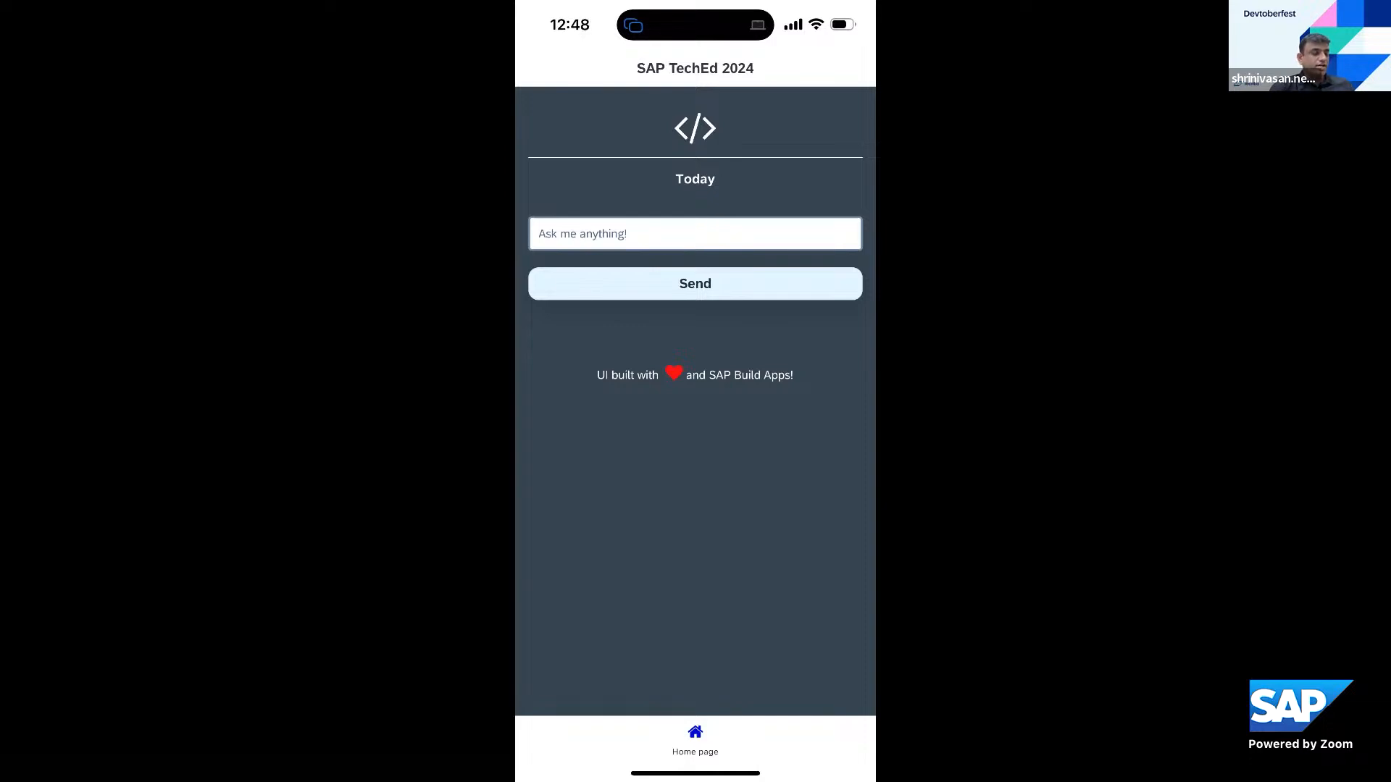
Send the chatbot the prompt "Write a javascript function to do recursion"
{"action": "left_click", "coordinate": [696, 234]}
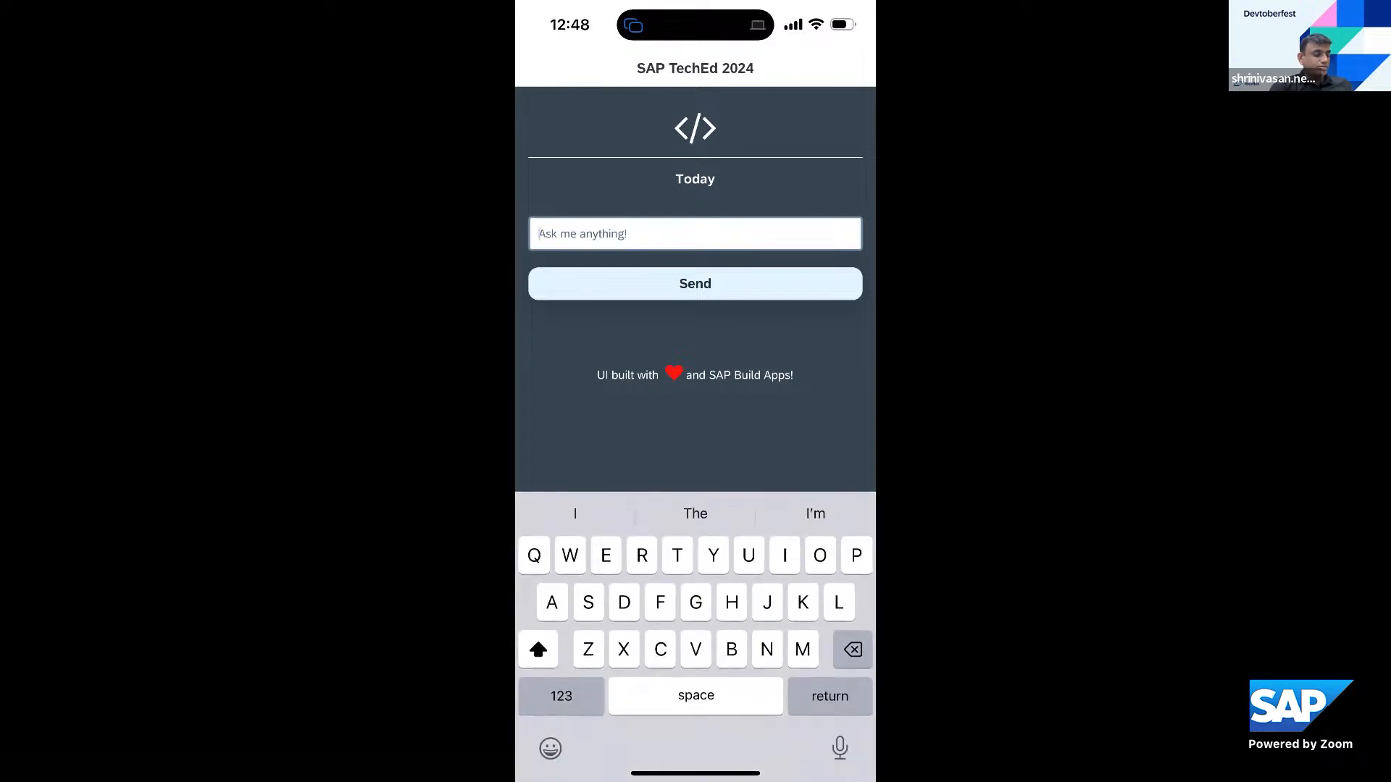
{"action": "type", "text": "Write a ha"}
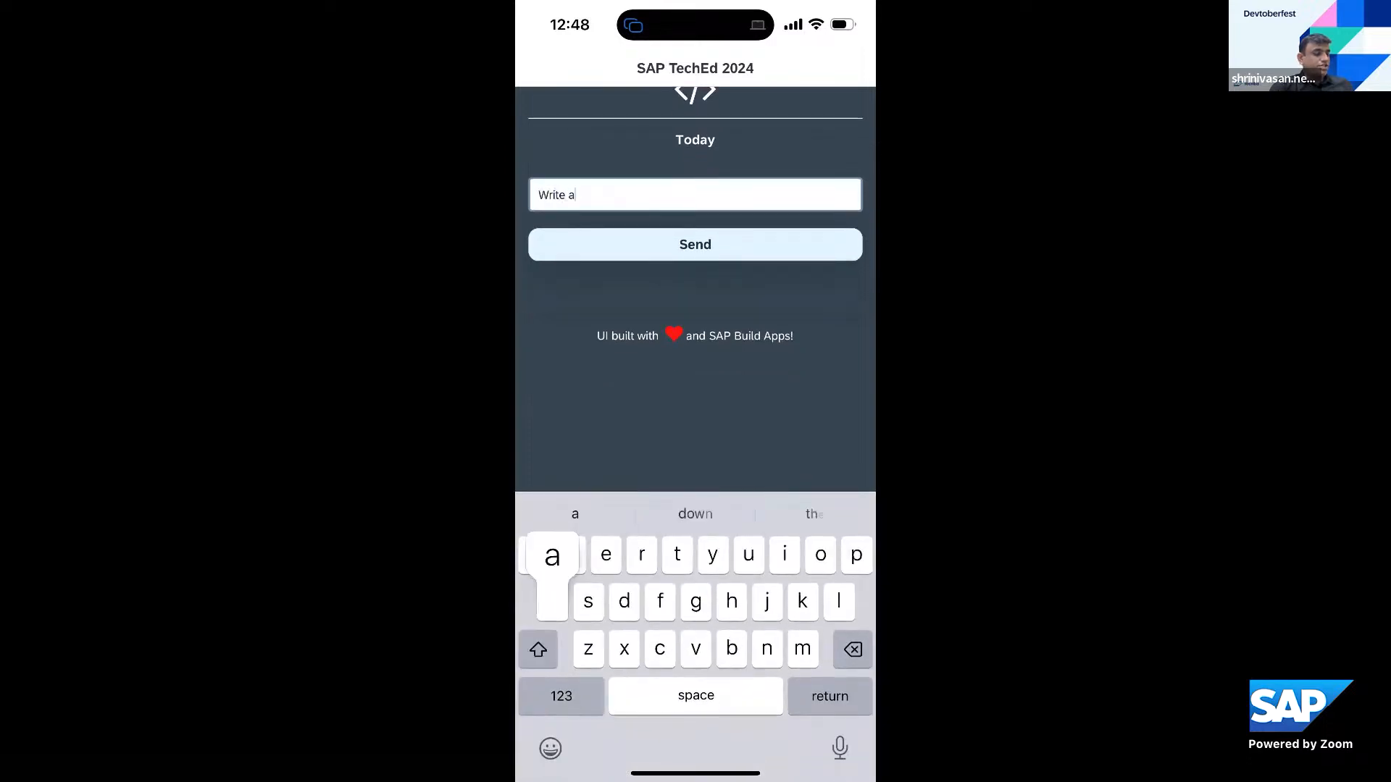
{"action": "key", "text": "BackSpace"}
{"action": "key", "text": "BackSpace"}
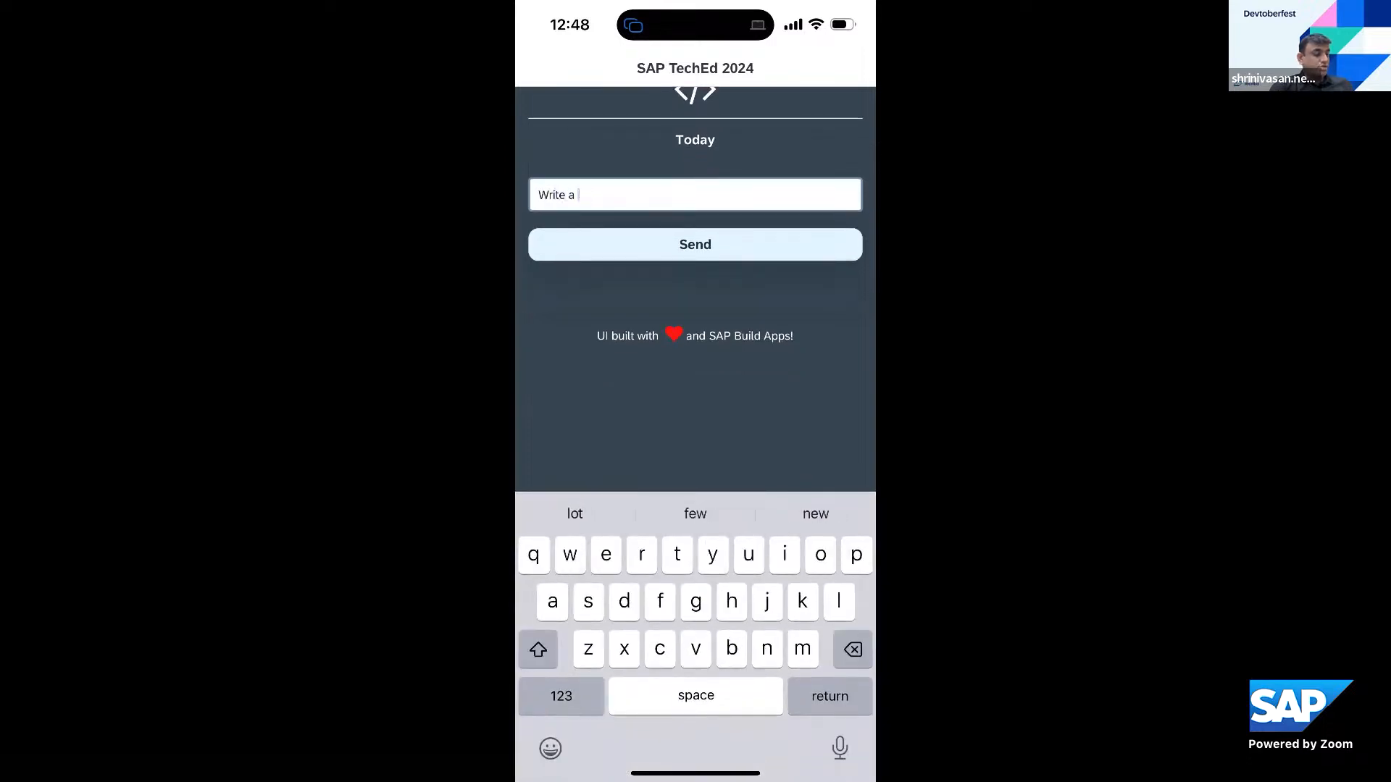
{"action": "type", "text": "javascript "}
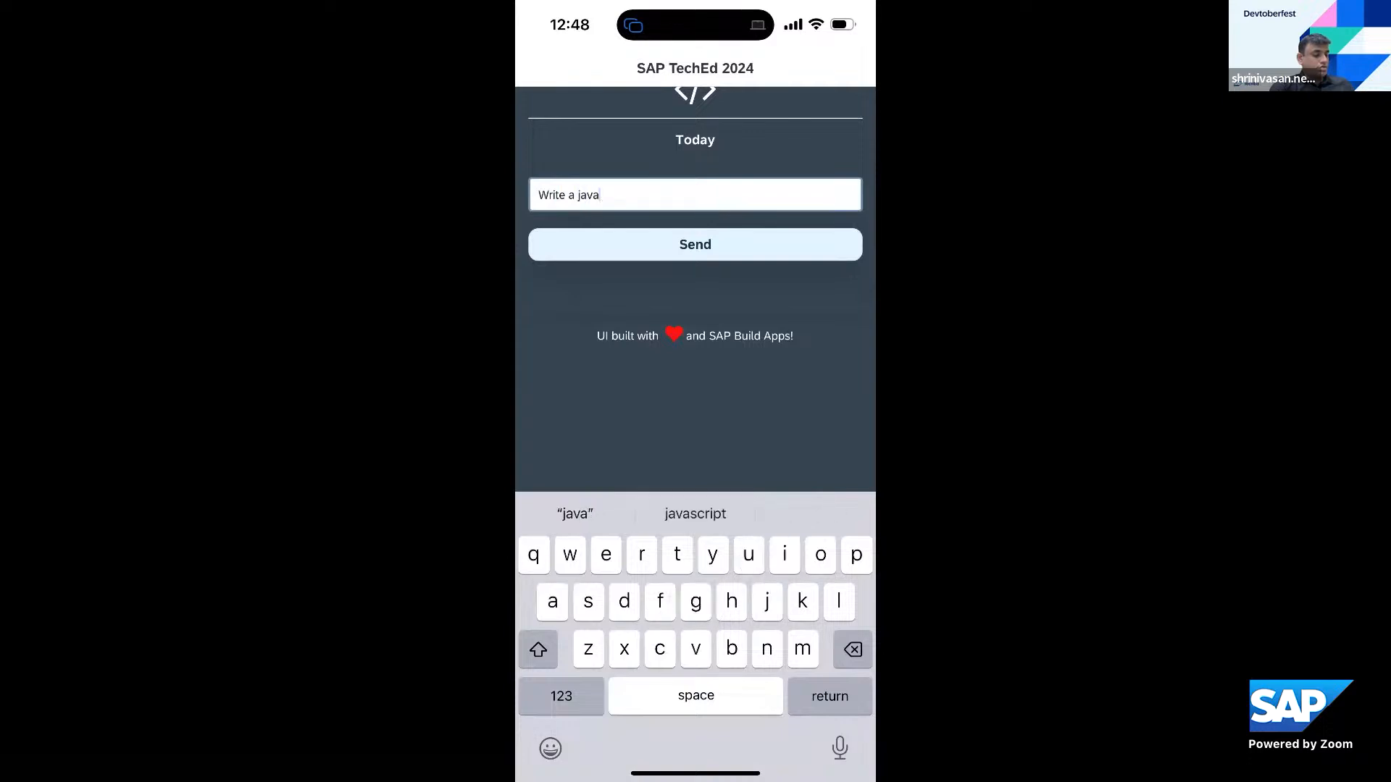
{"action": "type", "text": "f"}
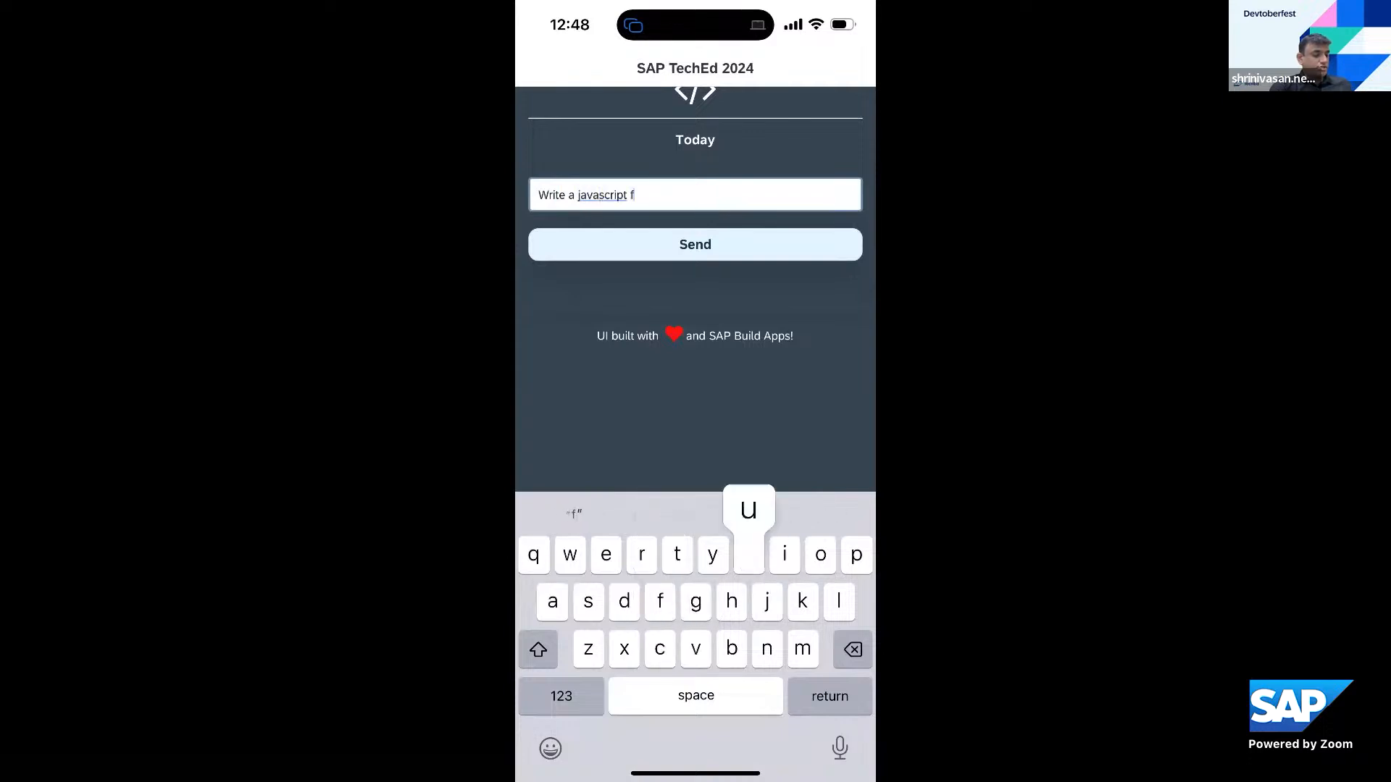
{"action": "type", "text": "unction to "}
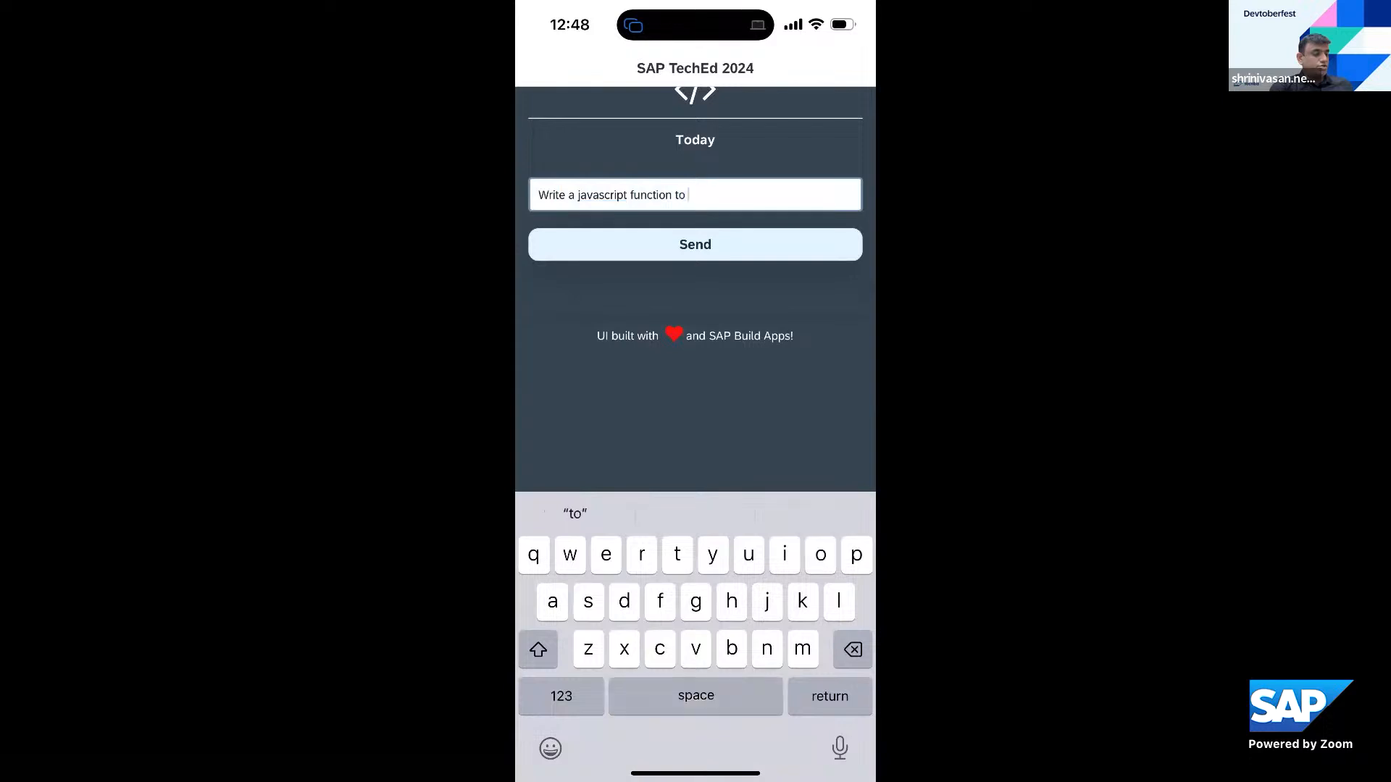
{"action": "type", "text": "do recursion"}
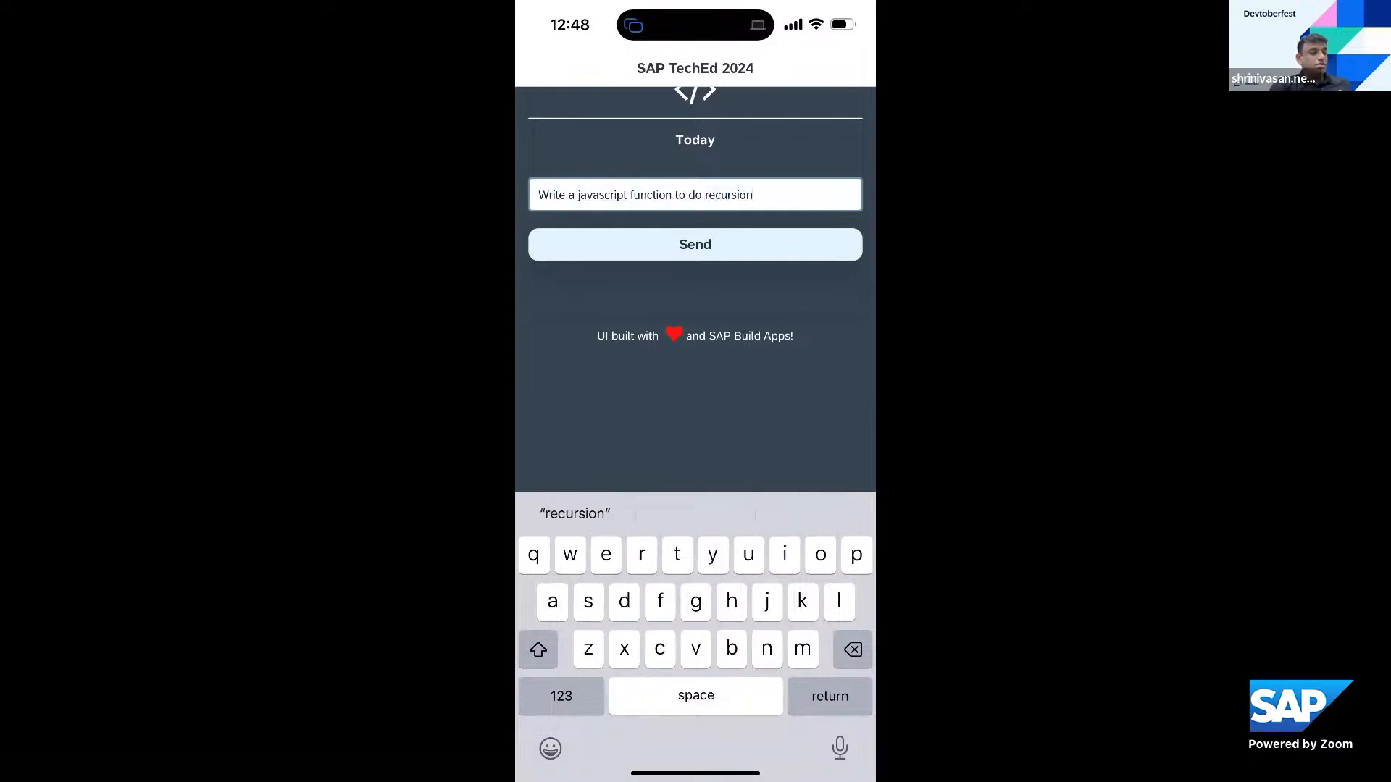
{"action": "left_click", "coordinate": [694, 244]}
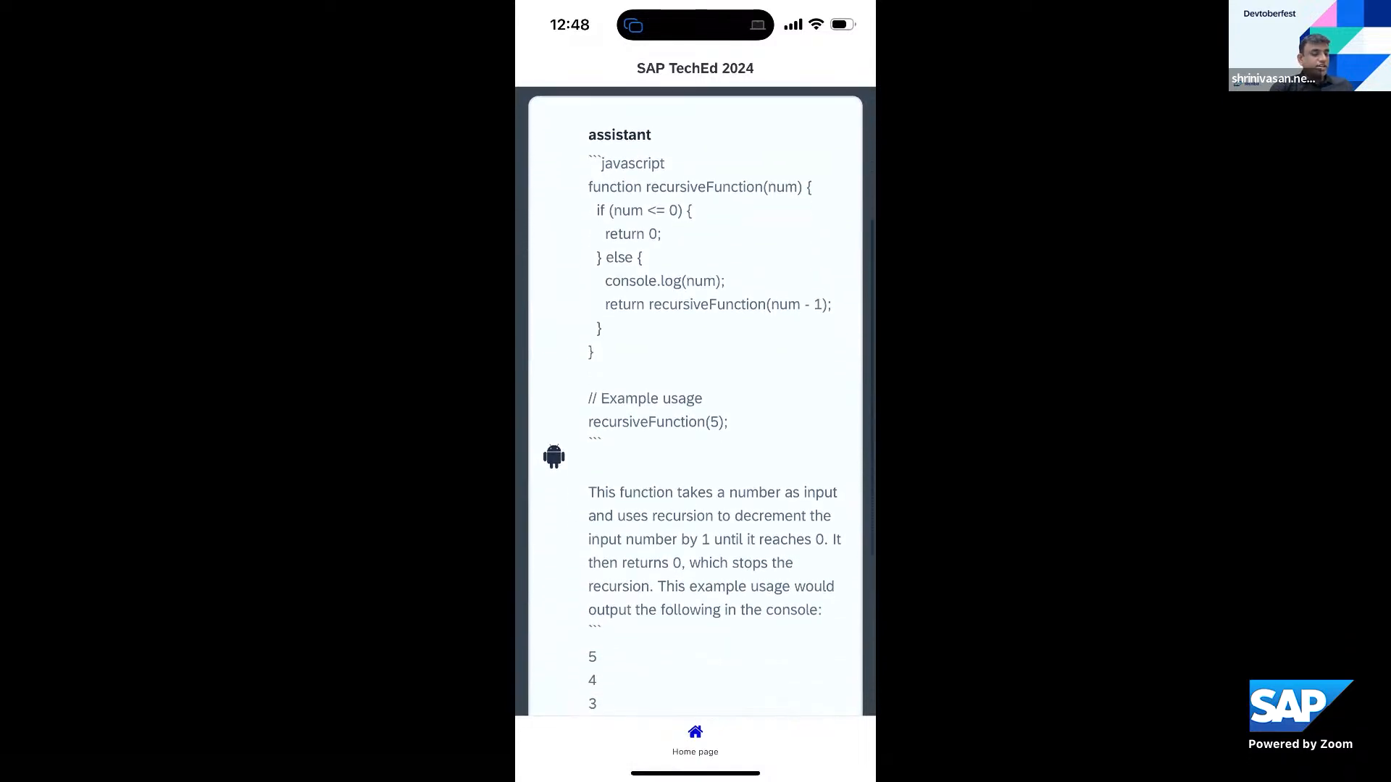
Read through the assistant's reply, examining the recursive function's code, its explanation and the example console output
{"action": "scroll", "coordinate": [696, 402], "scroll_direction": "up", "scroll_amount": 3}
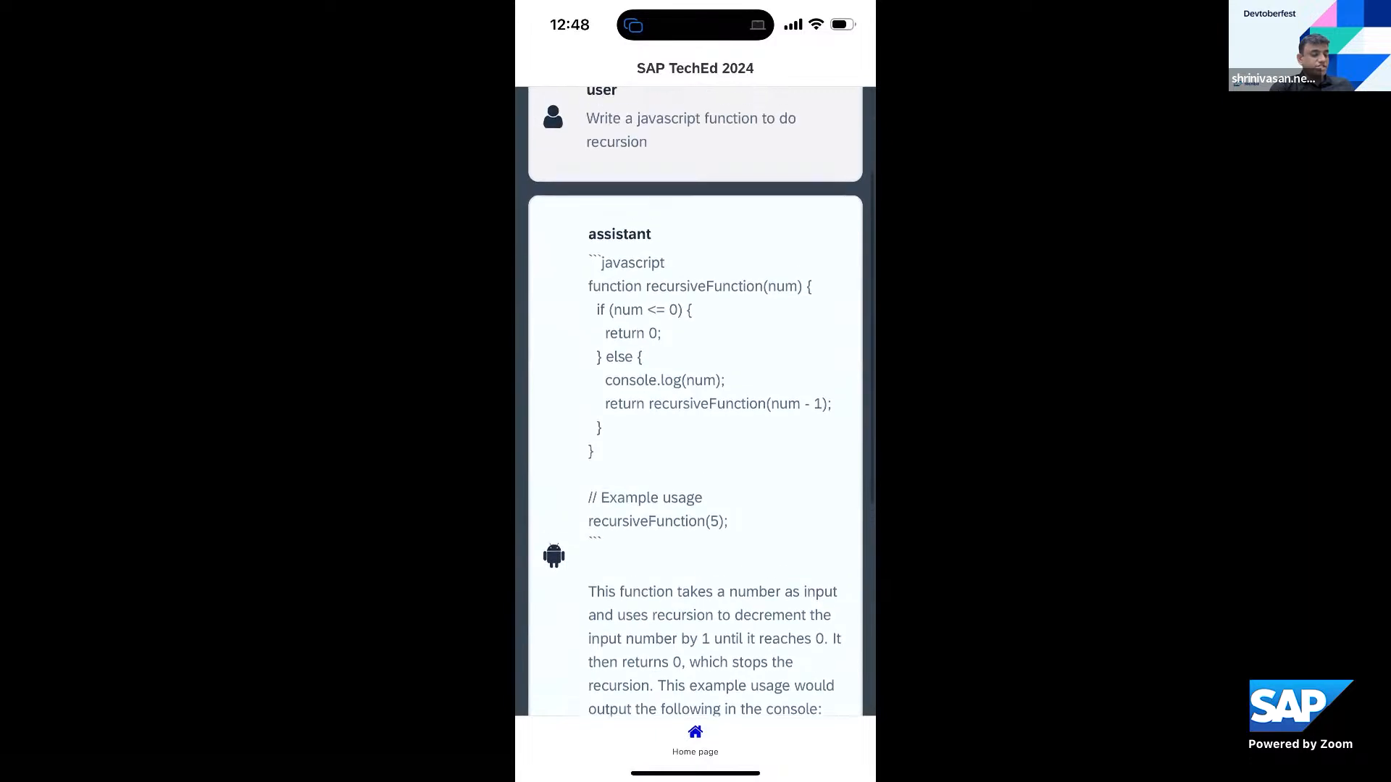
{"action": "scroll", "coordinate": [695, 398], "scroll_direction": "down", "scroll_amount": 1}
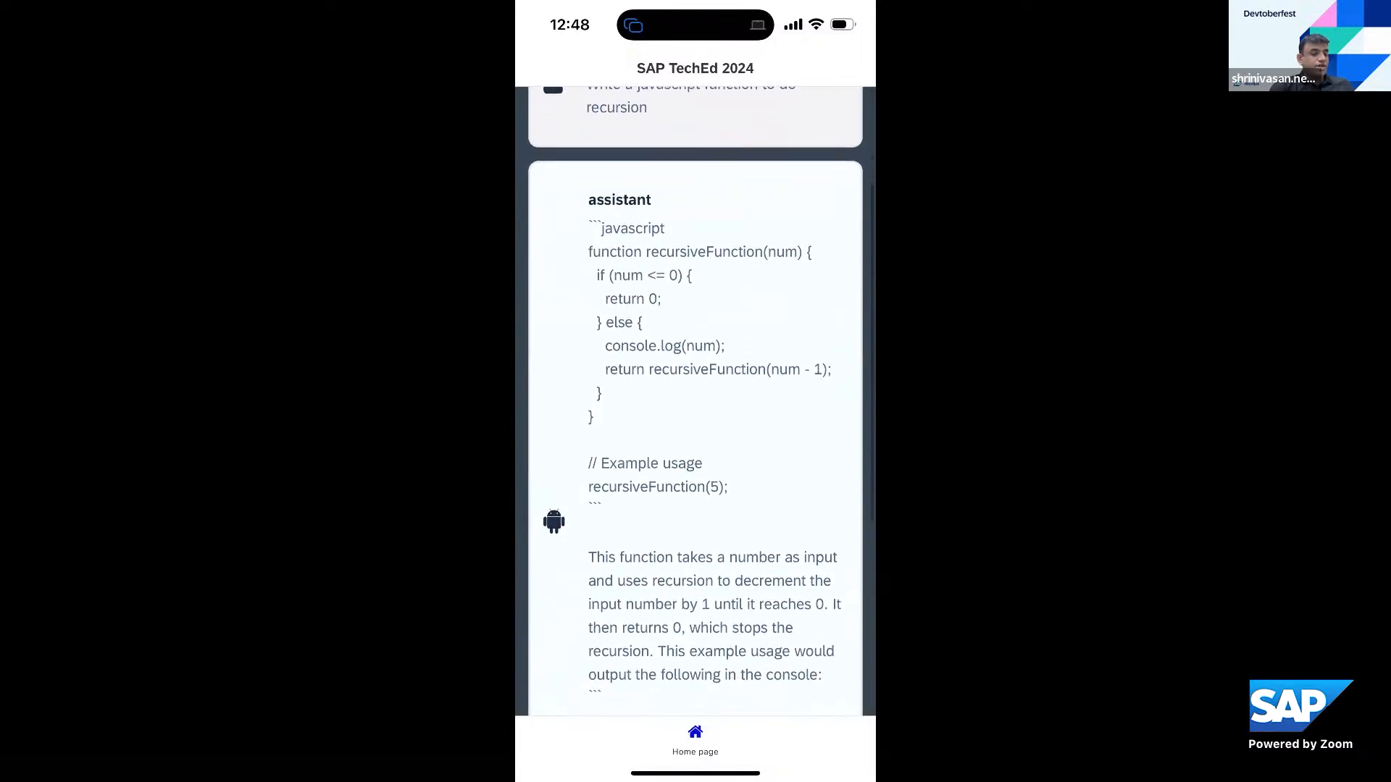
{"action": "scroll", "coordinate": [695, 384], "scroll_direction": "down", "scroll_amount": 1}
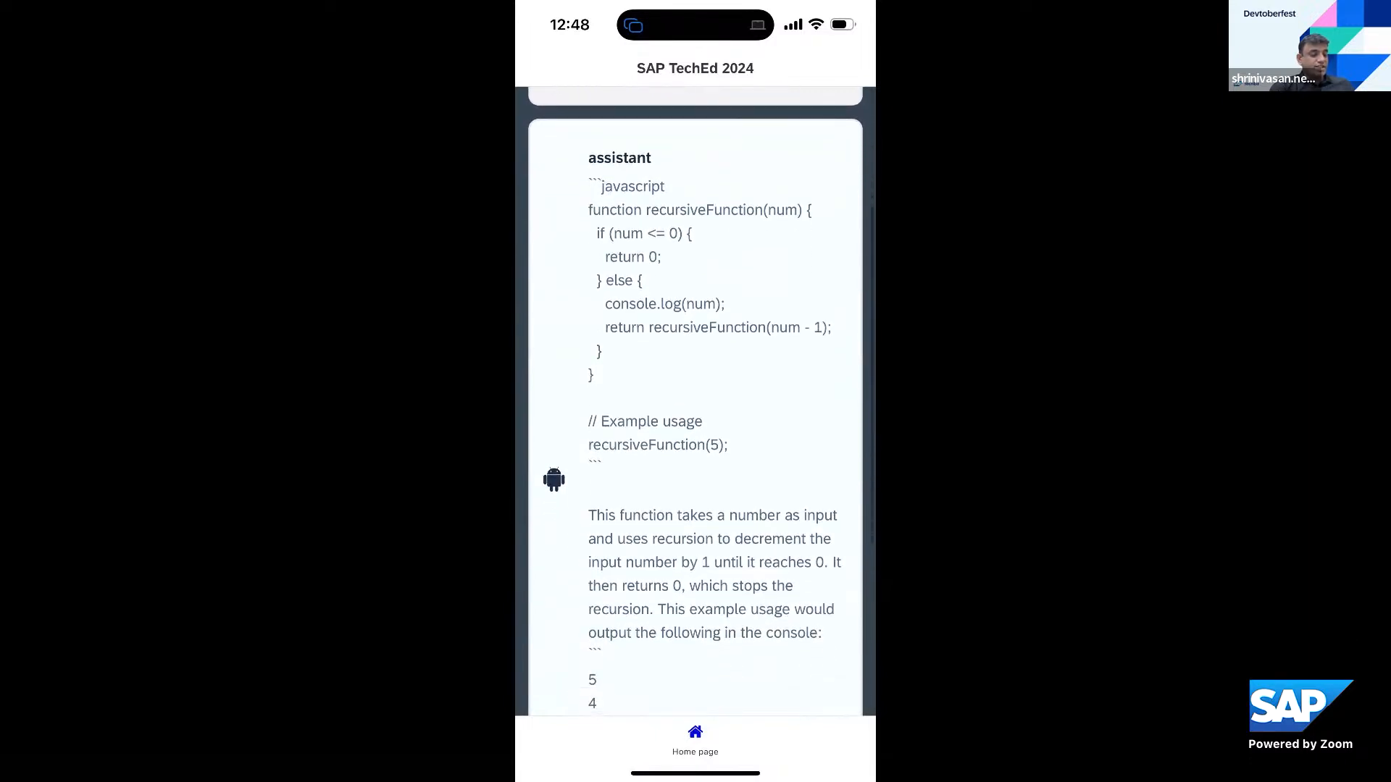
{"action": "scroll", "coordinate": [695, 402], "scroll_direction": "down", "scroll_amount": 1}
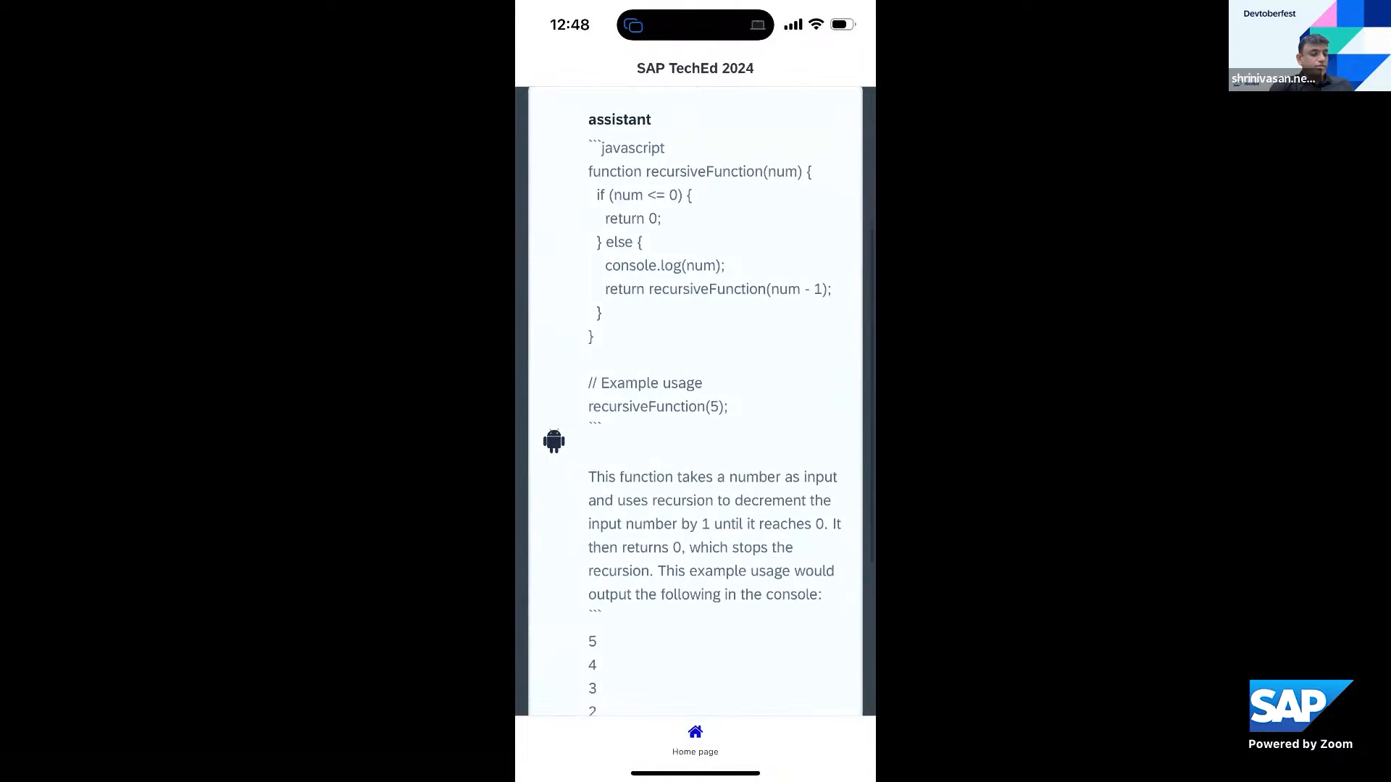
{"action": "scroll", "coordinate": [696, 398], "scroll_direction": "down", "scroll_amount": 4}
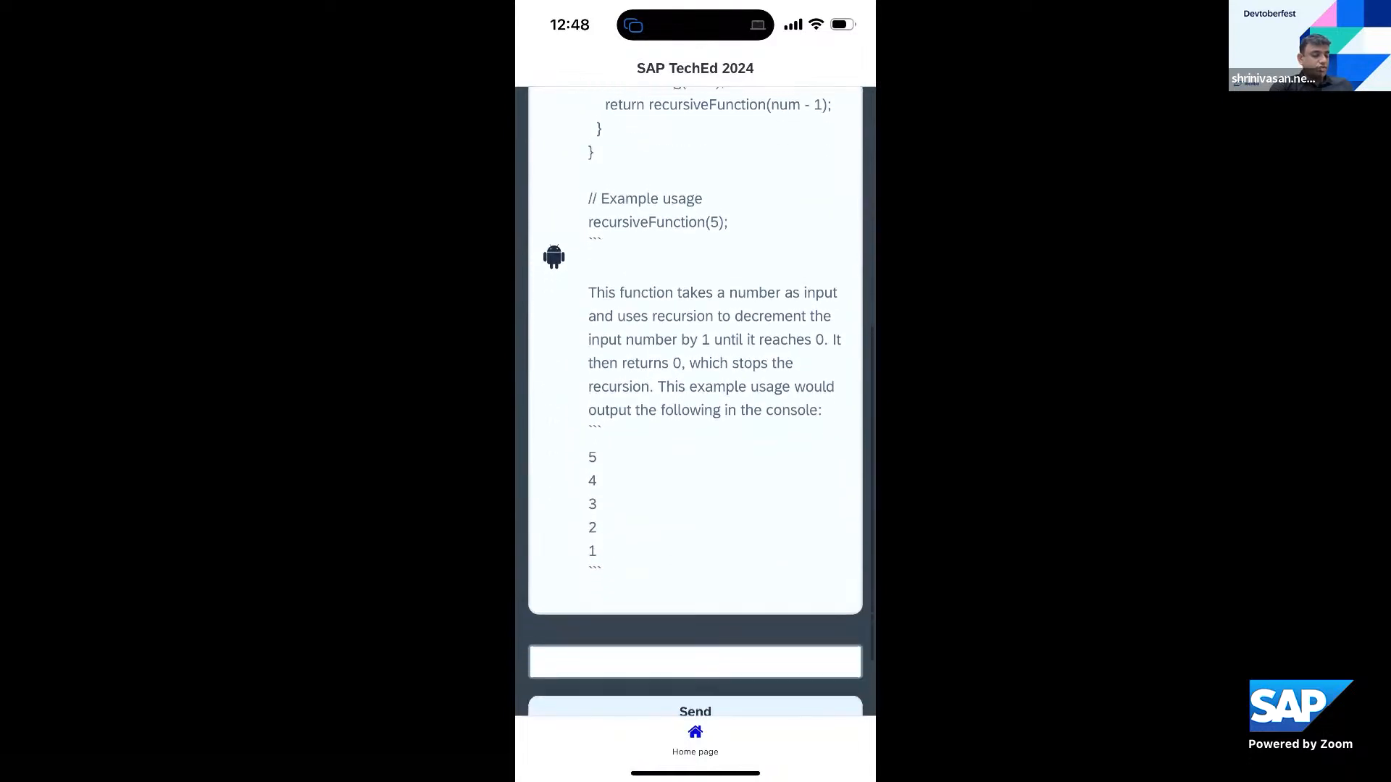
{"action": "scroll", "coordinate": [695, 402], "scroll_direction": "up", "scroll_amount": 4}
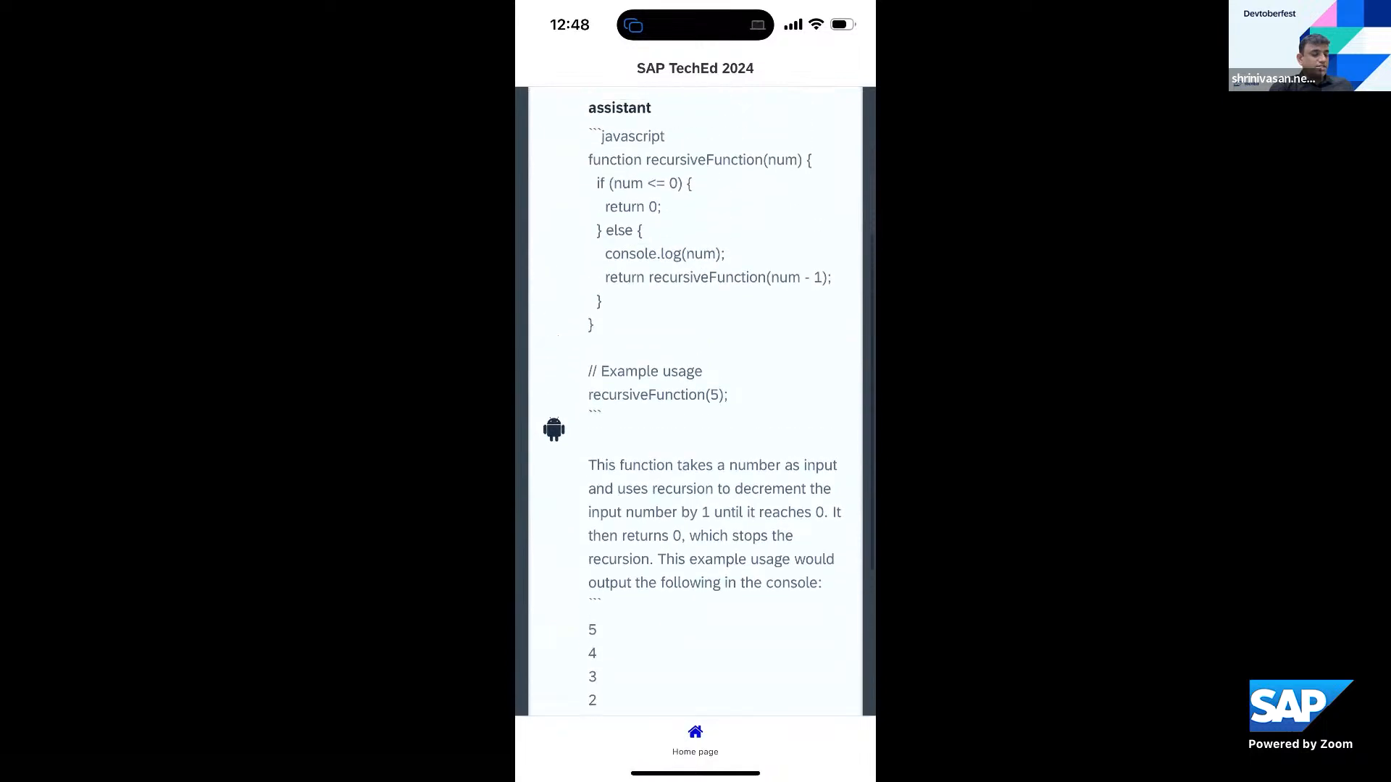
{"action": "scroll", "coordinate": [695, 402], "scroll_direction": "down", "scroll_amount": 8}
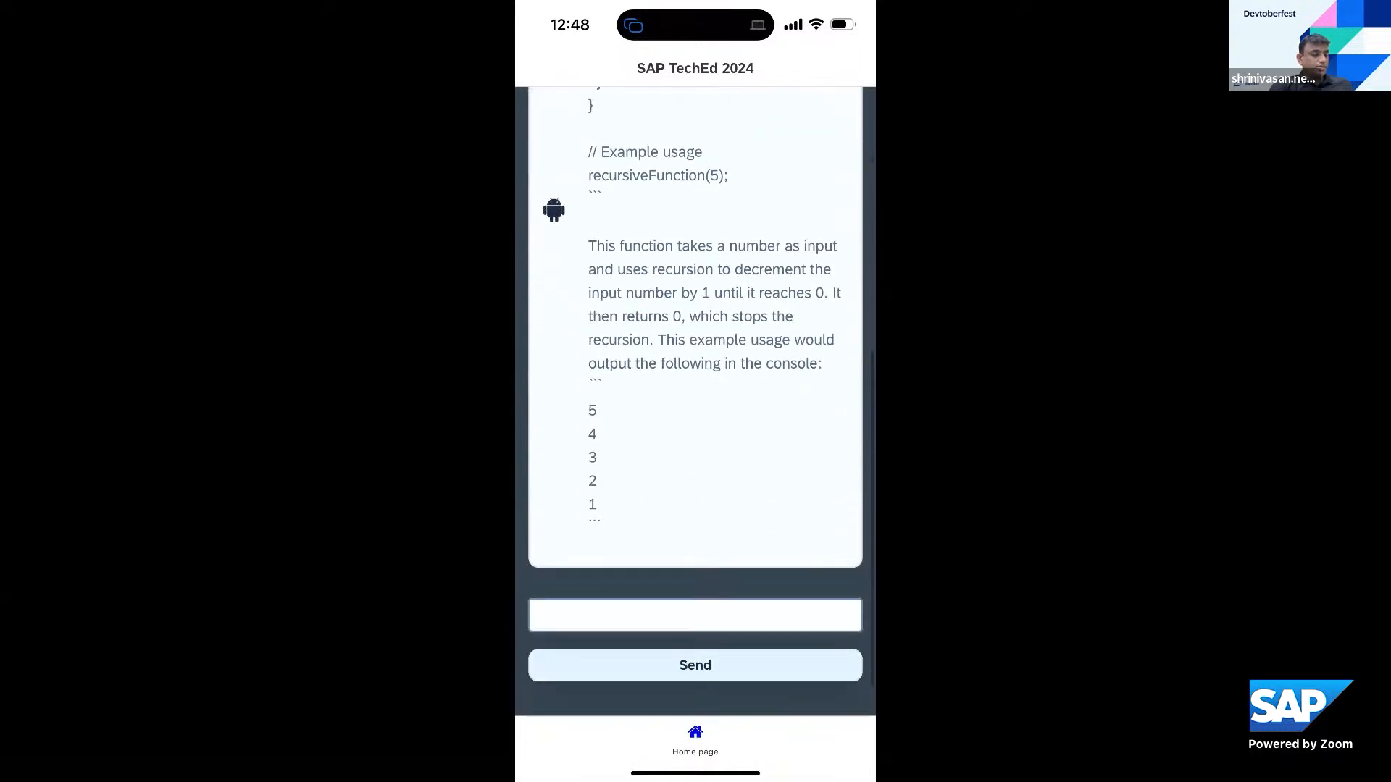
Send the follow-up prompt "Convert this code to a 1 liner" in the same conversation
{"action": "left_click", "coordinate": [695, 564]}
{"action": "type", "text": "Co"}
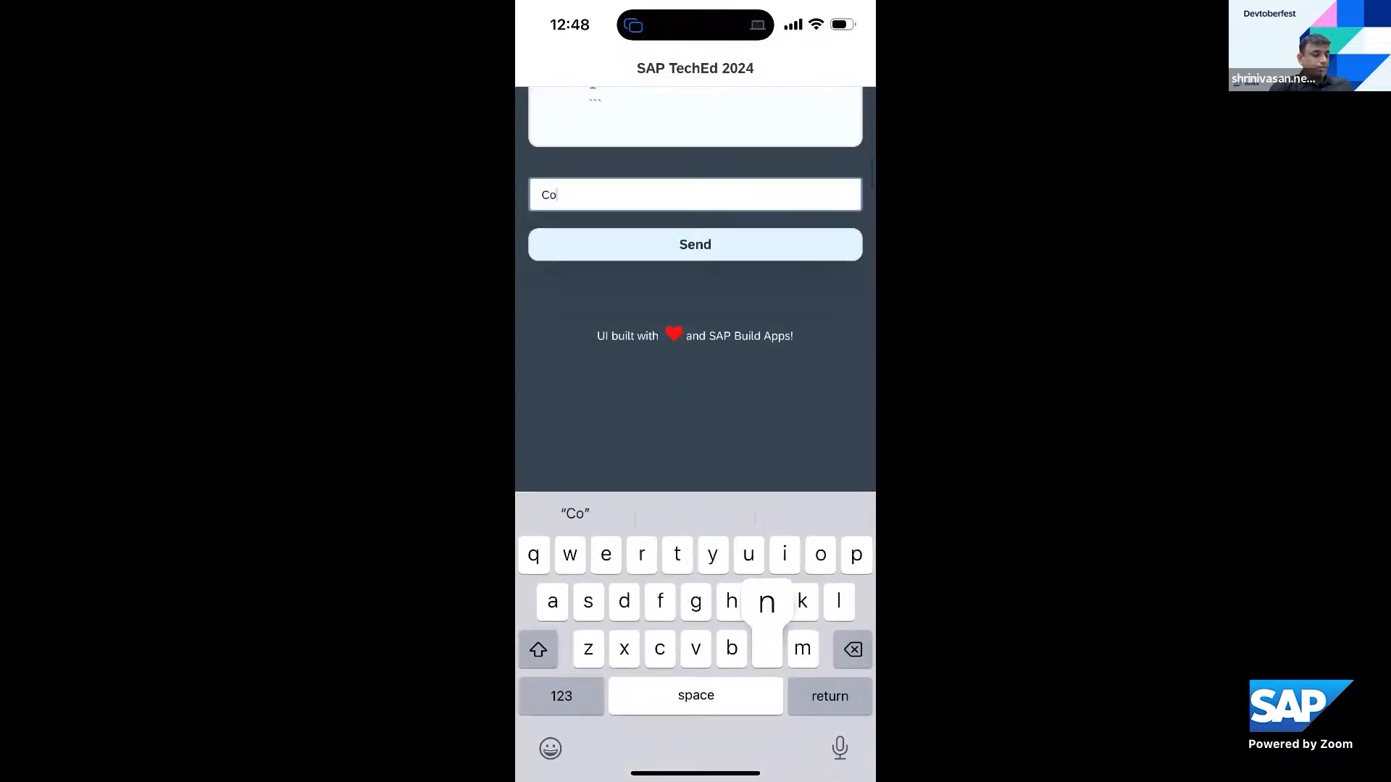
{"action": "type", "text": "nvert th"}
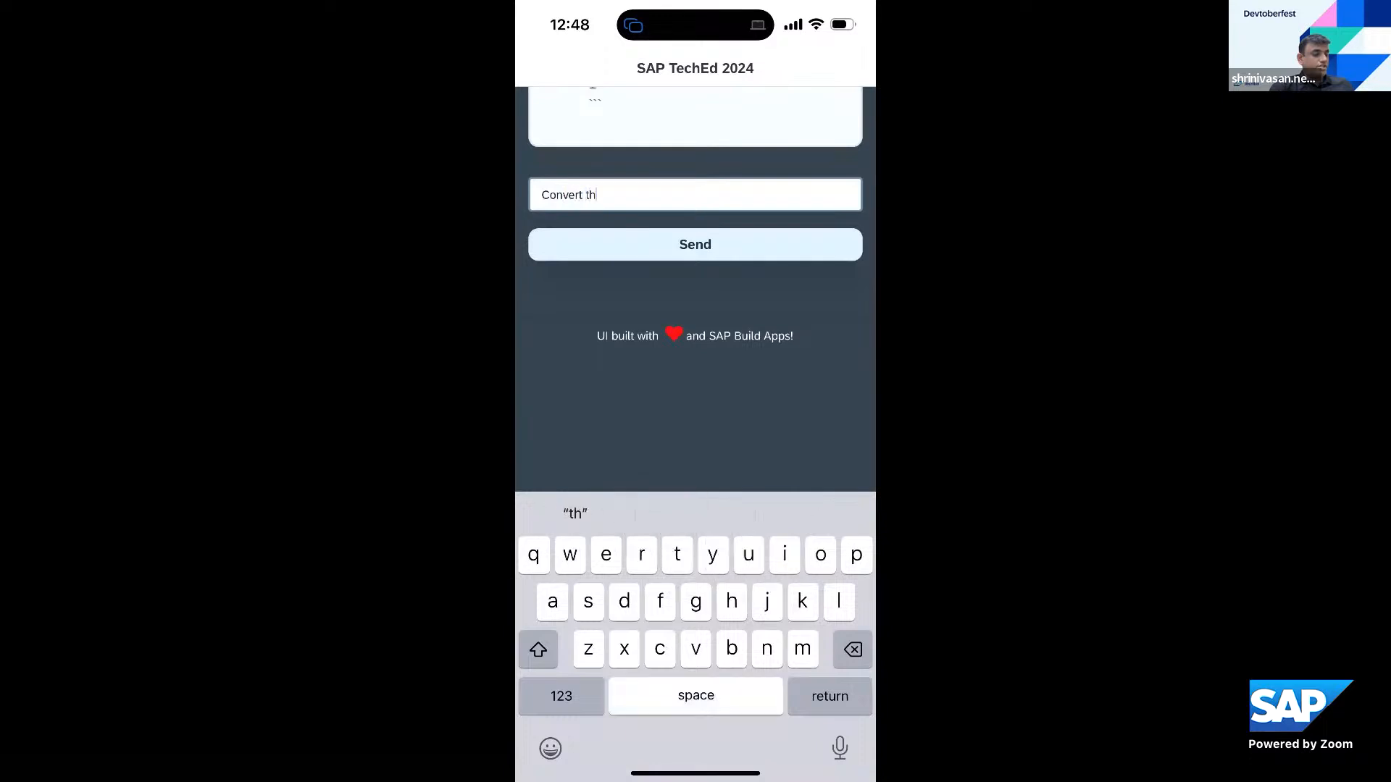
{"action": "type", "text": "is code to a"}
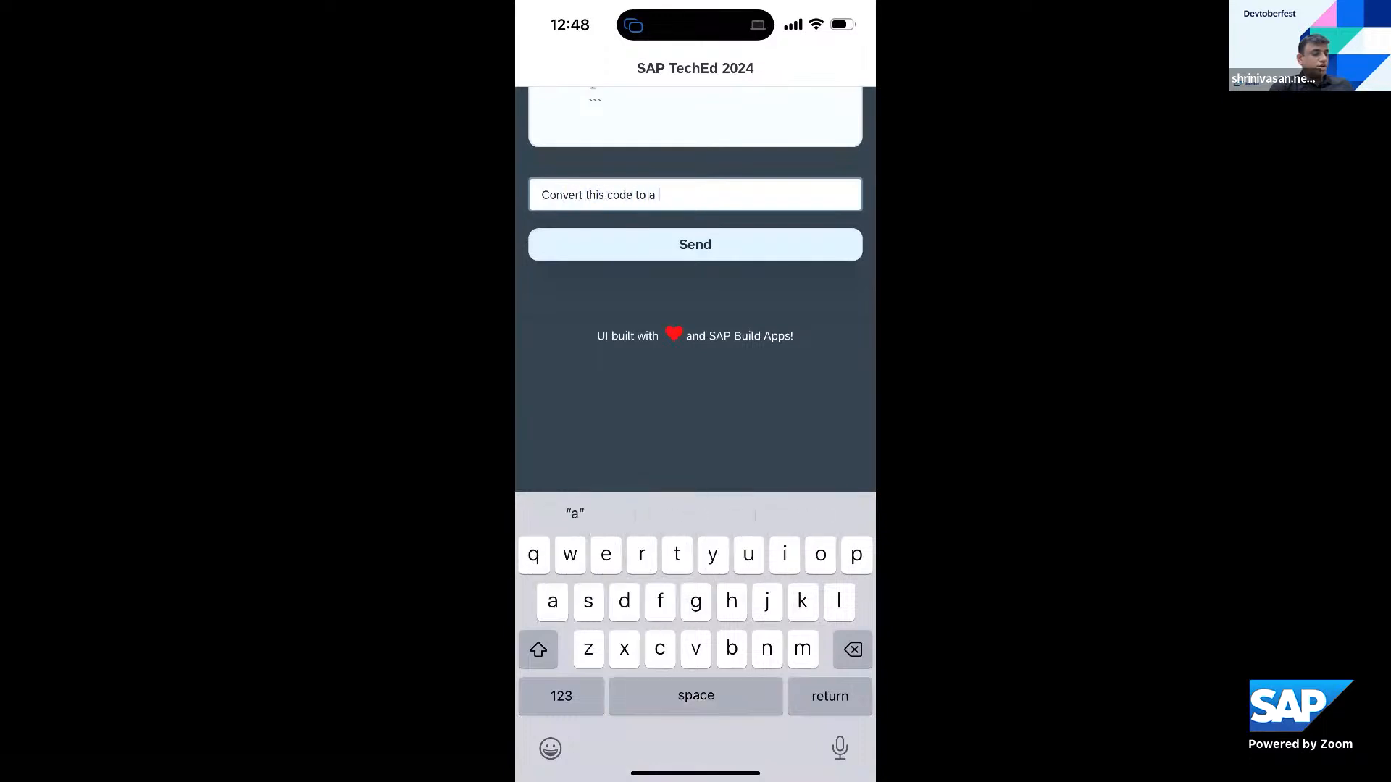
{"action": "left_click", "coordinate": [561, 695]}
{"action": "type", "text": "1 "}
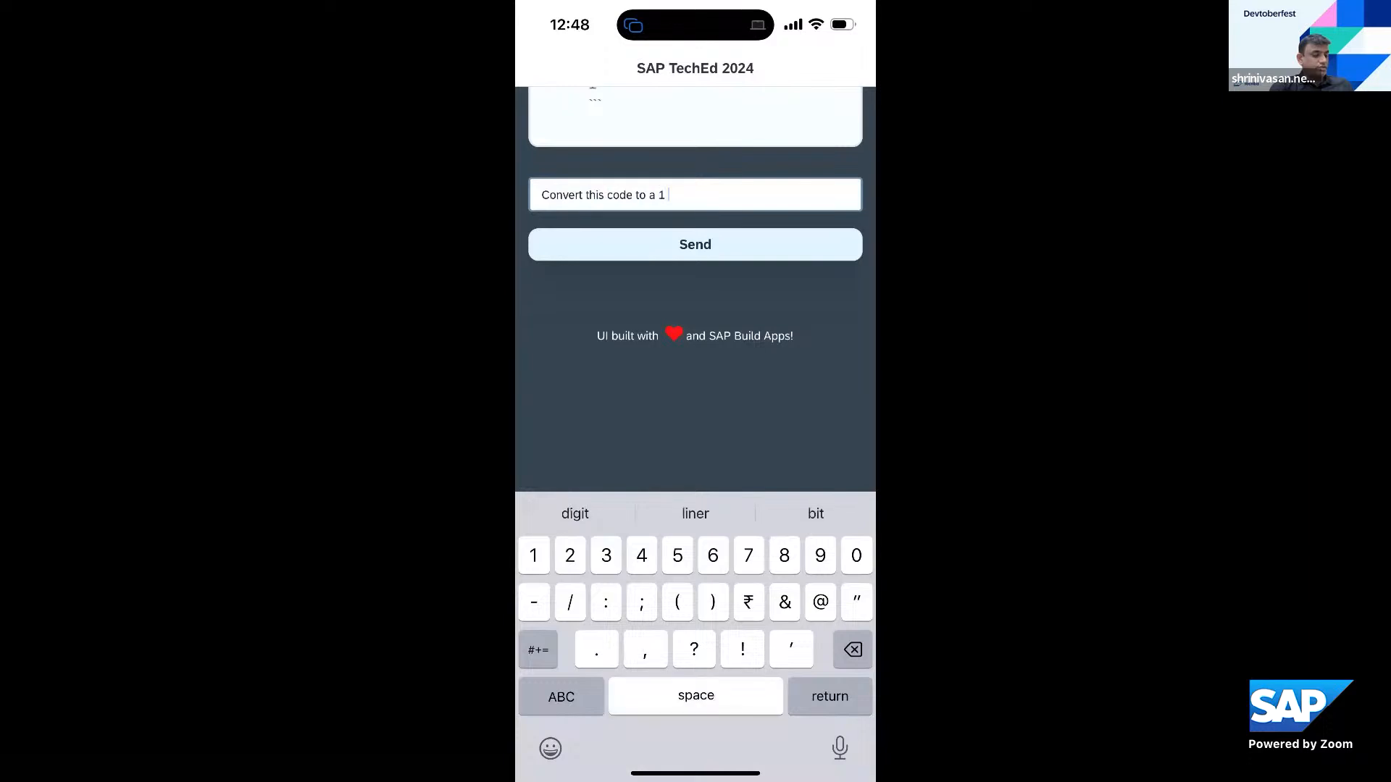
{"action": "type", "text": "liner"}
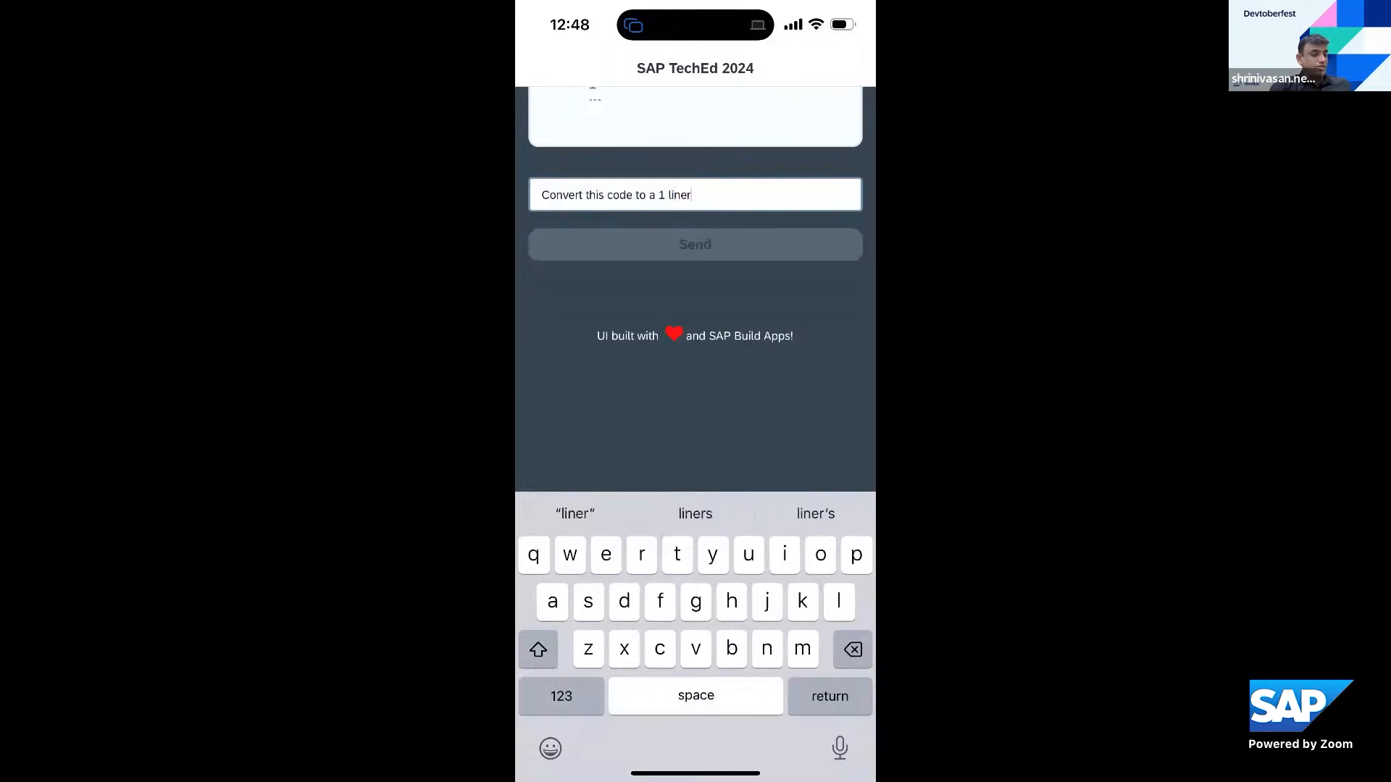
{"action": "left_click", "coordinate": [694, 244]}
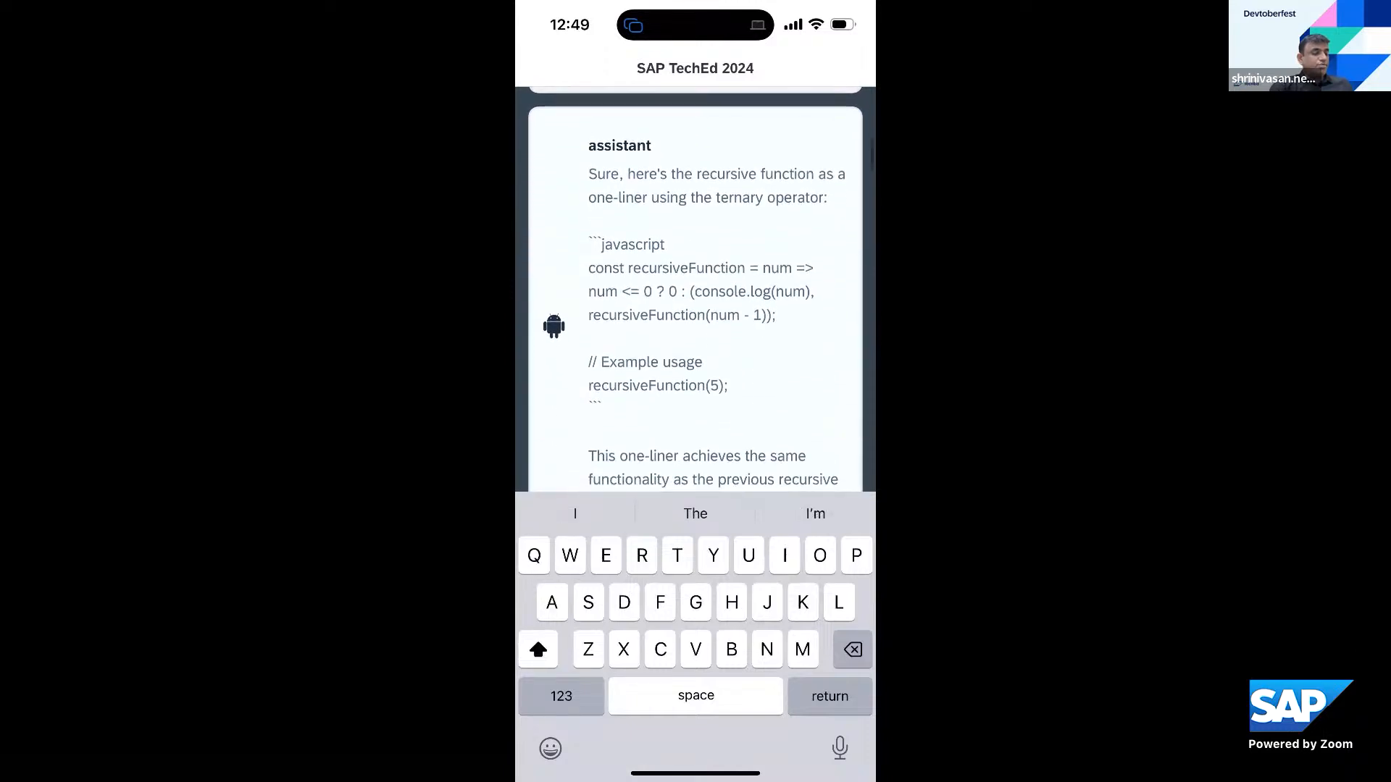
Review the whole conversation, comparing the assistant's one-liner reply with the original recursive function and both prompts
{"action": "scroll", "coordinate": [695, 289], "scroll_direction": "up", "scroll_amount": 3}
{"action": "scroll", "coordinate": [695, 290], "scroll_direction": "up", "scroll_amount": 10}
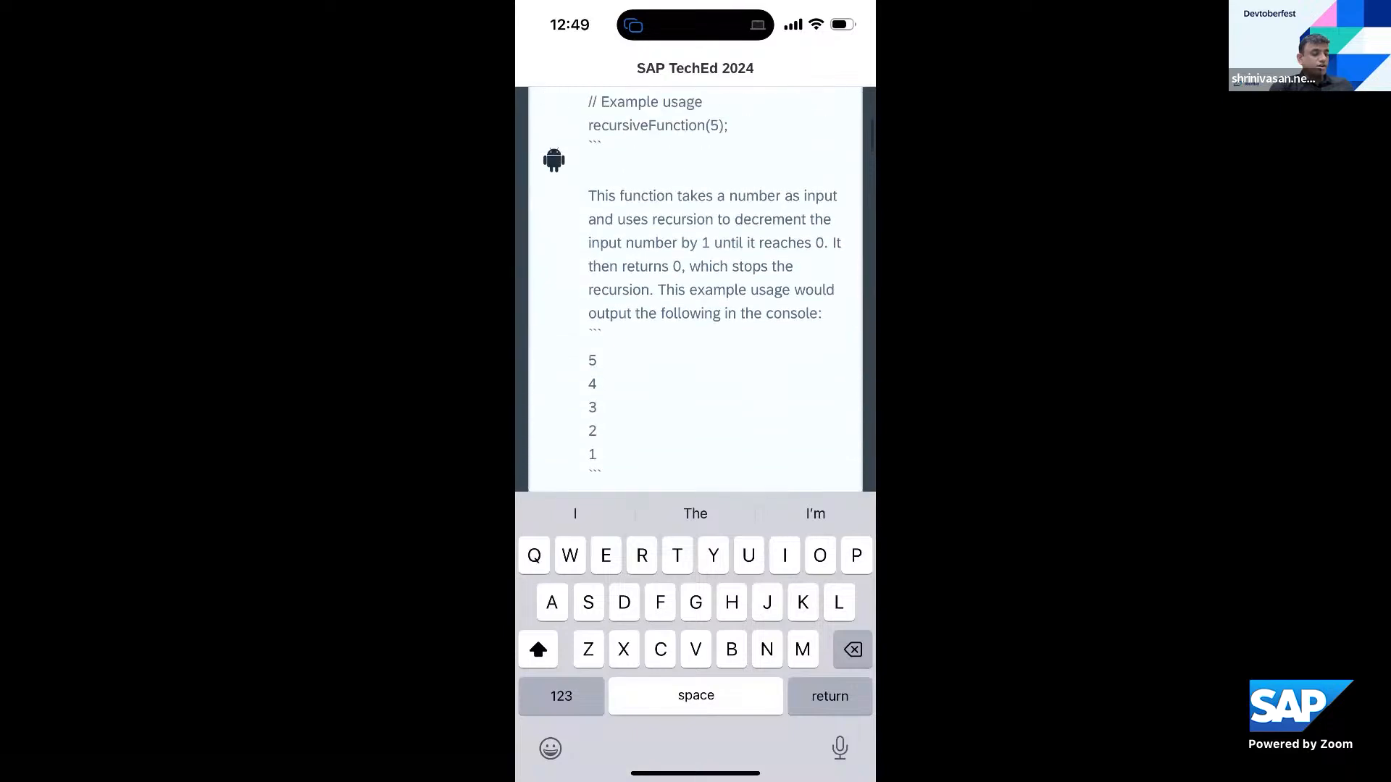
{"action": "scroll", "coordinate": [695, 290], "scroll_direction": "down", "scroll_amount": 10}
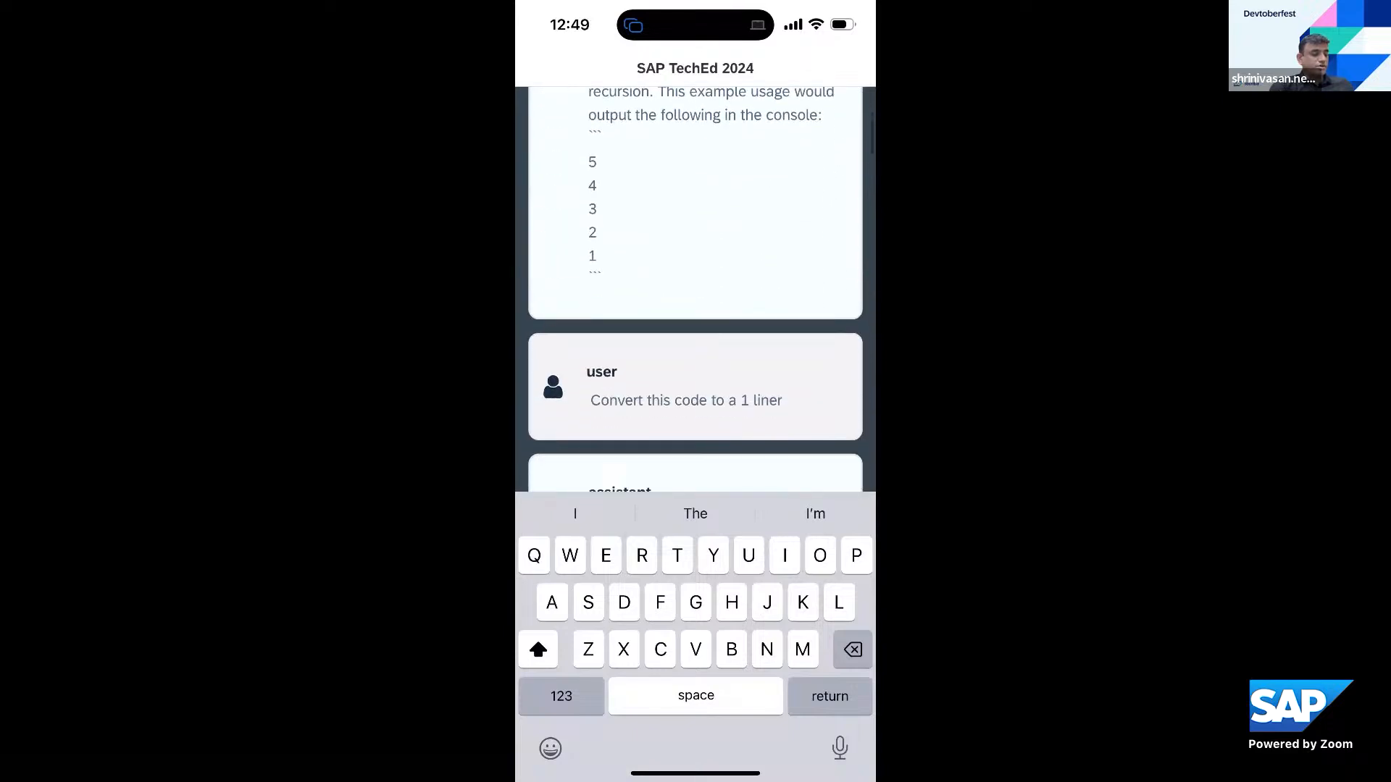
{"action": "scroll", "coordinate": [695, 290], "scroll_direction": "down", "scroll_amount": 5}
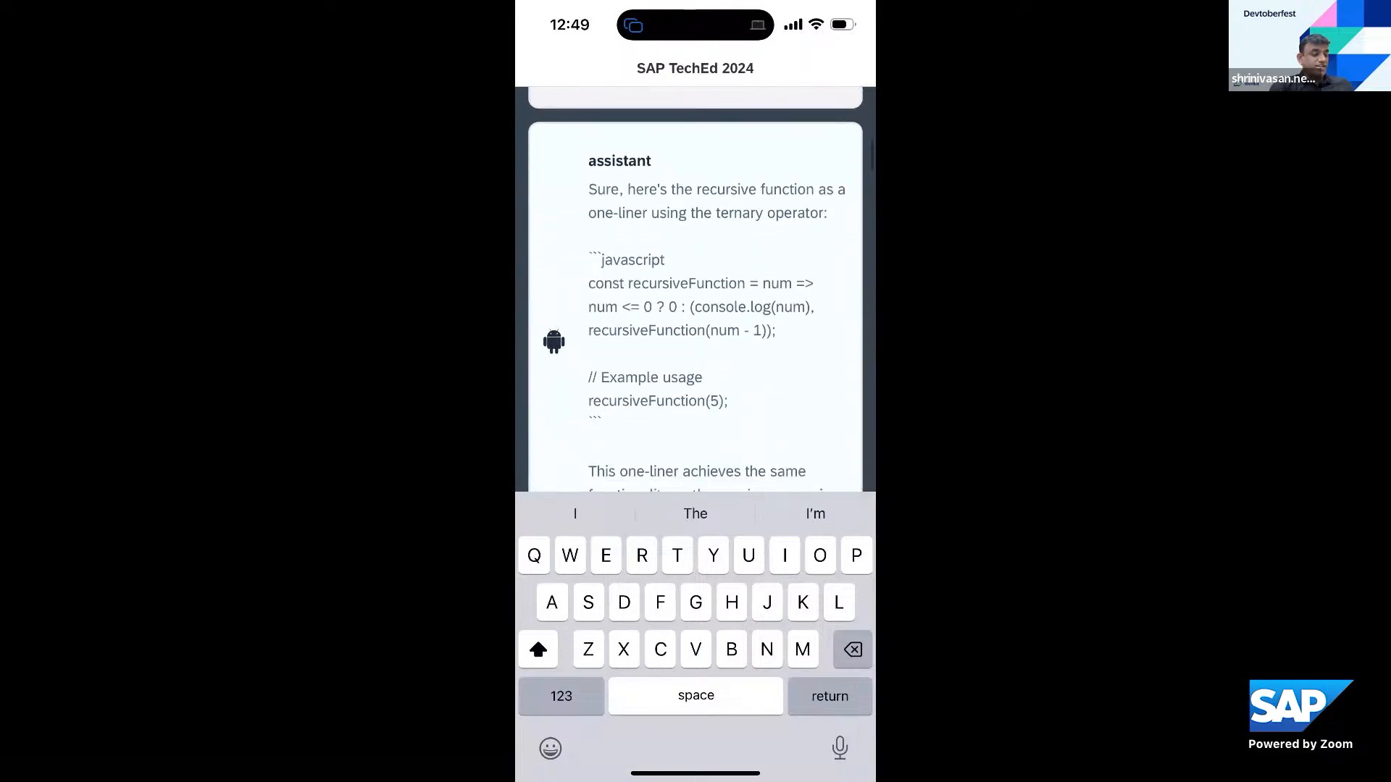
{"action": "scroll", "coordinate": [695, 290], "scroll_direction": "up", "scroll_amount": 5}
{"action": "scroll", "coordinate": [695, 290], "scroll_direction": "down", "scroll_amount": 5}
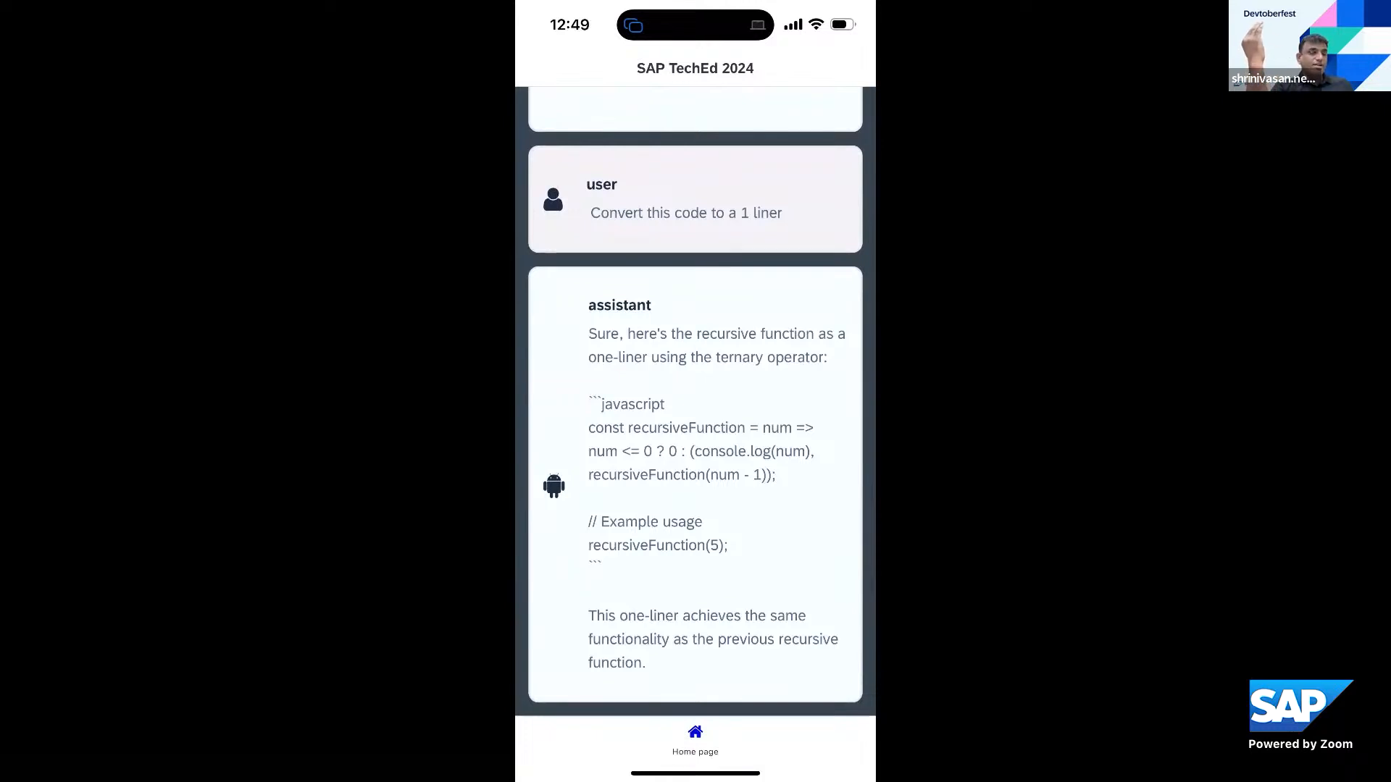
{"action": "scroll", "coordinate": [696, 402], "scroll_direction": "up", "scroll_amount": 3}
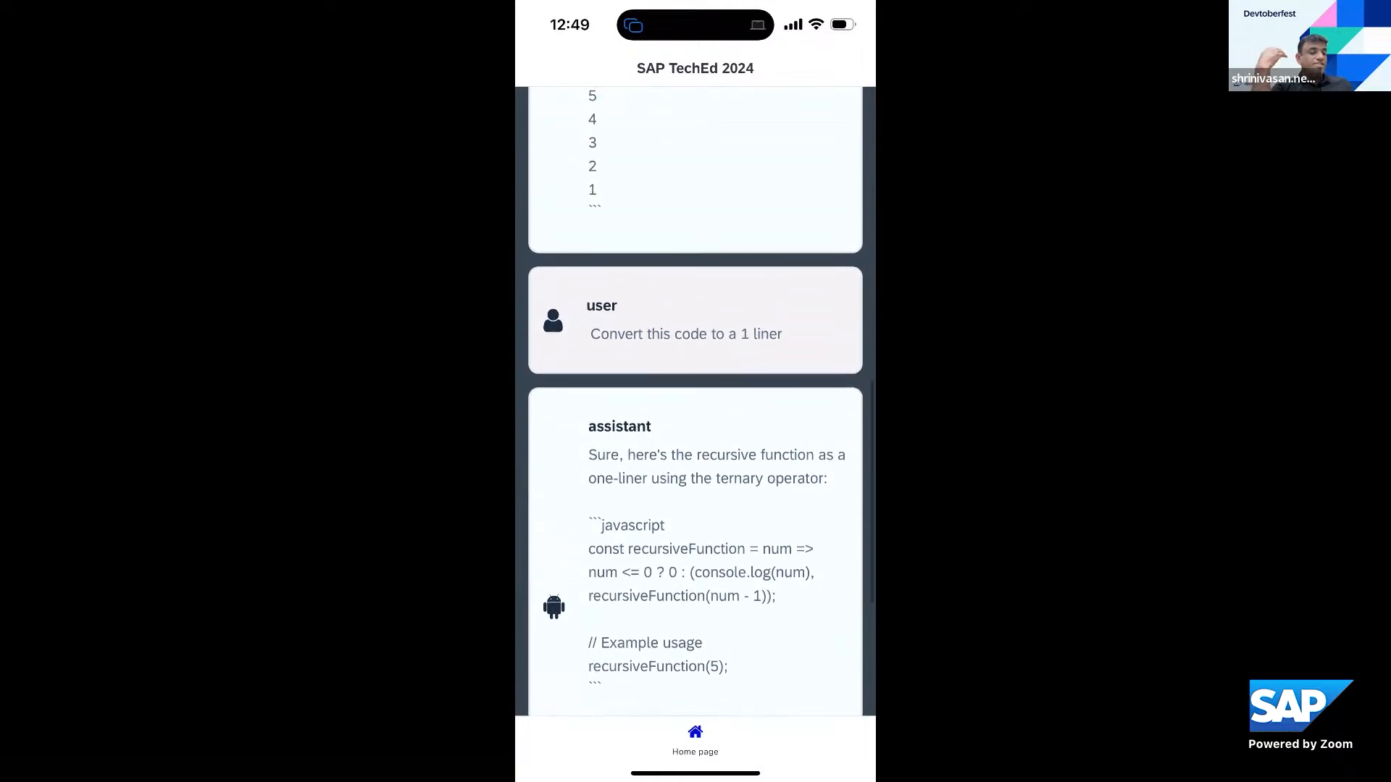
{"action": "scroll", "coordinate": [696, 402], "scroll_direction": "up", "scroll_amount": 2}
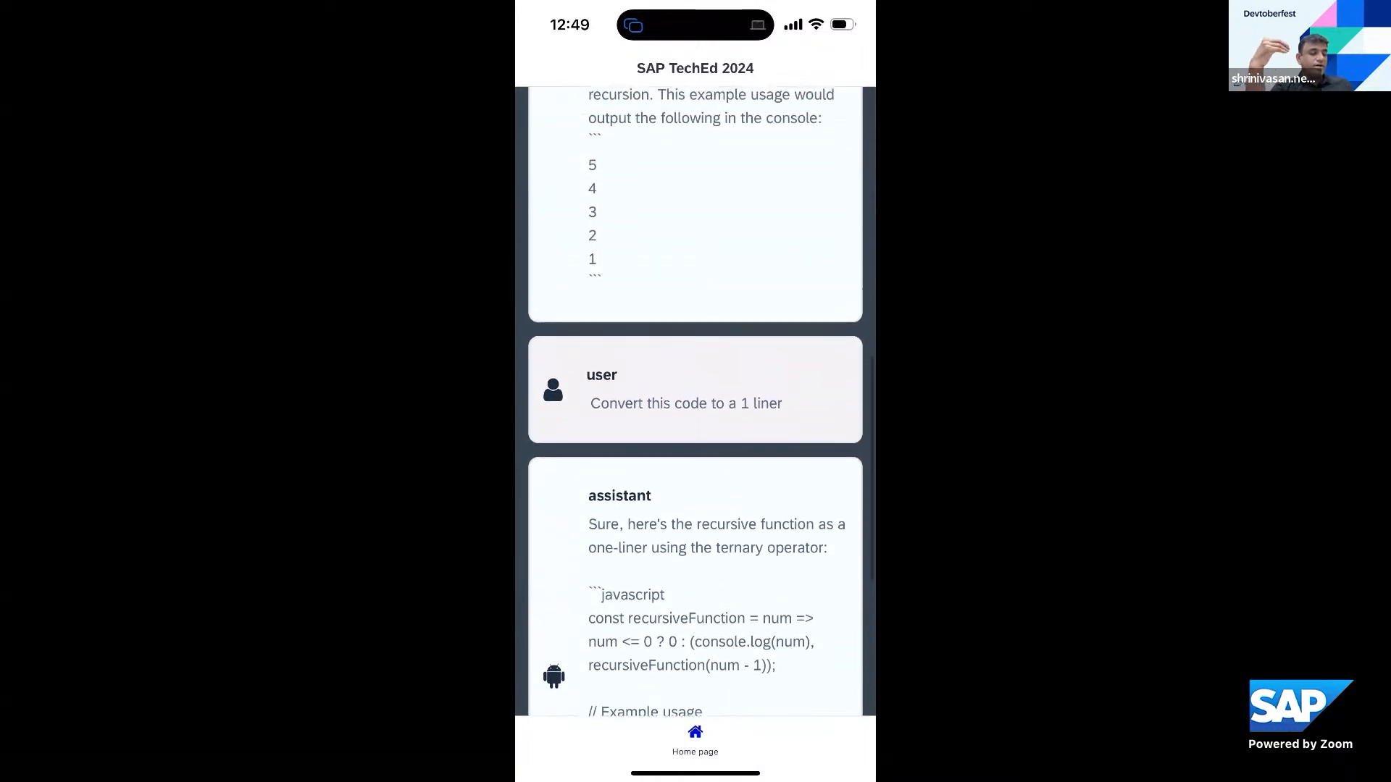
{"action": "scroll", "coordinate": [696, 402], "scroll_direction": "up", "scroll_amount": 3}
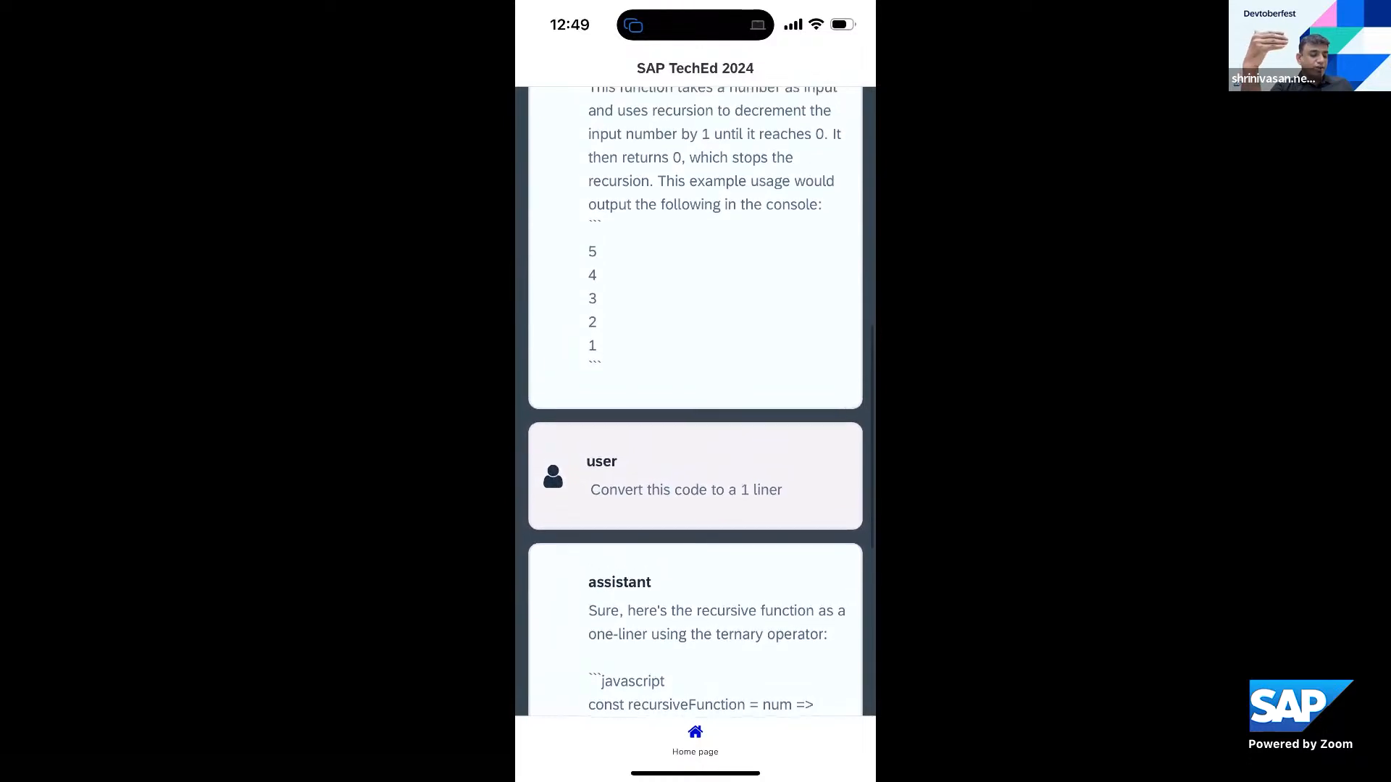
{"action": "scroll", "coordinate": [696, 402], "scroll_direction": "up", "scroll_amount": 3}
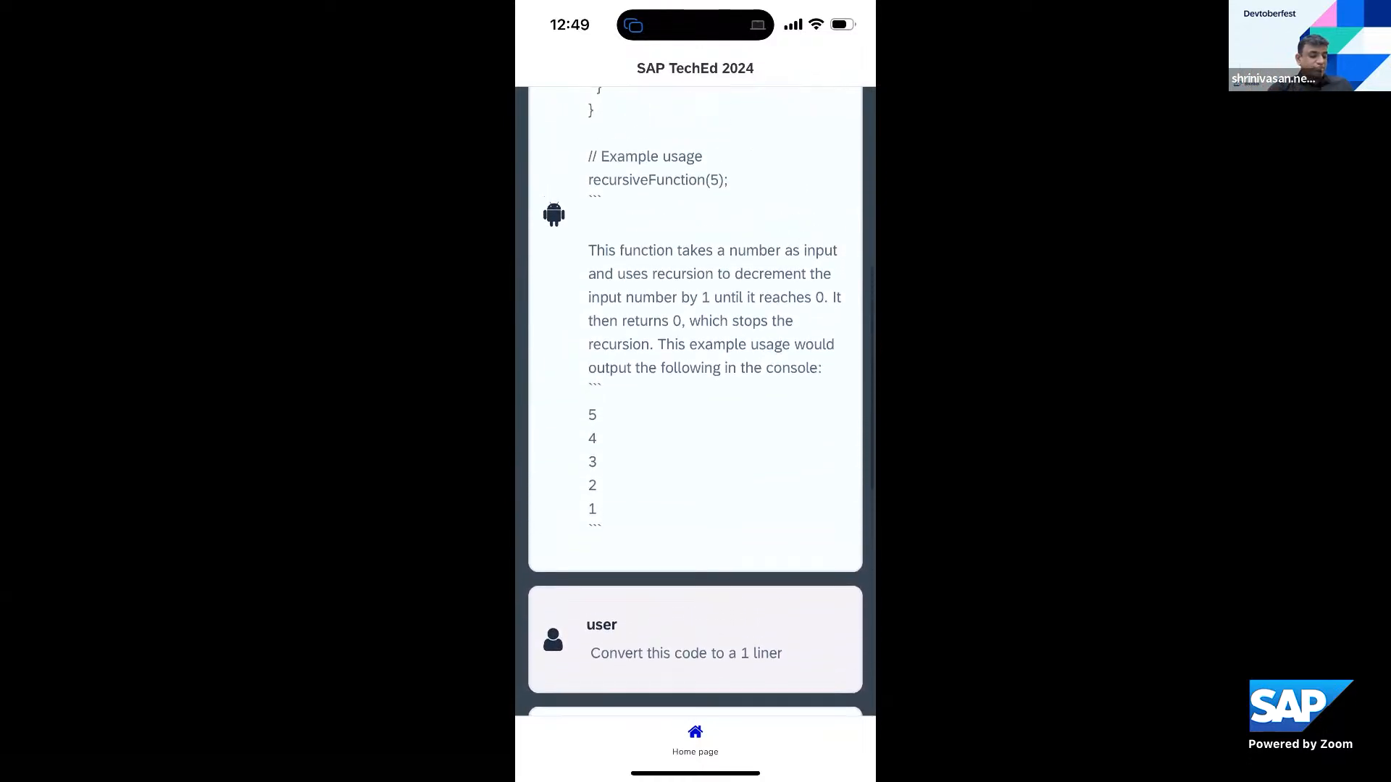
{"action": "scroll", "coordinate": [695, 402], "scroll_direction": "up", "scroll_amount": 8}
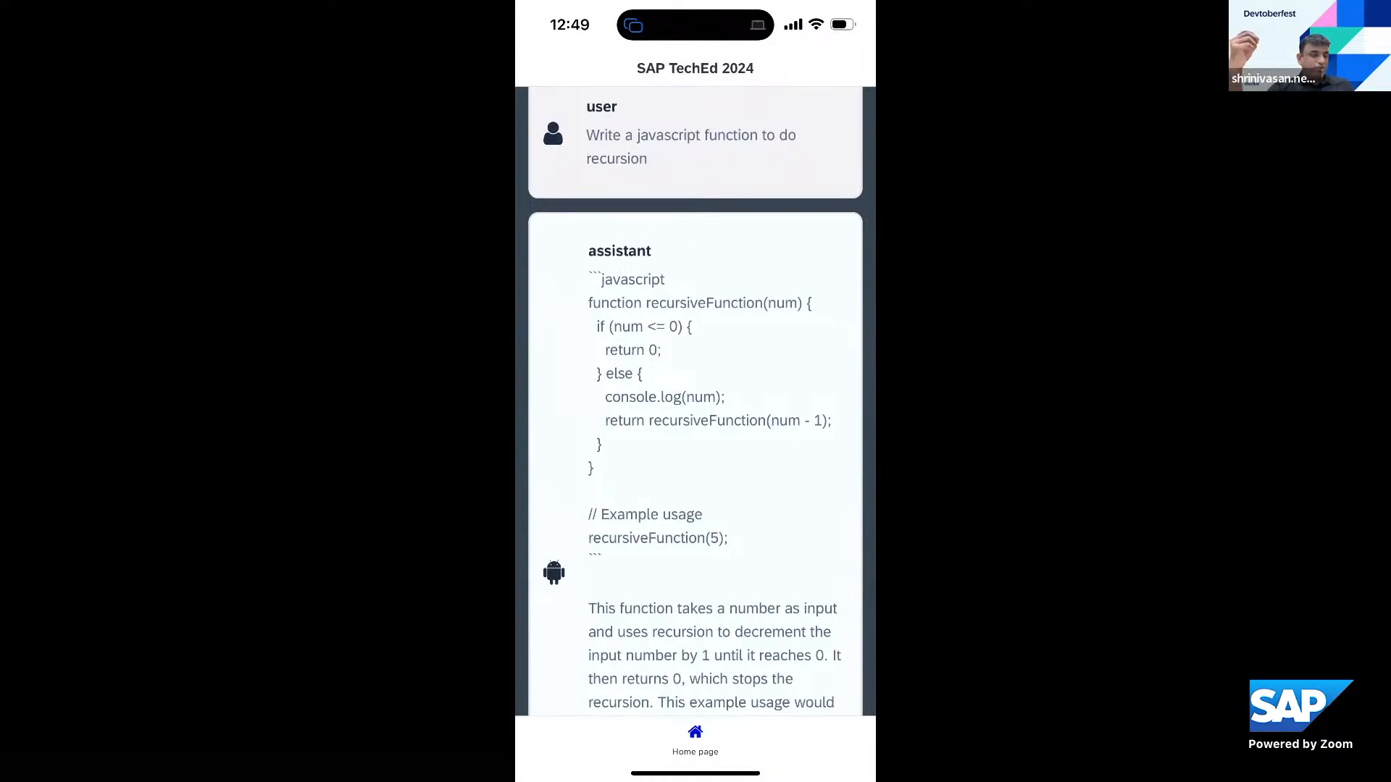
{"action": "scroll", "coordinate": [695, 399], "scroll_direction": "down", "scroll_amount": 3}
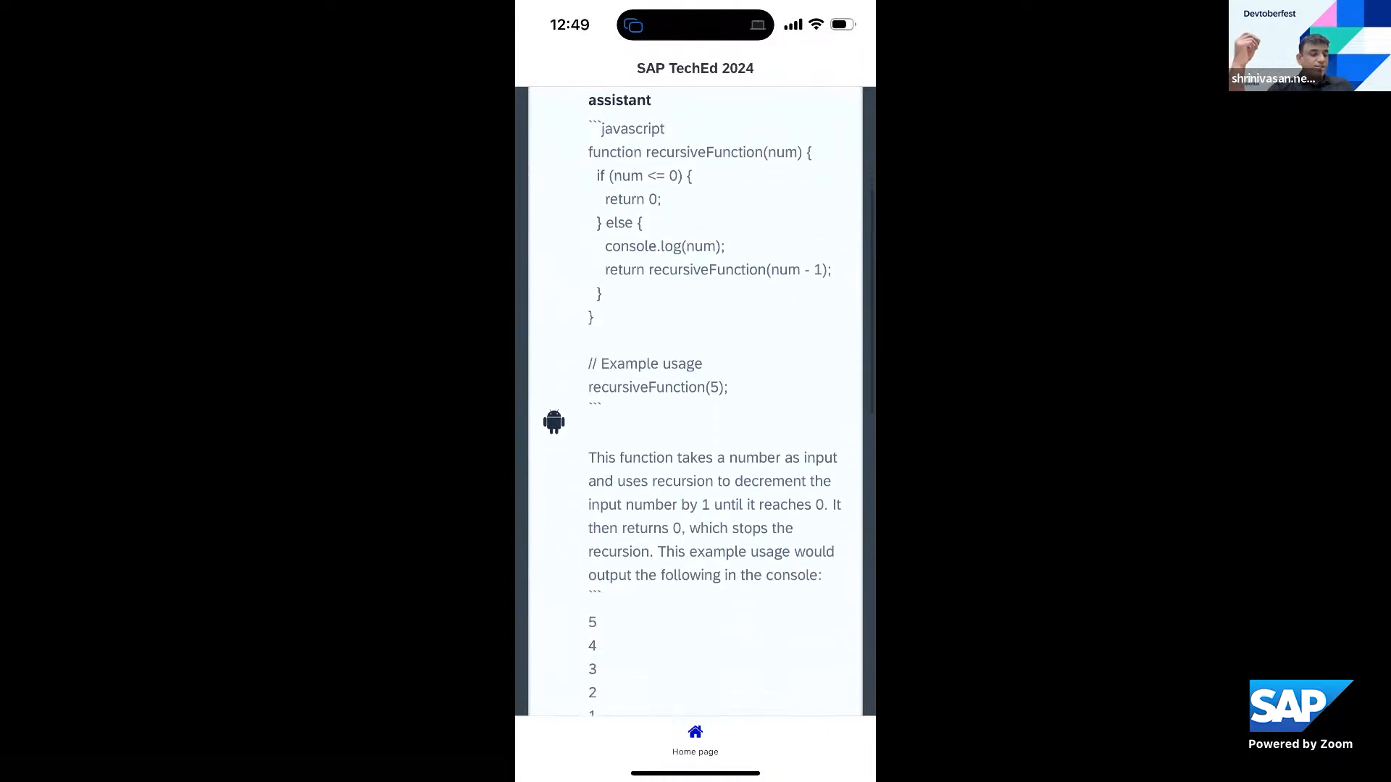
{"action": "scroll", "coordinate": [695, 399], "scroll_direction": "down", "scroll_amount": 6}
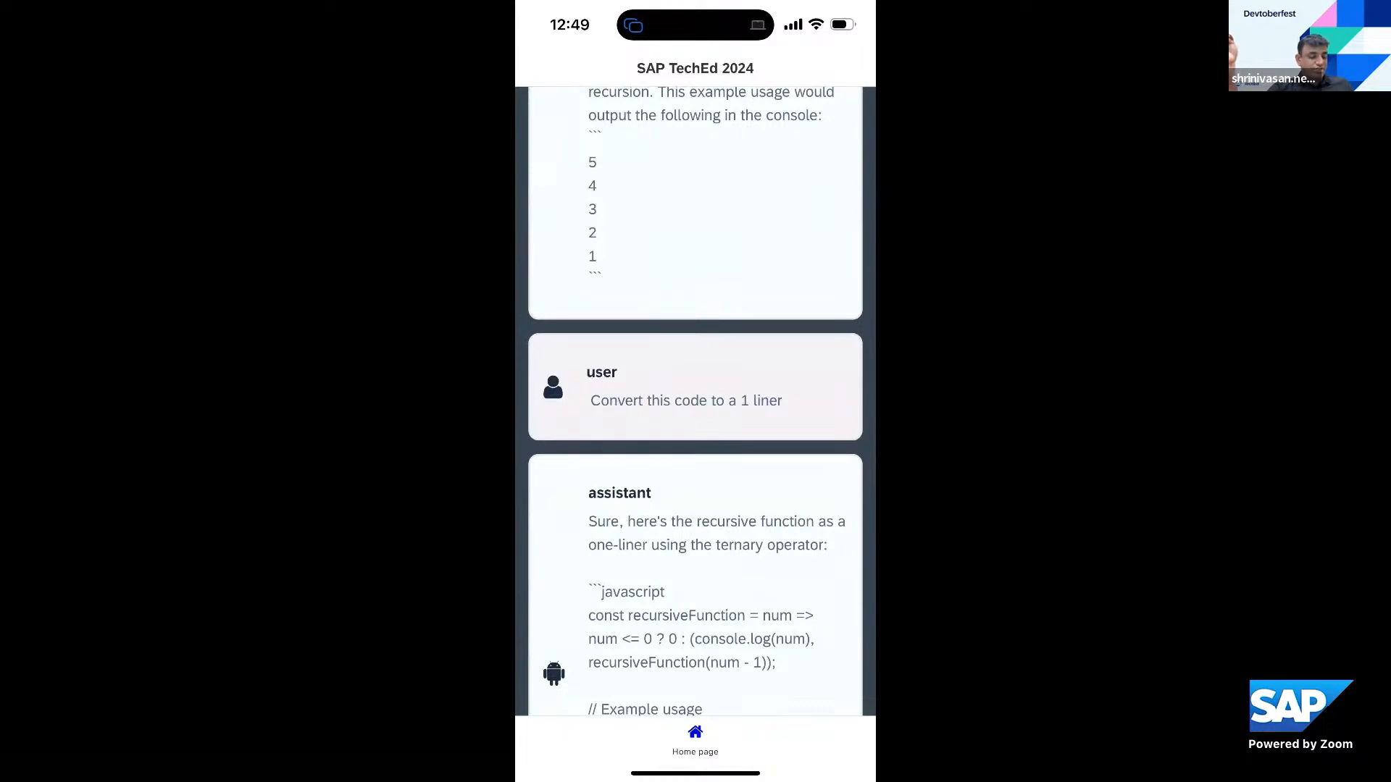
{"action": "scroll", "coordinate": [696, 399], "scroll_direction": "down", "scroll_amount": 2}
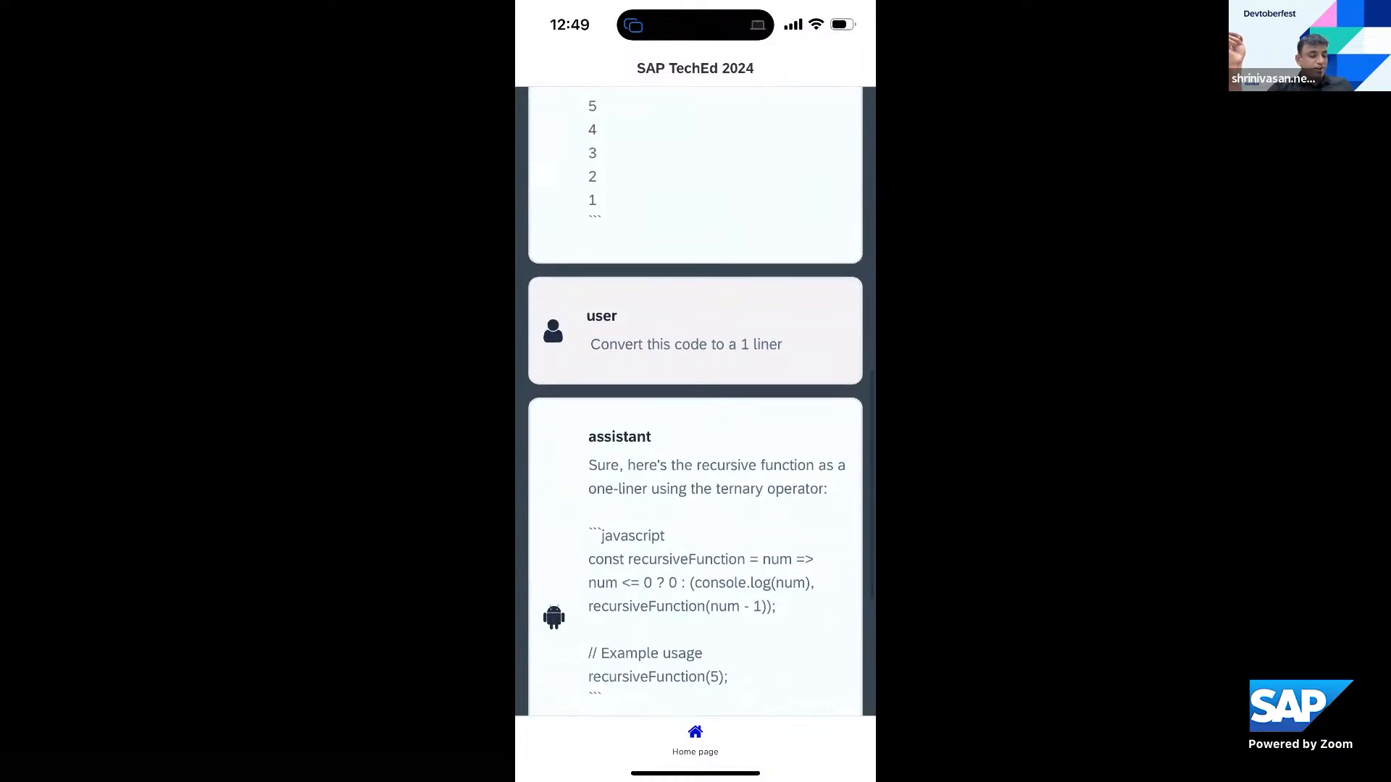
{"action": "scroll", "coordinate": [696, 398], "scroll_direction": "down", "scroll_amount": 2}
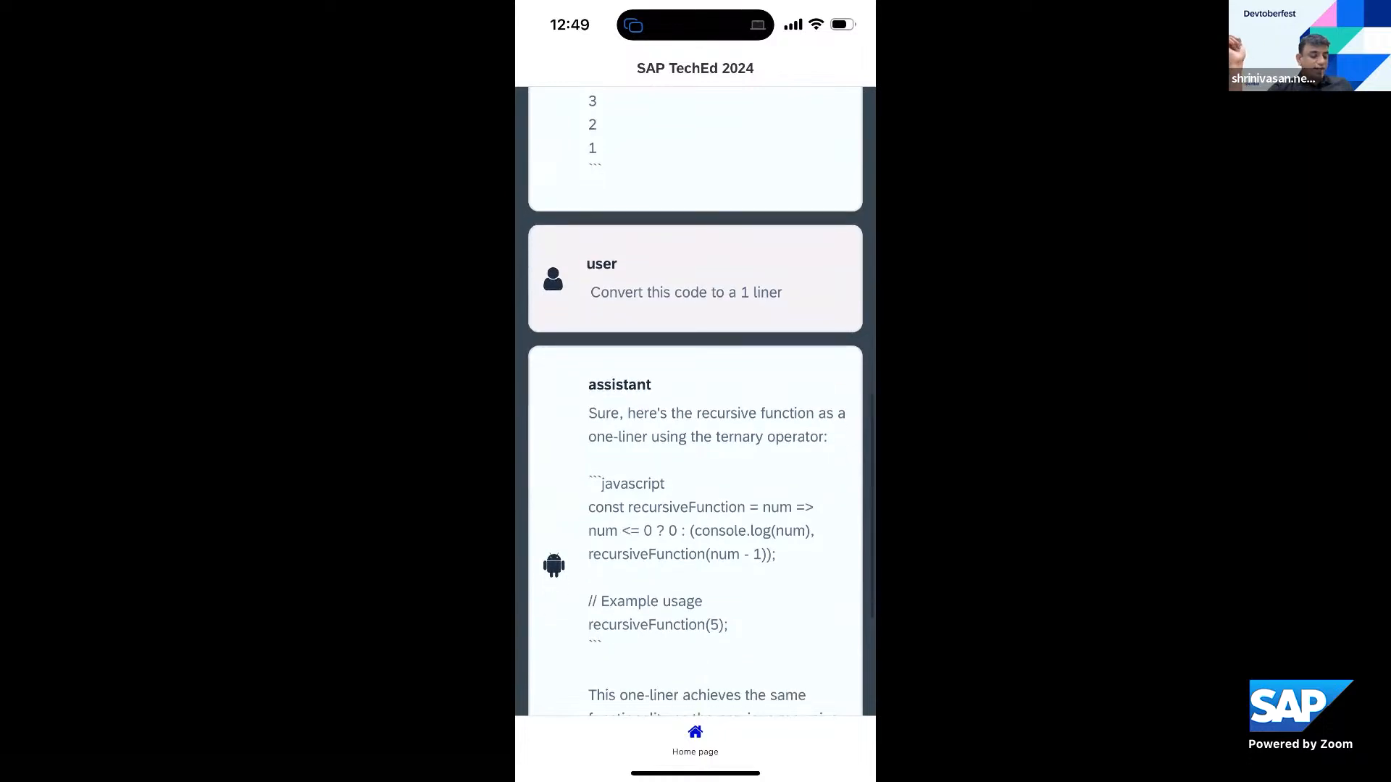
{"action": "scroll", "coordinate": [696, 398], "scroll_direction": "down", "scroll_amount": 6}
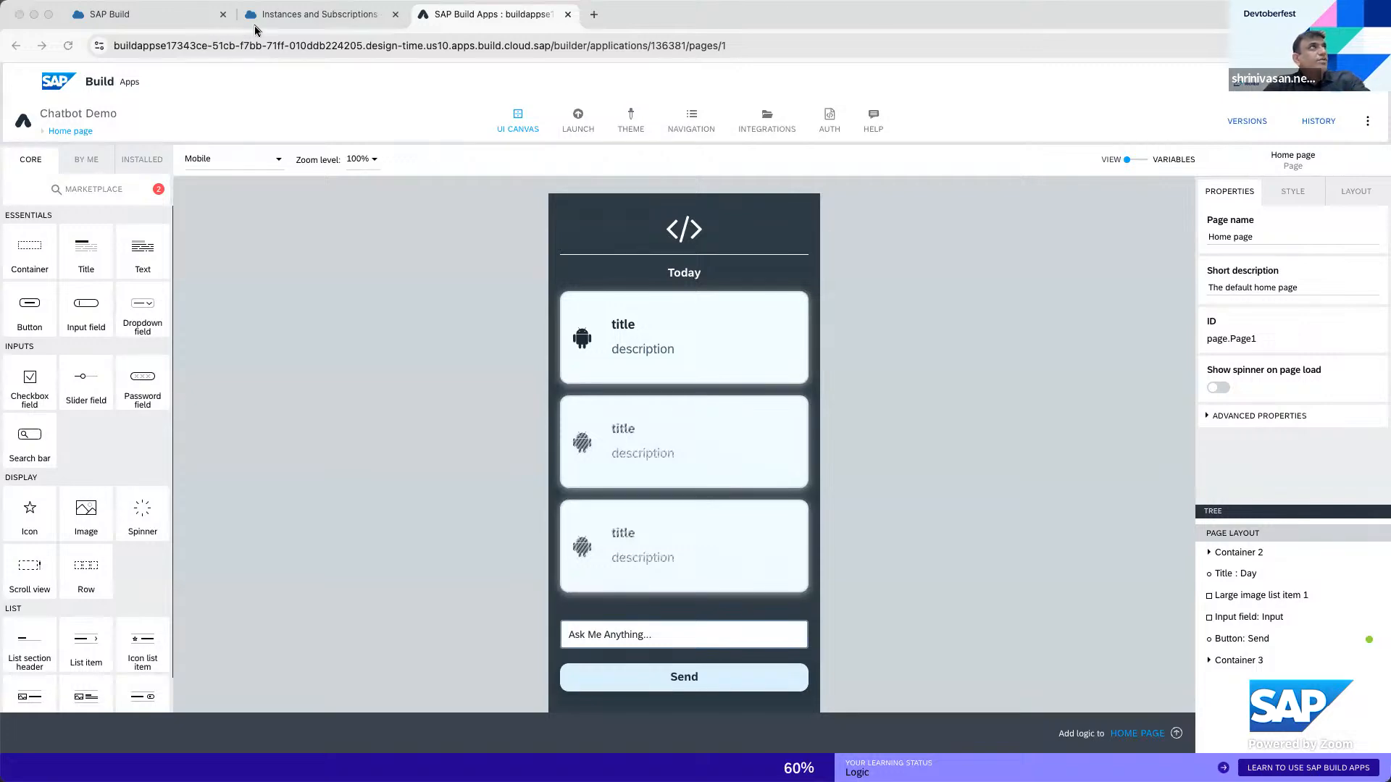
Switch to BTP Cockpit and examine the subscriptions and service instances of the TechEd Build Demo Space subaccount
{"action": "left_click", "coordinate": [280, 16]}
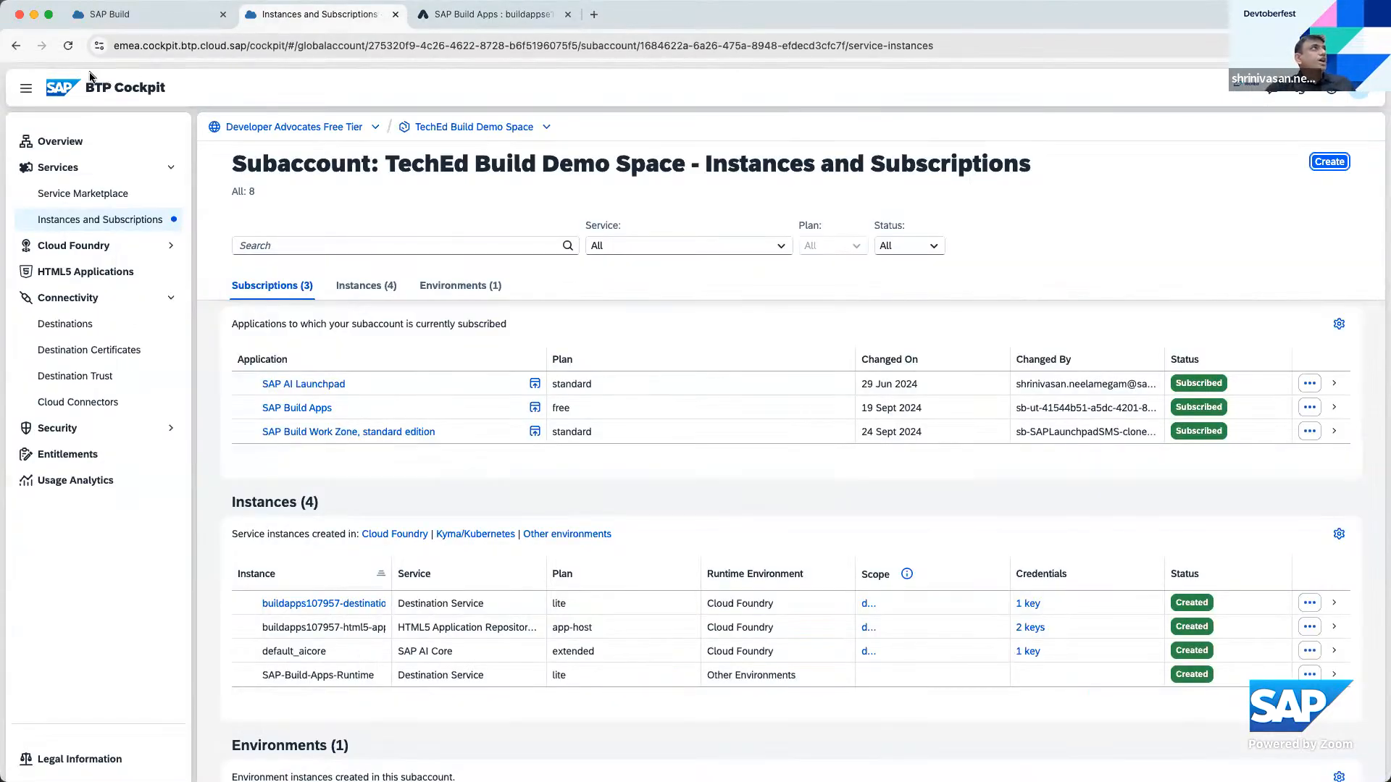
{"action": "scroll", "coordinate": [342, 316], "scroll_direction": "down", "scroll_amount": 1}
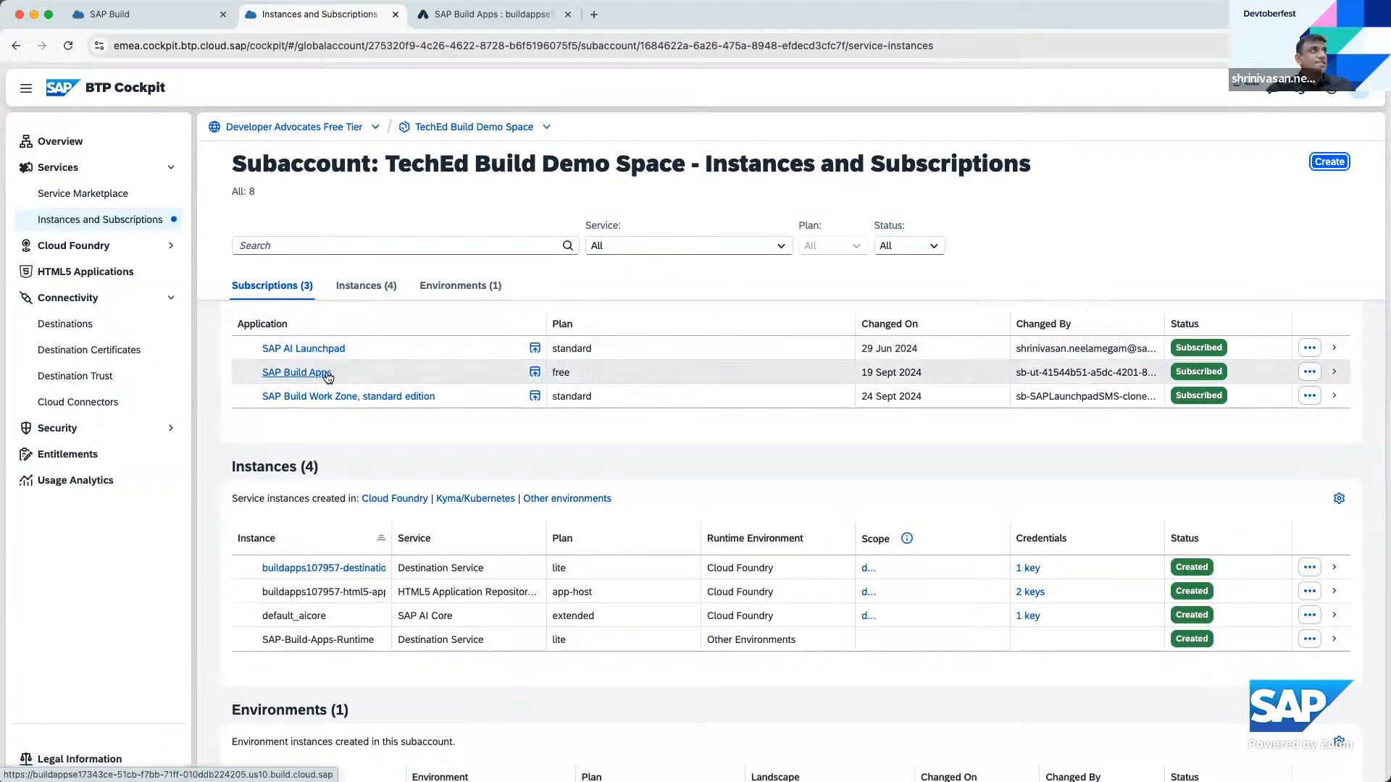
{"action": "scroll", "coordinate": [364, 478], "scroll_direction": "down", "scroll_amount": 1}
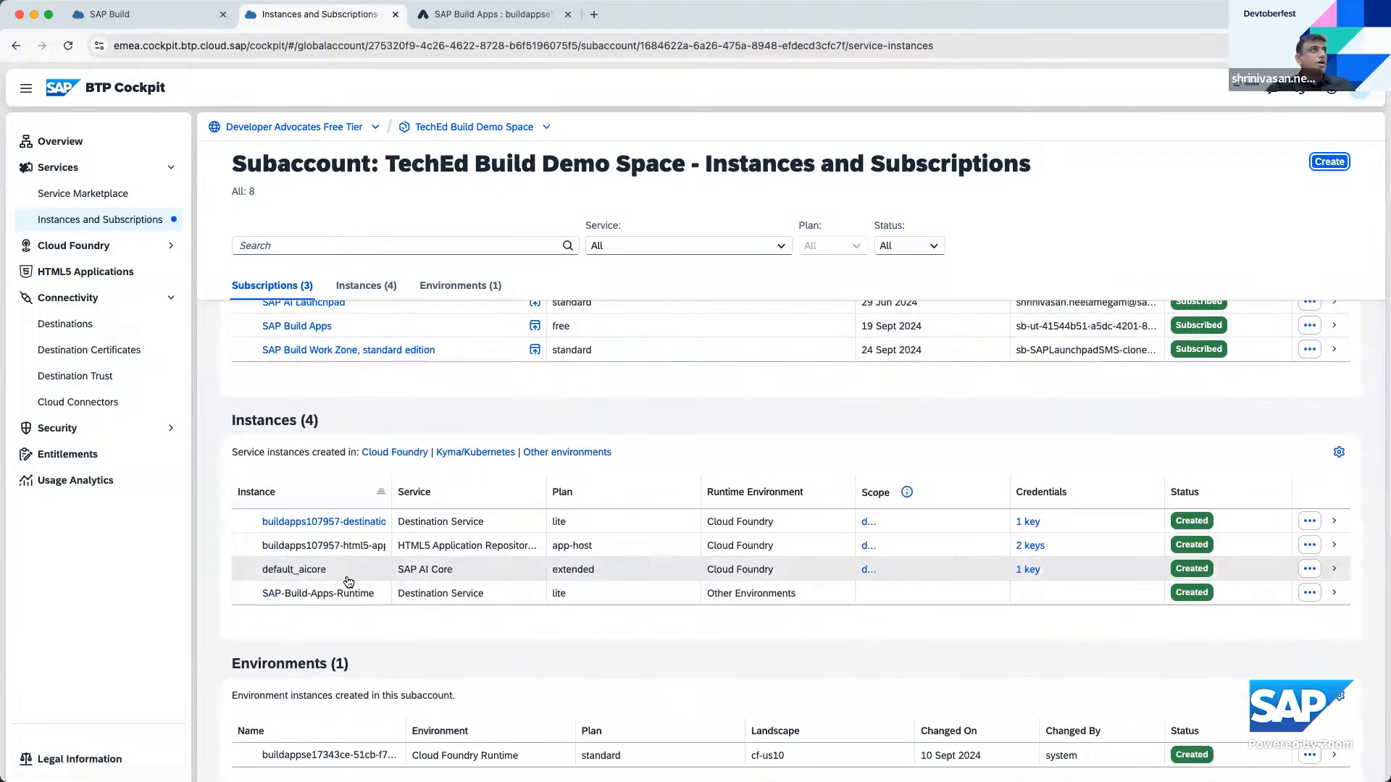
{"action": "scroll", "coordinate": [348, 582], "scroll_direction": "up", "scroll_amount": 1}
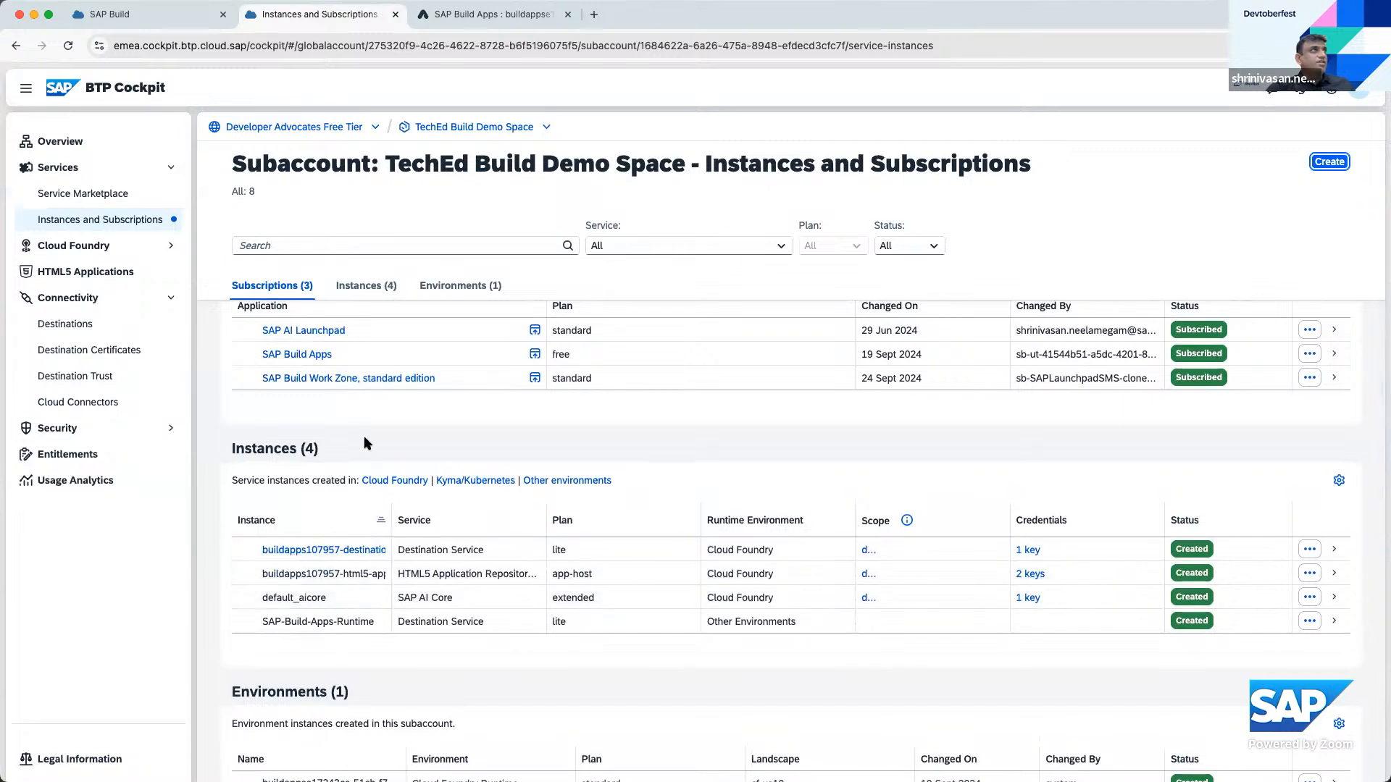
{"action": "scroll", "coordinate": [367, 417], "scroll_direction": "up", "scroll_amount": 1}
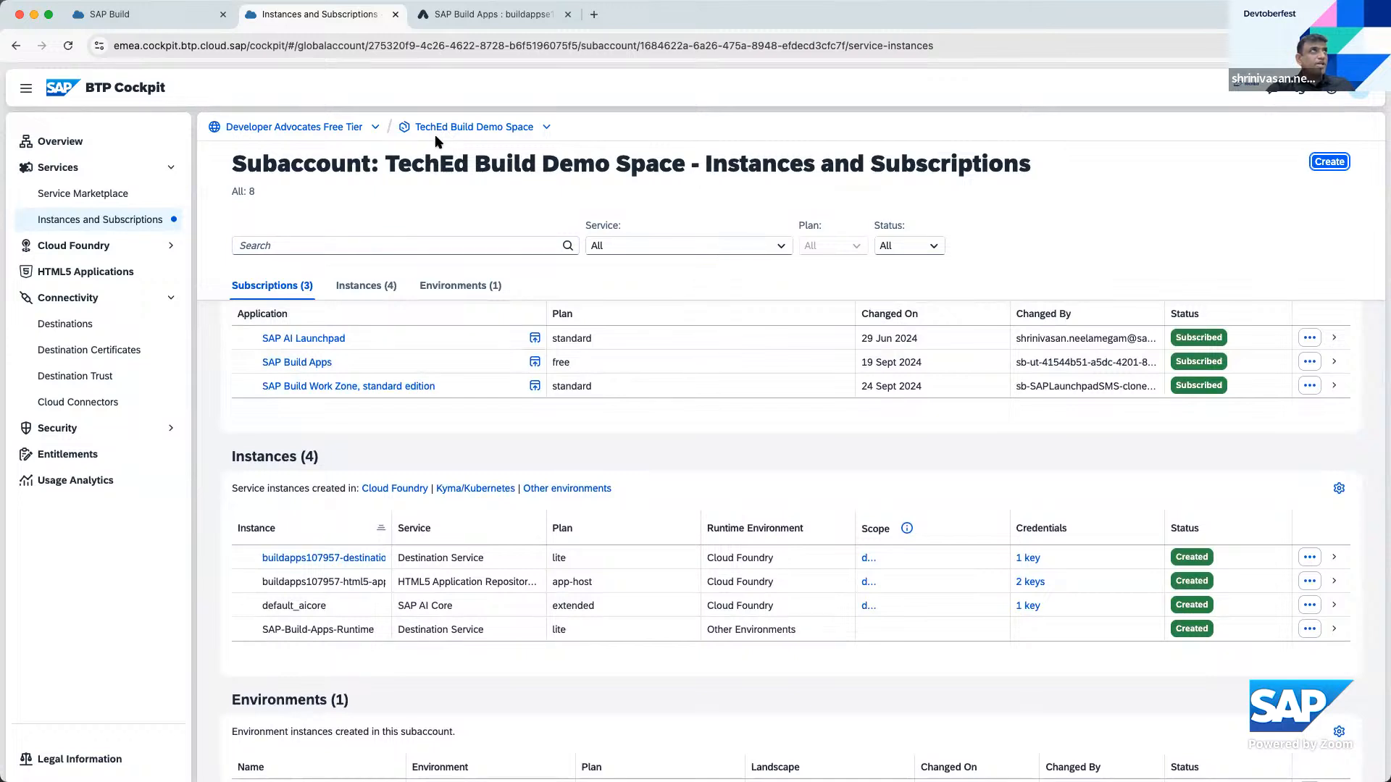
Open the Boosters page of the Developer Advocates Free Tier global account and search the boosters for "launc"
{"action": "left_click", "coordinate": [353, 136]}
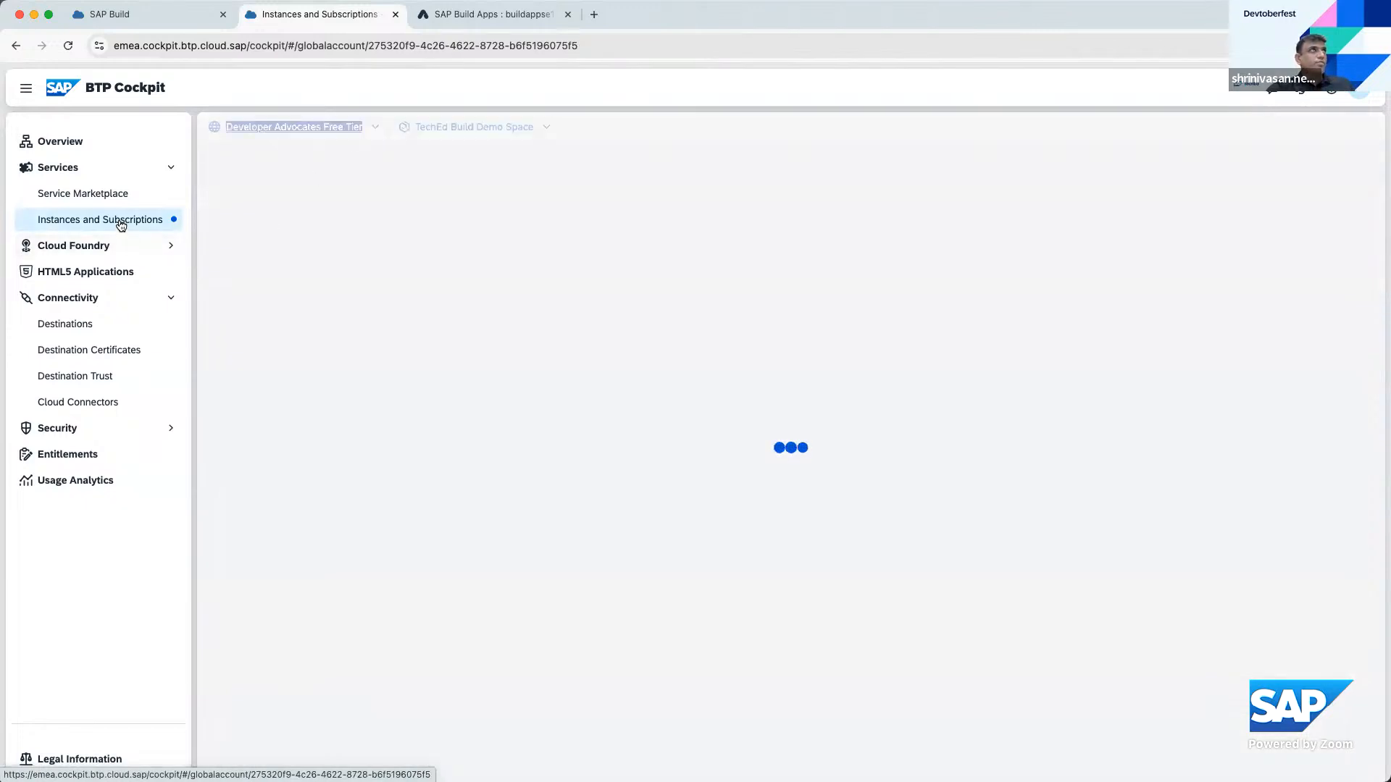
{"action": "left_click", "coordinate": [109, 202]}
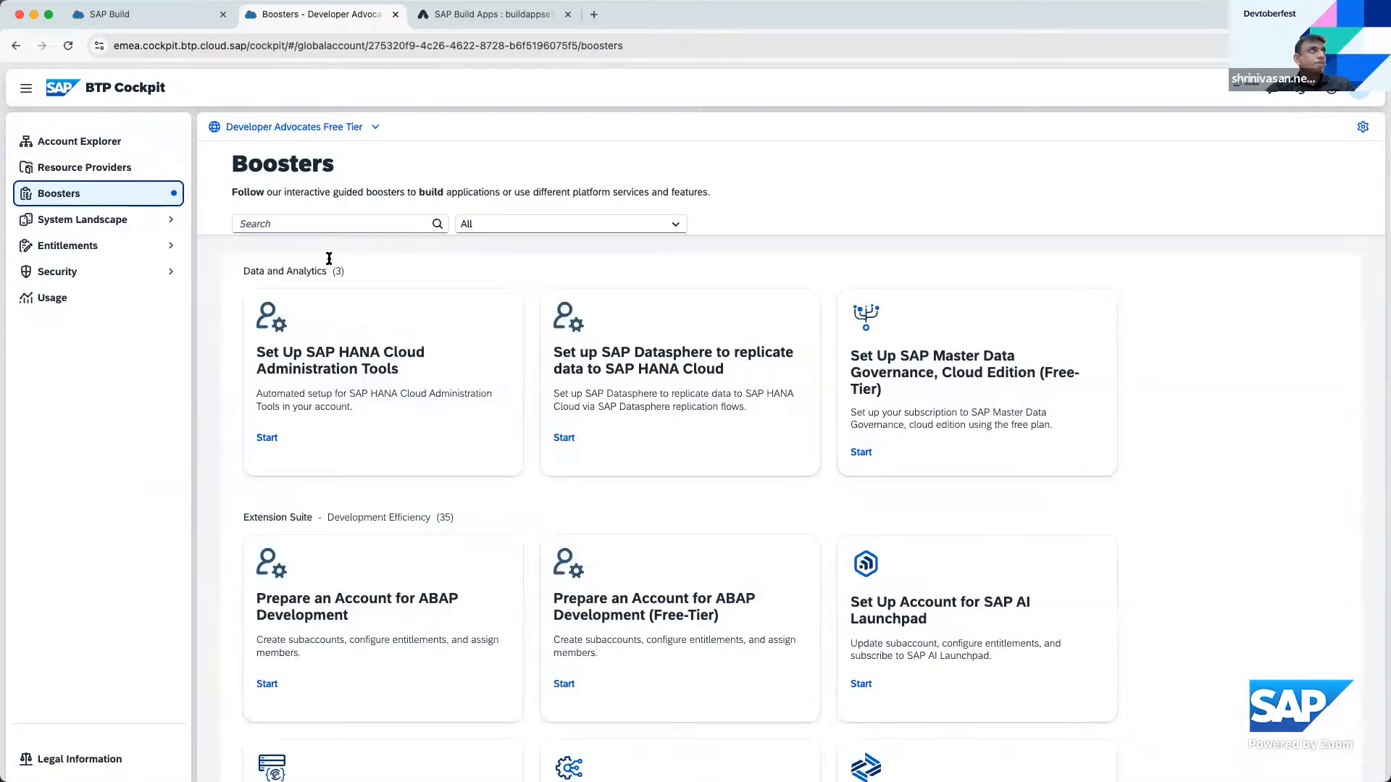
{"action": "left_click", "coordinate": [318, 215]}
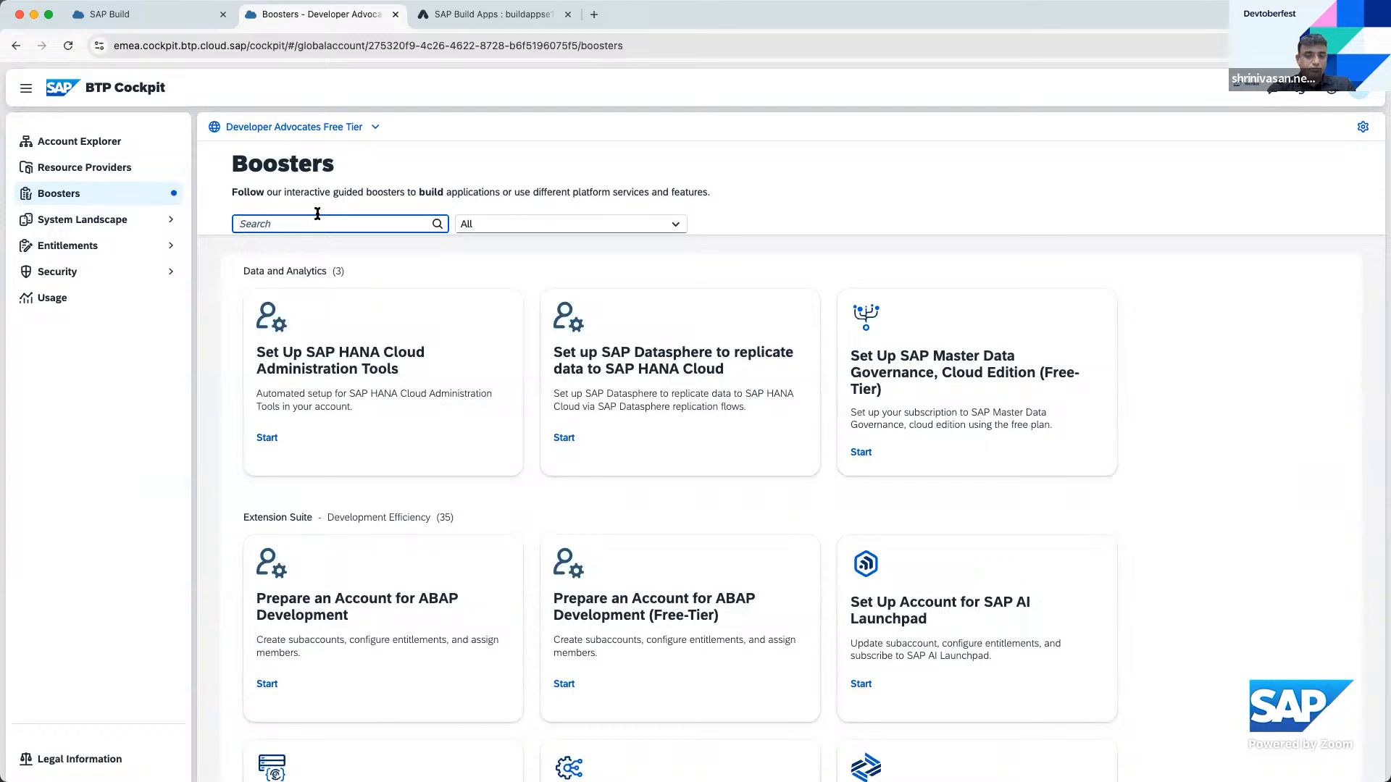
{"action": "type", "text": "laa"}
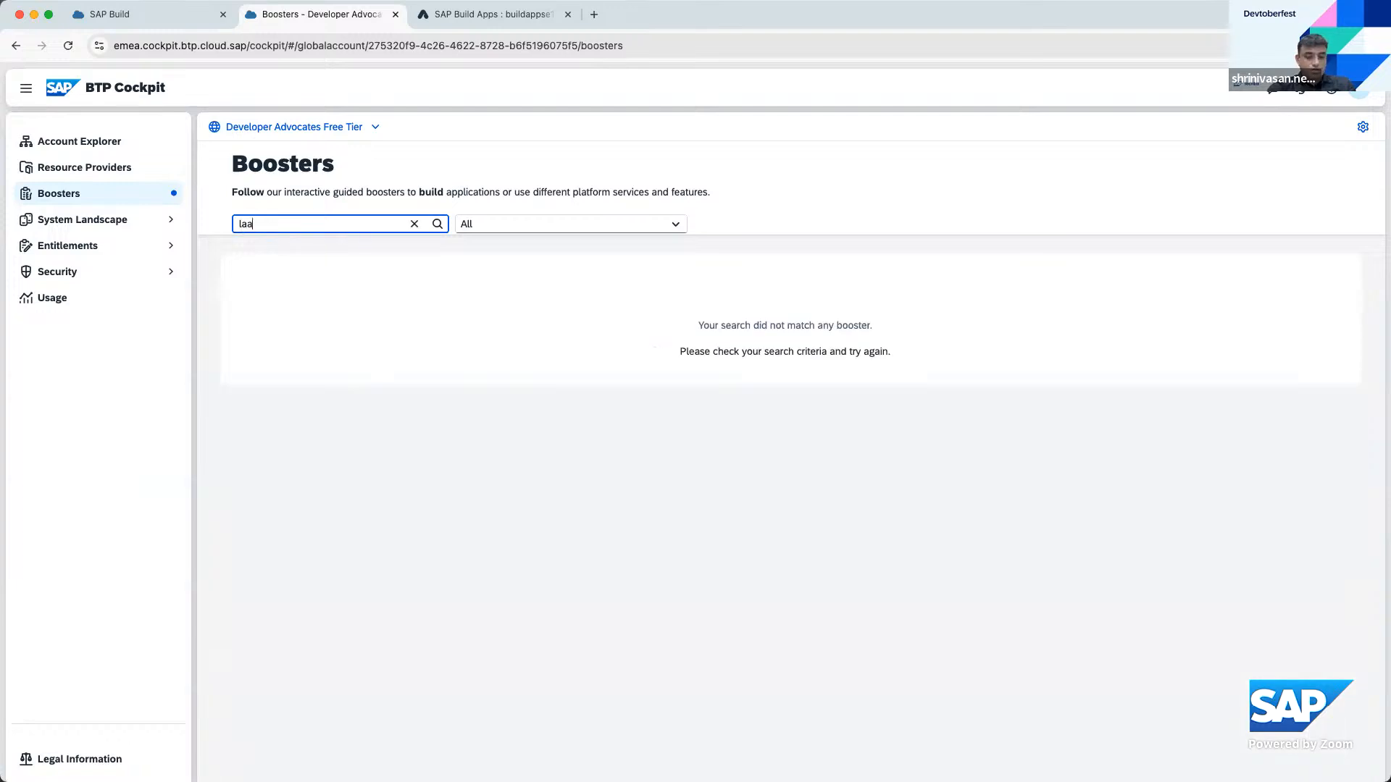
{"action": "key", "text": "BackSpace"}
{"action": "type", "text": "unc"}
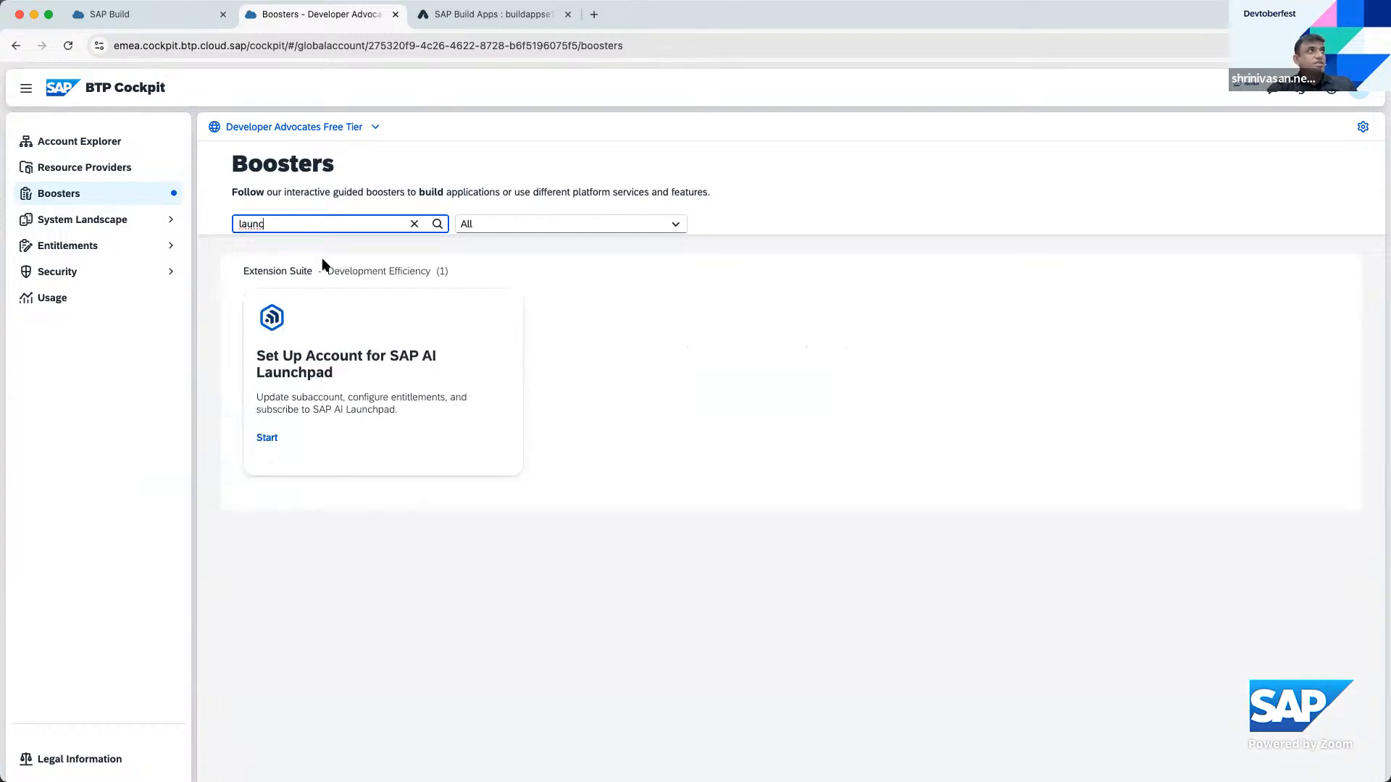
Replace the booster search term with "core" to look up the SAP AI Core setup booster
{"action": "key", "text": "BackSpace"}
{"action": "key", "text": "BackSpace"}
{"action": "key", "text": "BackSpace"}
{"action": "key", "text": "BackSpace"}
{"action": "key", "text": "BackSpace"}
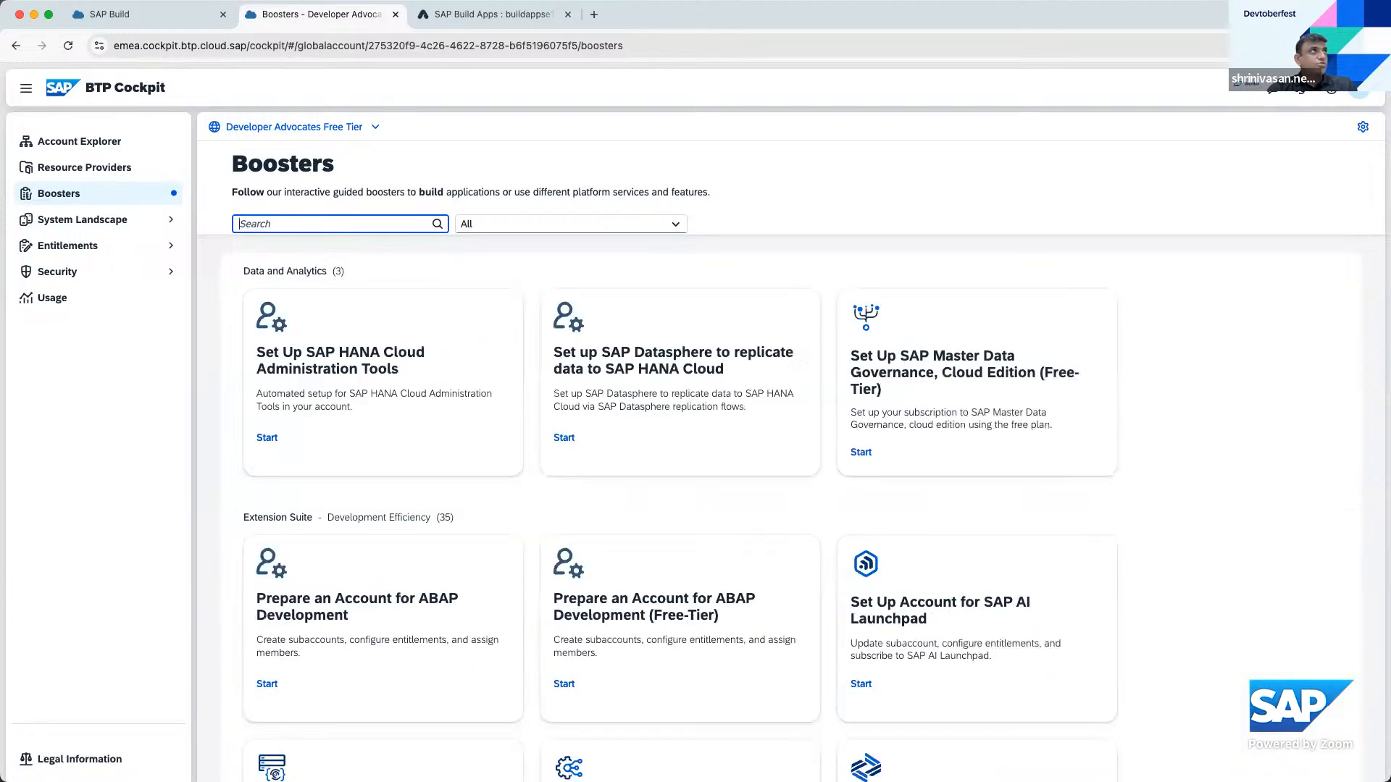
{"action": "type", "text": "core"}
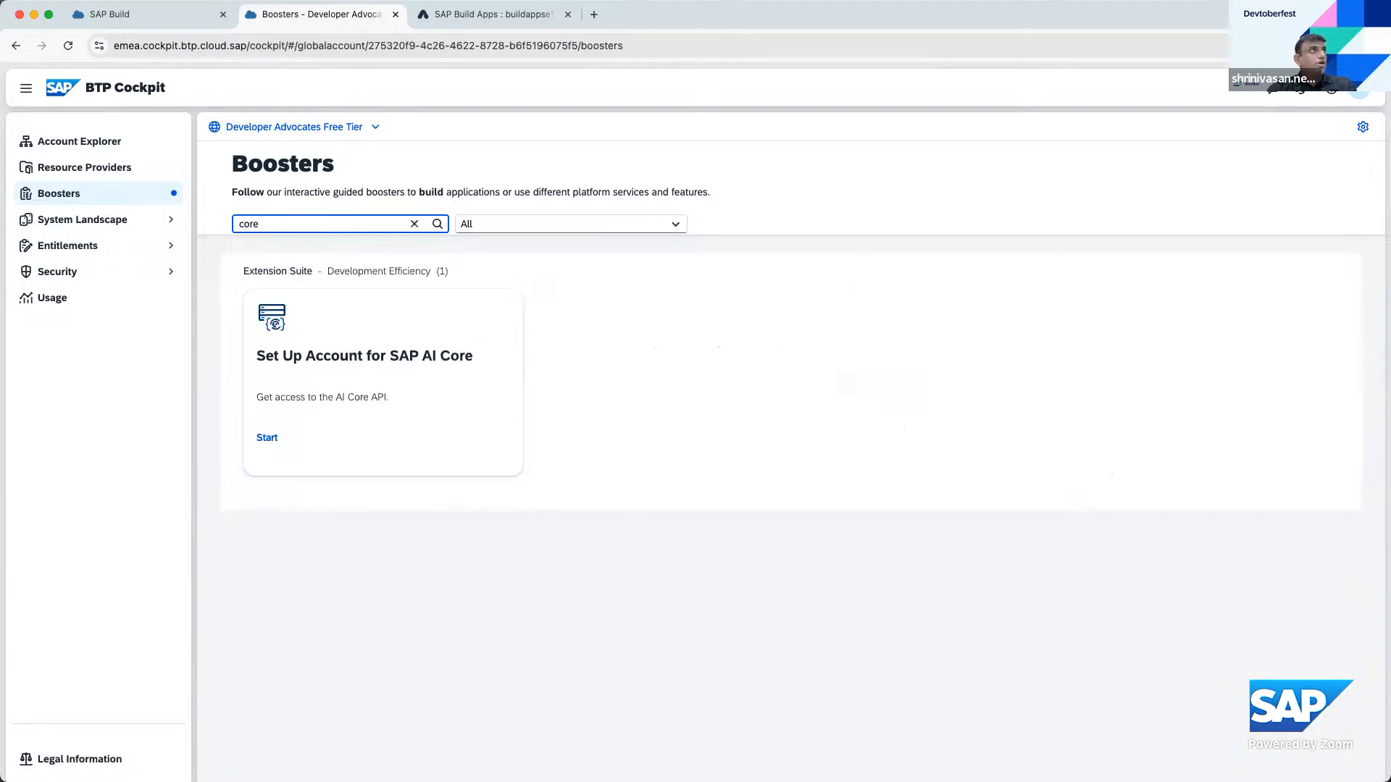
Search the boosters for "build apps" and clear the search once the matching boosters have been viewed
{"action": "key", "text": "BackSpace"}
{"action": "key", "text": "BackSpace"}
{"action": "key", "text": "BackSpace"}
{"action": "key", "text": "BackSpace"}
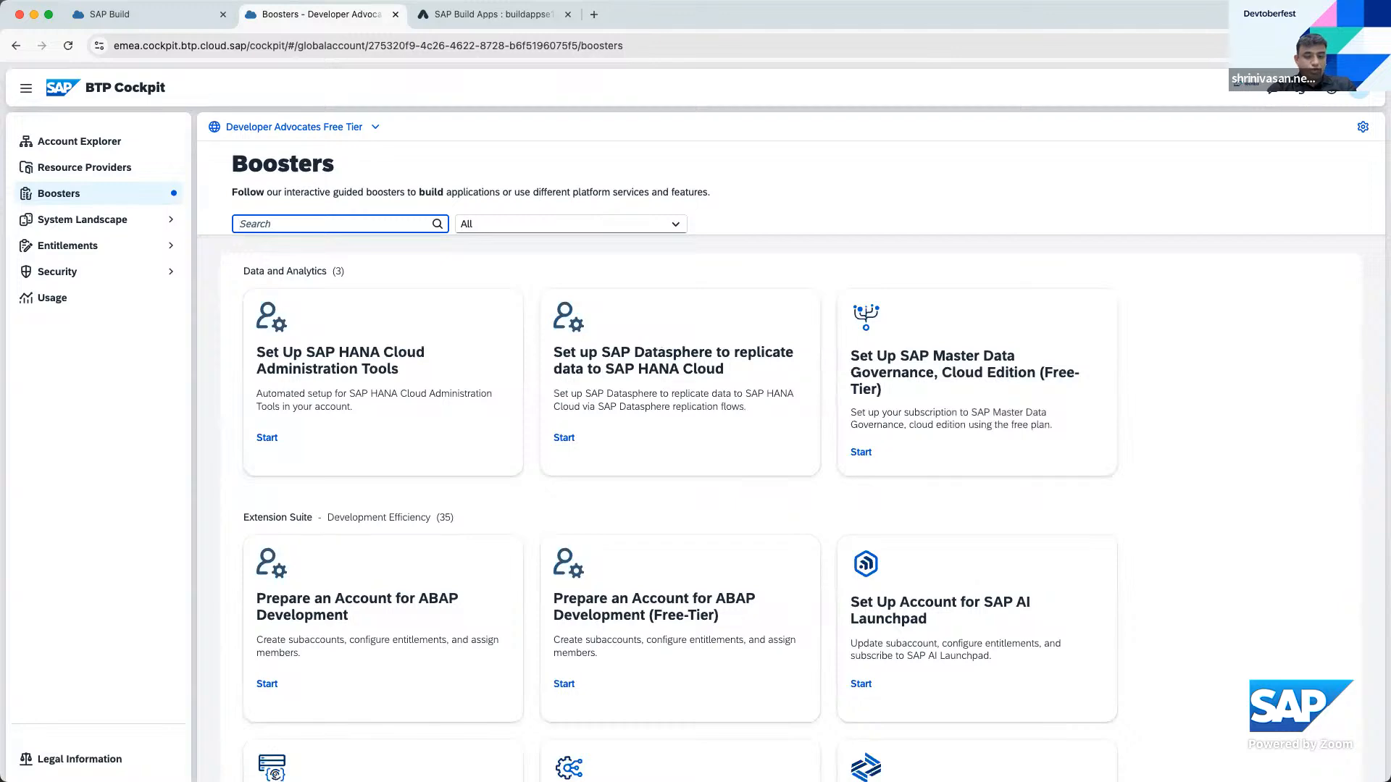
{"action": "type", "text": "build apps"}
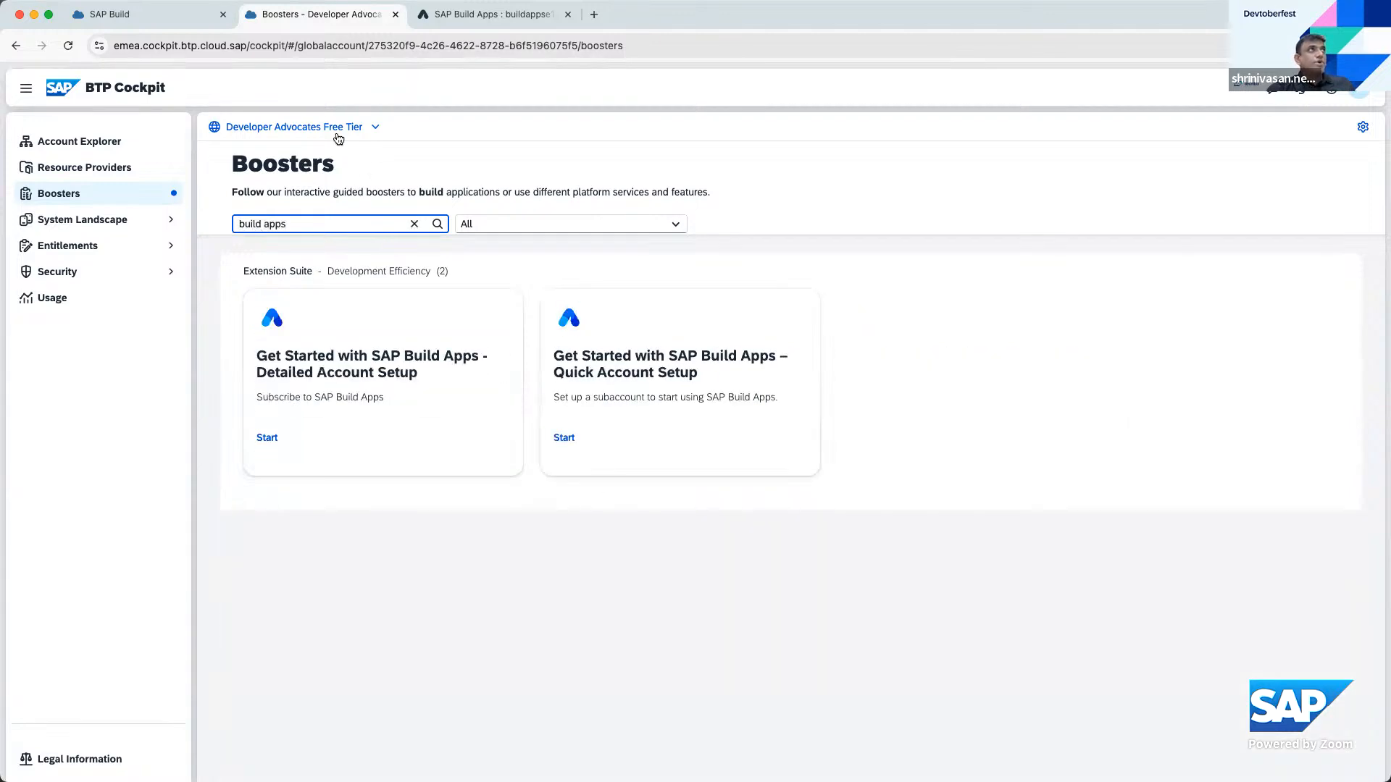
{"action": "left_click", "coordinate": [412, 228]}
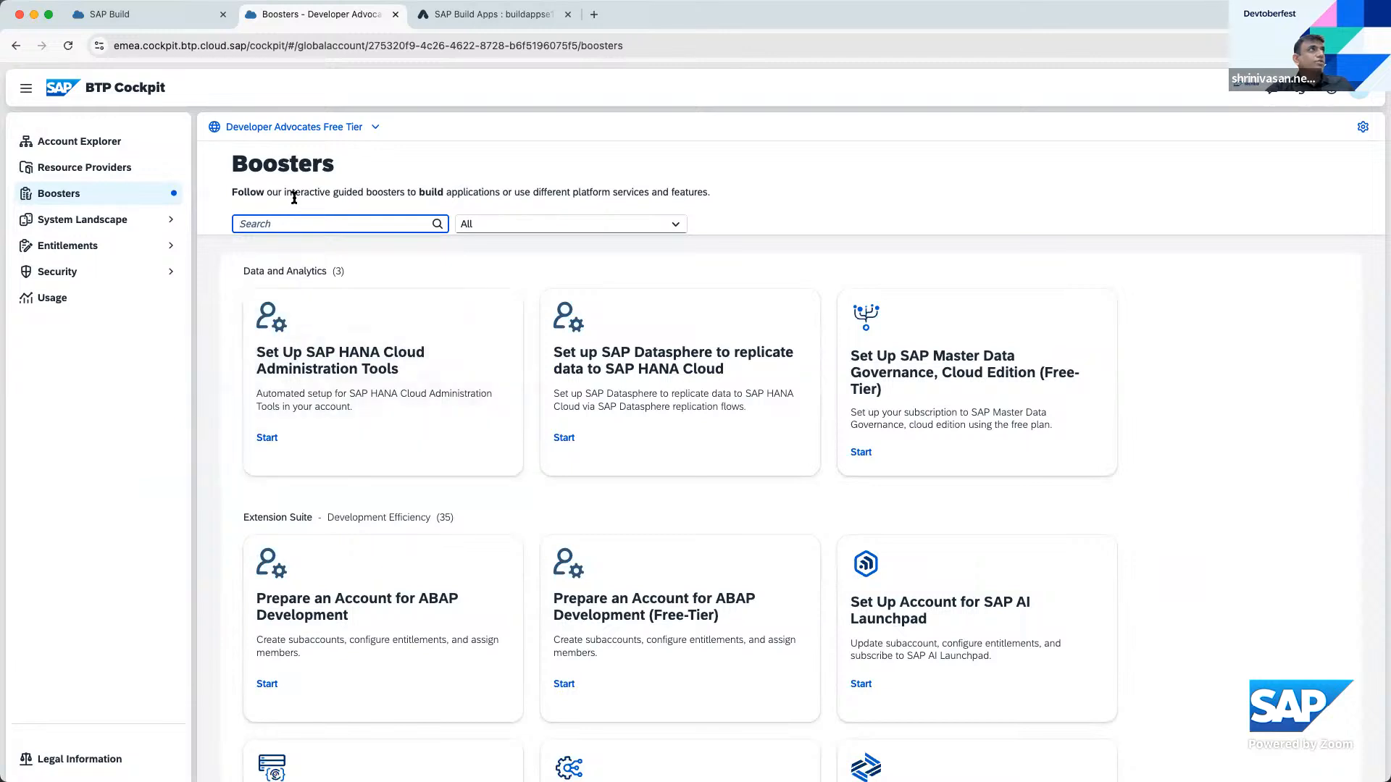
Open the TechEd Build Demo Space subaccount from the Account Explorer and go to its Instances and Subscriptions
{"action": "left_click", "coordinate": [102, 141]}
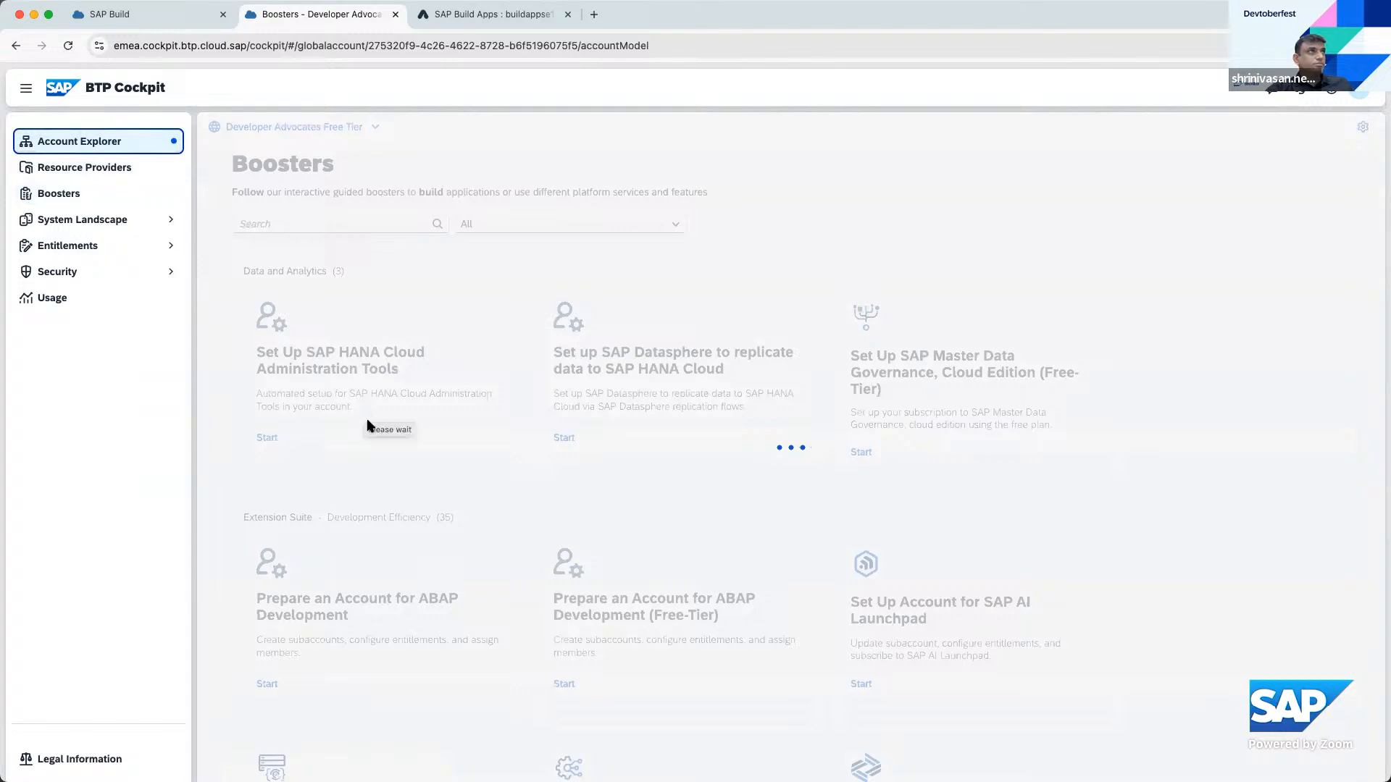
{"action": "scroll", "coordinate": [373, 433], "scroll_direction": "down", "scroll_amount": 3}
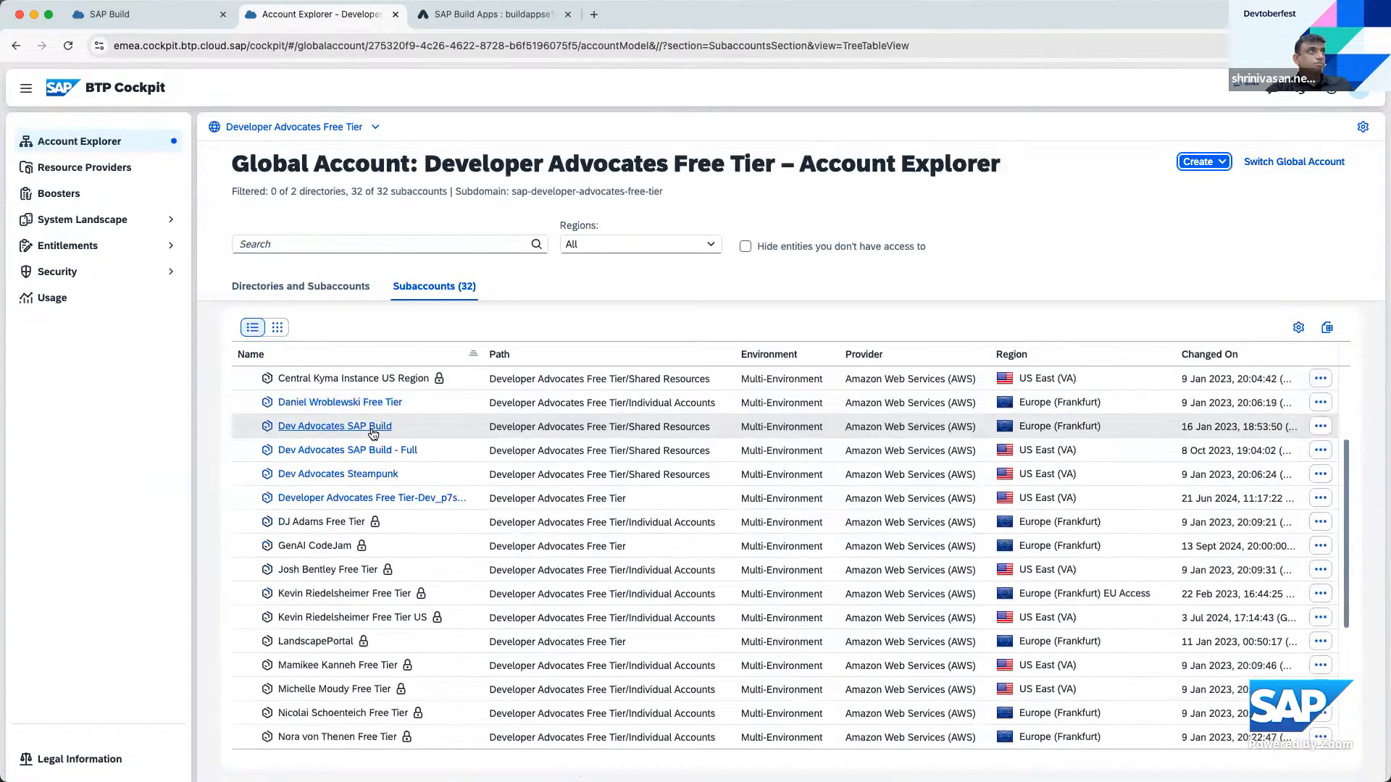
{"action": "scroll", "coordinate": [373, 464], "scroll_direction": "down", "scroll_amount": 5}
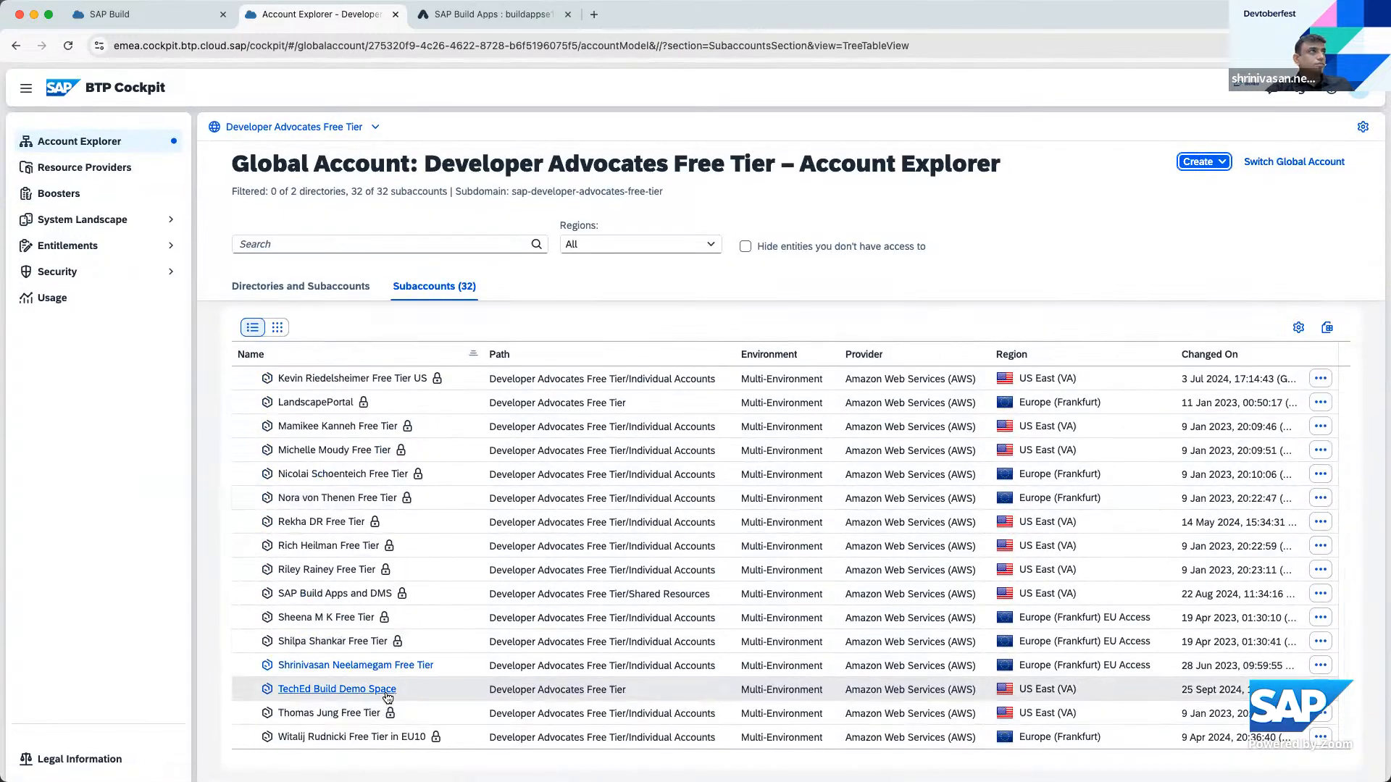
{"action": "left_click", "coordinate": [386, 692]}
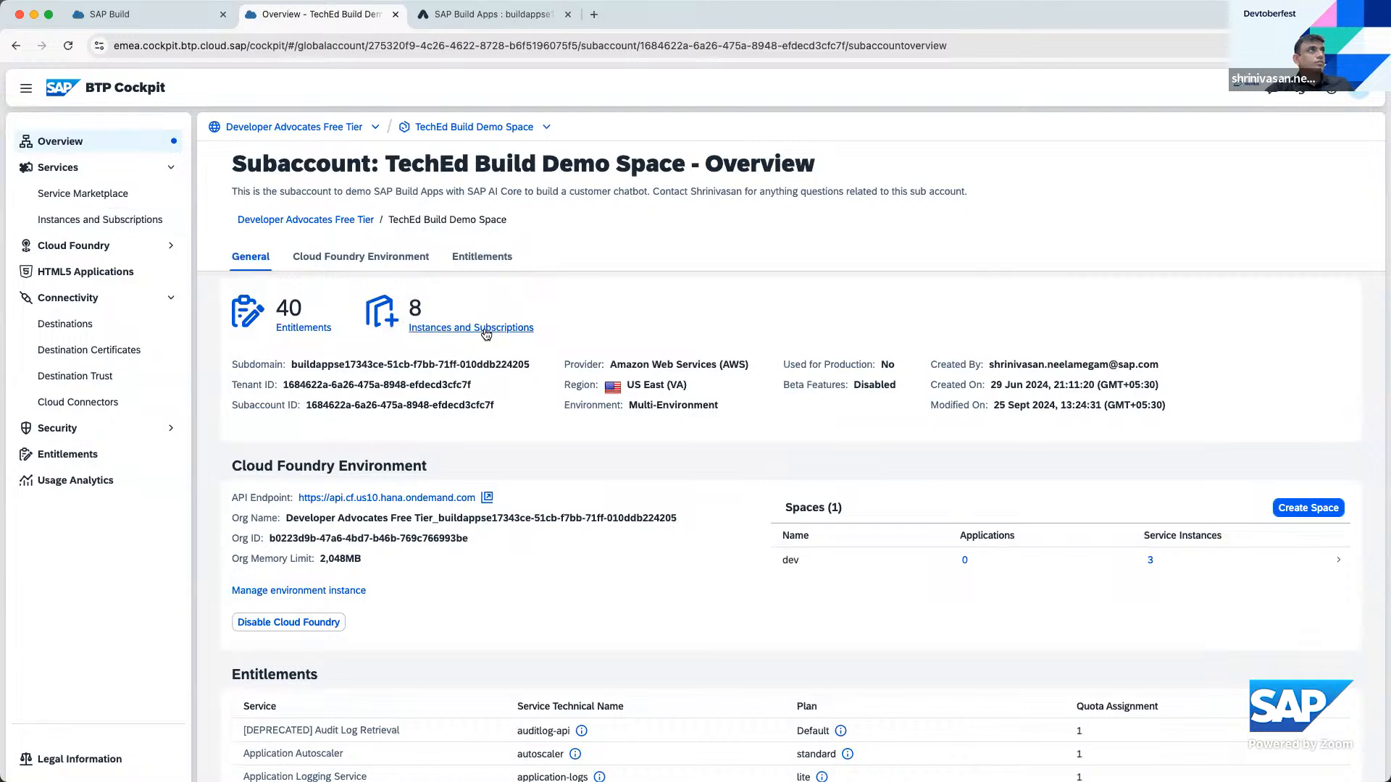
{"action": "left_click", "coordinate": [486, 331]}
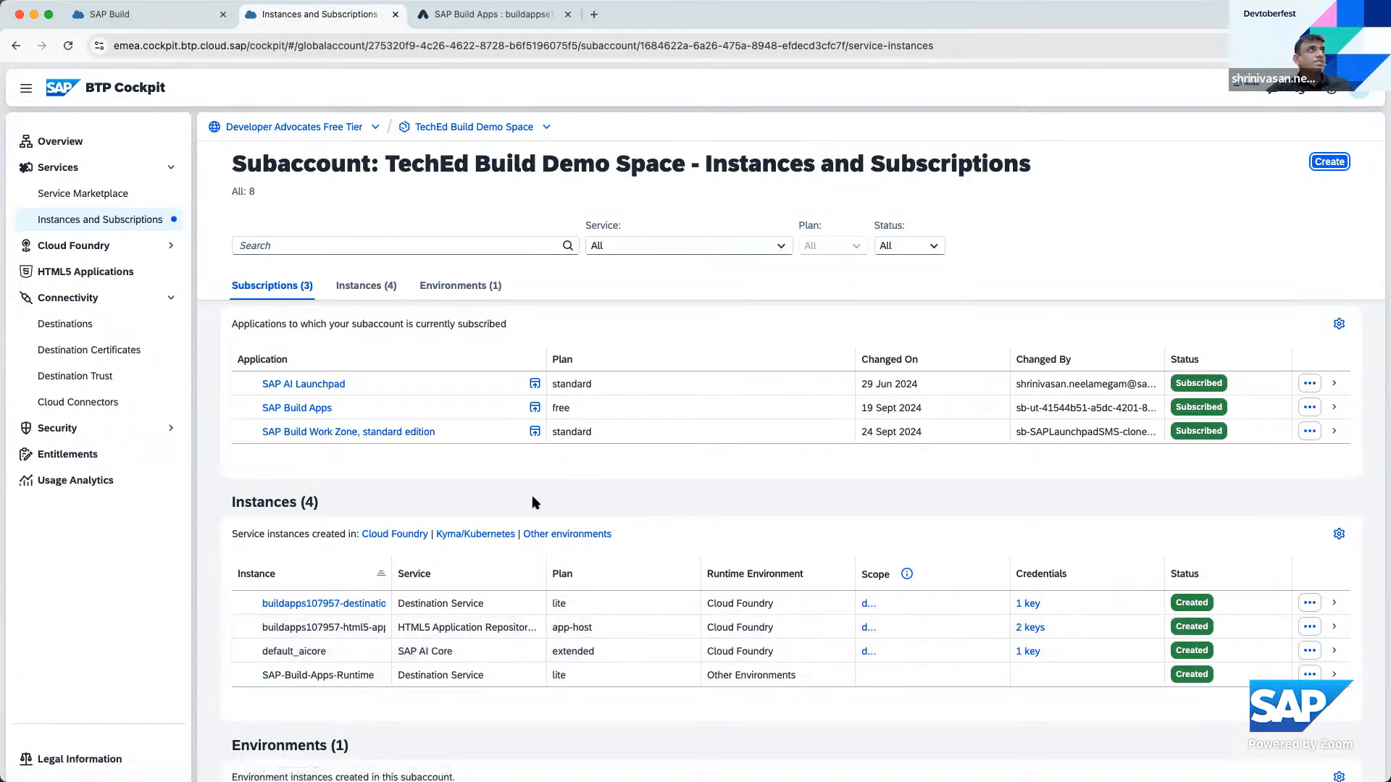
Launch SAP AI Launchpad, inspect the ai-core-api-connection settings for editing, and close them without changing anything
{"action": "left_click", "coordinate": [314, 381]}
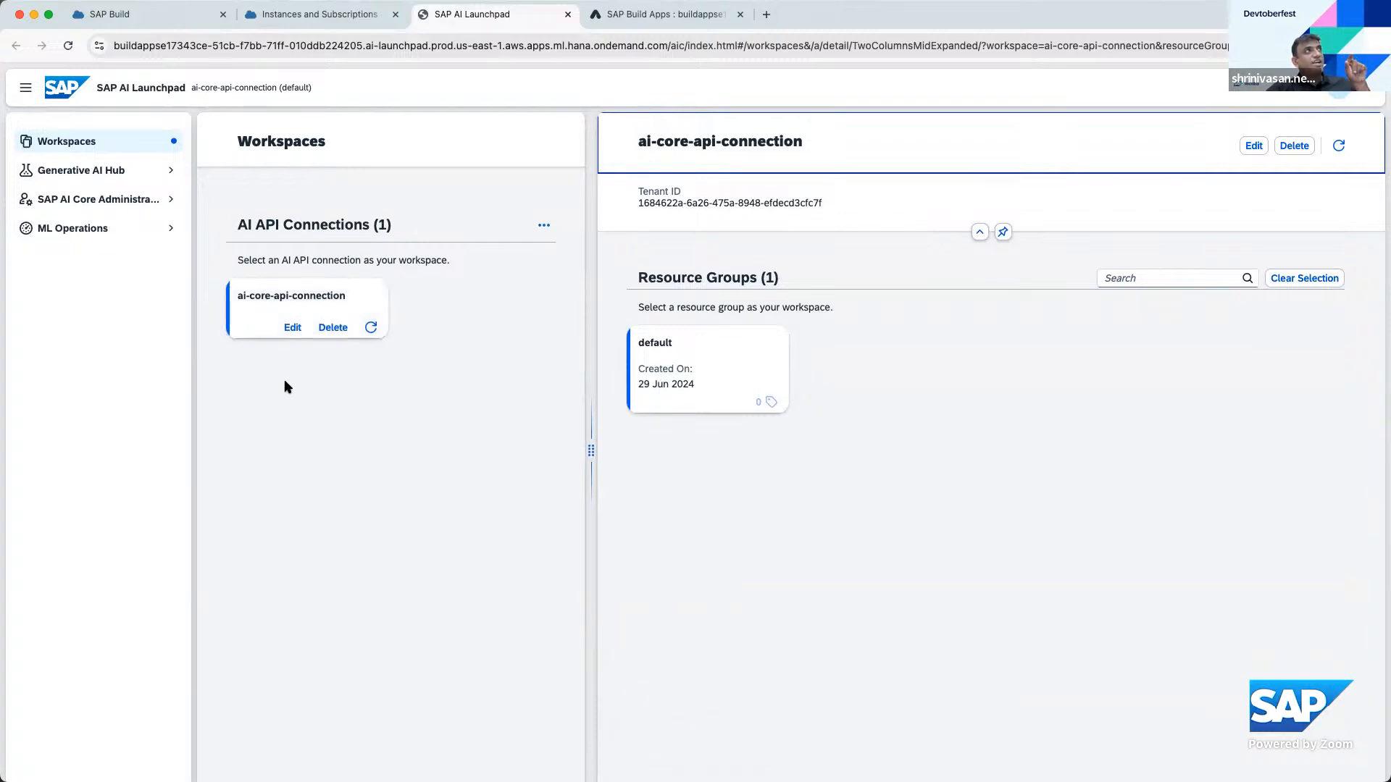
{"action": "left_click", "coordinate": [291, 329]}
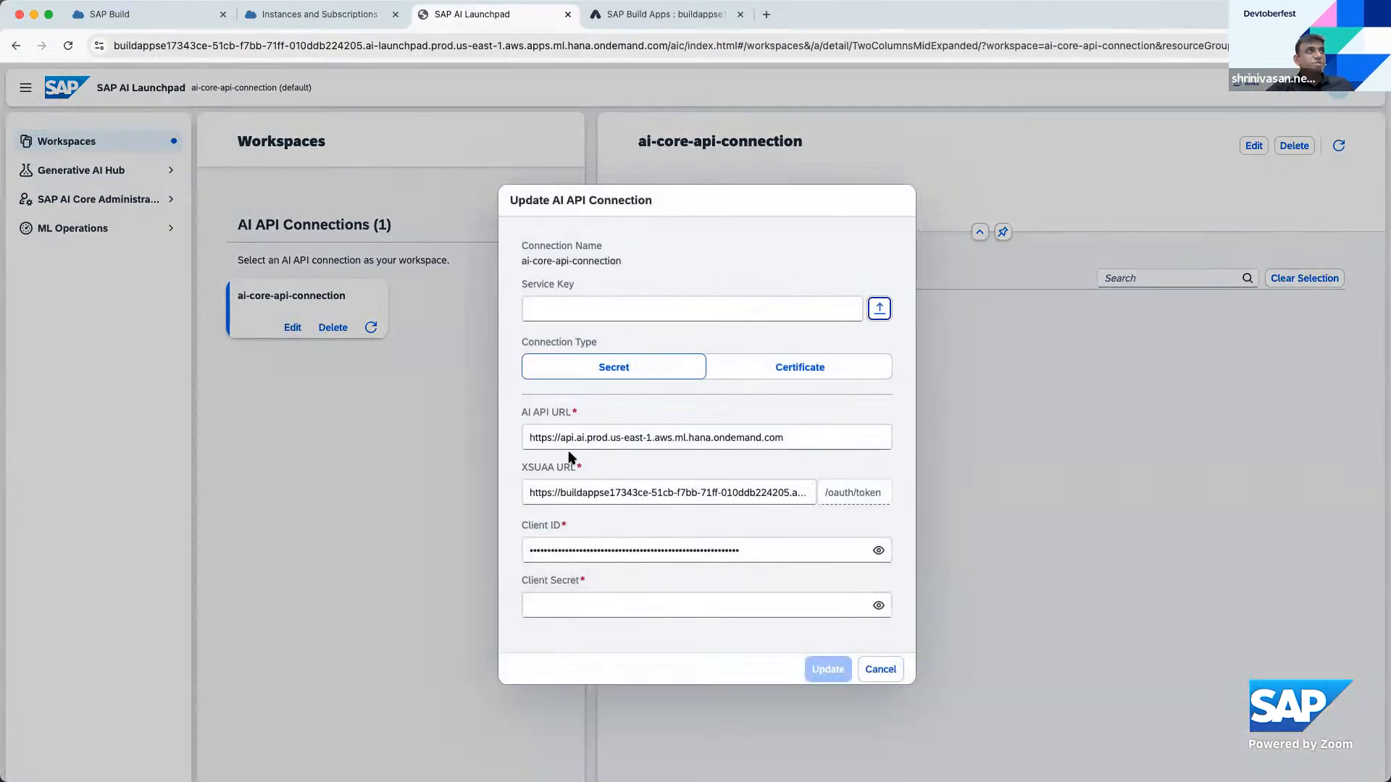
{"action": "left_click", "coordinate": [614, 537]}
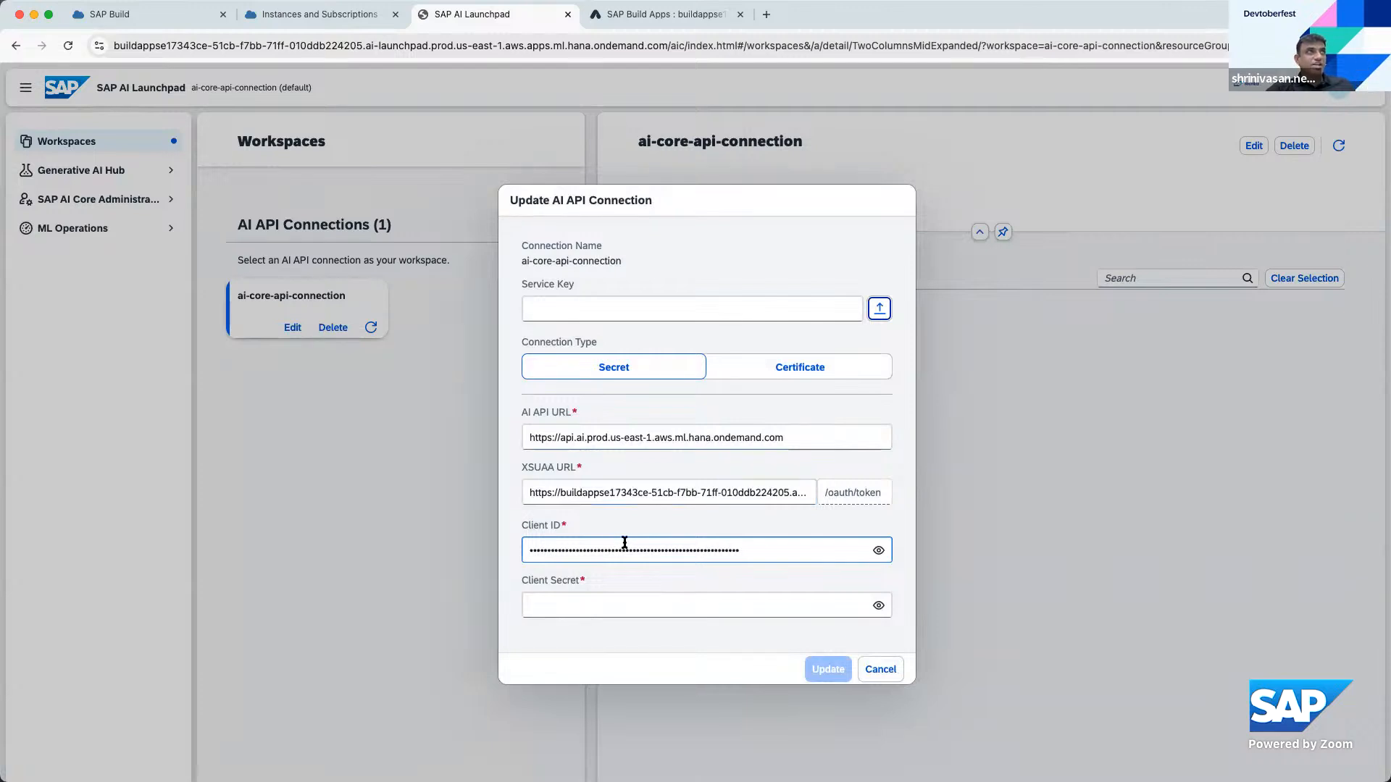
{"action": "left_click", "coordinate": [881, 670]}
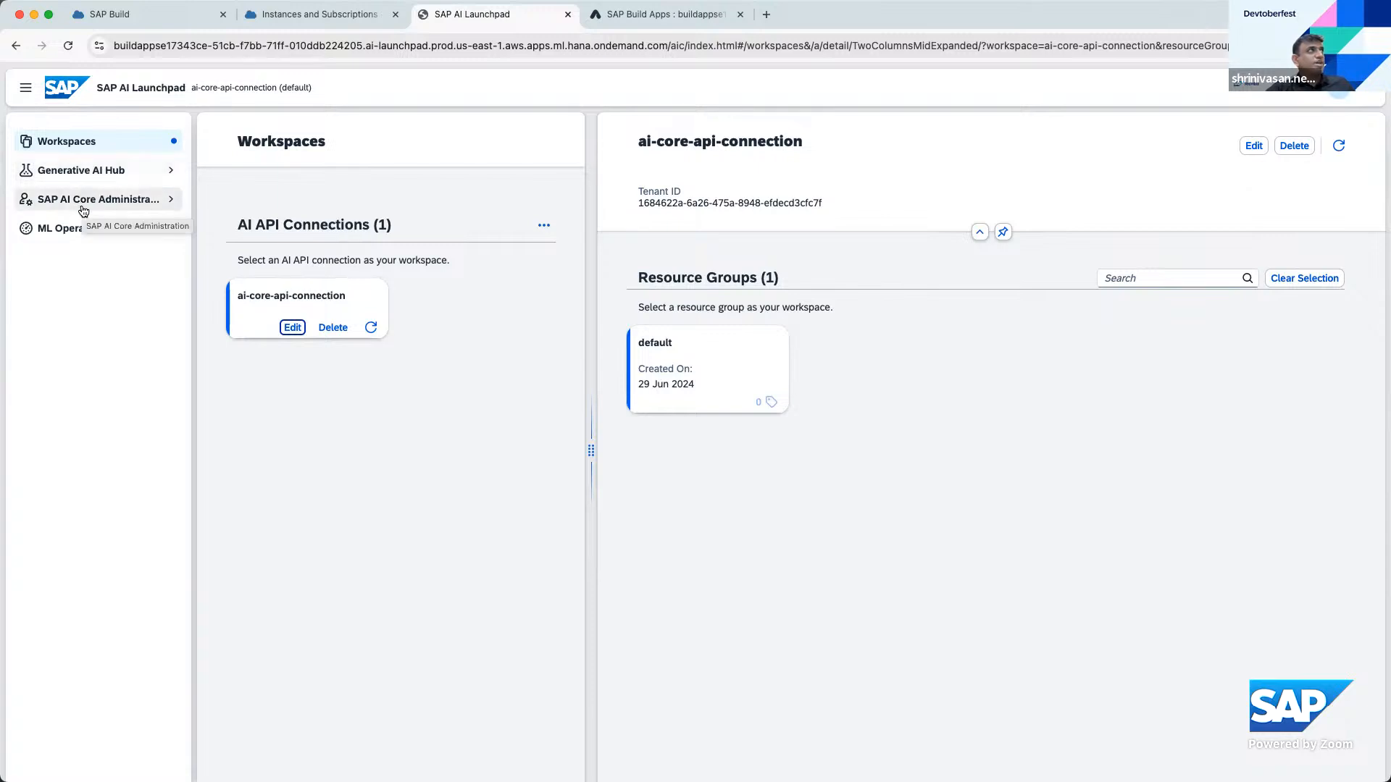
Open the details of the foundation-models scenario under ML Operations
{"action": "left_click", "coordinate": [83, 231]}
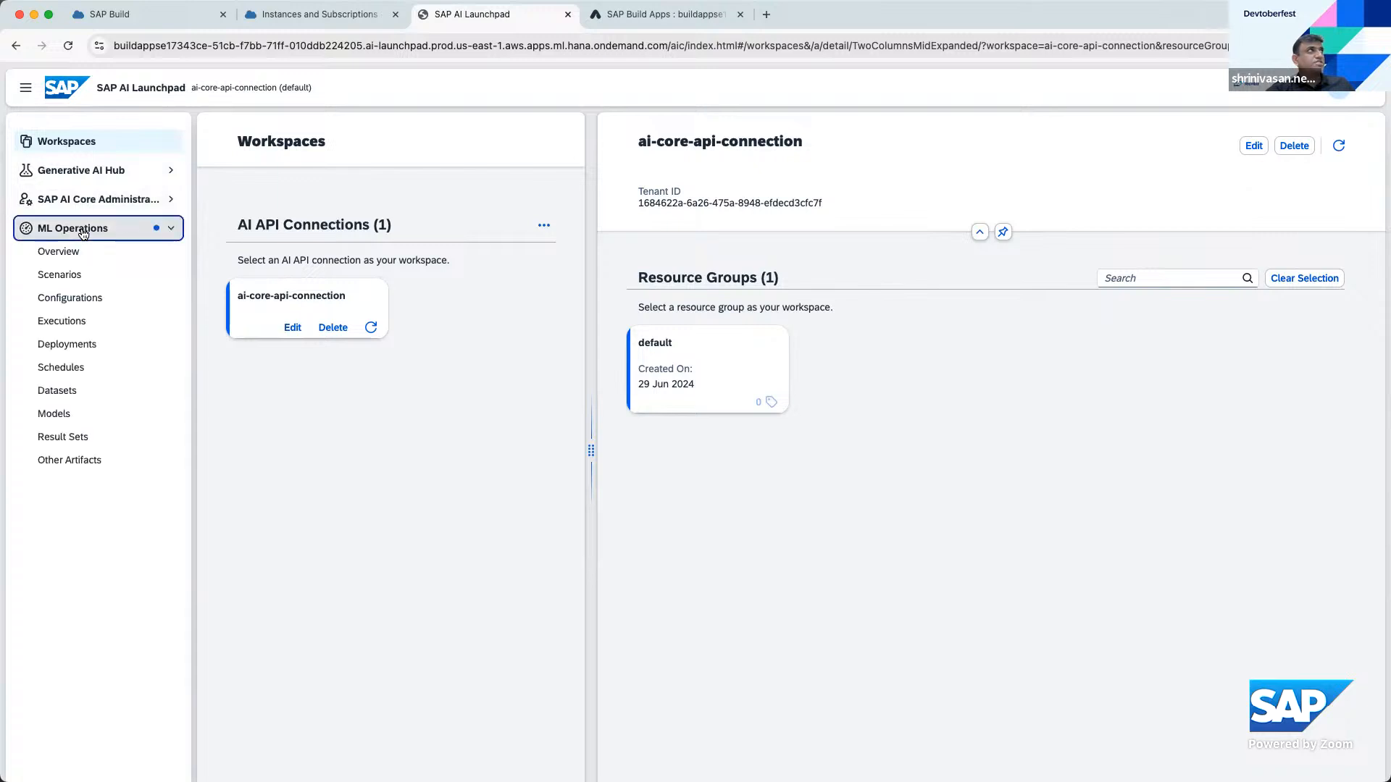
{"action": "left_click", "coordinate": [90, 272]}
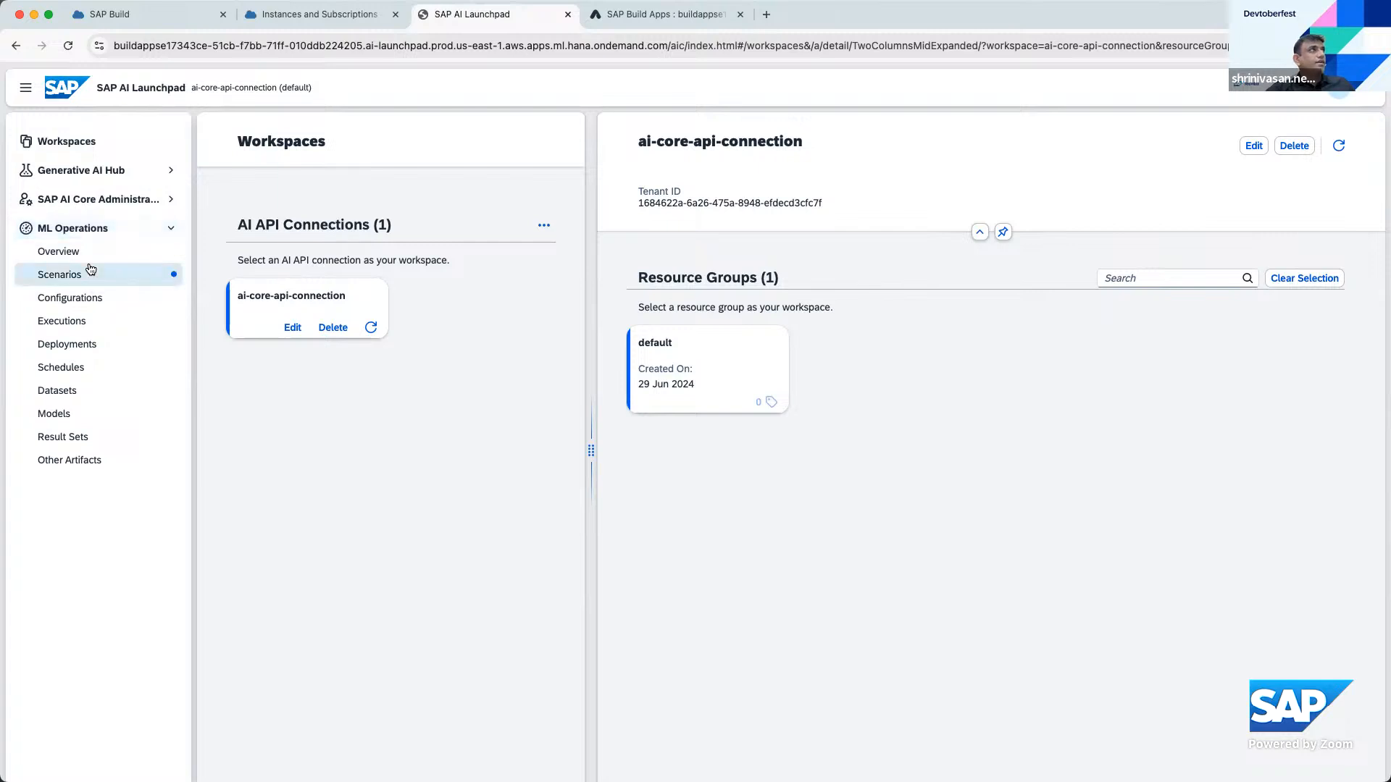
{"action": "left_click", "coordinate": [139, 277]}
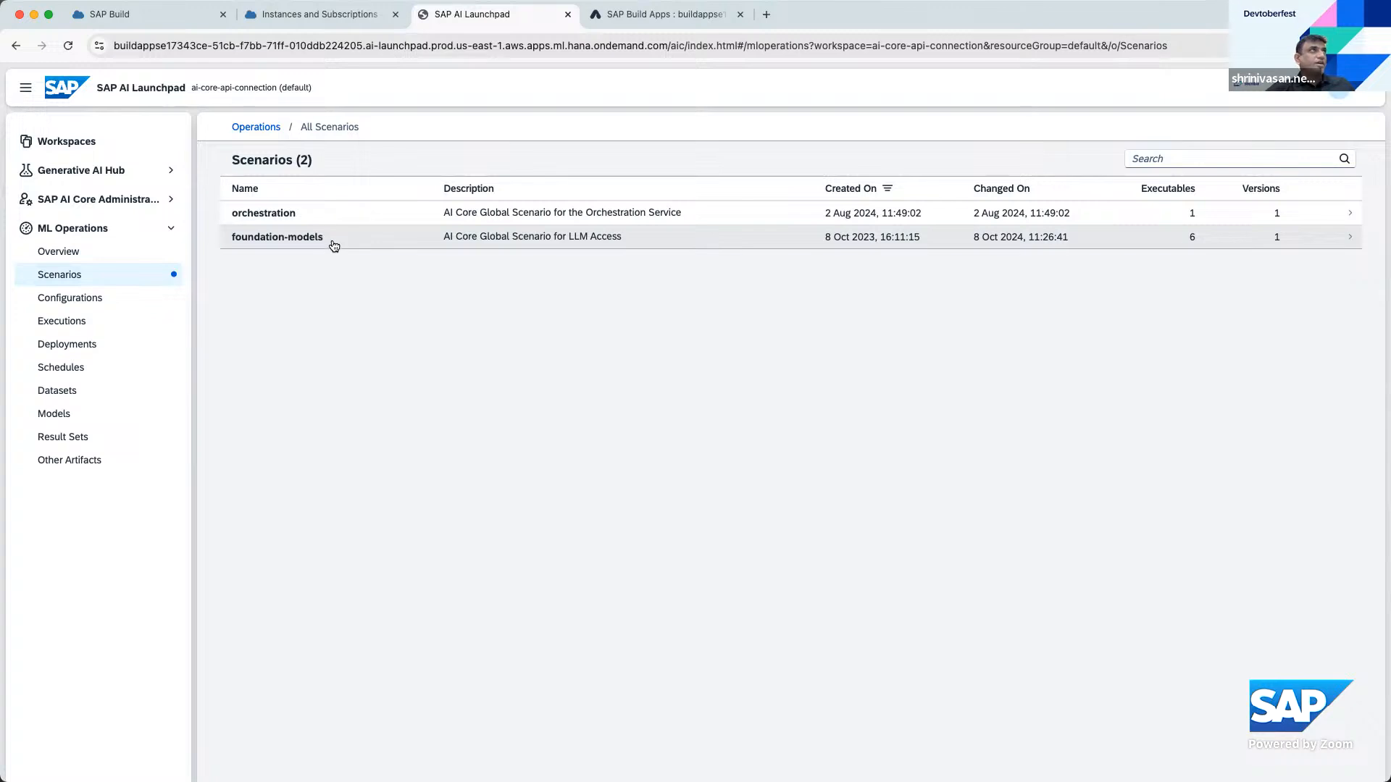
{"action": "left_click", "coordinate": [334, 246]}
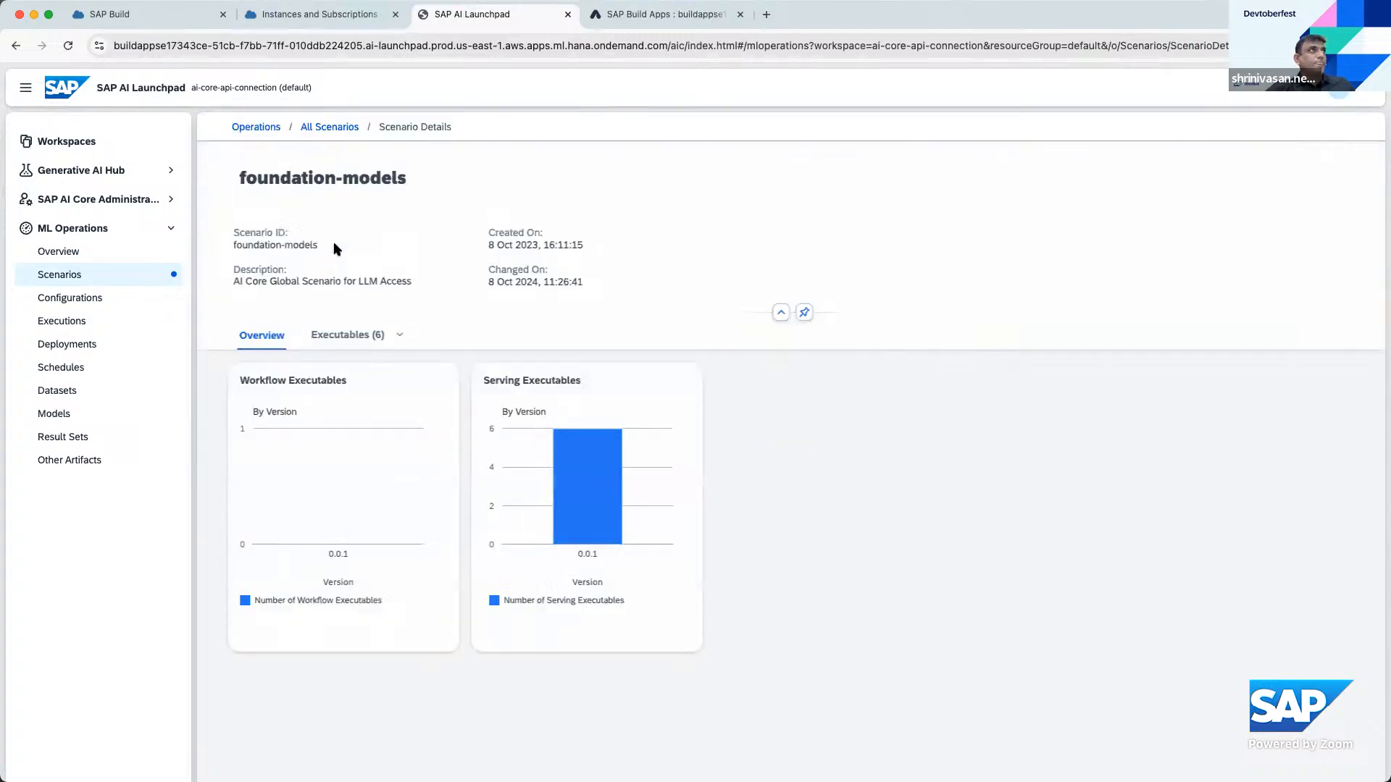
Examine the workflow and serving executables available for the foundation-models scenario
{"action": "left_click", "coordinate": [348, 333]}
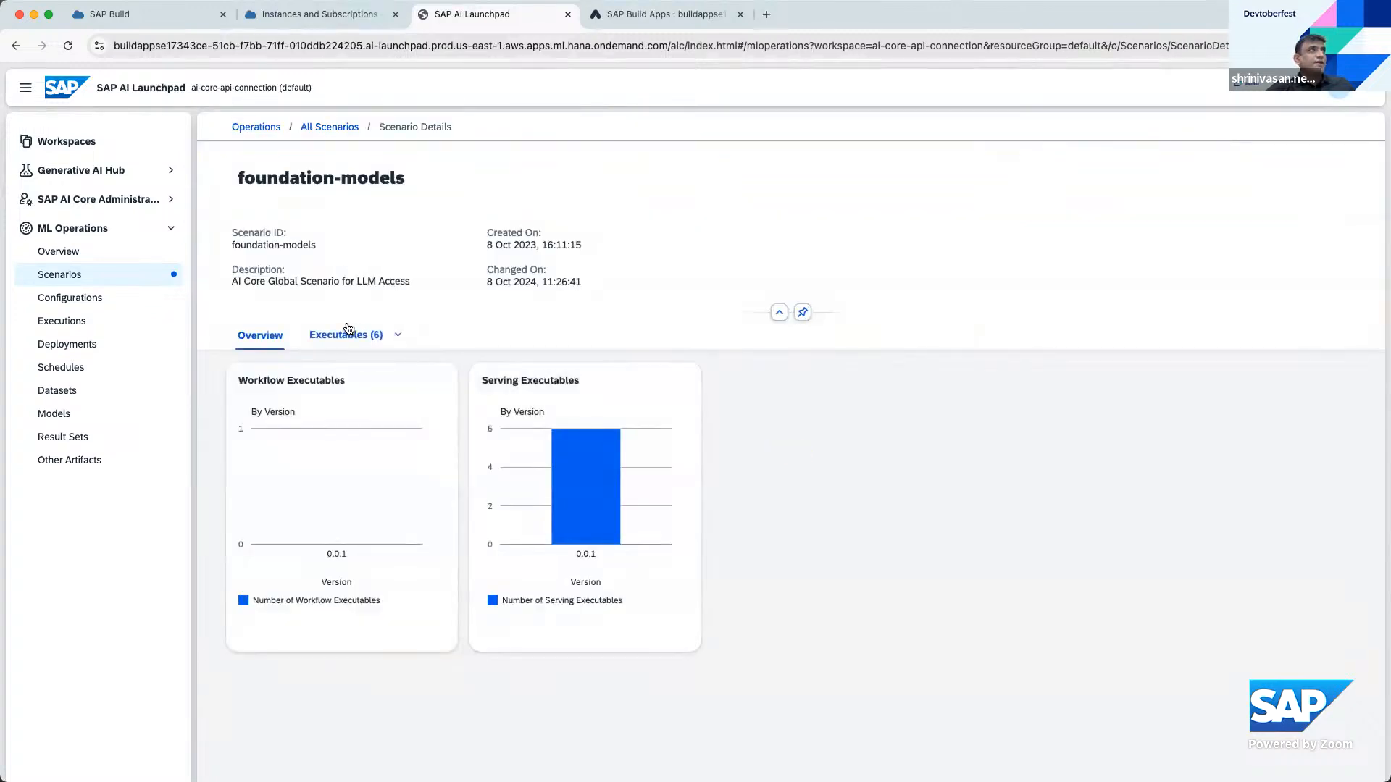
{"action": "scroll", "coordinate": [463, 623], "scroll_direction": "down", "scroll_amount": 2}
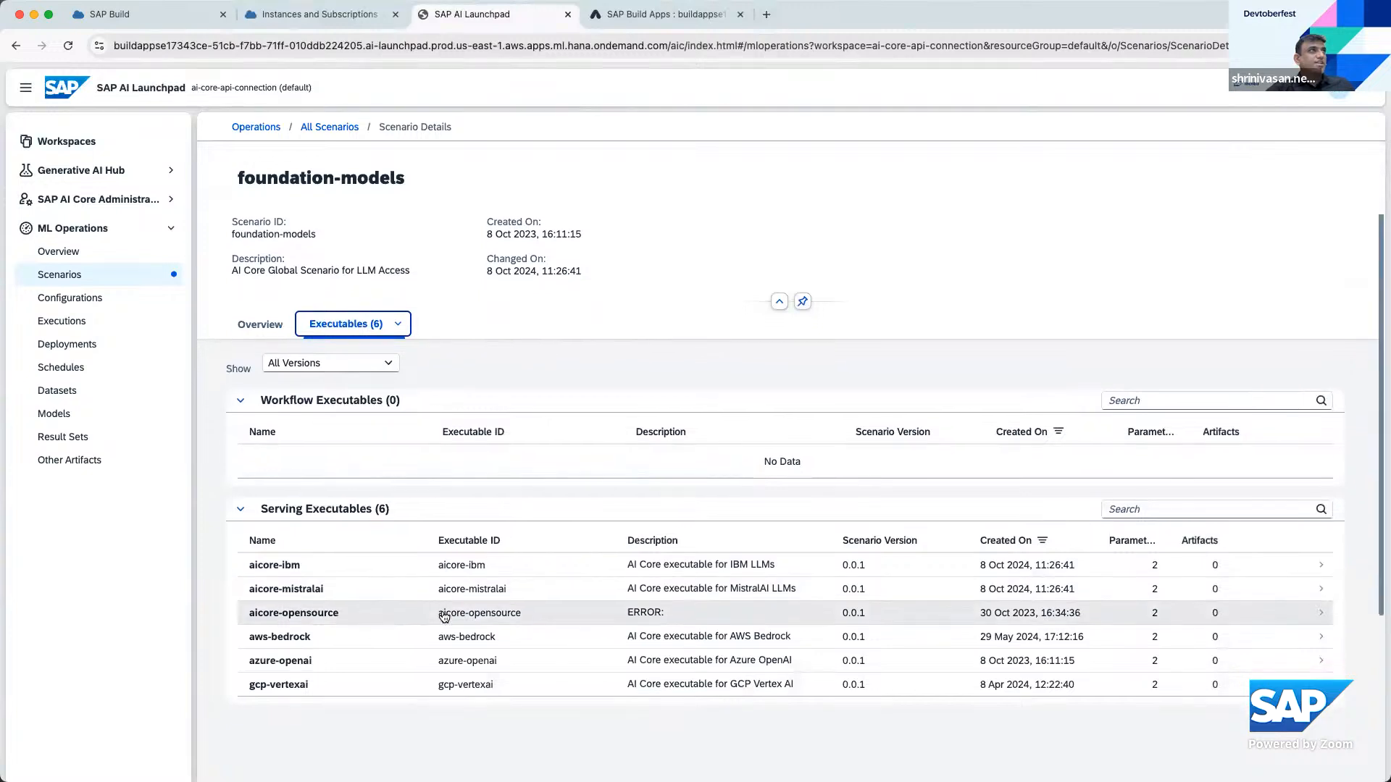
{"action": "scroll", "coordinate": [444, 616], "scroll_direction": "down", "scroll_amount": 2}
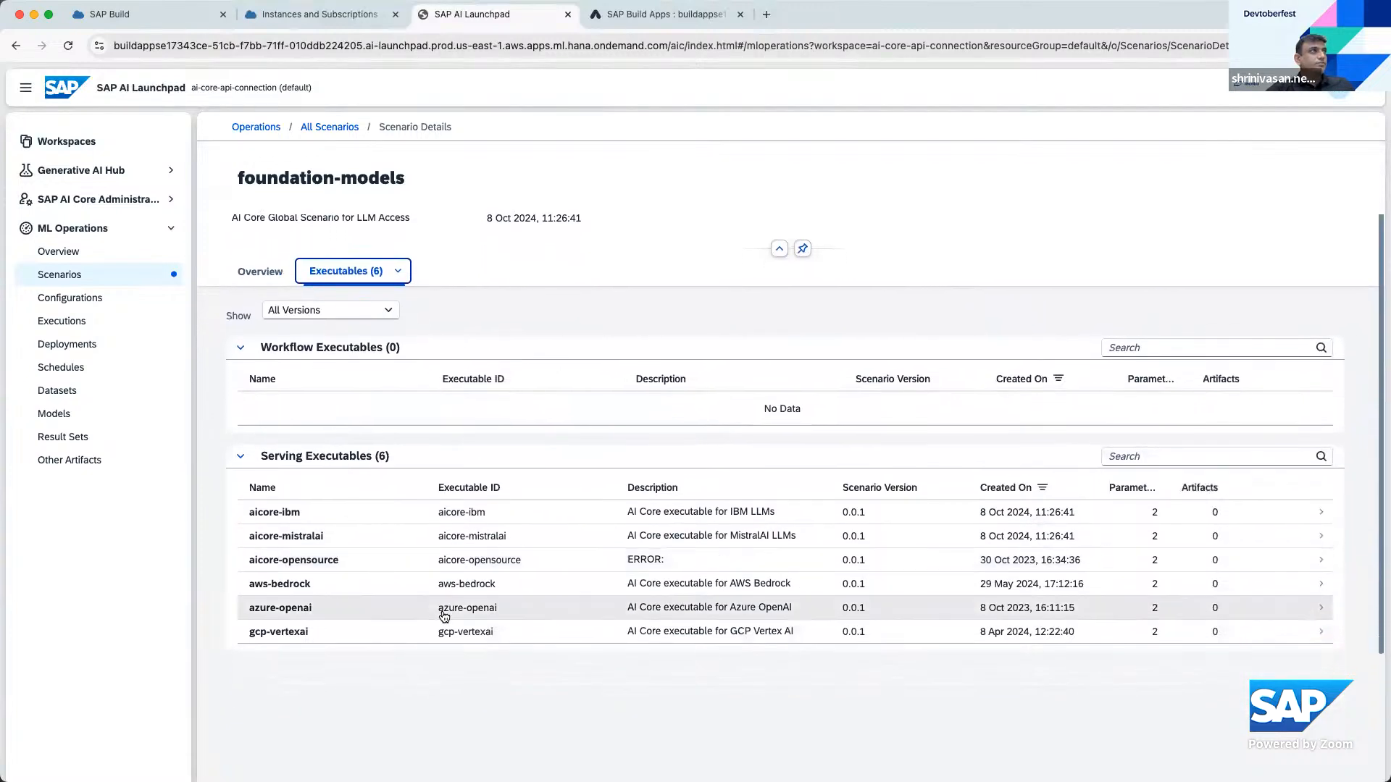
{"action": "scroll", "coordinate": [444, 612], "scroll_direction": "up", "scroll_amount": 3}
{"action": "scroll", "coordinate": [425, 560], "scroll_direction": "up", "scroll_amount": 1}
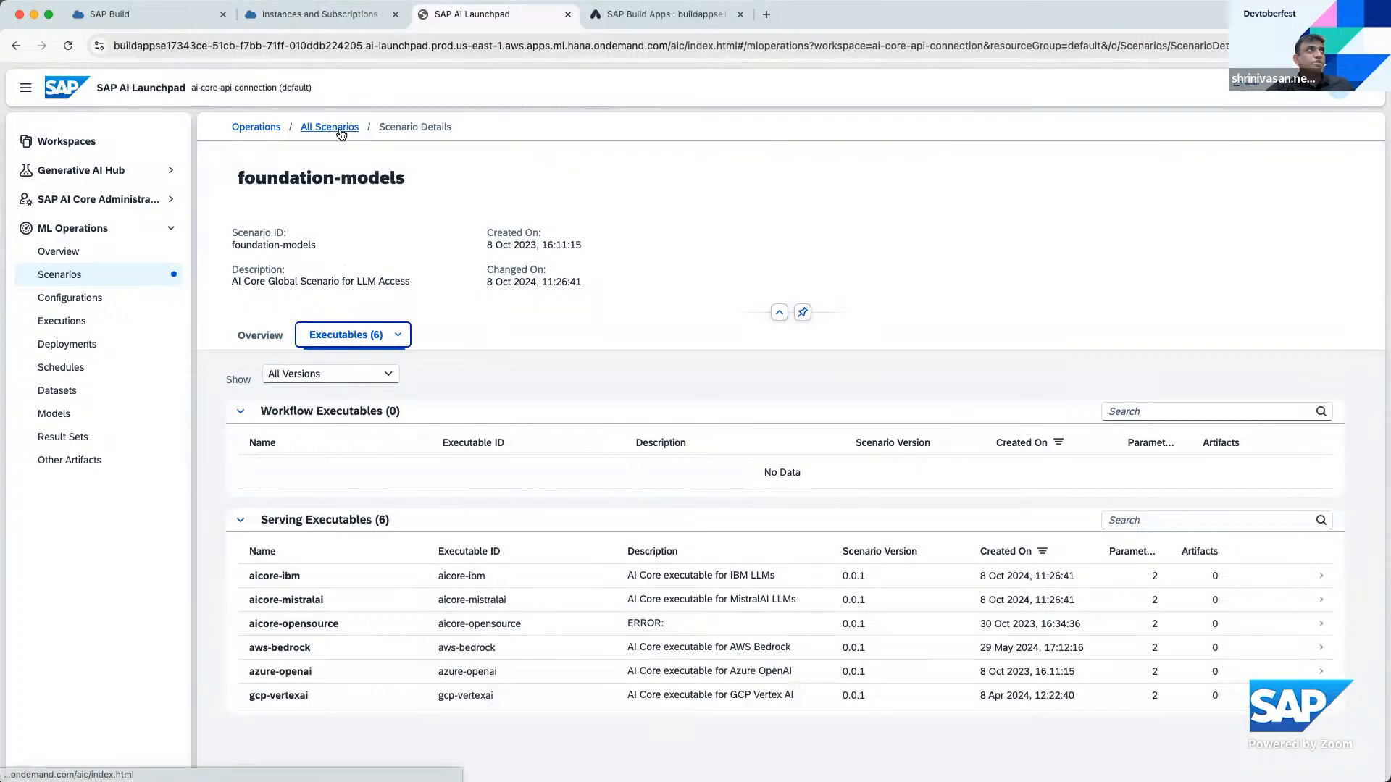
Revisit the subaccount's subscriptions in BTP Cockpit, return to SAP AI Launchpad and open the ML Operations configurations list
{"action": "left_click", "coordinate": [339, 17]}
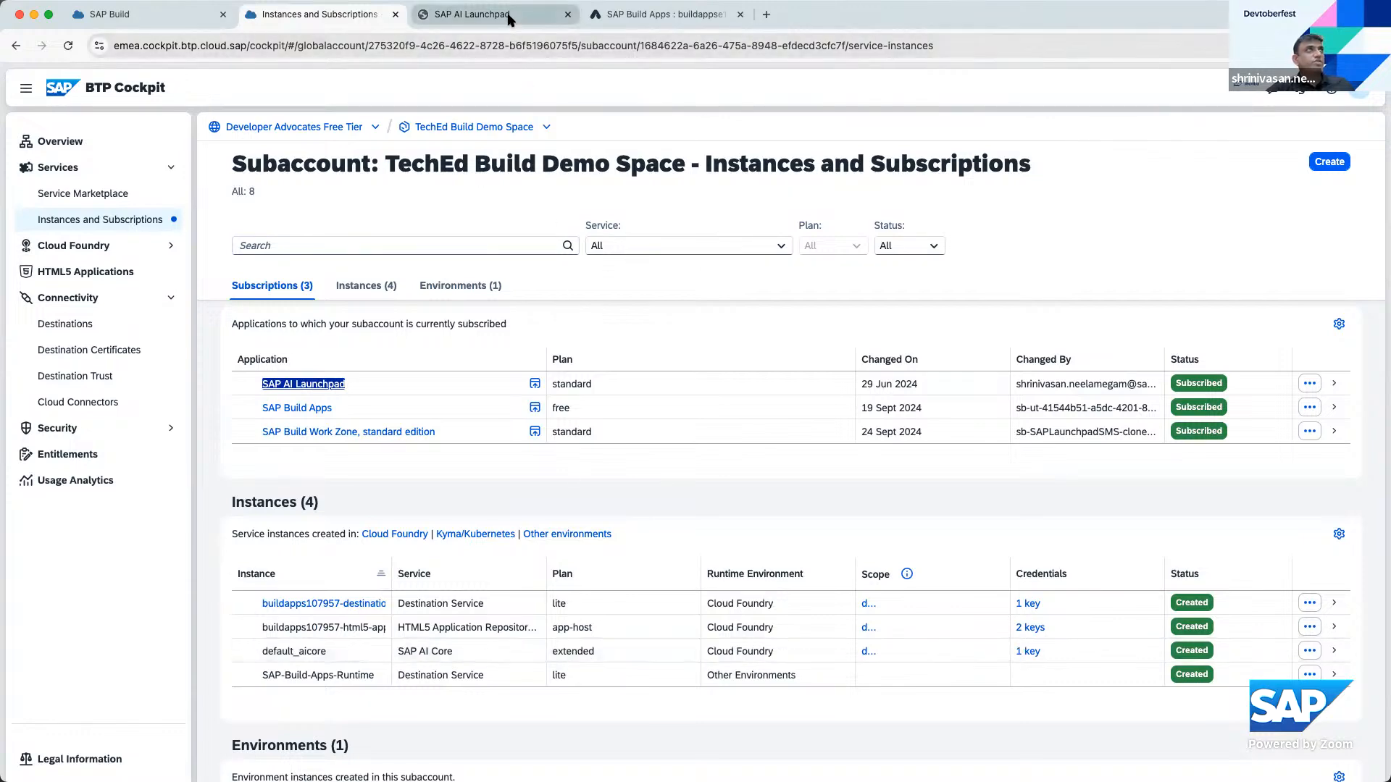
{"action": "left_click", "coordinate": [482, 15]}
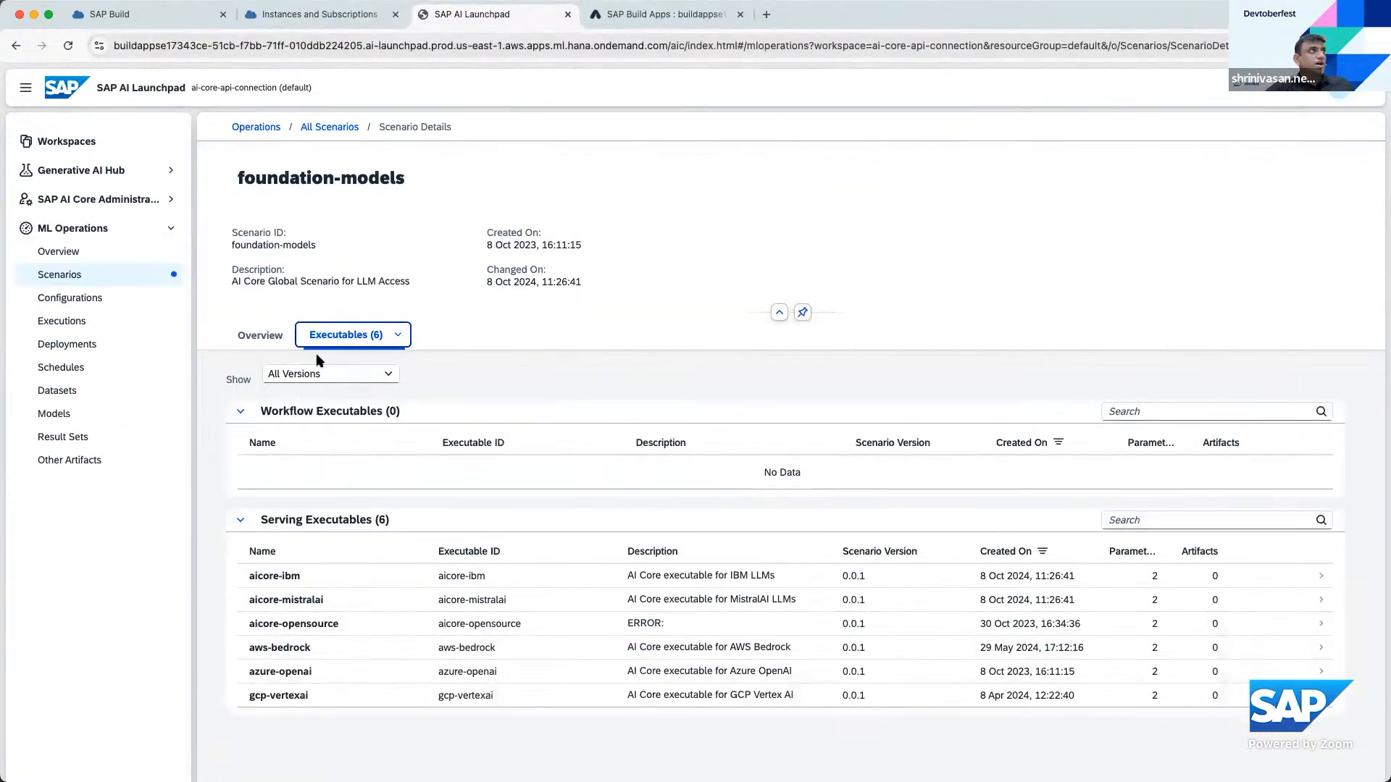
{"action": "left_click", "coordinate": [106, 303]}
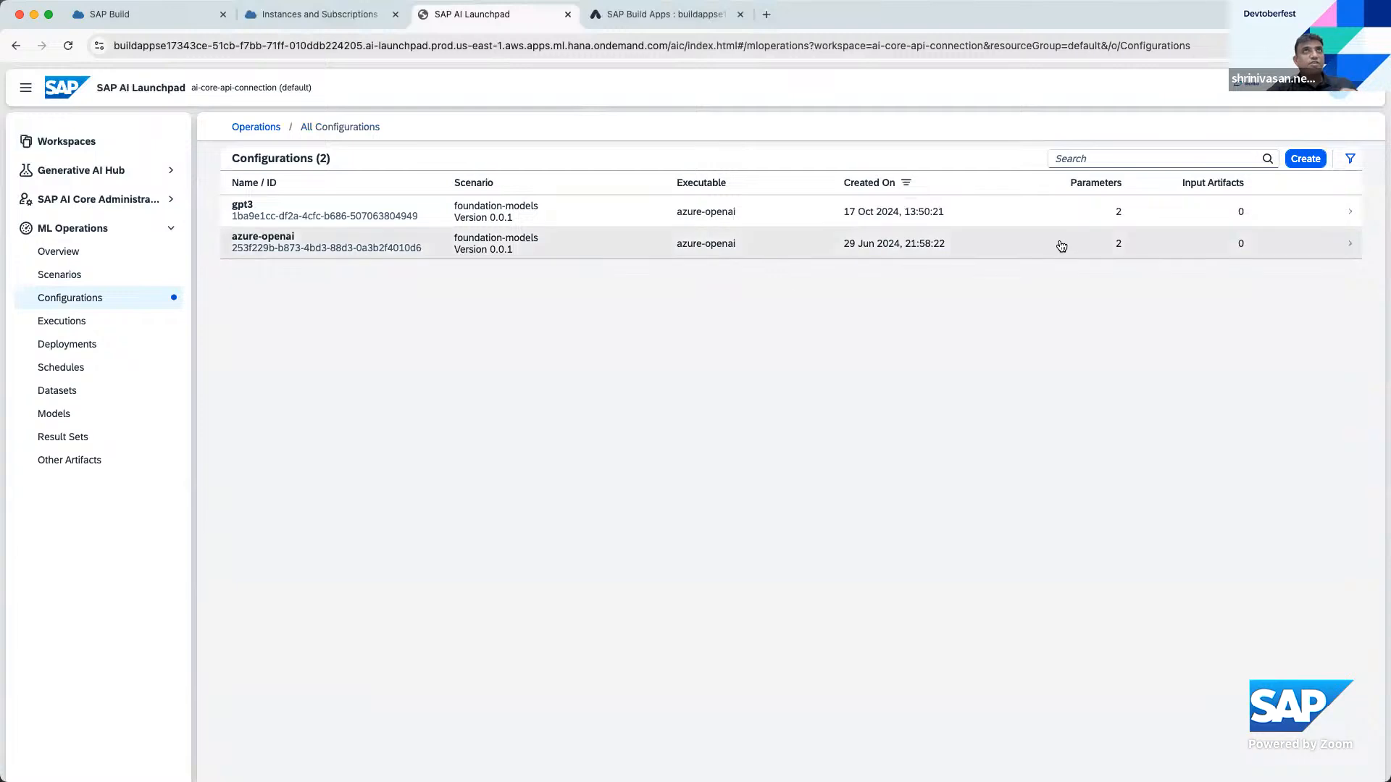
Start a new ML Operations configuration and name it genai-hub
{"action": "left_click", "coordinate": [1300, 160]}
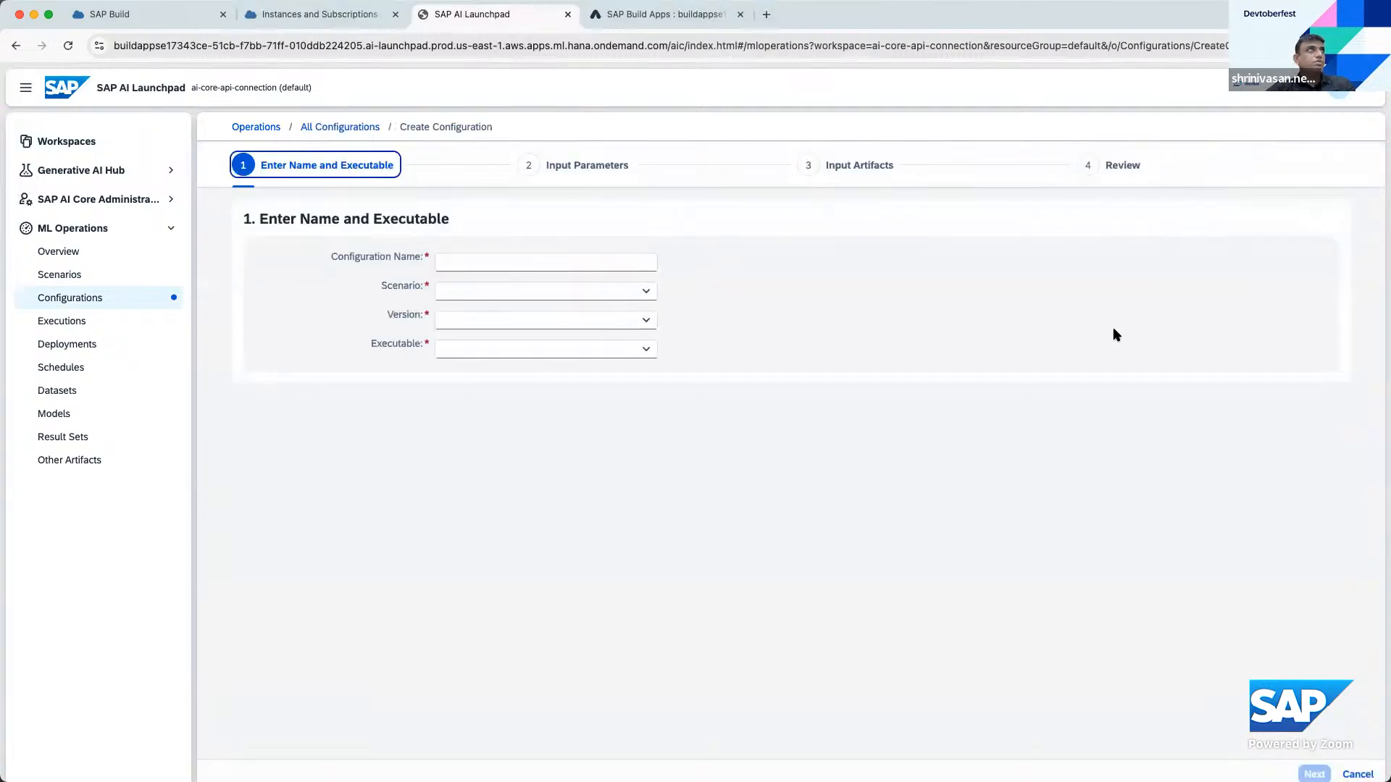
{"action": "left_click", "coordinate": [522, 264]}
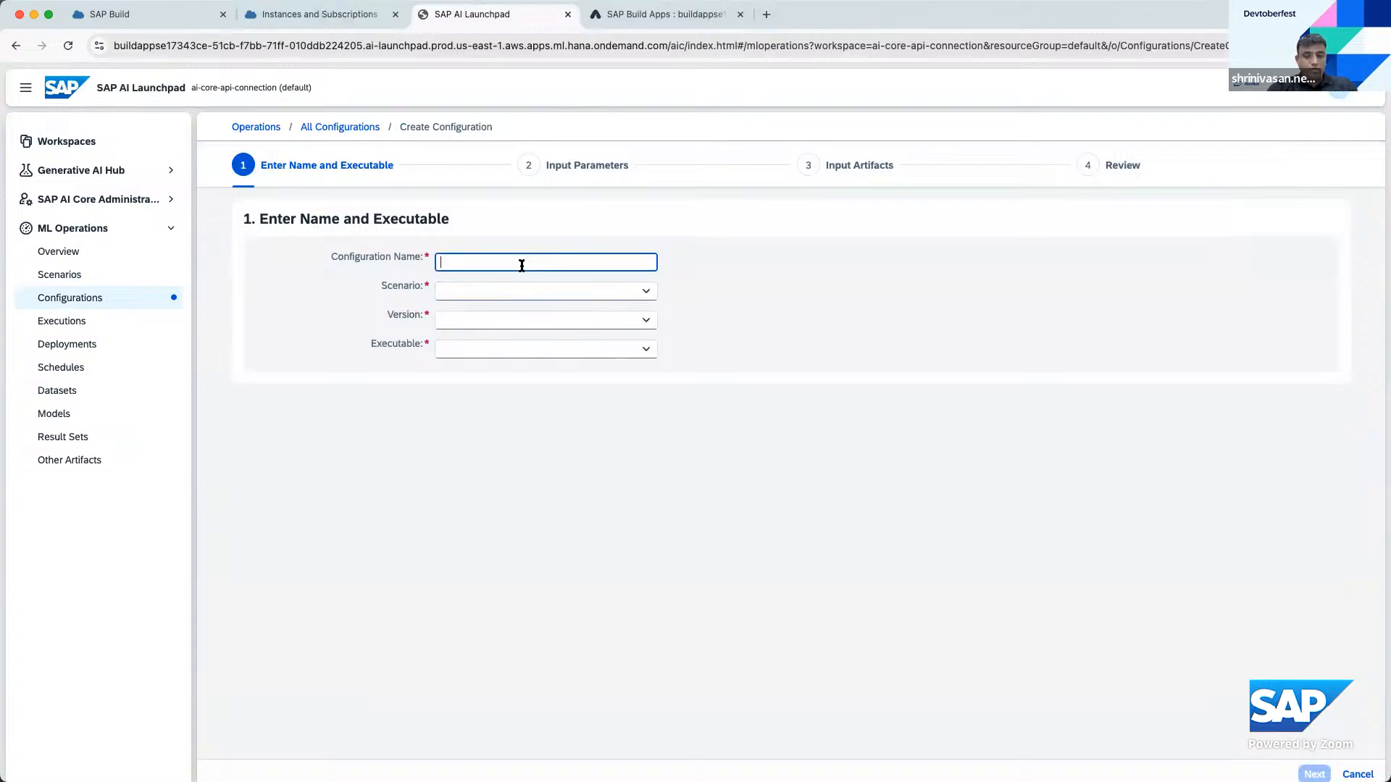
{"action": "type", "text": "genai"}
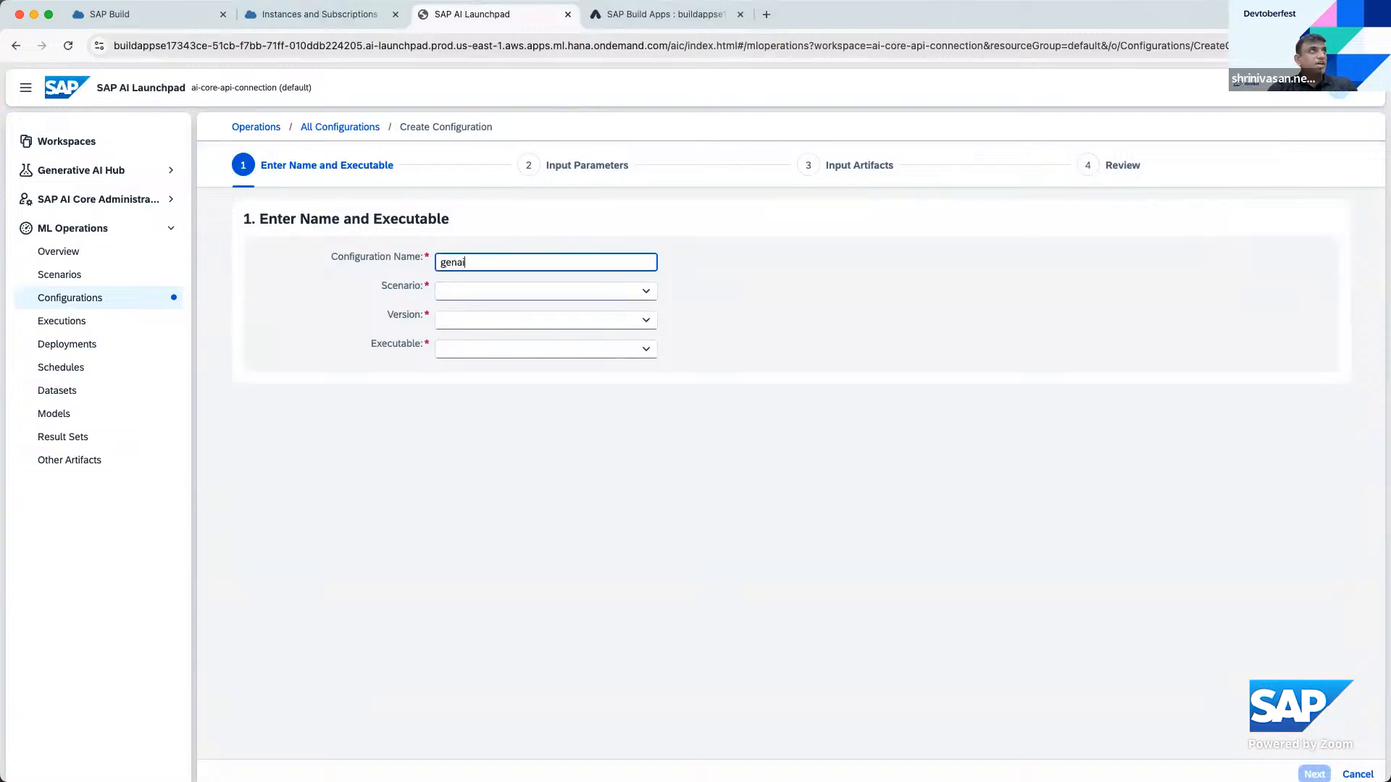
{"action": "type", "text": "-hub"}
{"action": "key", "text": "Tab"}
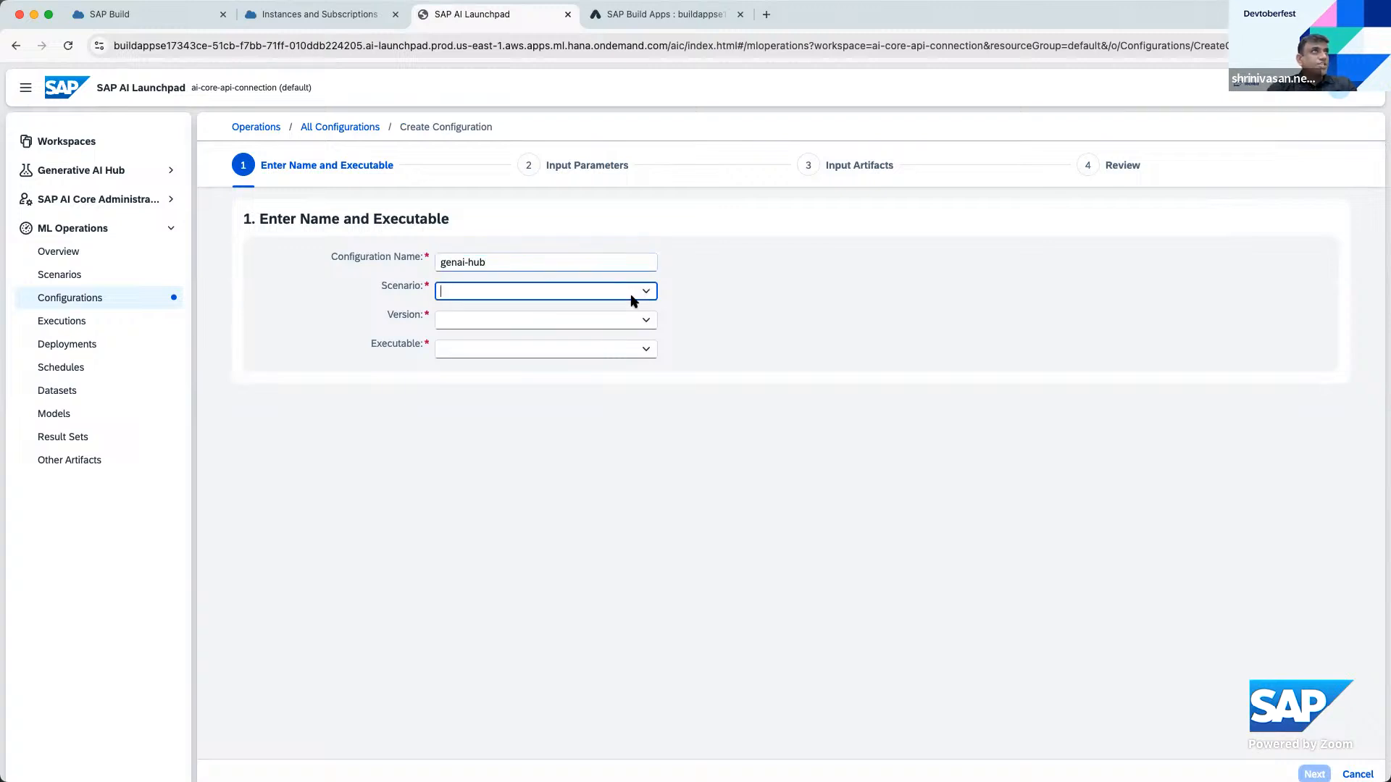
Assign the genai-hub configuration the foundation-models scenario, version 0.0.1 and the azure-openai executable
{"action": "left_click", "coordinate": [650, 300]}
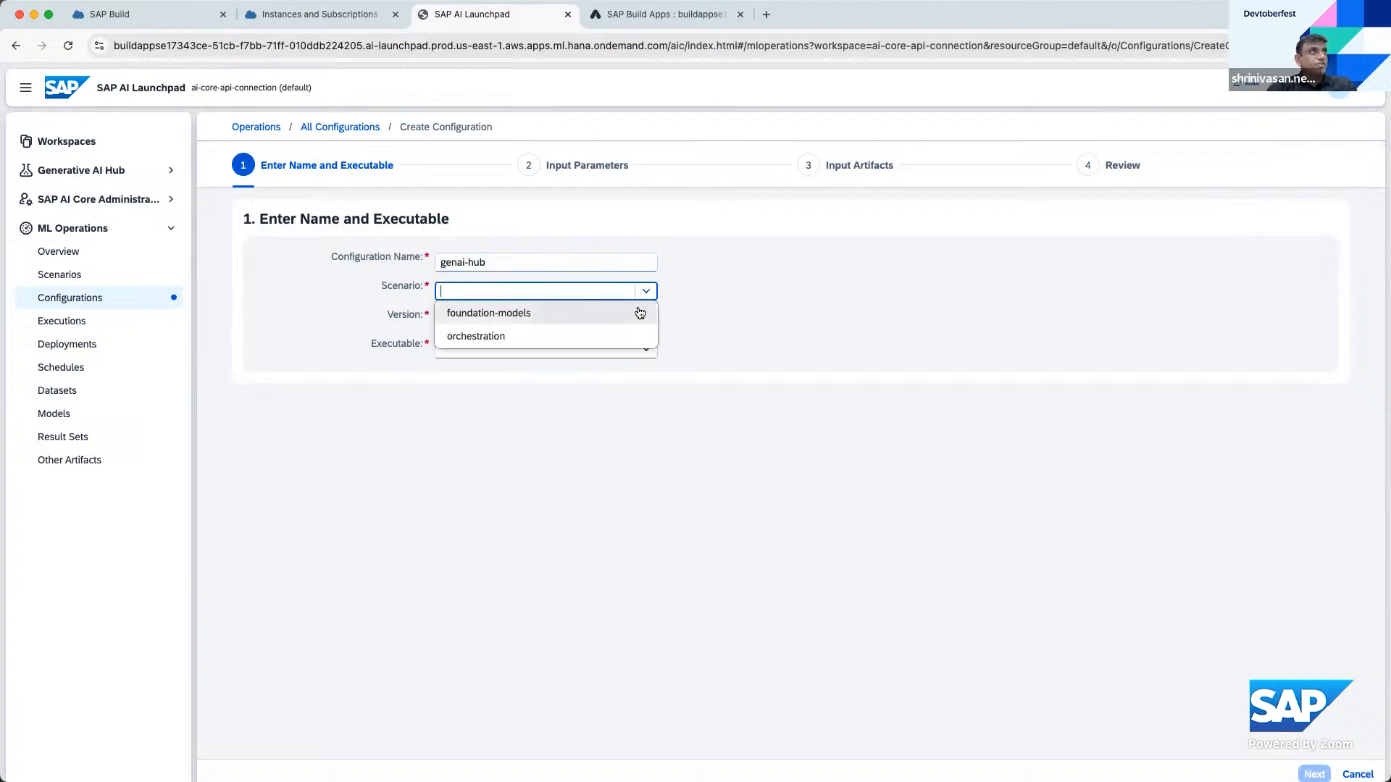
{"action": "left_click", "coordinate": [636, 313]}
{"action": "left_click", "coordinate": [646, 326]}
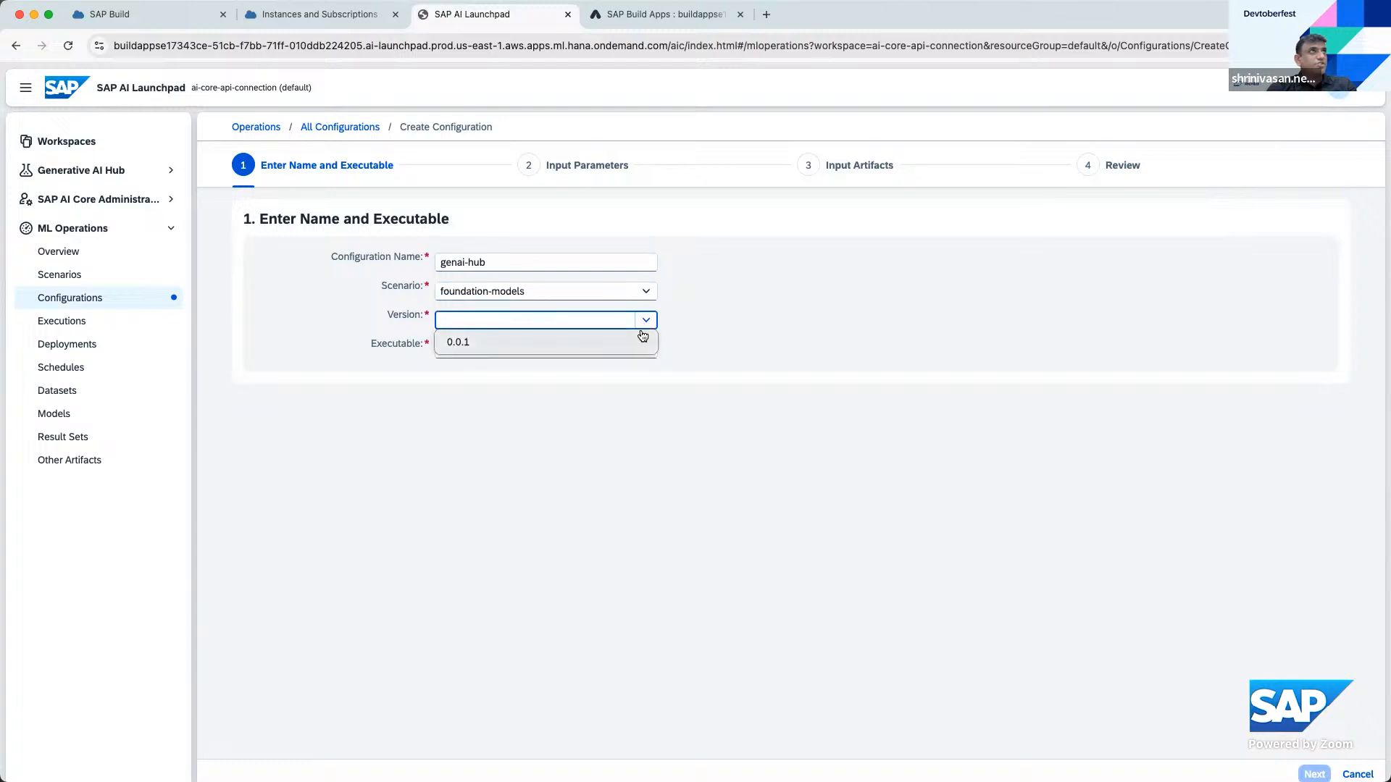
{"action": "left_click", "coordinate": [639, 340]}
{"action": "left_click", "coordinate": [646, 351]}
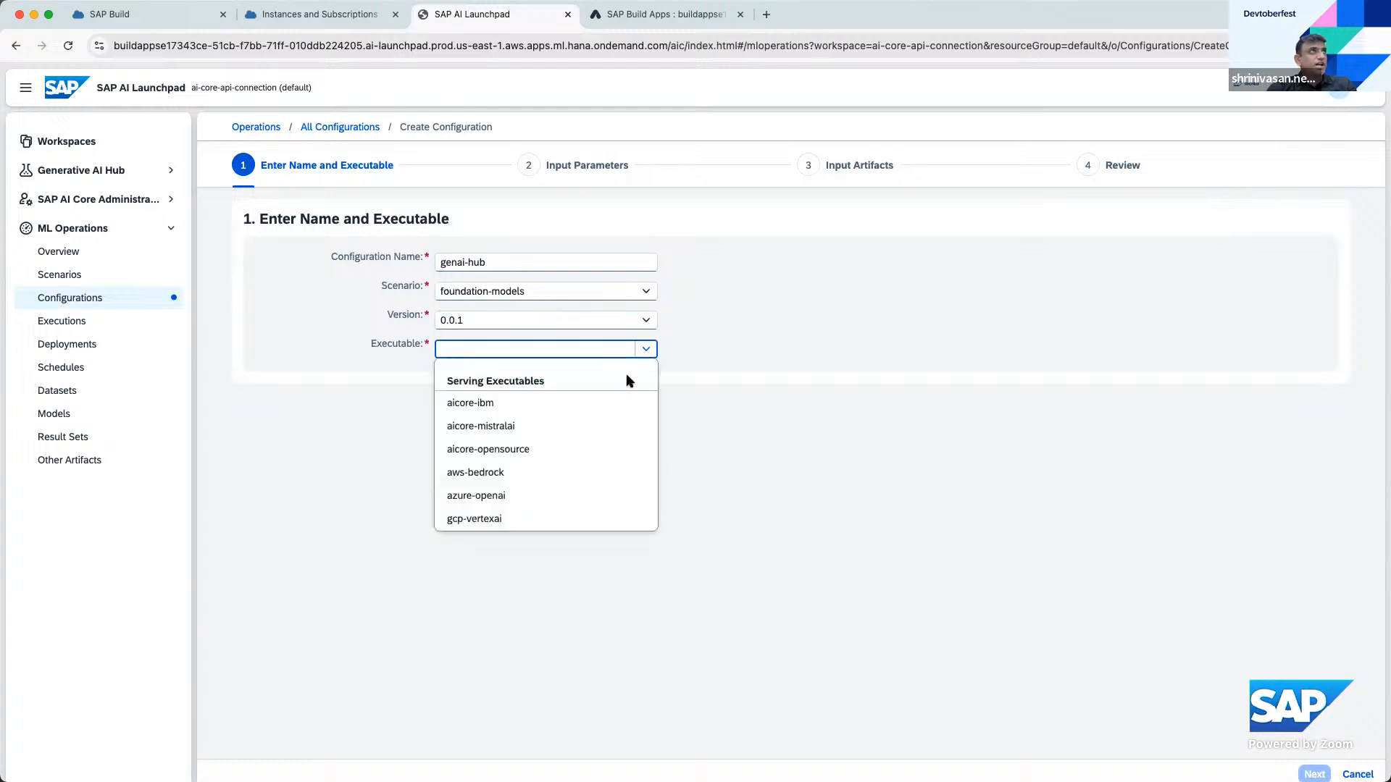
{"action": "left_click", "coordinate": [551, 502]}
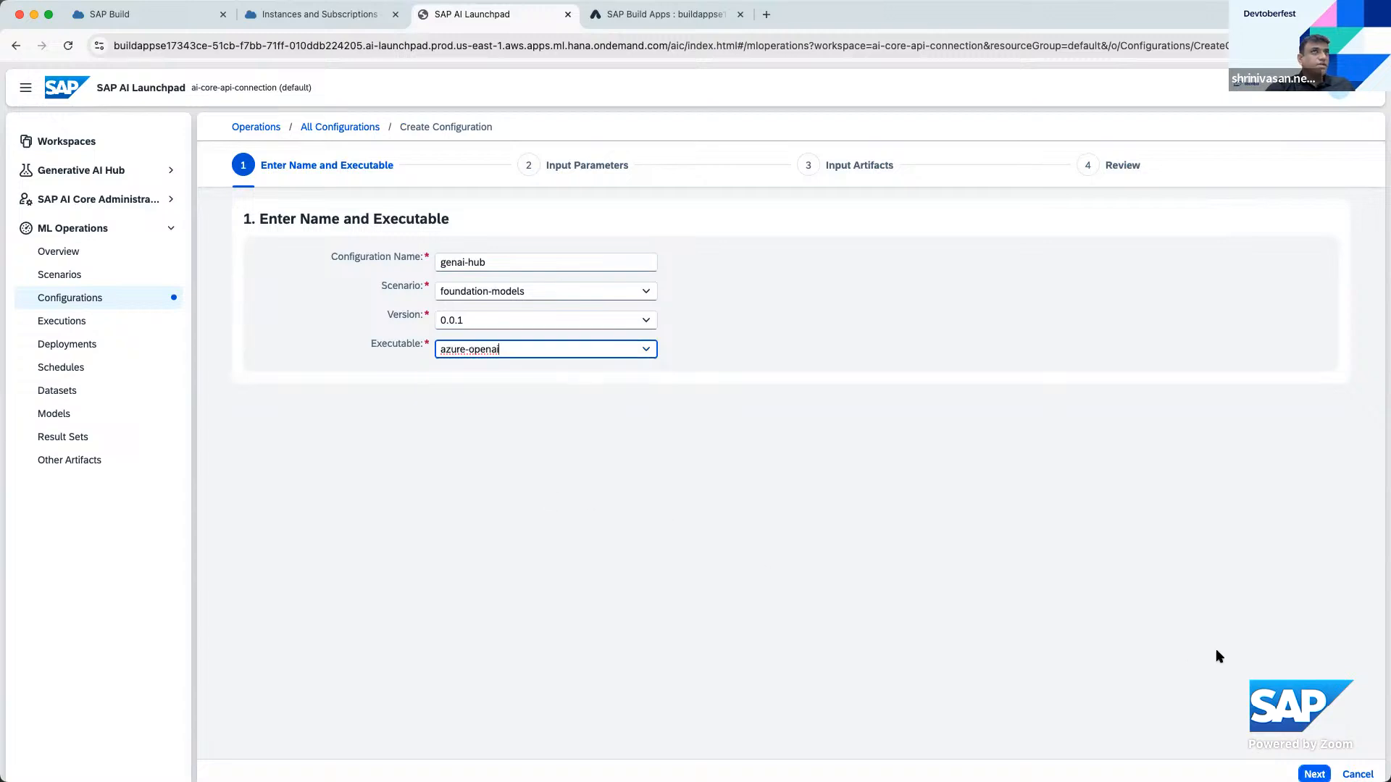
Keep the input parameters gpt-35-turbo and latest, review the settings and create the genai-hub configuration
{"action": "left_click", "coordinate": [1313, 773]}
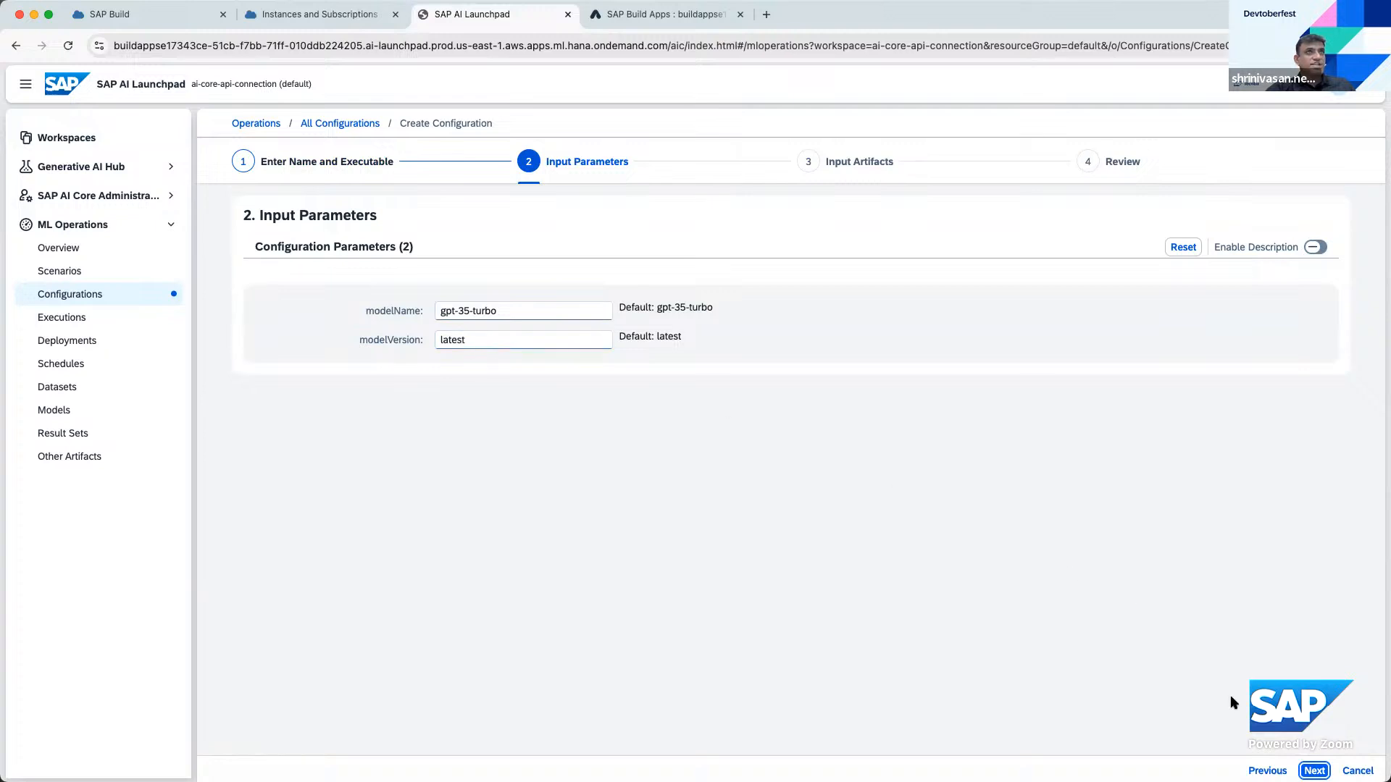
{"action": "left_click", "coordinate": [1314, 771]}
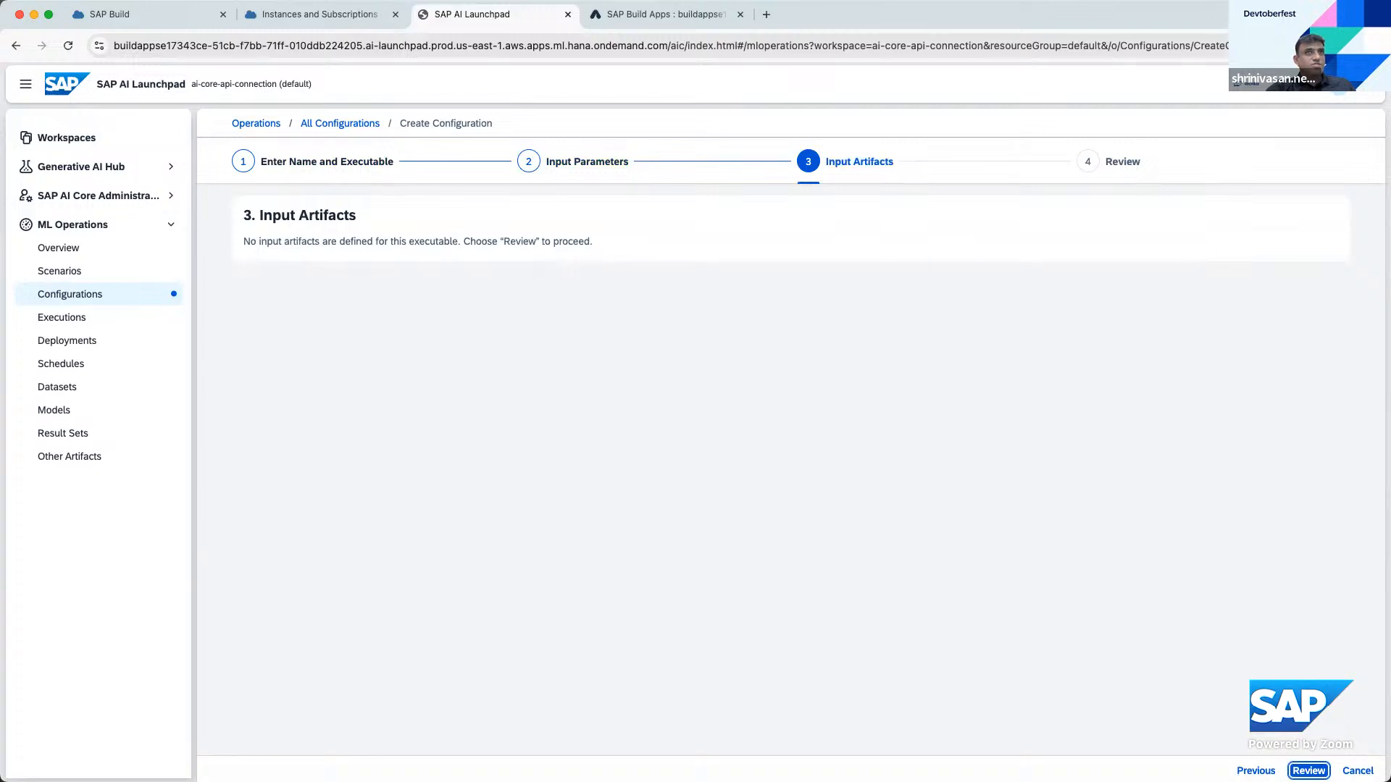
{"action": "left_click", "coordinate": [1308, 770]}
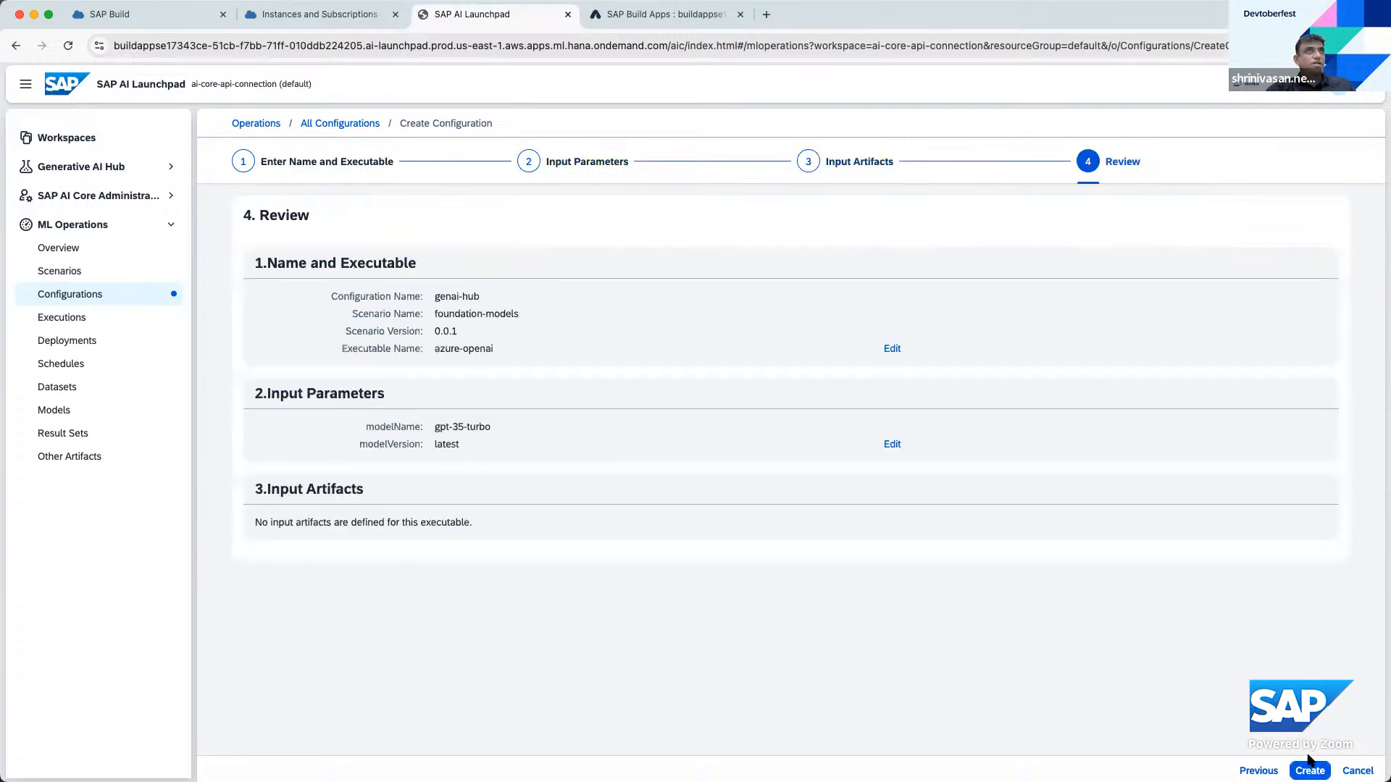
{"action": "left_click", "coordinate": [1310, 770]}
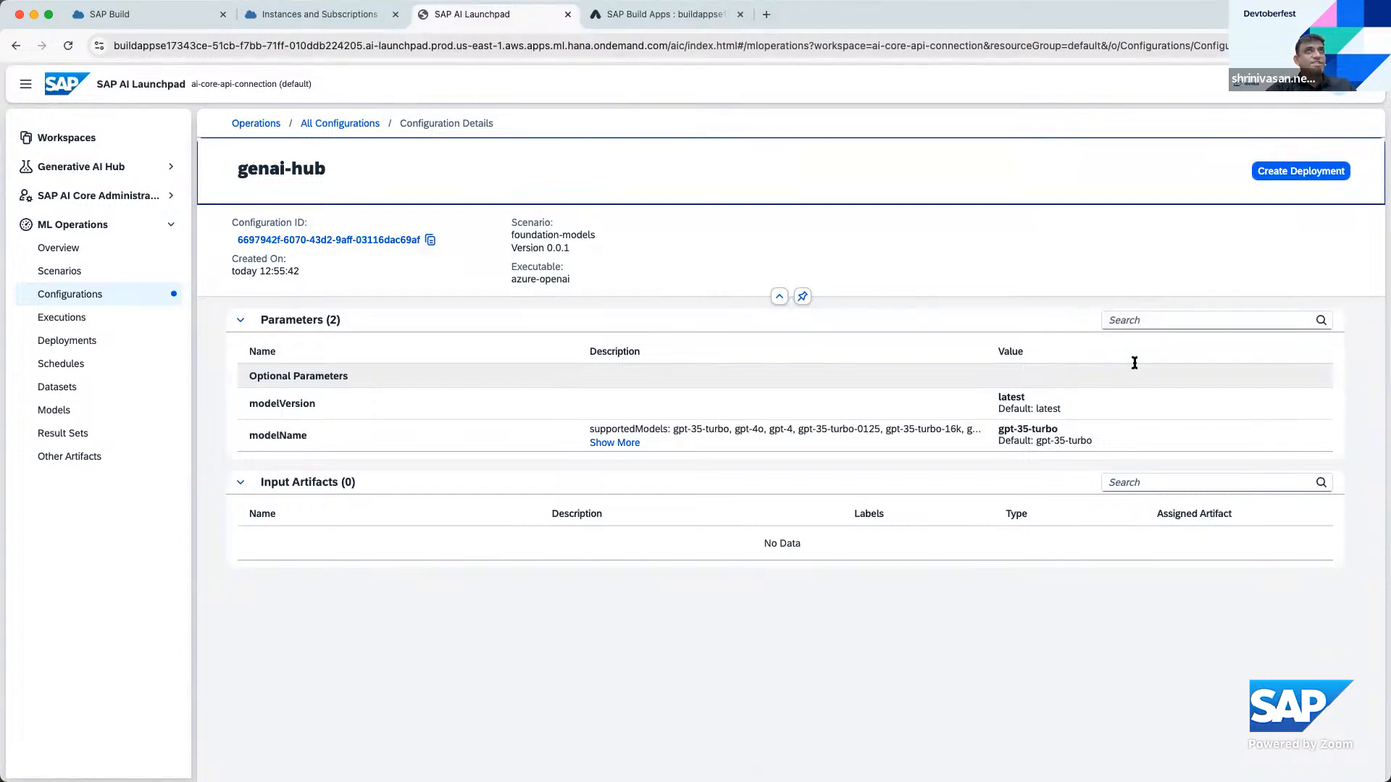
Create a deployment from the genai-hub configuration with the Standard duration
{"action": "left_click", "coordinate": [1280, 178]}
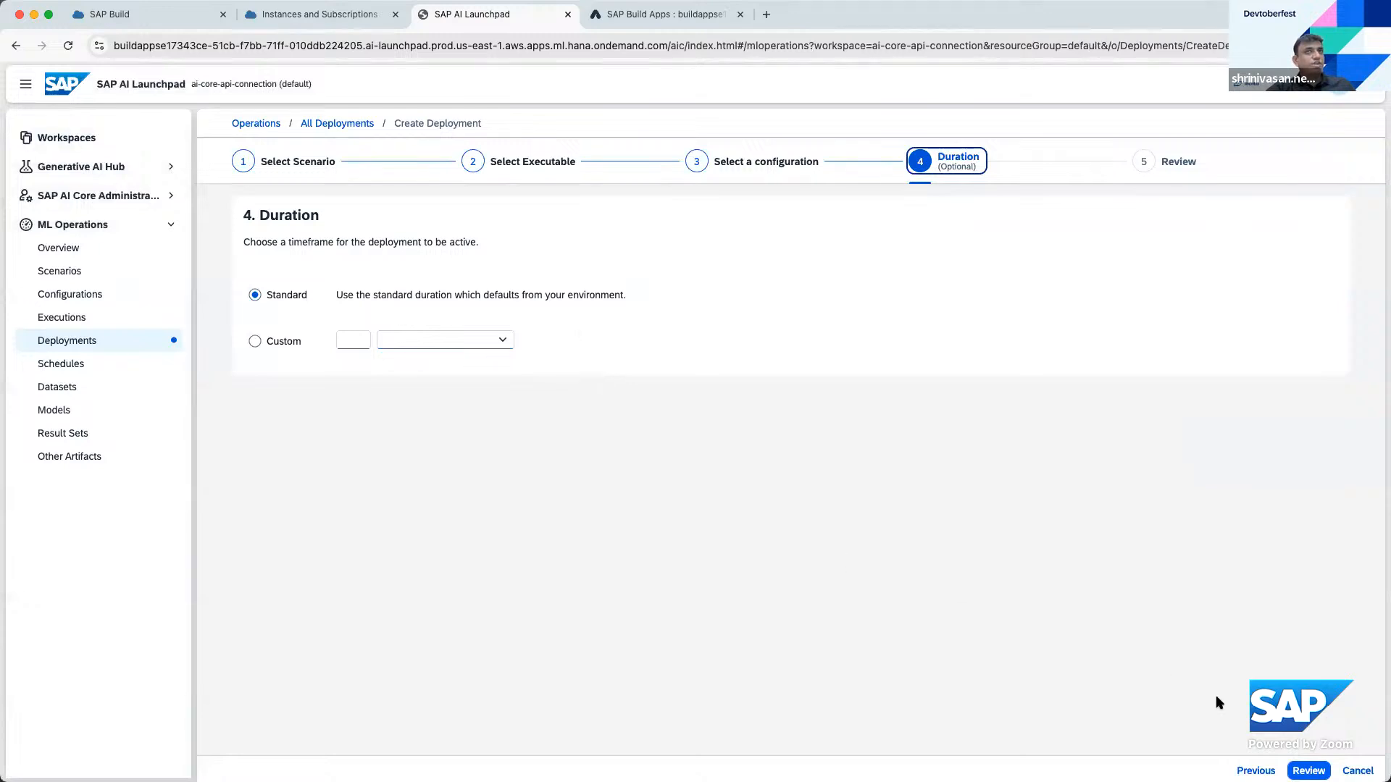
{"action": "left_click", "coordinate": [1308, 770]}
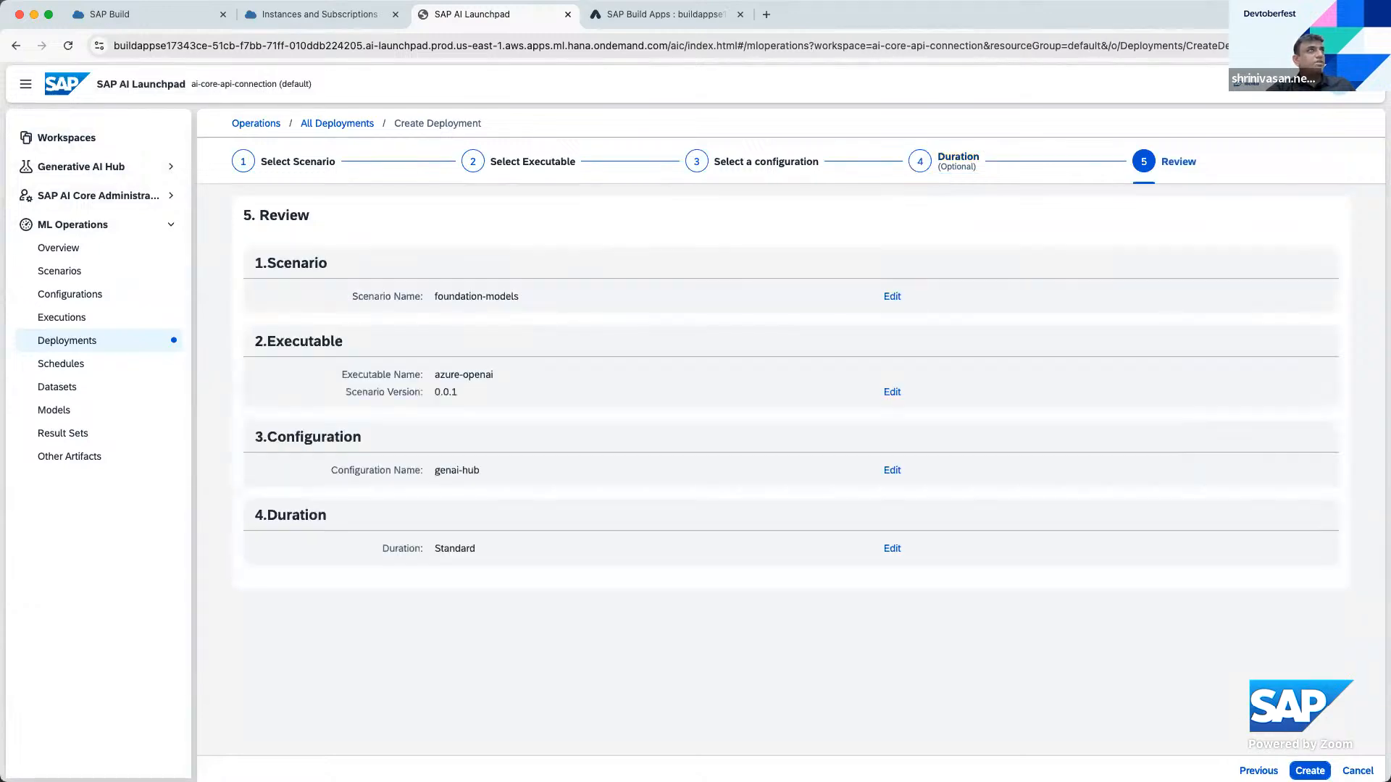
{"action": "left_click", "coordinate": [1309, 770]}
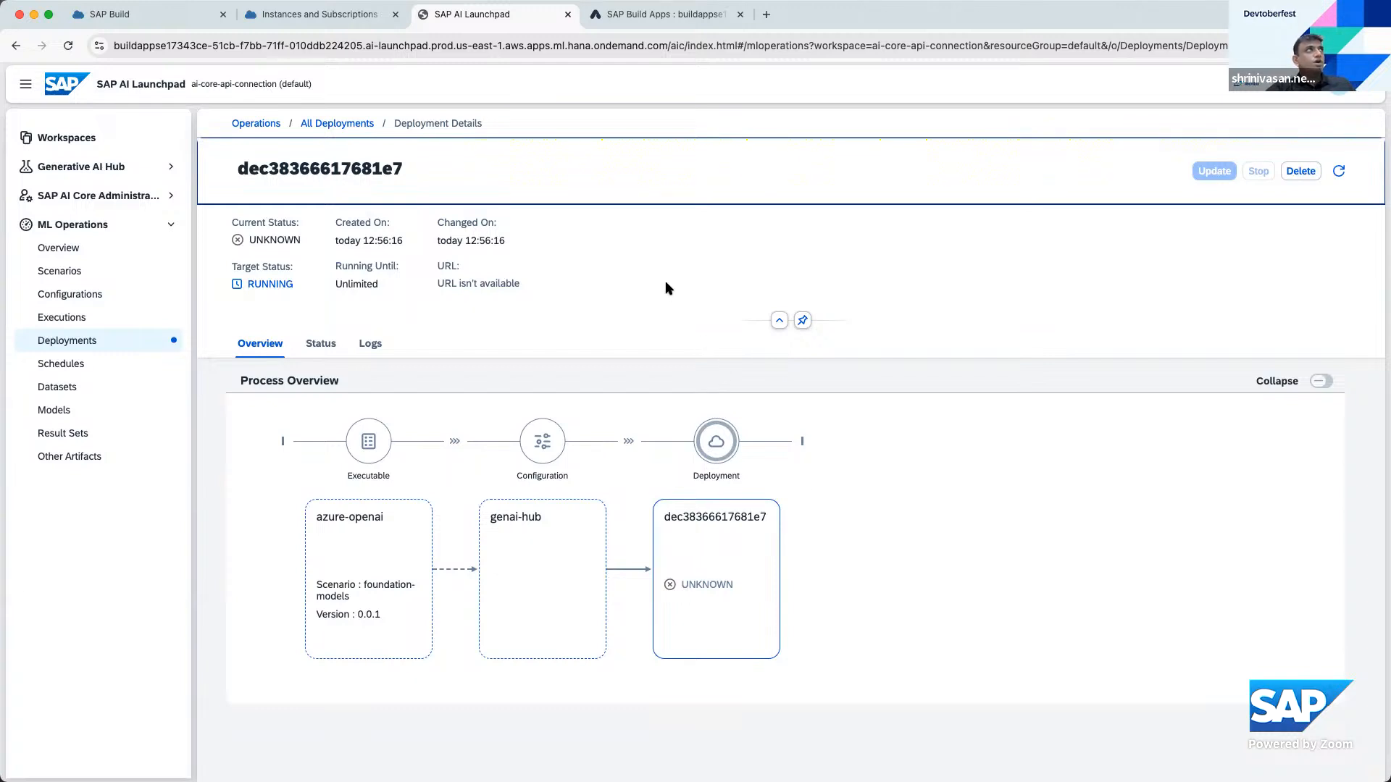
Switch to BTP Cockpit and start a new blank-template destination named genai-dest in the subaccount
{"action": "left_click", "coordinate": [345, 20]}
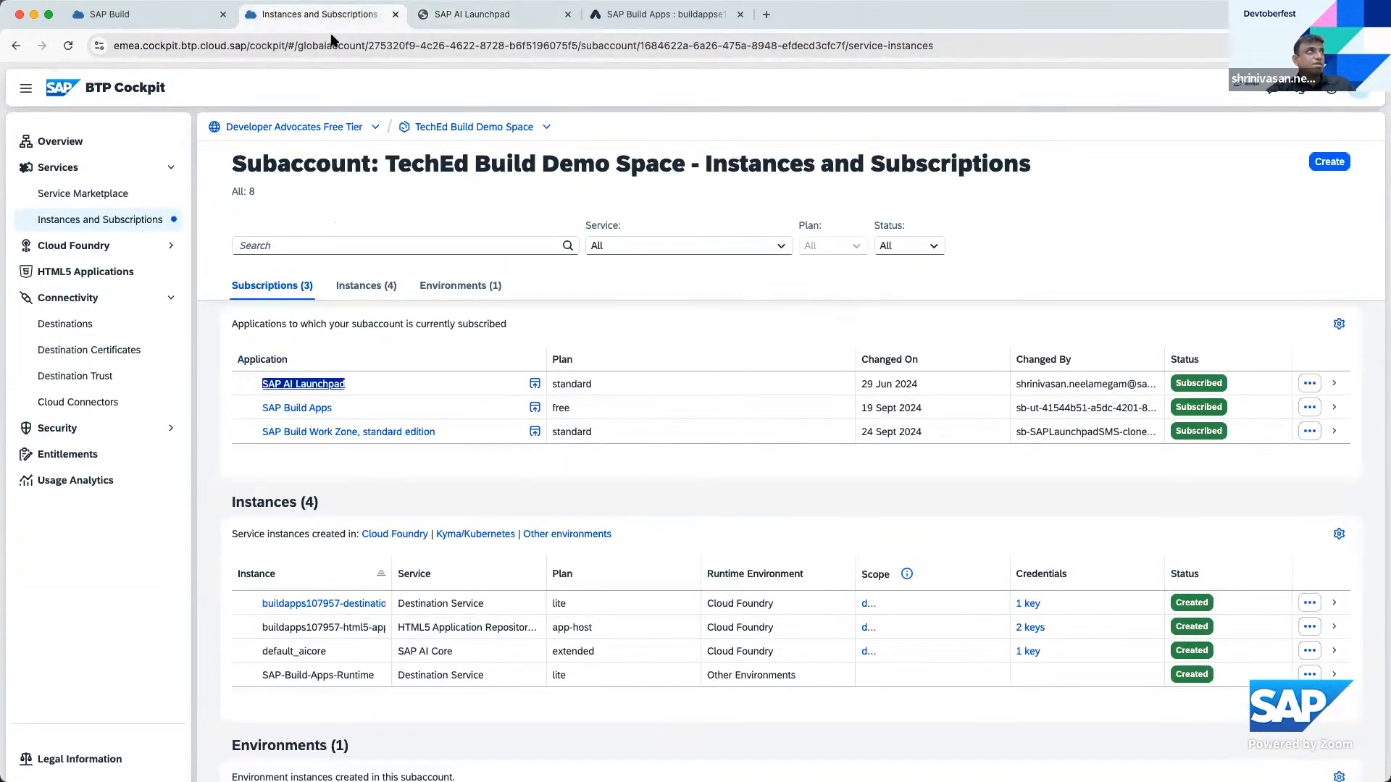
{"action": "left_click", "coordinate": [119, 331]}
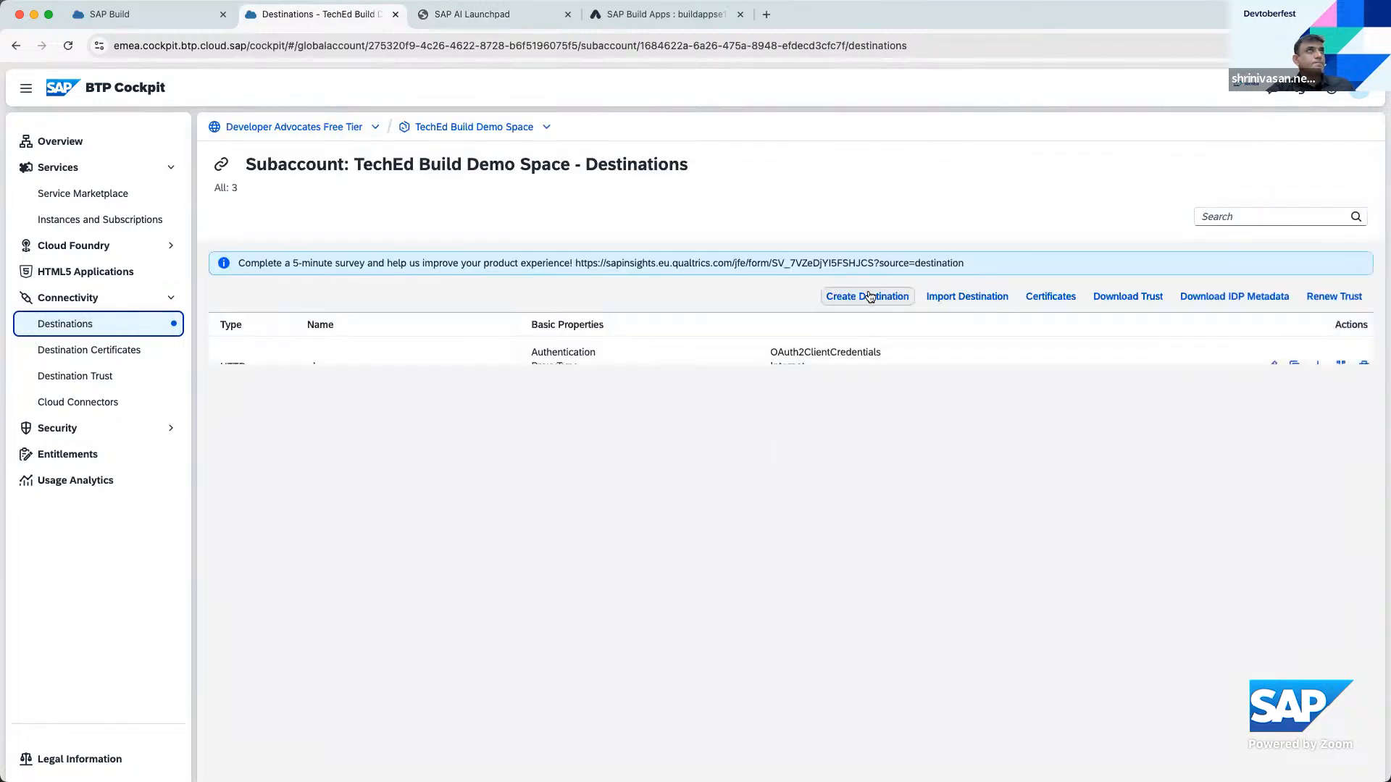
{"action": "left_click", "coordinate": [872, 297]}
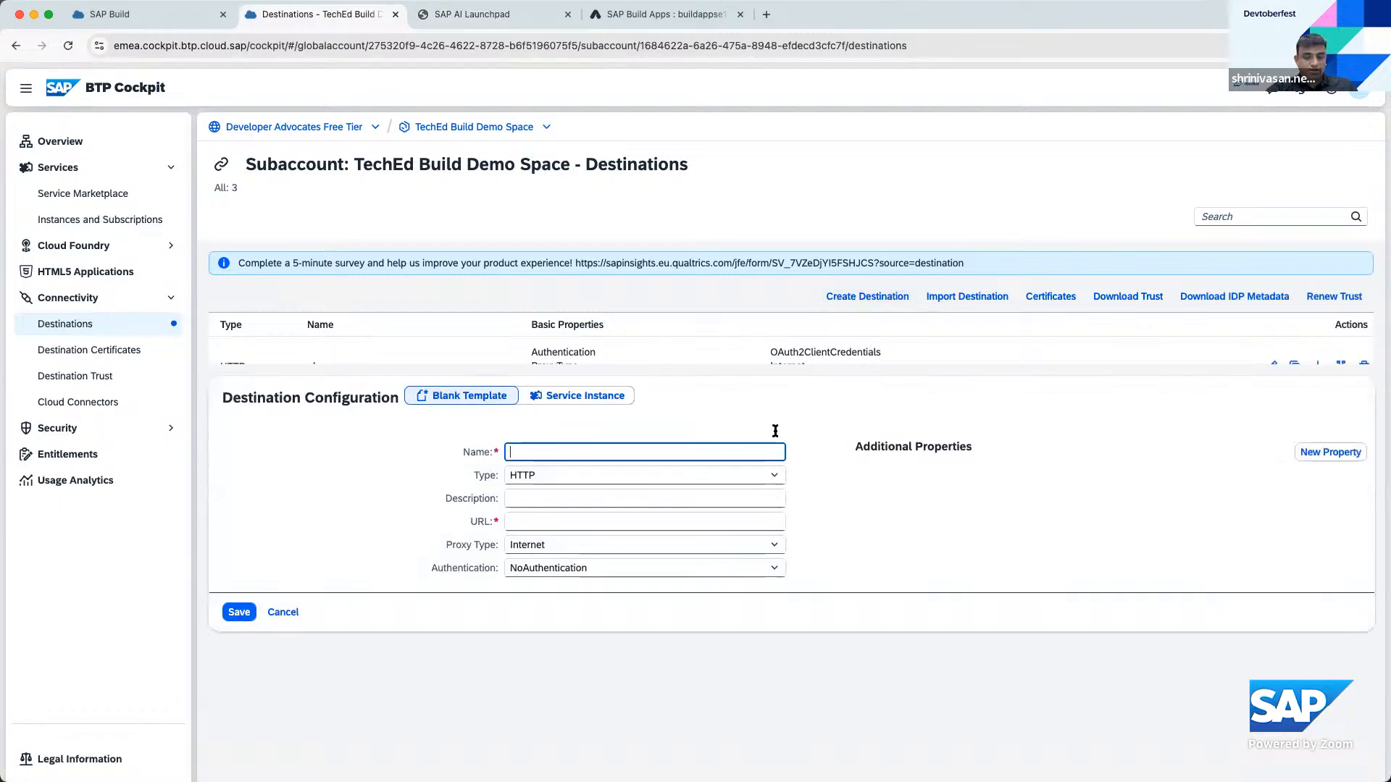
{"action": "type", "text": "ge"}
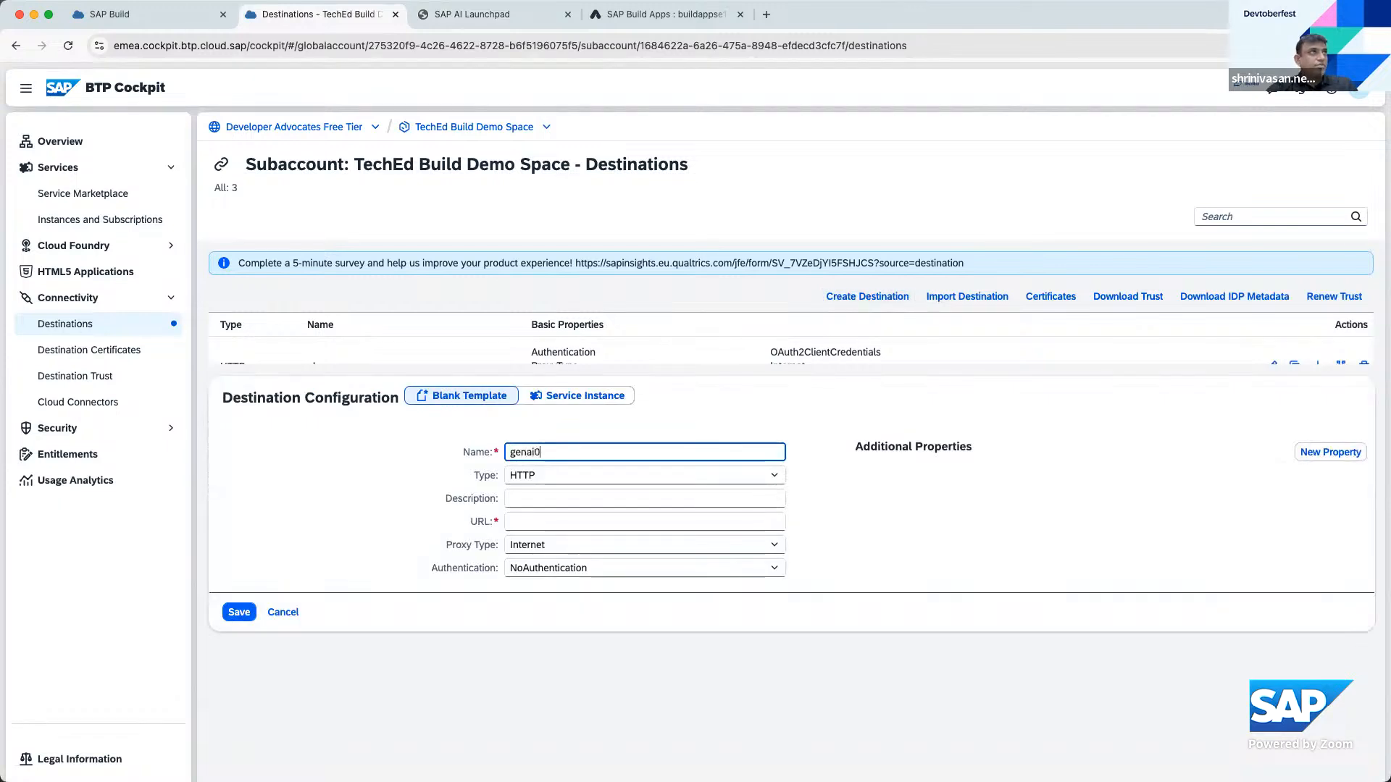
{"action": "type", "text": "nai-dest"}
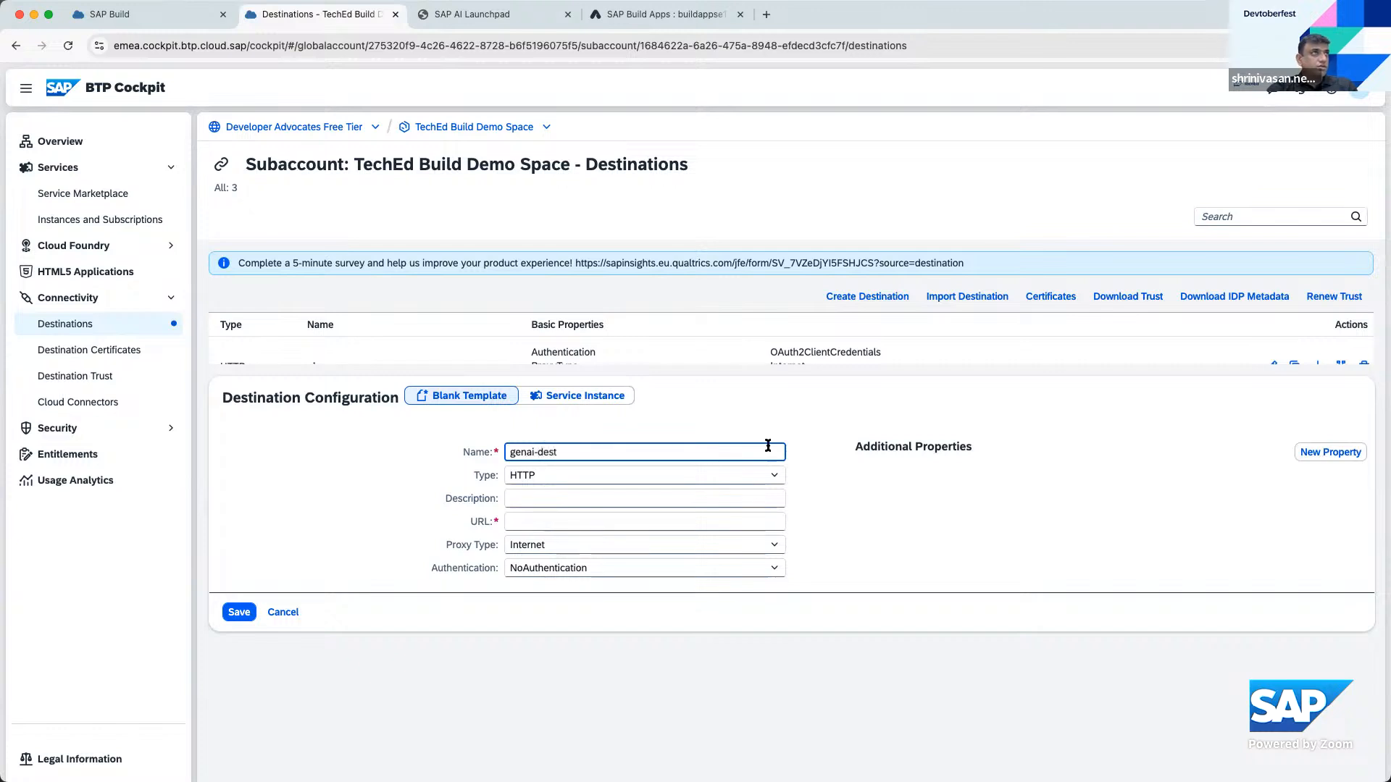
{"action": "left_click", "coordinate": [686, 528]}
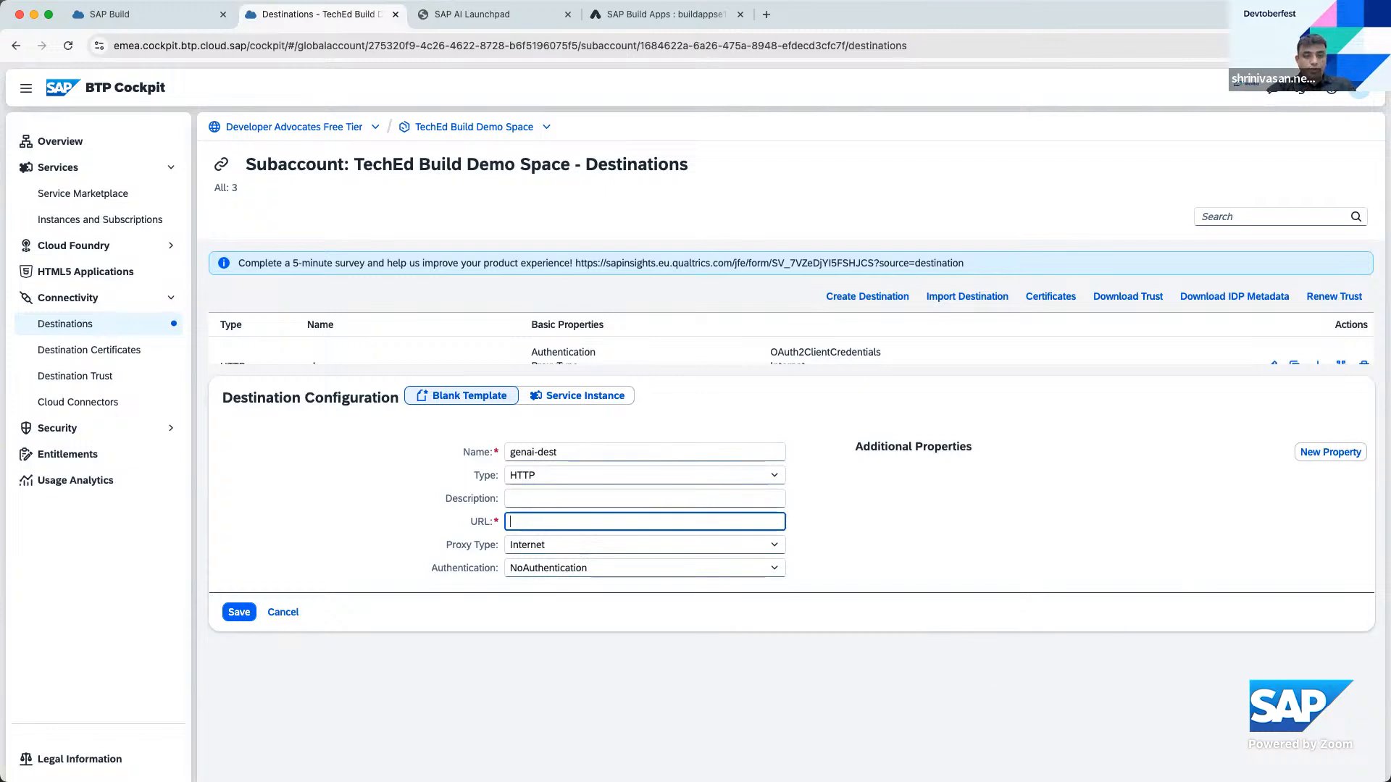
{"action": "key", "text": "super+Tab"}
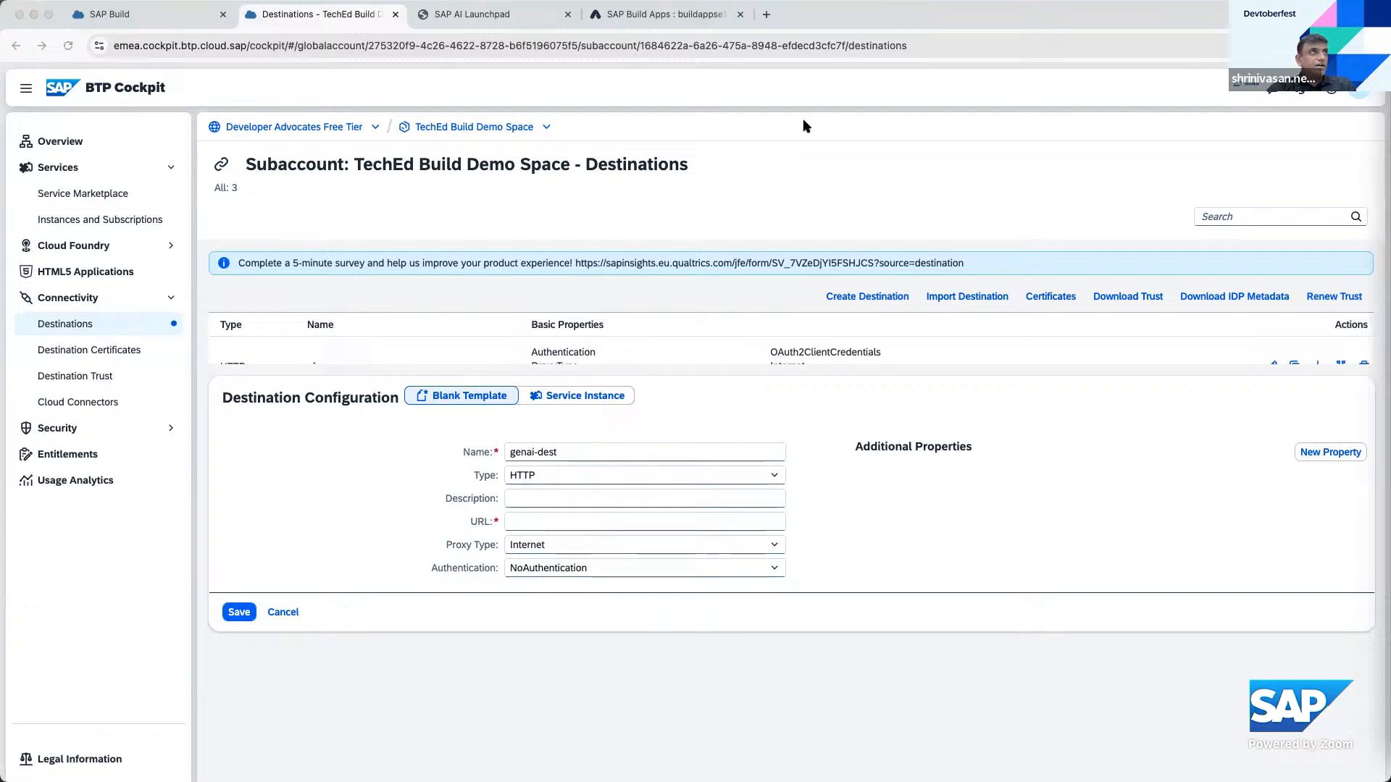
{"action": "left_click", "coordinate": [641, 523]}
{"action": "type", "text": "https://api.ai.prod.us-east-1.aws.ml.hana.ondemand.com"}
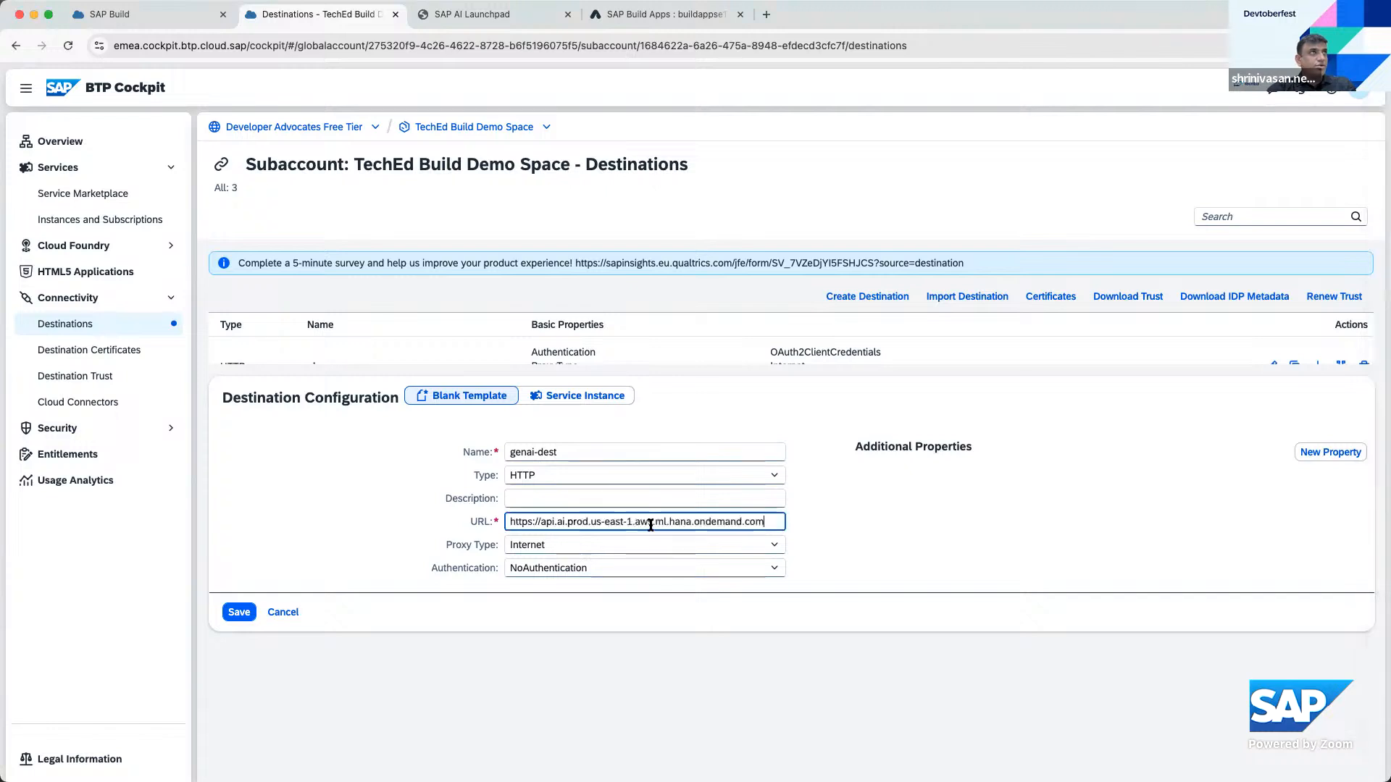
{"action": "type", "text": "/v2"}
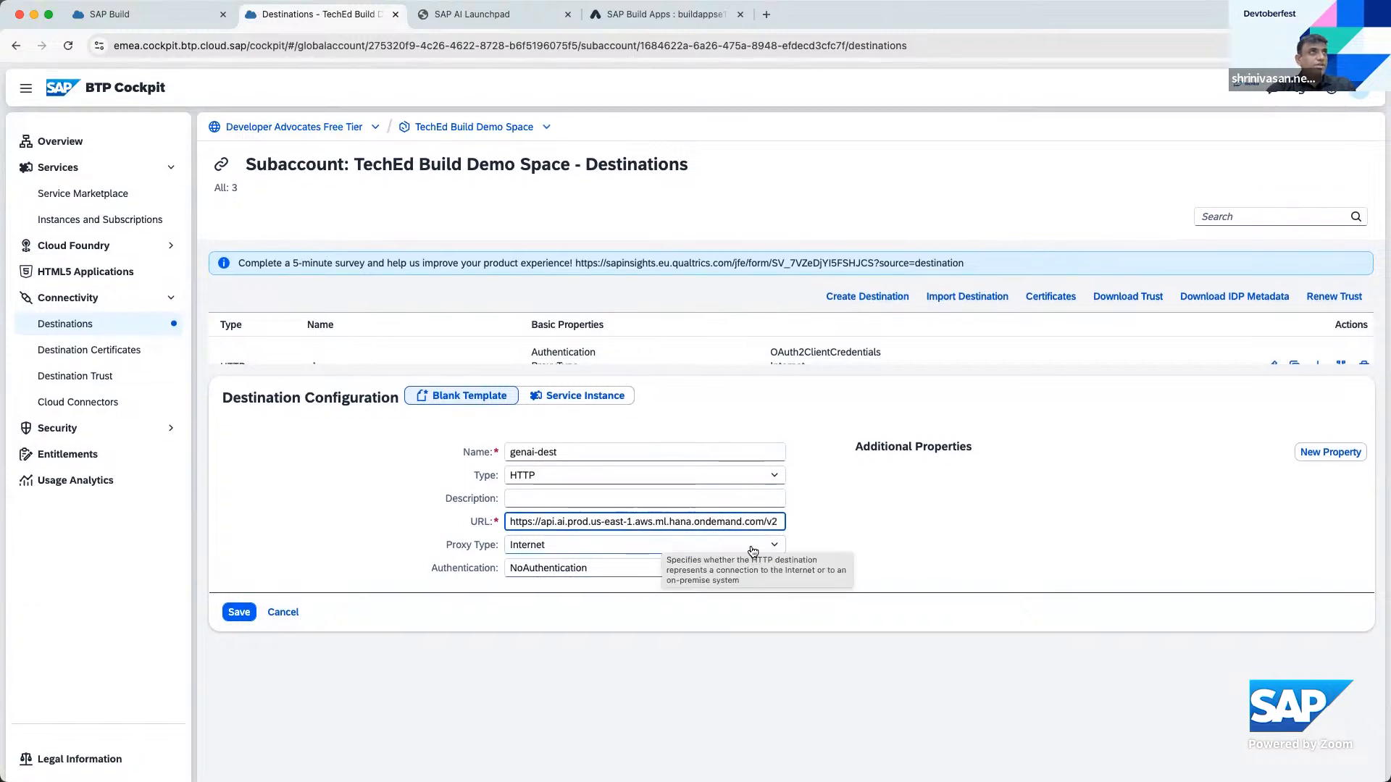
Keep the proxy type as Internet and set the destination's authentication to OAuth2ClientCredentials
{"action": "left_click", "coordinate": [775, 545]}
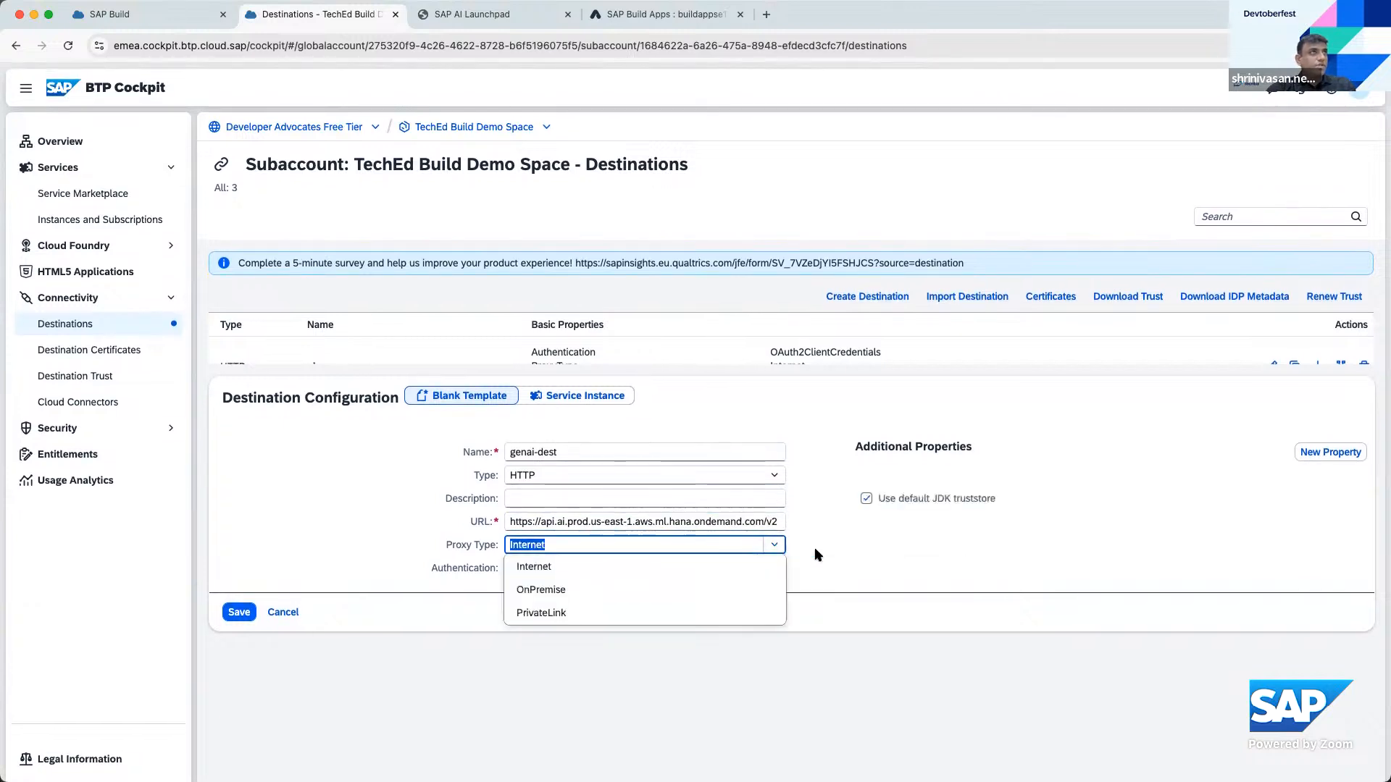
{"action": "left_click", "coordinate": [814, 549]}
{"action": "left_click", "coordinate": [777, 567]}
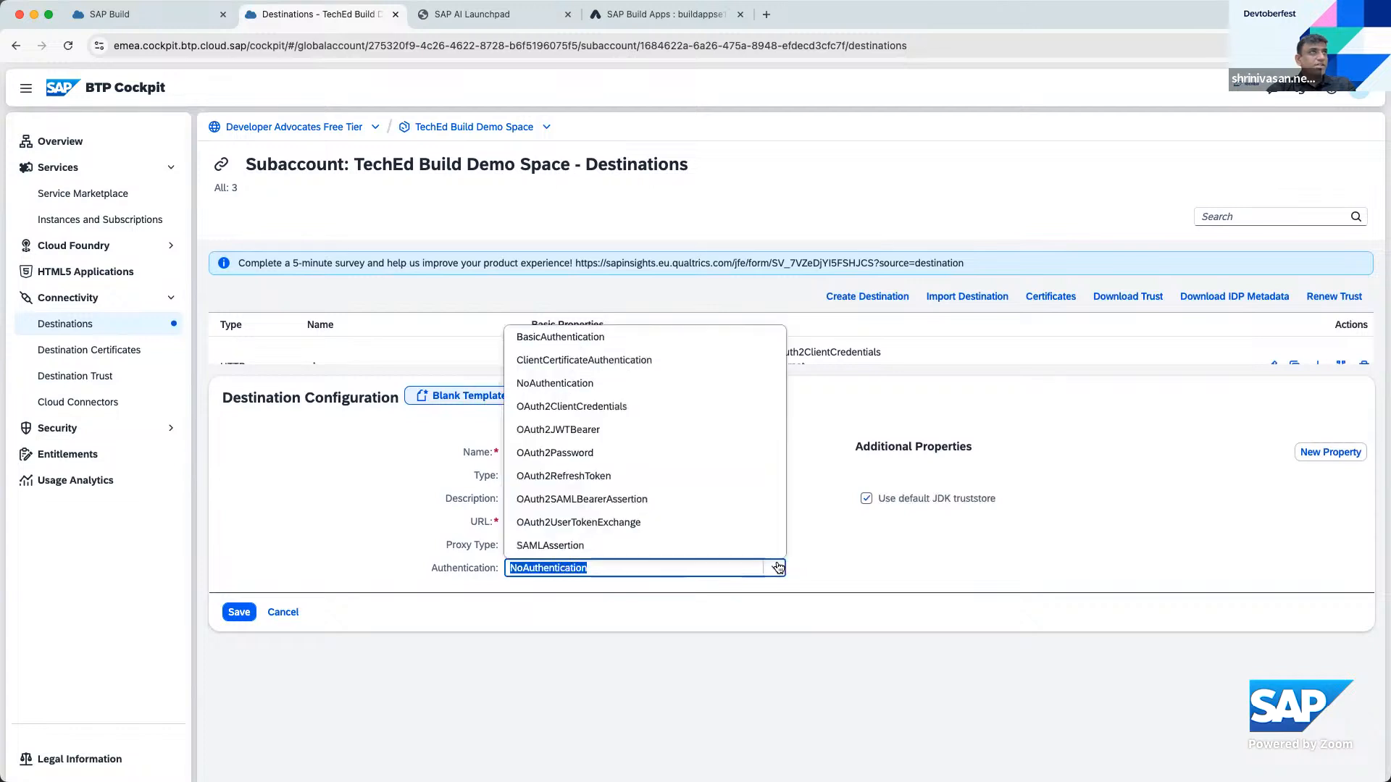
{"action": "left_click", "coordinate": [689, 408]}
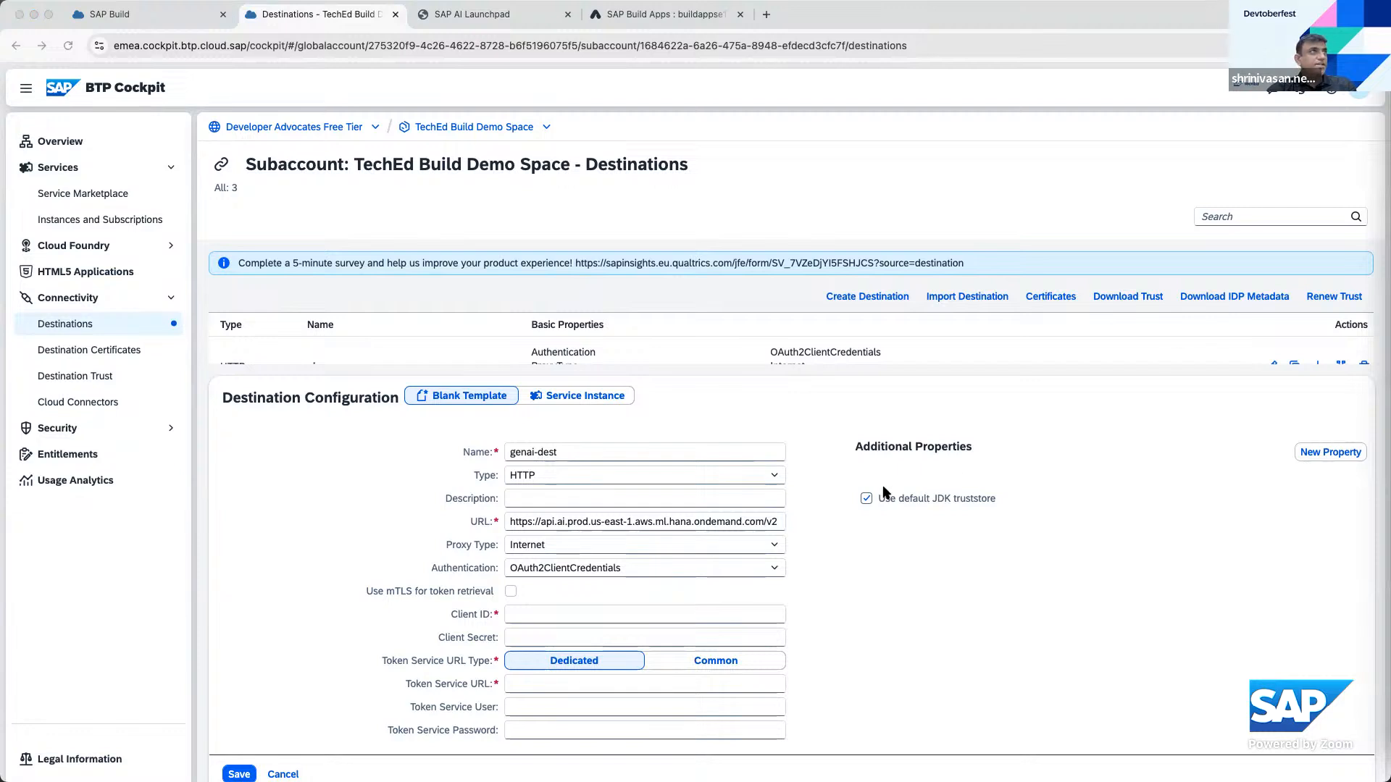
Paste the copied client ID and client secret into the destination's OAuth credentials
{"action": "left_click", "coordinate": [646, 616]}
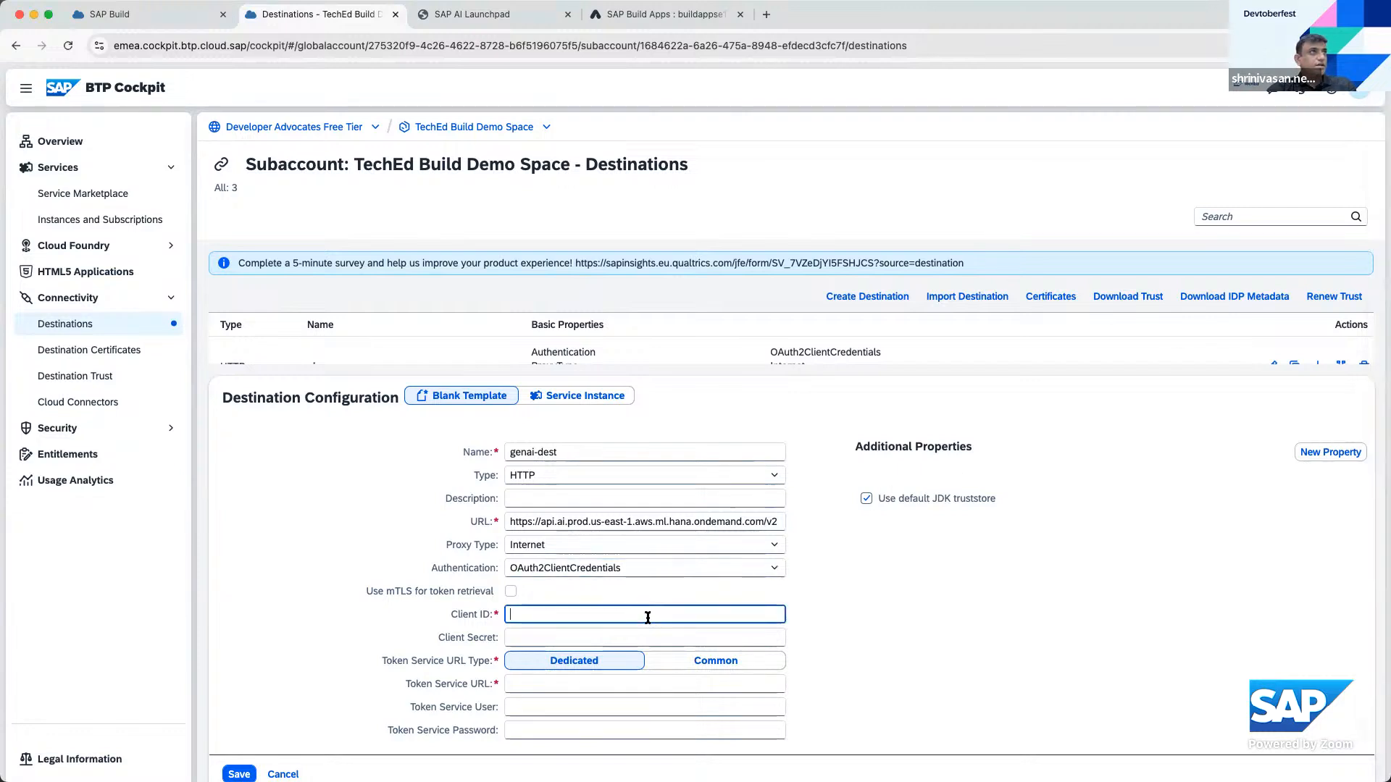
{"action": "key", "text": "super+v"}
{"action": "key", "text": "Tab"}
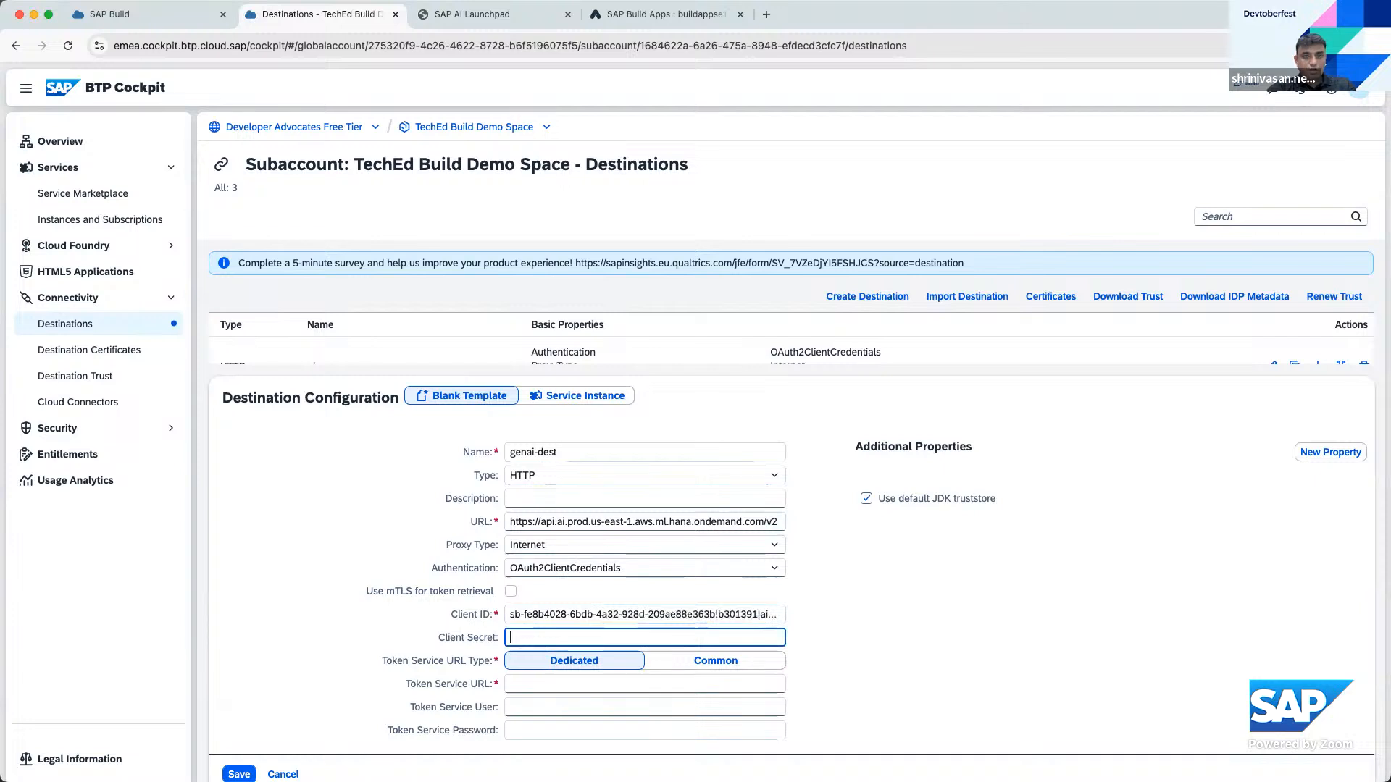
{"action": "key", "text": "super+Tab"}
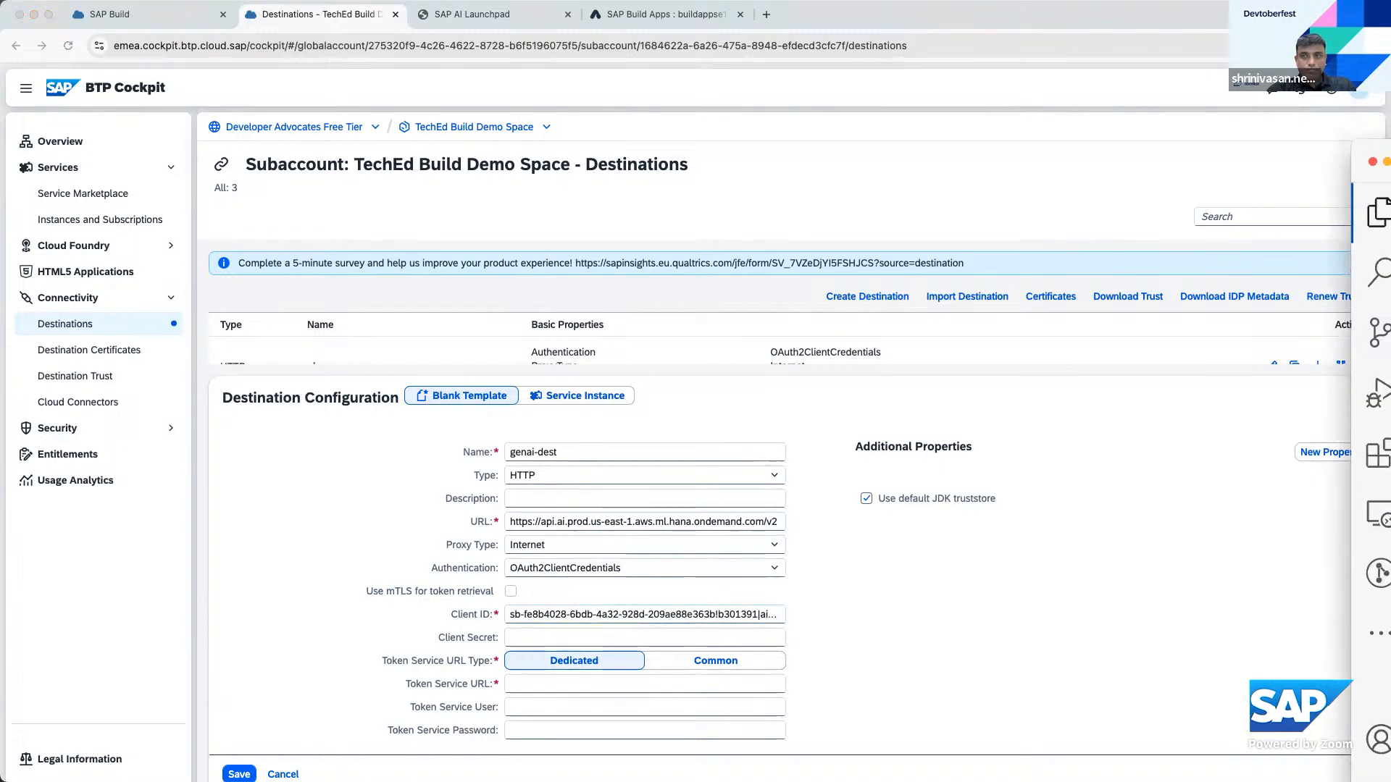
{"action": "left_click", "coordinate": [657, 641]}
{"action": "key", "text": "super+v"}
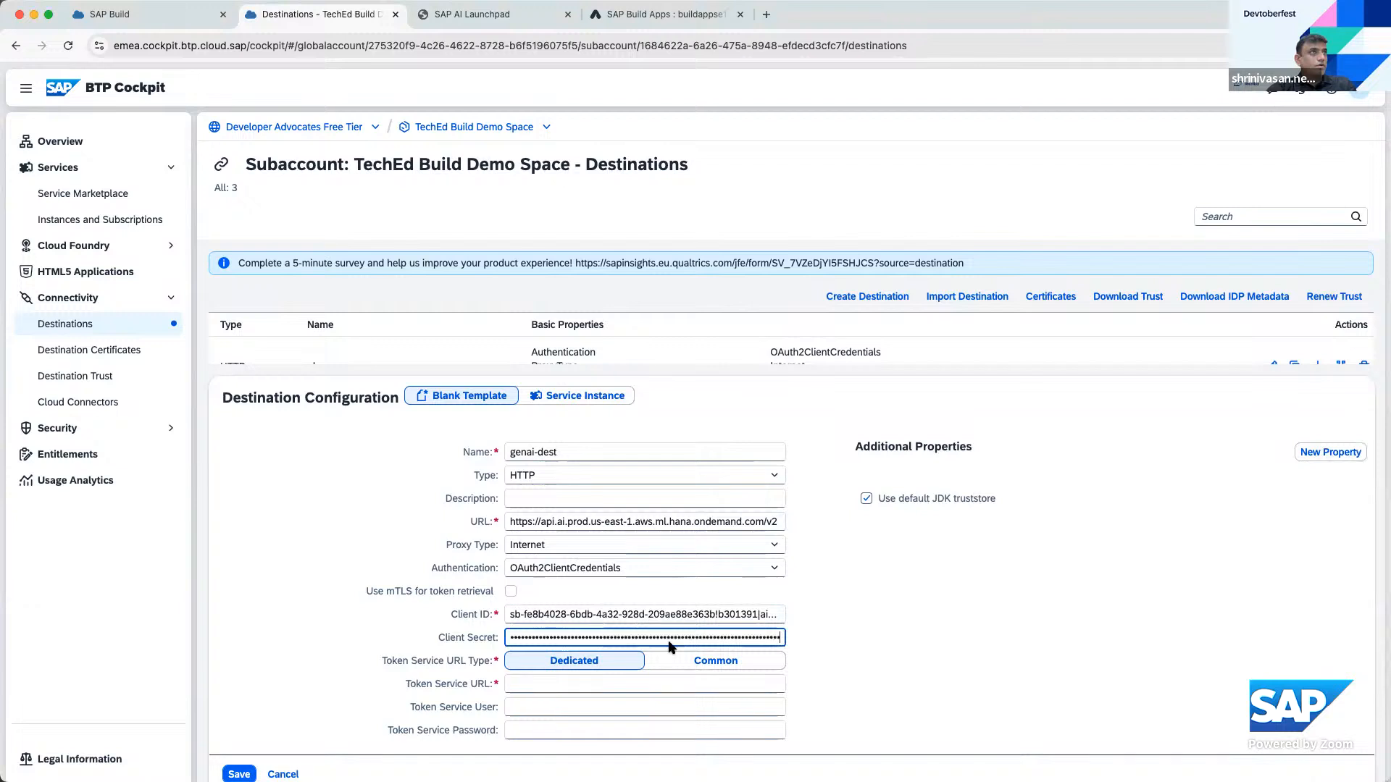
Set the dedicated token service URL to the authentication URL copied from the service key, appending /oauth/token, and save the destination
{"action": "key", "text": "Tab"}
{"action": "key", "text": "Tab"}
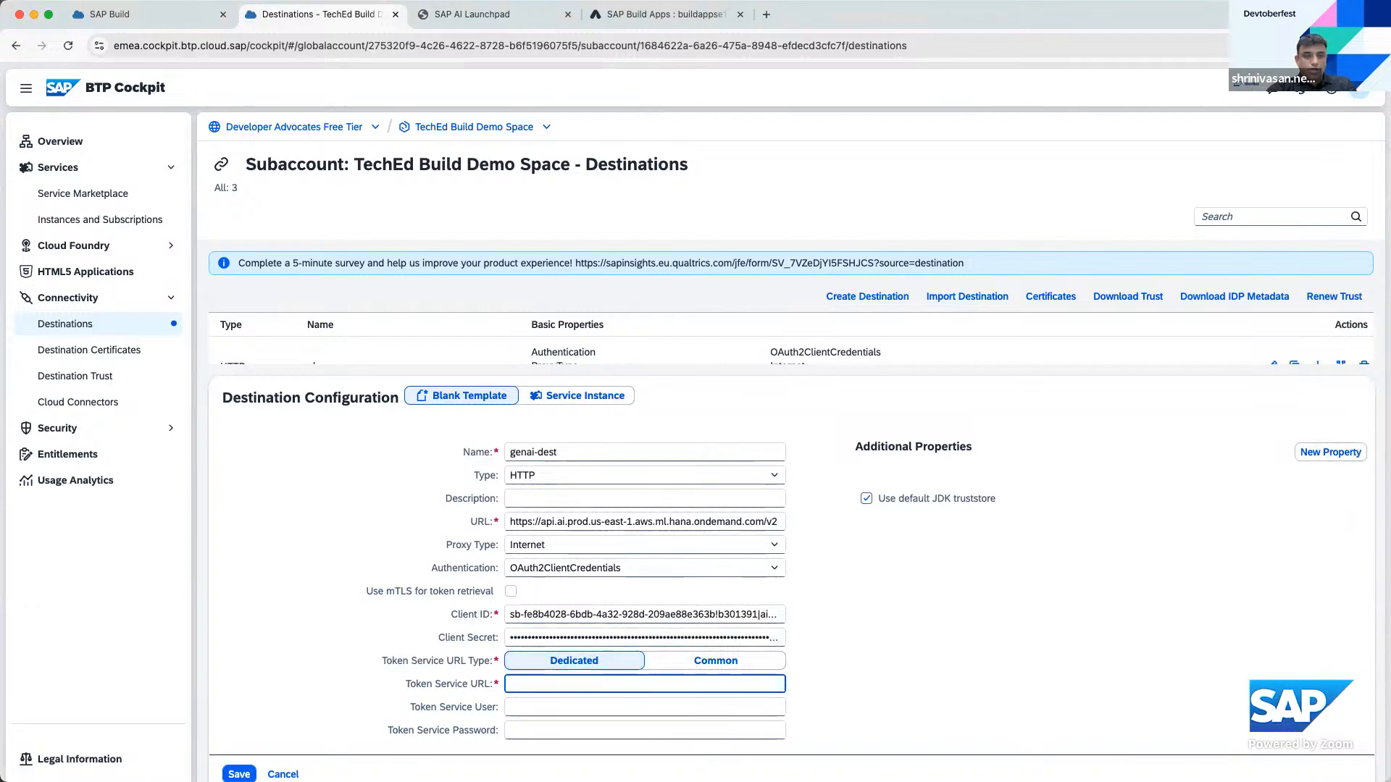
{"action": "key", "text": "super+Tab"}
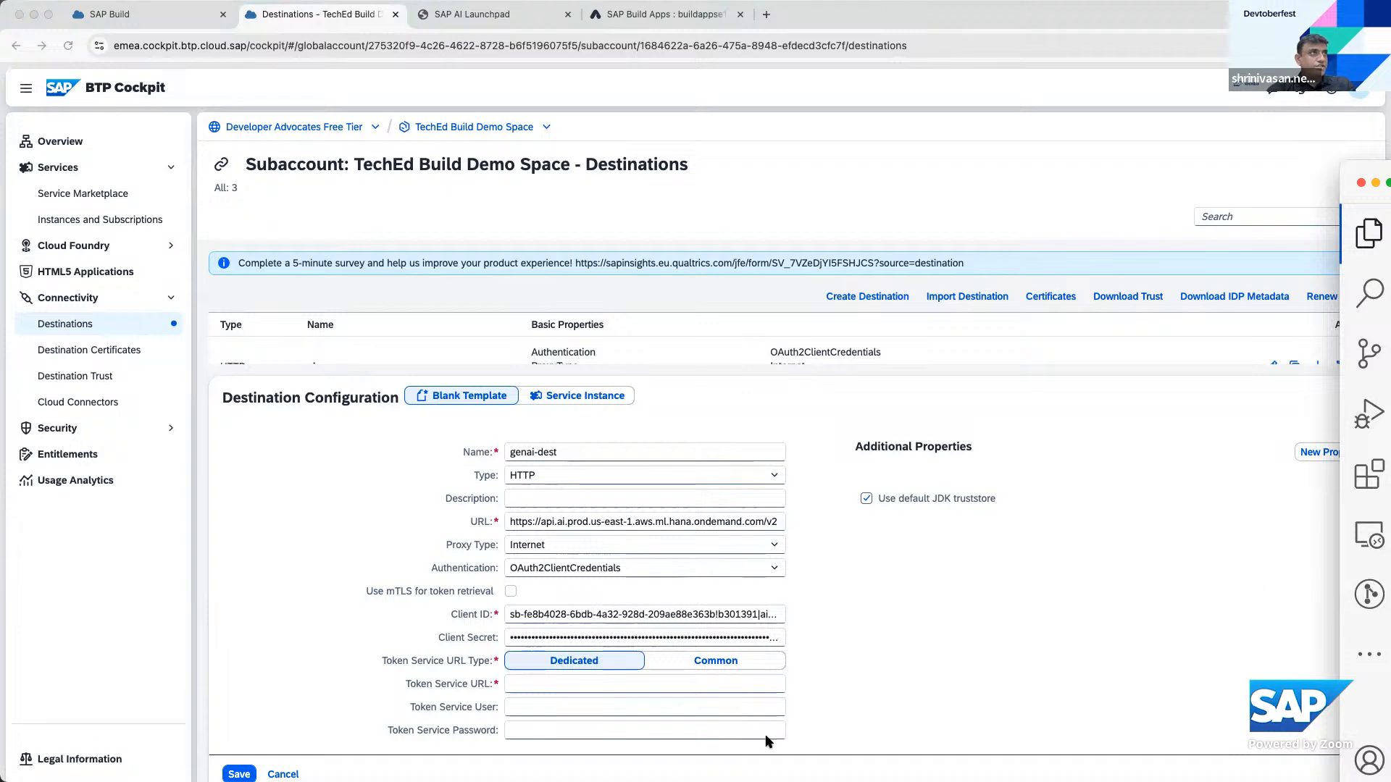
{"action": "left_click", "coordinate": [565, 683]}
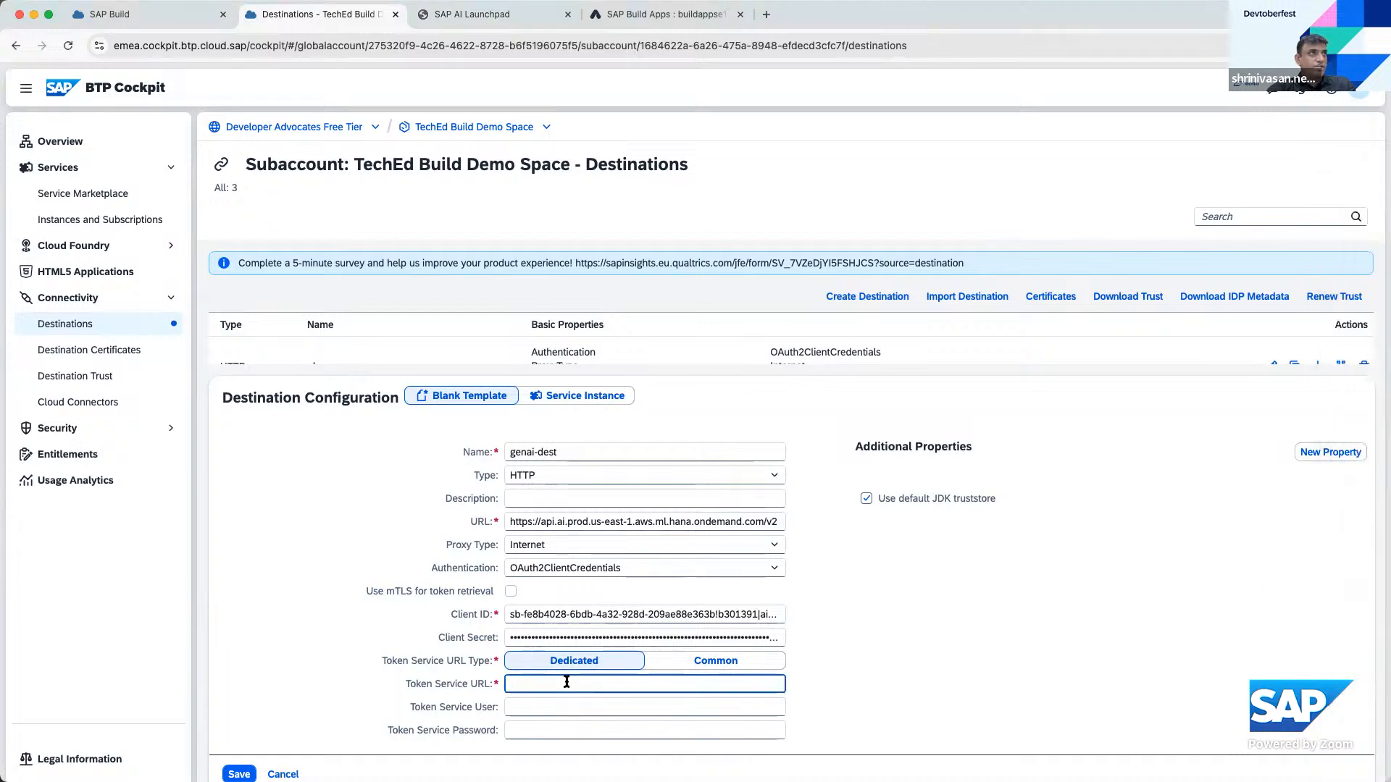
{"action": "key", "text": "super+v"}
{"action": "type", "text": "/o"}
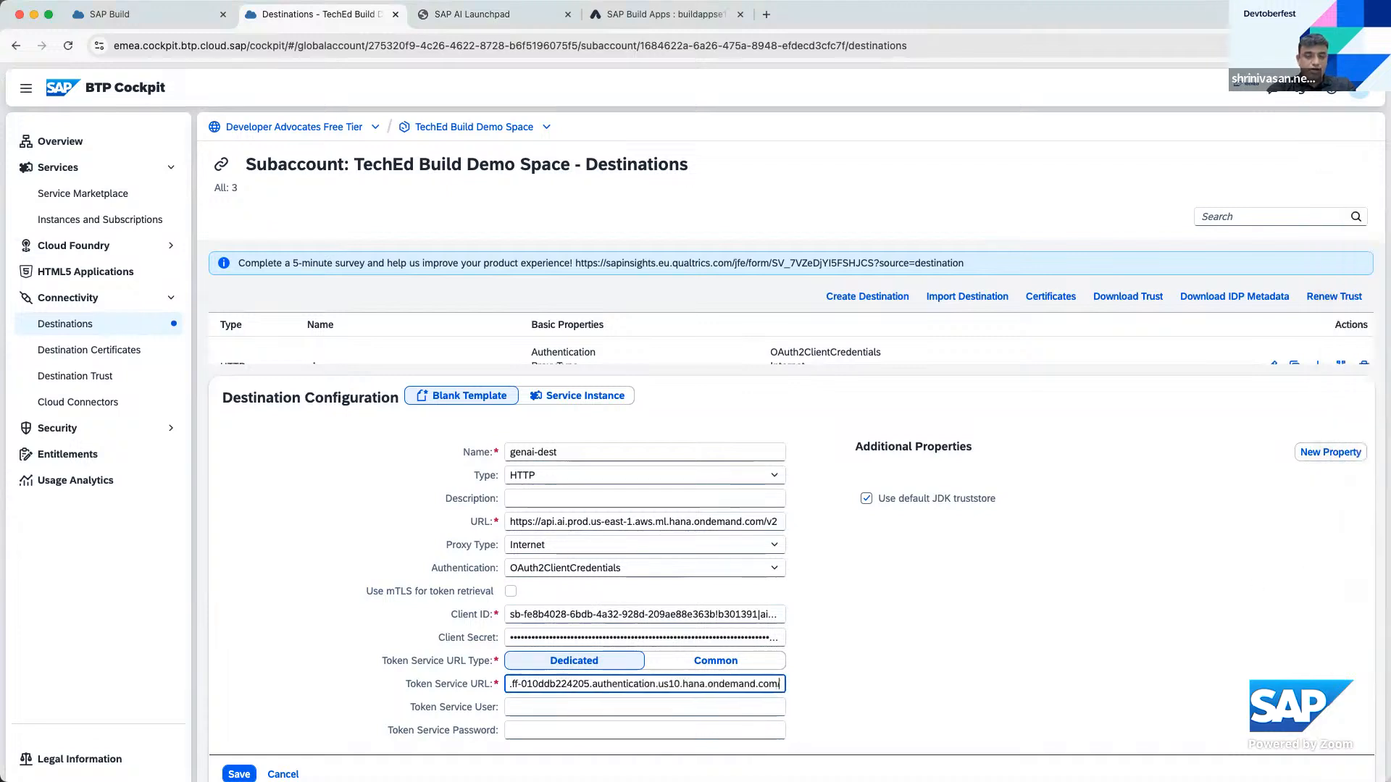
{"action": "type", "text": "auth"}
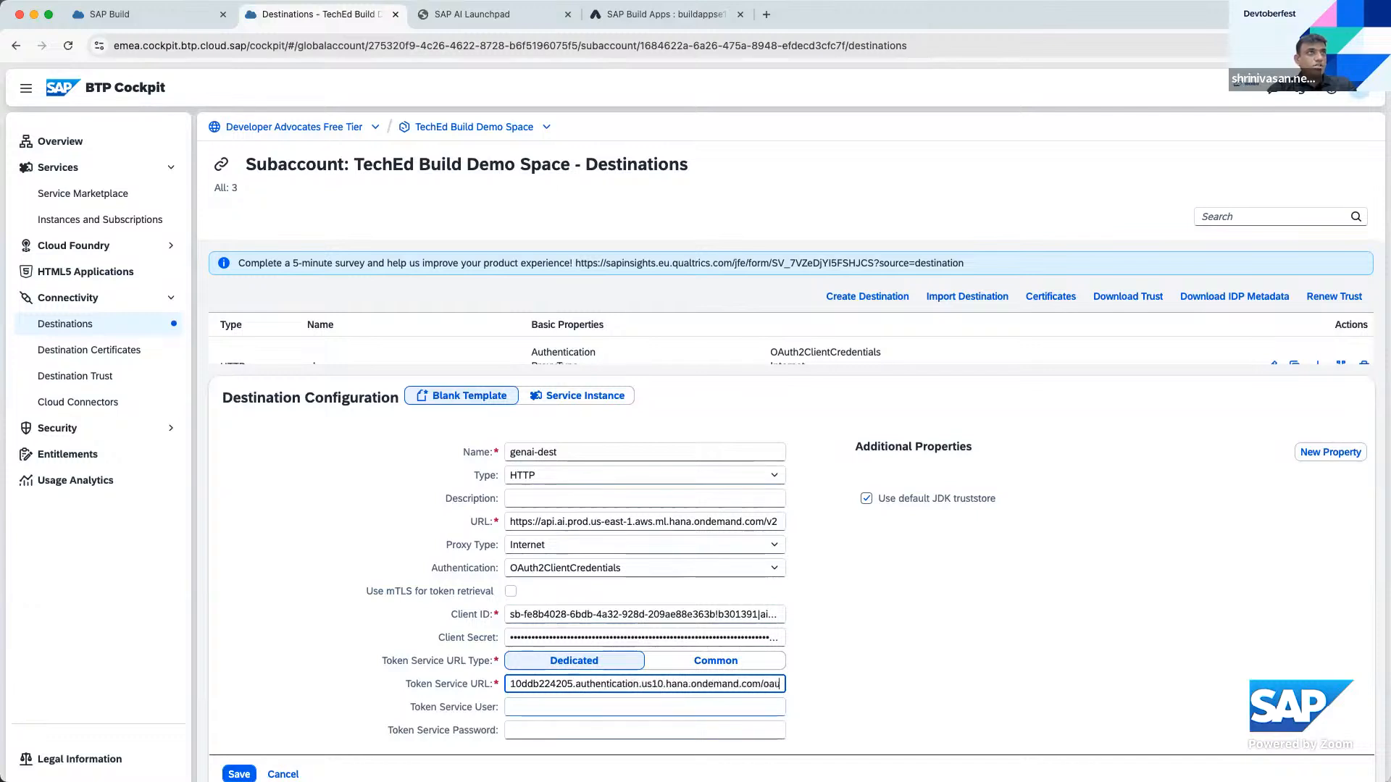
{"action": "type", "text": "/token"}
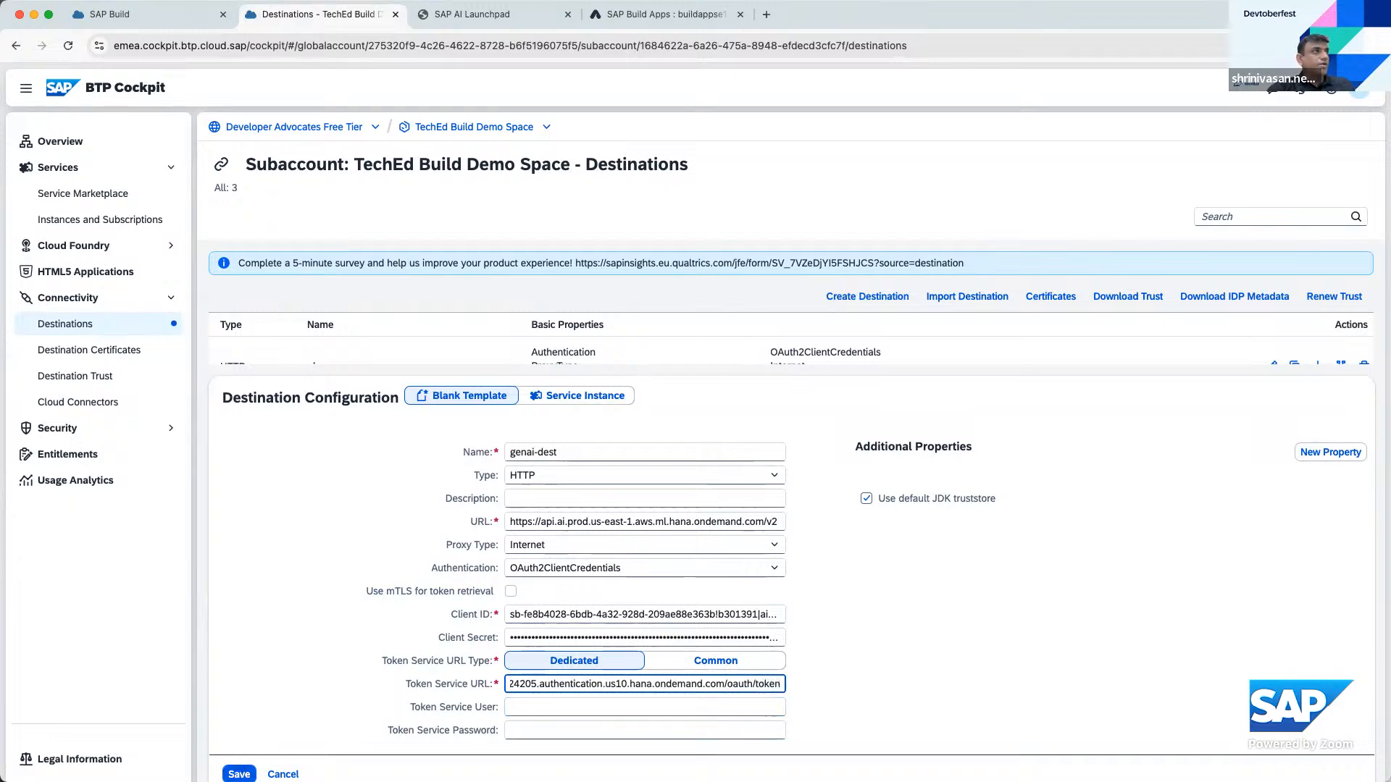
{"action": "left_click", "coordinate": [240, 772]}
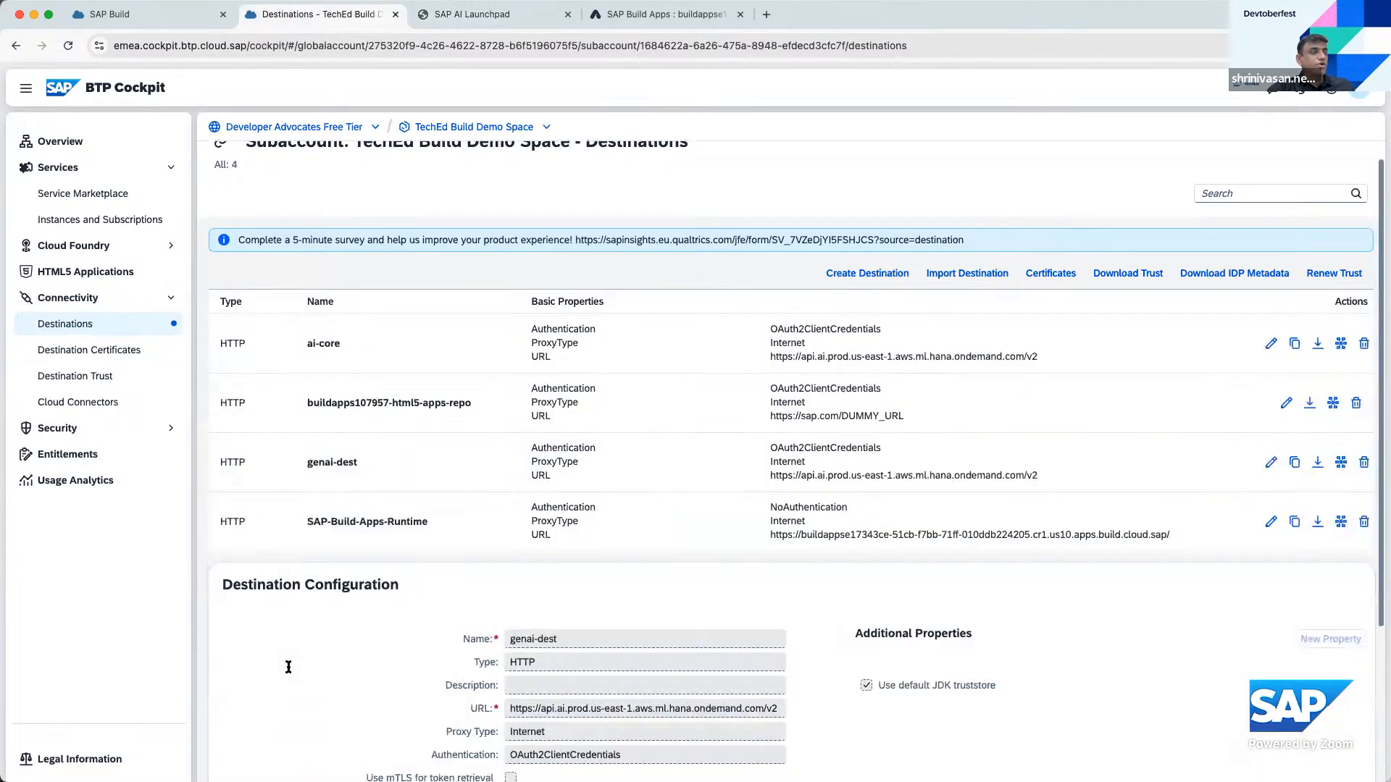
Reopen genai-dest for editing and add the additional property AppgyverEnabled with the value true
{"action": "scroll", "coordinate": [309, 696], "scroll_direction": "down", "scroll_amount": 2}
{"action": "scroll", "coordinate": [309, 697], "scroll_direction": "down", "scroll_amount": 3}
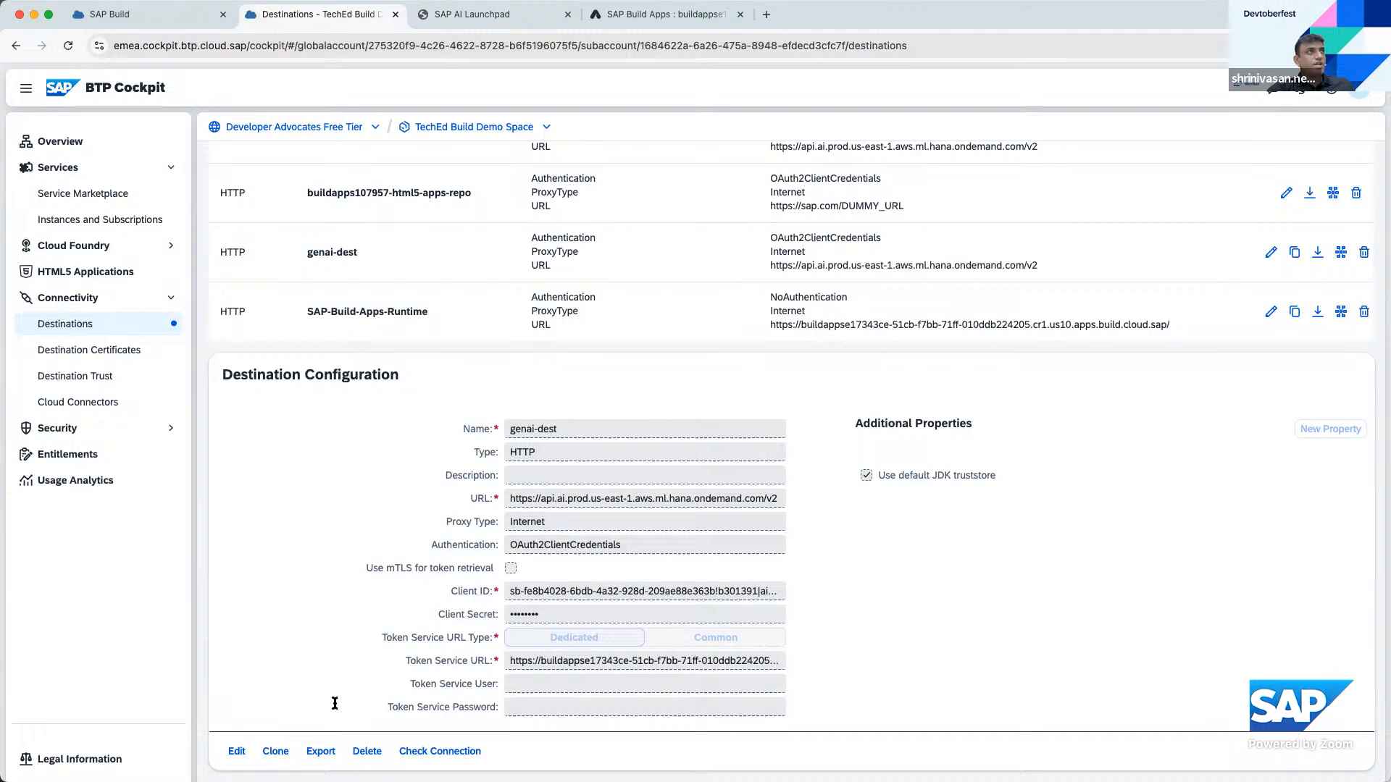
{"action": "left_click", "coordinate": [237, 751]}
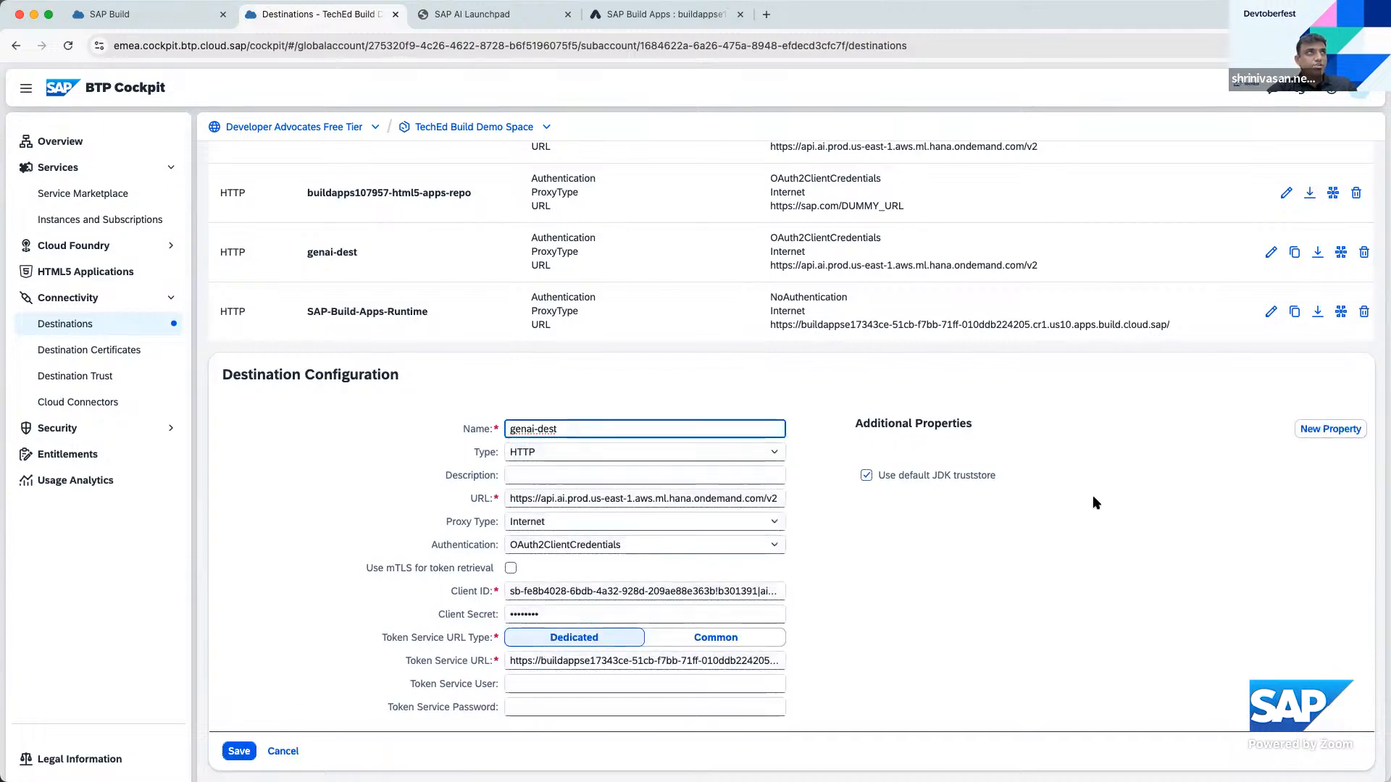
{"action": "left_click", "coordinate": [1331, 434]}
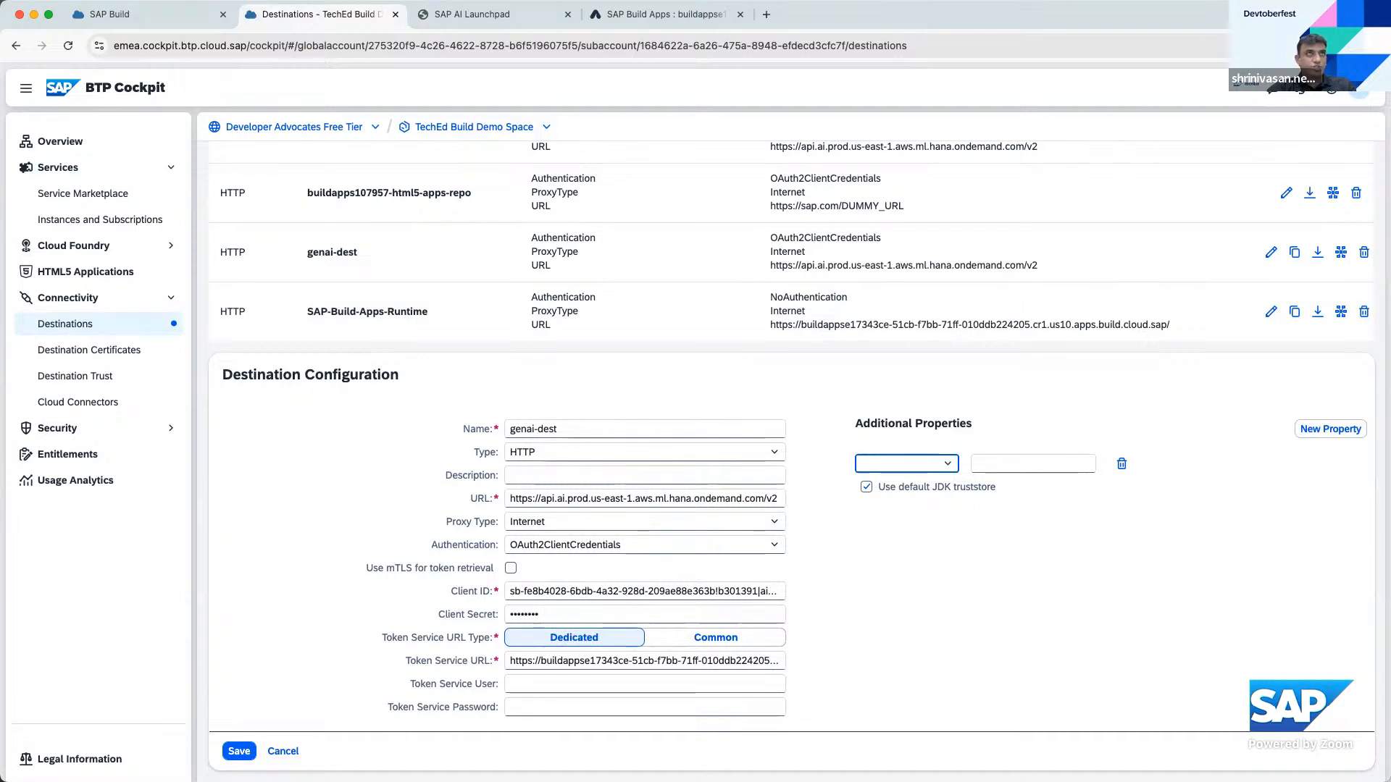
{"action": "key", "text": "super+Tab"}
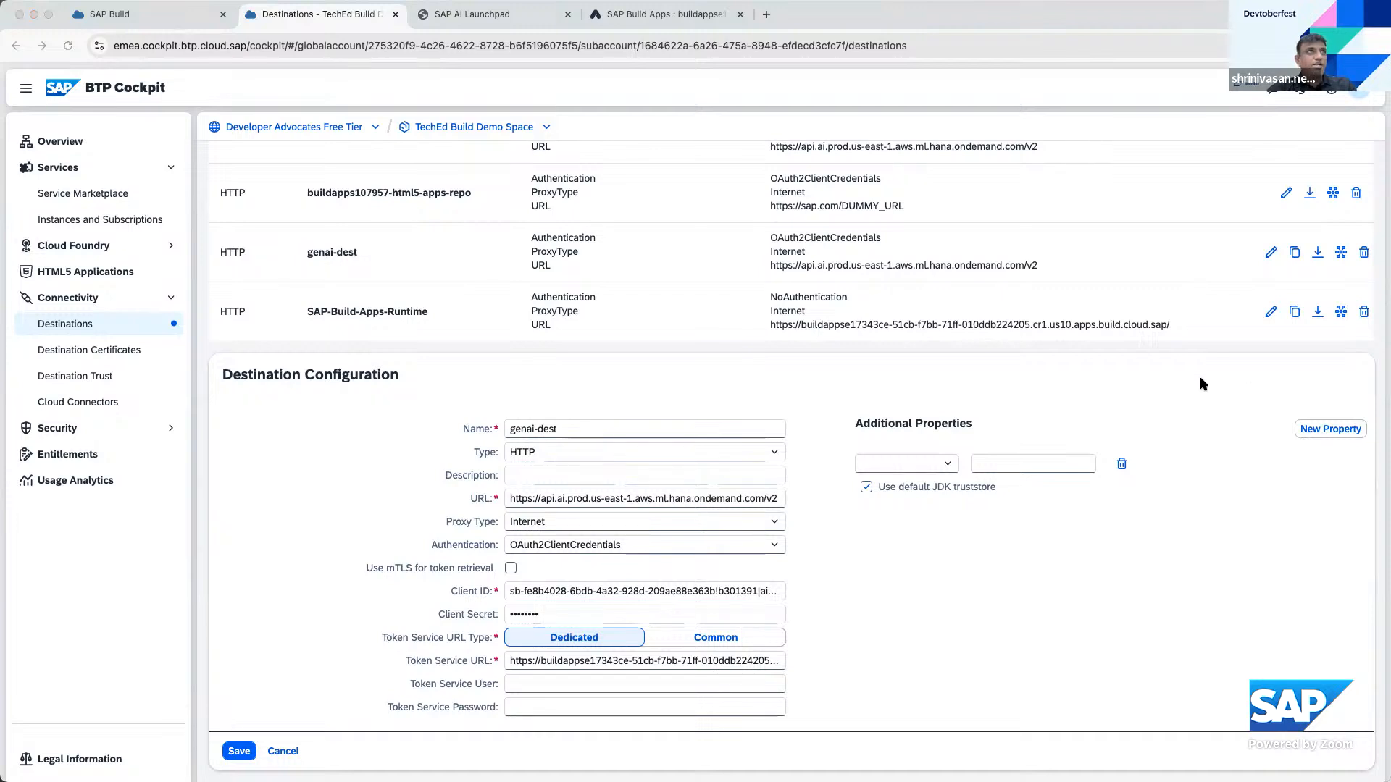
{"action": "left_click", "coordinate": [913, 461]}
{"action": "type", "text": "appgyverEnabled"}
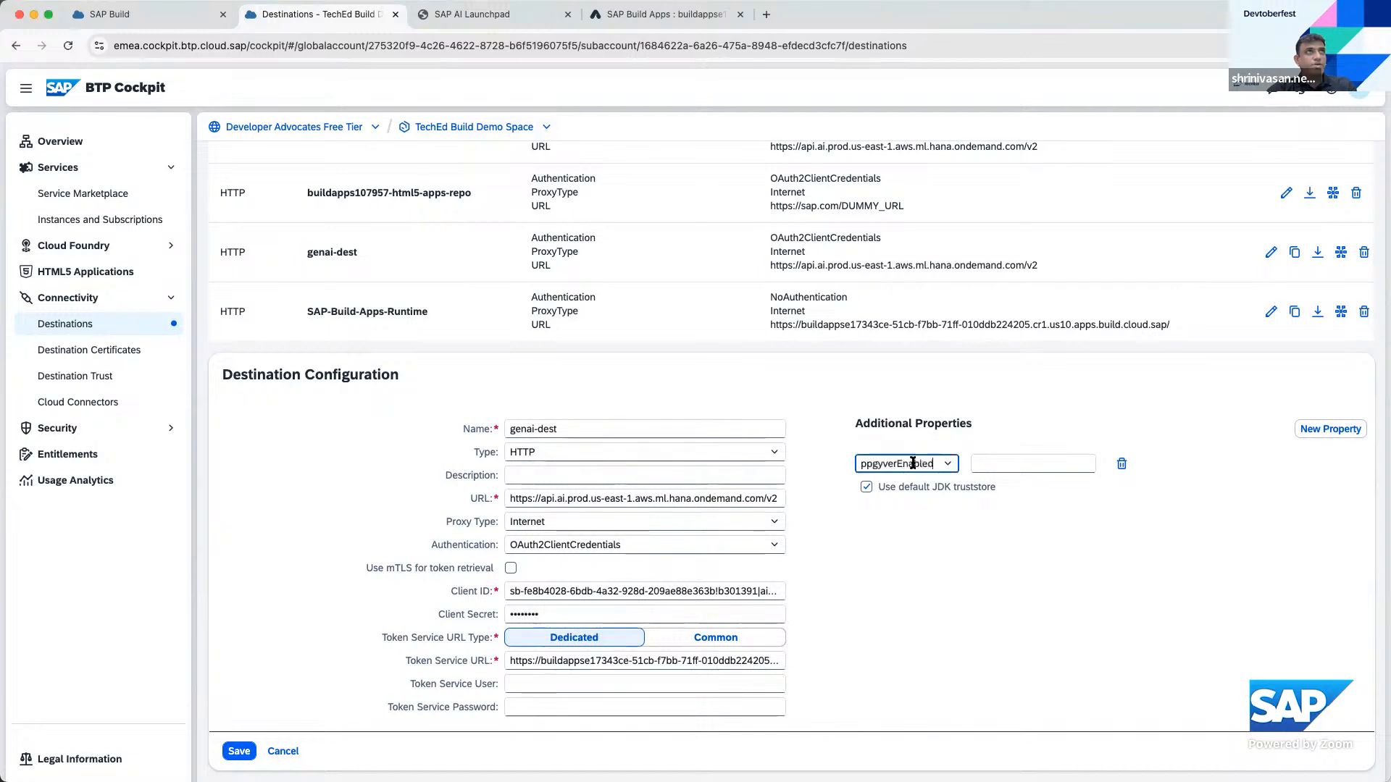
{"action": "key", "text": "Tab"}
{"action": "type", "text": "true"}
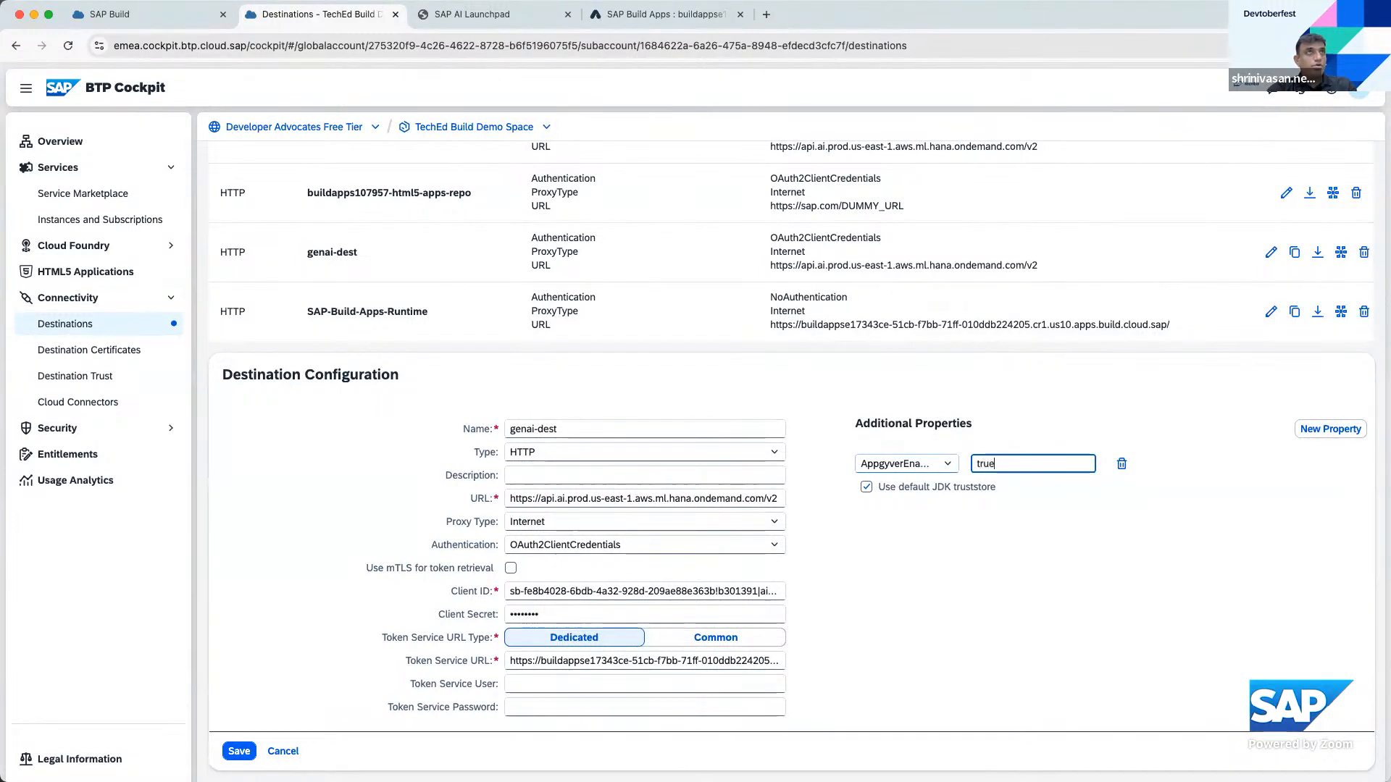
Add the additional property HTML5.DynamicDestination with the value true to genai-dest
{"action": "left_click", "coordinate": [1348, 428]}
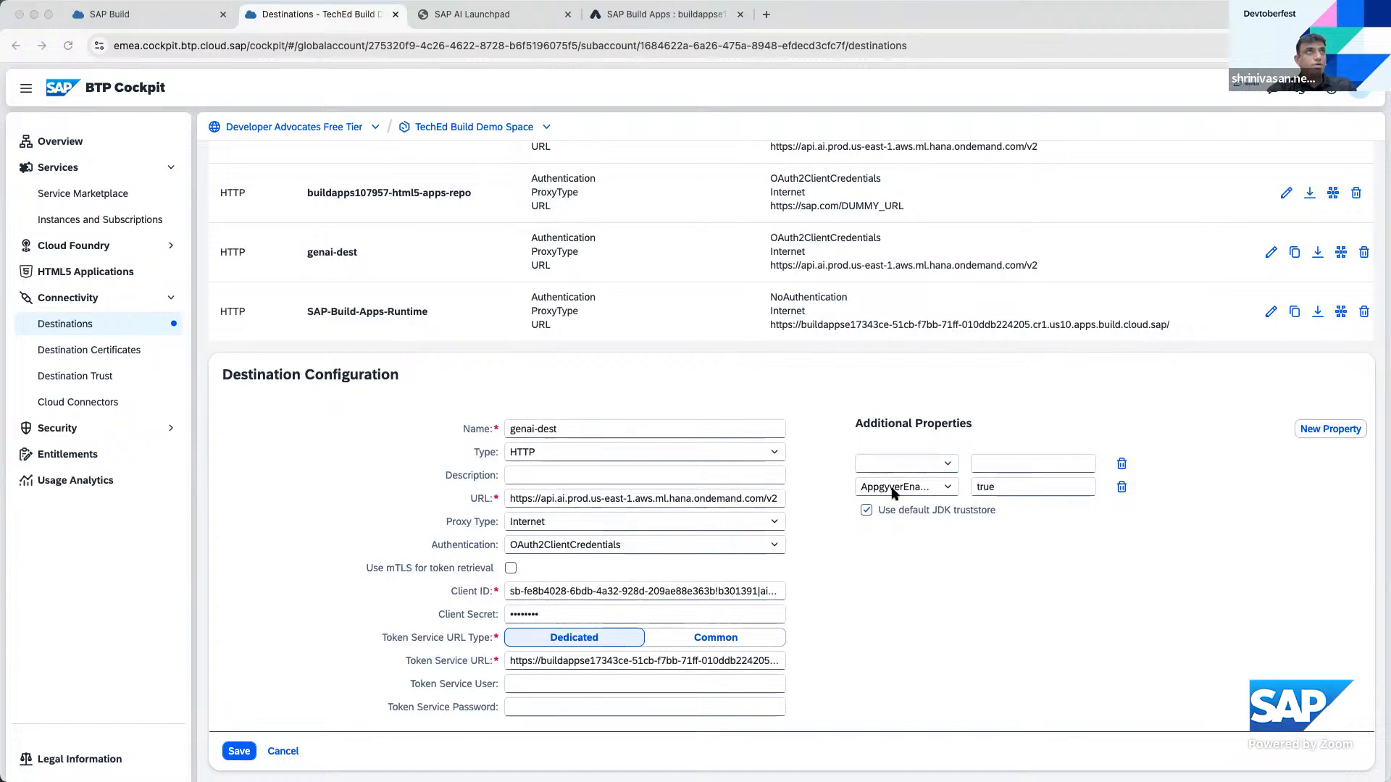
{"action": "left_click", "coordinate": [902, 462]}
{"action": "type", "text": "H"}
{"action": "key", "text": "Tab"}
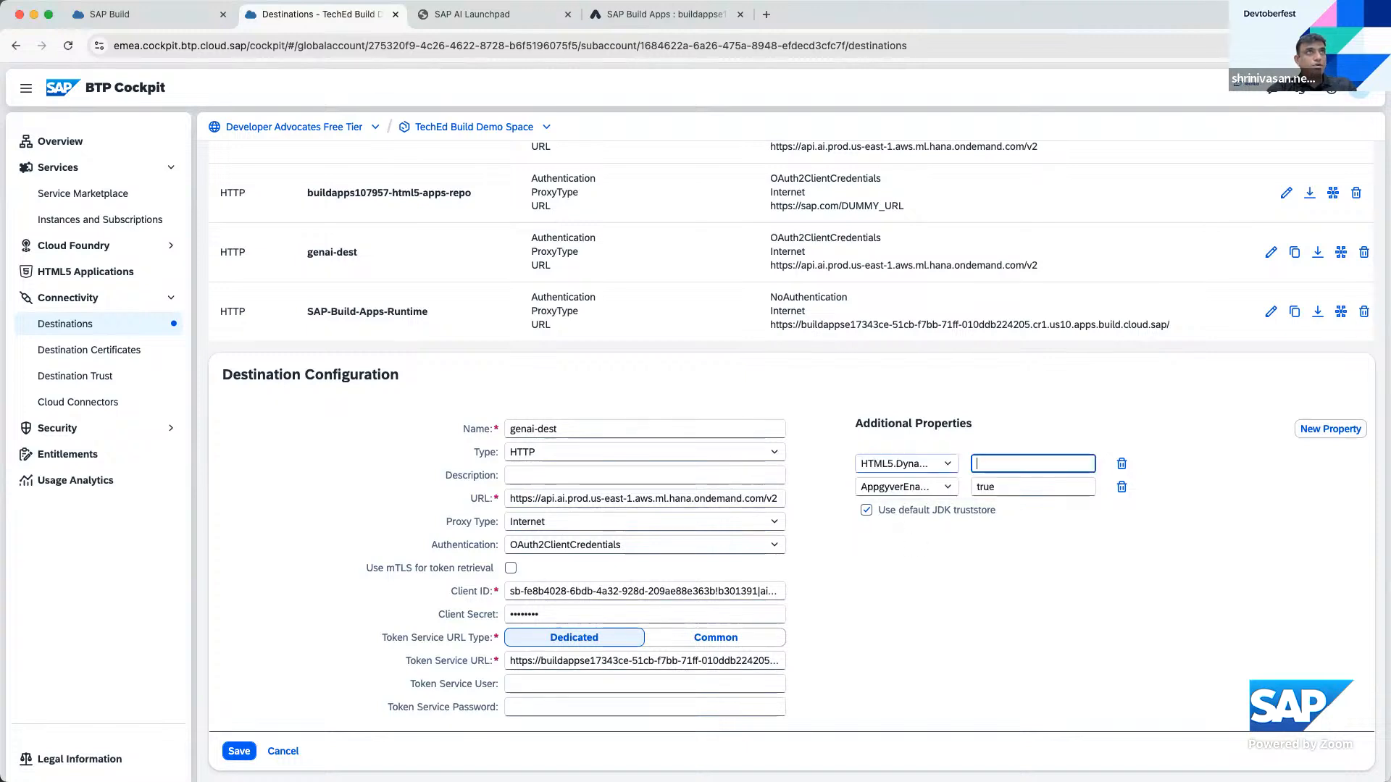
{"action": "type", "text": "true"}
Add the additional property URL.headers.AI-Resource-Group with the value default to the destination
{"action": "left_click", "coordinate": [1331, 429]}
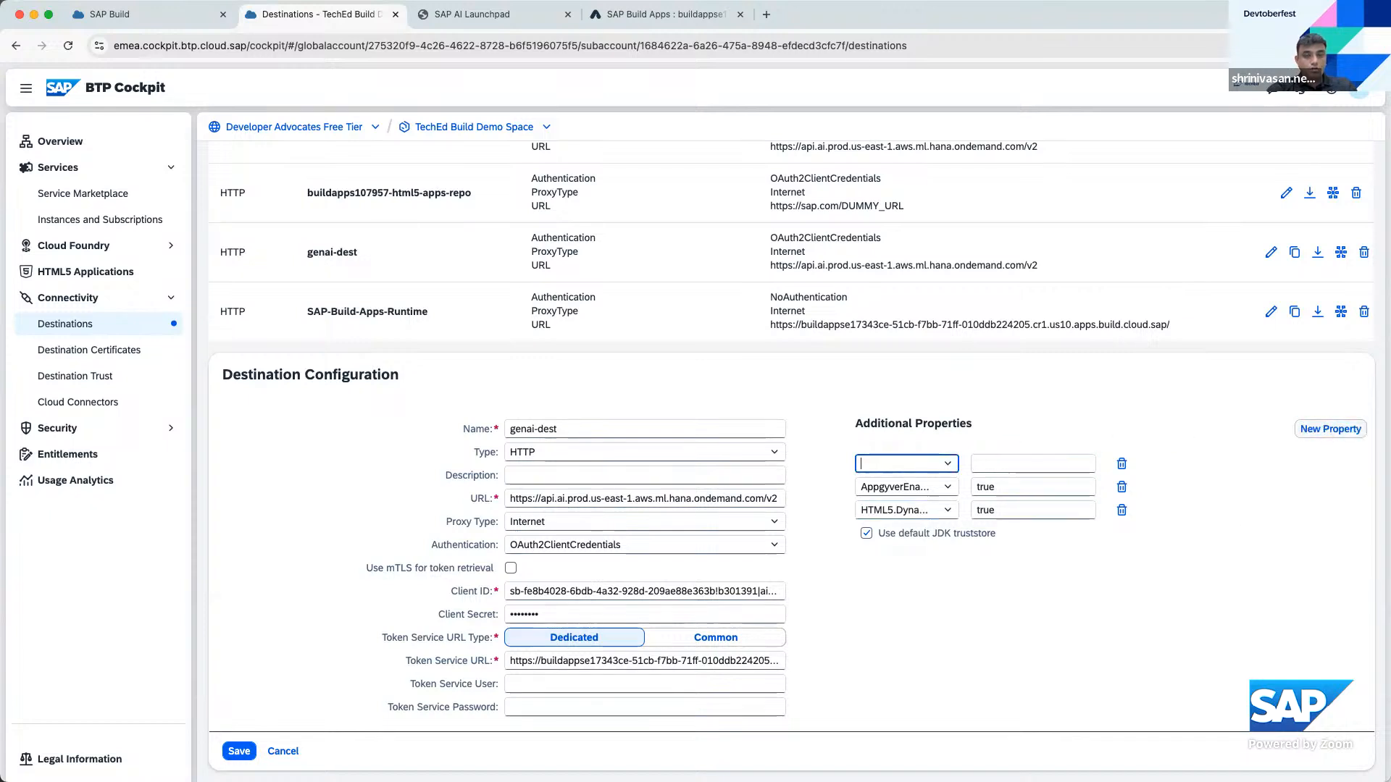
{"action": "key", "text": "super+Tab"}
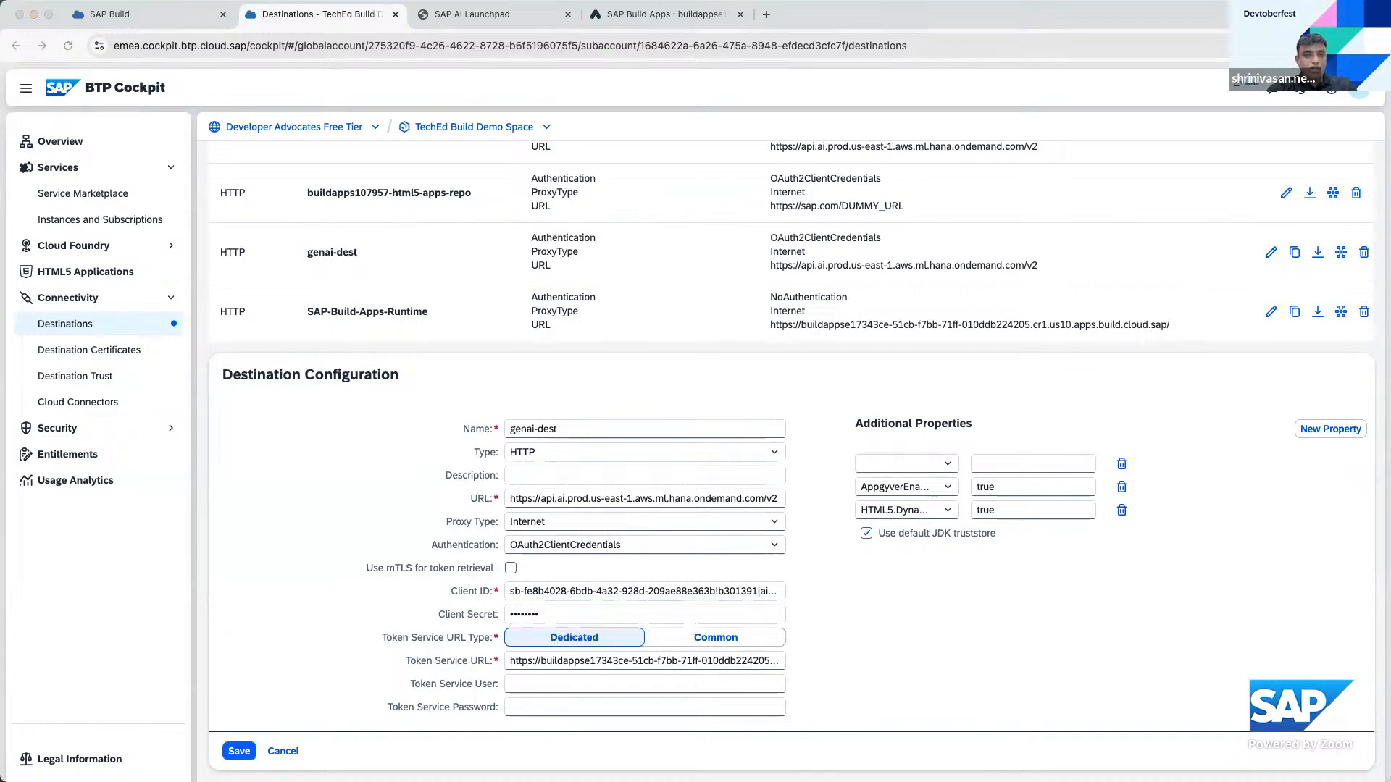
{"action": "left_click", "coordinate": [884, 465]}
{"action": "type", "text": "URL.headers.AI-Resource-Group"}
{"action": "key", "text": "Tab"}
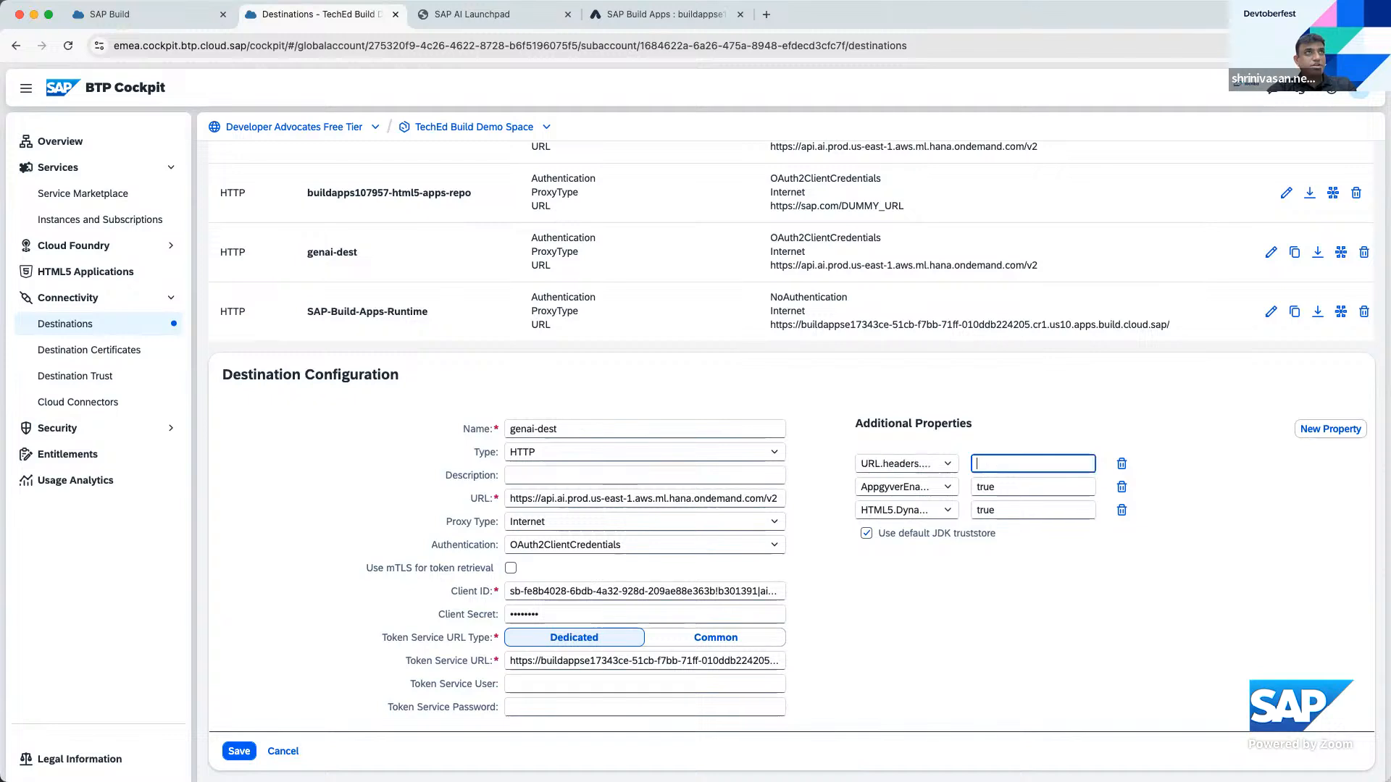
{"action": "type", "text": "defau"}
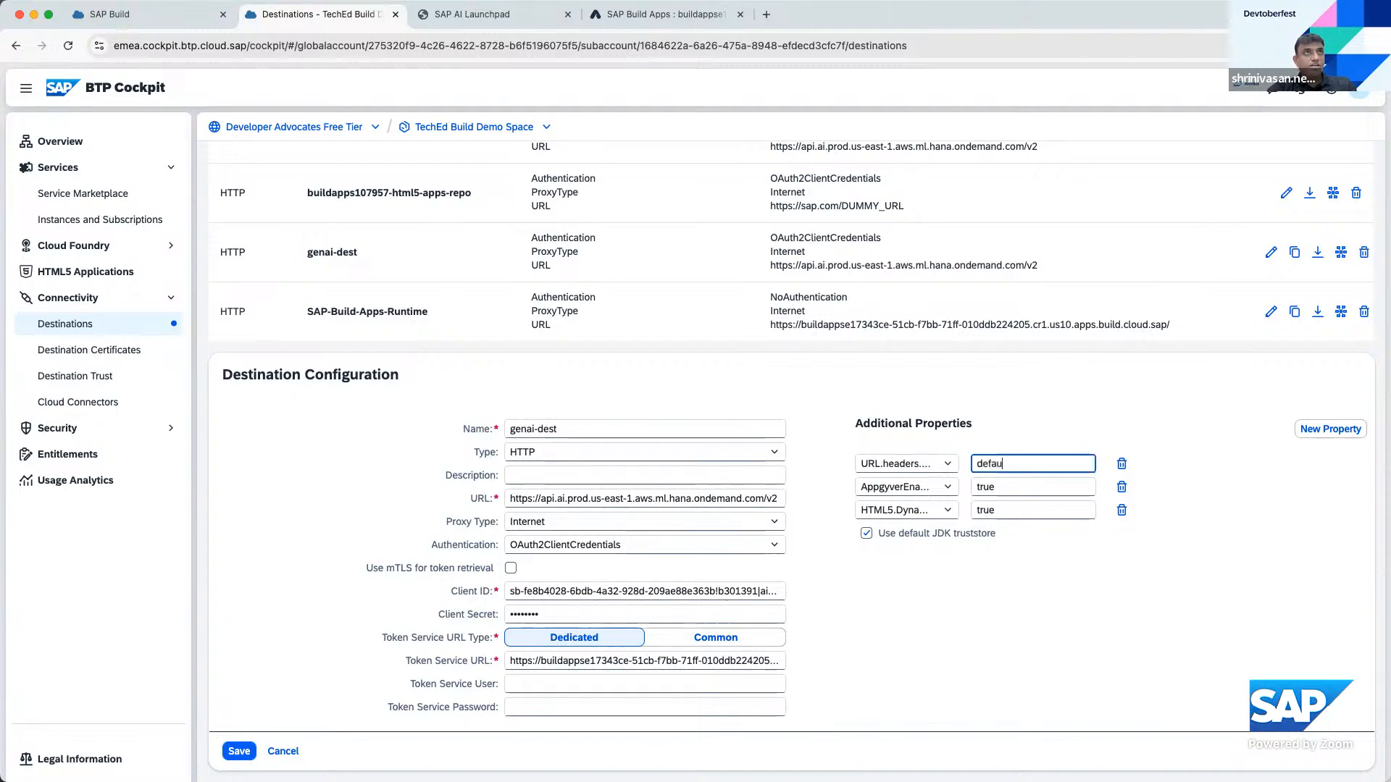
{"action": "type", "text": "lt"}
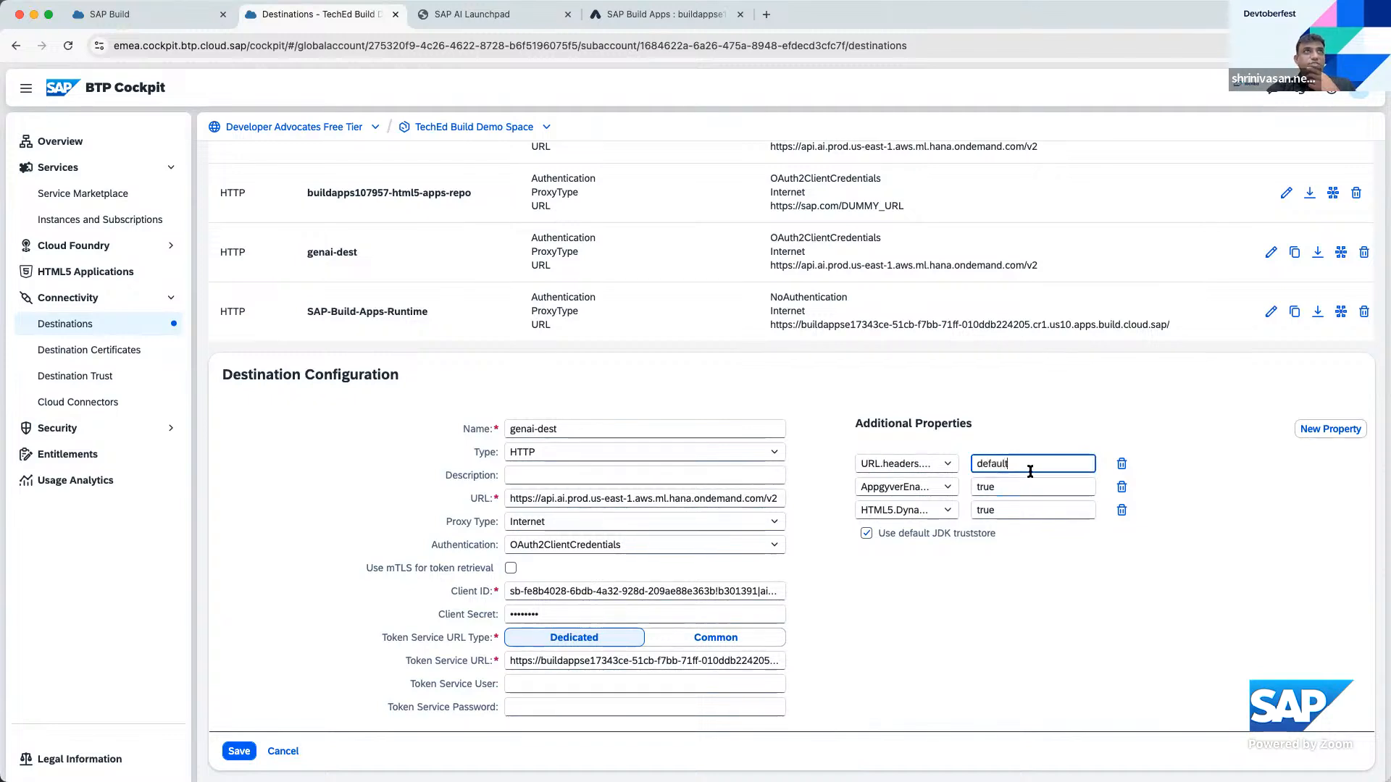
Add the additional property URL.headers.Content-Type with the value application/json and save the genai-dest destination
{"action": "left_click", "coordinate": [1338, 433]}
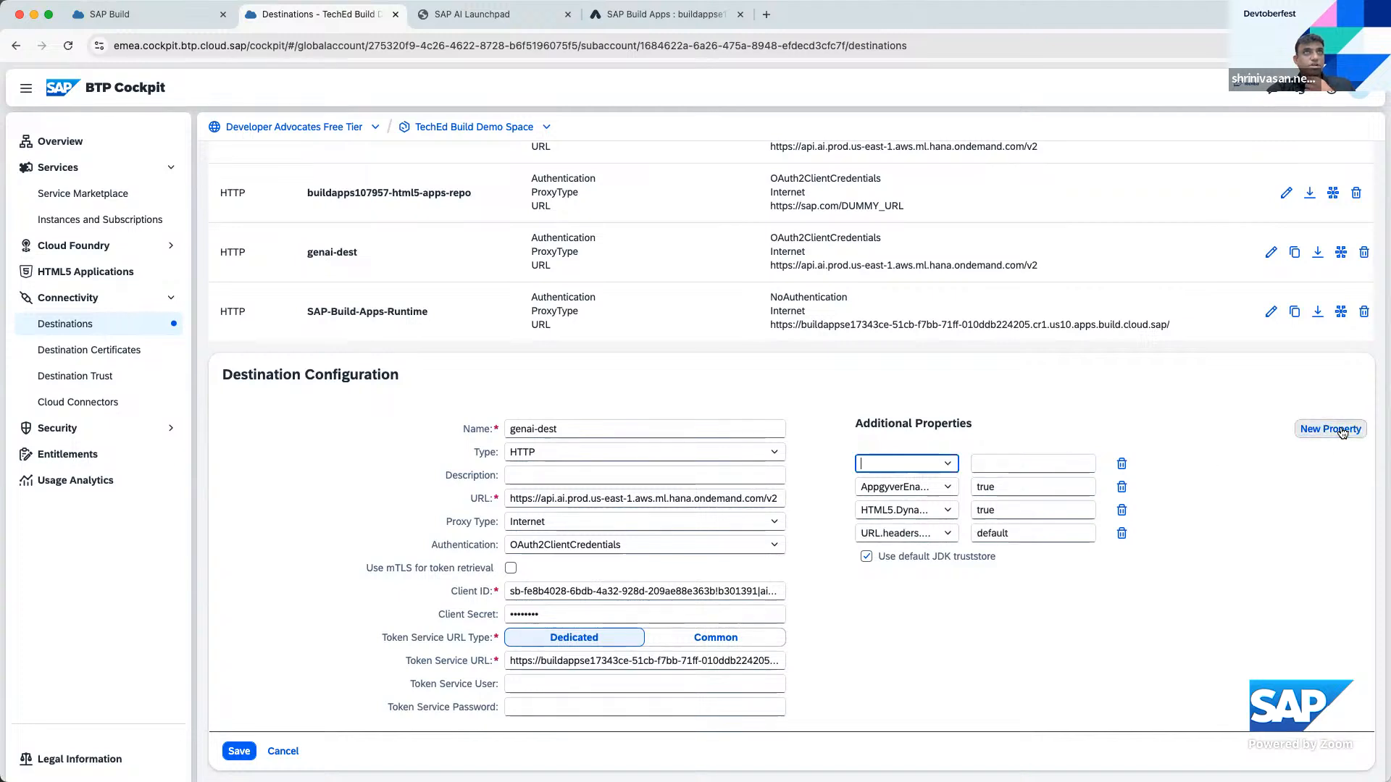
{"action": "key", "text": "super+Tab"}
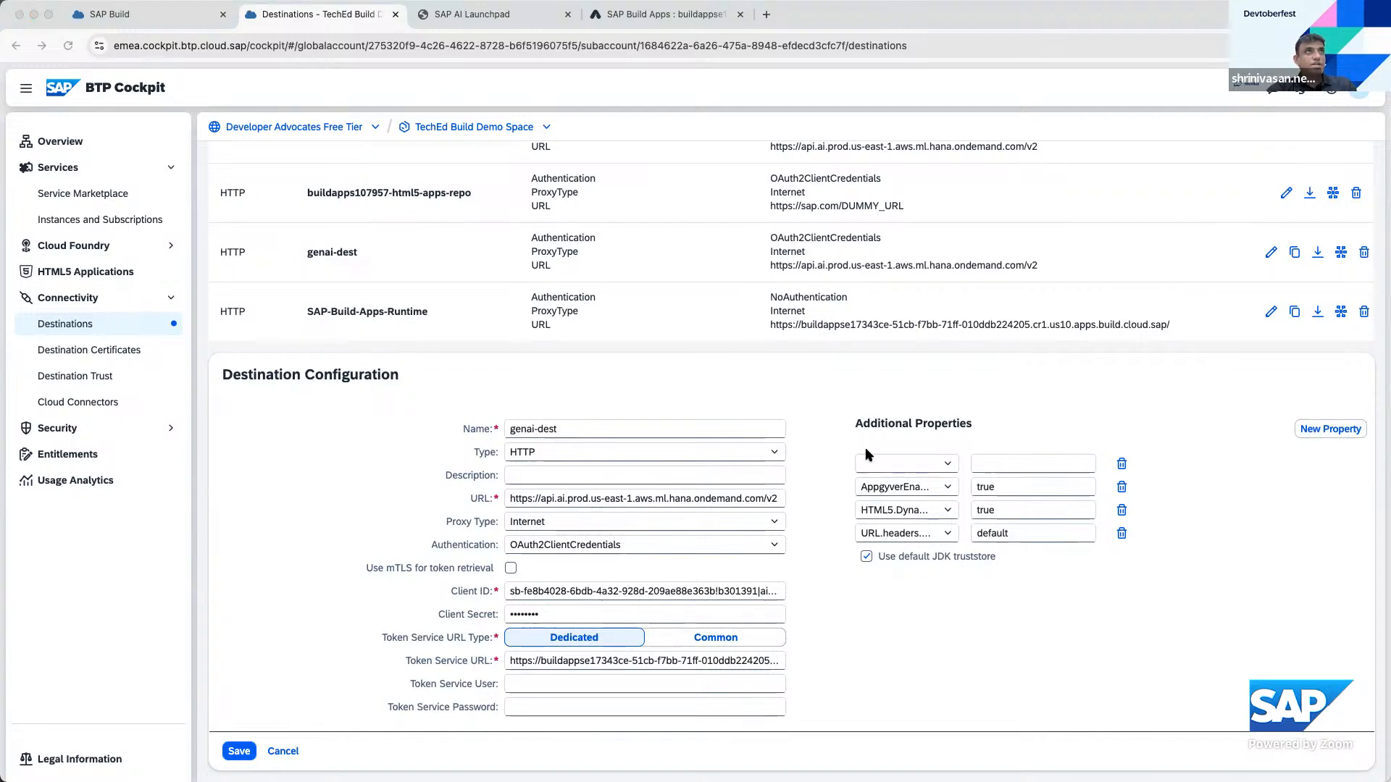
{"action": "left_click", "coordinate": [878, 465]}
{"action": "type", "text": "URL.headers.Content-Type"}
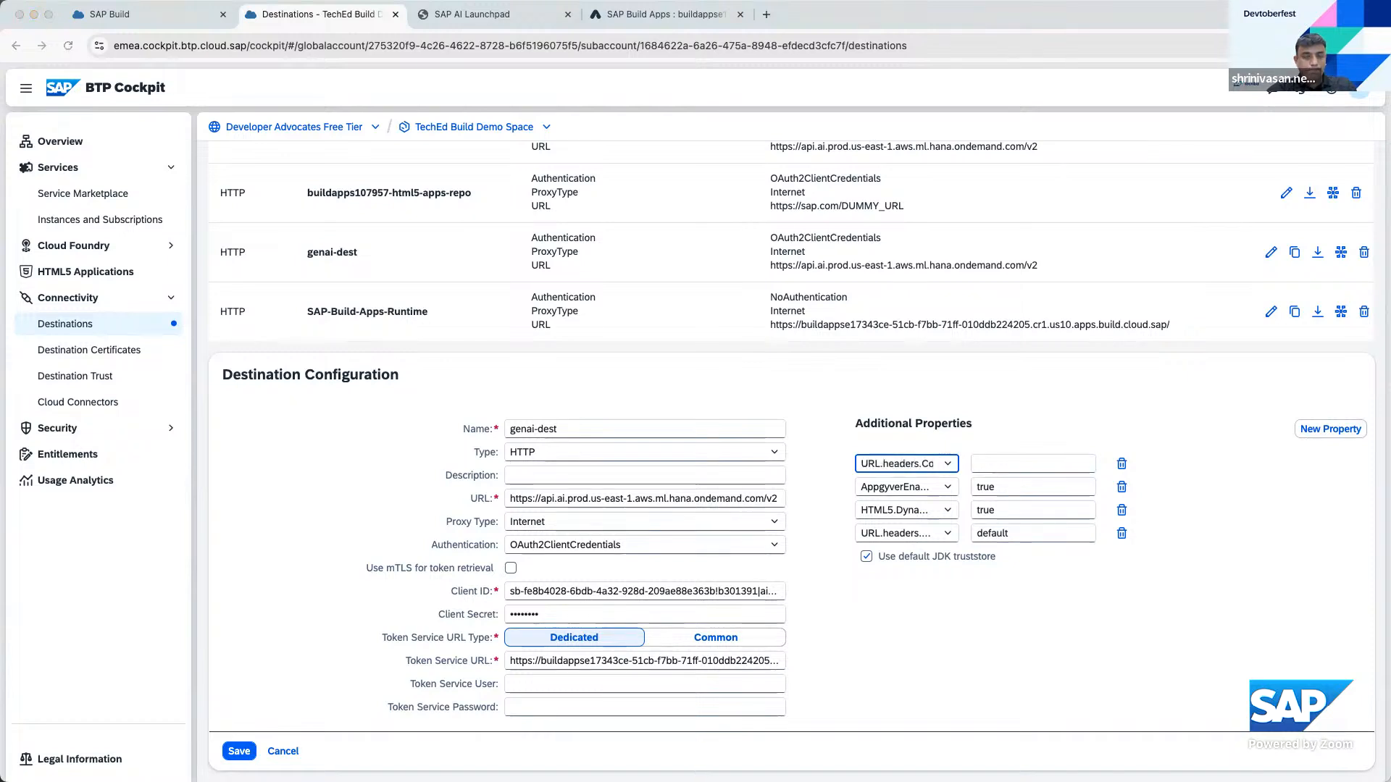
{"action": "left_click", "coordinate": [1052, 462]}
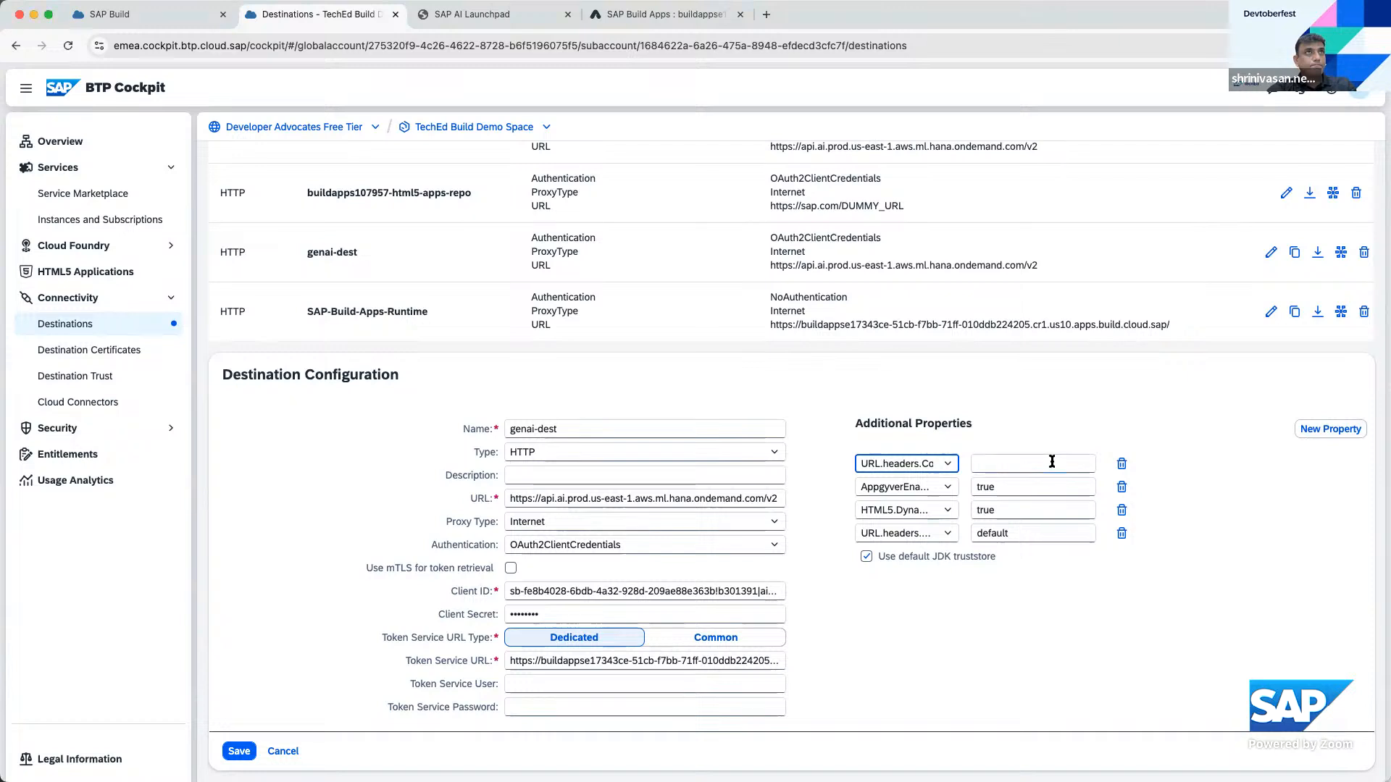
{"action": "left_click", "coordinate": [1051, 462]}
{"action": "type", "text": "application/json"}
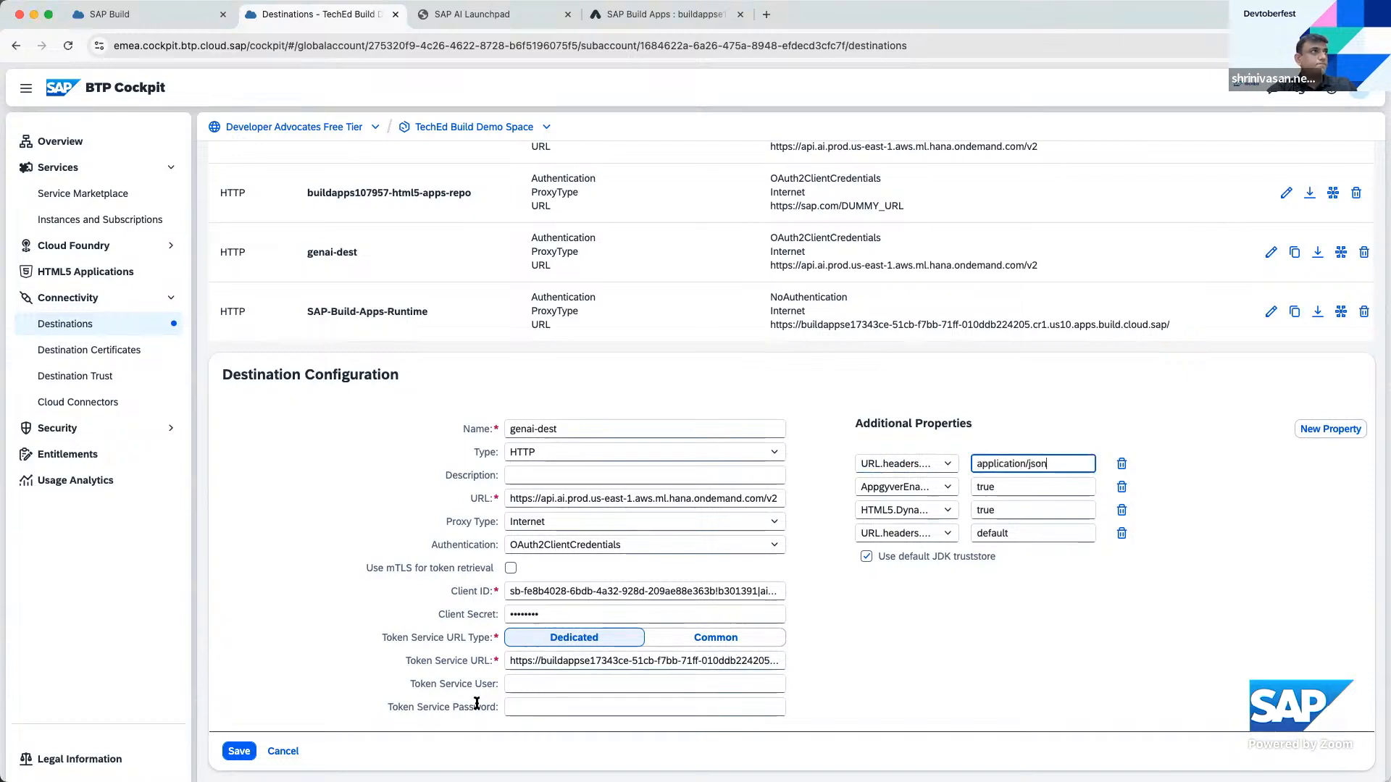
{"action": "left_click", "coordinate": [239, 751]}
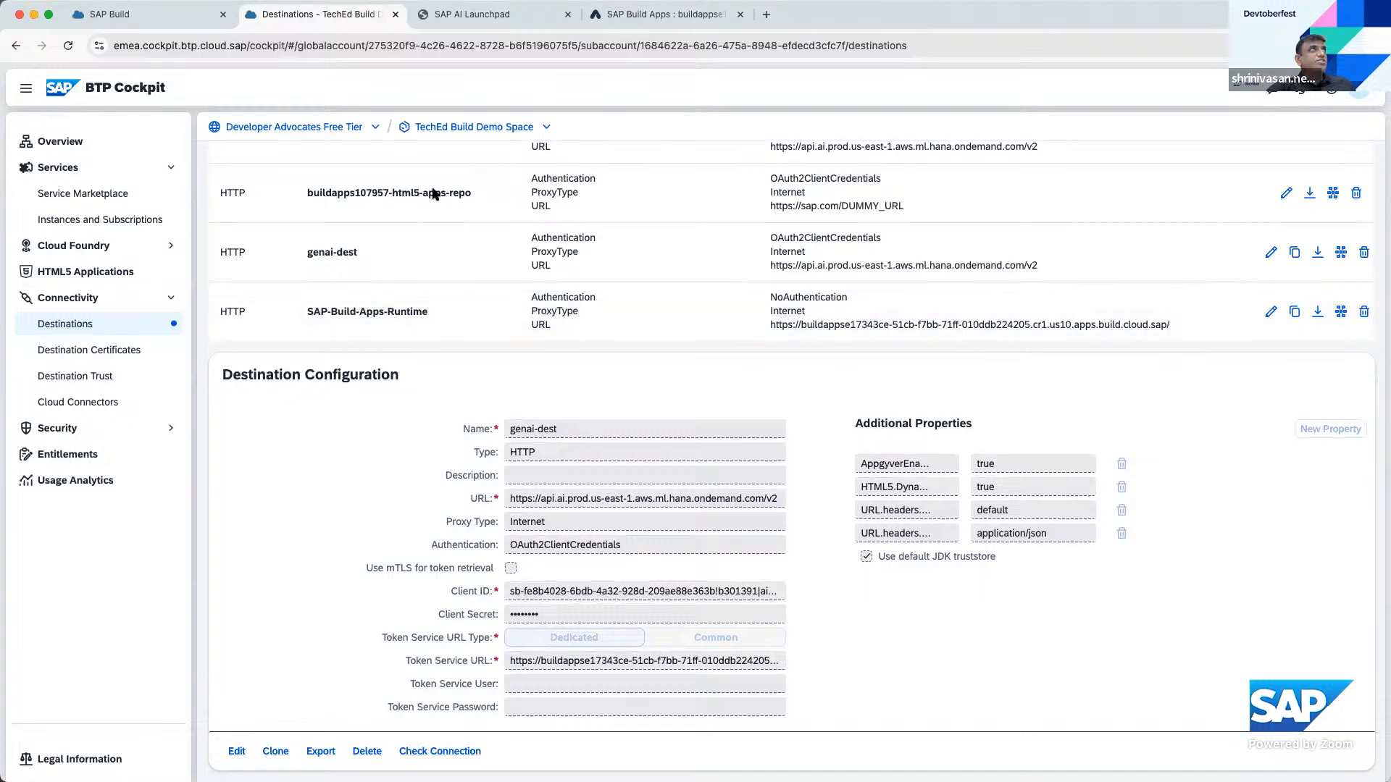
Switch to SAP AI Launchpad, refresh the deployment's details and copy its deployment URL
{"action": "left_click", "coordinate": [483, 24]}
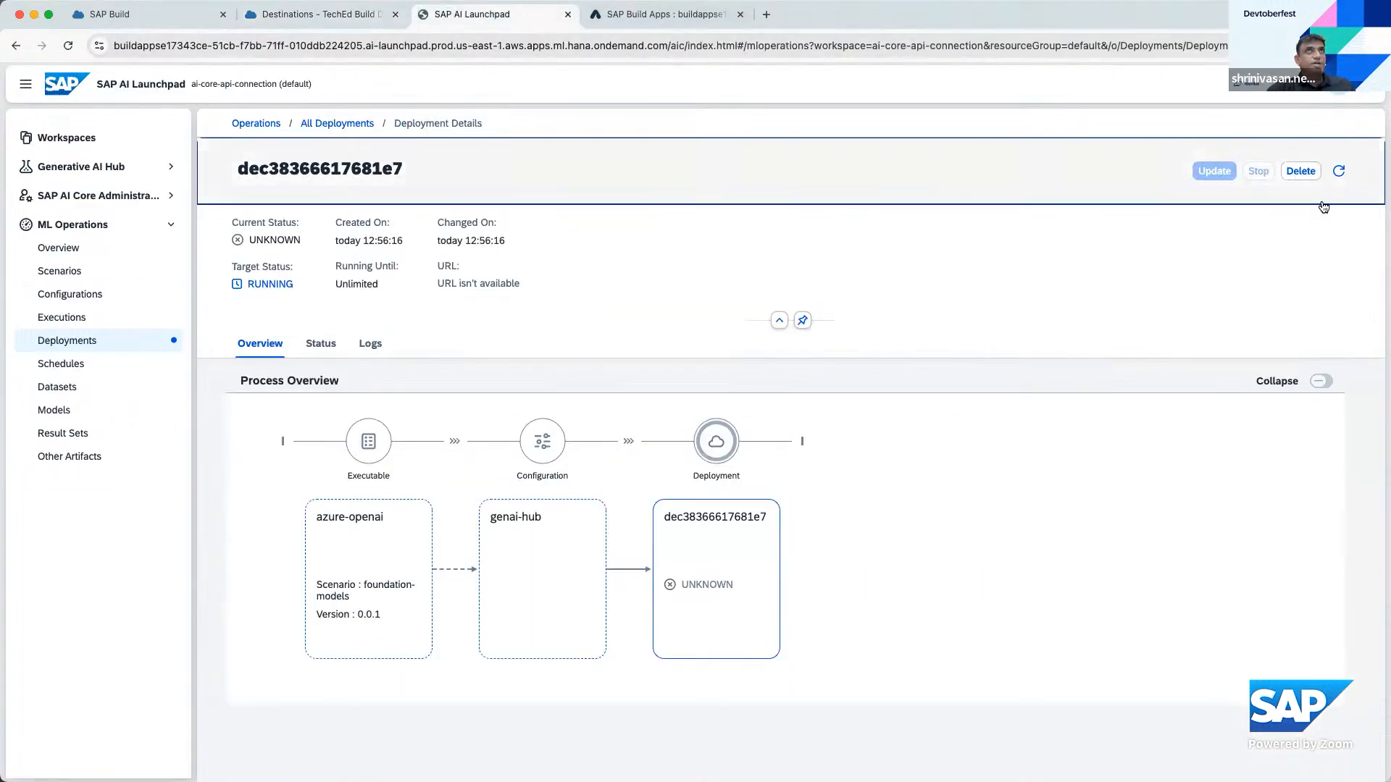
{"action": "left_click", "coordinate": [1340, 173]}
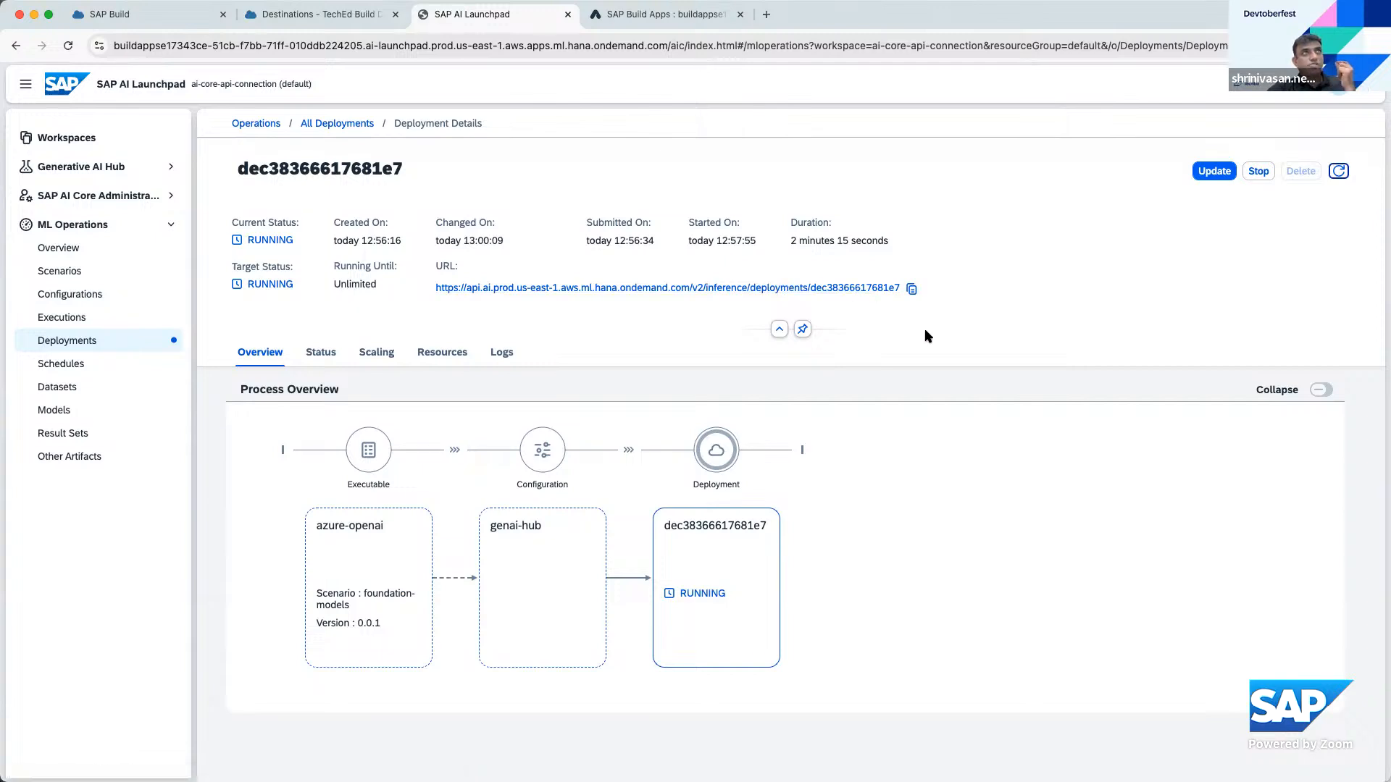
{"action": "left_click", "coordinate": [911, 289]}
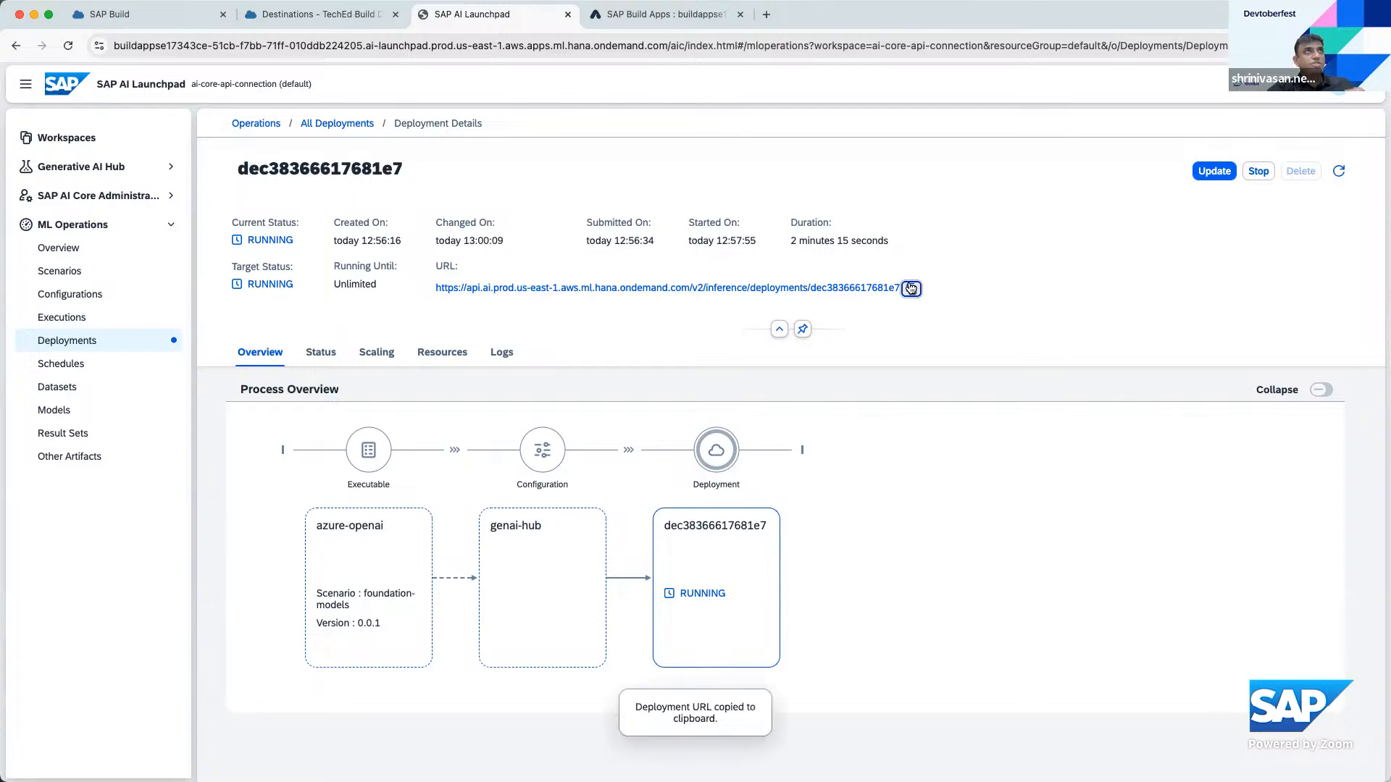
Paste the deployment URL into the empty note in Notes and split it after /v2/, leaving a blank line before the inference/deployments path
{"action": "key", "text": "super+Tab"}
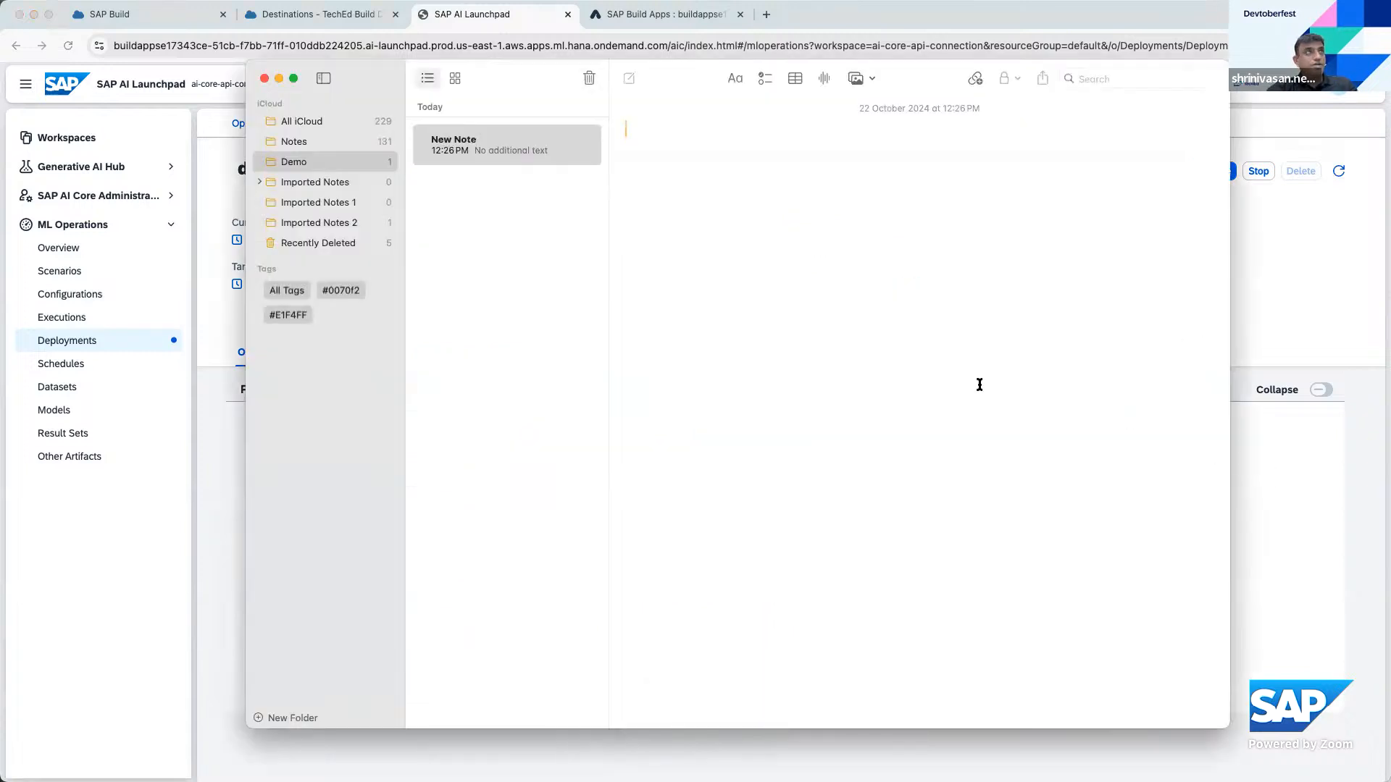
{"action": "key", "text": "super+v"}
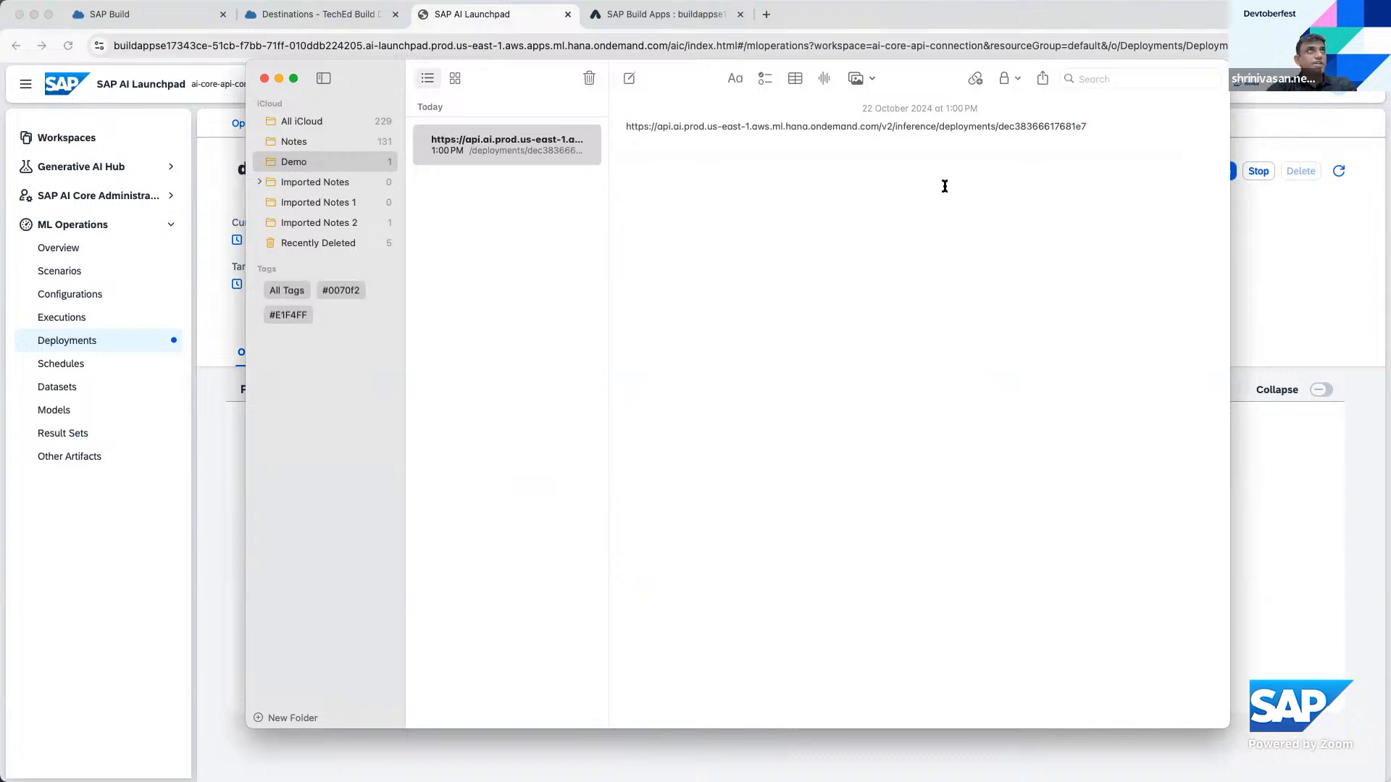
{"action": "left_click", "coordinate": [895, 126]}
{"action": "type", "text": "i"}
{"action": "key", "text": "BackSpace"}
{"action": "key", "text": "Return"}
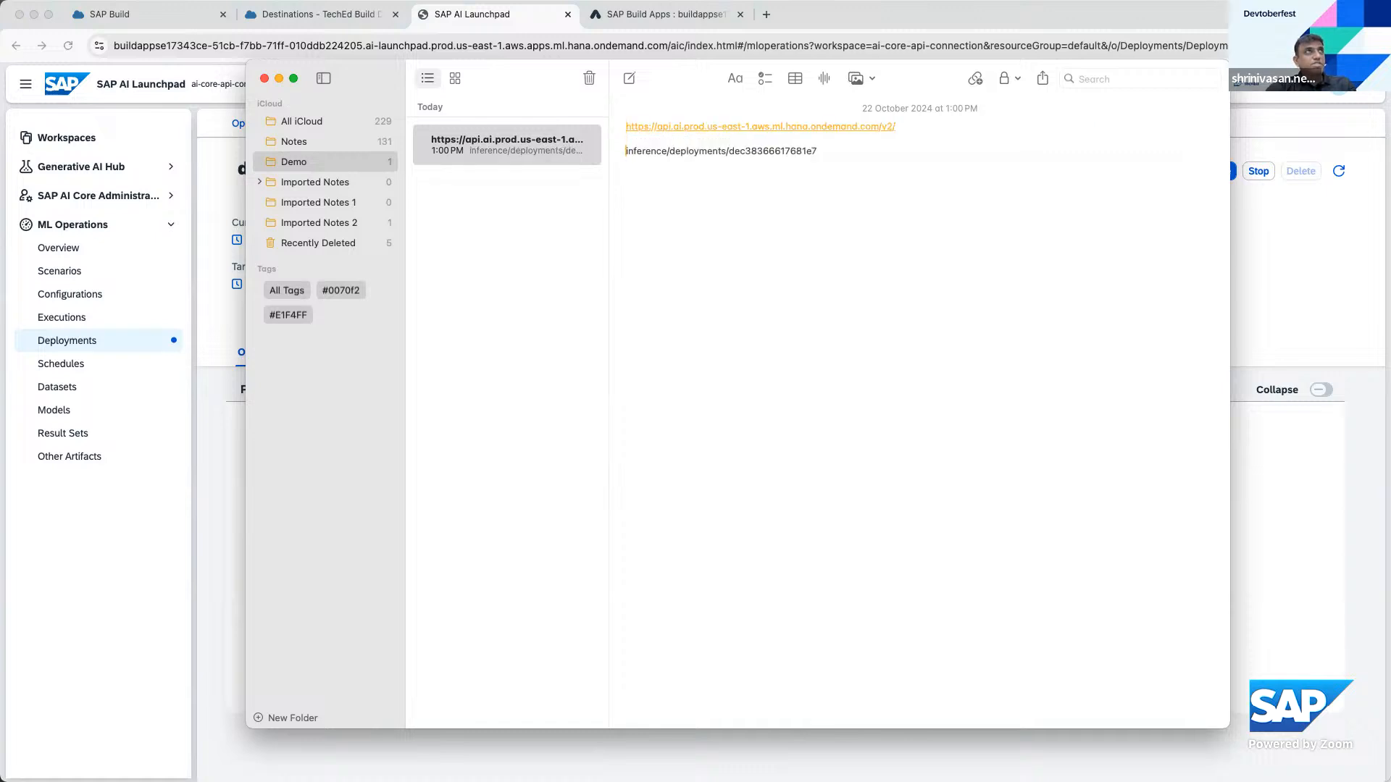
{"action": "key", "text": "Return"}
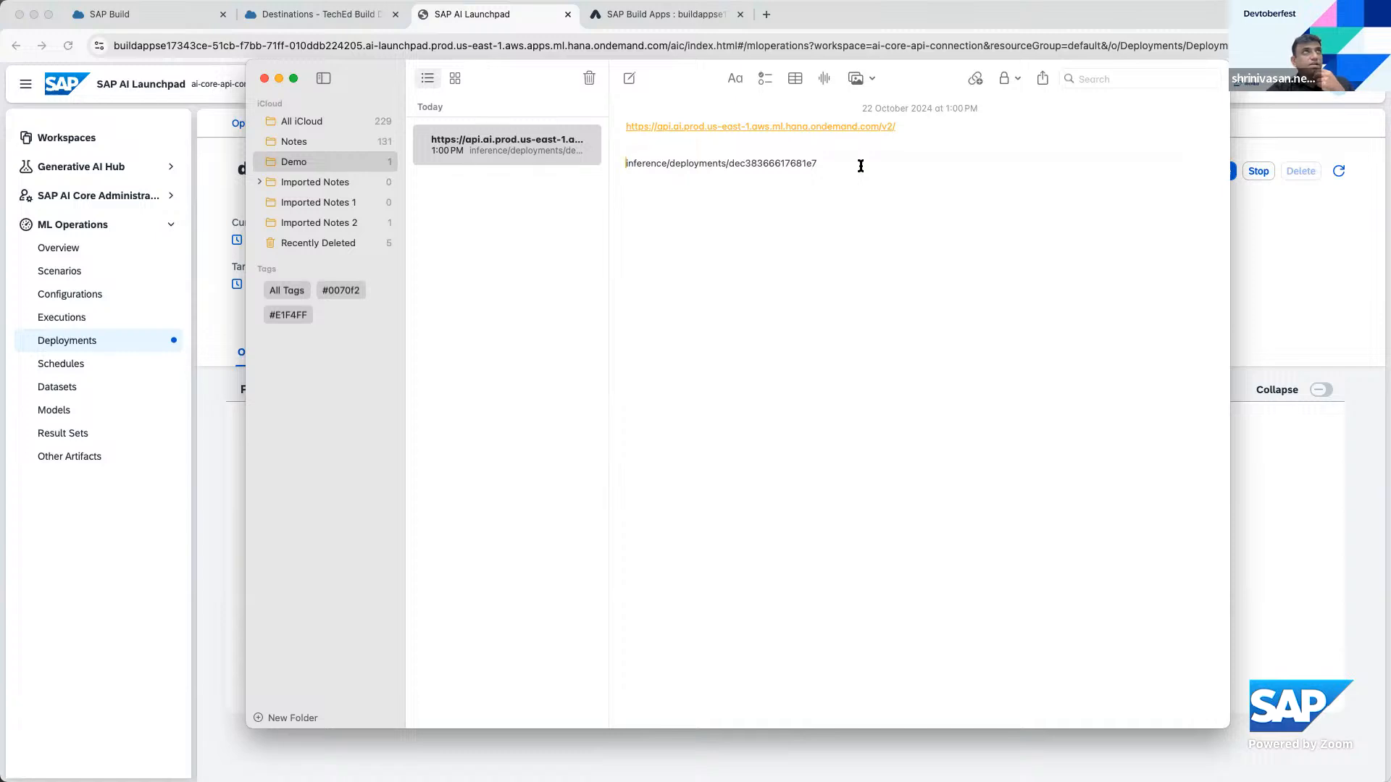
Switch to the Chatbot Demo project in SAP Build Apps
{"action": "key", "text": "super+Tab"}
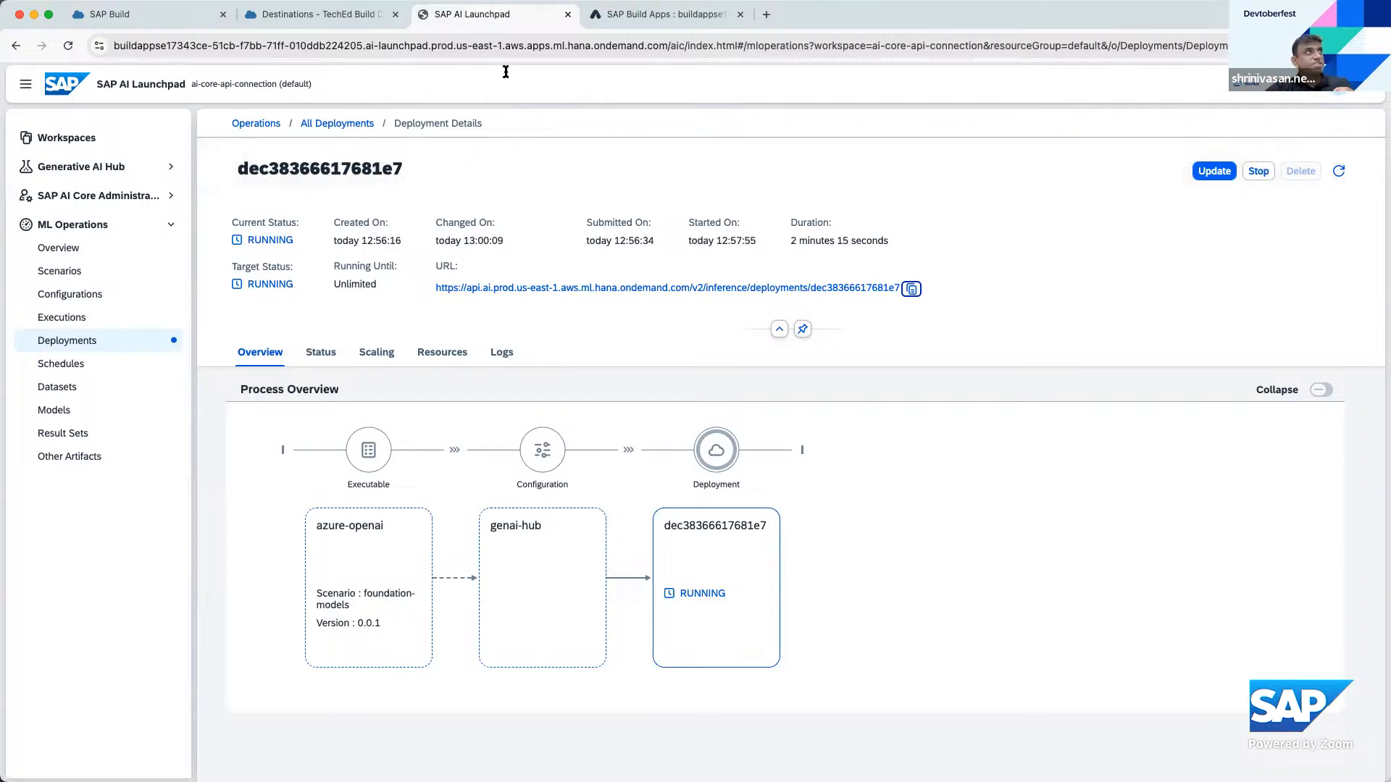
{"action": "left_click", "coordinate": [661, 24]}
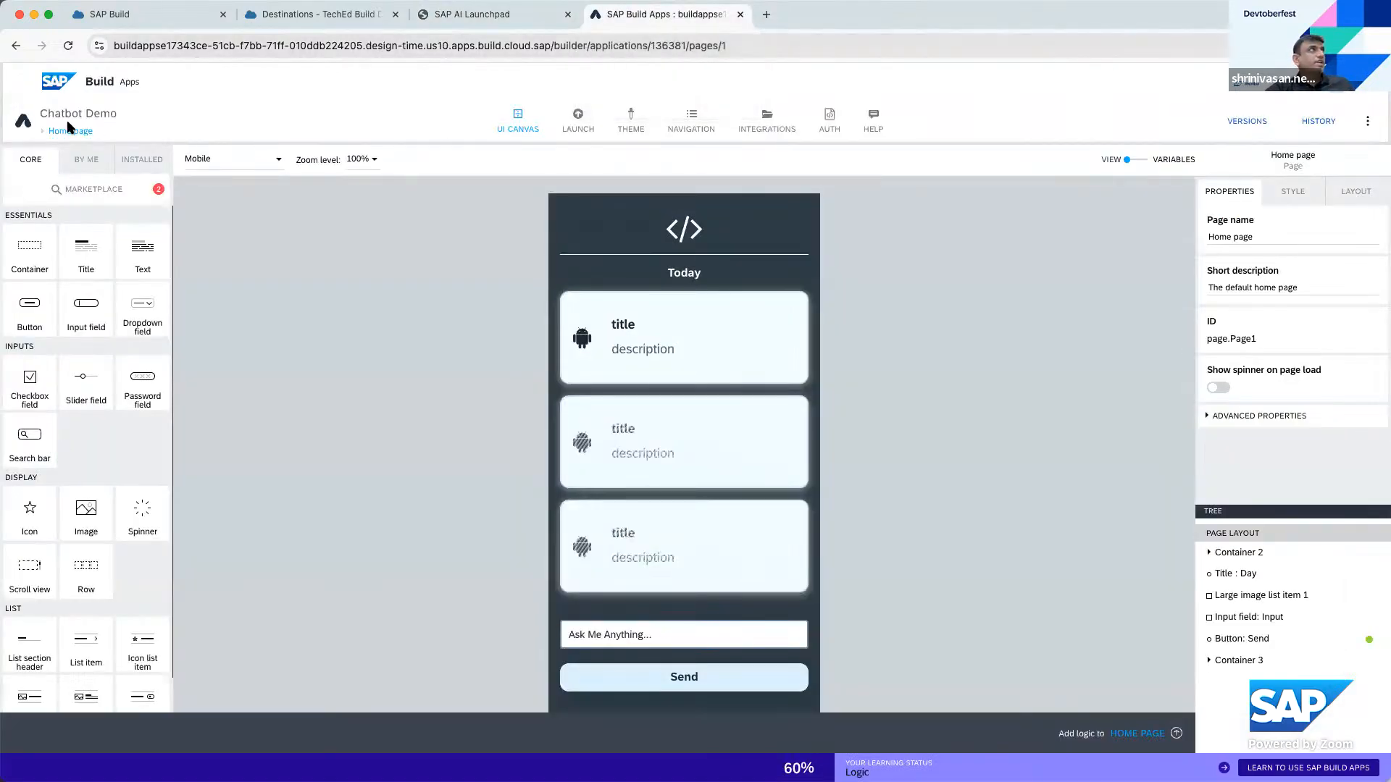
Create a new SAP Build Apps web and mobile application project named GenAI-Chatbot from the SAP Build lobby
{"action": "left_click", "coordinate": [142, 13]}
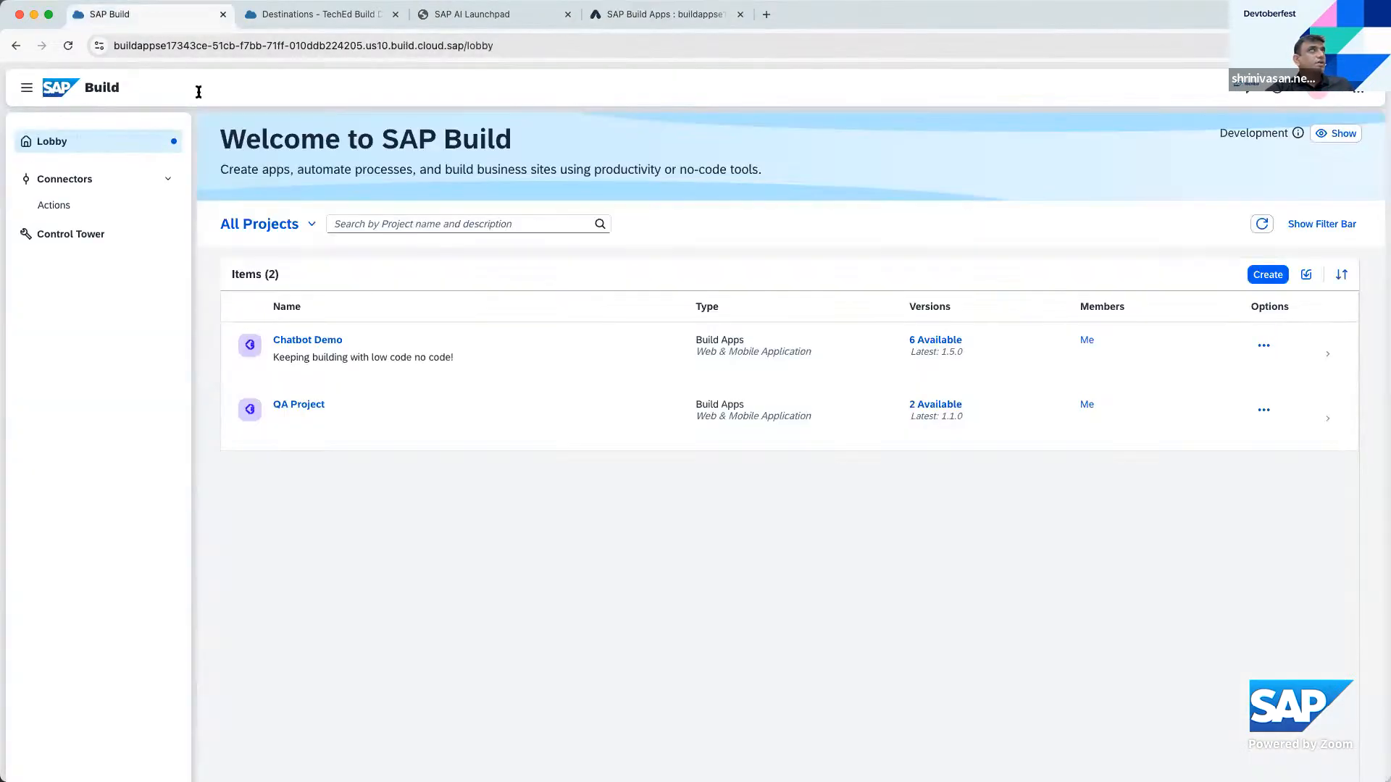
{"action": "left_click", "coordinate": [1268, 274]}
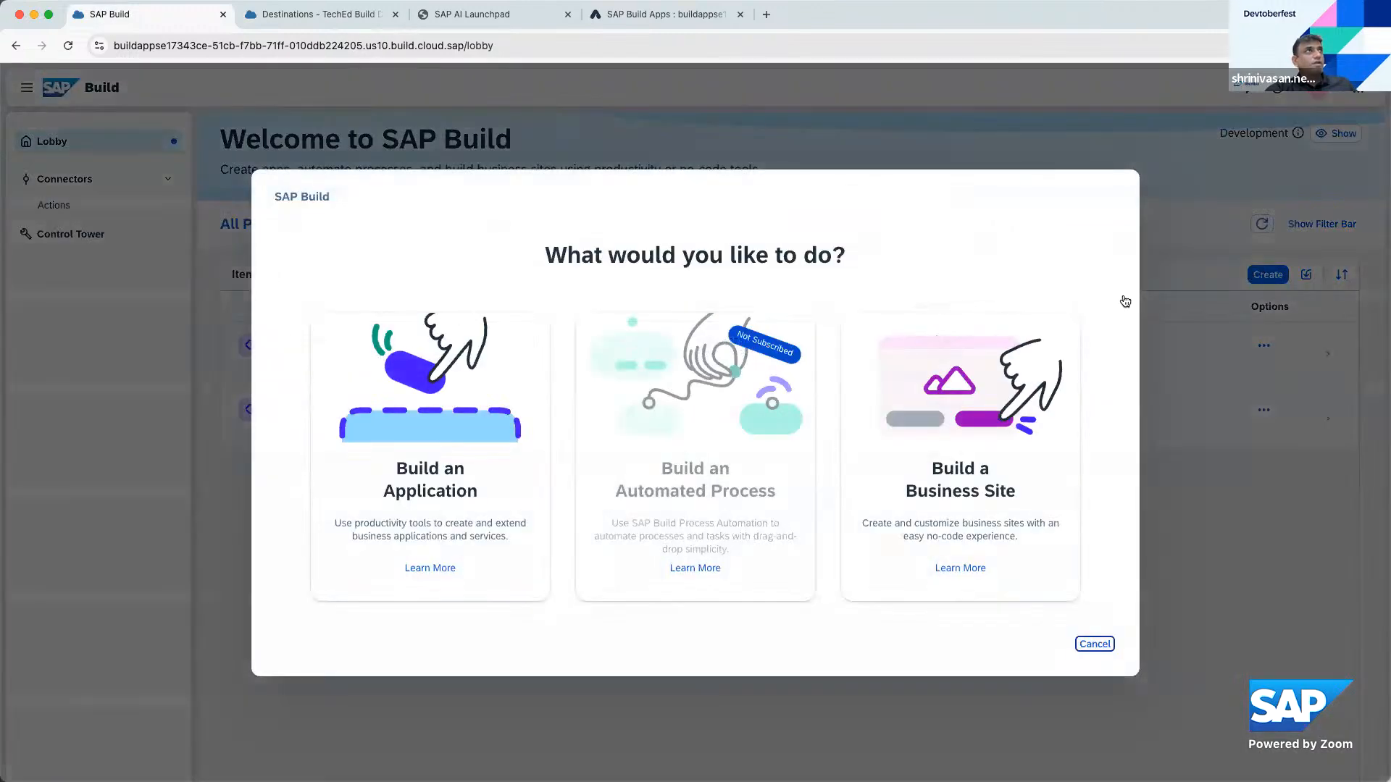
{"action": "left_click", "coordinate": [402, 489]}
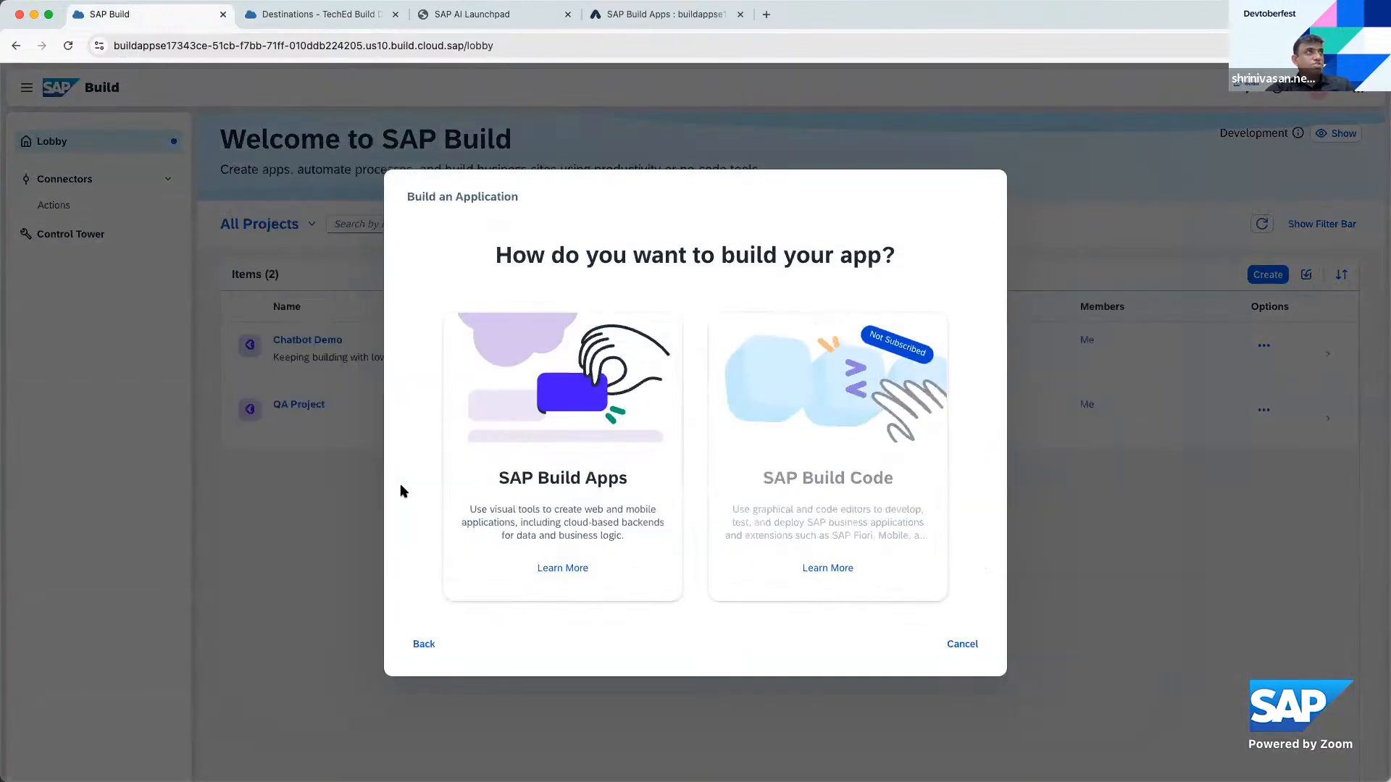
{"action": "left_click", "coordinate": [622, 462]}
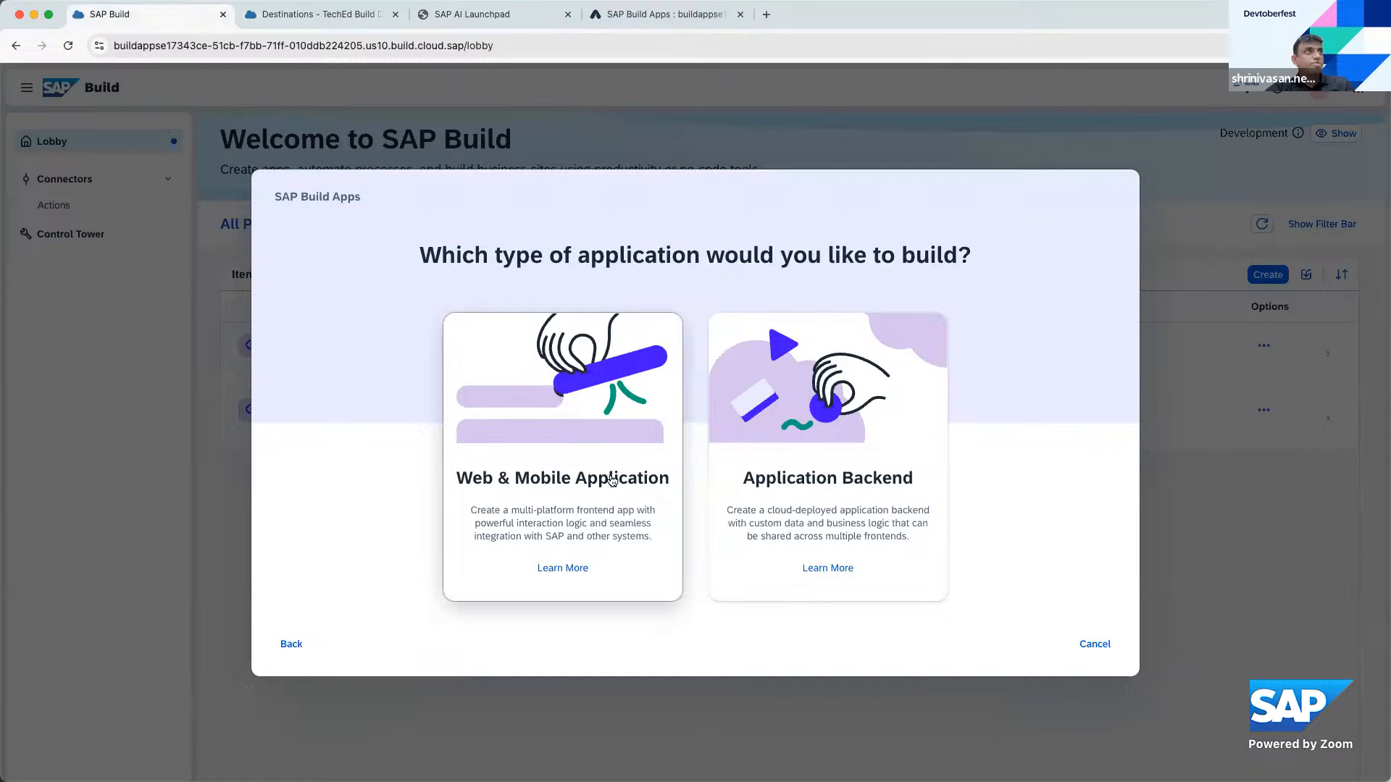
{"action": "left_click", "coordinate": [607, 484]}
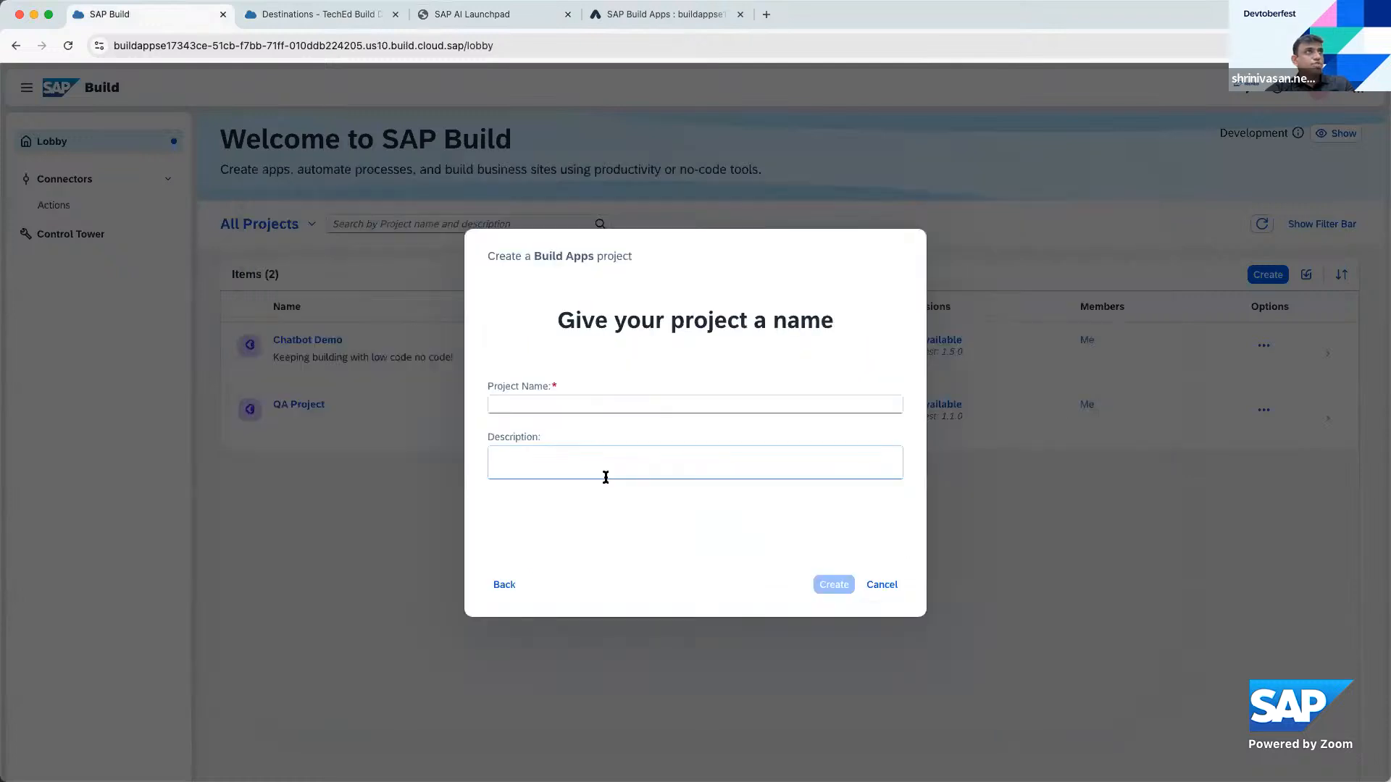
{"action": "left_click", "coordinate": [597, 402]}
{"action": "type", "text": "GenAI-Chatbot"}
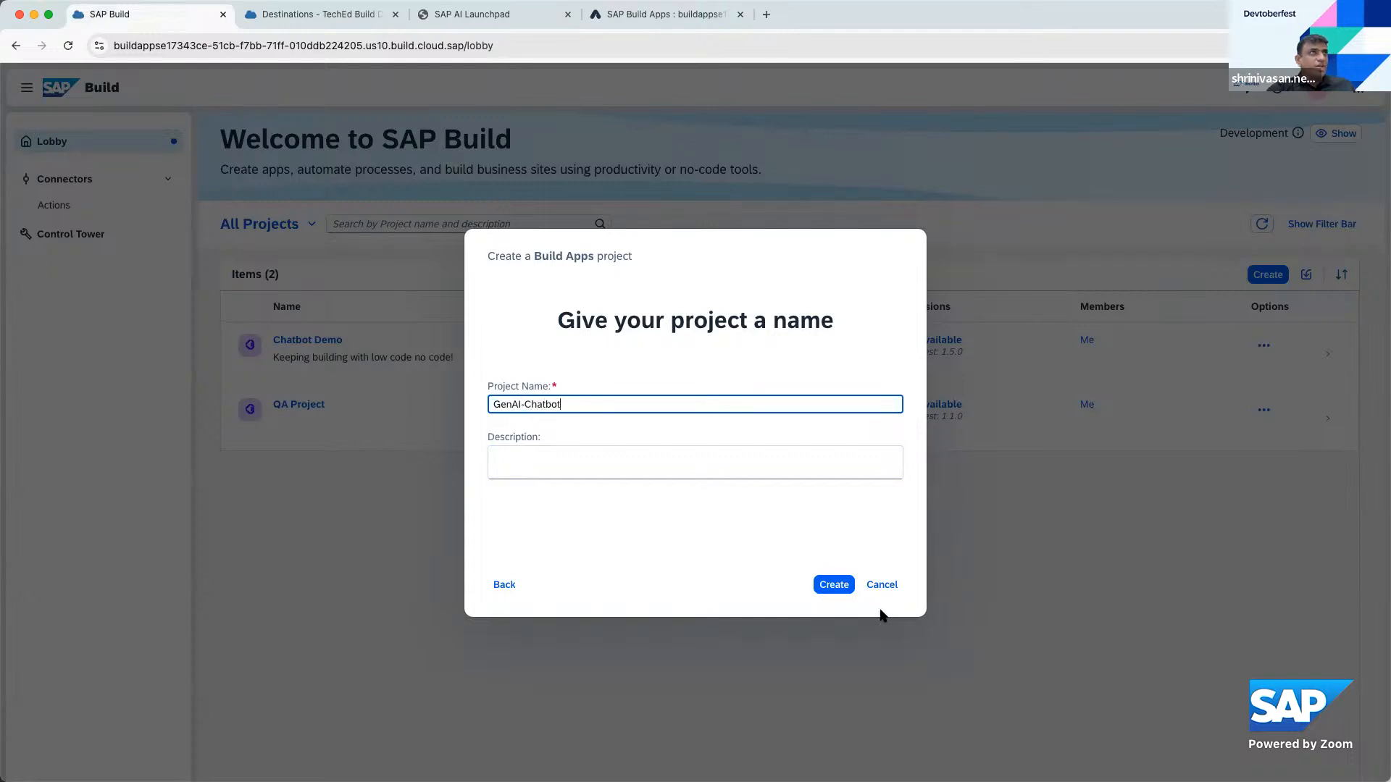
{"action": "left_click", "coordinate": [842, 587]}
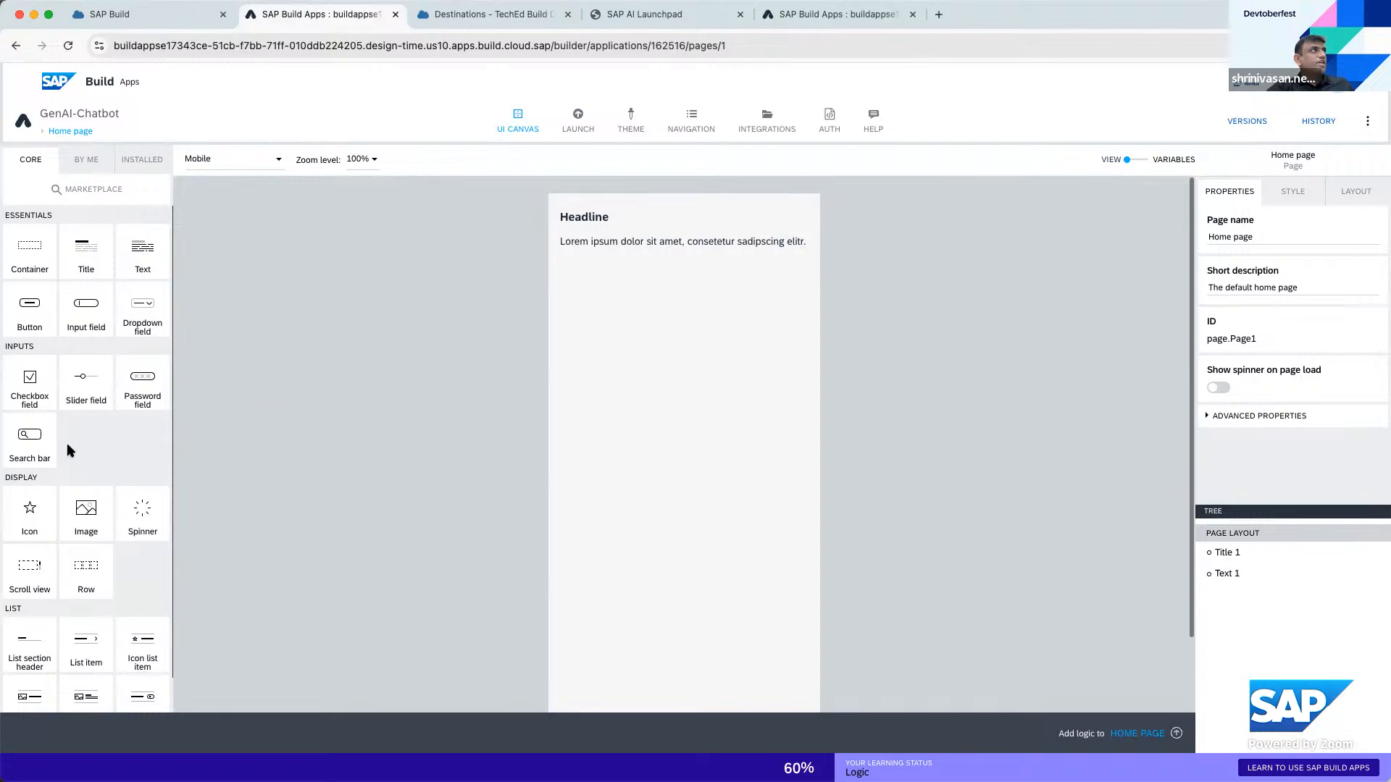
Remove the default text and headline title components from the home page
{"action": "scroll", "coordinate": [68, 451], "scroll_direction": "down", "scroll_amount": 2}
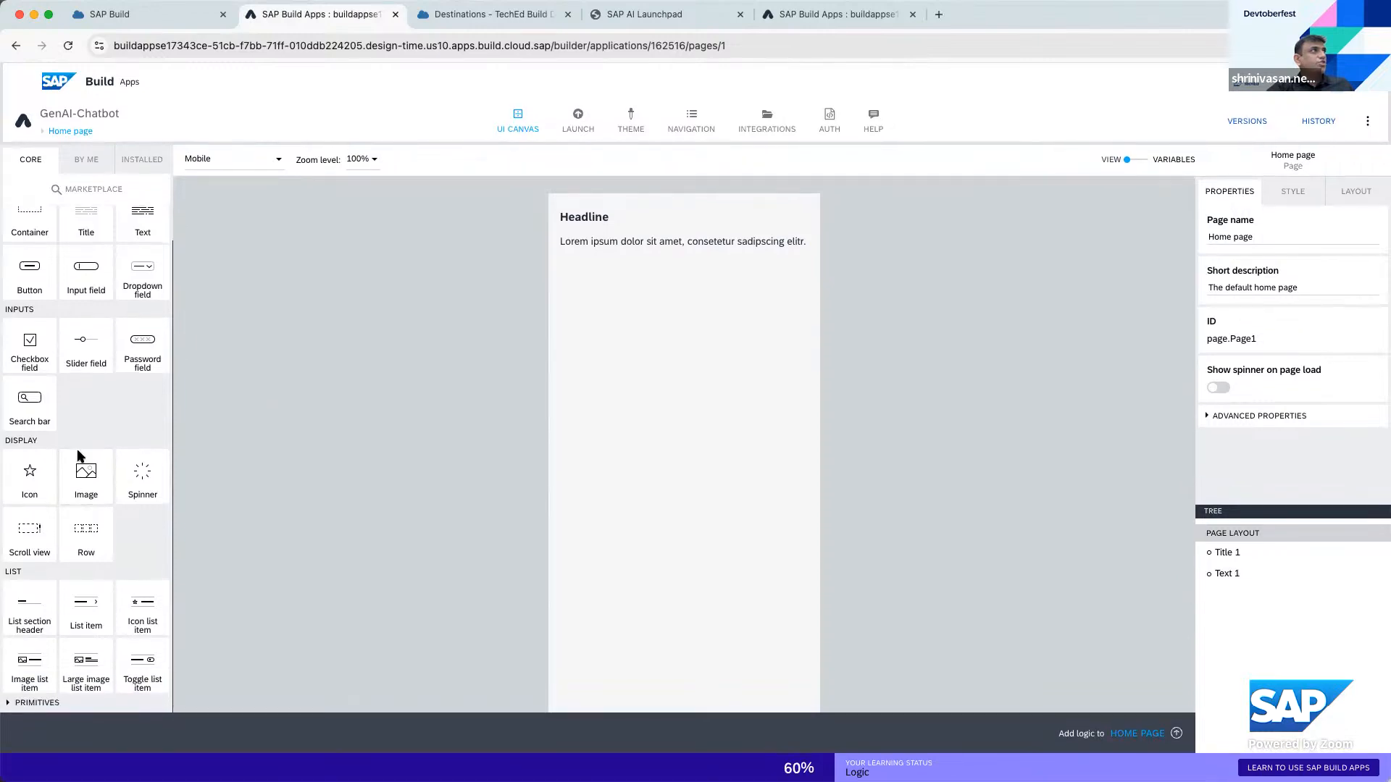
{"action": "scroll", "coordinate": [82, 408], "scroll_direction": "up", "scroll_amount": 2}
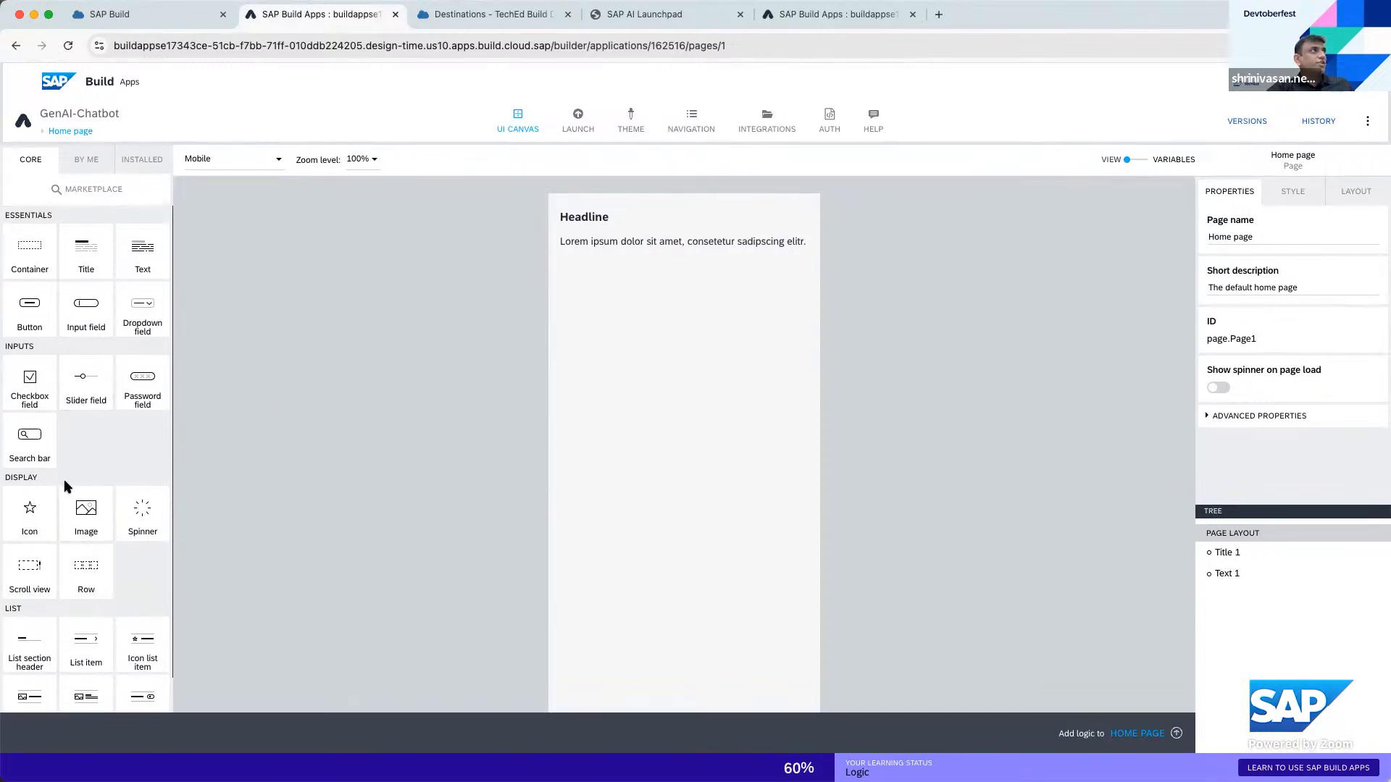
{"action": "scroll", "coordinate": [65, 485], "scroll_direction": "down", "scroll_amount": 2}
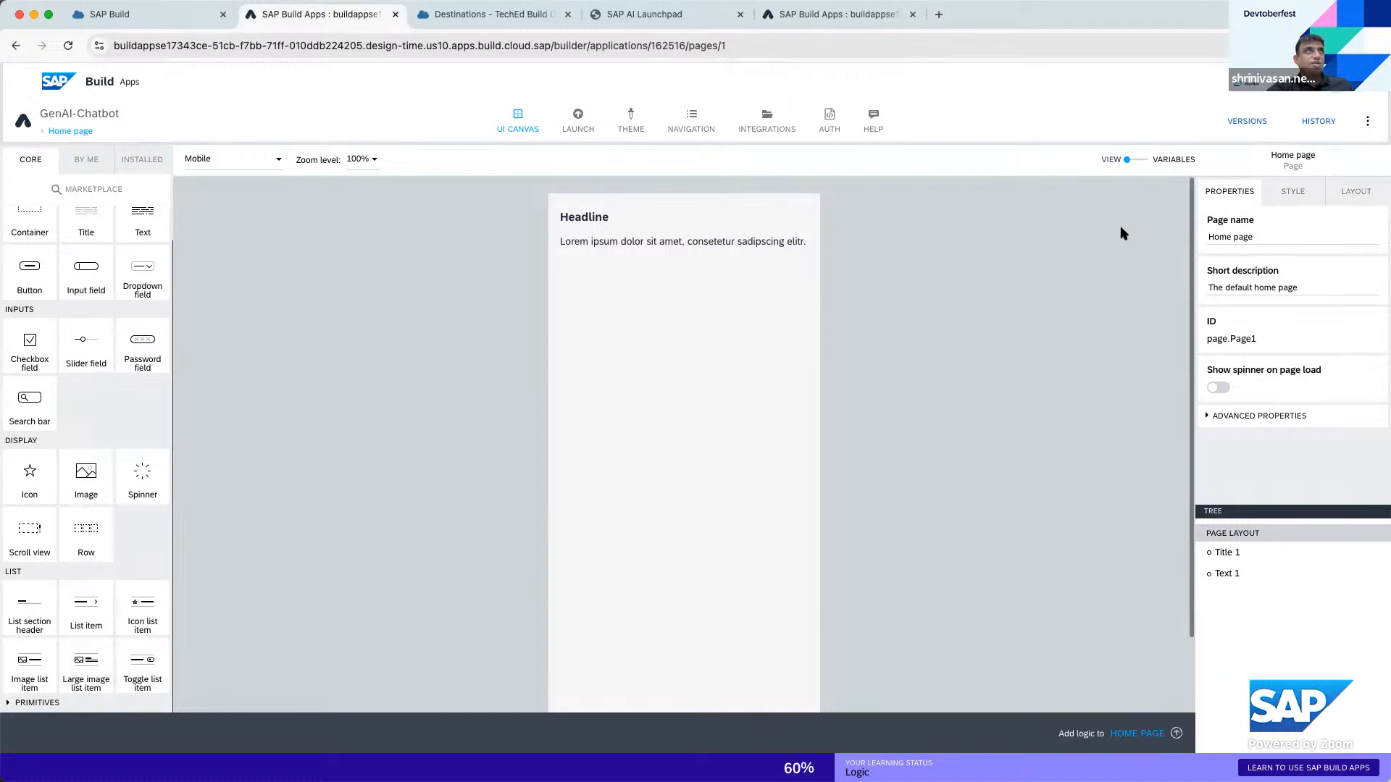
{"action": "left_click", "coordinate": [800, 242]}
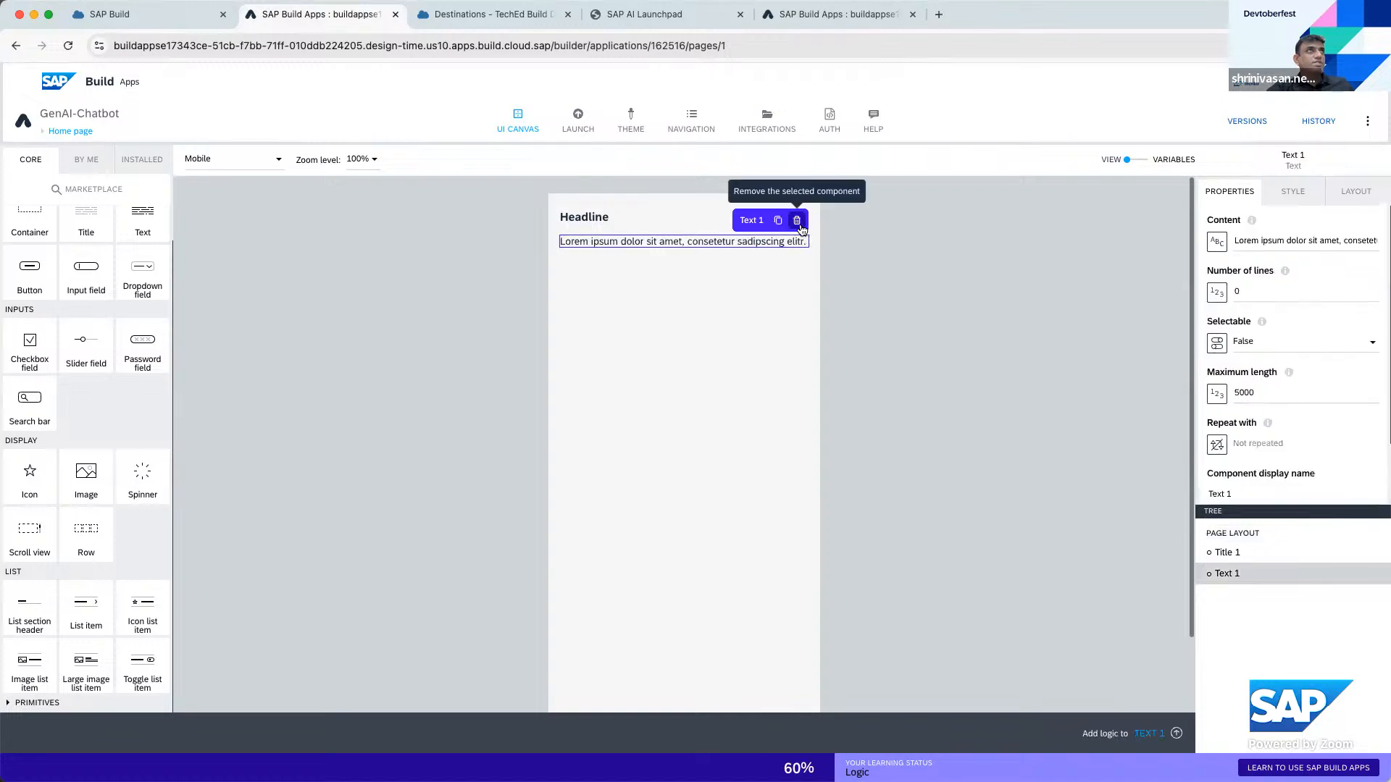
{"action": "left_click", "coordinate": [796, 221]}
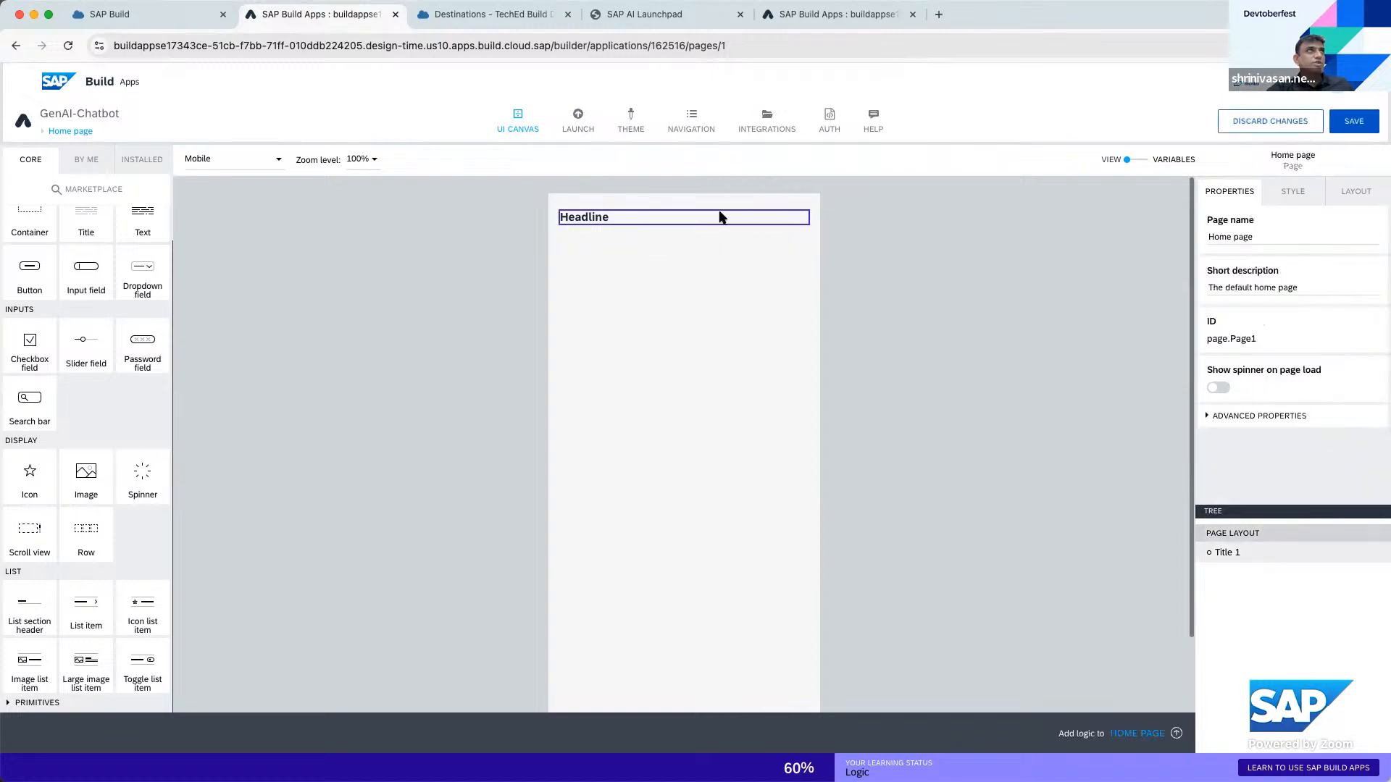
{"action": "left_click", "coordinate": [768, 219]}
{"action": "left_click", "coordinate": [797, 238]}
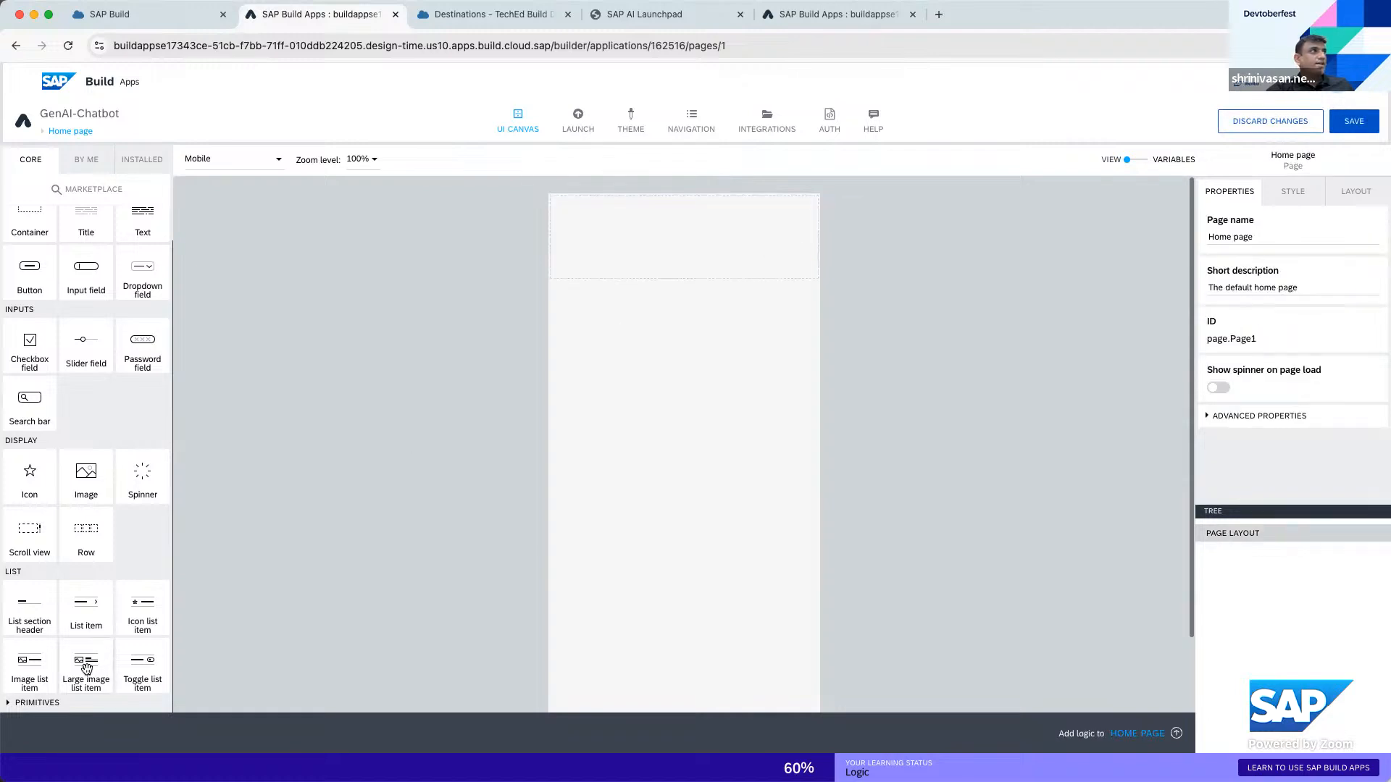
Add a large image list item to the home page and replace its image with an icon in the component template
{"action": "left_click_drag", "start_coordinate": [86, 667], "coordinate": [679, 504]}
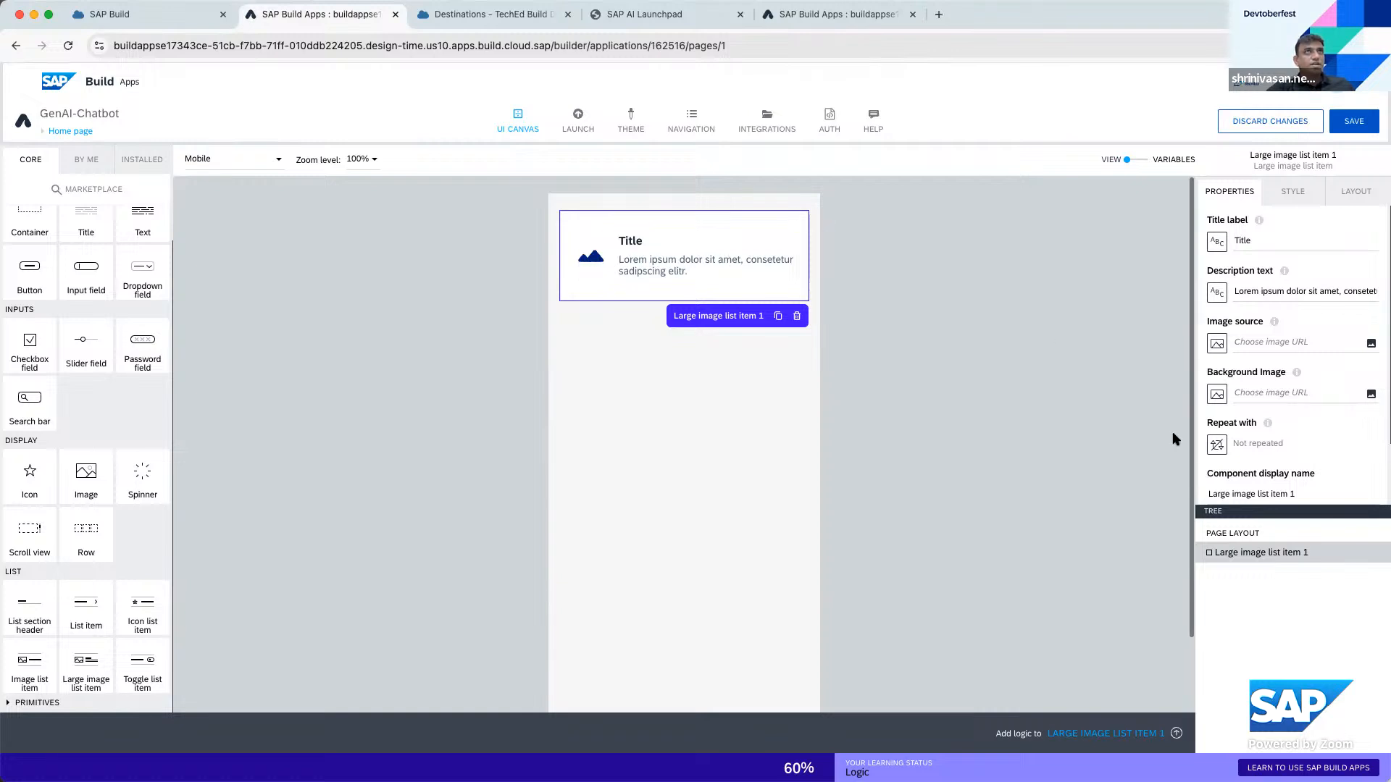
{"action": "scroll", "coordinate": [1329, 471], "scroll_direction": "down", "scroll_amount": 2}
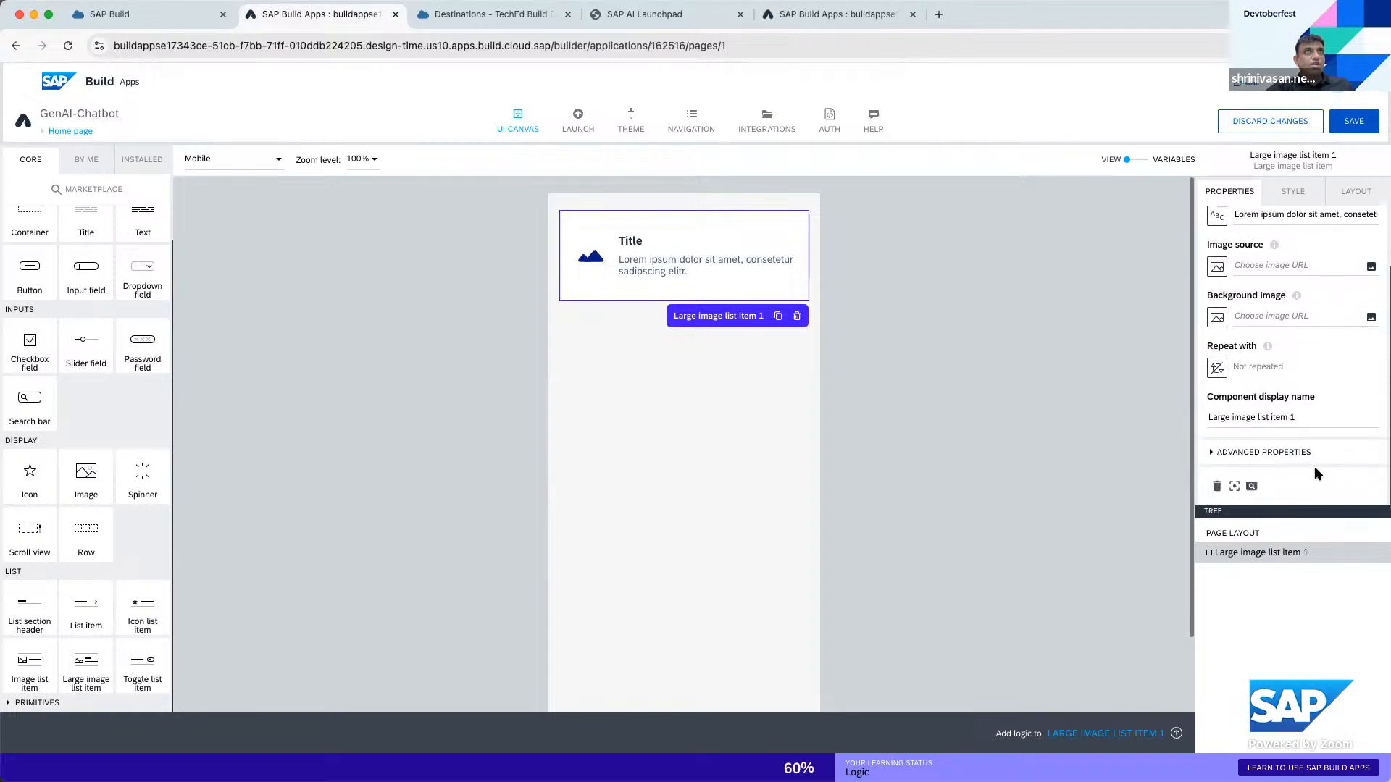
{"action": "left_click", "coordinate": [1234, 488]}
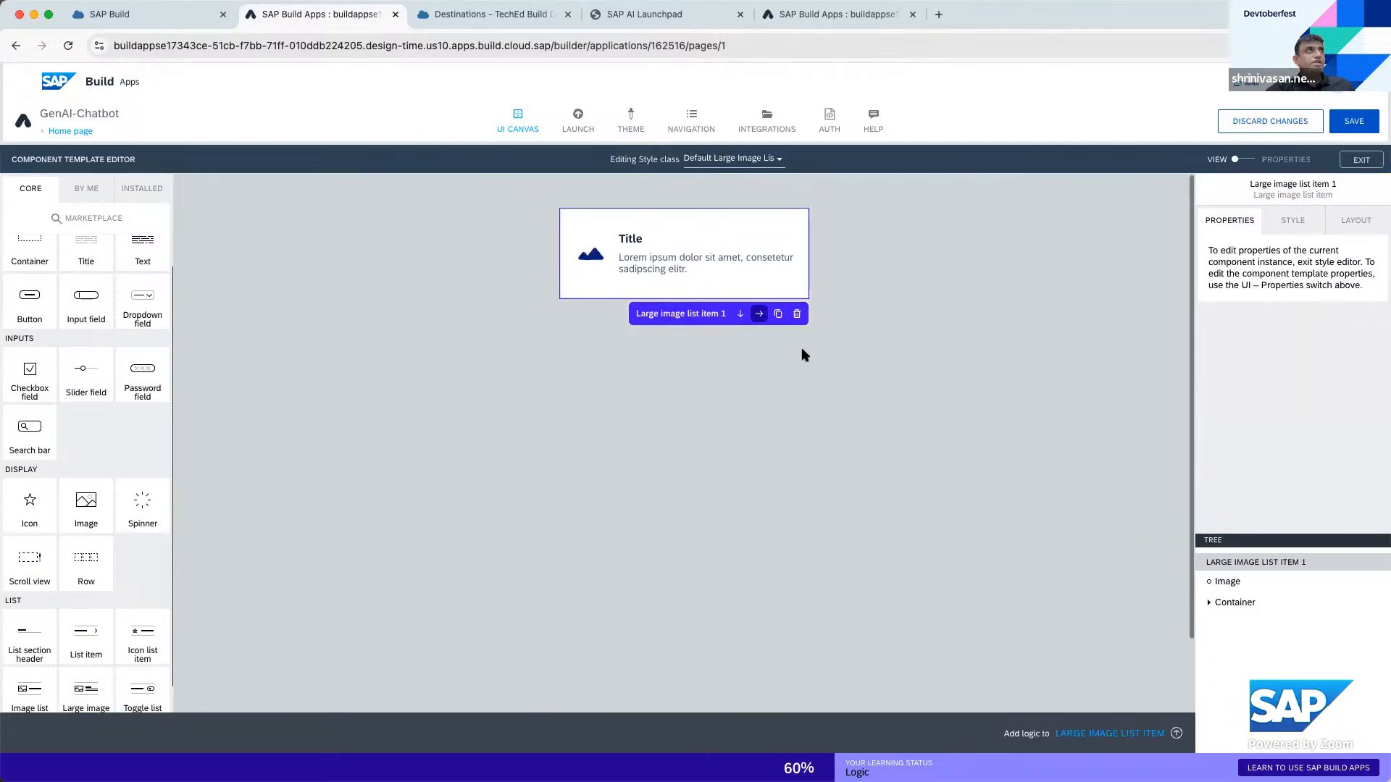
{"action": "left_click", "coordinate": [593, 246]}
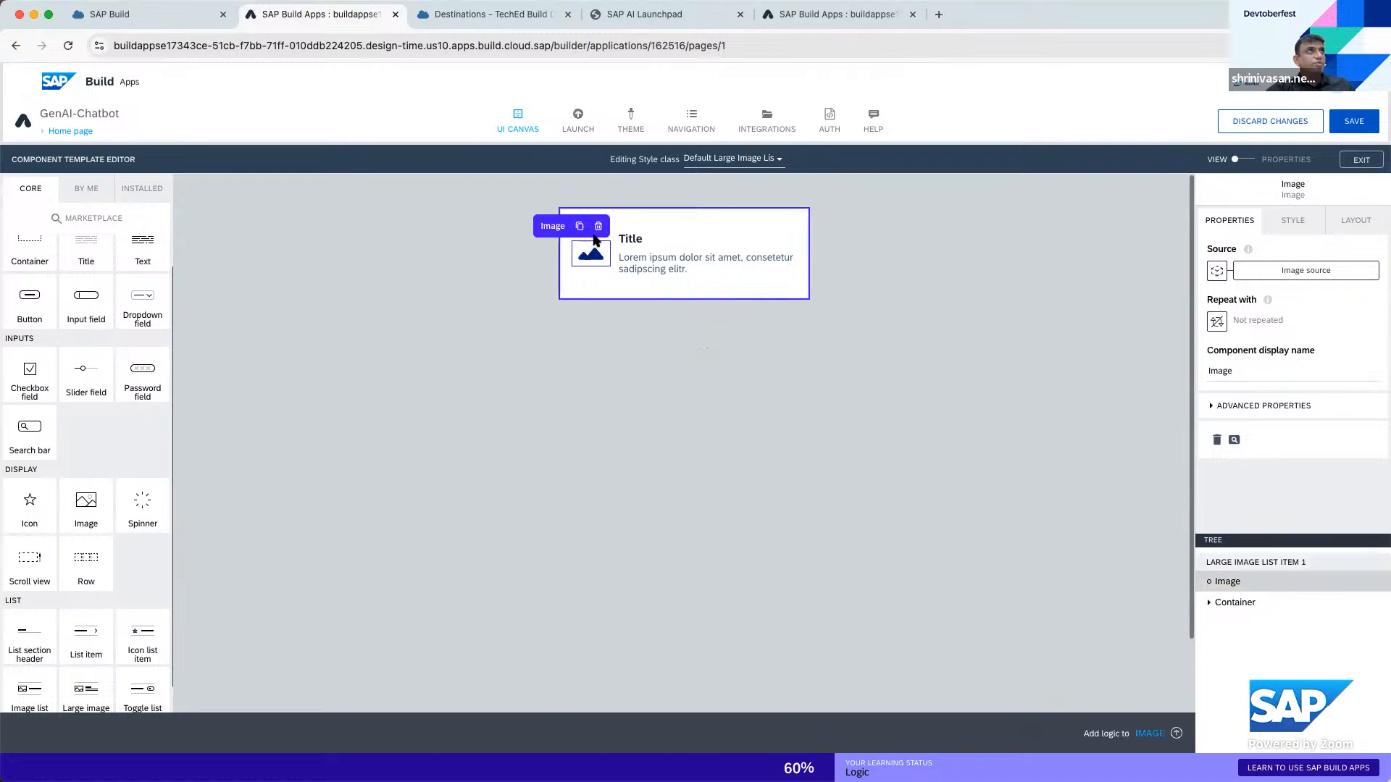
{"action": "left_click", "coordinate": [599, 227]}
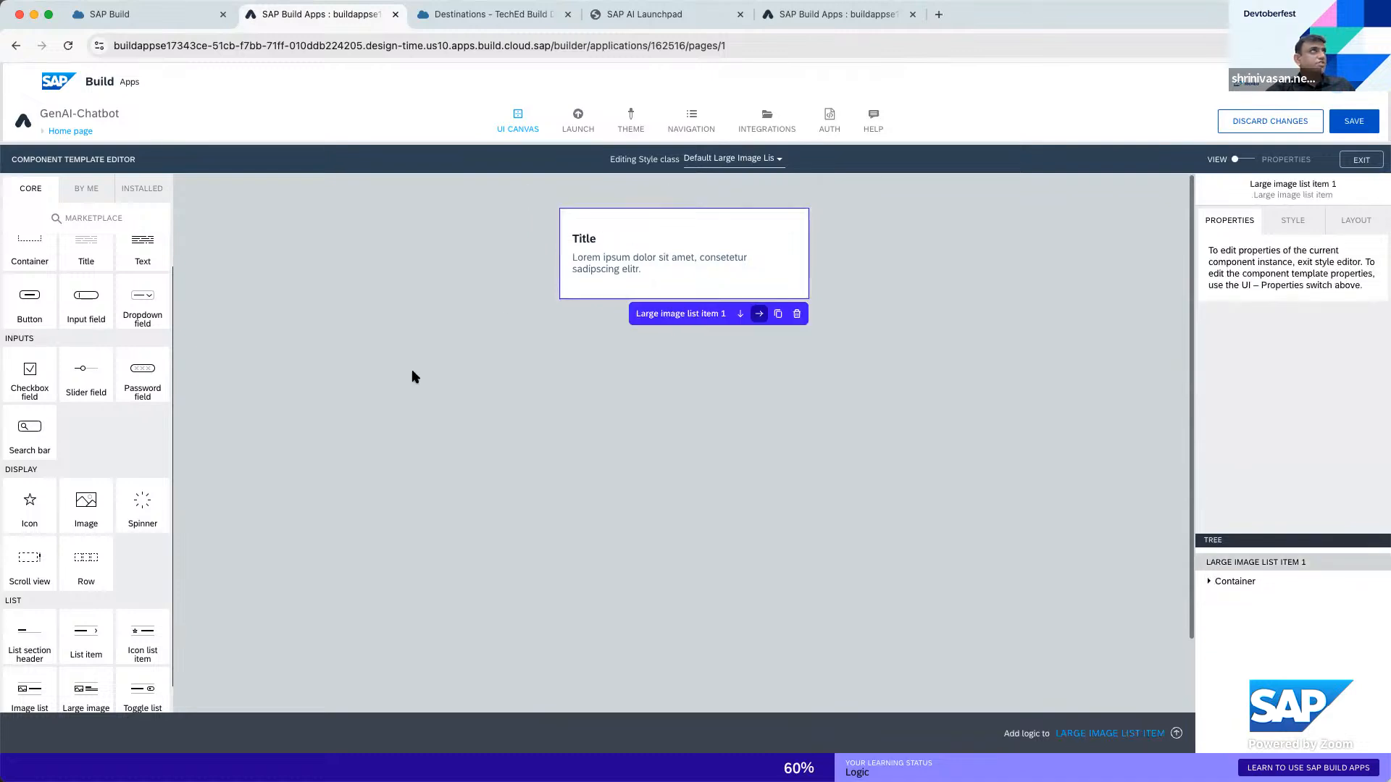
{"action": "left_click_drag", "start_coordinate": [28, 512], "coordinate": [555, 298]}
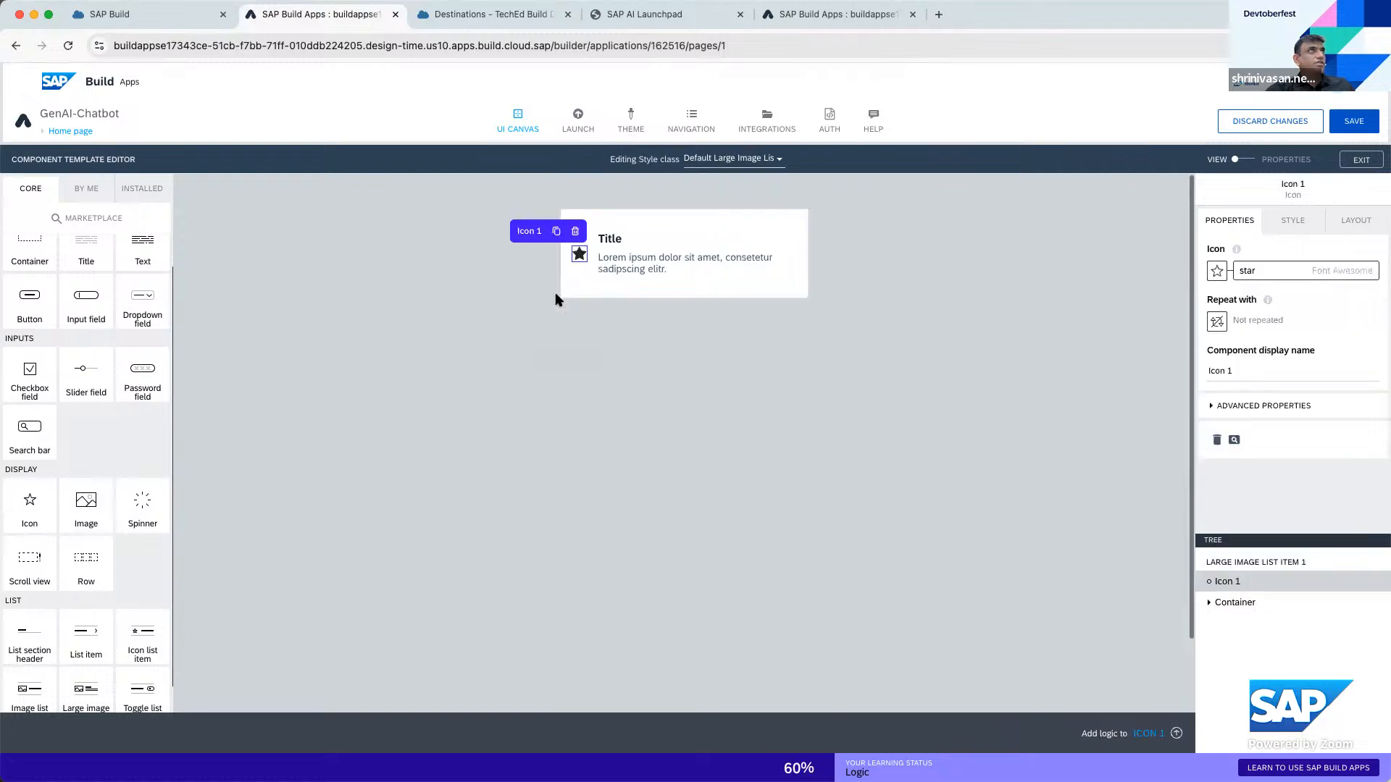
{"action": "left_click", "coordinate": [1362, 160]}
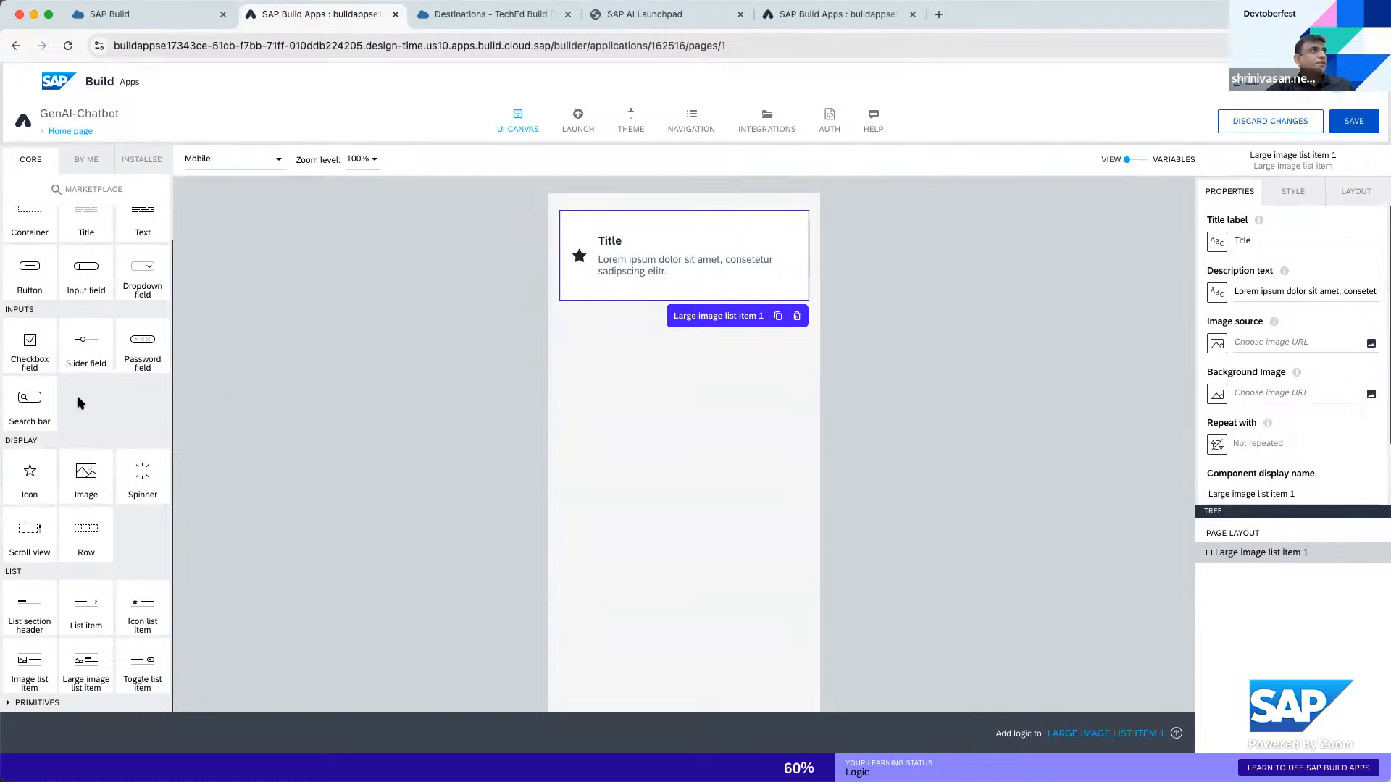
Add an input field below the large image list item and clear its label
{"action": "scroll", "coordinate": [84, 355], "scroll_direction": "up", "scroll_amount": 1}
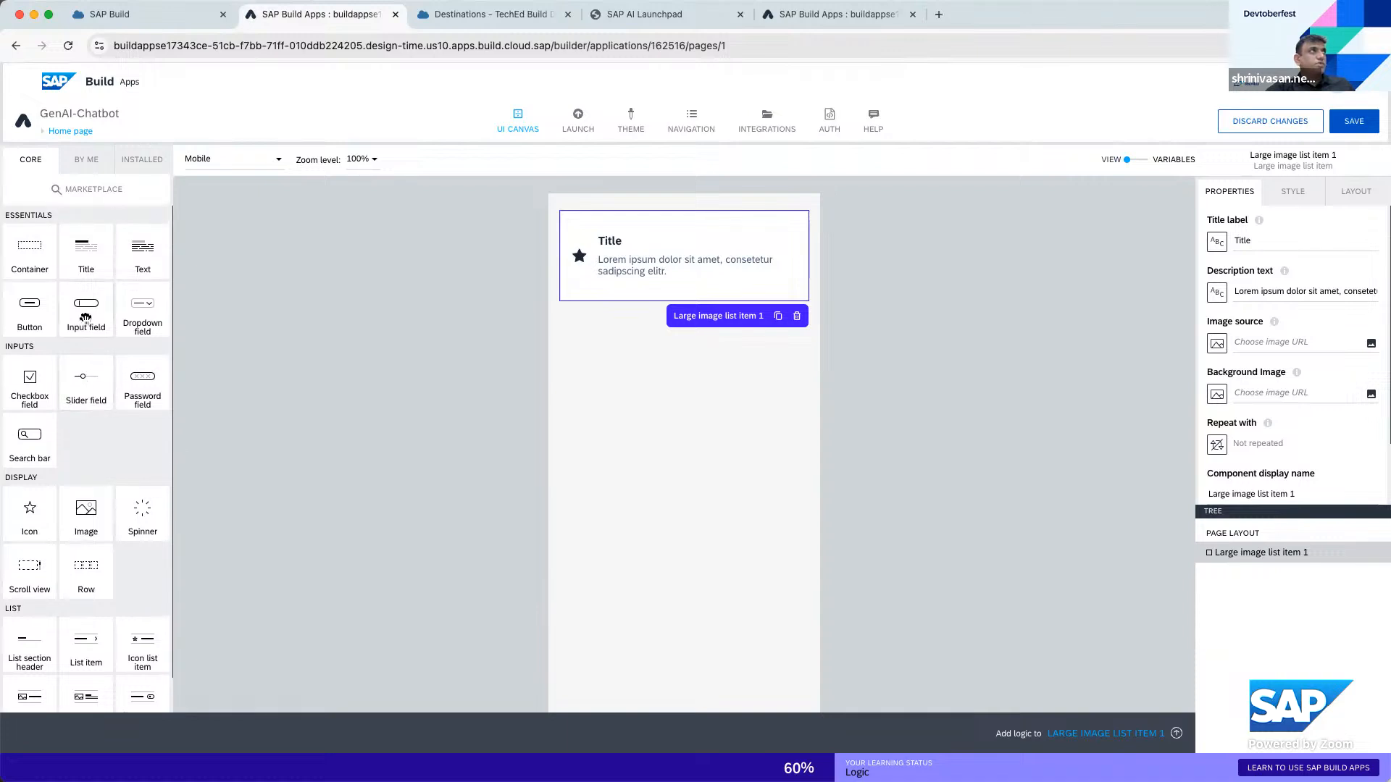
{"action": "left_click_drag", "start_coordinate": [85, 319], "coordinate": [728, 328]}
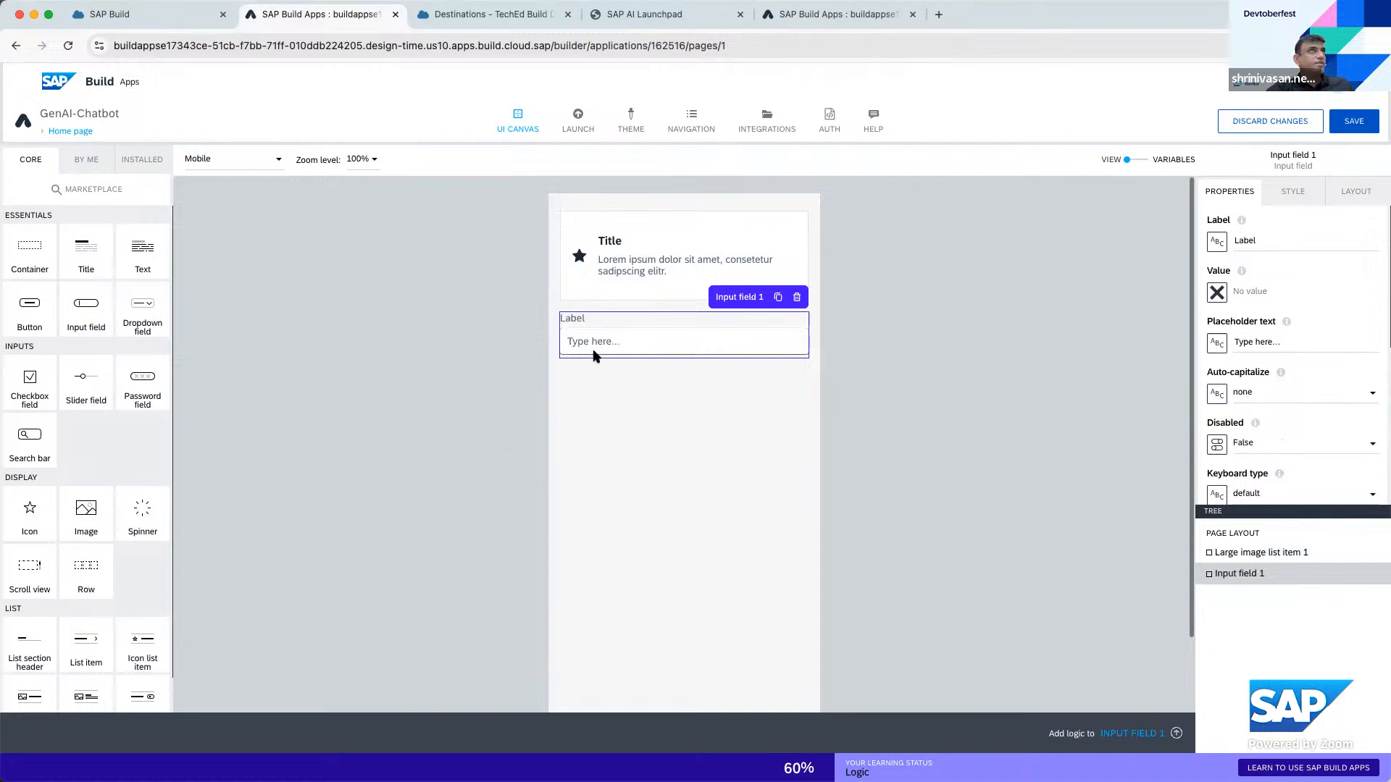
{"action": "left_click_drag", "start_coordinate": [1266, 239], "coordinate": [1232, 240]}
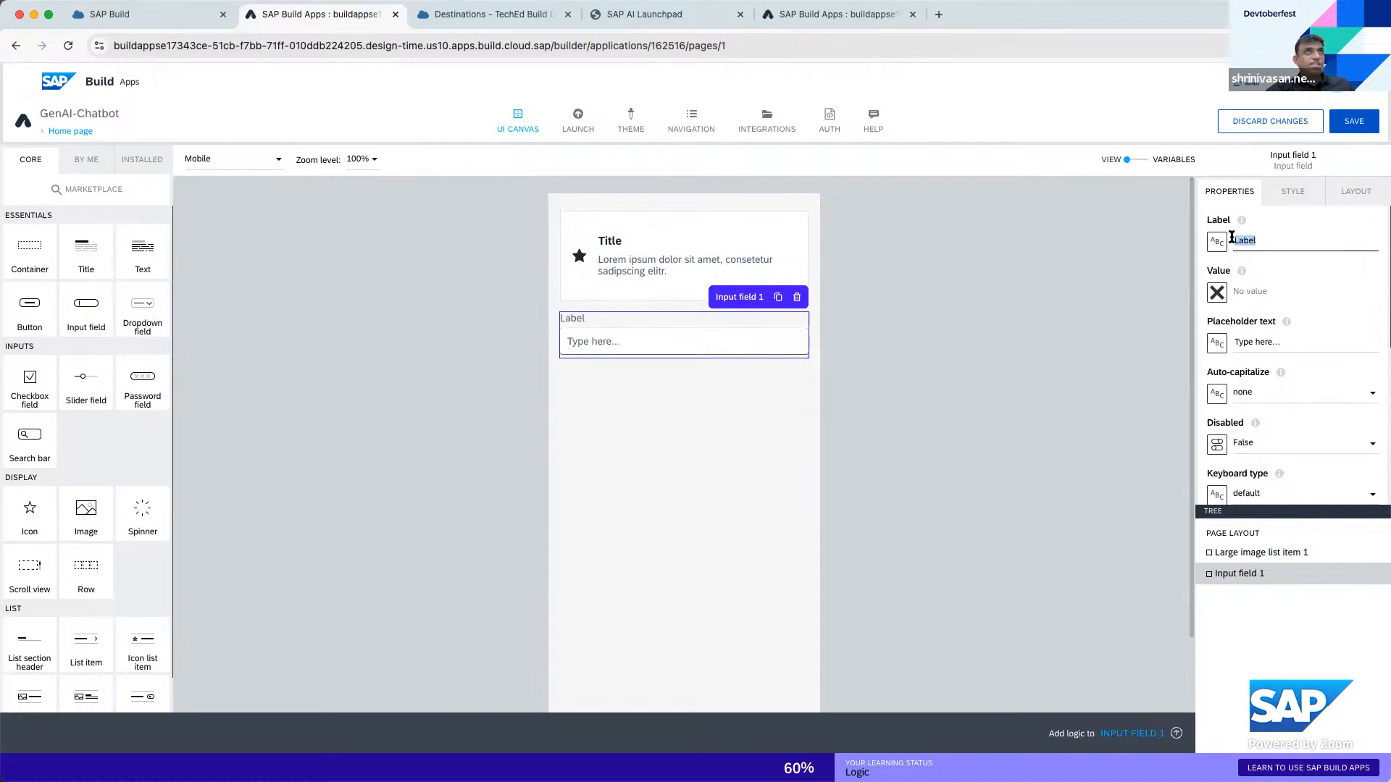
{"action": "key", "text": "BackSpace"}
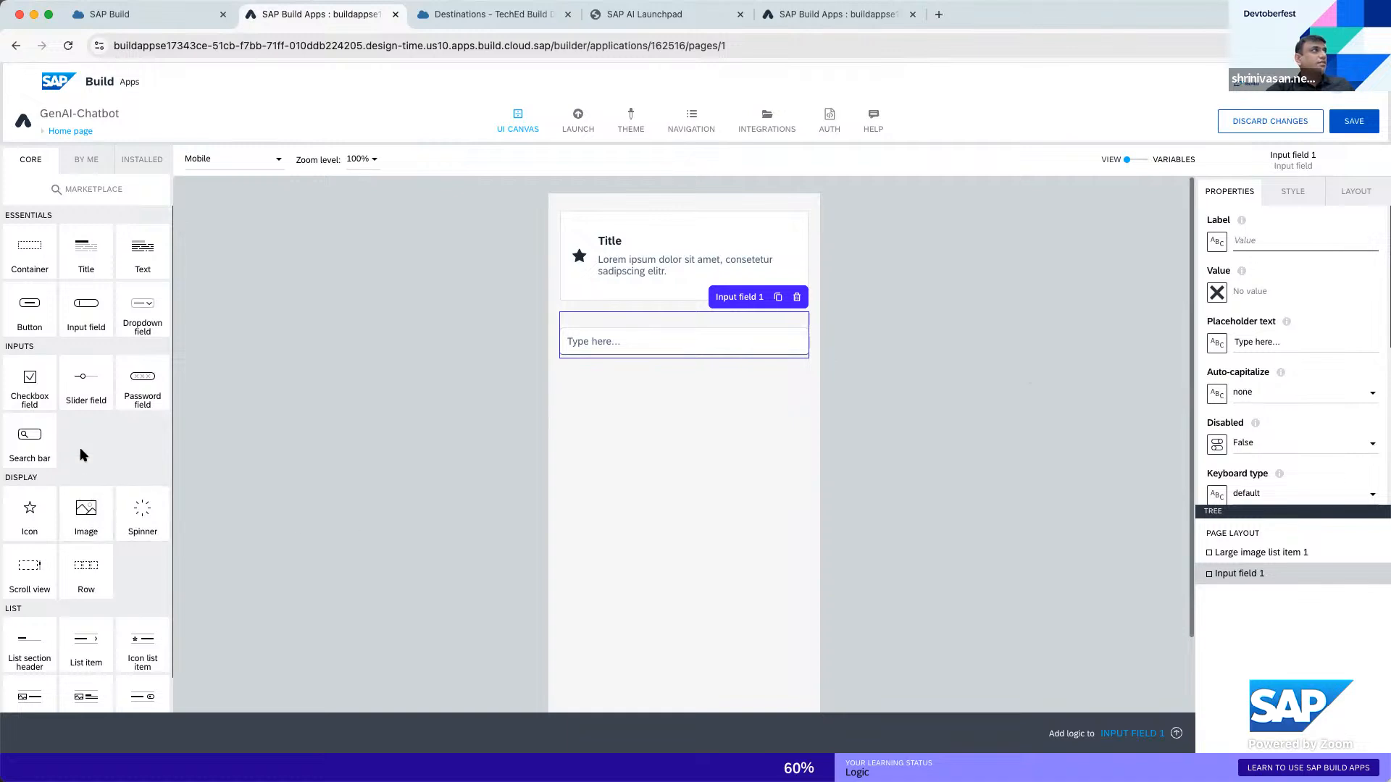
Add a button below the input field, set its label to Send and save the app
{"action": "scroll", "coordinate": [78, 446], "scroll_direction": "down", "scroll_amount": 1}
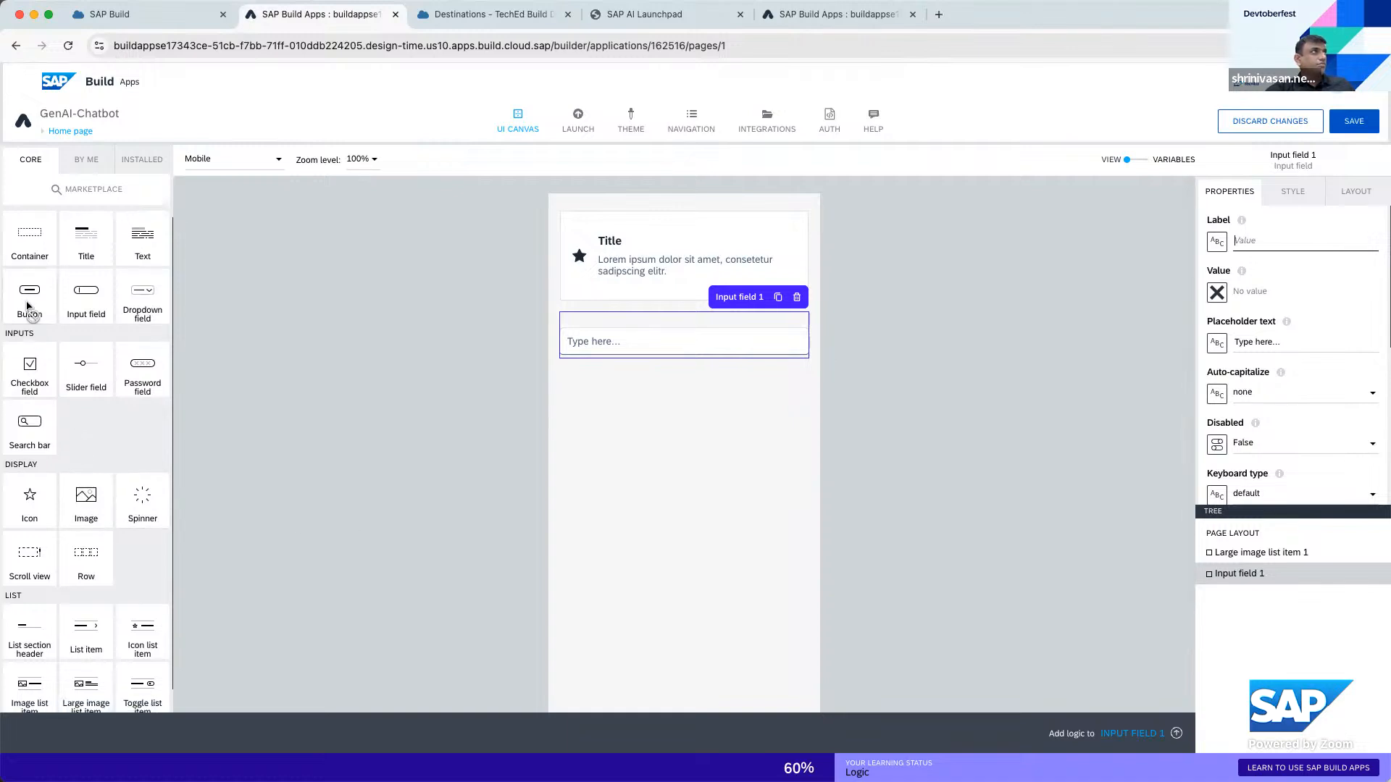
{"action": "left_click_drag", "start_coordinate": [30, 294], "coordinate": [677, 430]}
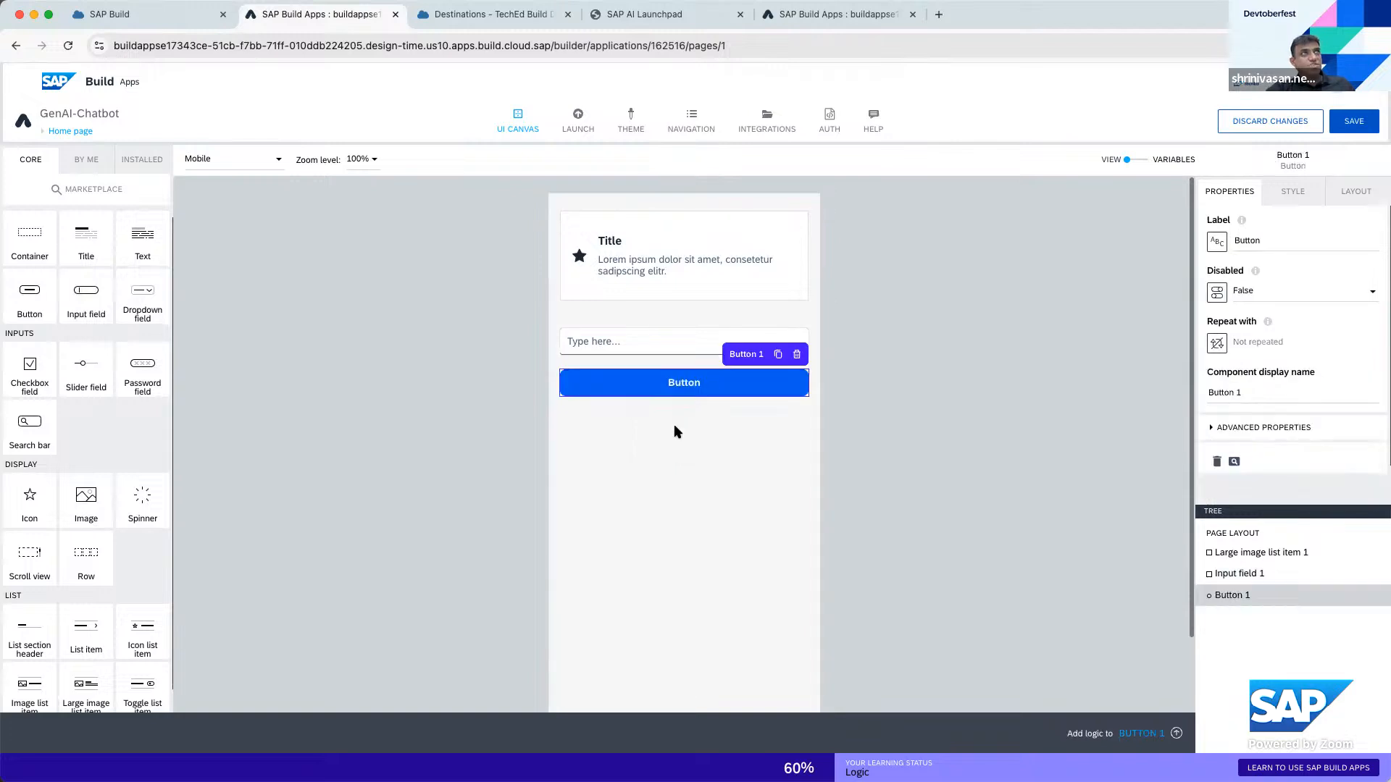
{"action": "double_click", "coordinate": [1253, 239]}
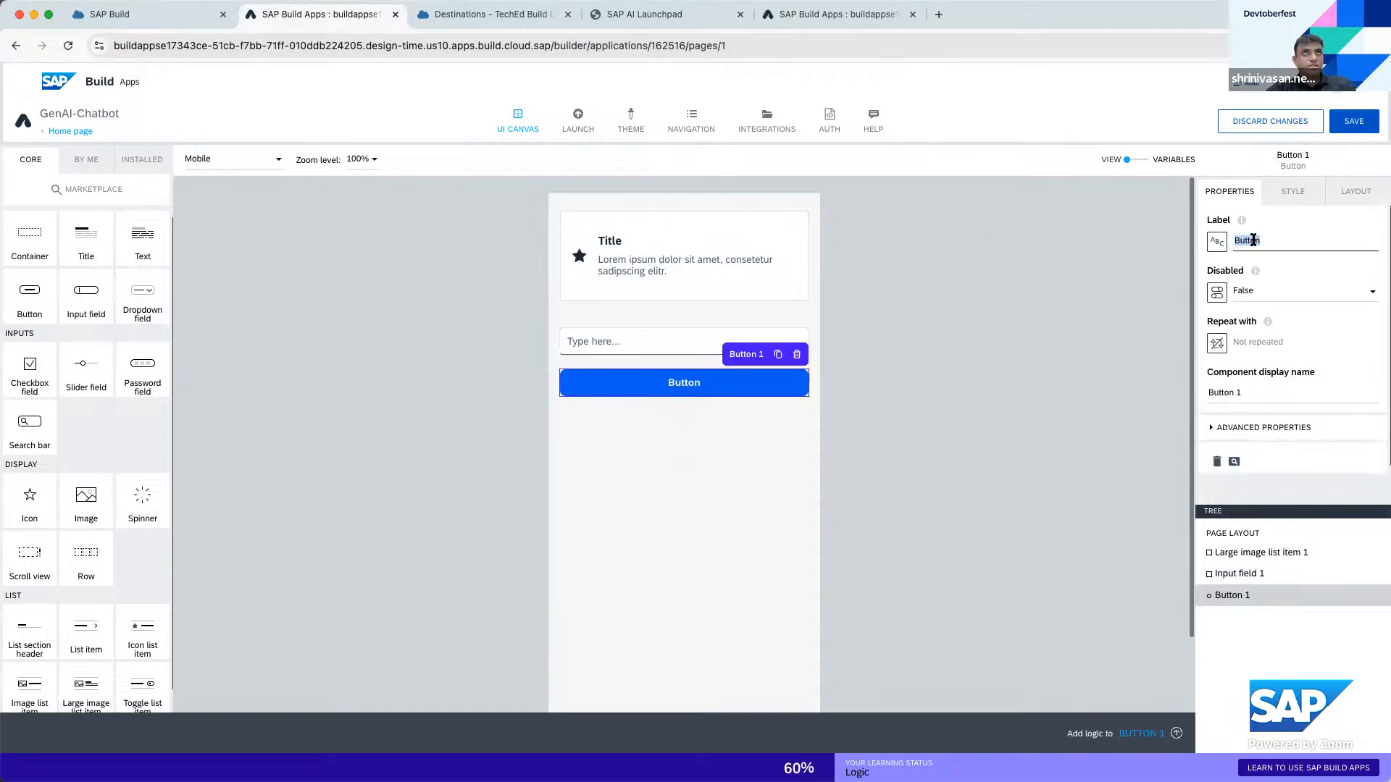
{"action": "type", "text": "Send"}
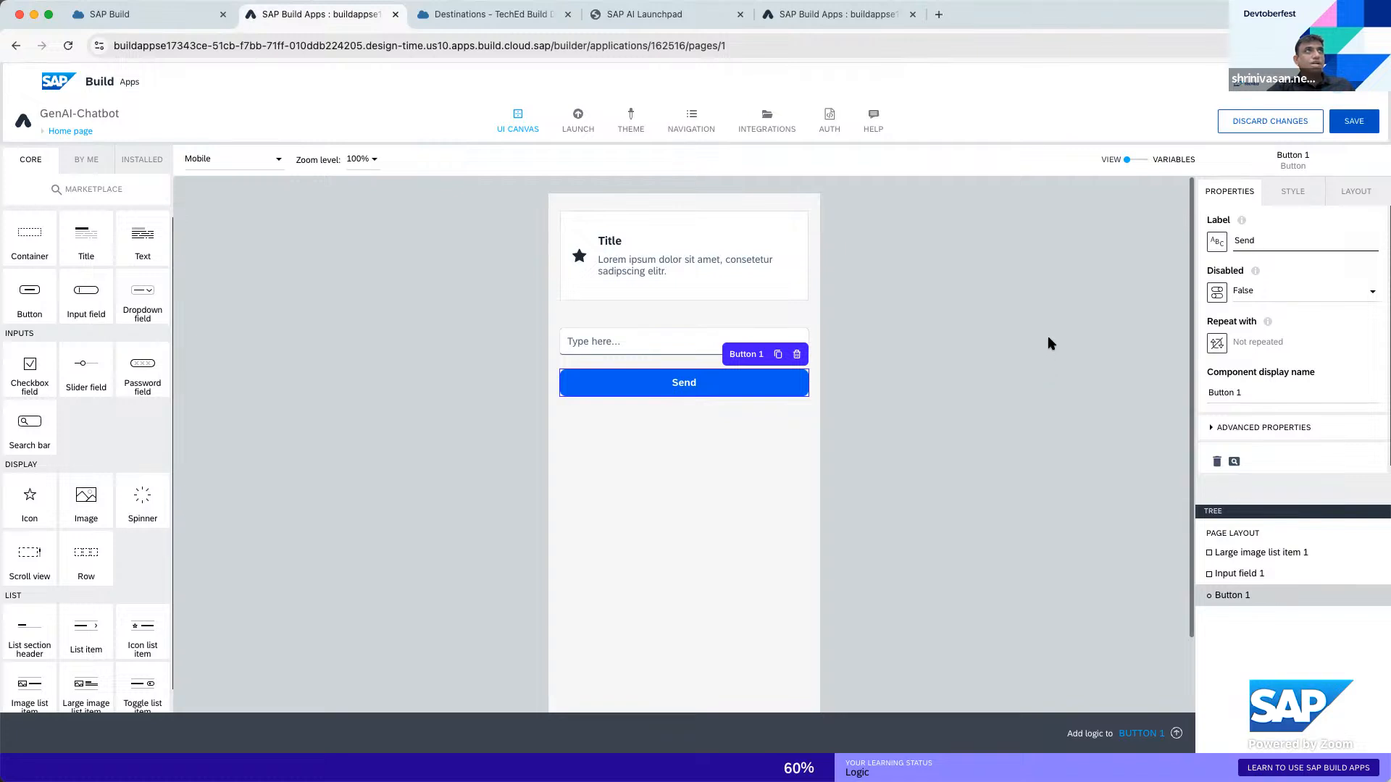
{"action": "left_click", "coordinate": [1339, 125]}
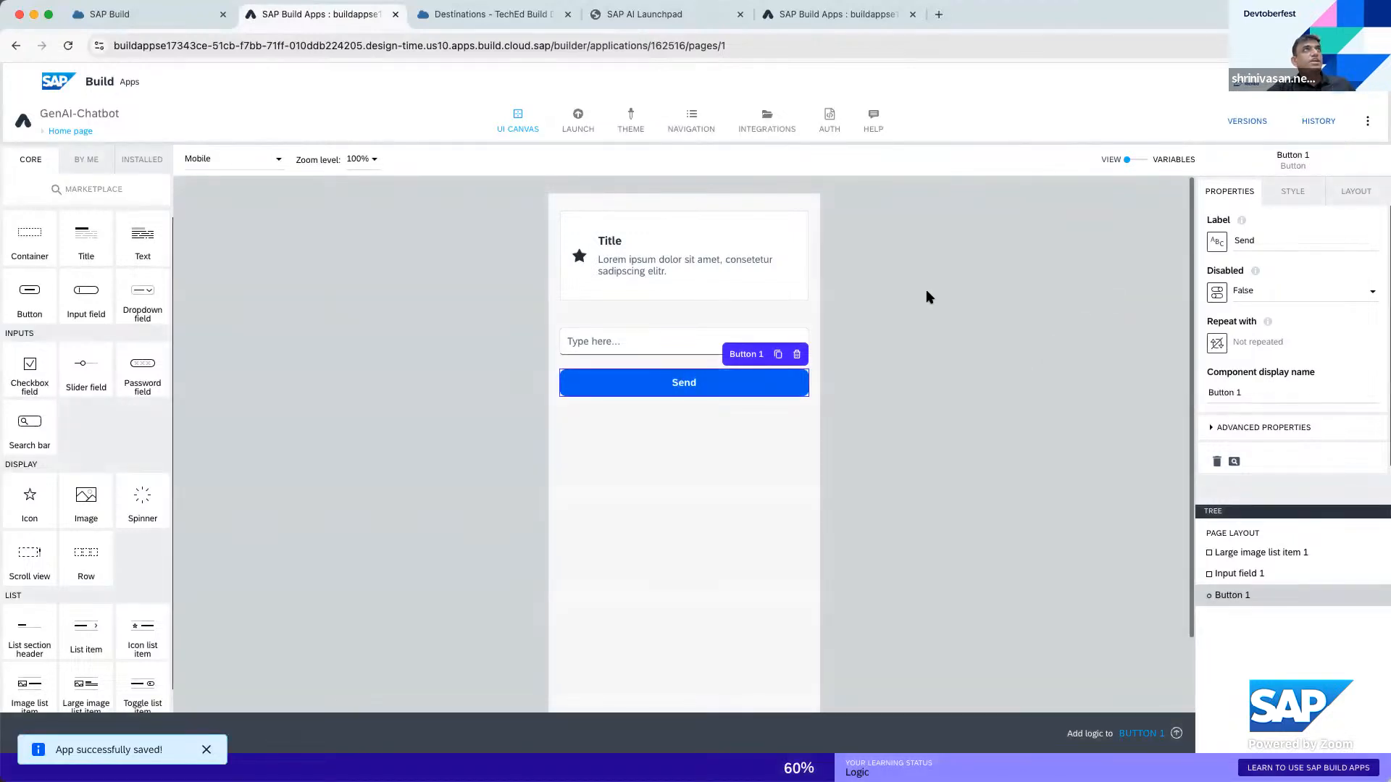
Start a SAP BTP Destination REST API integration data entity named genai-data-entity and choose genai-dest as its BTP destination
{"action": "left_click", "coordinate": [766, 121]}
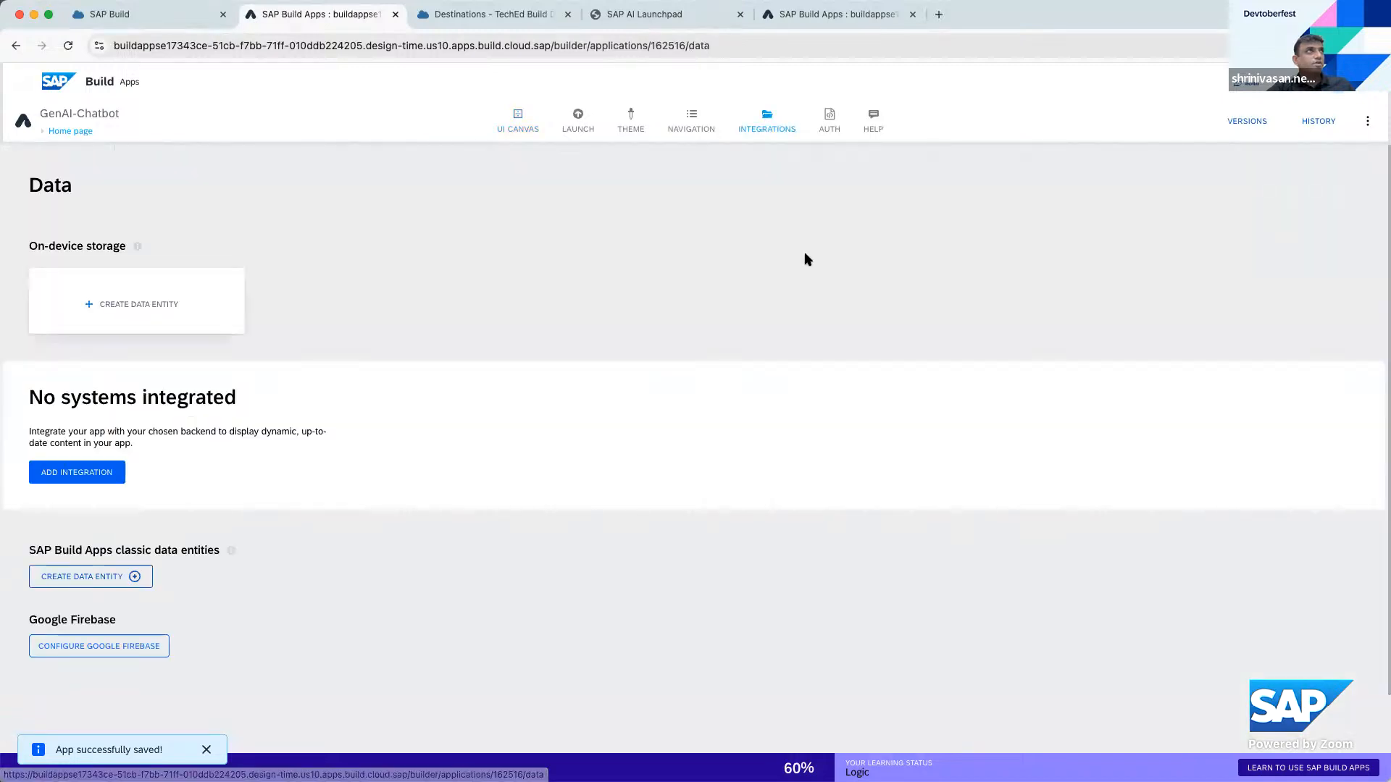
{"action": "left_click", "coordinate": [137, 584]}
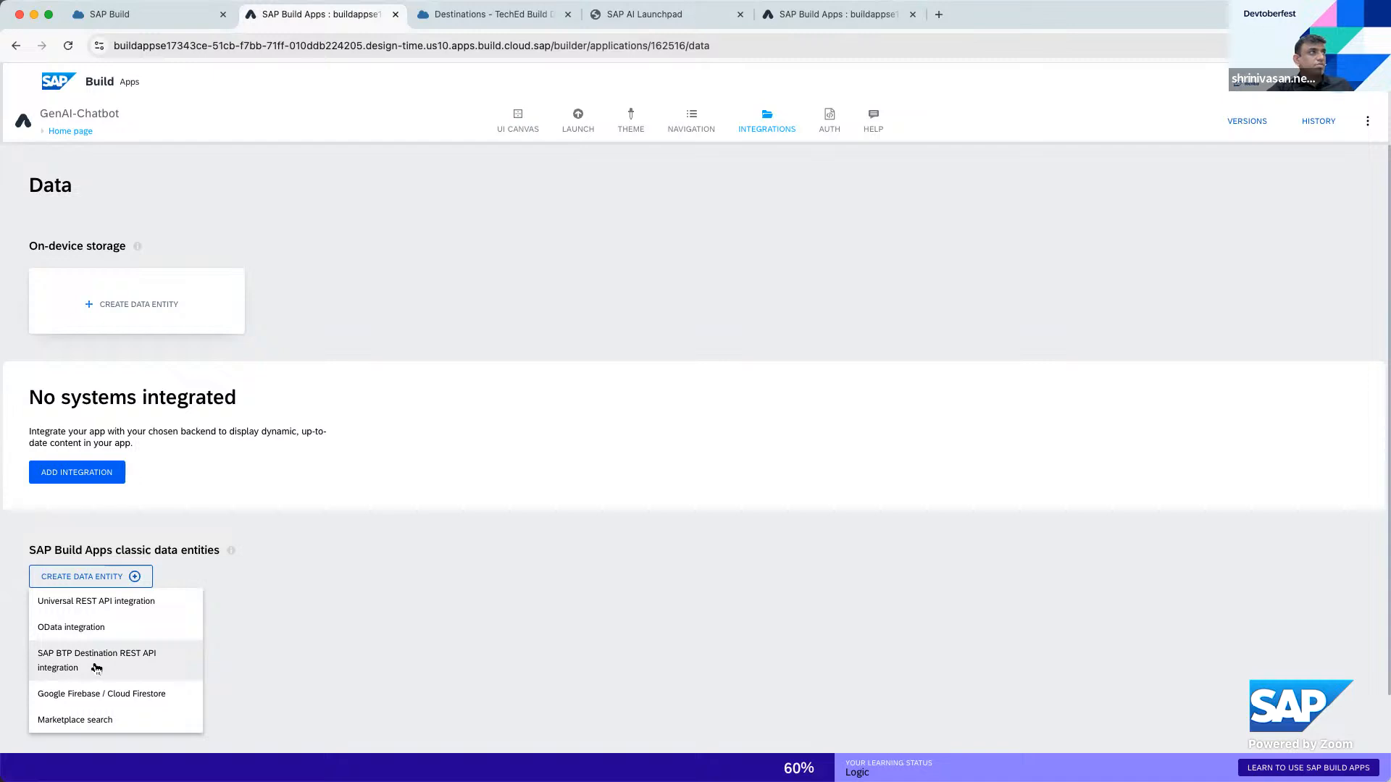
{"action": "left_click", "coordinate": [118, 668]}
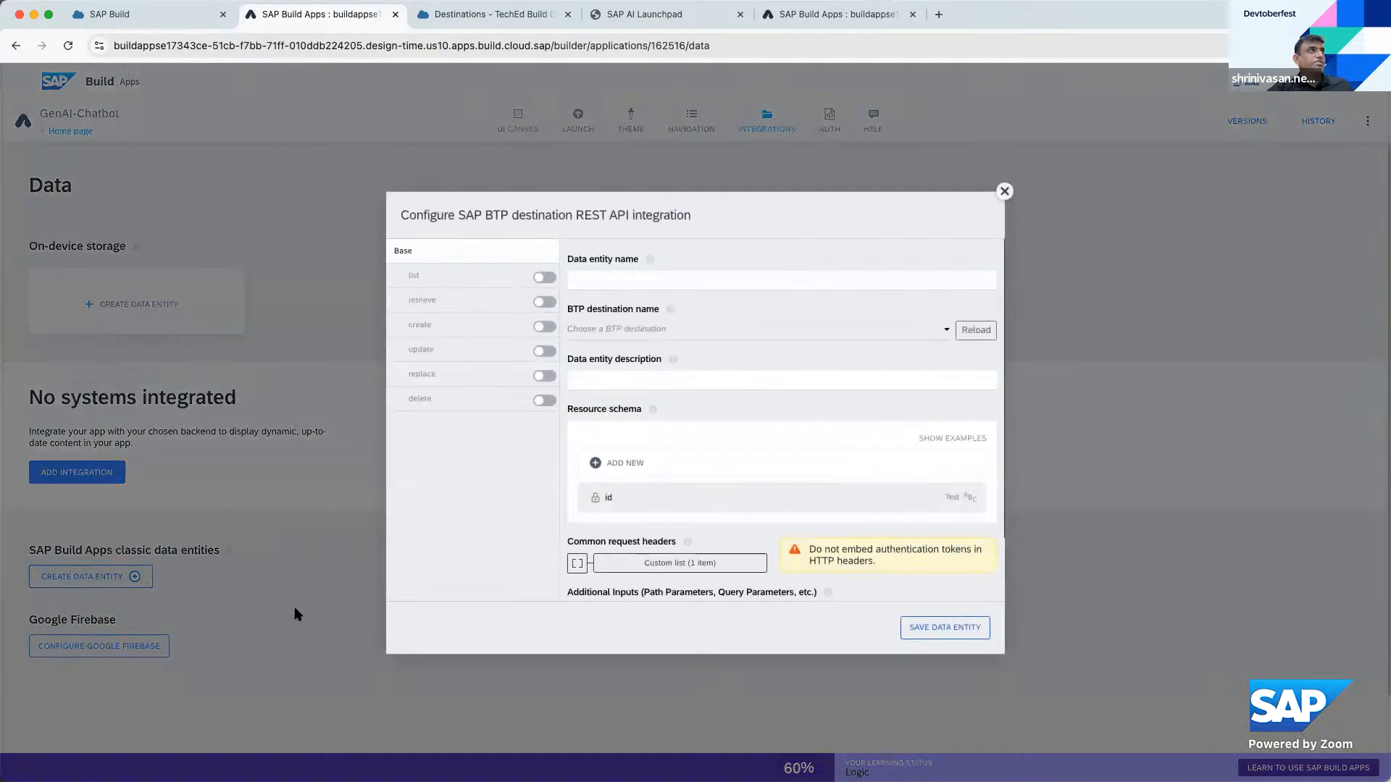
{"action": "left_click", "coordinate": [616, 284]}
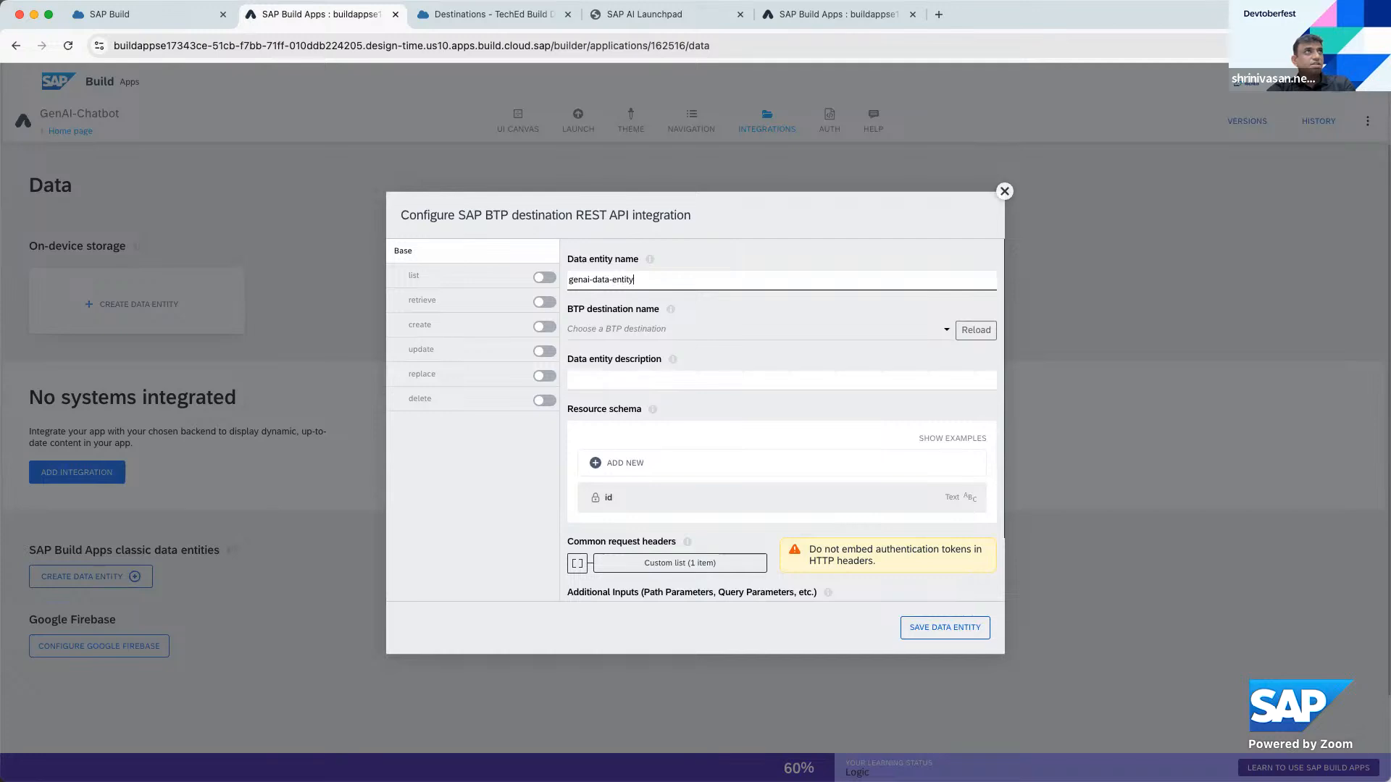
{"action": "left_click", "coordinate": [632, 327]}
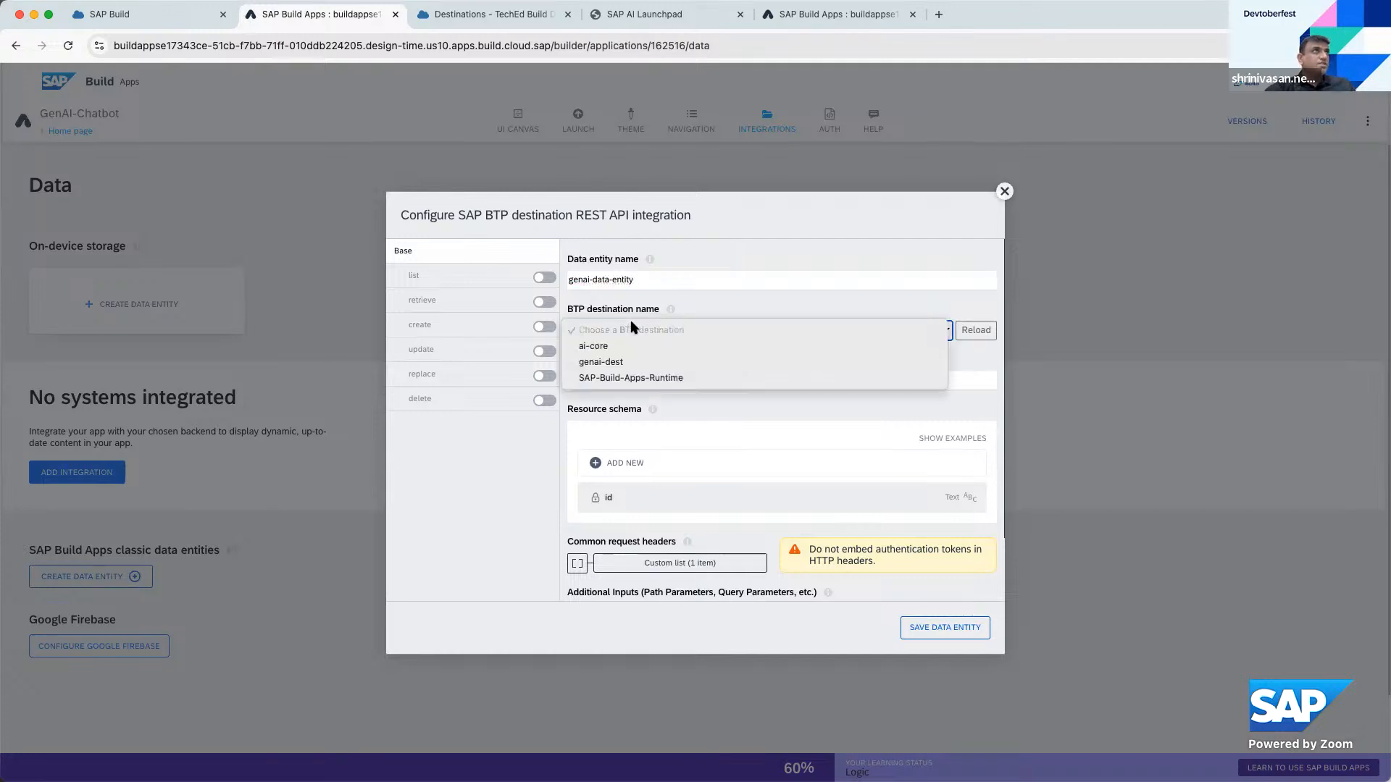
{"action": "left_click", "coordinate": [613, 368]}
{"action": "scroll", "coordinate": [693, 452], "scroll_direction": "down", "scroll_amount": 4}
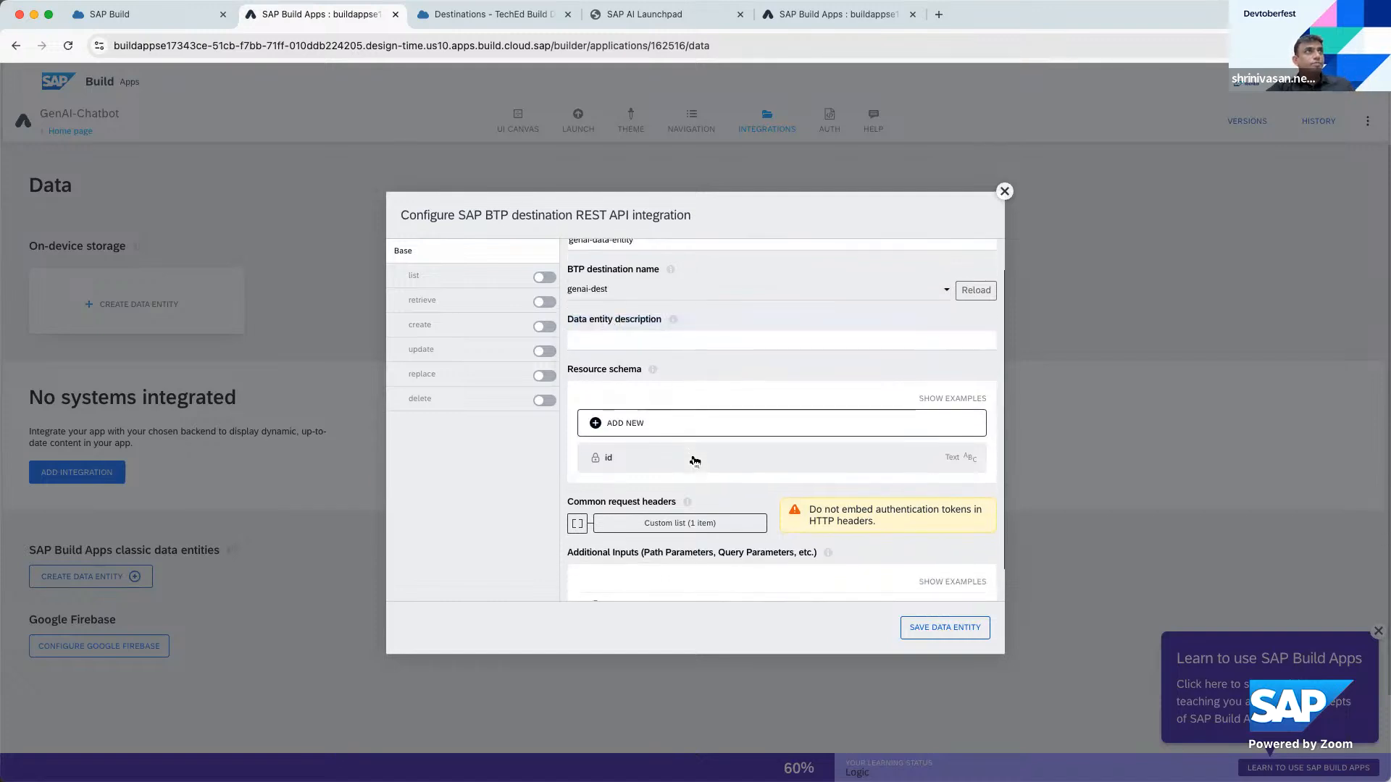
Add a field named messages to the resource schema, with field type list and list type object
{"action": "scroll", "coordinate": [694, 456], "scroll_direction": "up", "scroll_amount": 4}
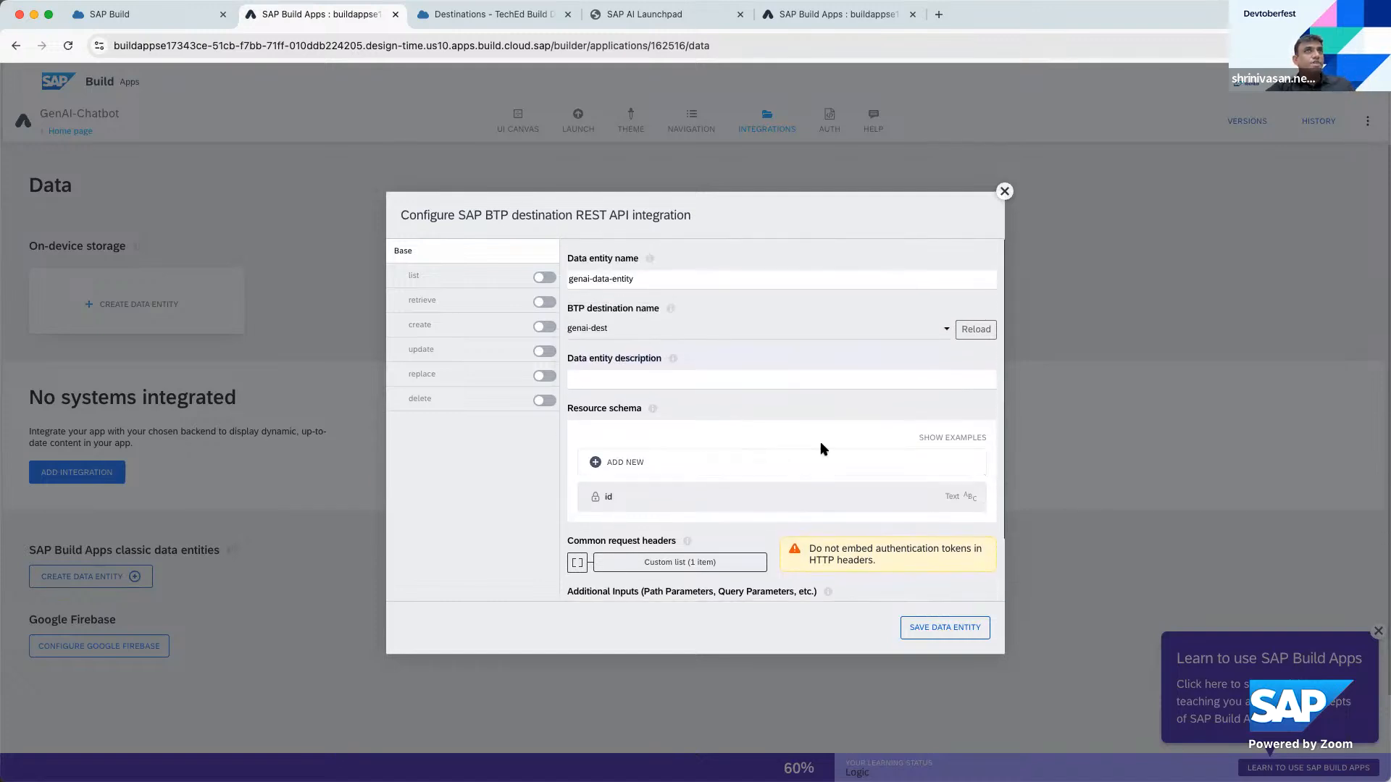
{"action": "scroll", "coordinate": [751, 444], "scroll_direction": "down", "scroll_amount": 2}
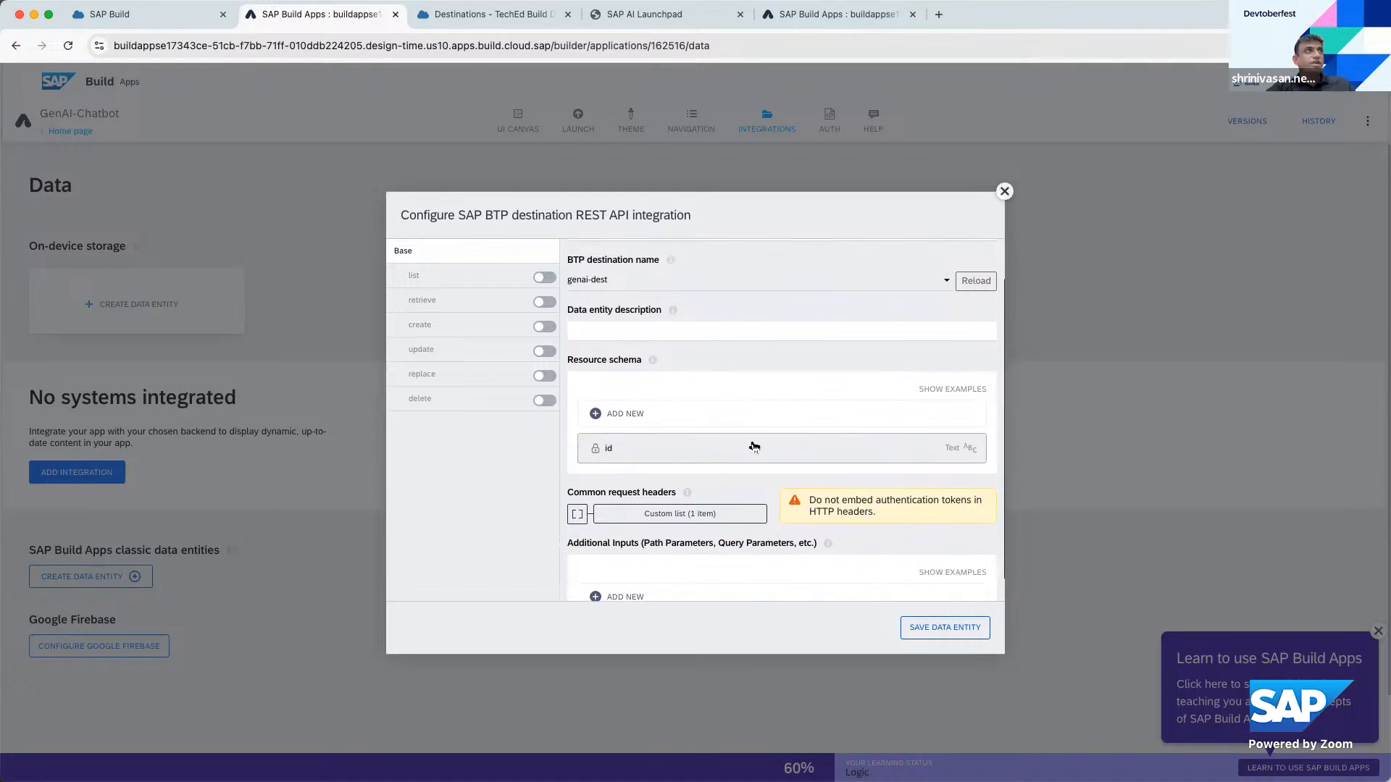
{"action": "scroll", "coordinate": [752, 441], "scroll_direction": "up", "scroll_amount": 1}
{"action": "scroll", "coordinate": [753, 446], "scroll_direction": "down", "scroll_amount": 1}
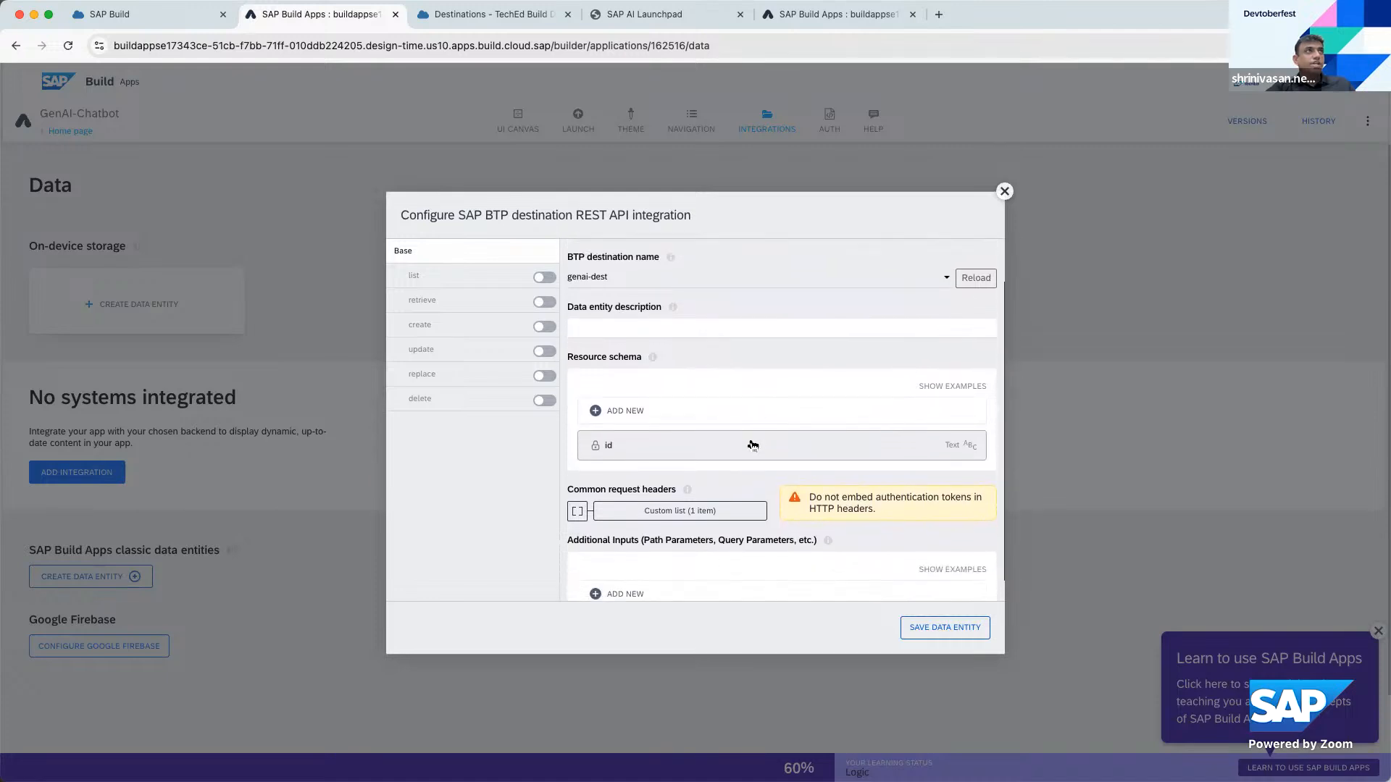
{"action": "scroll", "coordinate": [709, 413], "scroll_direction": "down", "scroll_amount": 1}
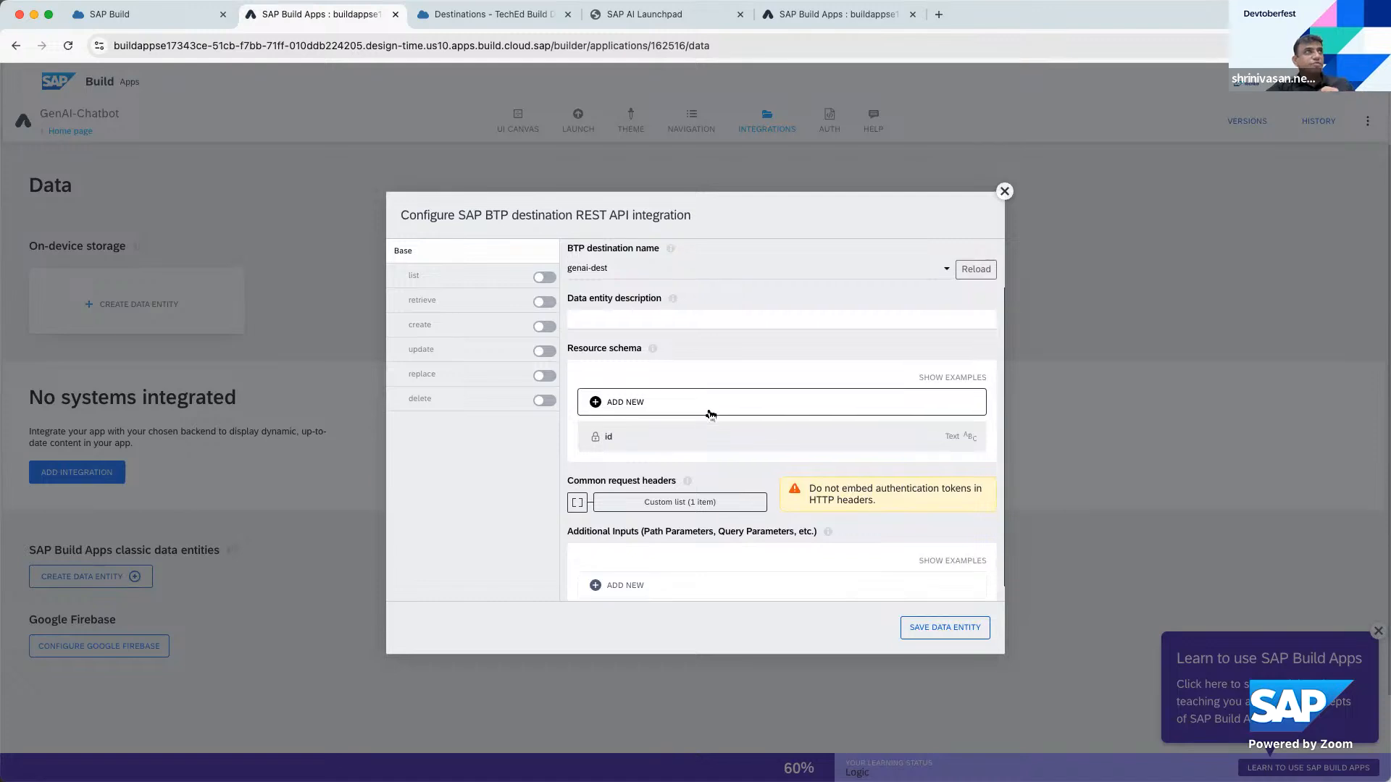
{"action": "left_click", "coordinate": [637, 387]}
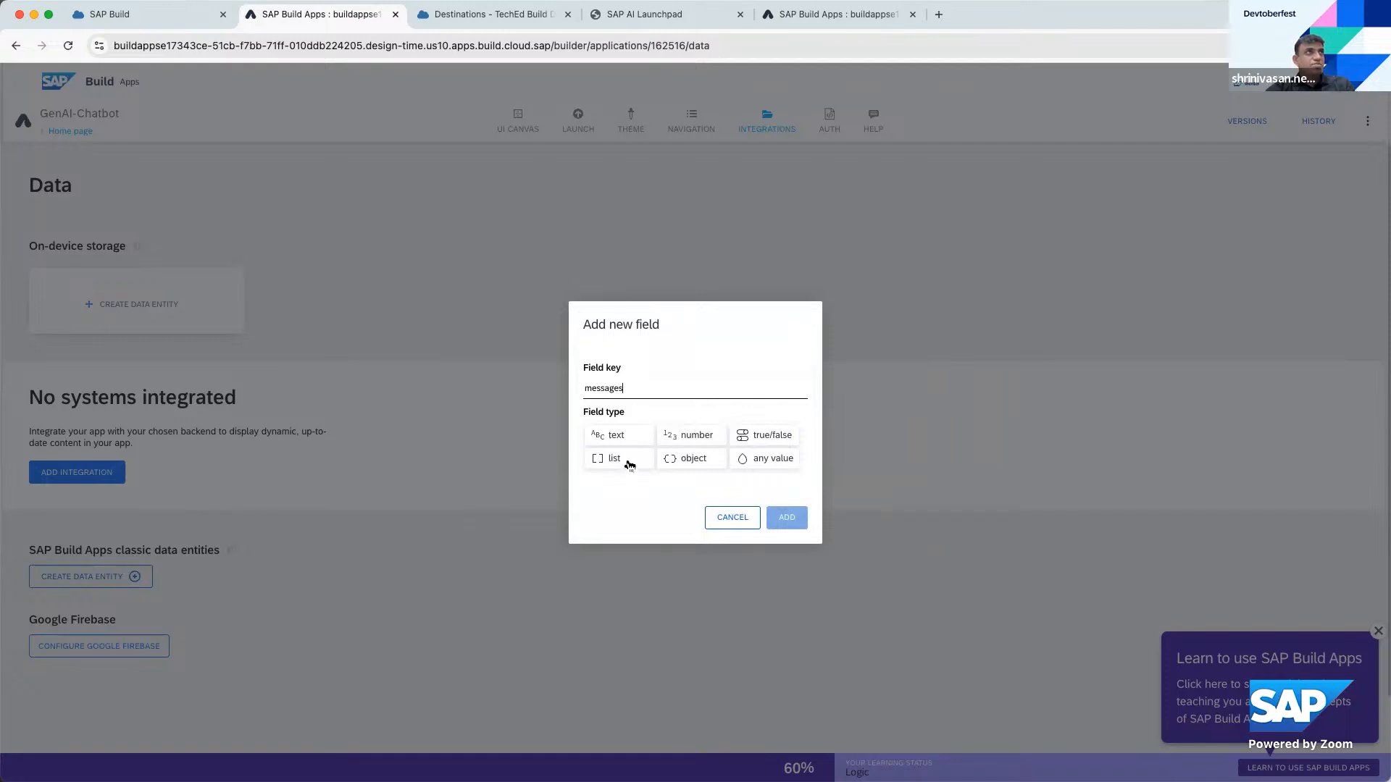
{"action": "left_click", "coordinate": [630, 464]}
{"action": "left_click", "coordinate": [694, 494]}
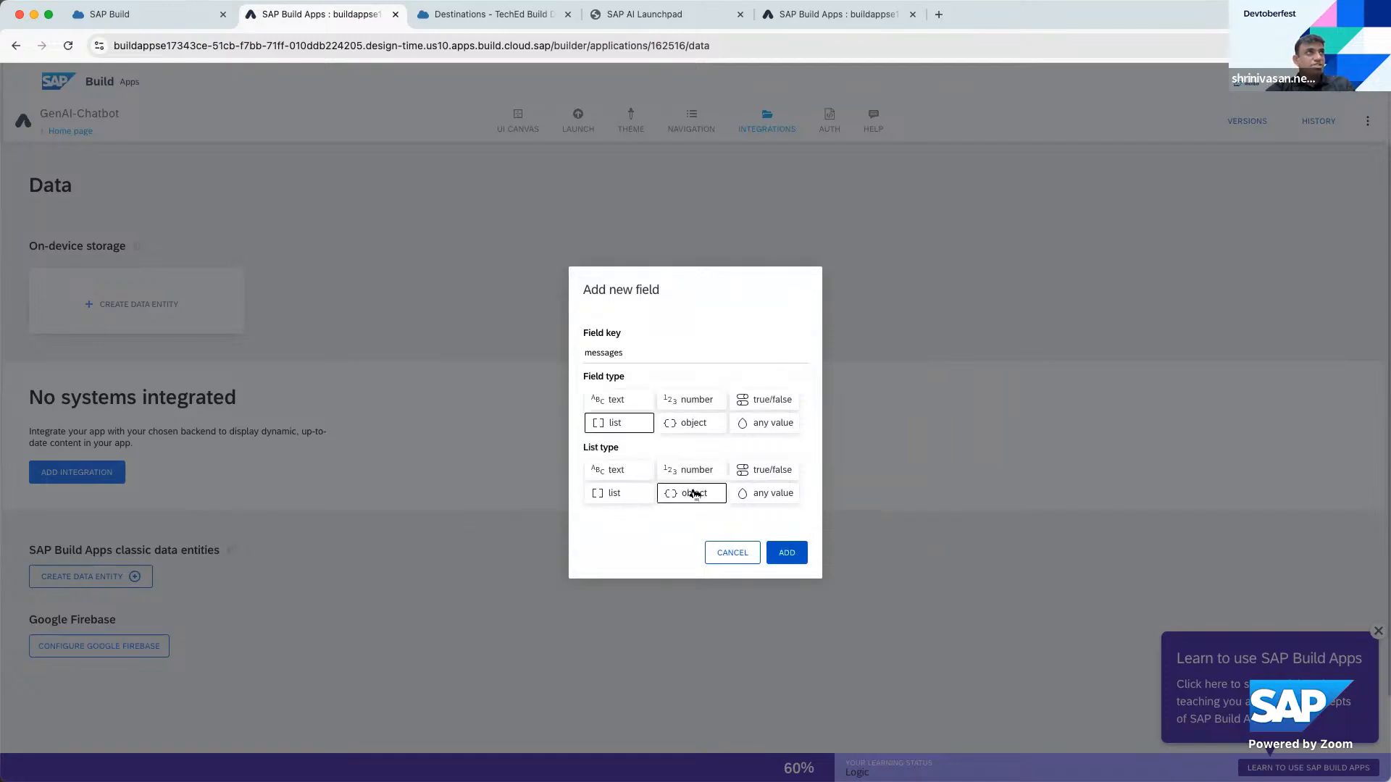
{"action": "left_click", "coordinate": [779, 547]}
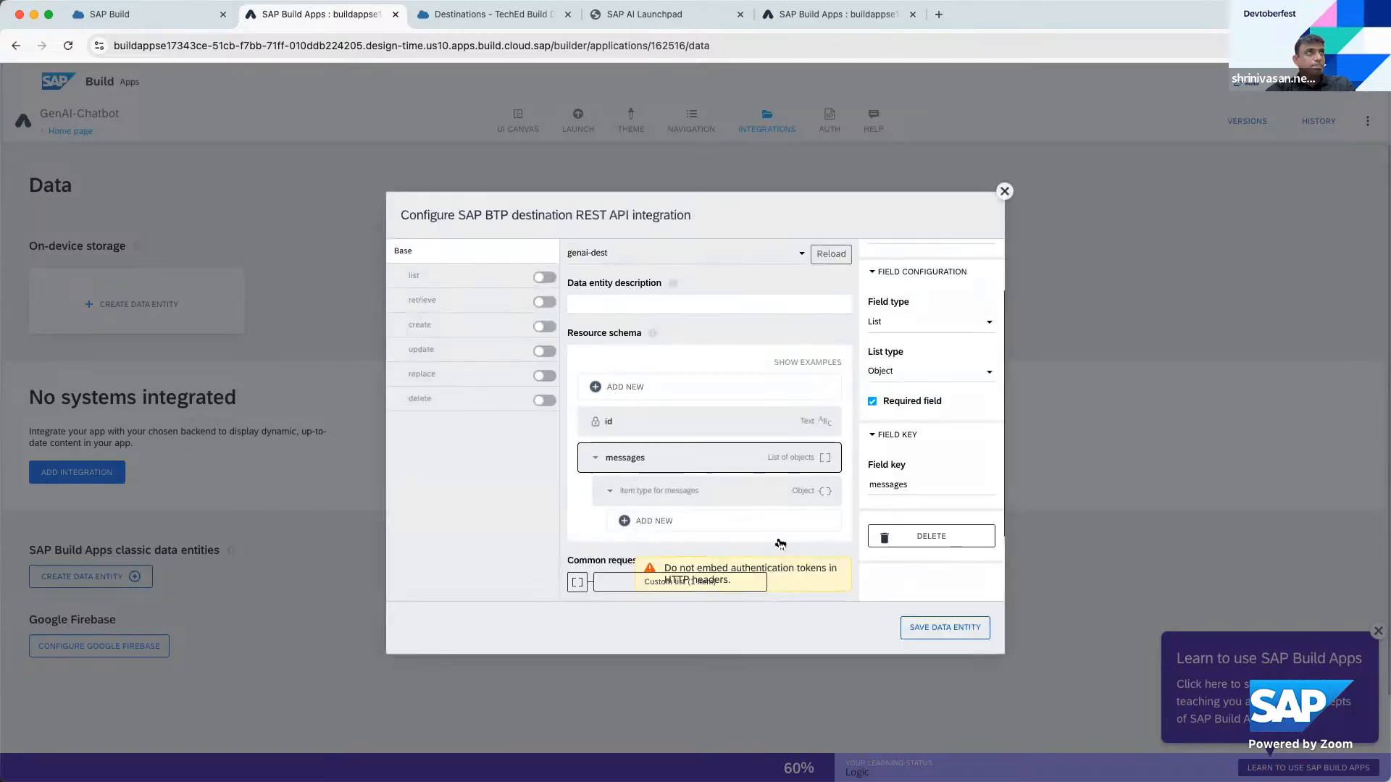
Add two text fields, role and content, to the item type for messages in the resource schema
{"action": "scroll", "coordinate": [723, 464], "scroll_direction": "down", "scroll_amount": 1}
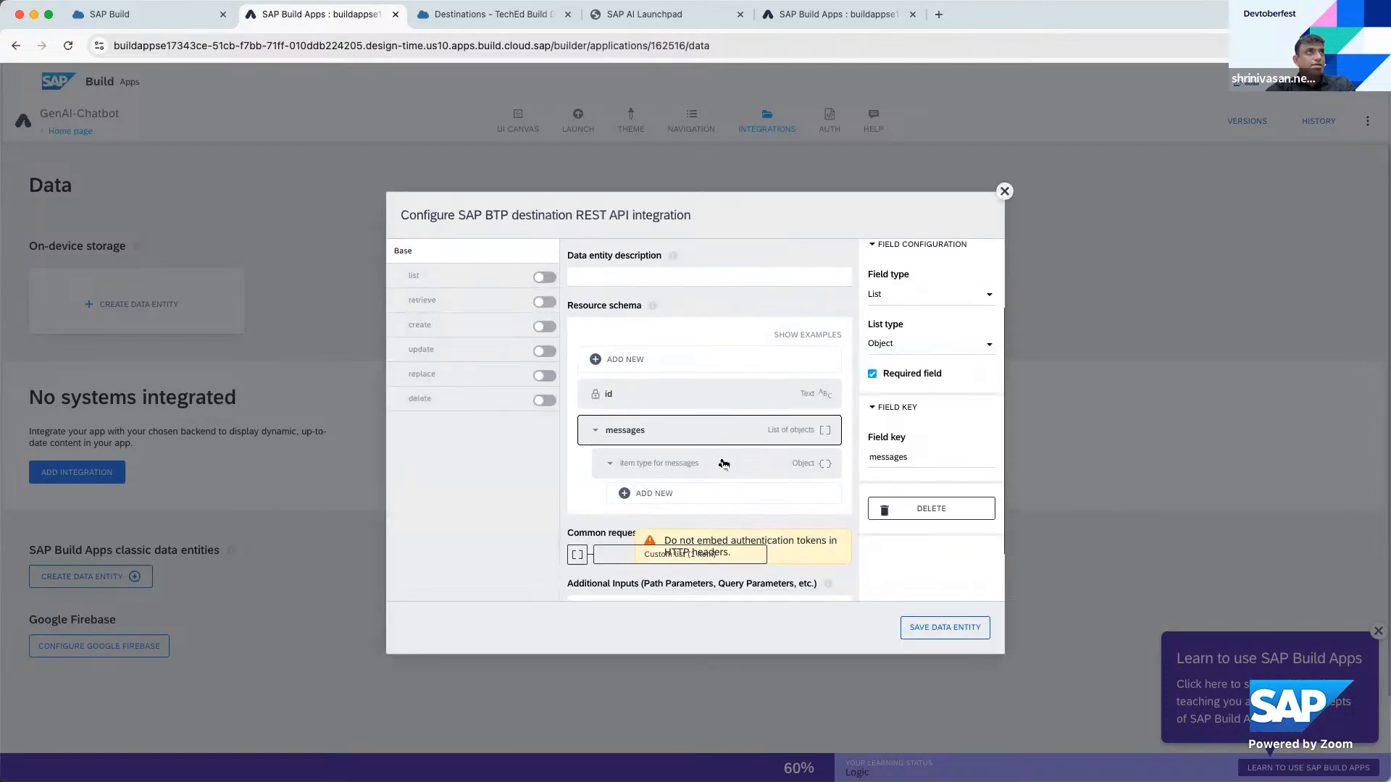
{"action": "left_click", "coordinate": [730, 487]}
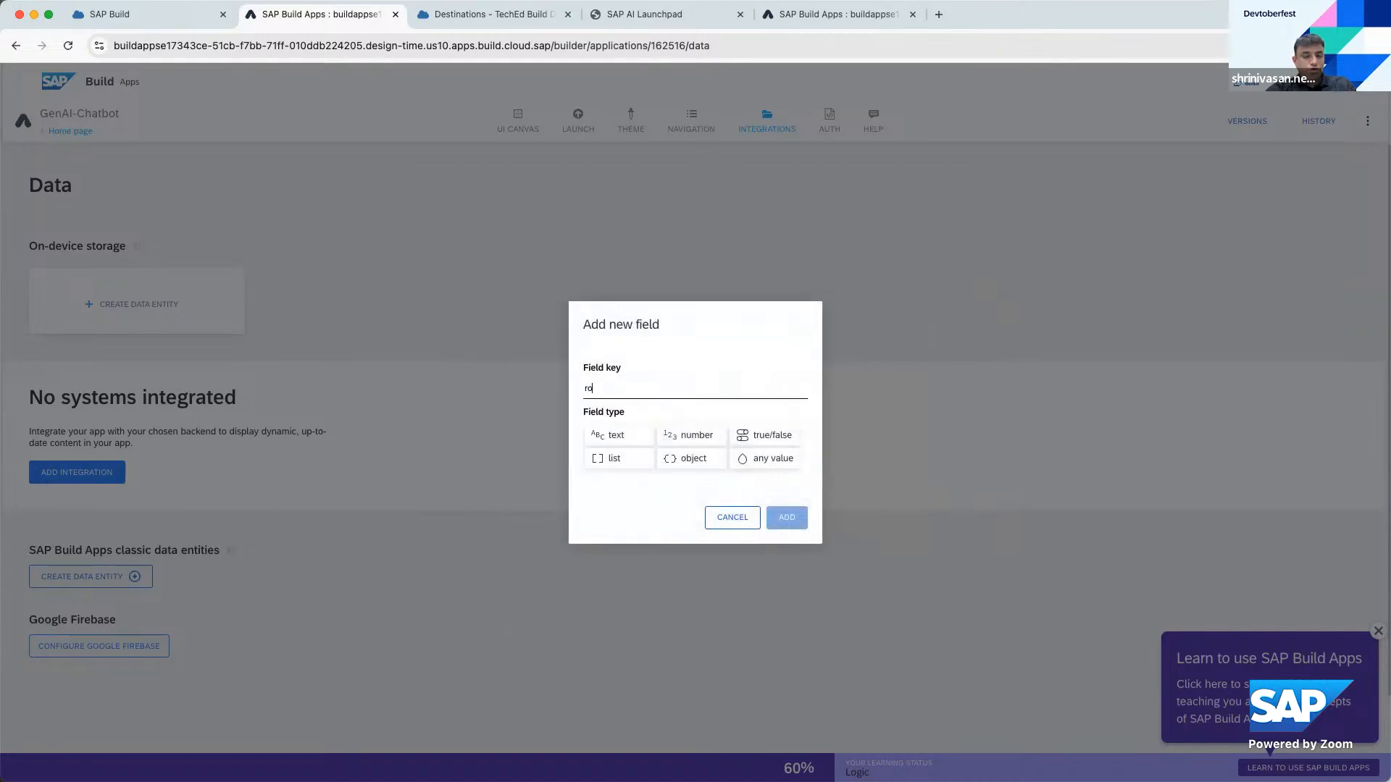
{"action": "left_click", "coordinate": [609, 436]}
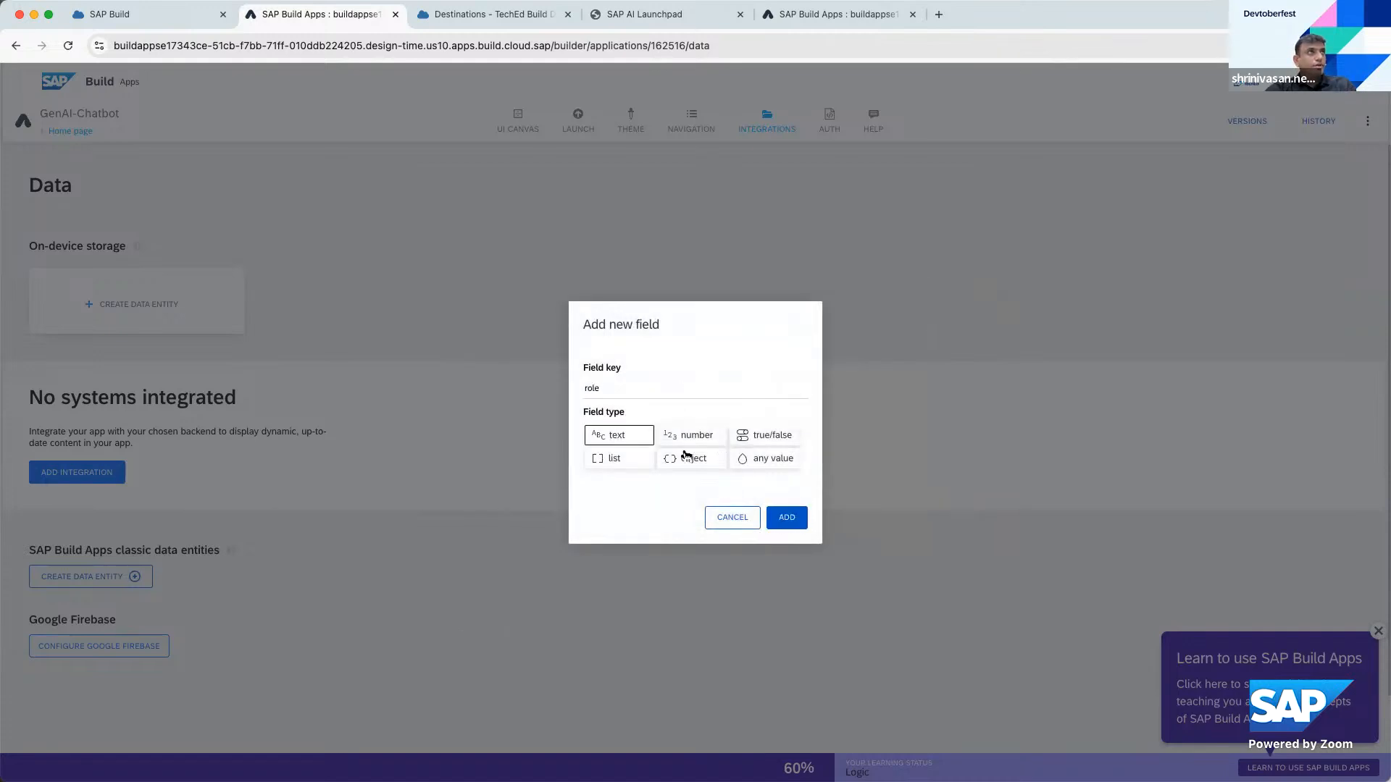
{"action": "left_click", "coordinate": [787, 516]}
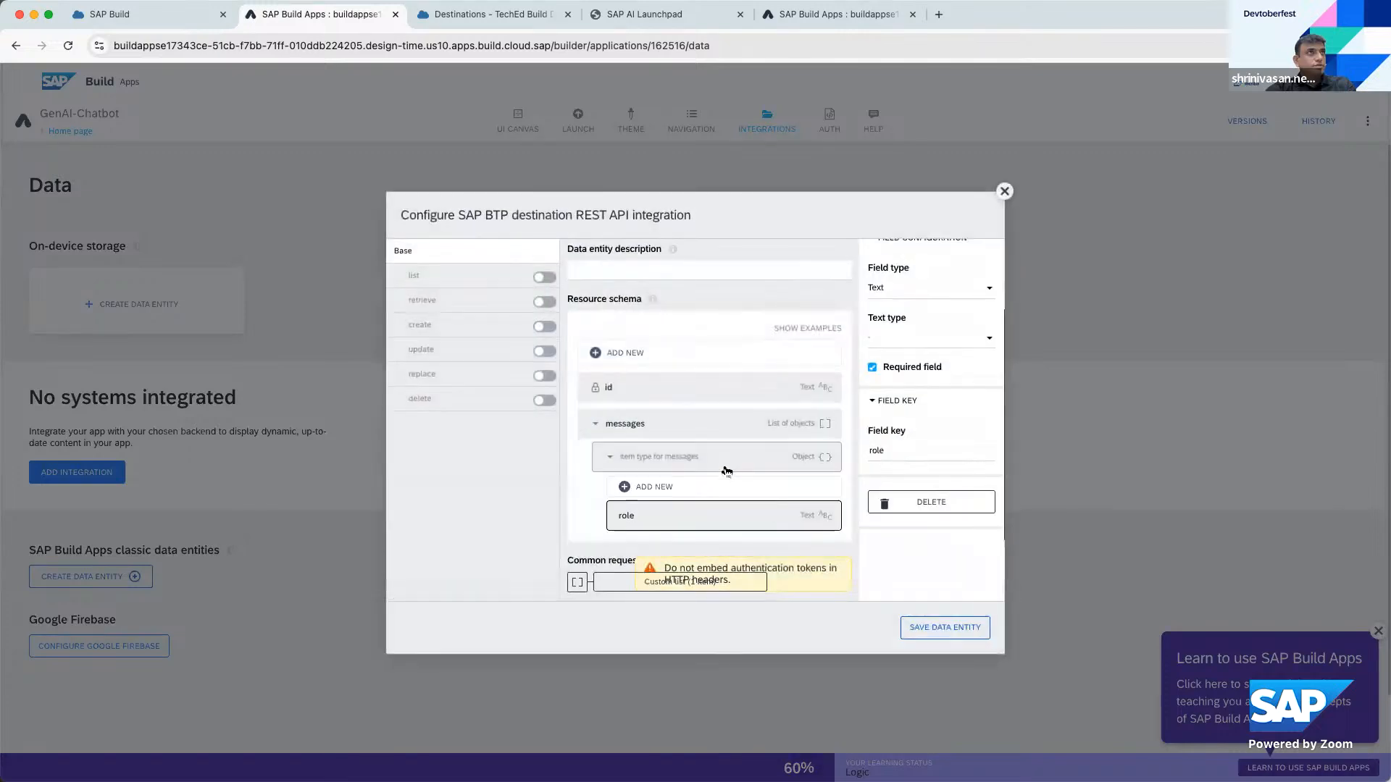
{"action": "left_click", "coordinate": [718, 488]}
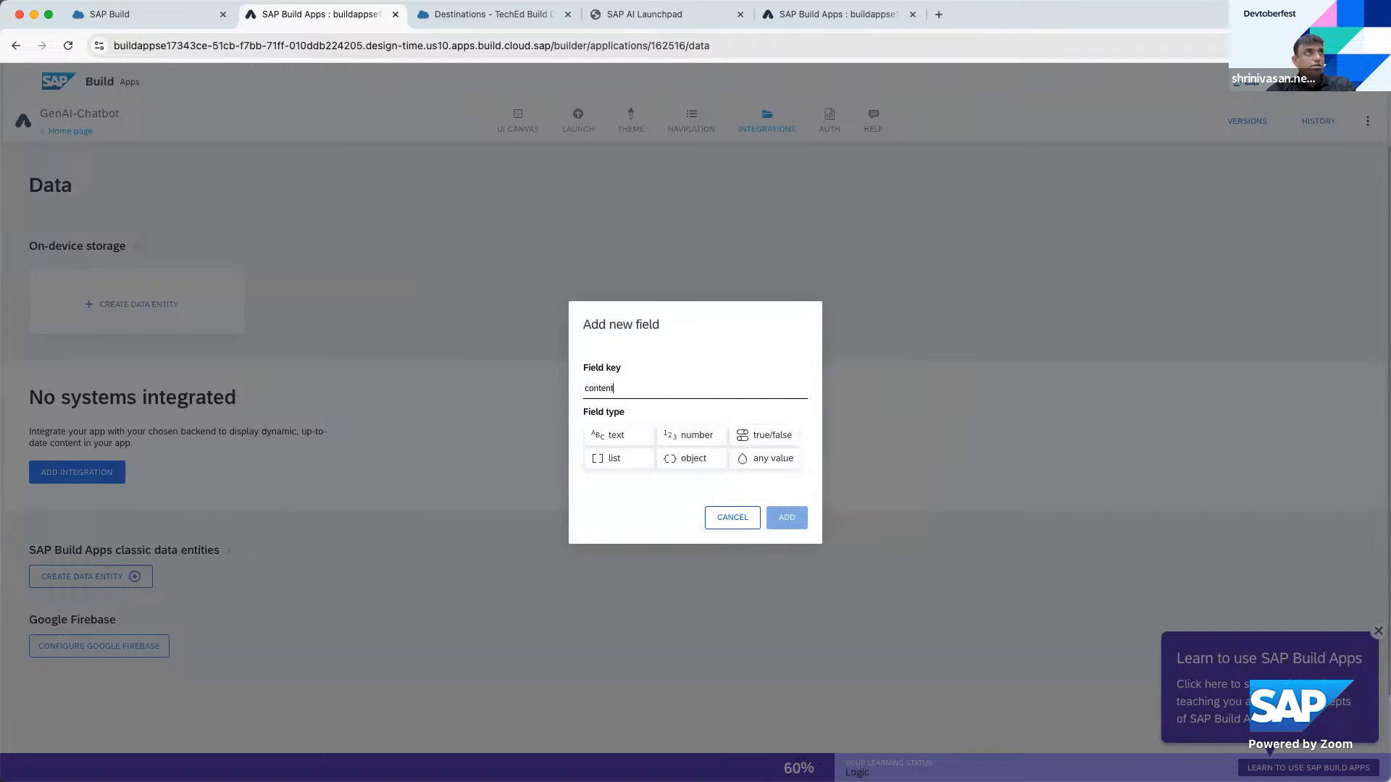
{"action": "left_click", "coordinate": [624, 435]}
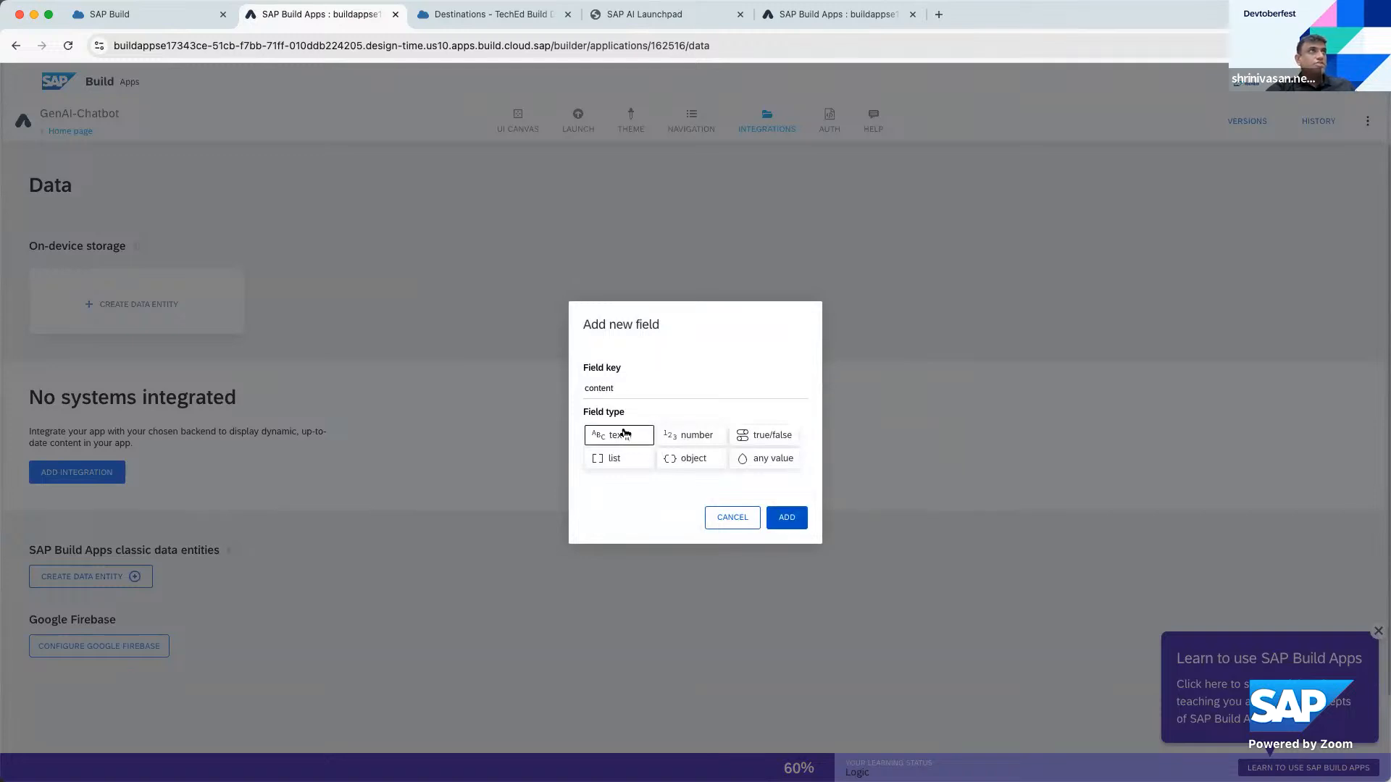
{"action": "left_click", "coordinate": [795, 527]}
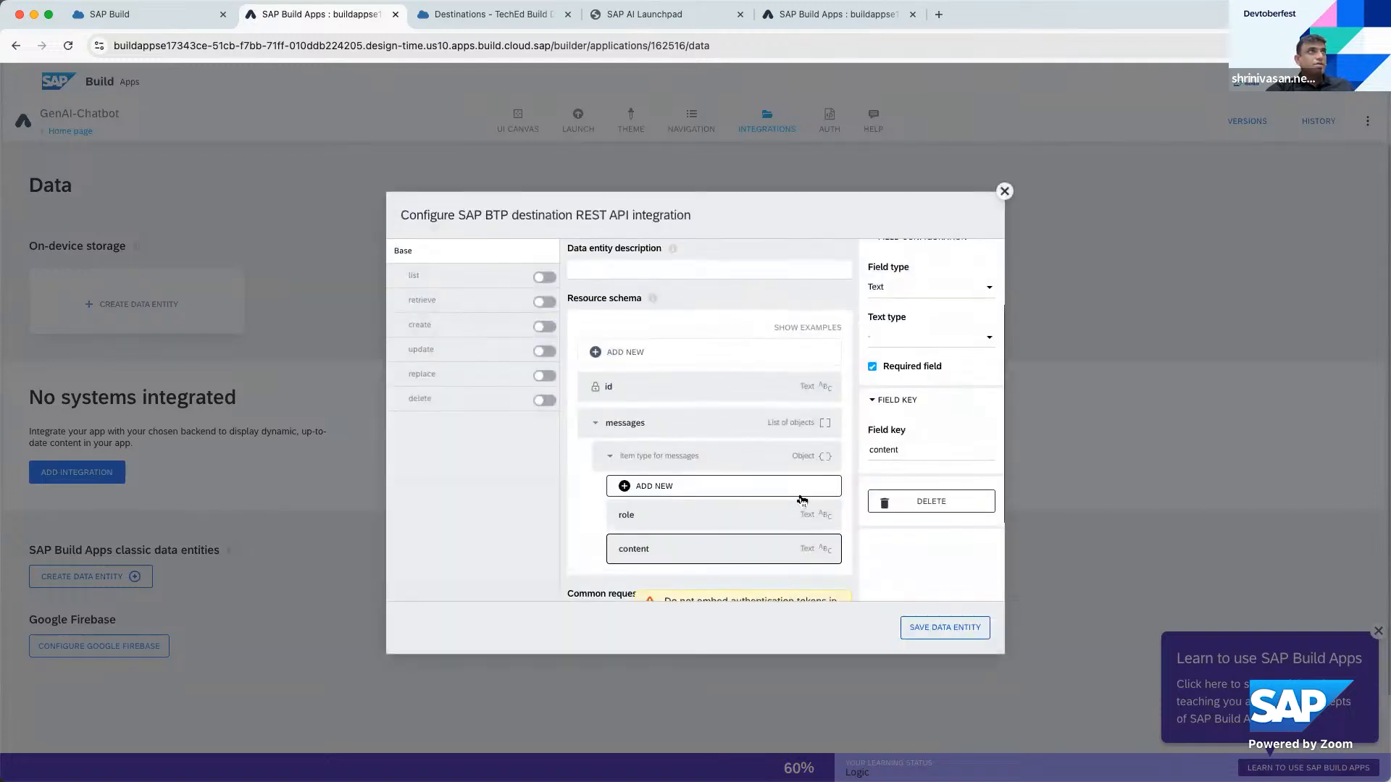
Open the configuration of the create request and enable it for the data entity
{"action": "scroll", "coordinate": [801, 499], "scroll_direction": "down", "scroll_amount": 3}
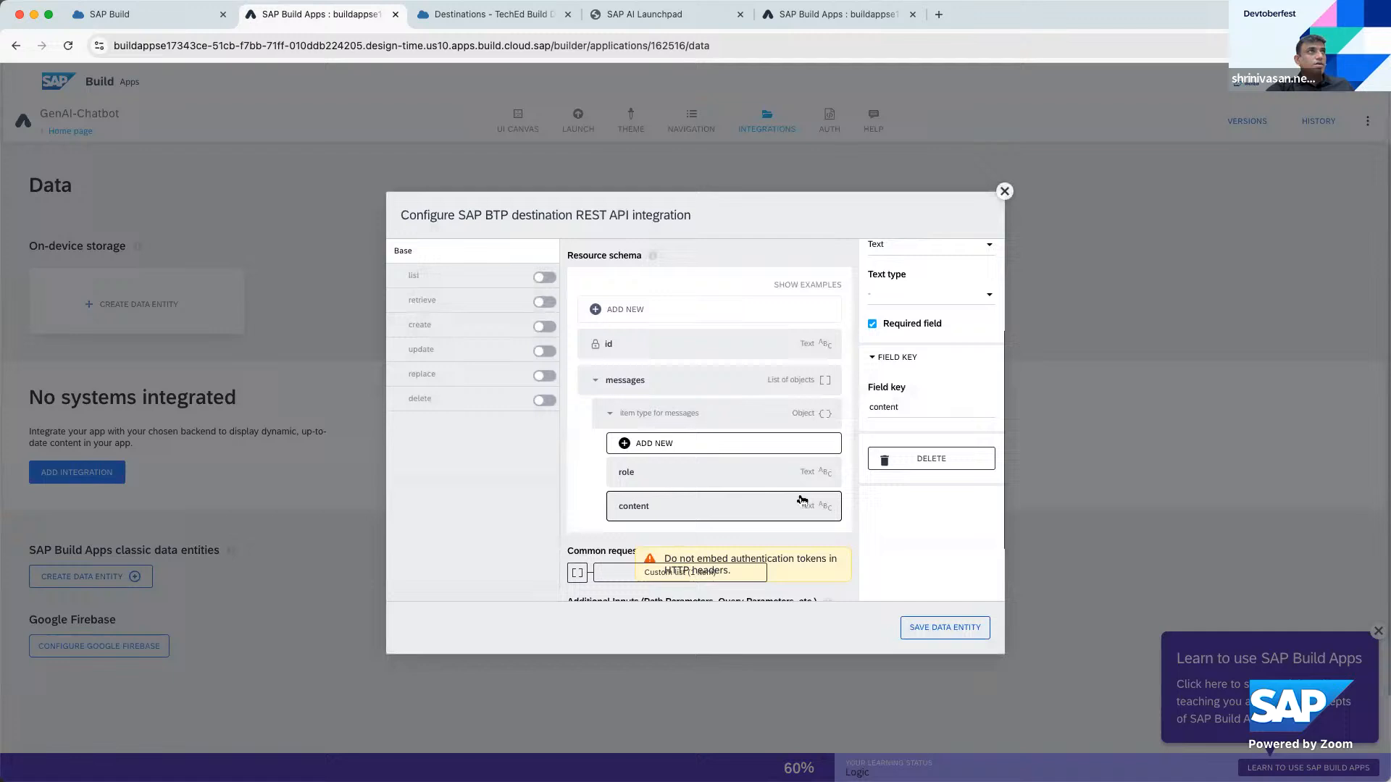
{"action": "left_click", "coordinate": [491, 334]}
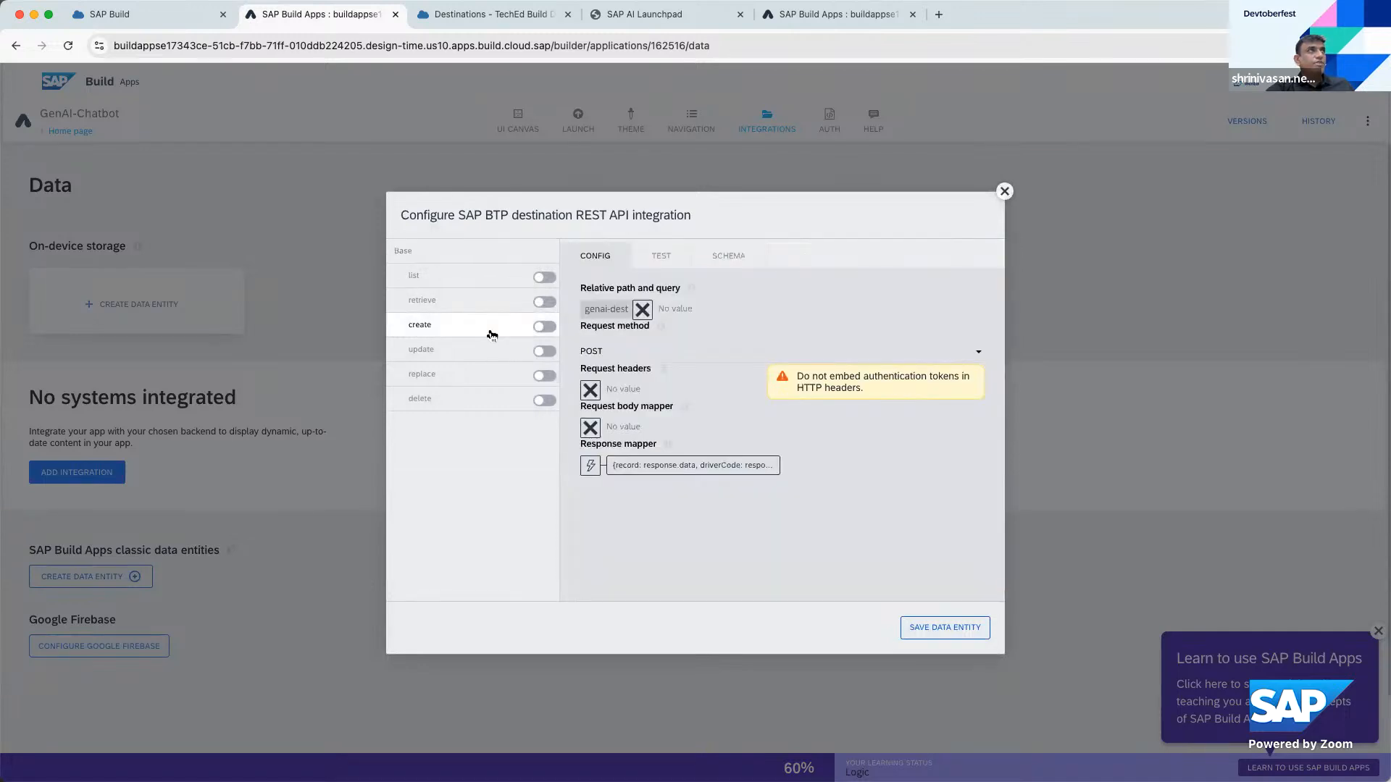
{"action": "left_click", "coordinate": [546, 327]}
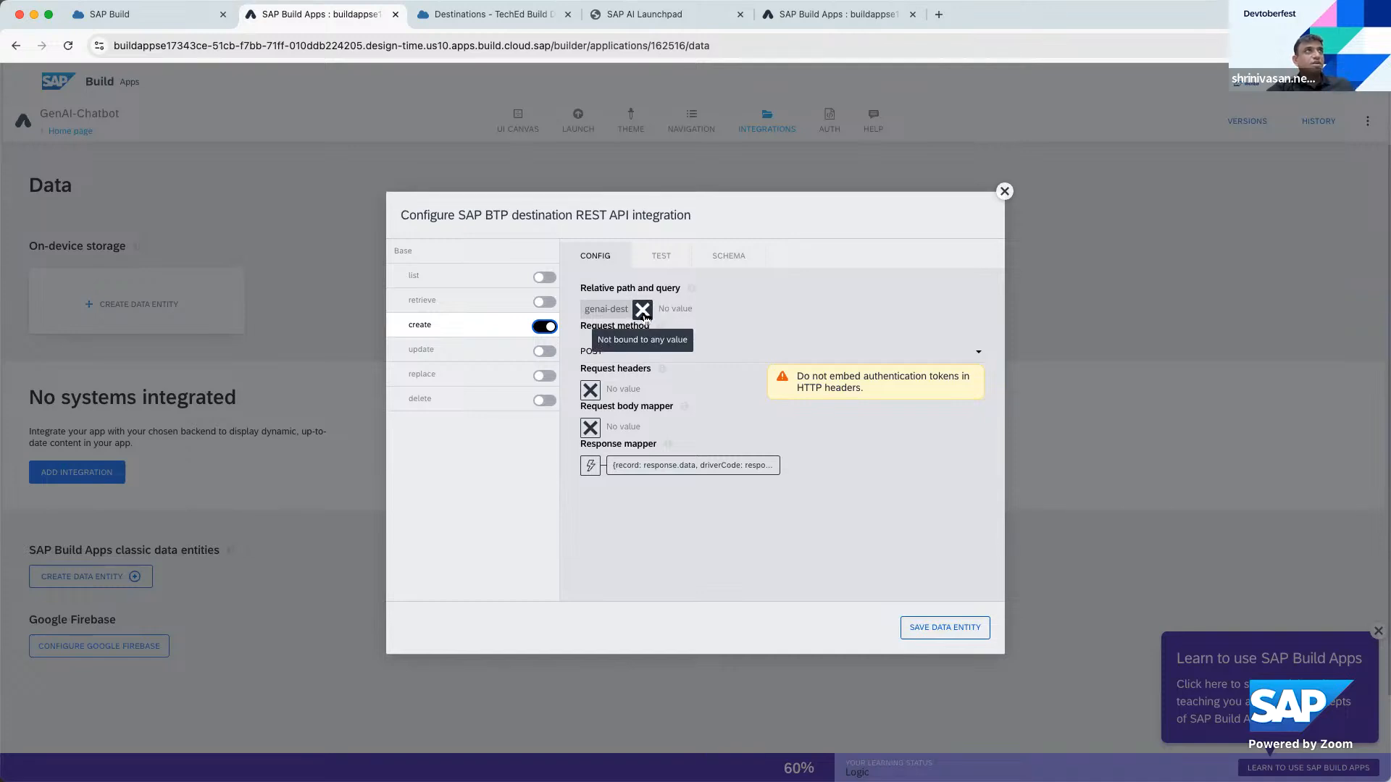
Switch to the Notes app, append /chat/completions?api-version=2024-06-01 to the inference deployment path and copy the whole path
{"action": "key", "text": "super+Tab"}
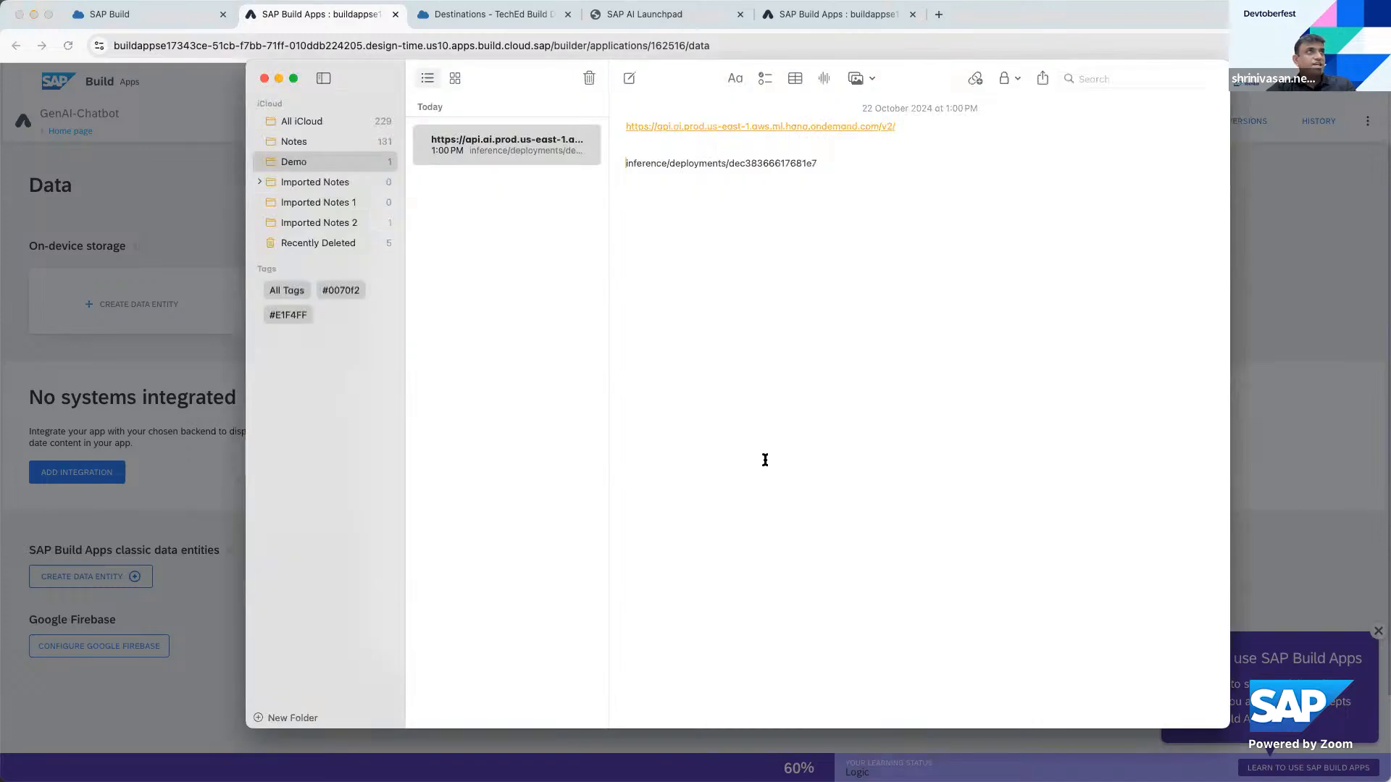
{"action": "left_click", "coordinate": [849, 162]}
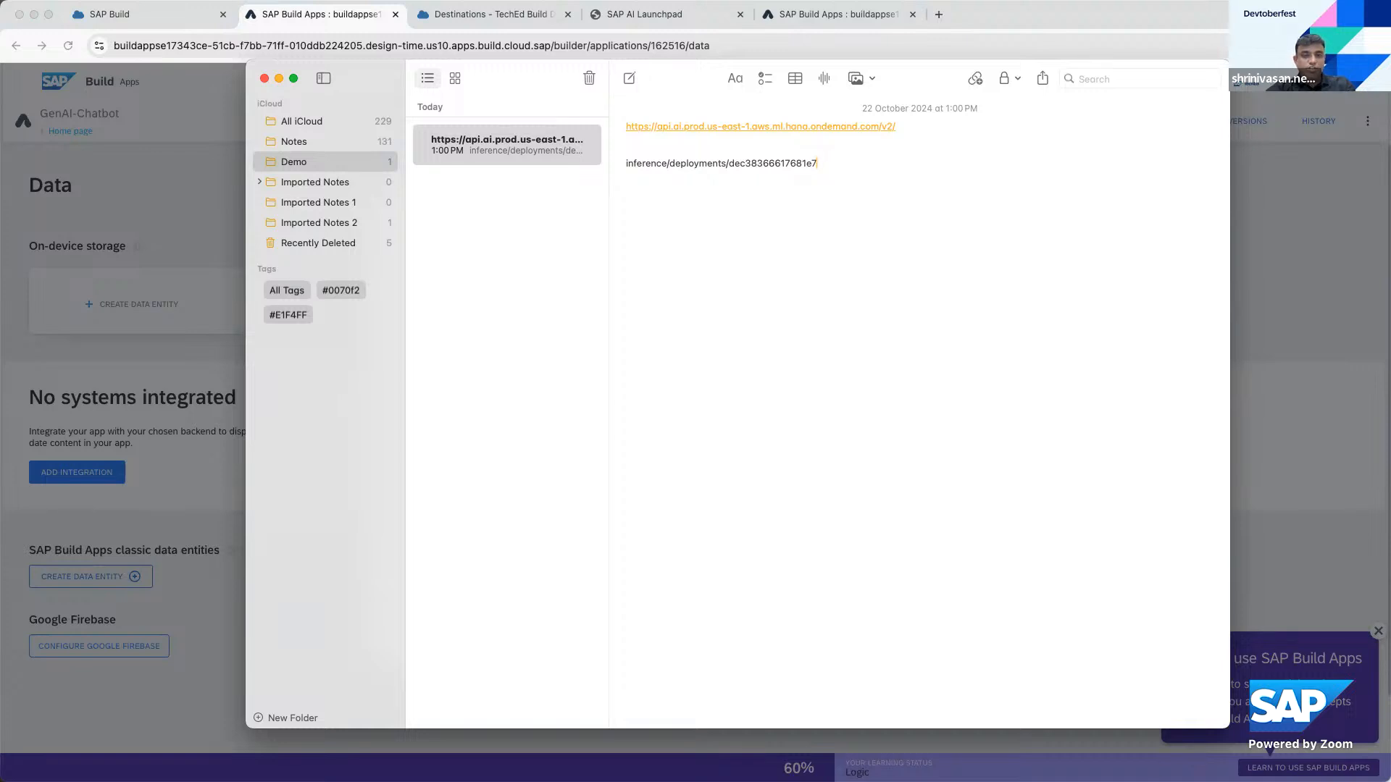
{"action": "key", "text": "super+Tab"}
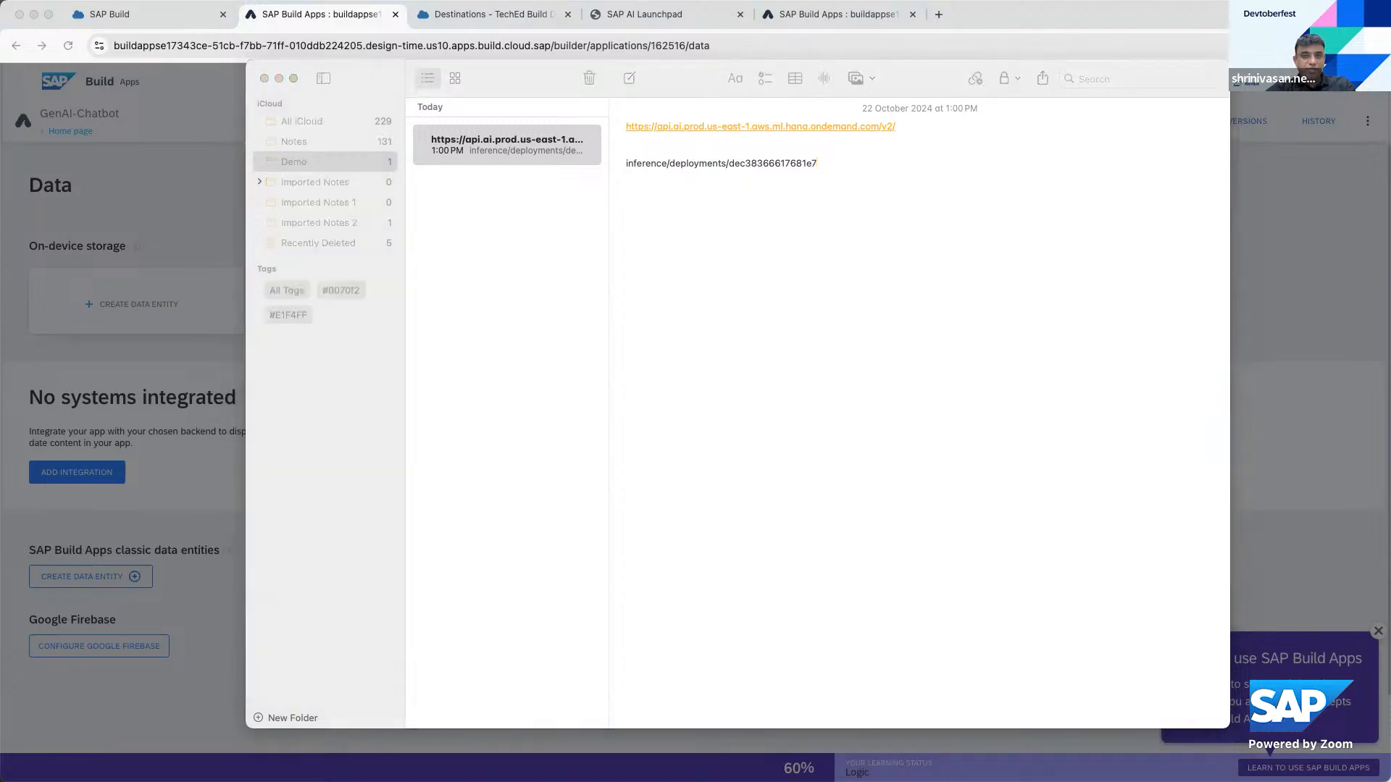
{"action": "left_click", "coordinate": [862, 163]}
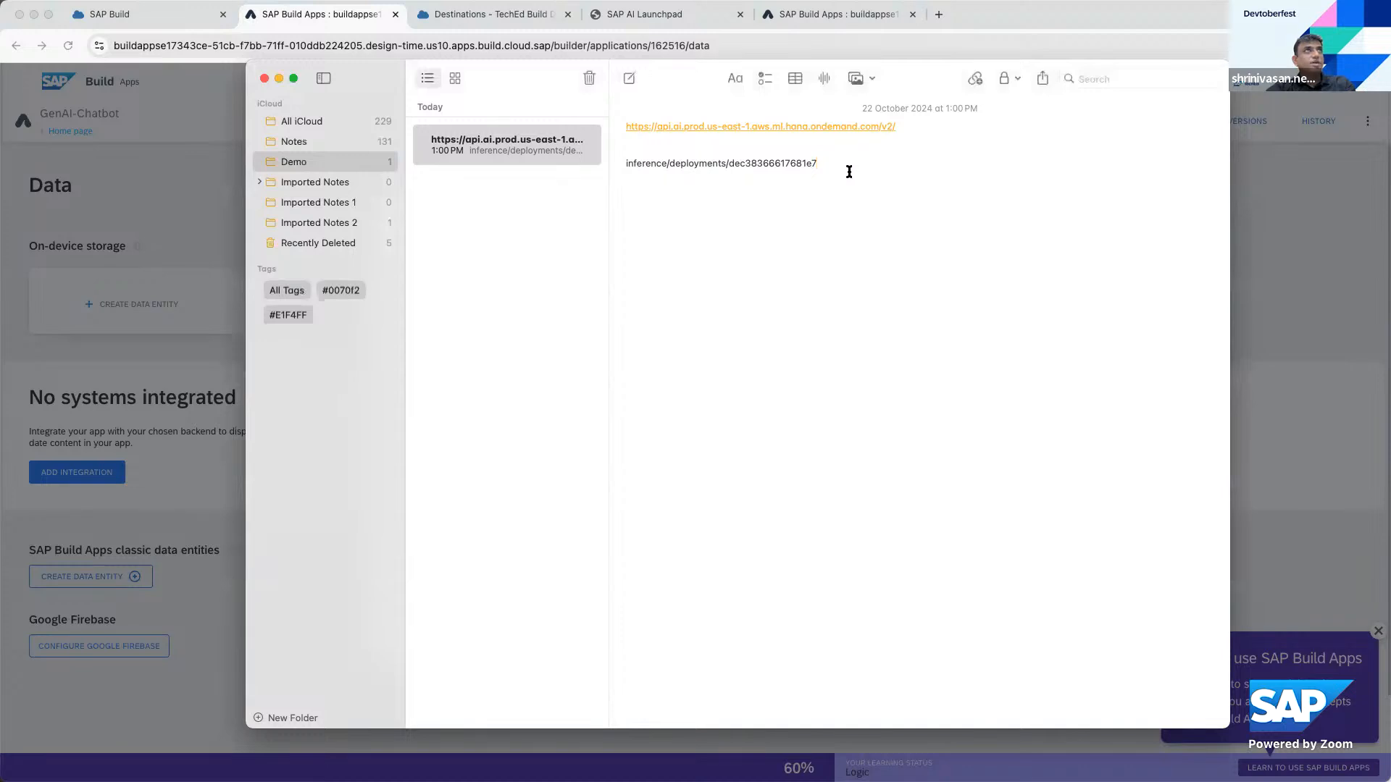
{"action": "type", "text": "chat/completions?api-version=2024-06-01"}
{"action": "left_click", "coordinate": [815, 163]}
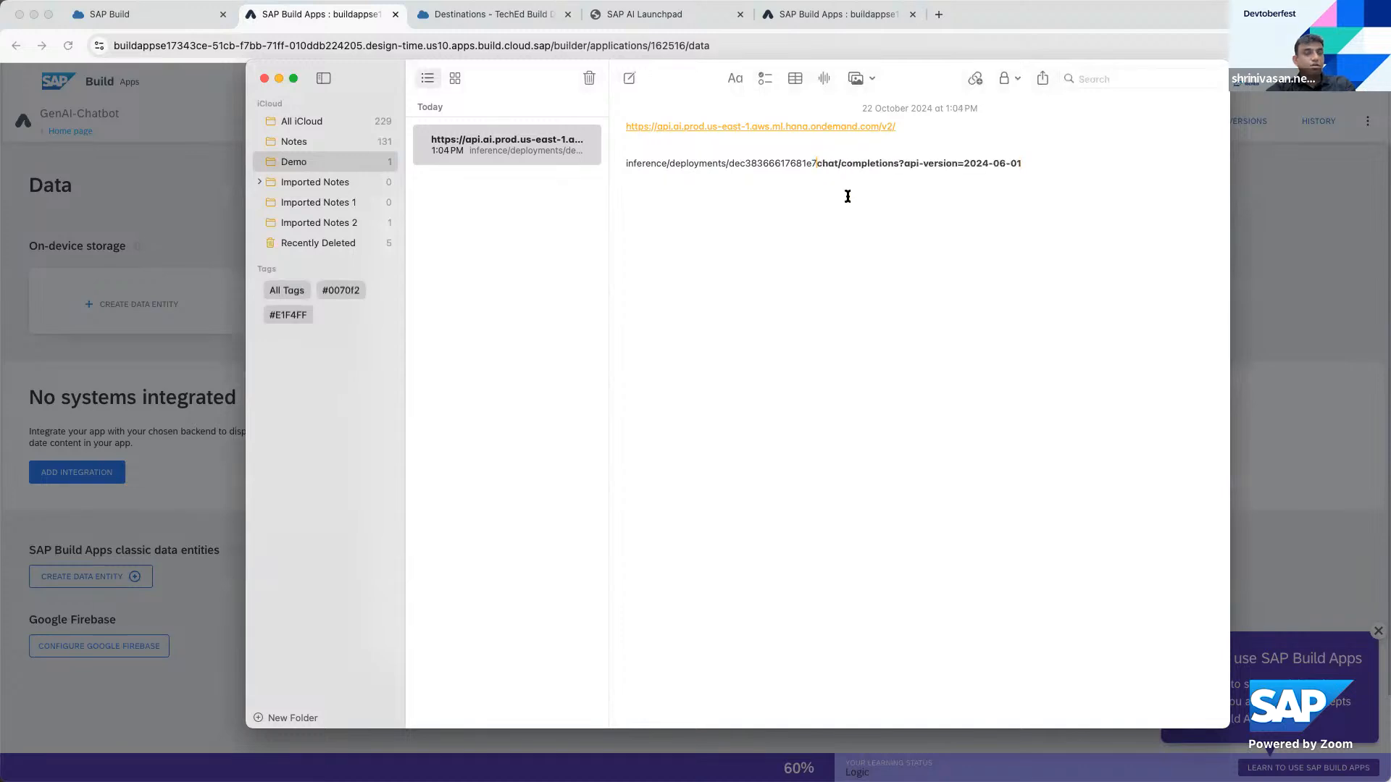
{"action": "type", "text": "/"}
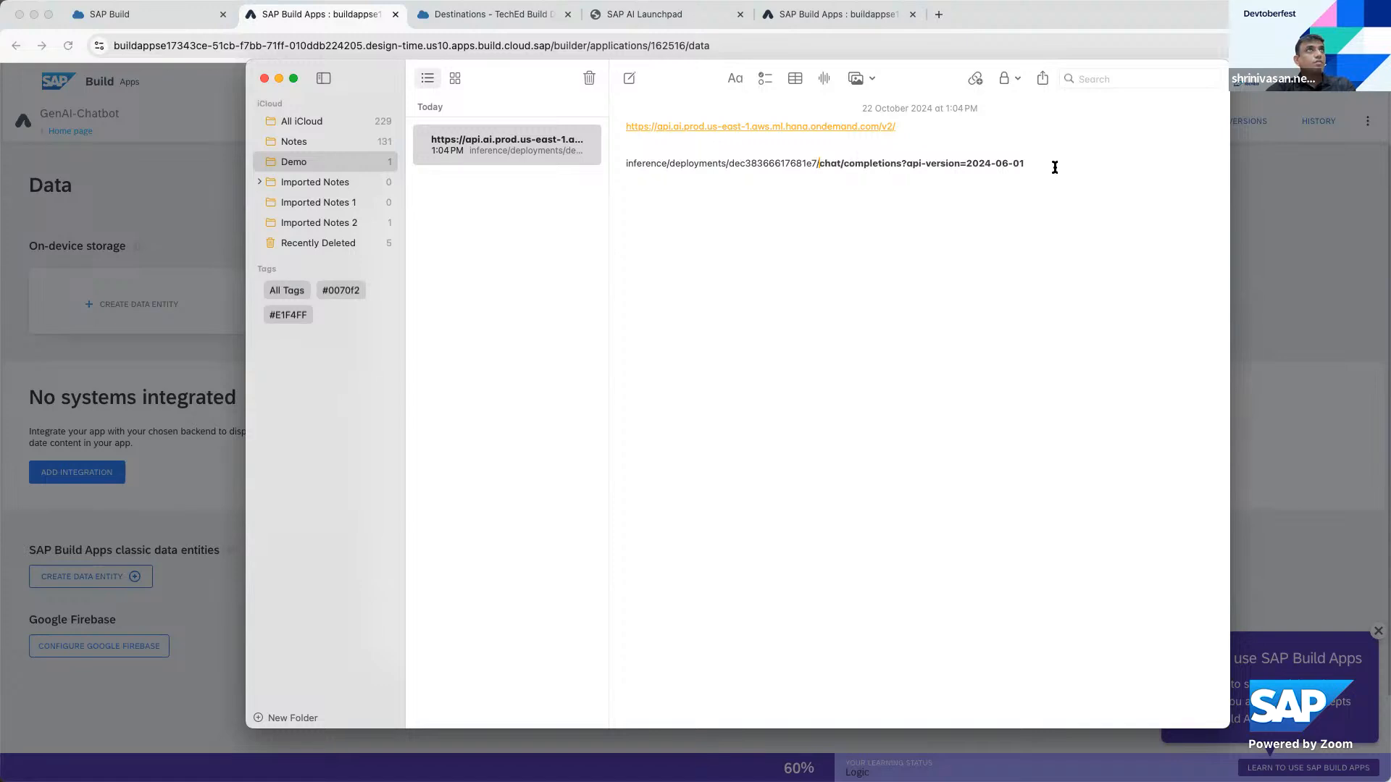
{"action": "left_click_drag", "start_coordinate": [1053, 166], "coordinate": [618, 160]}
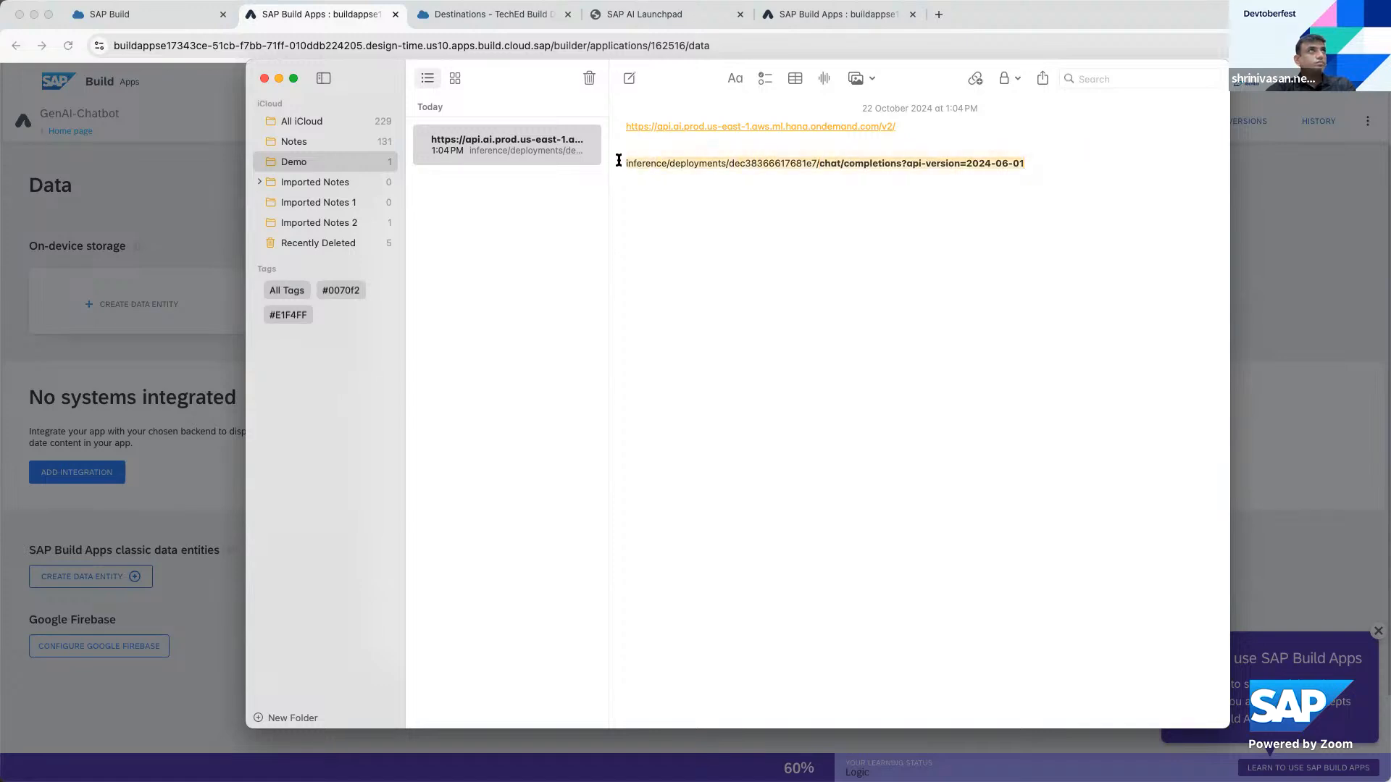
{"action": "left_click", "coordinate": [176, 489]}
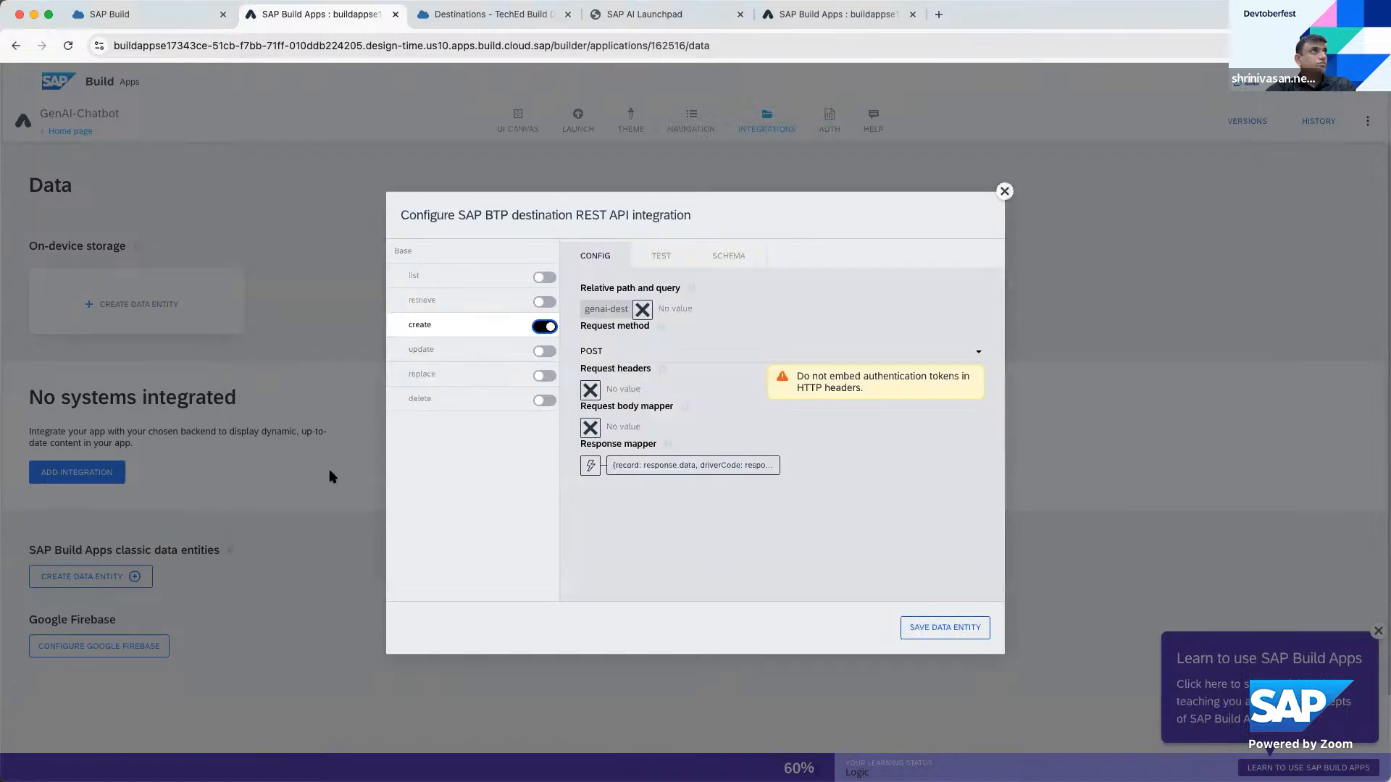
{"action": "left_click", "coordinate": [642, 309]}
{"action": "left_click", "coordinate": [509, 323]}
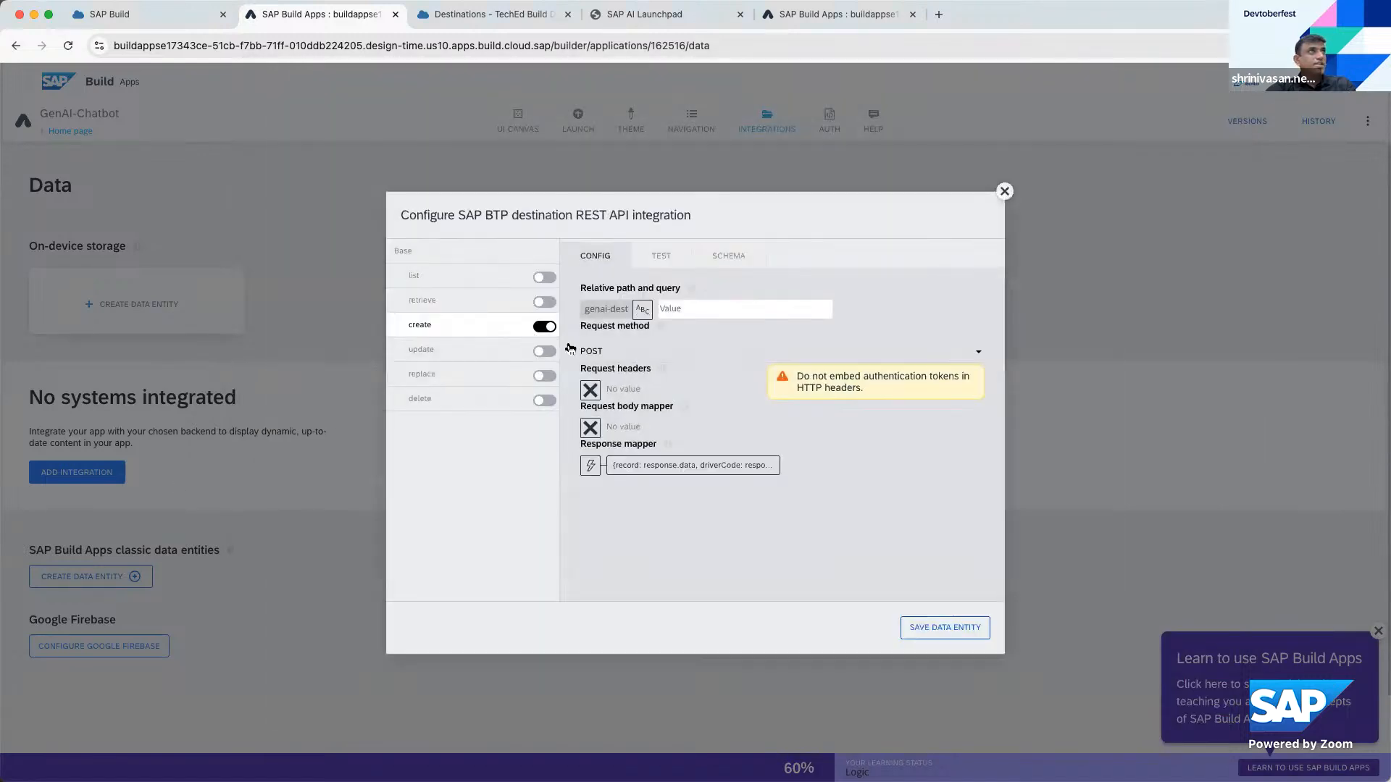
{"action": "key", "text": "super+v"}
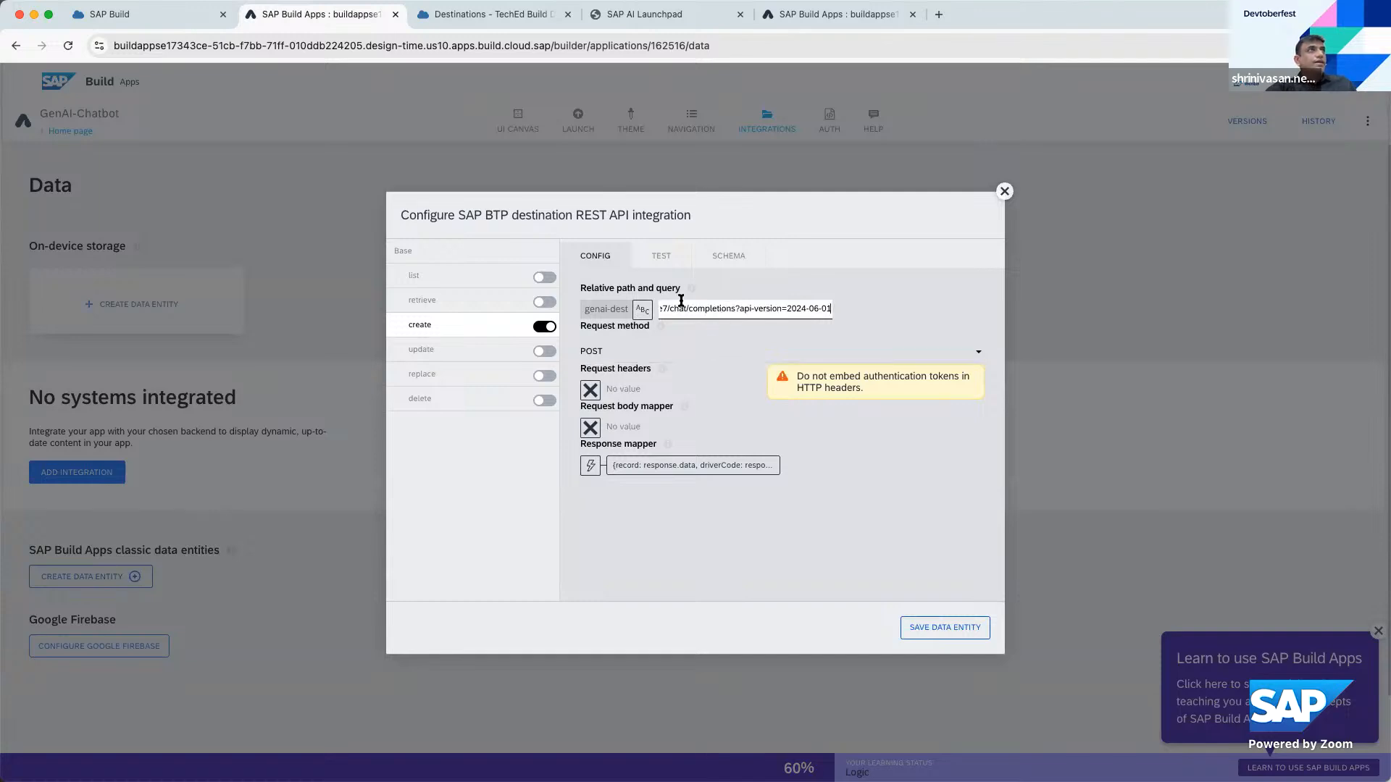
Add a messages value to the create test's request record with role user and content "Explain SAP BTP in 100 words"
{"action": "left_click", "coordinate": [670, 257]}
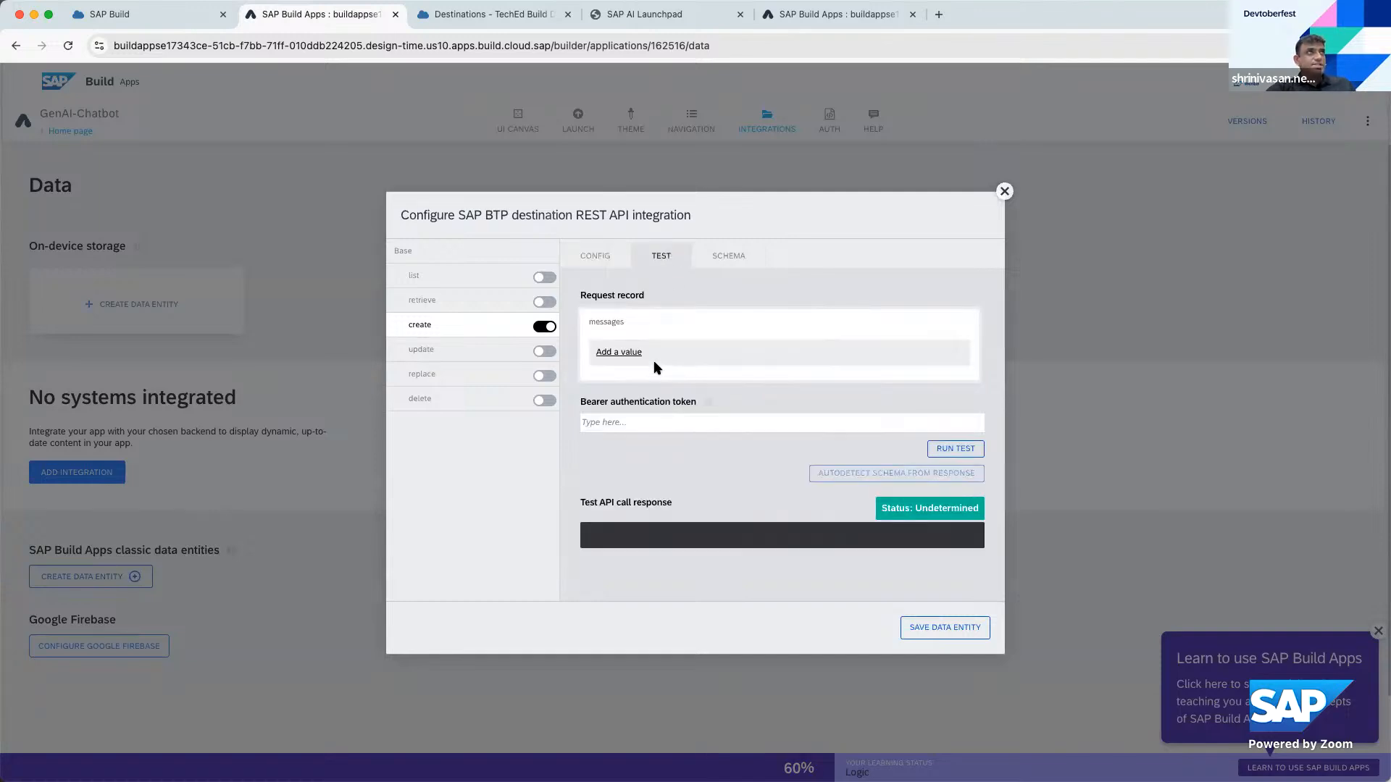
{"action": "left_click", "coordinate": [633, 354]}
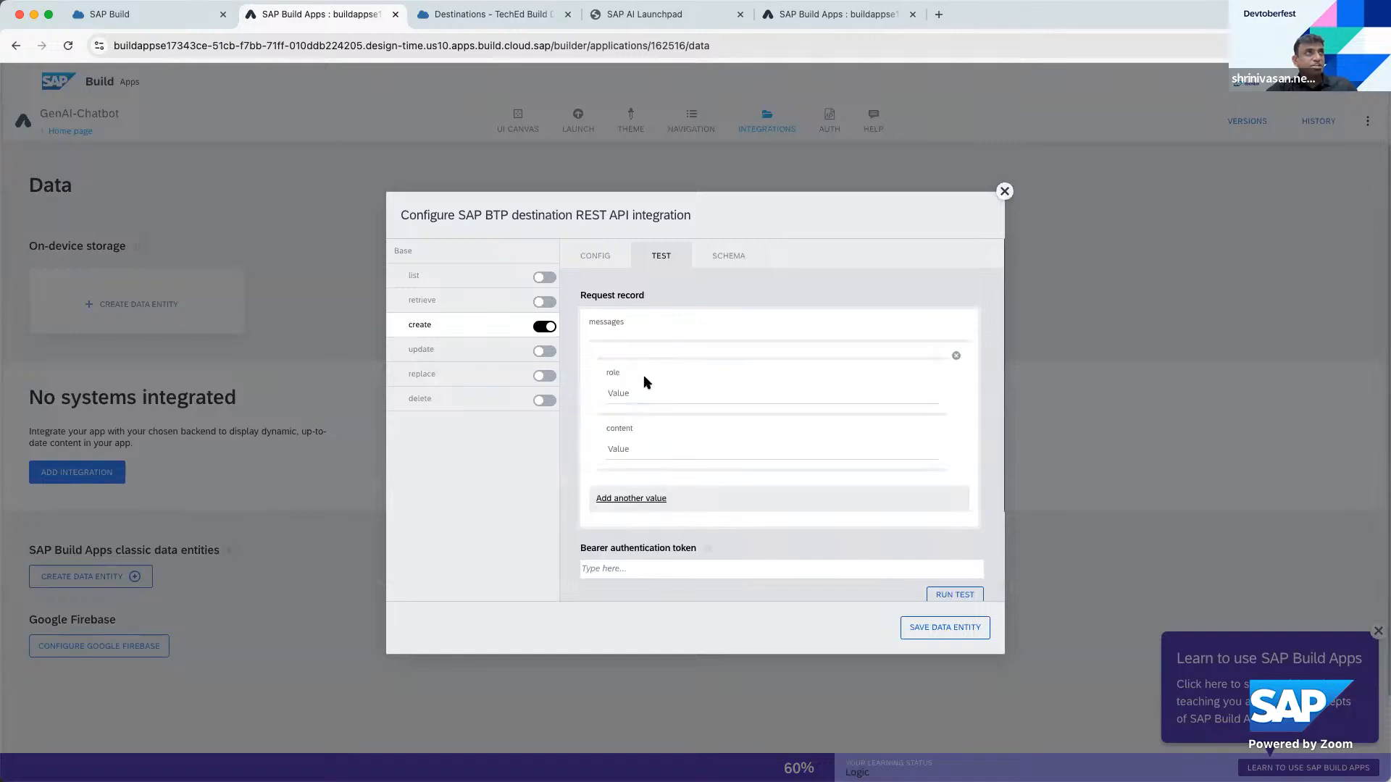
{"action": "left_click", "coordinate": [646, 395]}
{"action": "type", "text": "us"}
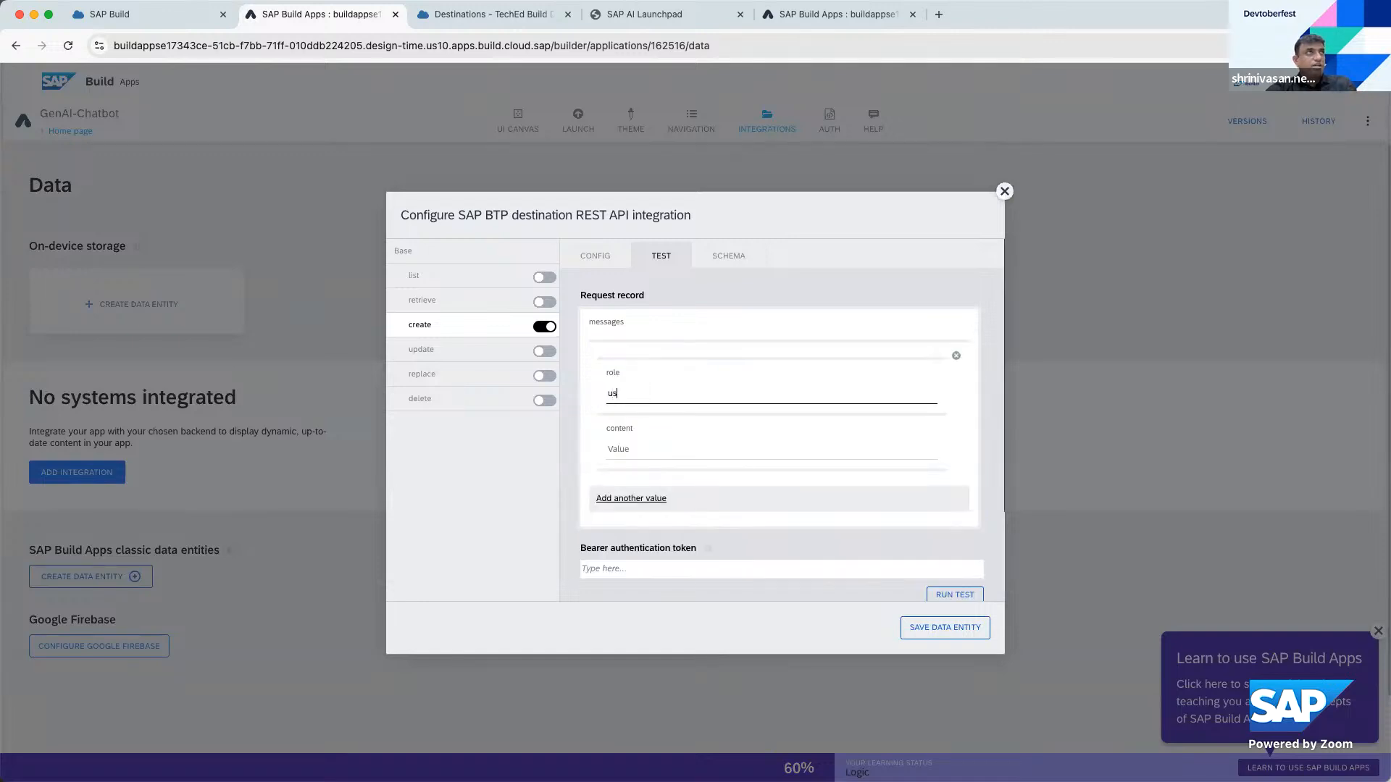
{"action": "type", "text": "er"}
{"action": "left_click", "coordinate": [608, 449]}
{"action": "type", "text": "Explain SAP BTP in 100 words"}
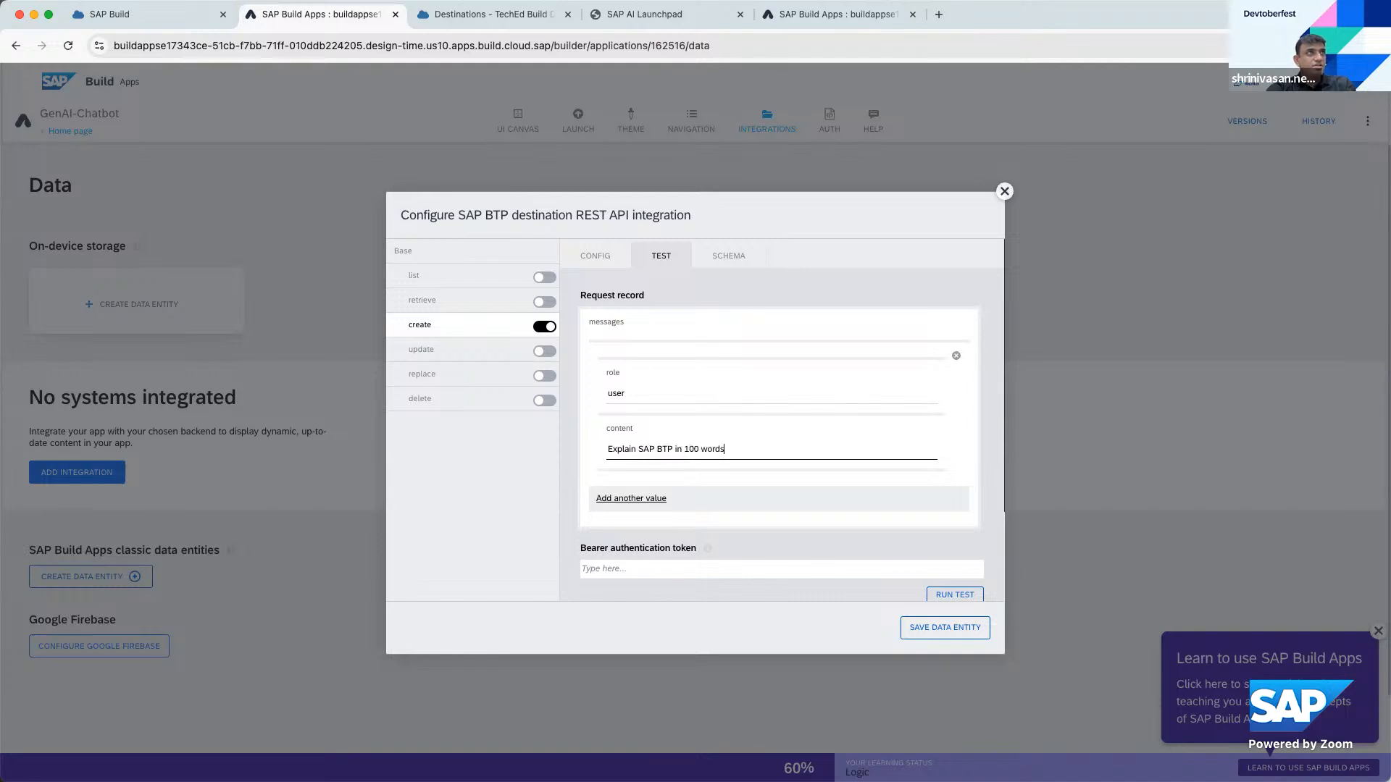
Run the test of the create request and check the API call response
{"action": "scroll", "coordinate": [704, 447], "scroll_direction": "down", "scroll_amount": 3}
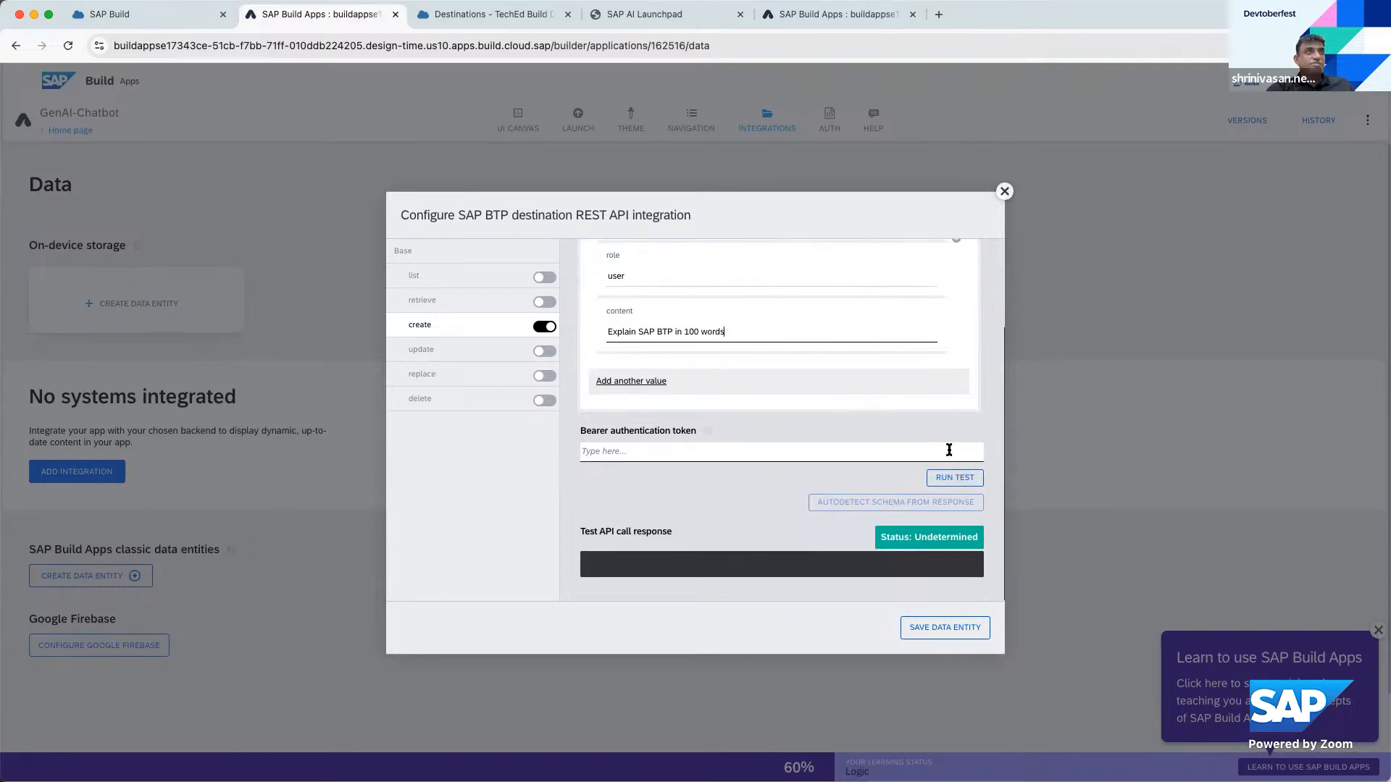
{"action": "left_click", "coordinate": [969, 483]}
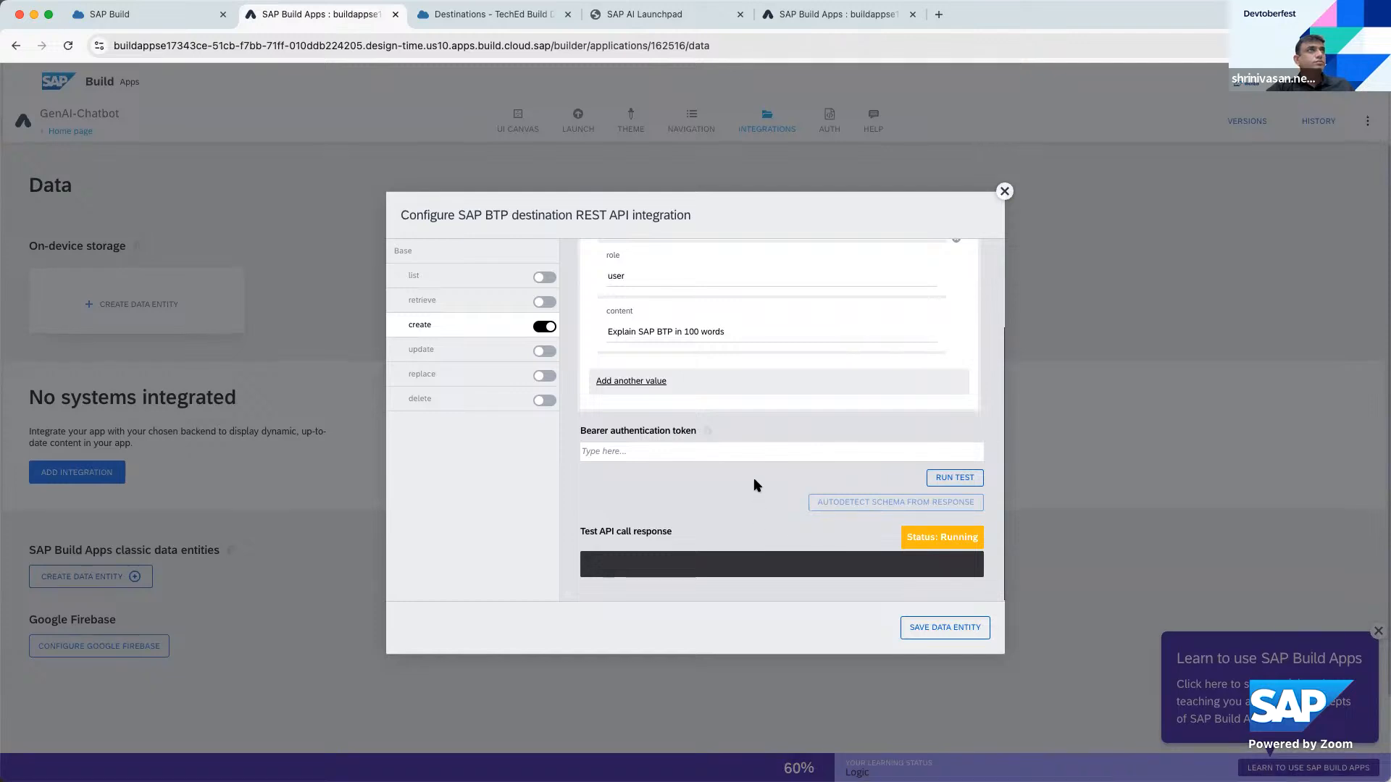
{"action": "scroll", "coordinate": [753, 476], "scroll_direction": "up", "scroll_amount": 1}
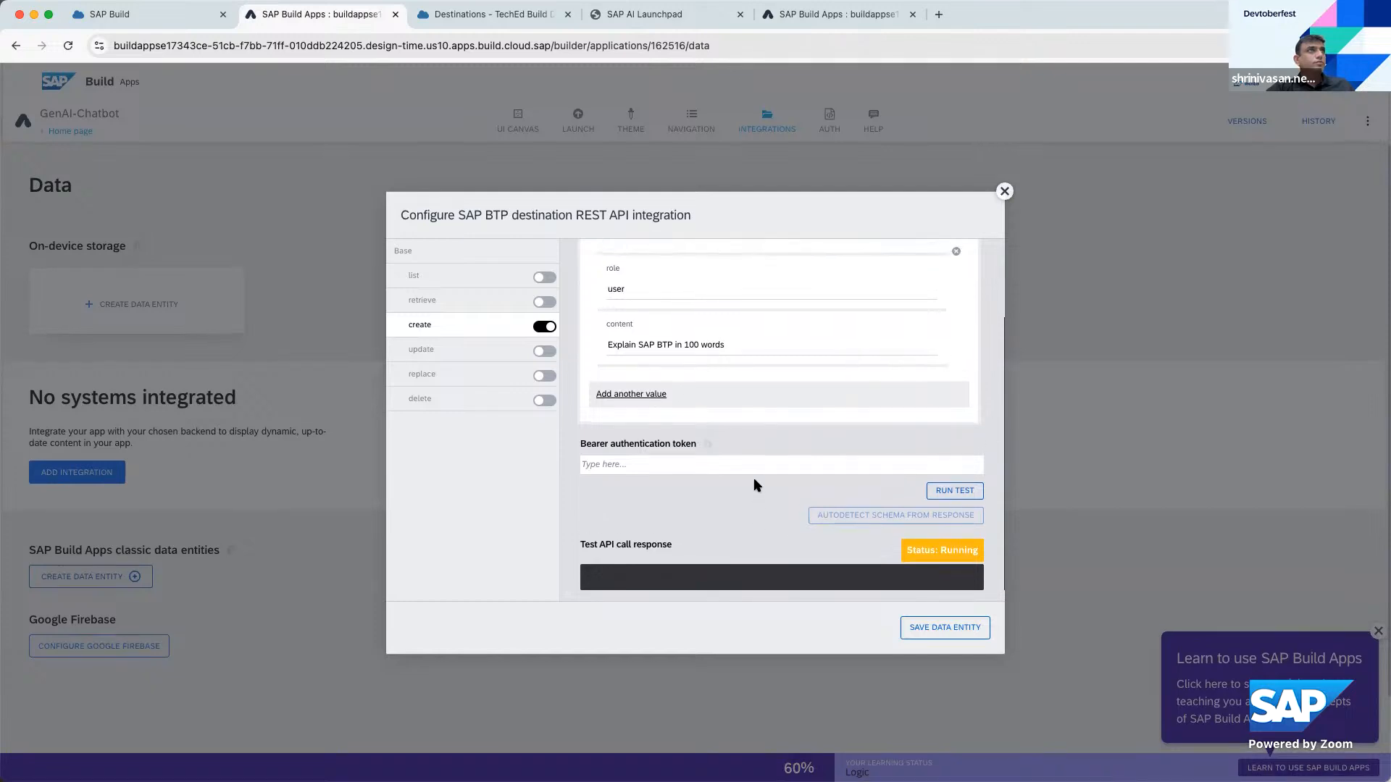
{"action": "scroll", "coordinate": [756, 512], "scroll_direction": "down", "scroll_amount": 1}
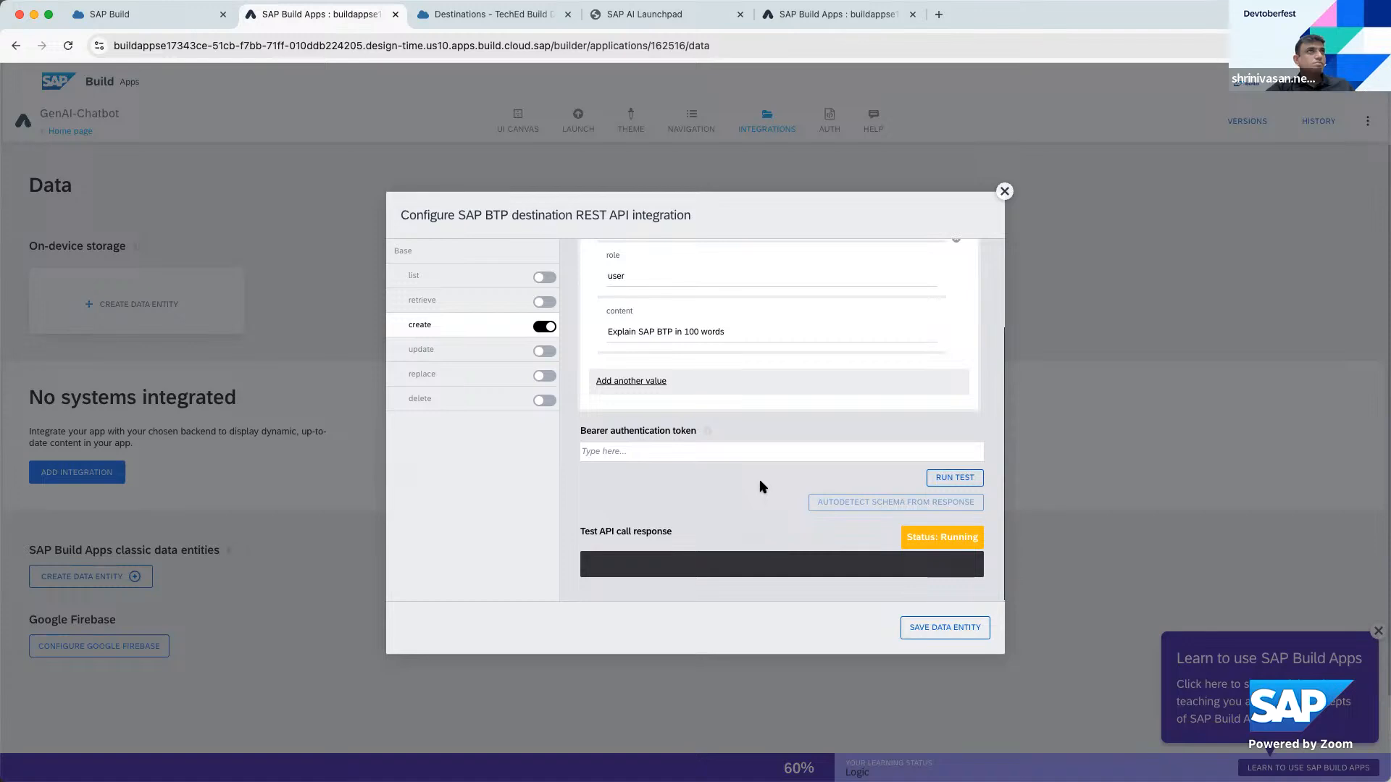
{"action": "scroll", "coordinate": [762, 487], "scroll_direction": "up", "scroll_amount": 1}
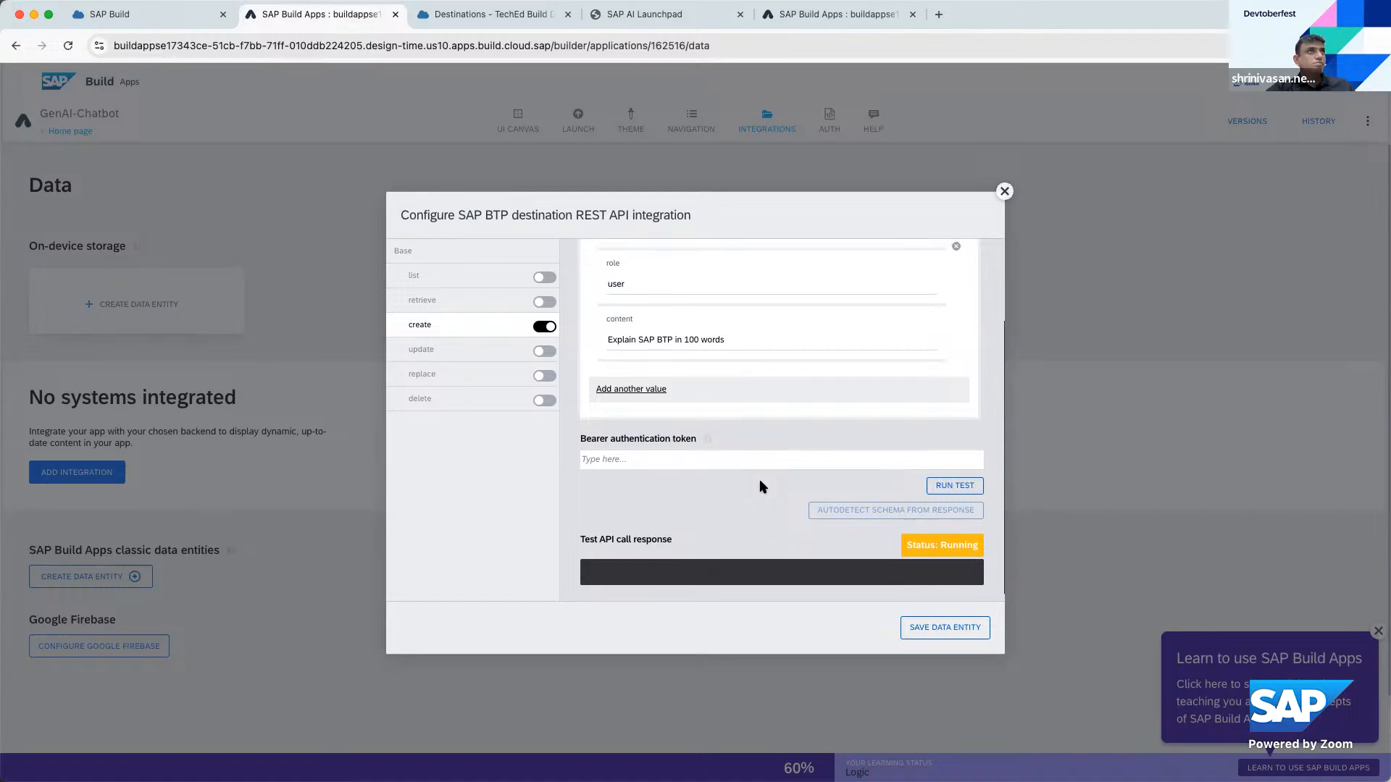
{"action": "scroll", "coordinate": [764, 518], "scroll_direction": "down", "scroll_amount": 1}
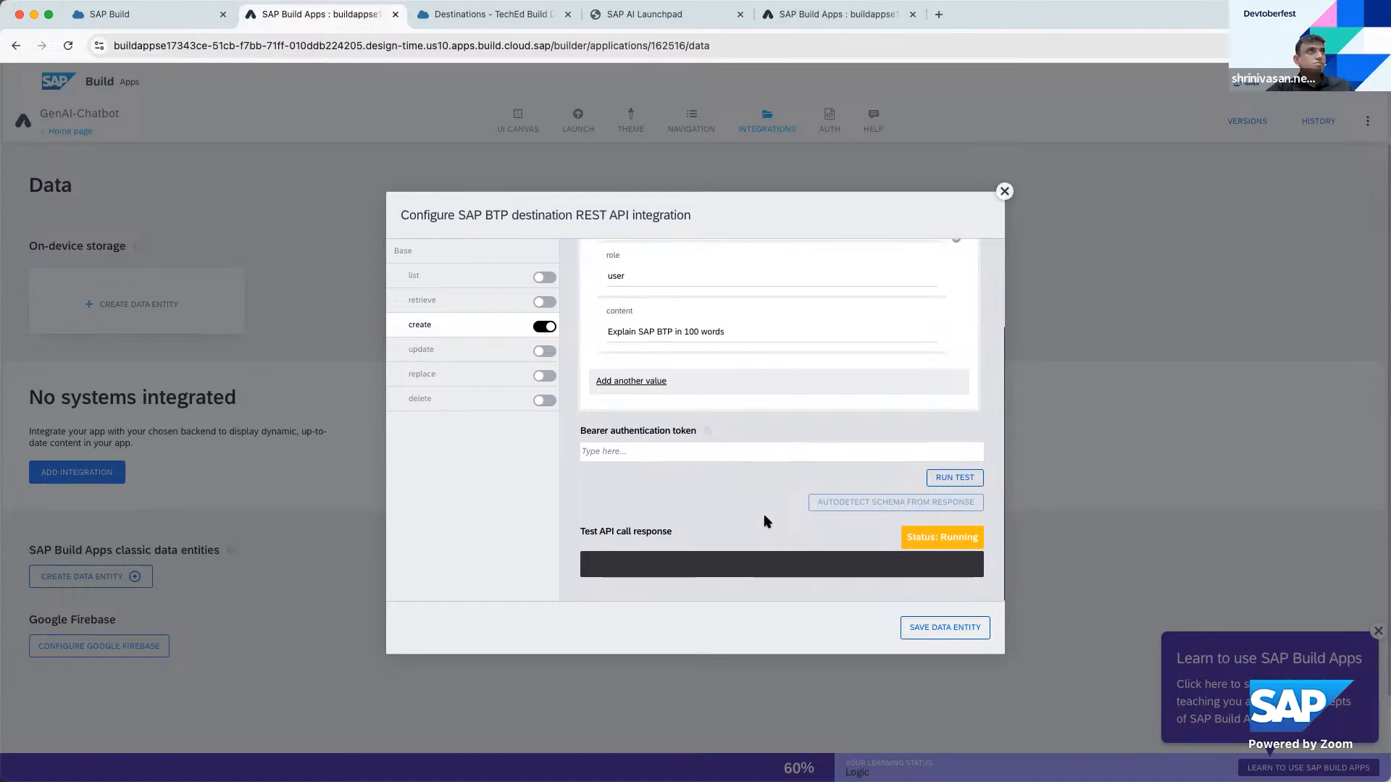
{"action": "scroll", "coordinate": [764, 521], "scroll_direction": "up", "scroll_amount": 1}
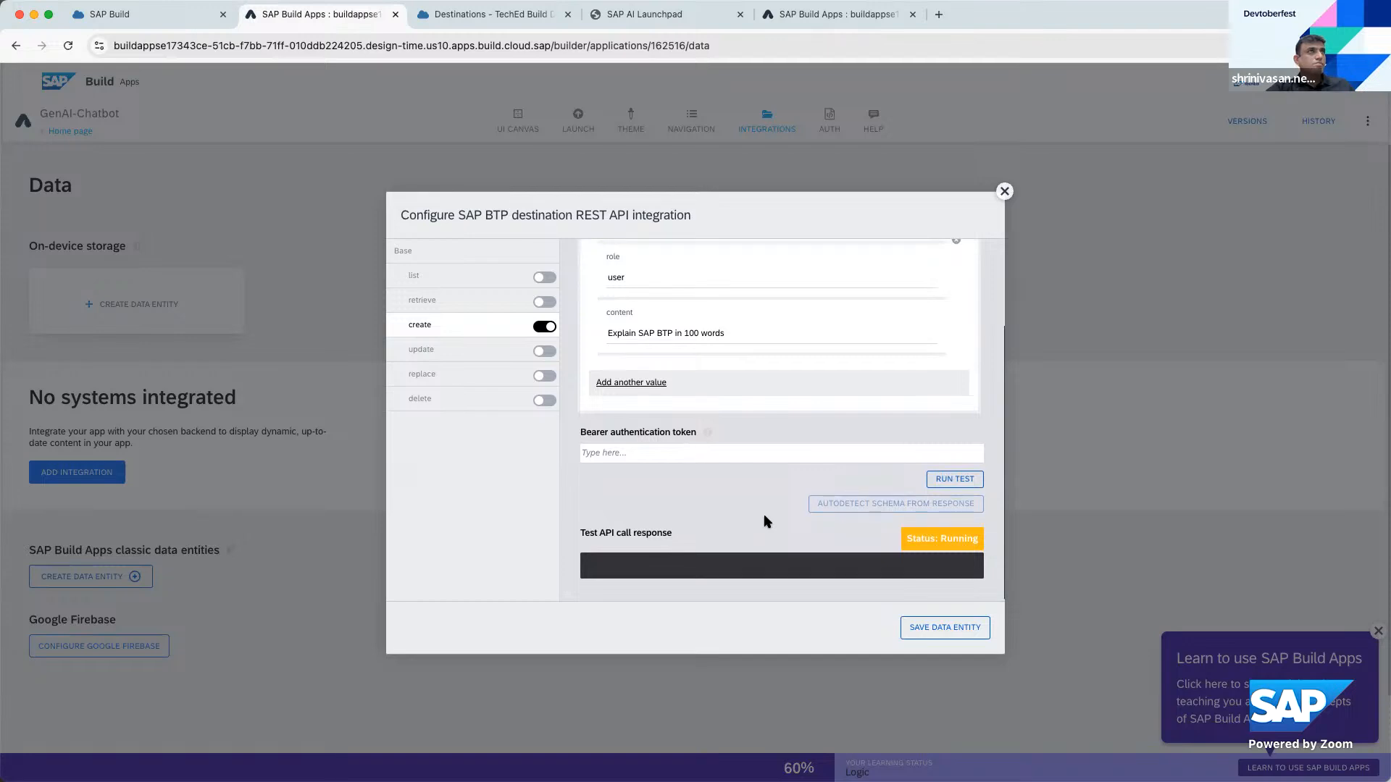
{"action": "scroll", "coordinate": [764, 521], "scroll_direction": "down", "scroll_amount": 1}
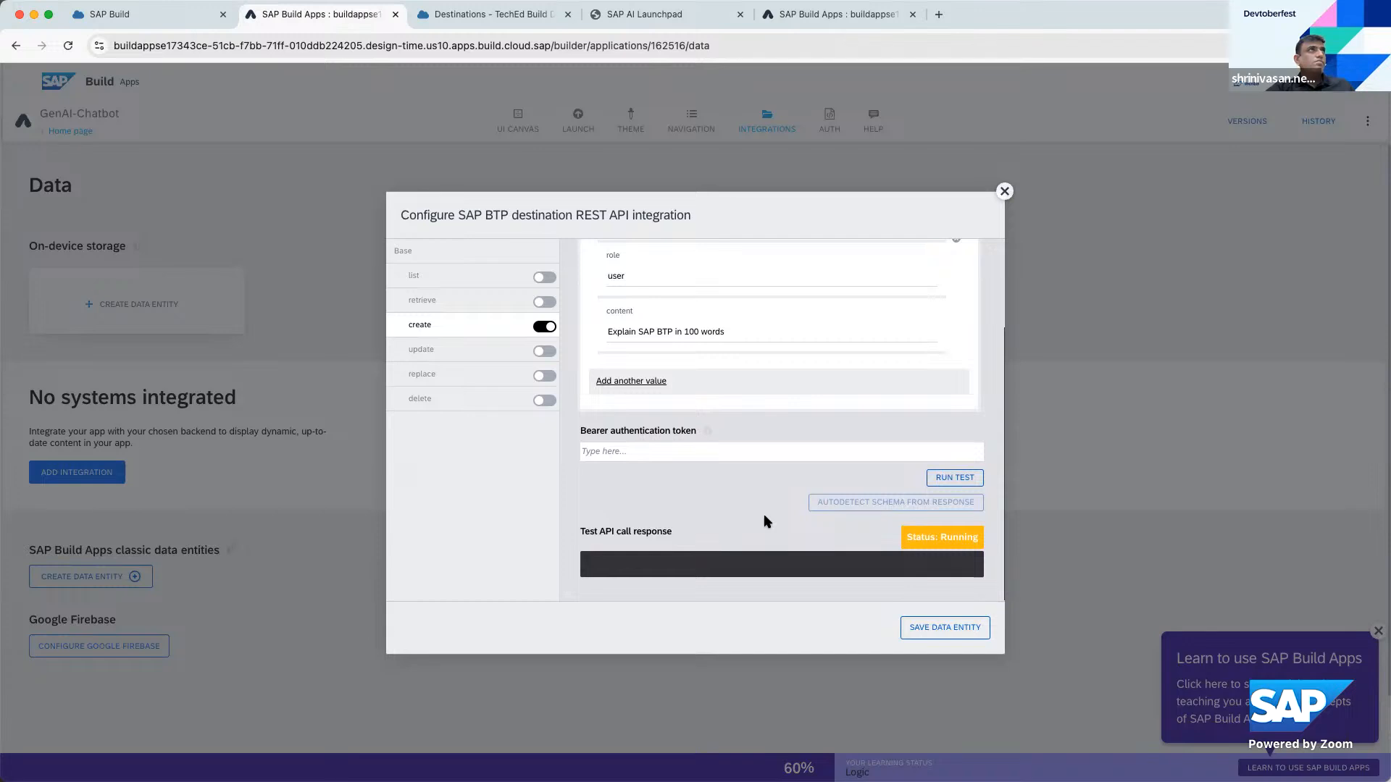
{"action": "scroll", "coordinate": [764, 520], "scroll_direction": "up", "scroll_amount": 2}
{"action": "scroll", "coordinate": [764, 521], "scroll_direction": "up", "scroll_amount": 5}
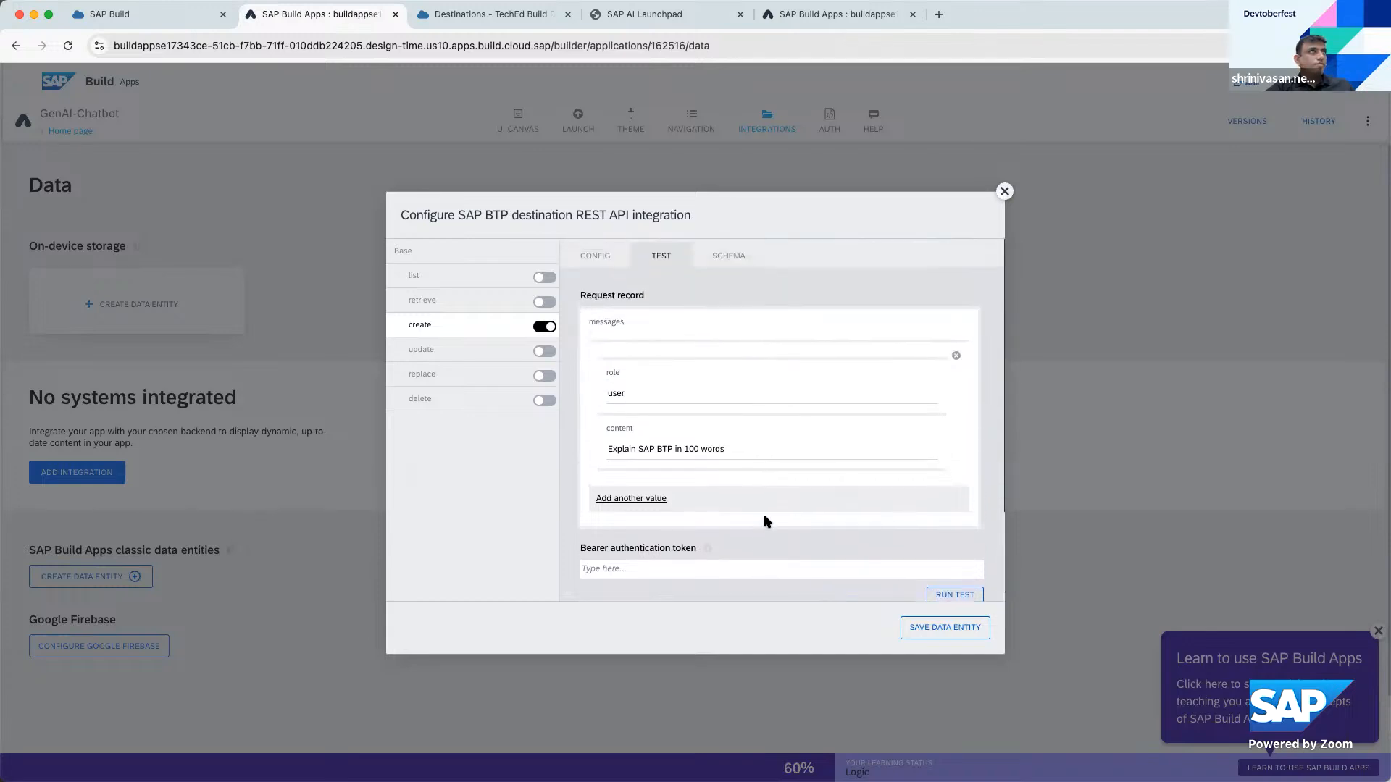
{"action": "scroll", "coordinate": [764, 520], "scroll_direction": "down", "scroll_amount": 6}
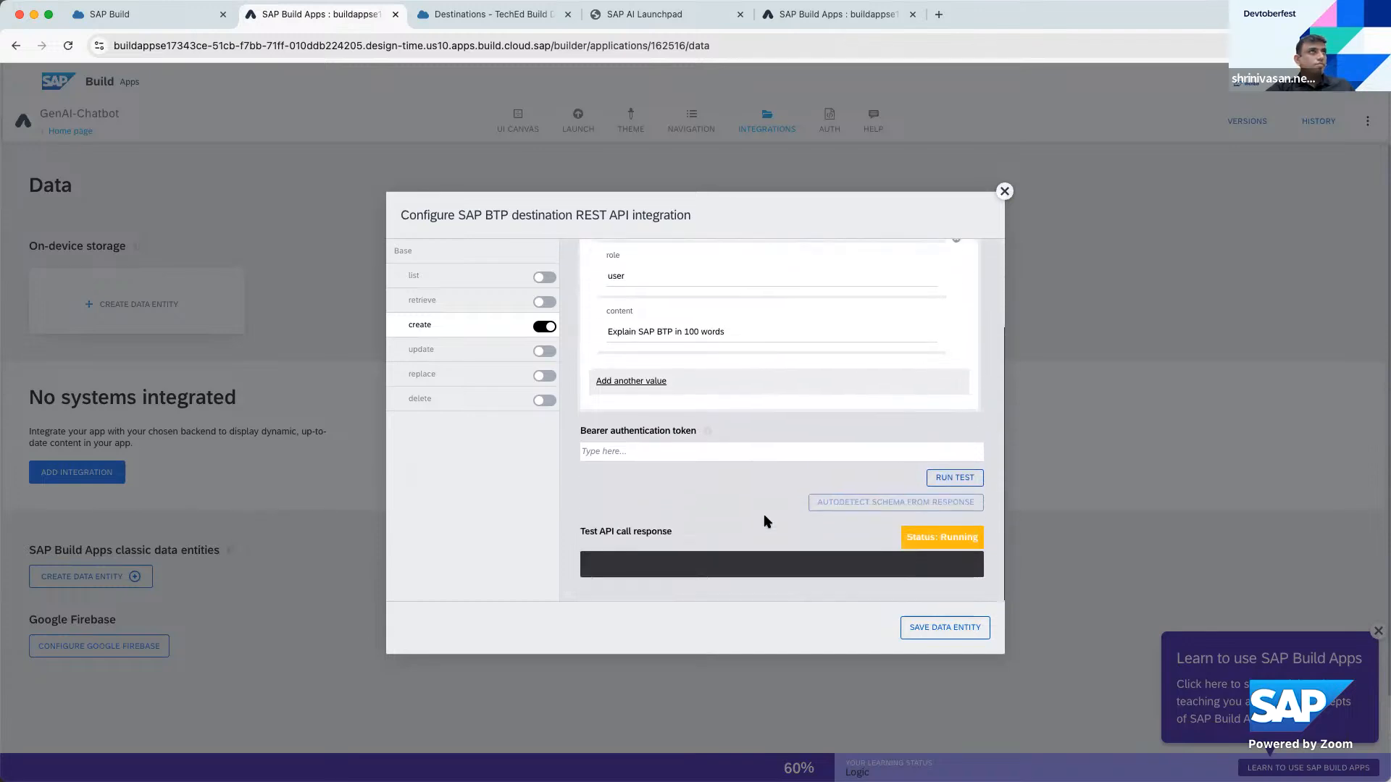
{"action": "left_click", "coordinate": [748, 444]}
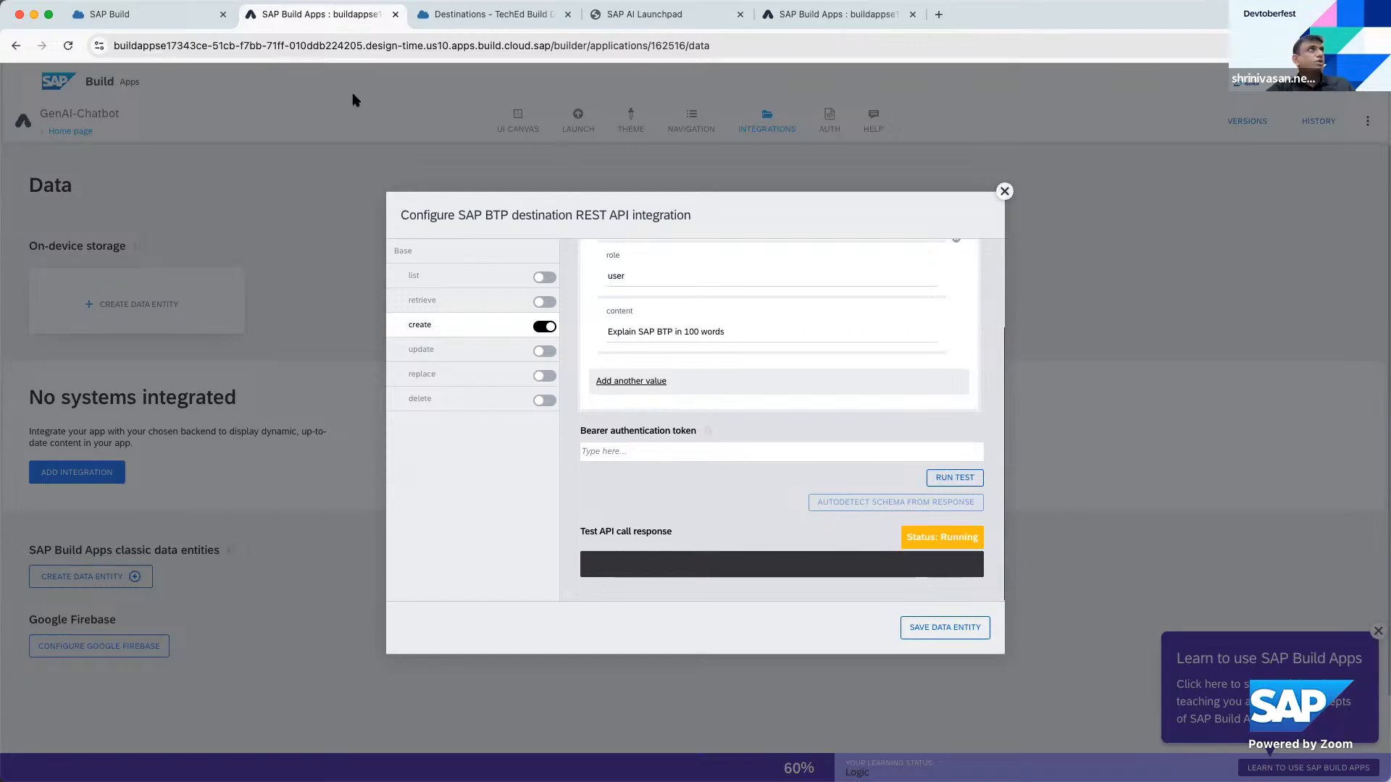
Return to the SAP Build lobby and open the GenAI-Chatbot project in another tab
{"action": "left_click", "coordinate": [167, 20]}
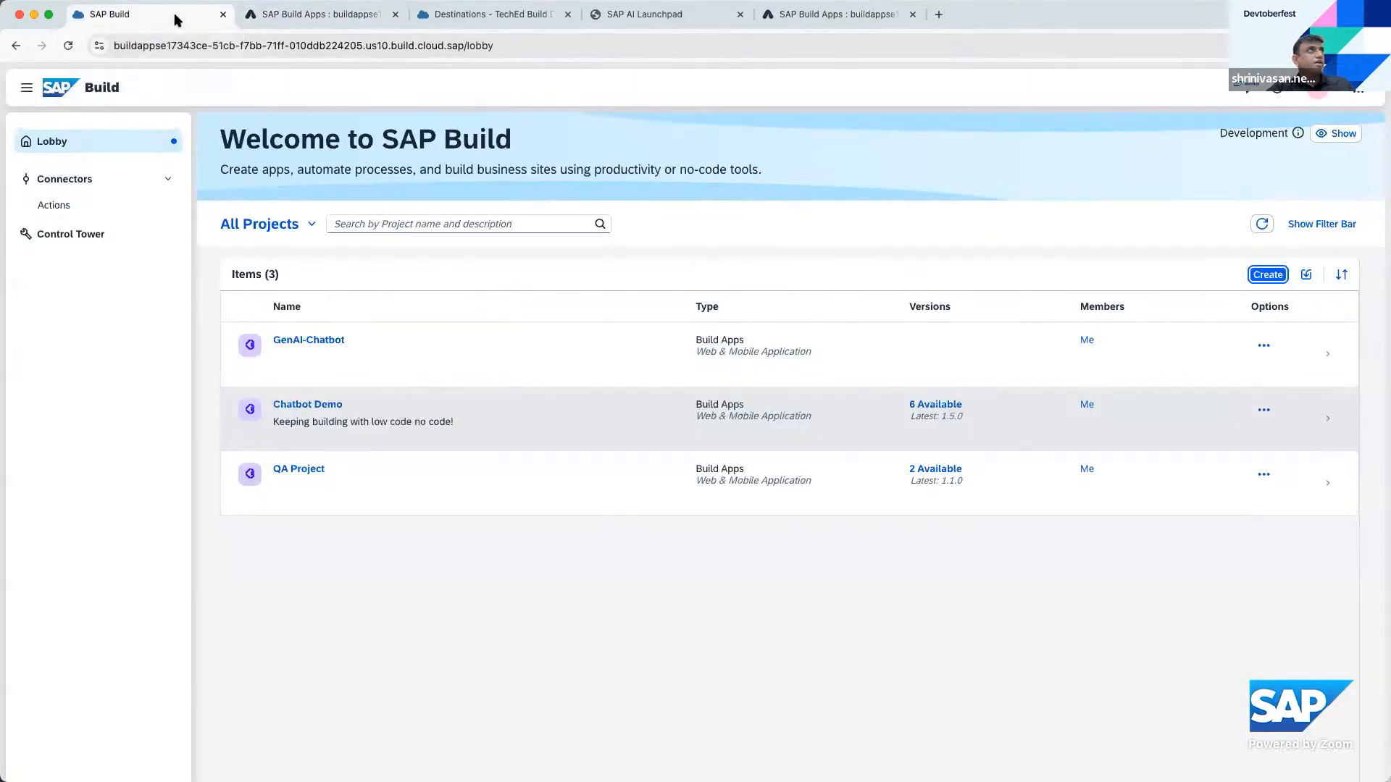
{"action": "left_click", "coordinate": [811, 23]}
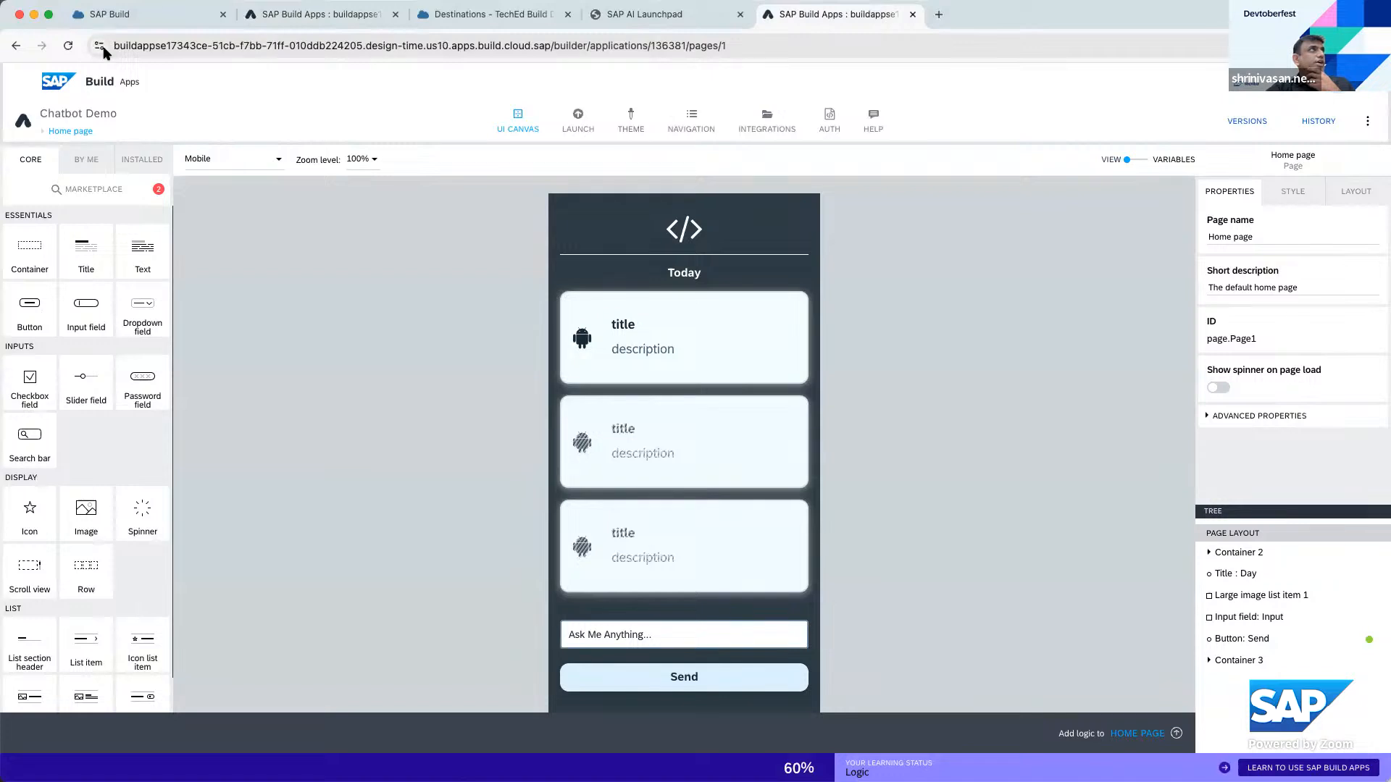
{"action": "left_click", "coordinate": [109, 14]}
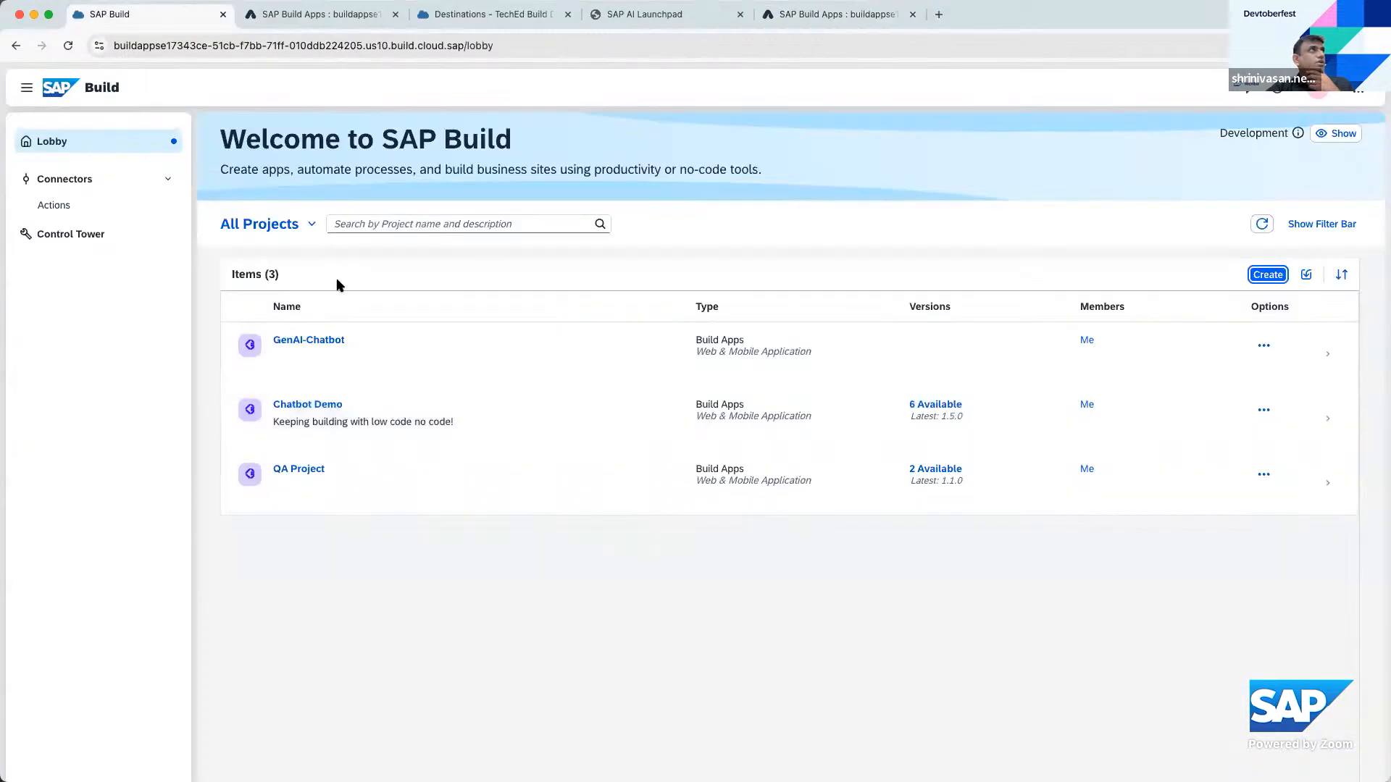
{"action": "left_click", "coordinate": [326, 341]}
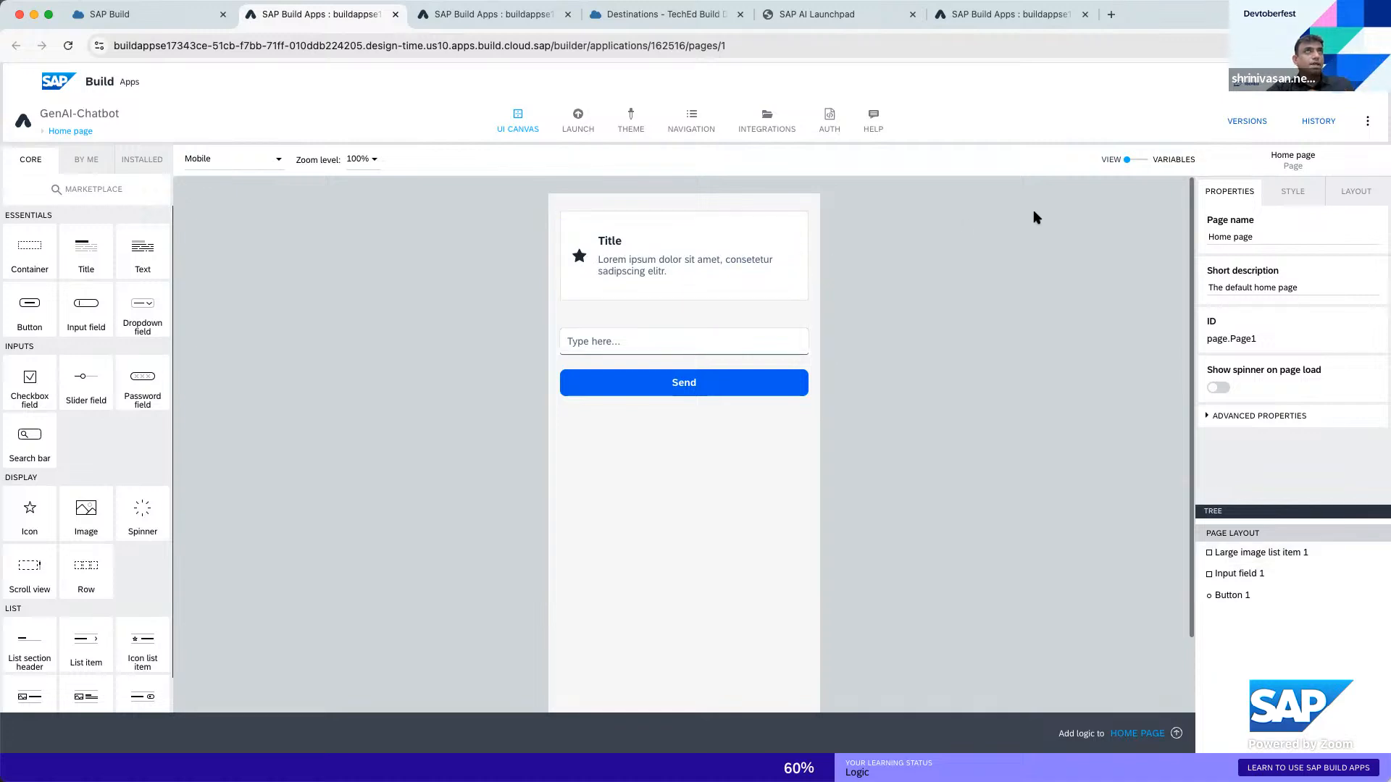
Create an app variable named history with value type List and list item type Object
{"action": "left_click", "coordinate": [1181, 159]}
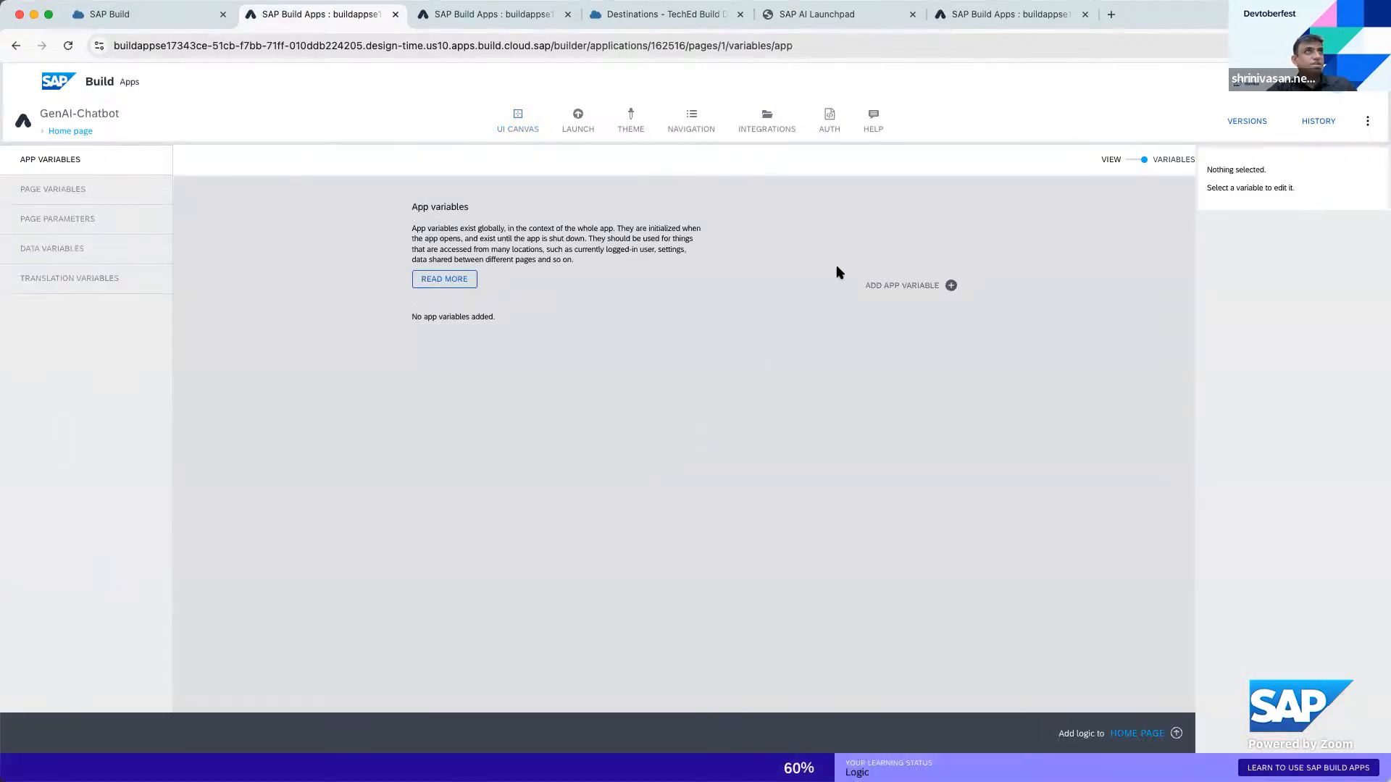
{"action": "left_click", "coordinate": [940, 286]}
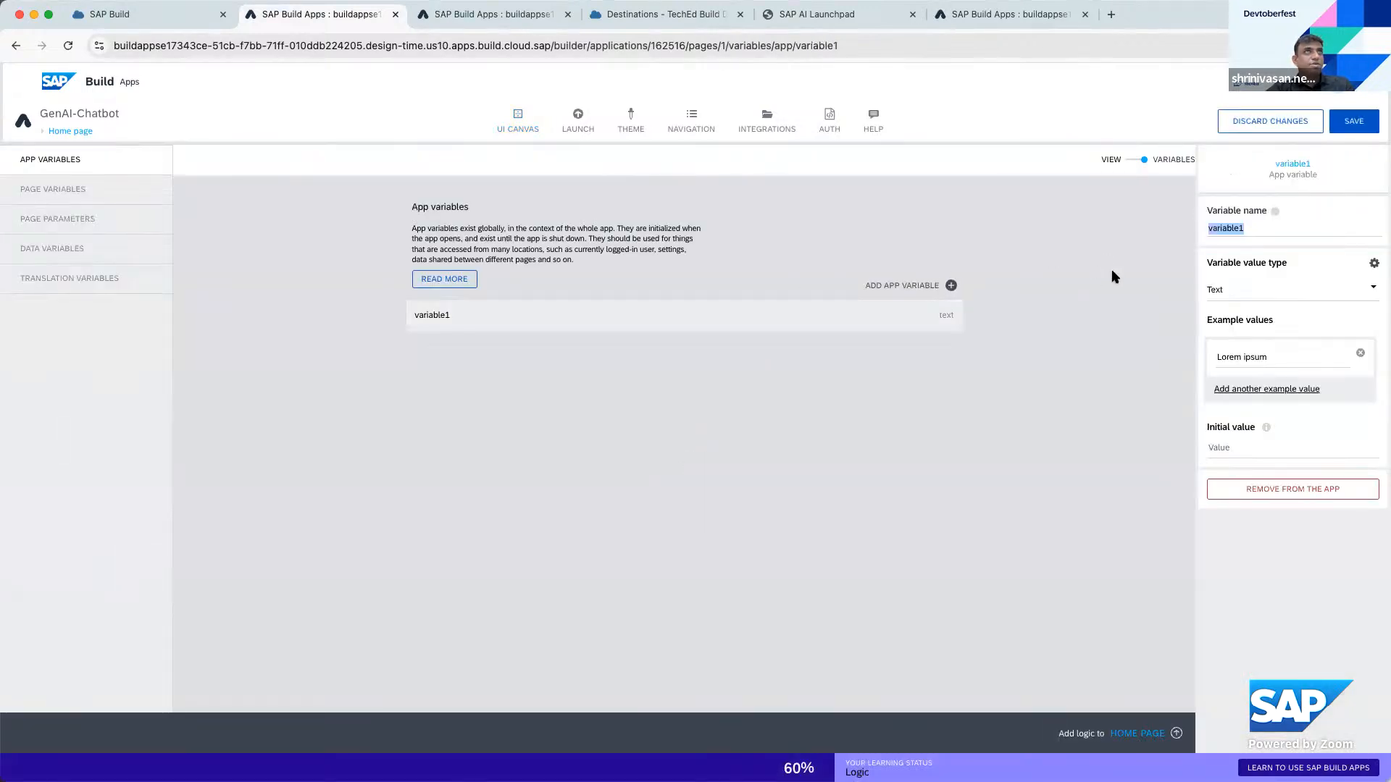
{"action": "type", "text": "history"}
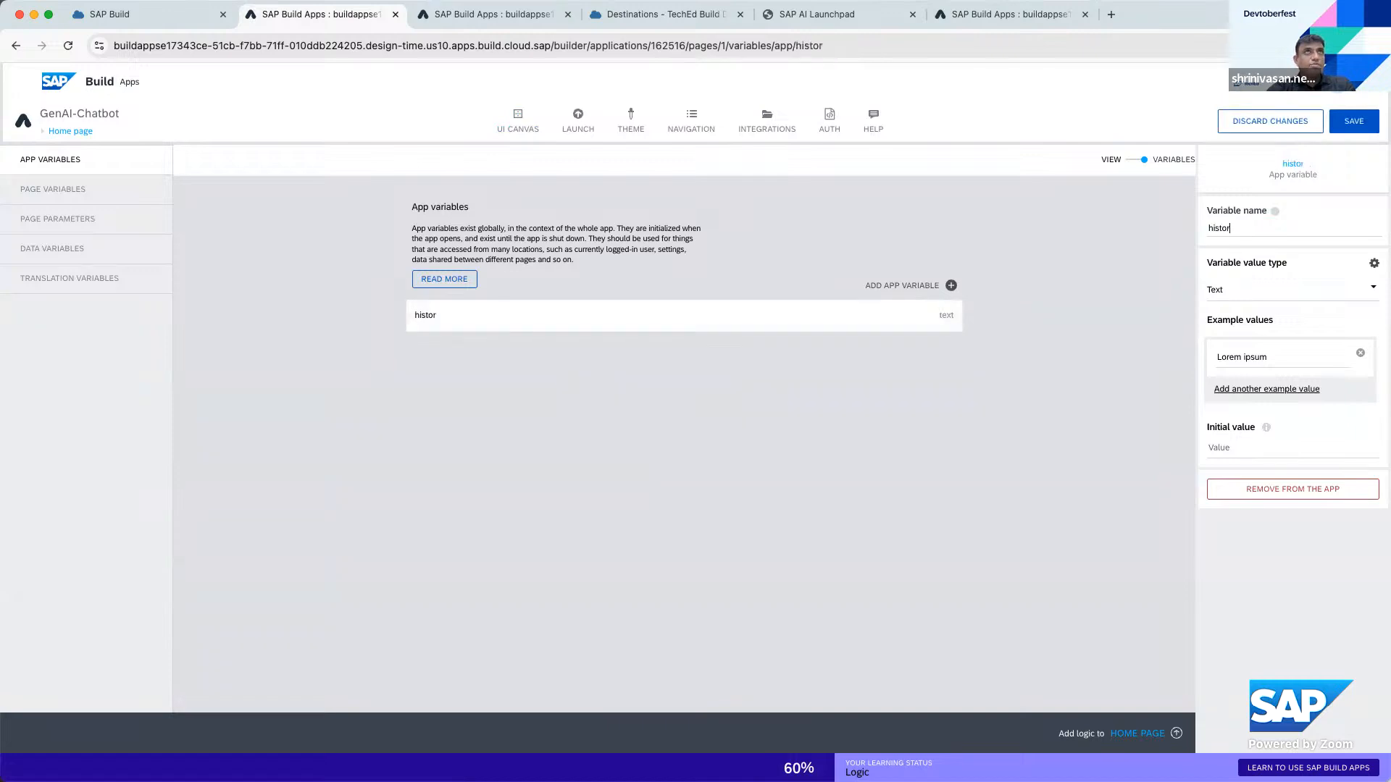
{"action": "left_click", "coordinate": [1345, 300]}
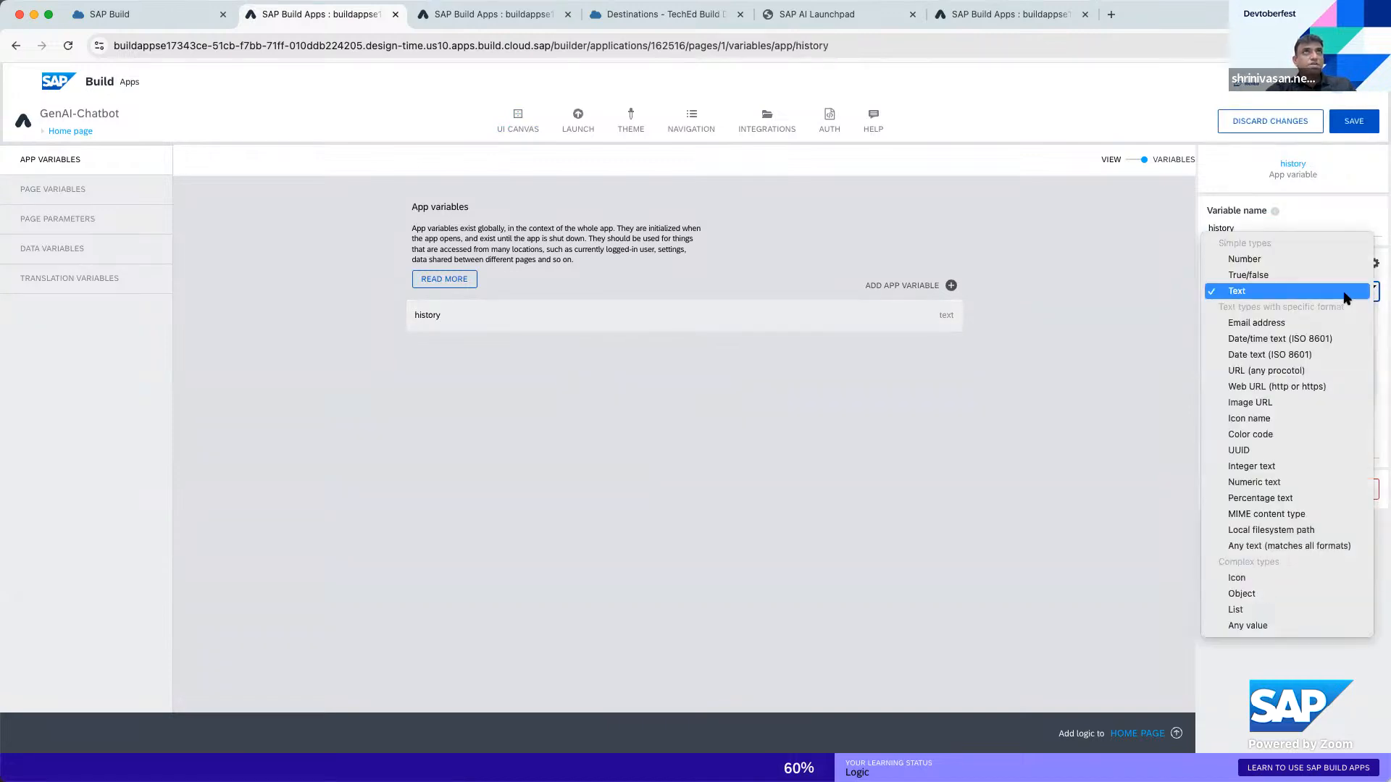
{"action": "left_click", "coordinate": [1261, 610]}
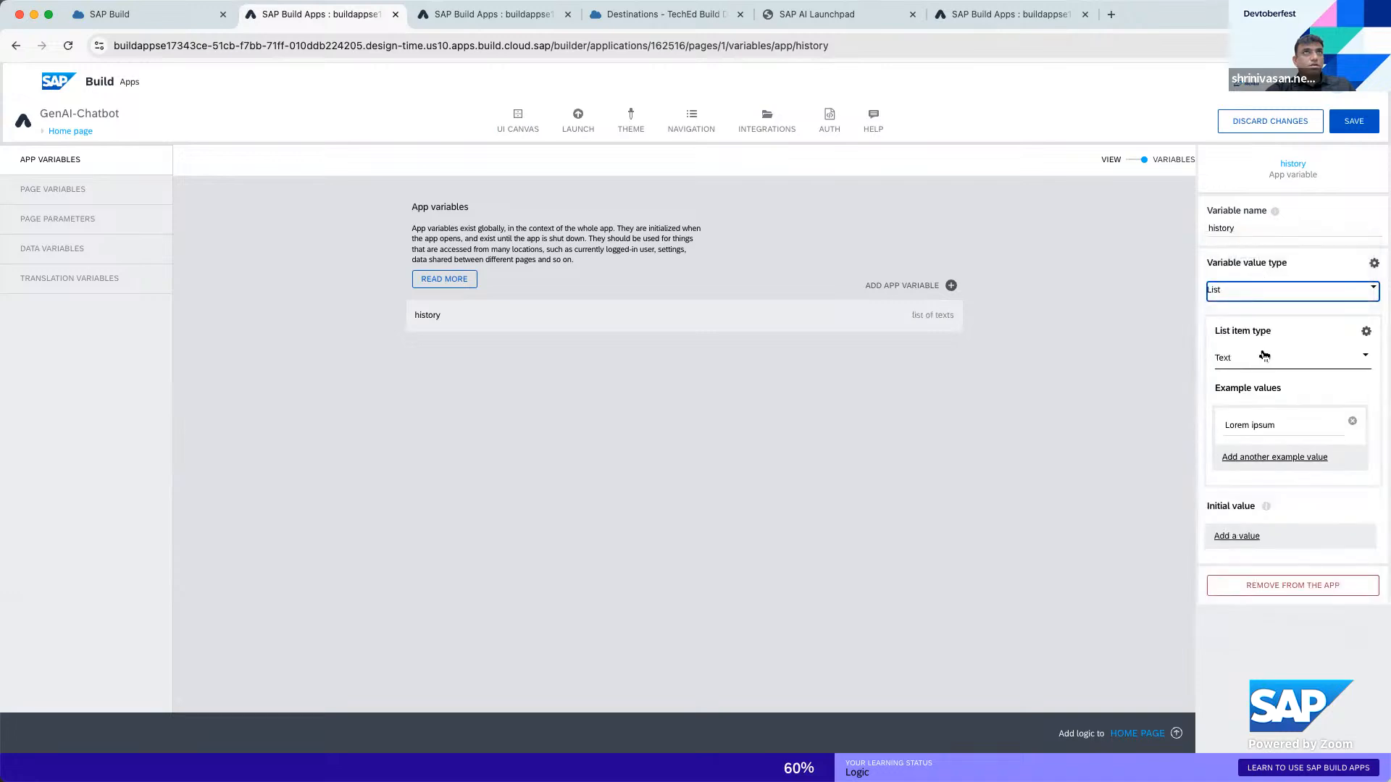
{"action": "left_click", "coordinate": [1264, 355]}
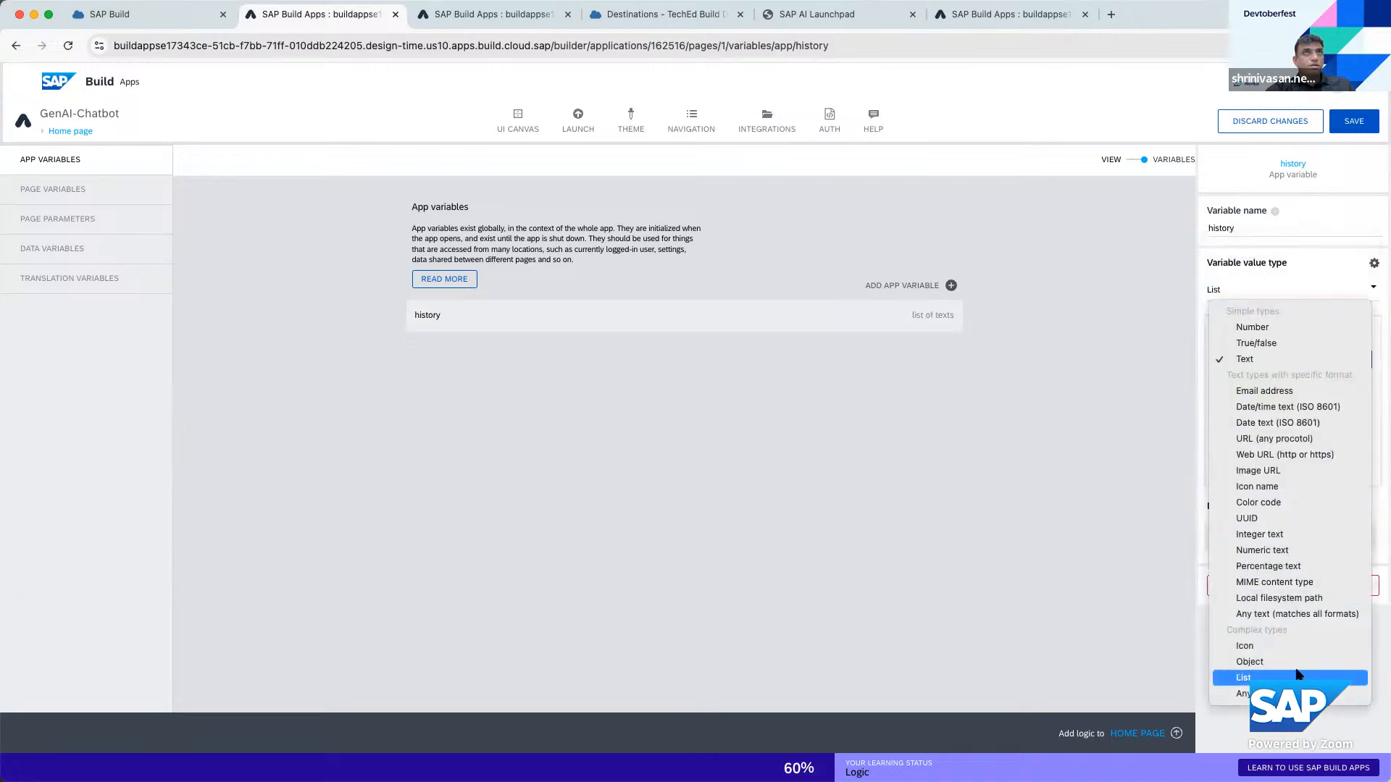
{"action": "left_click", "coordinate": [1249, 662]}
Add the properties role and content to the history variable's list item object
{"action": "left_click", "coordinate": [1282, 413]}
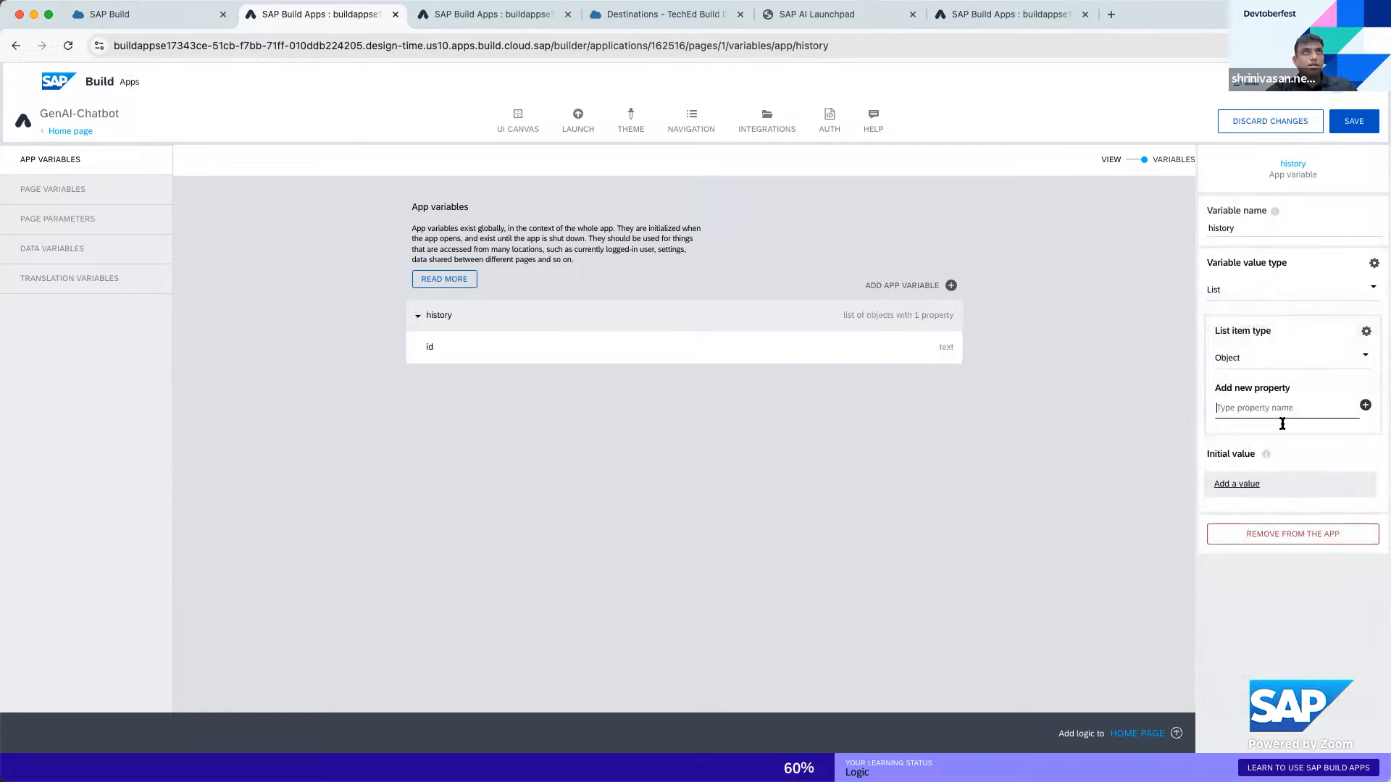
{"action": "type", "text": "role"}
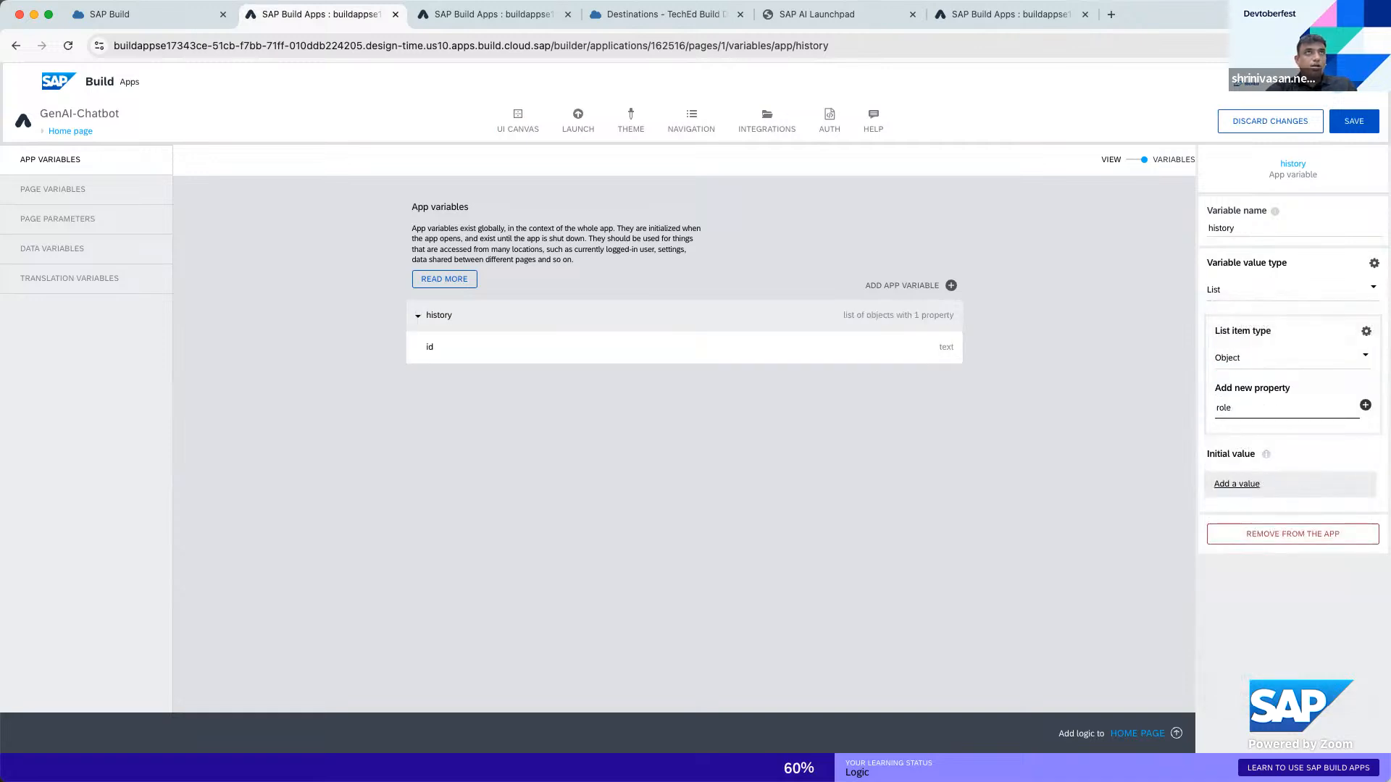
{"action": "left_click", "coordinate": [1365, 405]}
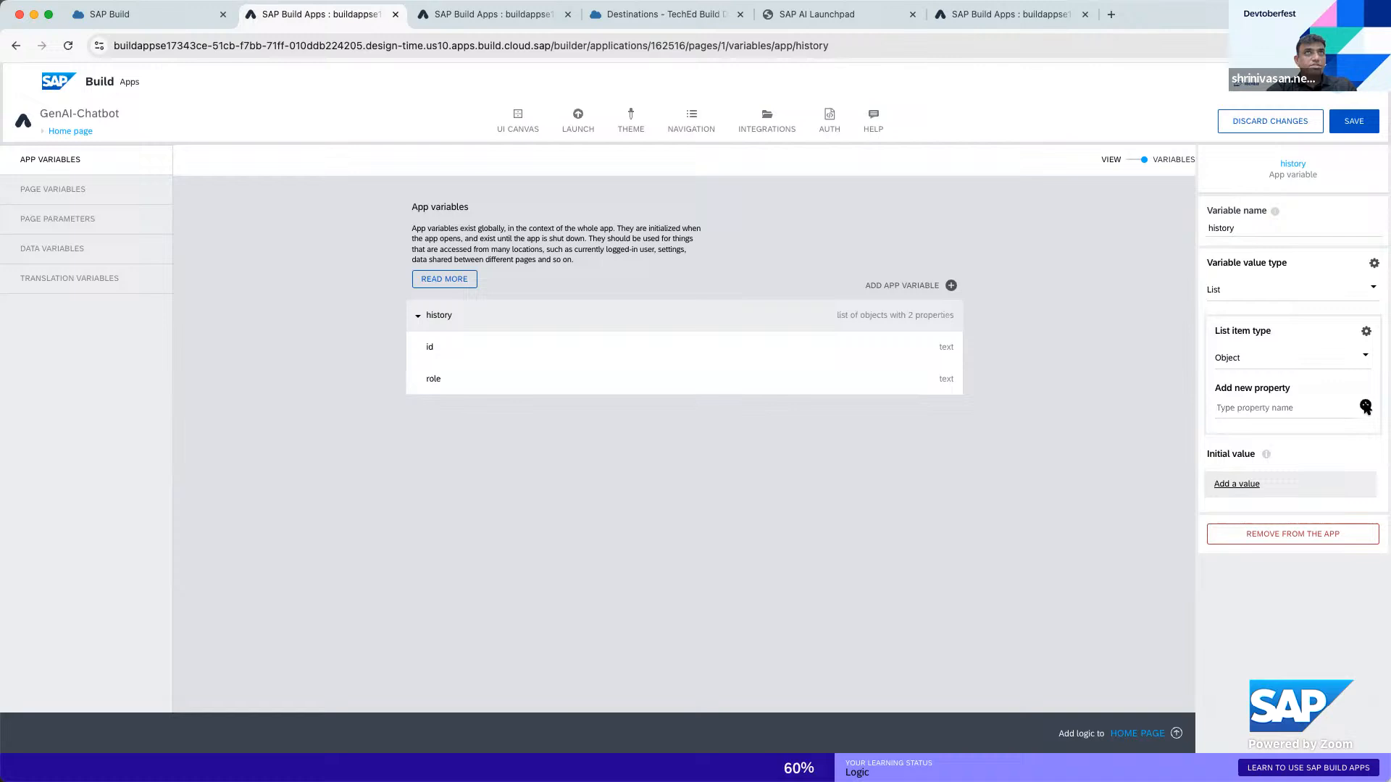
{"action": "left_click", "coordinate": [1301, 413]}
{"action": "type", "text": "content"}
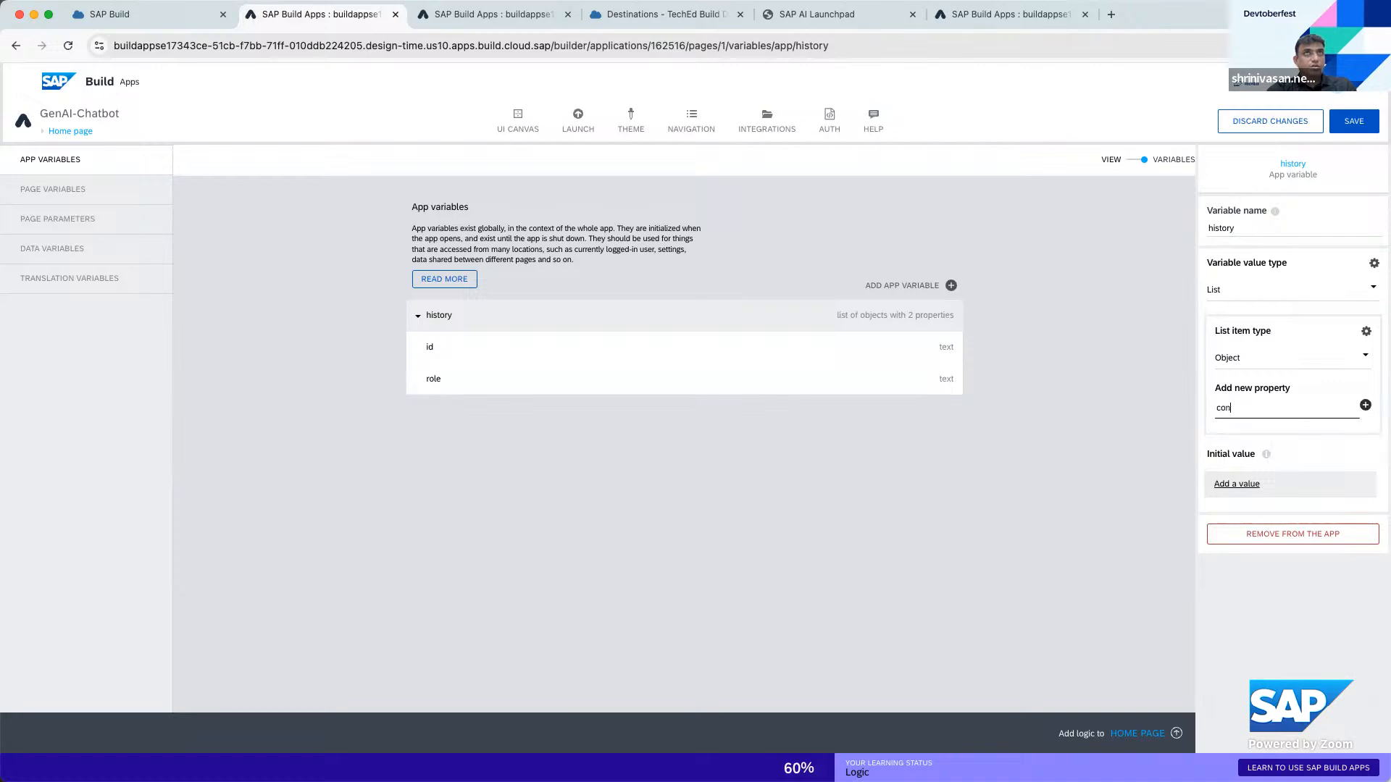
{"action": "left_click", "coordinate": [1365, 405]}
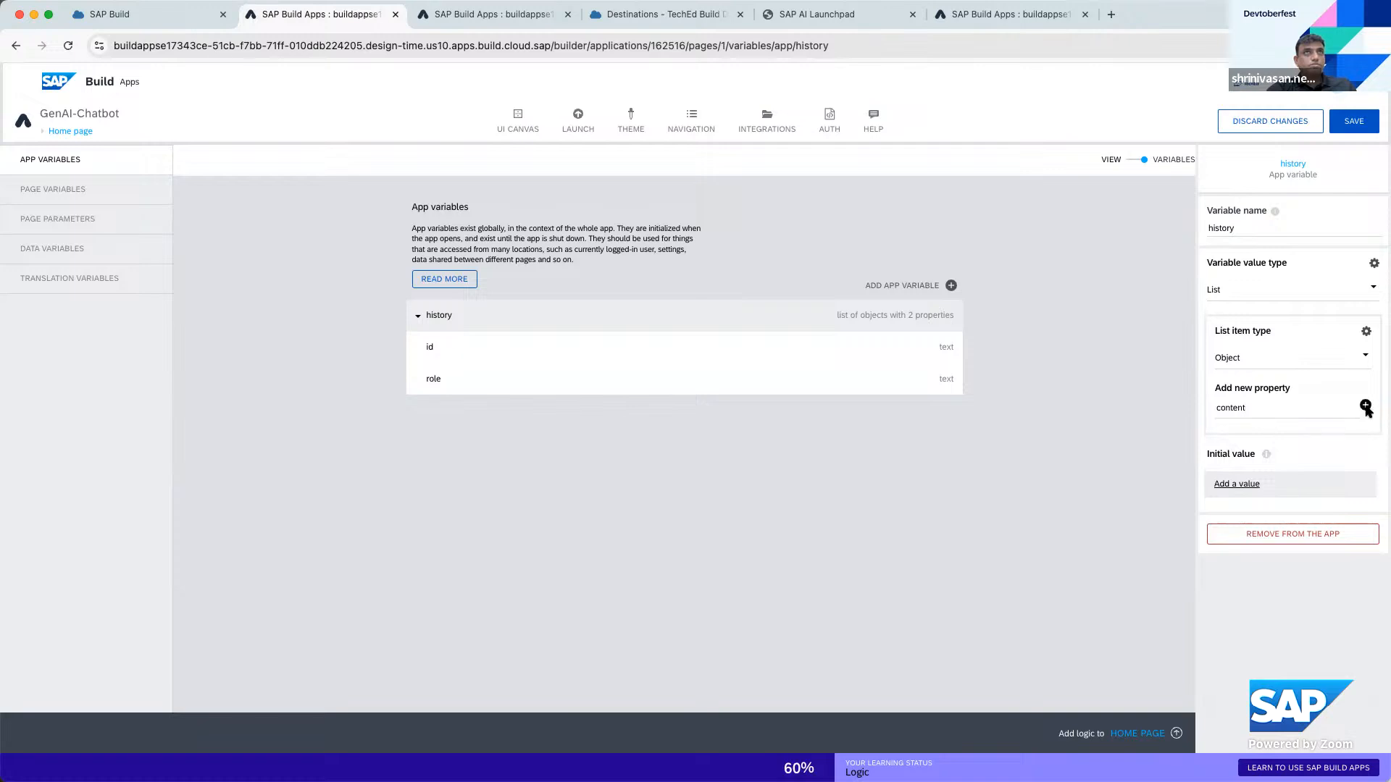
Remove the id property from the history variable and save the app
{"action": "left_click", "coordinate": [945, 381]}
{"action": "left_click", "coordinate": [1285, 440]}
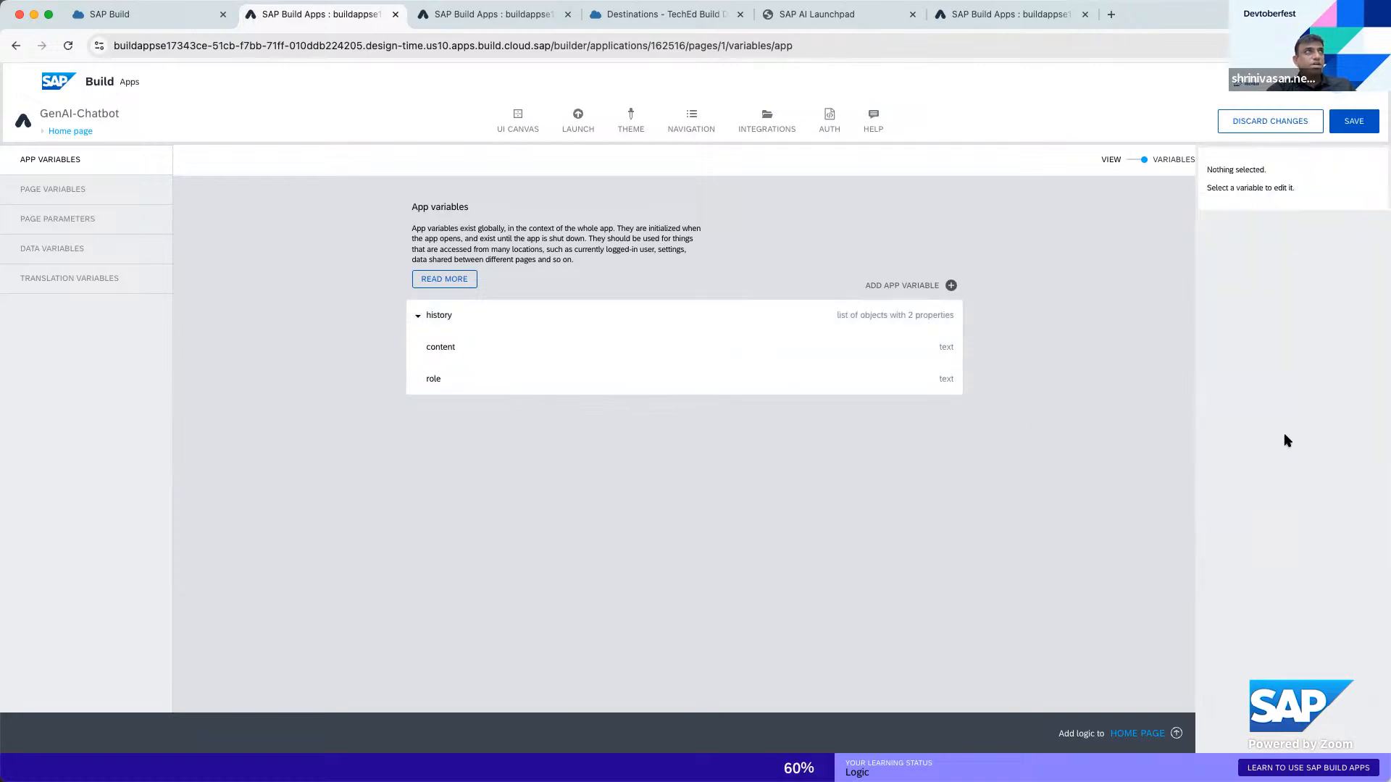
{"action": "left_click", "coordinate": [1348, 127]}
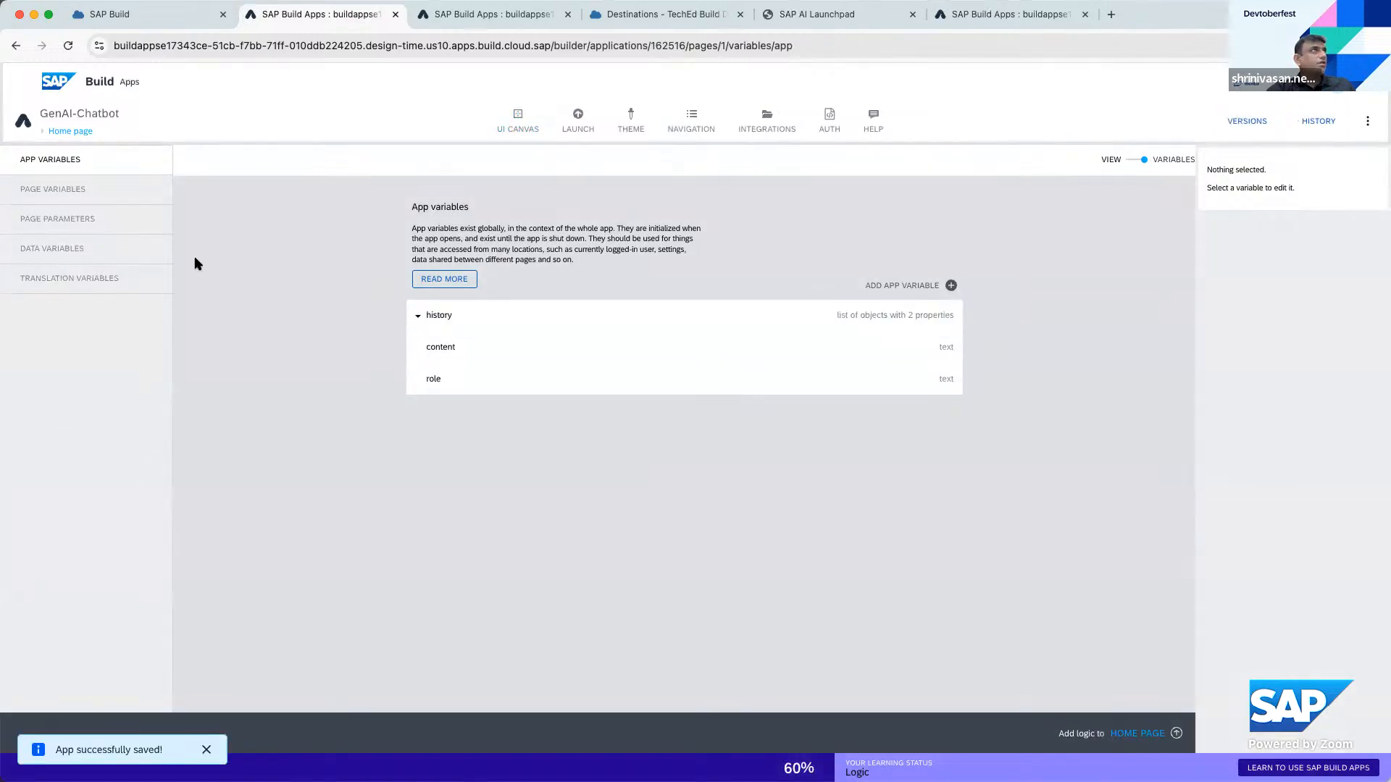
Add a text page variable named input to the Home page and save the app
{"action": "left_click", "coordinate": [90, 195]}
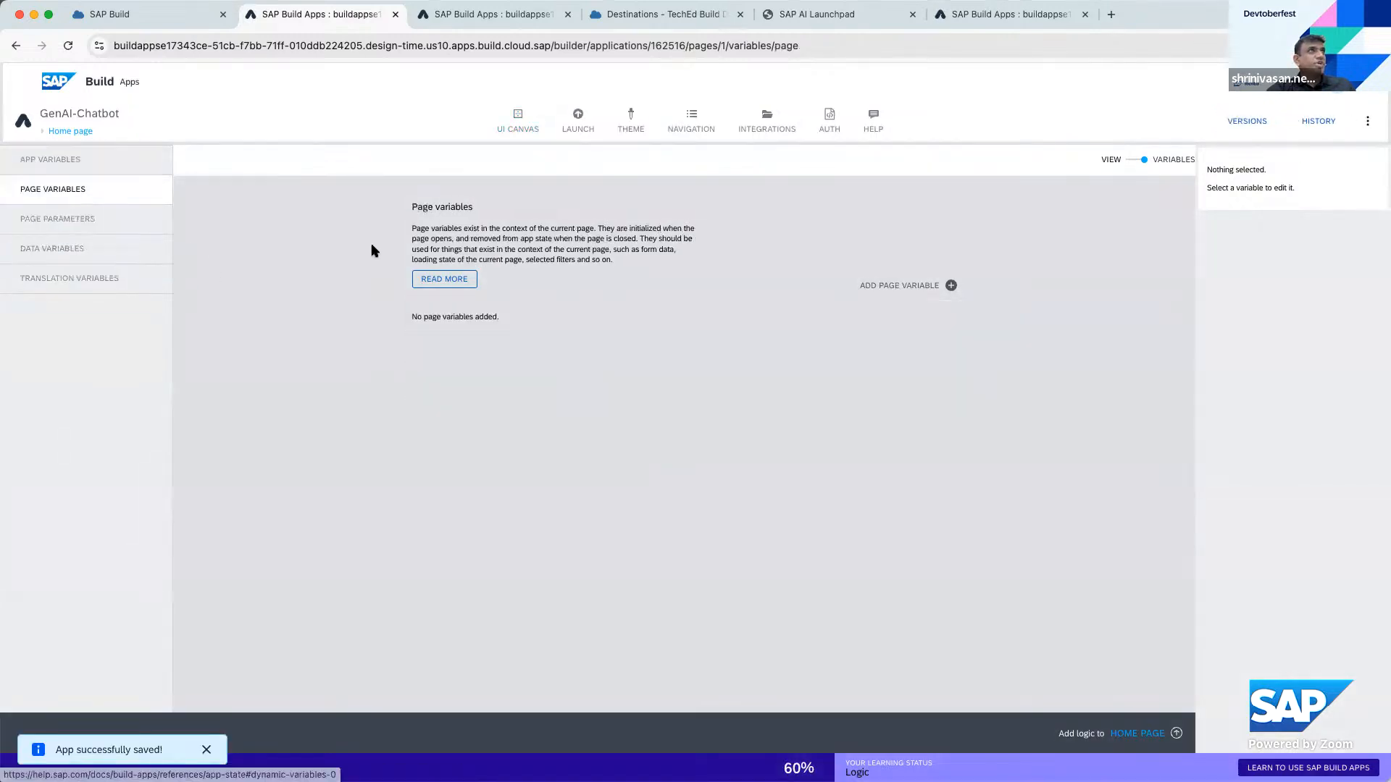
{"action": "left_click", "coordinate": [950, 285]}
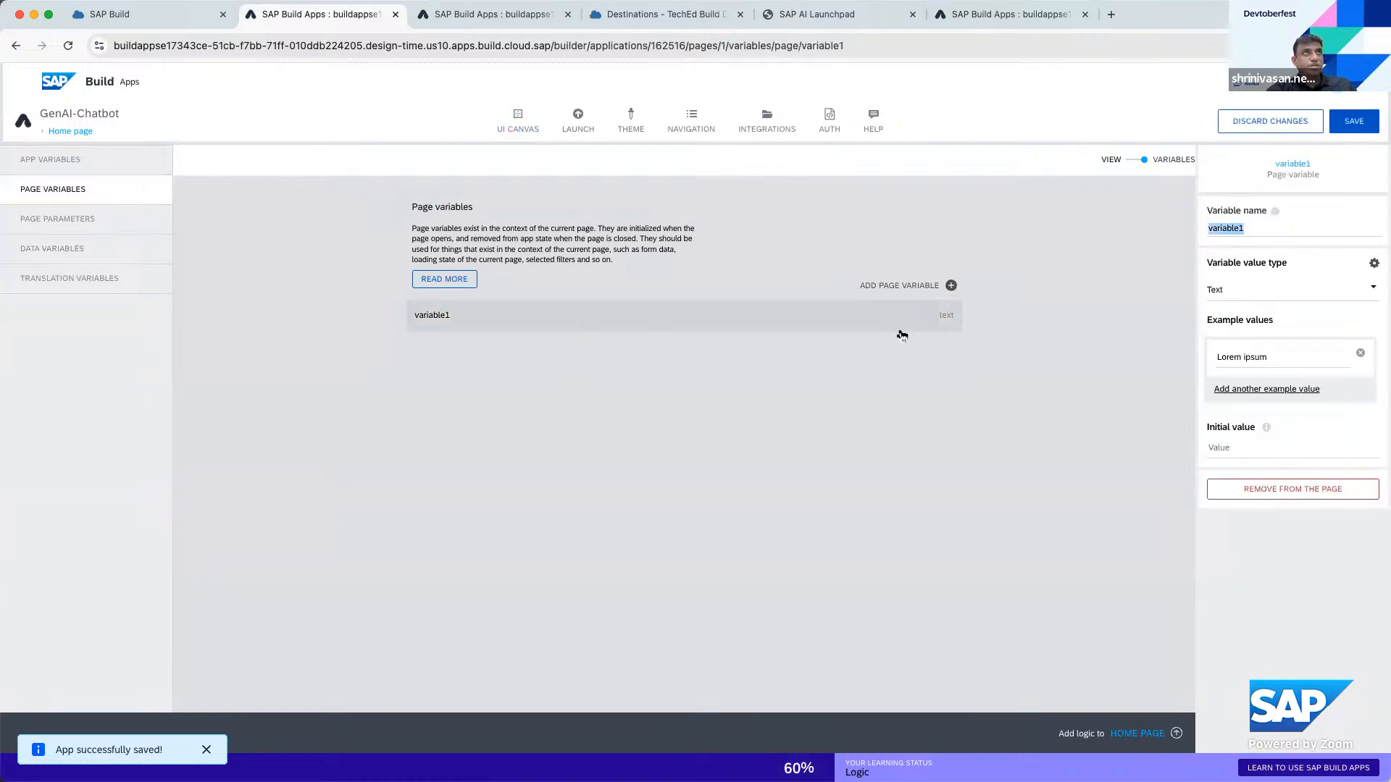
{"action": "type", "text": "input"}
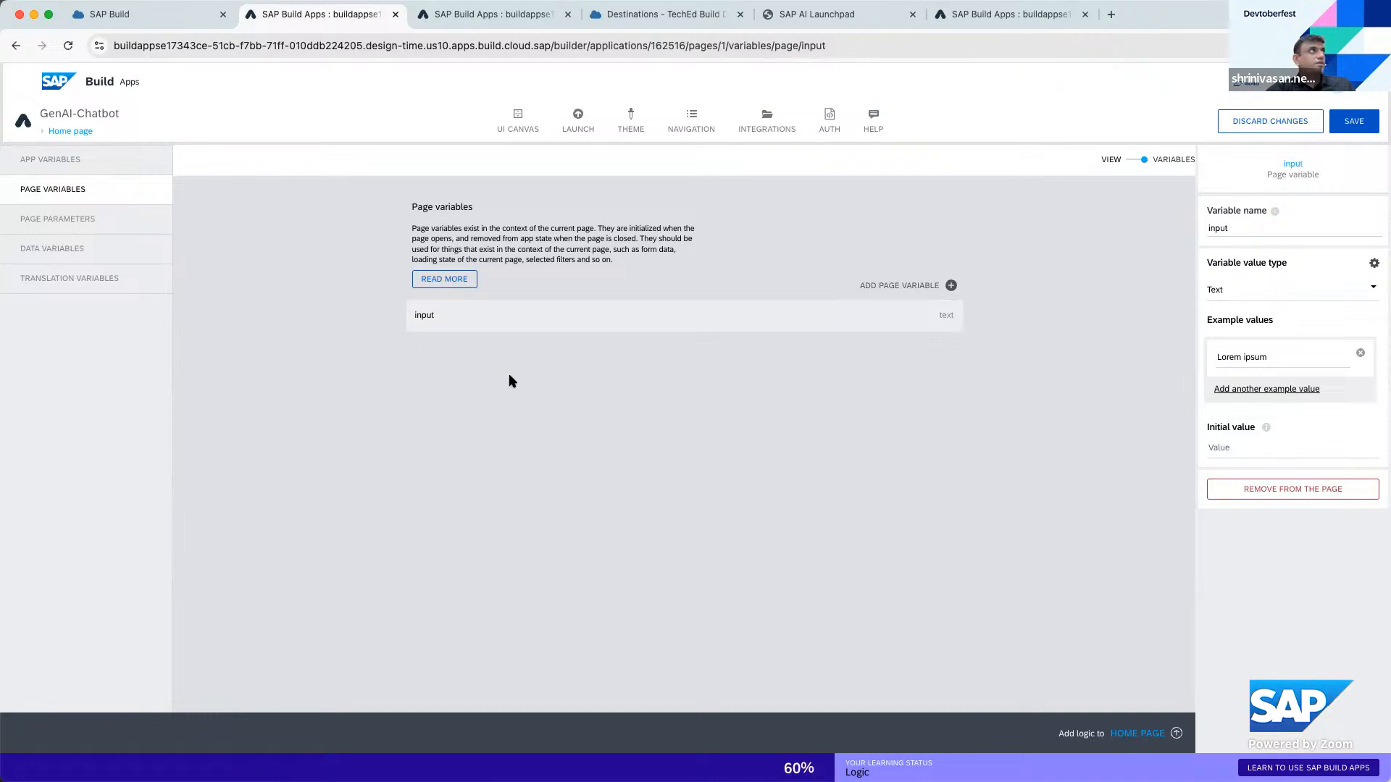
{"action": "left_click", "coordinate": [1345, 129]}
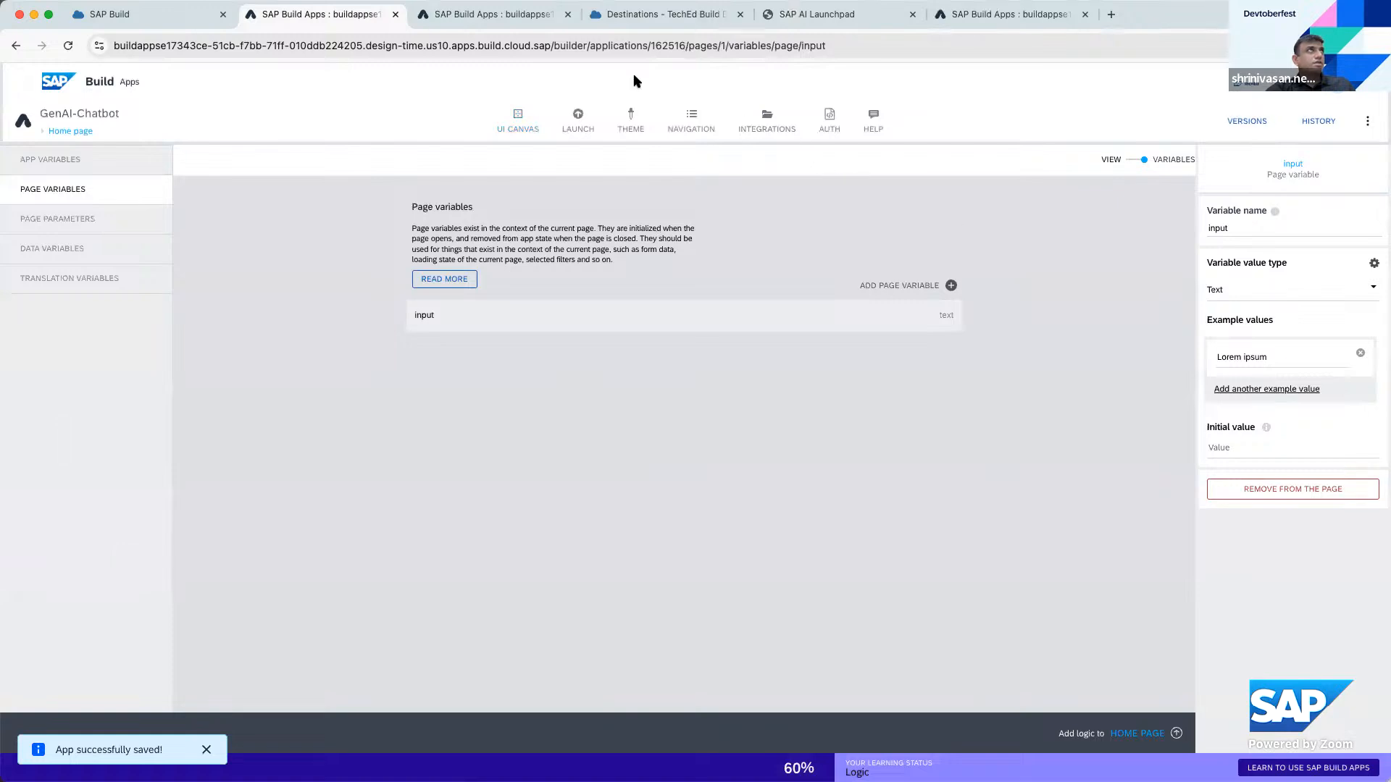
Rerun the create request test of the SAP BTP destination REST API integration with the message "Explain SAP BTP in 100 words"
{"action": "left_click", "coordinate": [483, 16]}
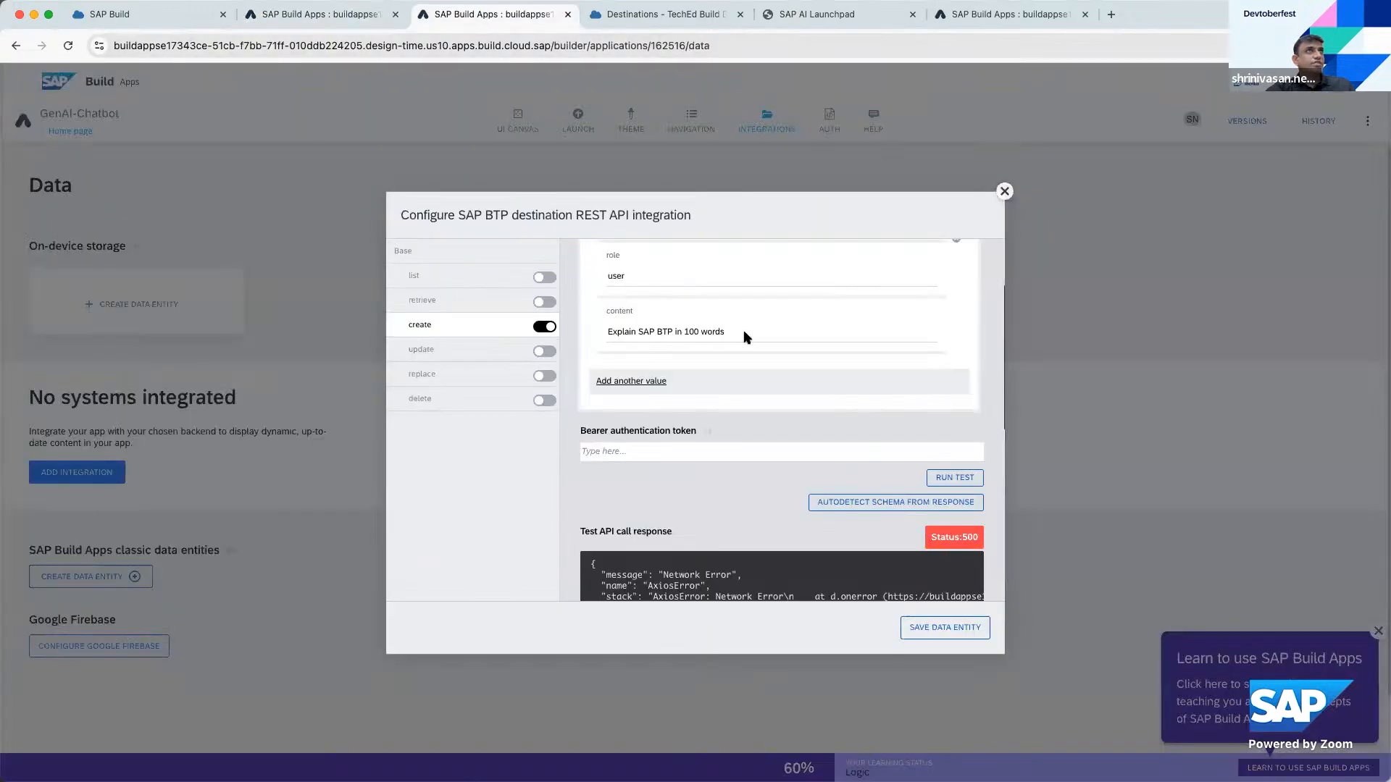
{"action": "scroll", "coordinate": [764, 428], "scroll_direction": "down", "scroll_amount": 5}
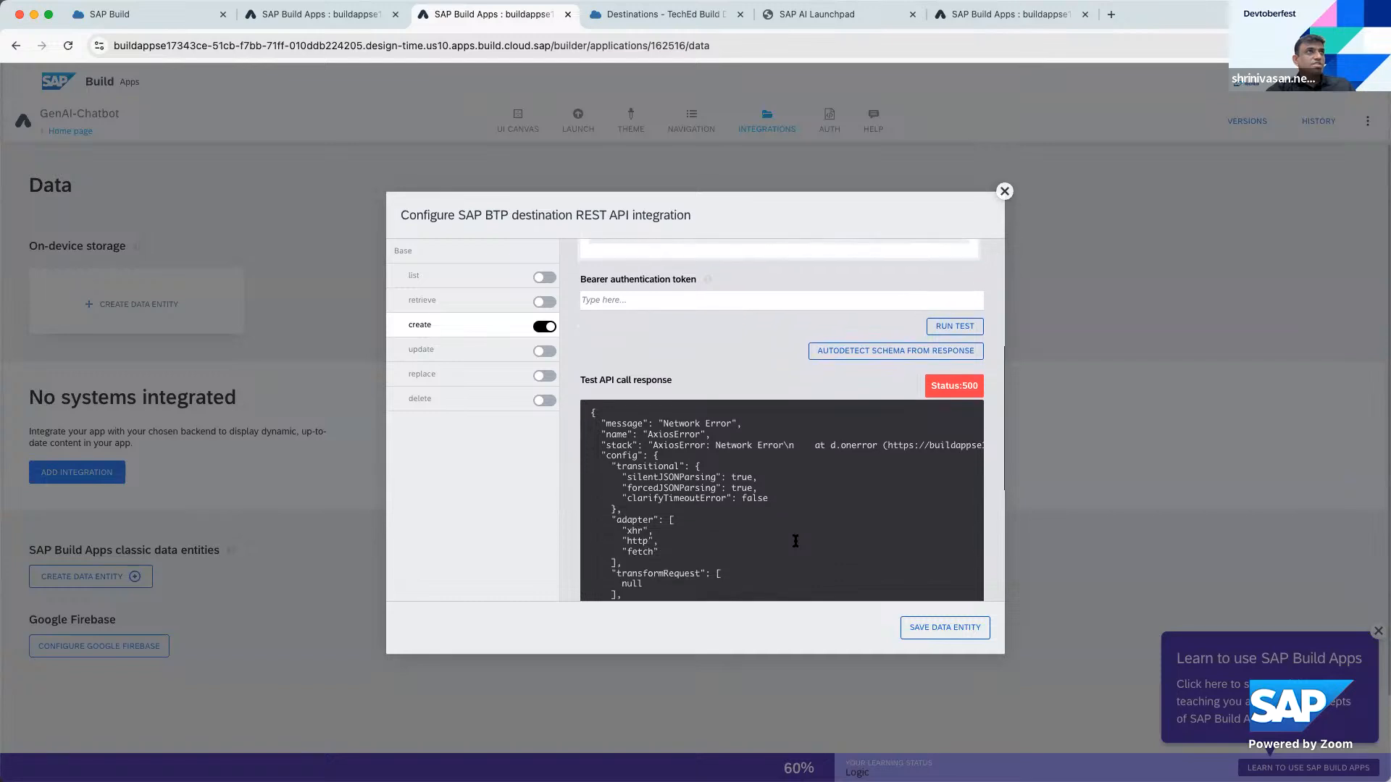
{"action": "scroll", "coordinate": [795, 541], "scroll_direction": "down", "scroll_amount": 9}
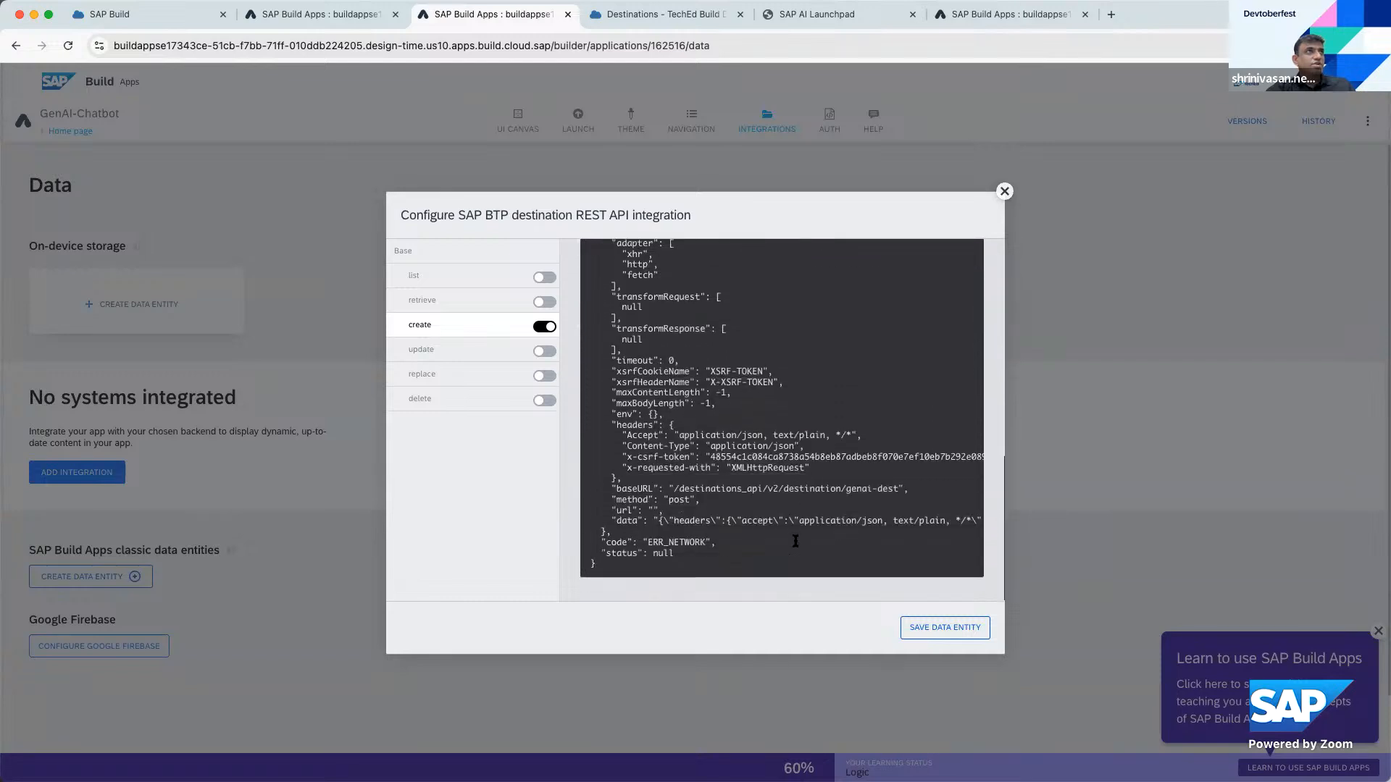
{"action": "scroll", "coordinate": [795, 541], "scroll_direction": "up", "scroll_amount": 15}
{"action": "scroll", "coordinate": [795, 542], "scroll_direction": "down", "scroll_amount": 13}
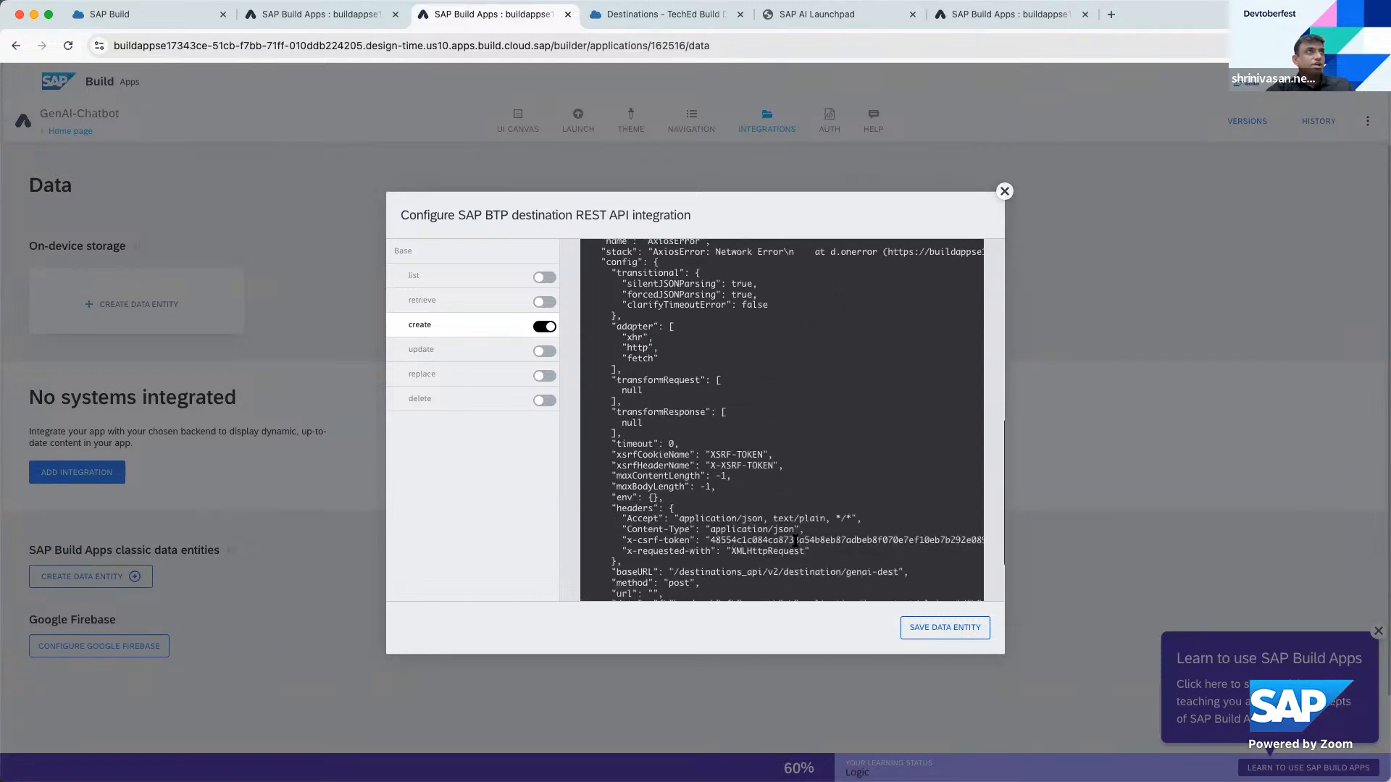
{"action": "scroll", "coordinate": [795, 542], "scroll_direction": "up", "scroll_amount": 15}
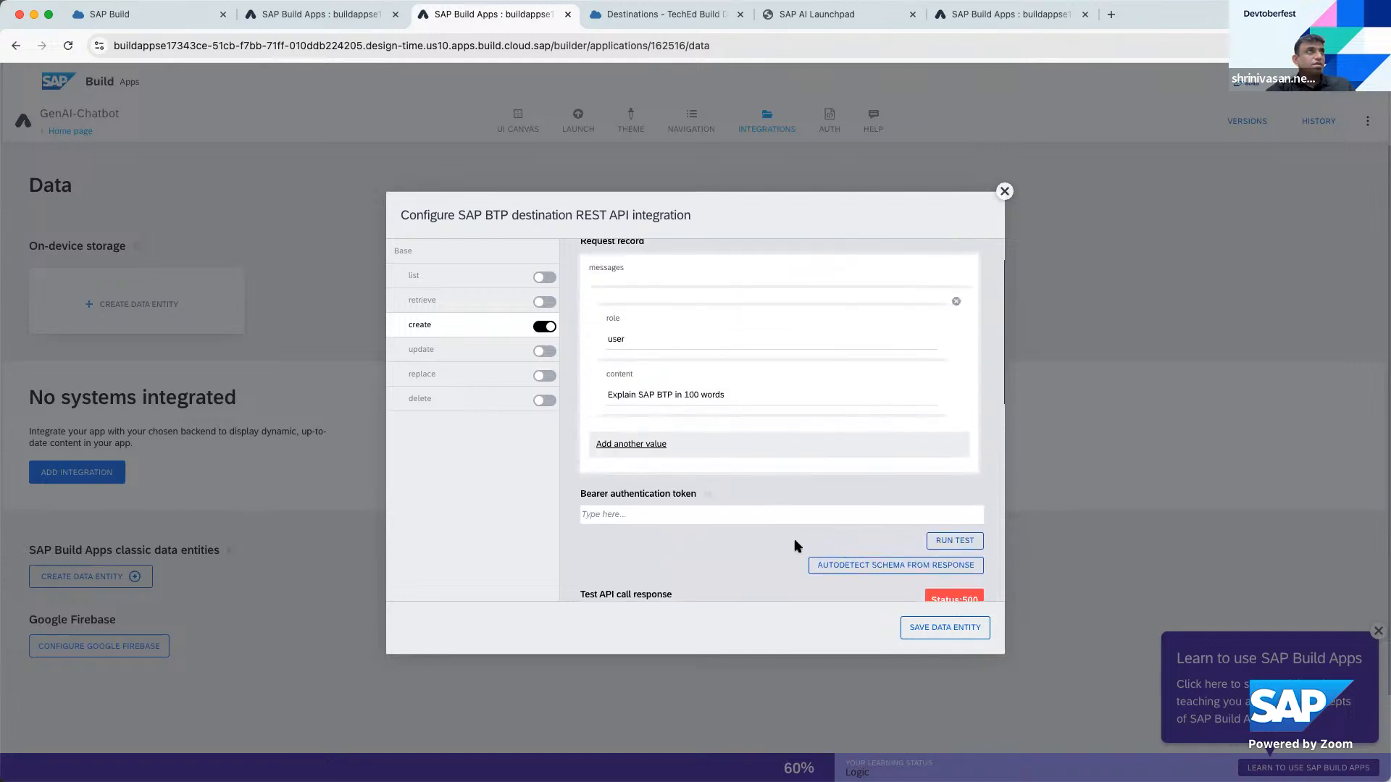
{"action": "scroll", "coordinate": [833, 463], "scroll_direction": "down", "scroll_amount": 1}
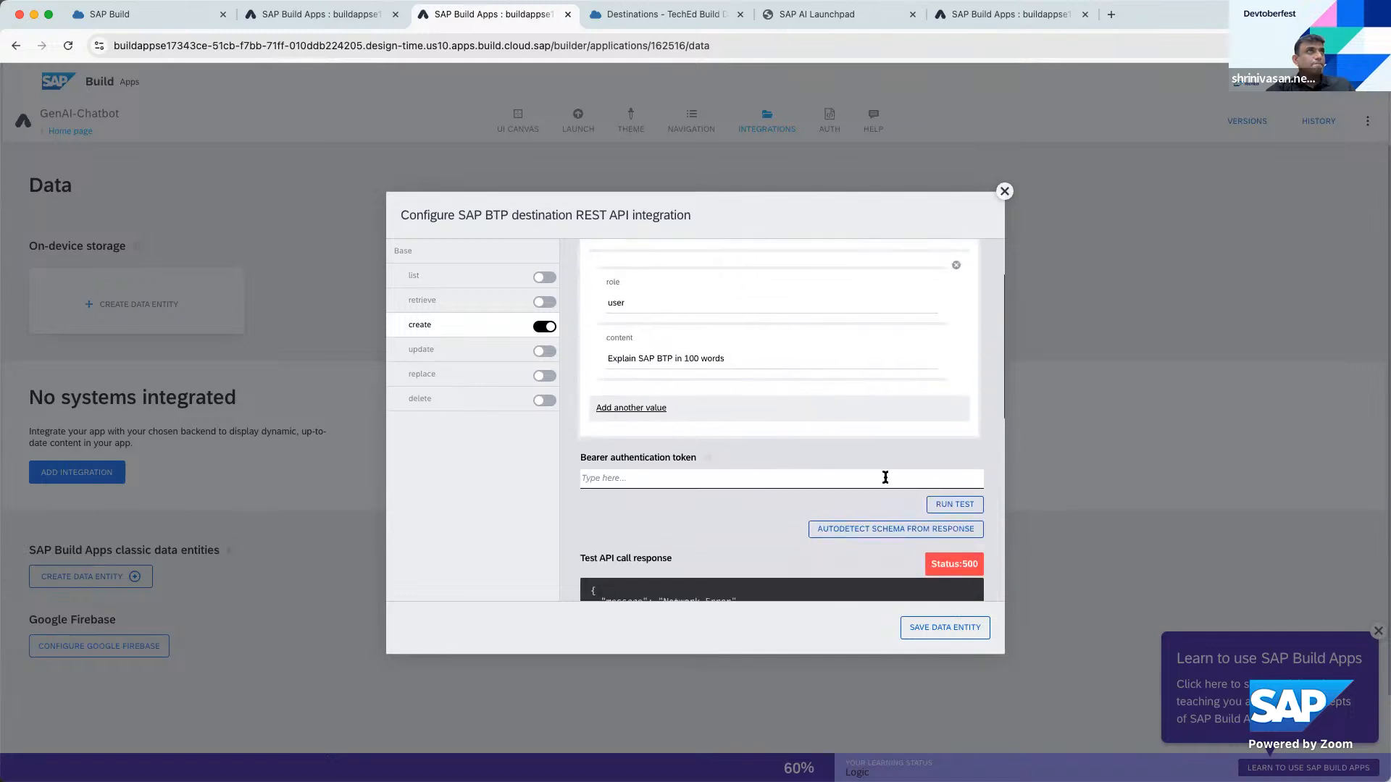
{"action": "left_click", "coordinate": [962, 505]}
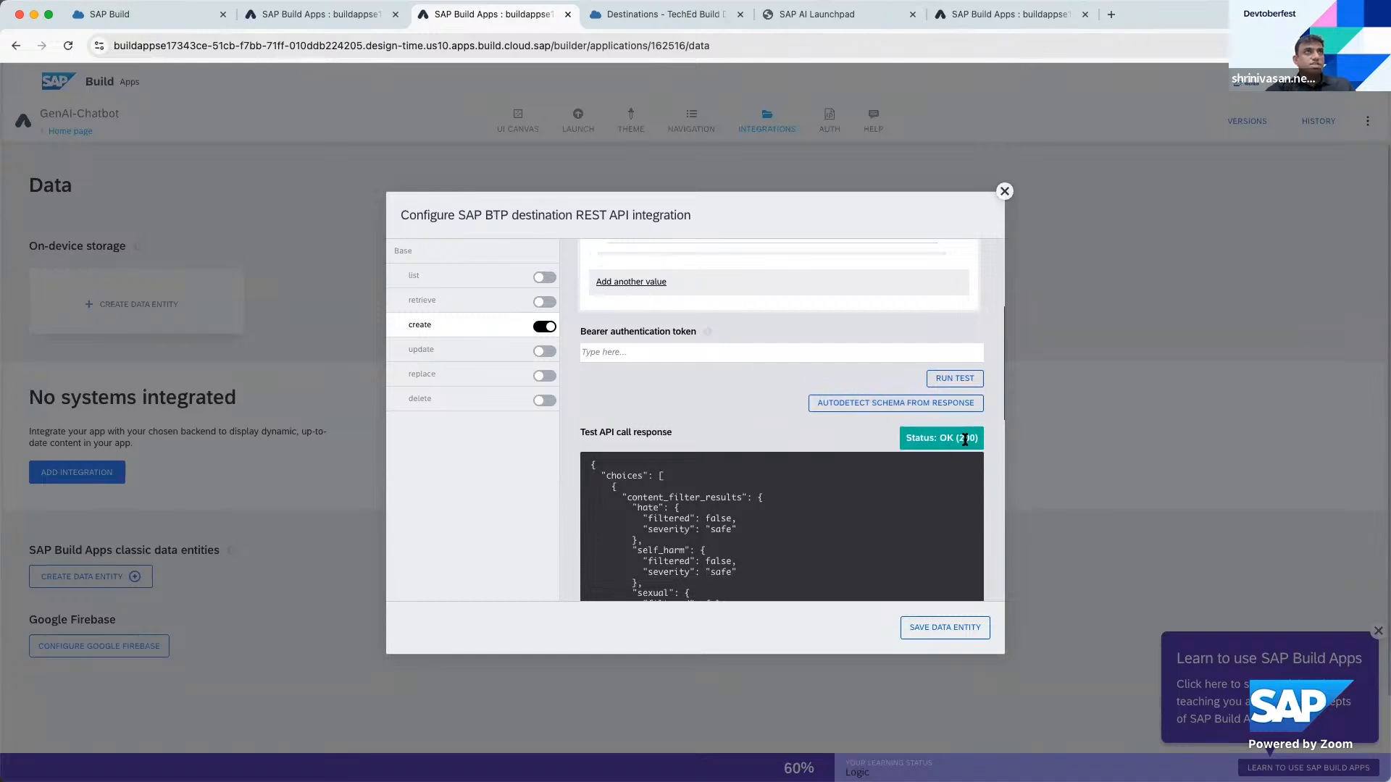
Examine the test API call response, including the message content and role returned by the model
{"action": "scroll", "coordinate": [916, 509], "scroll_direction": "down", "scroll_amount": 5}
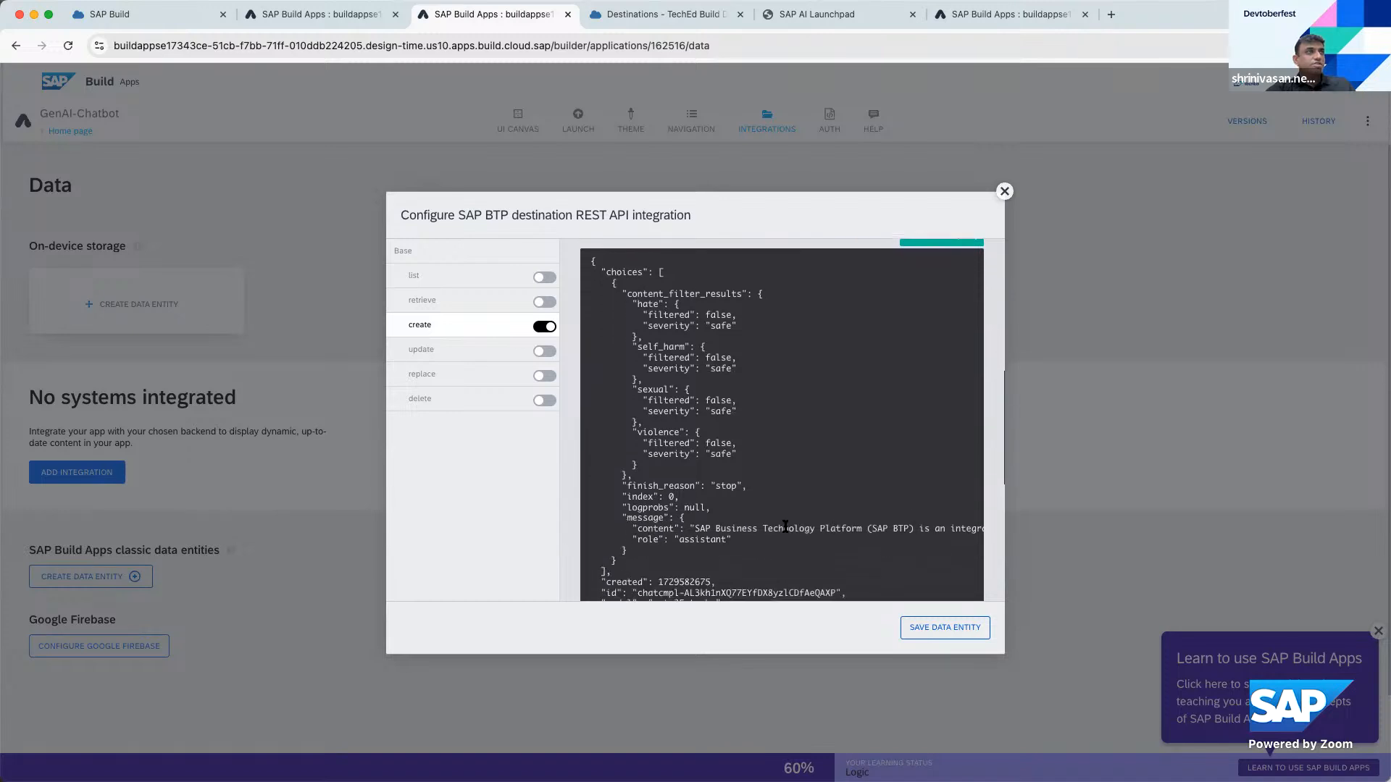
{"action": "scroll", "coordinate": [785, 527], "scroll_direction": "right", "scroll_amount": 3}
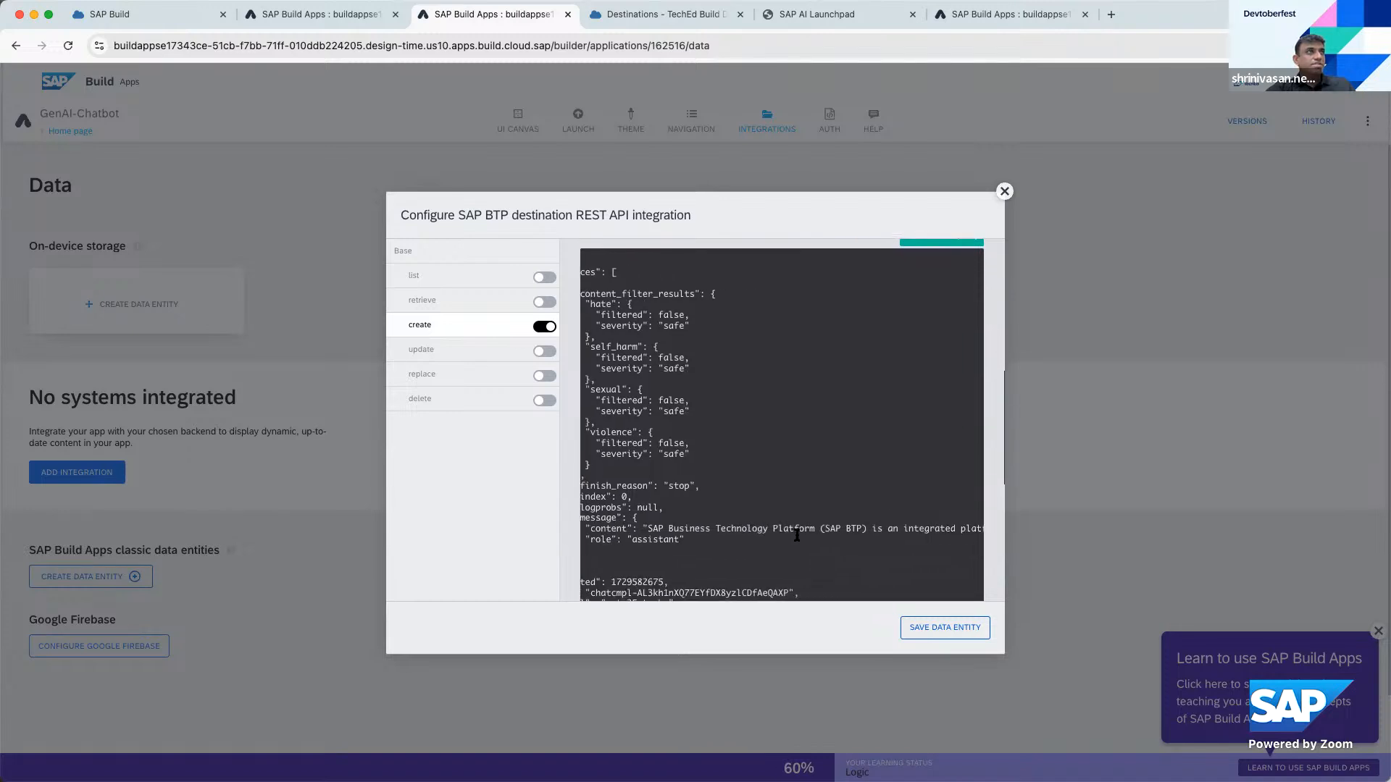
{"action": "scroll", "coordinate": [797, 534], "scroll_direction": "right", "scroll_amount": 1}
{"action": "scroll", "coordinate": [789, 538], "scroll_direction": "right", "scroll_amount": 5}
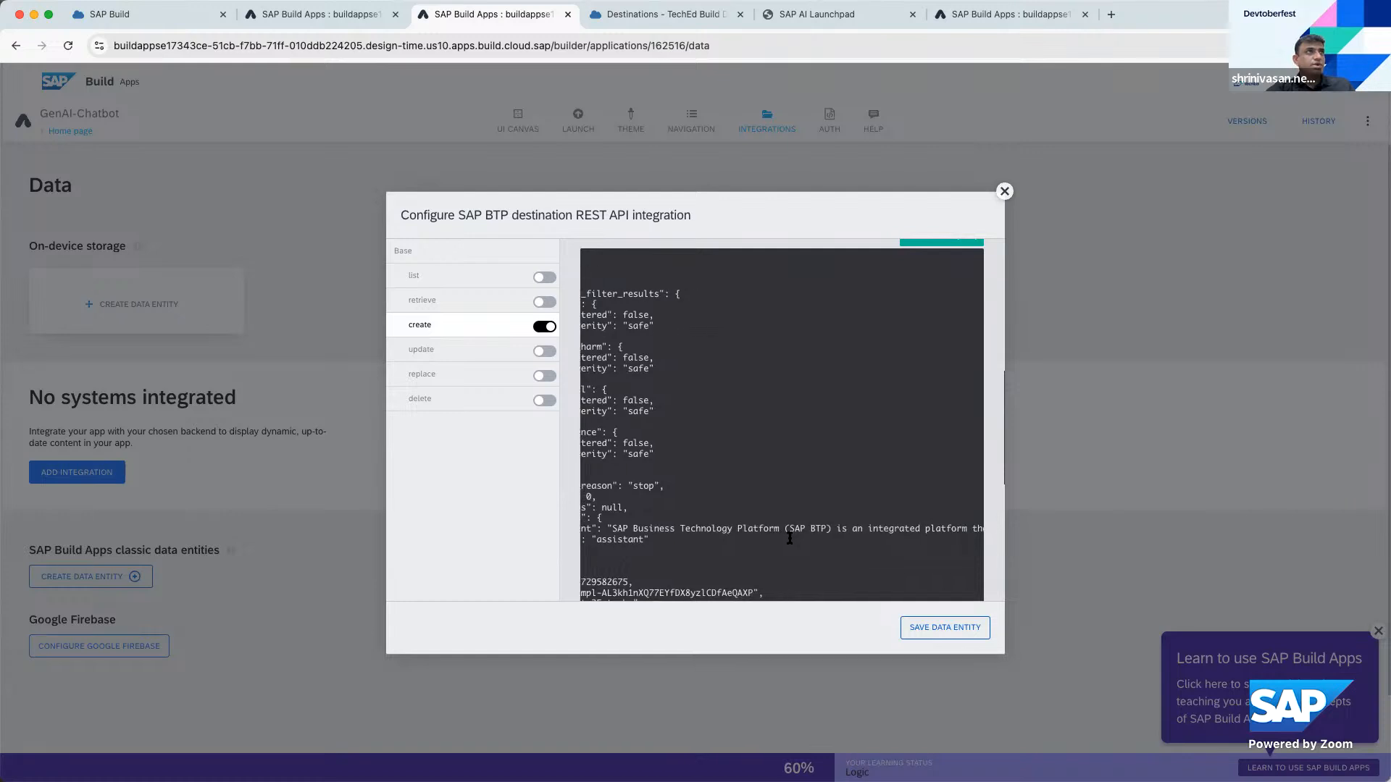
{"action": "scroll", "coordinate": [789, 538], "scroll_direction": "right", "scroll_amount": 5}
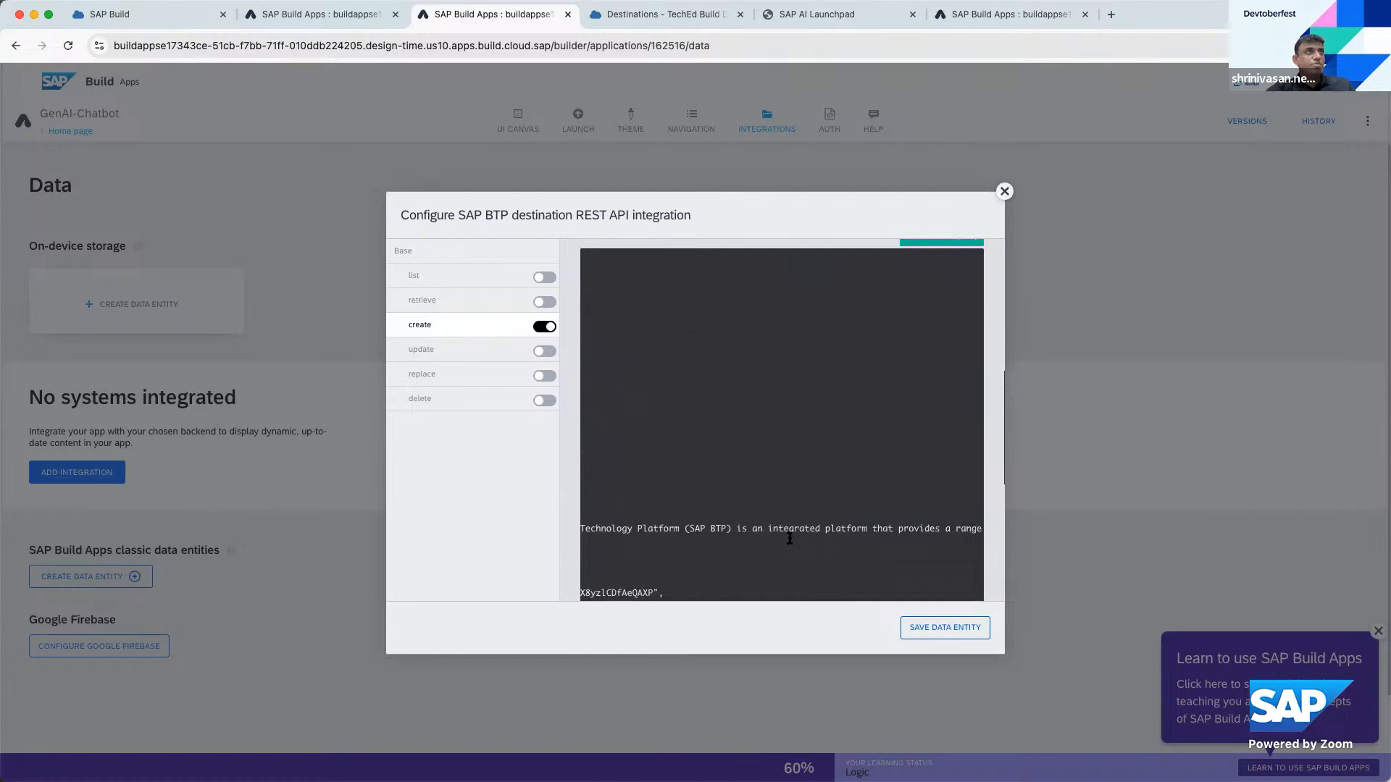
{"action": "scroll", "coordinate": [790, 541], "scroll_direction": "right", "scroll_amount": 5}
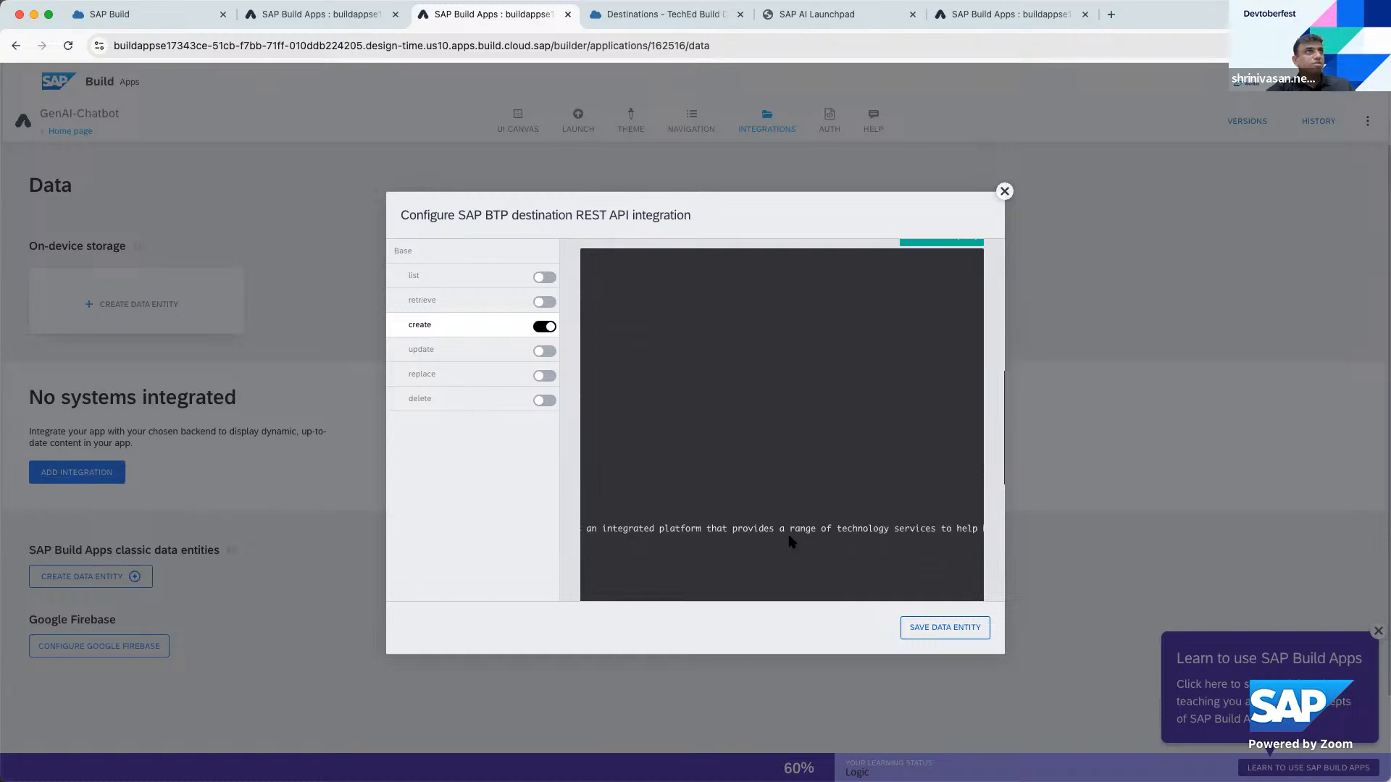
{"action": "scroll", "coordinate": [791, 541], "scroll_direction": "left", "scroll_amount": 4}
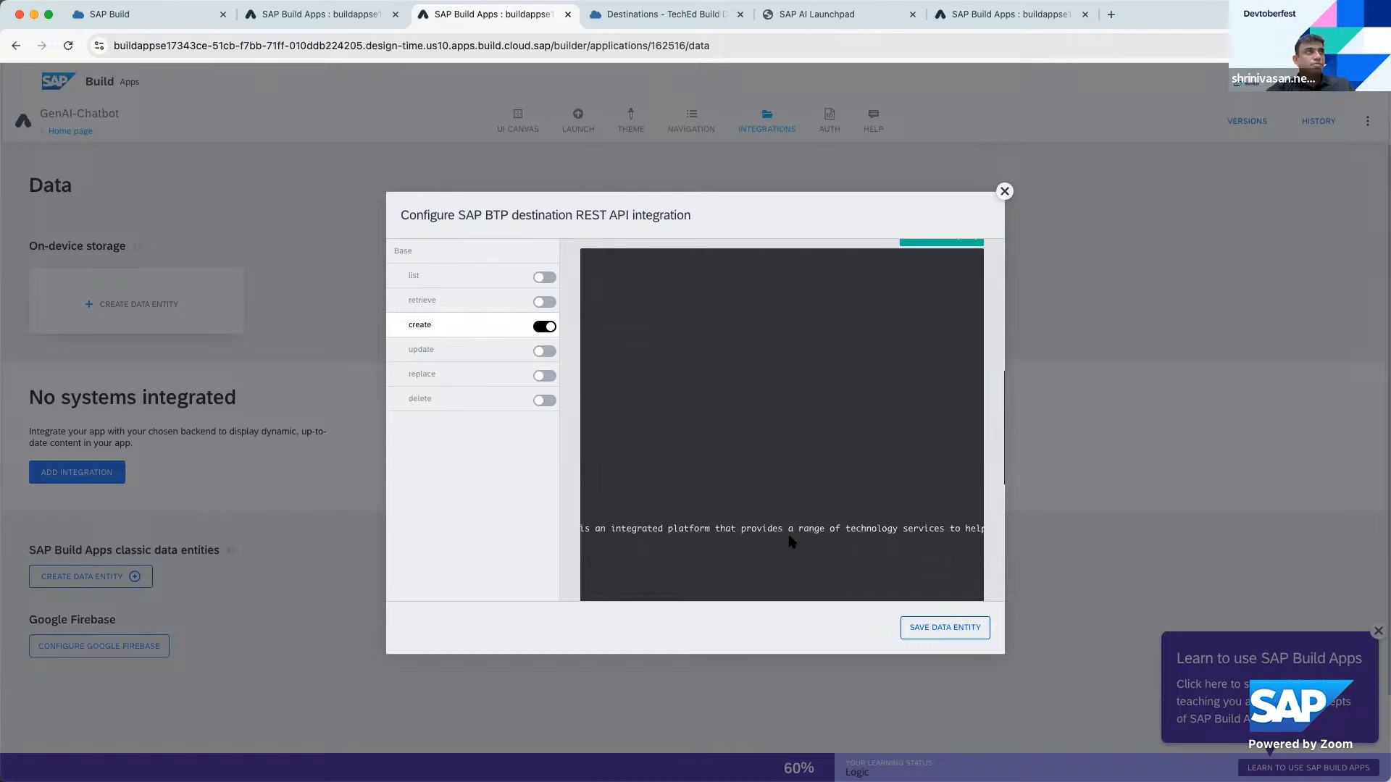
{"action": "scroll", "coordinate": [791, 541], "scroll_direction": "left", "scroll_amount": 6}
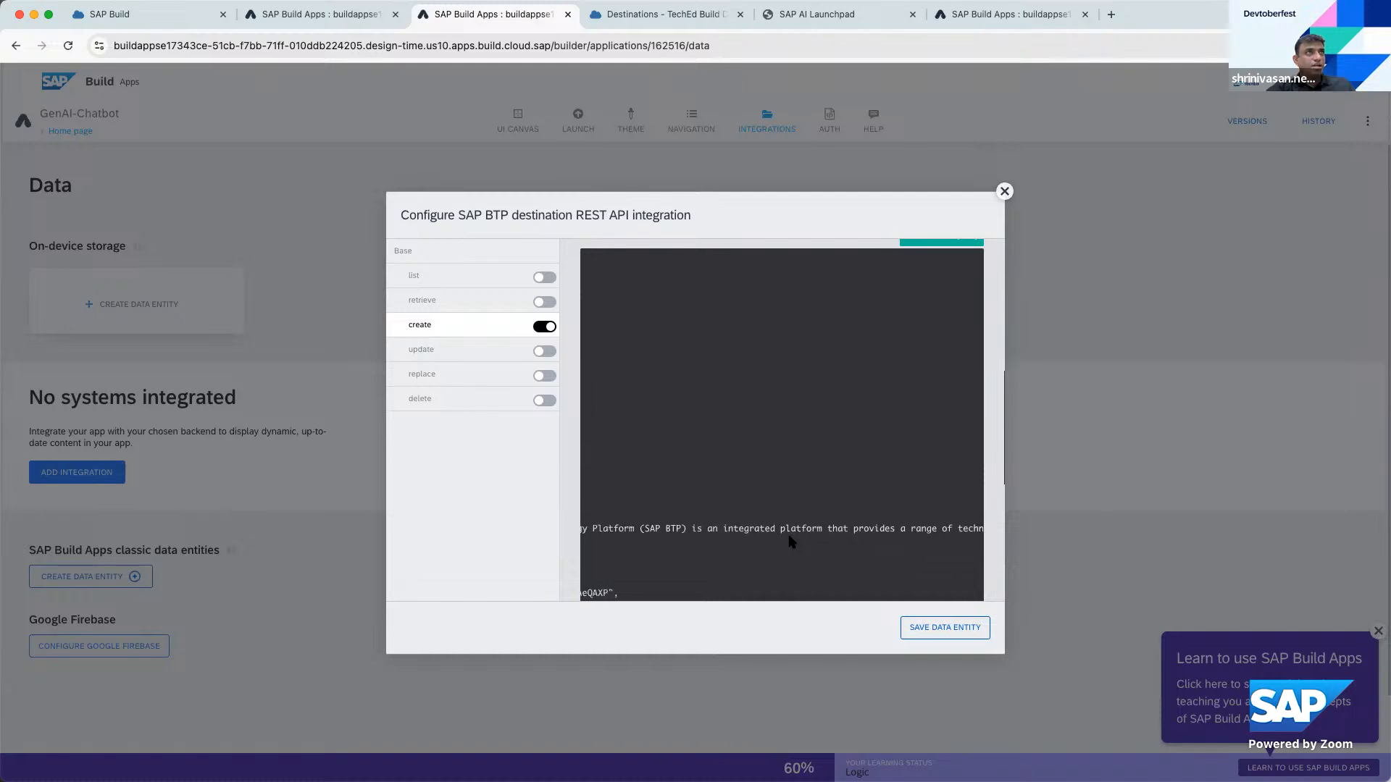
{"action": "scroll", "coordinate": [789, 539], "scroll_direction": "left", "scroll_amount": 4}
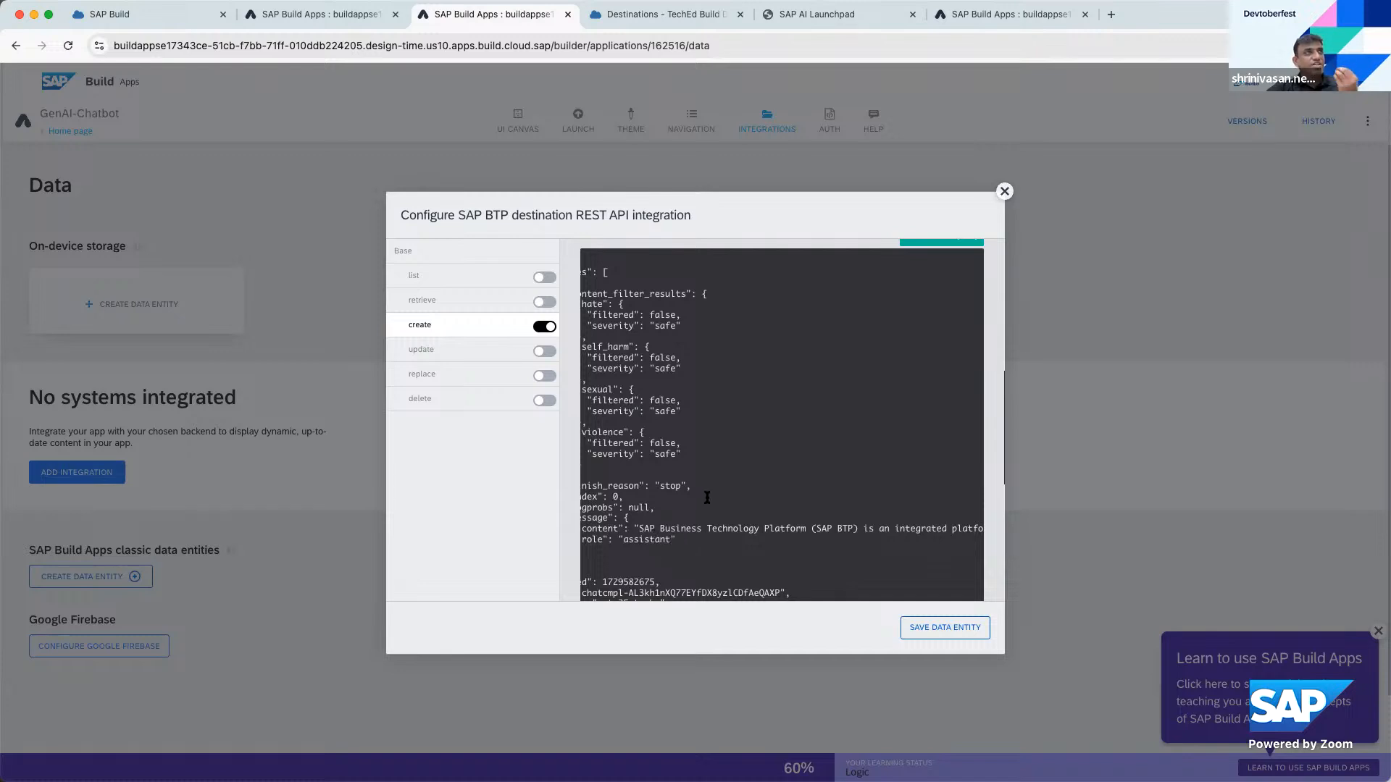
{"action": "scroll", "coordinate": [707, 497], "scroll_direction": "up", "scroll_amount": 1}
{"action": "scroll", "coordinate": [707, 496], "scroll_direction": "up", "scroll_amount": 5}
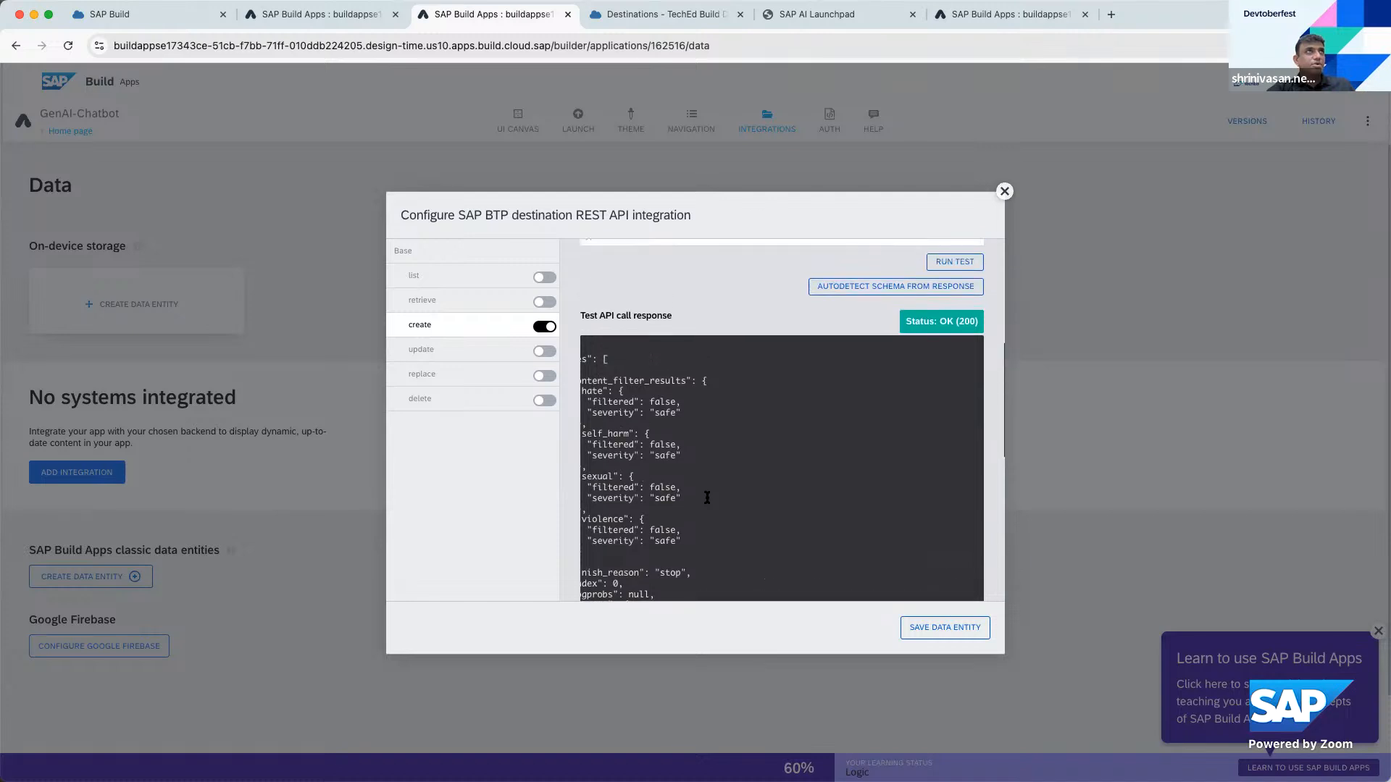
{"action": "scroll", "coordinate": [707, 497], "scroll_direction": "up", "scroll_amount": 2}
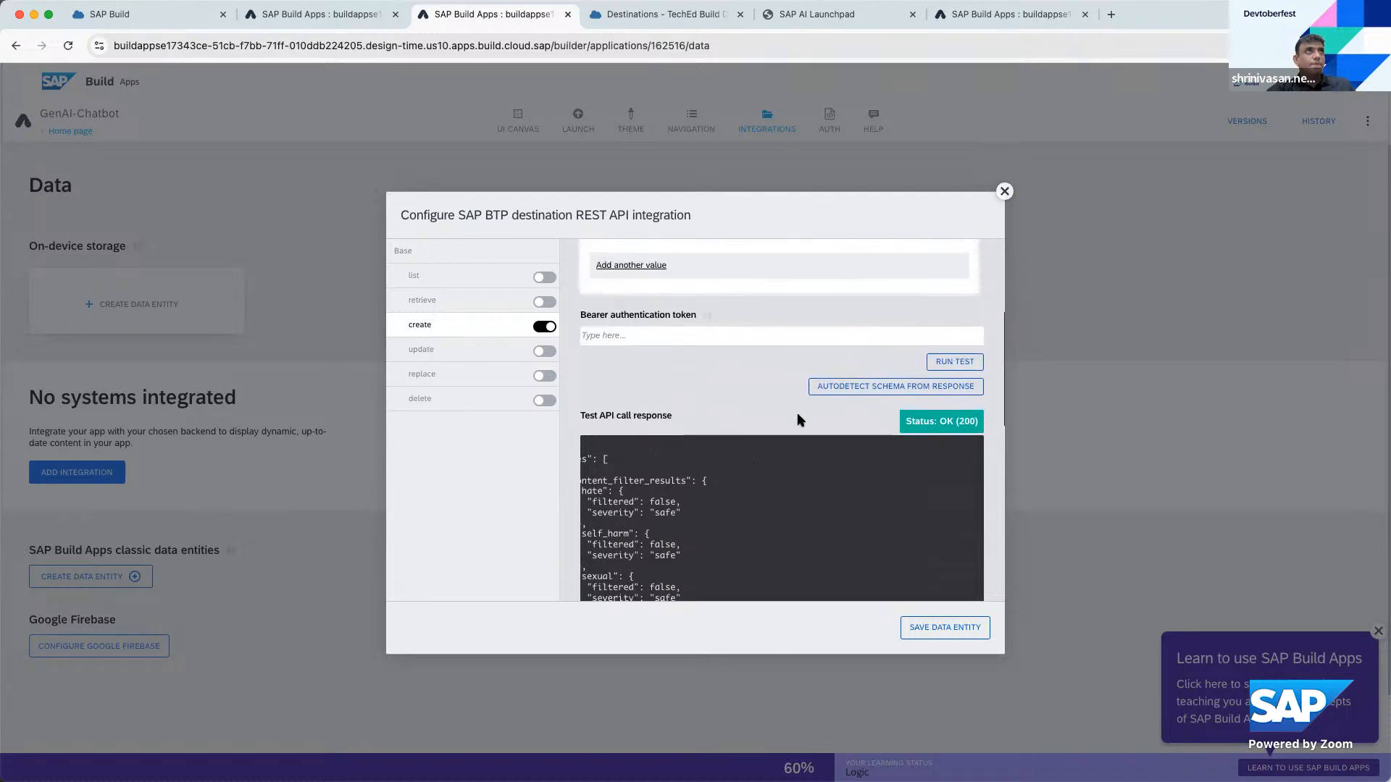
{"action": "scroll", "coordinate": [821, 470], "scroll_direction": "down", "scroll_amount": 3}
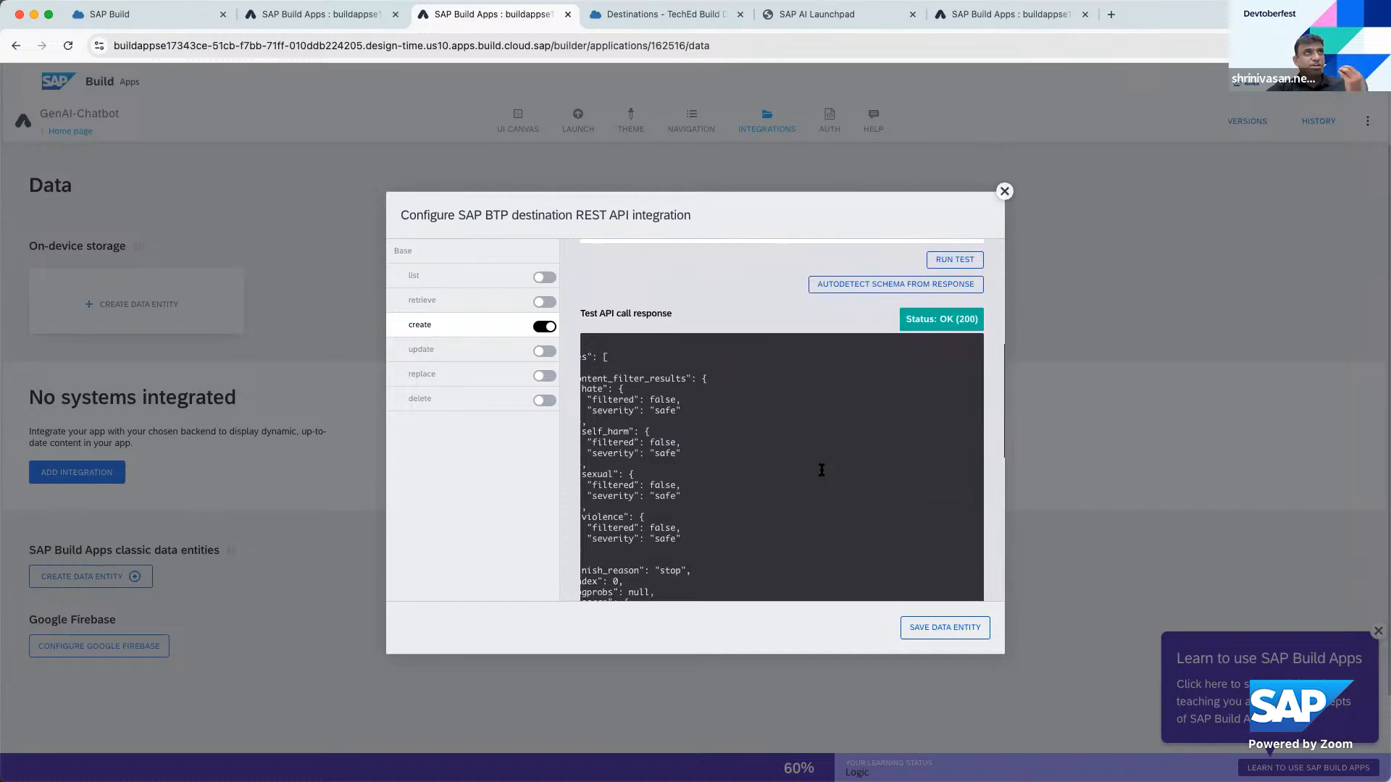
{"action": "scroll", "coordinate": [821, 470], "scroll_direction": "down", "scroll_amount": 1}
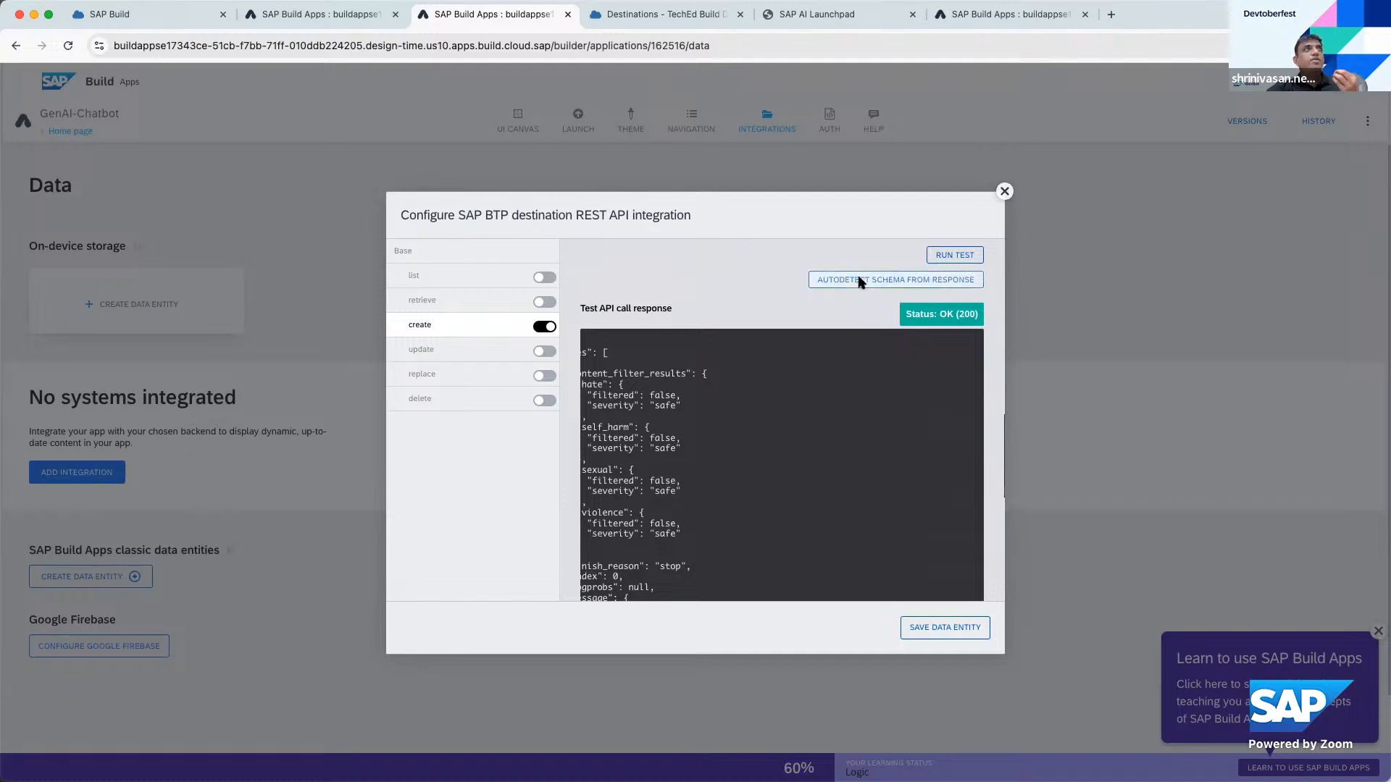
{"action": "scroll", "coordinate": [848, 377], "scroll_direction": "down", "scroll_amount": 2}
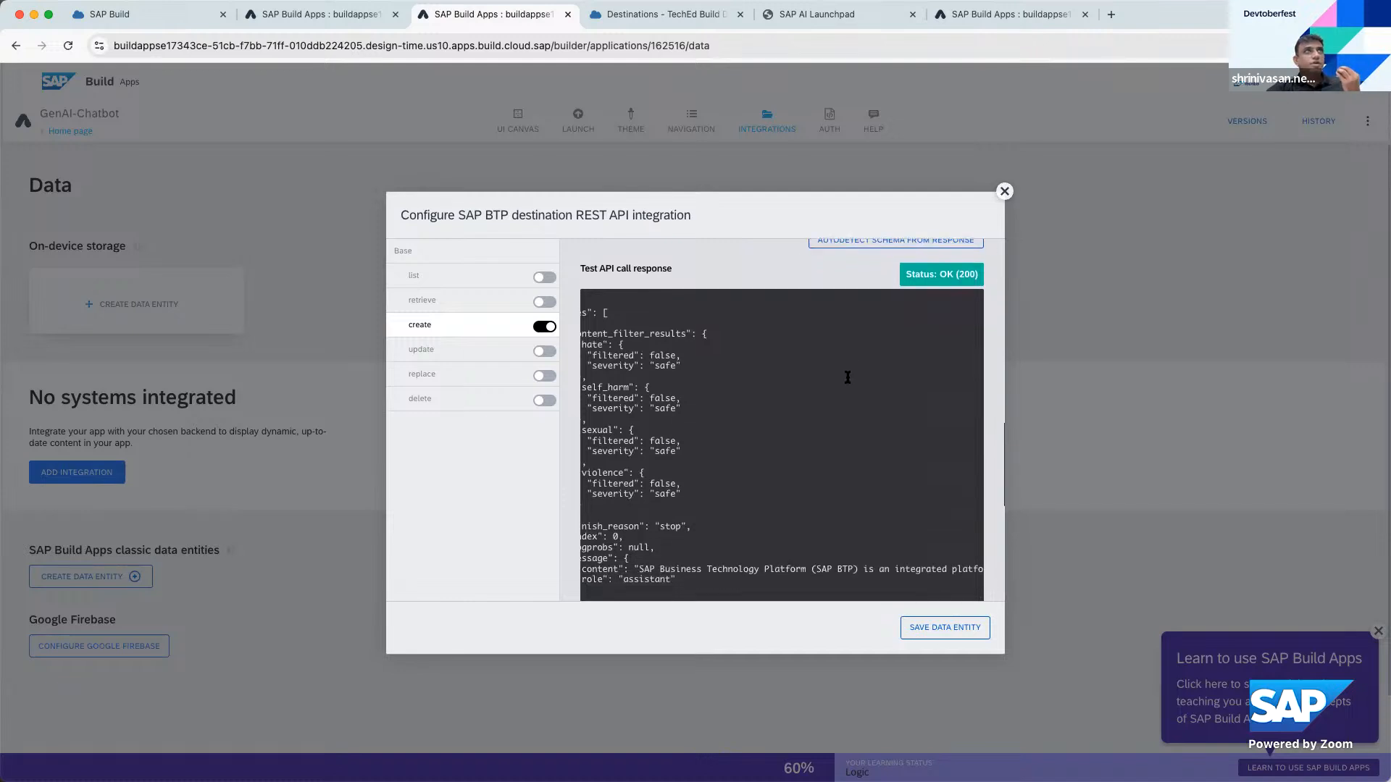
{"action": "scroll", "coordinate": [847, 378], "scroll_direction": "up", "scroll_amount": 2}
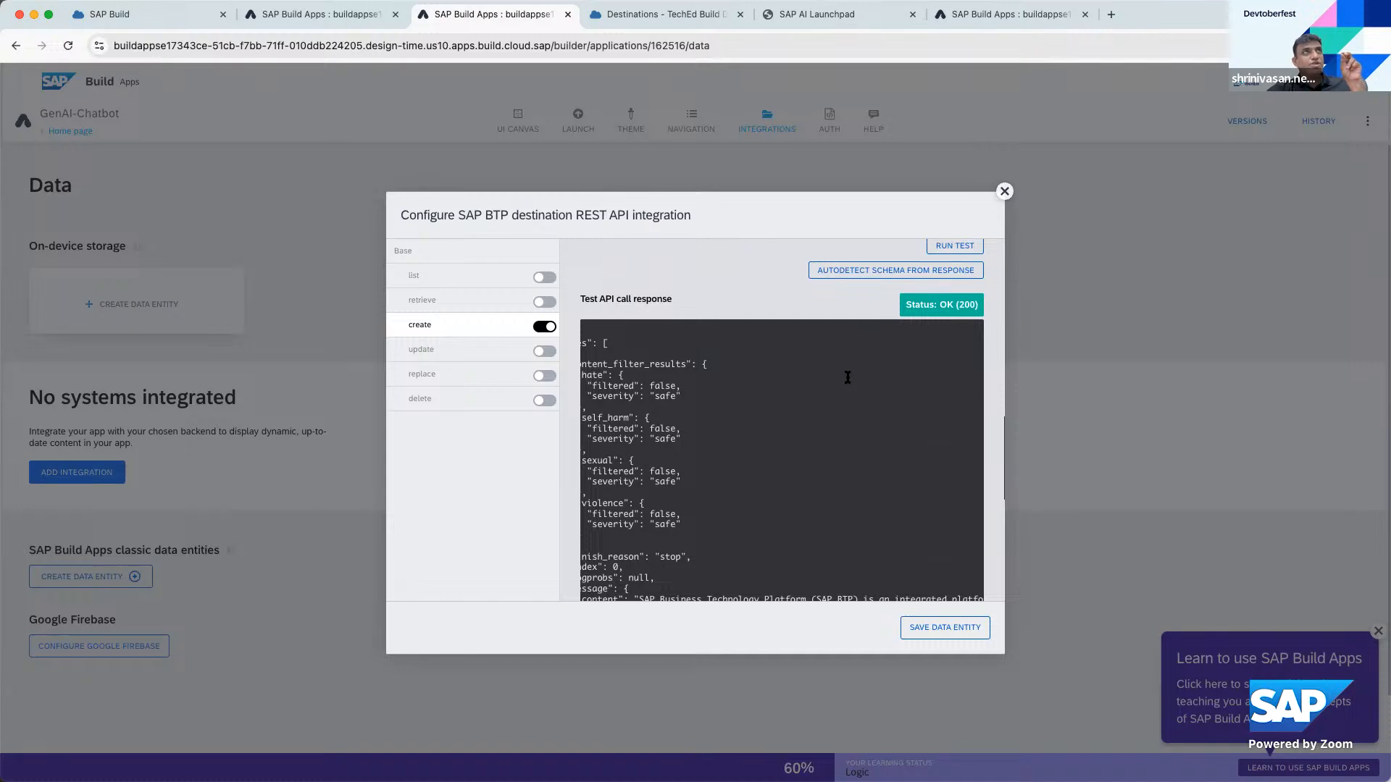
{"action": "scroll", "coordinate": [863, 453], "scroll_direction": "down", "scroll_amount": 2}
Autodetect the schema from the test response and save the data entity
{"action": "scroll", "coordinate": [863, 452], "scroll_direction": "up", "scroll_amount": 5}
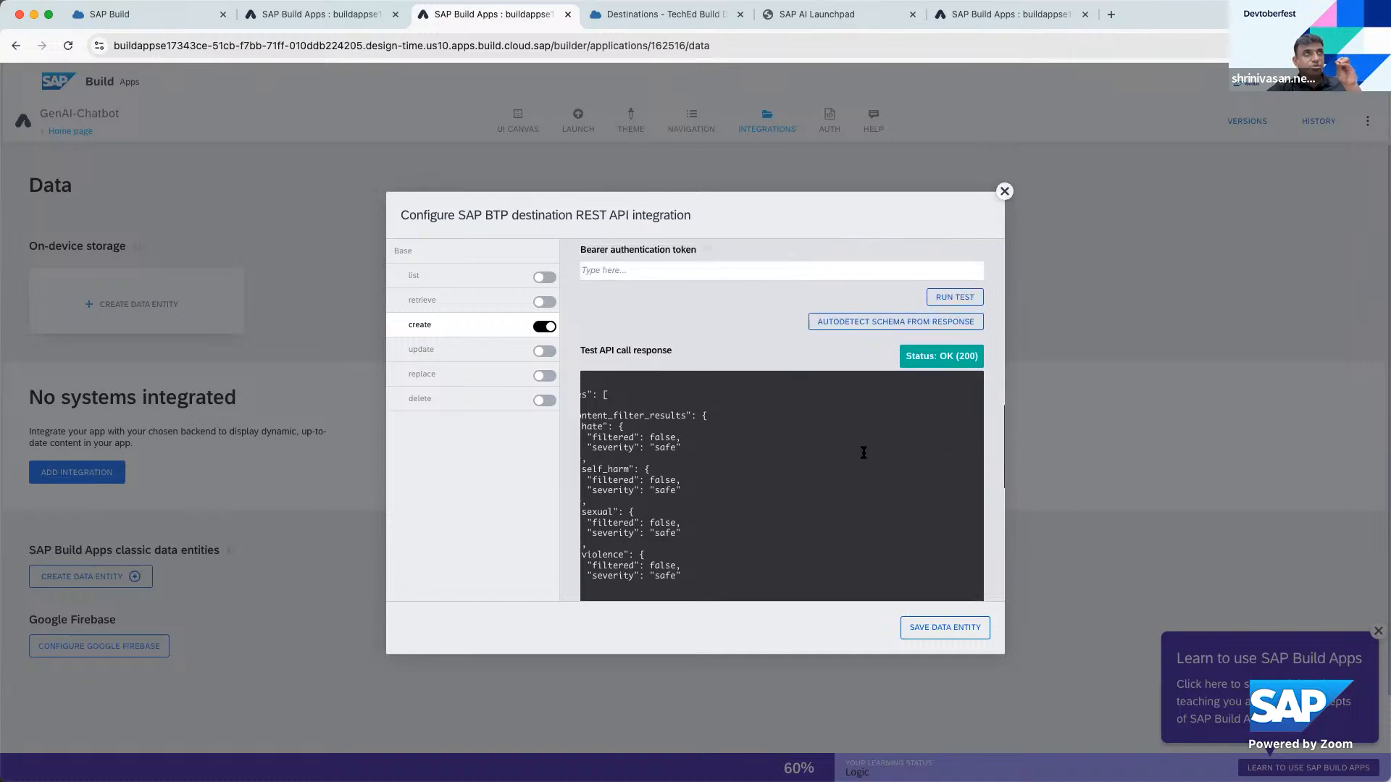
{"action": "scroll", "coordinate": [863, 452], "scroll_direction": "up", "scroll_amount": 1}
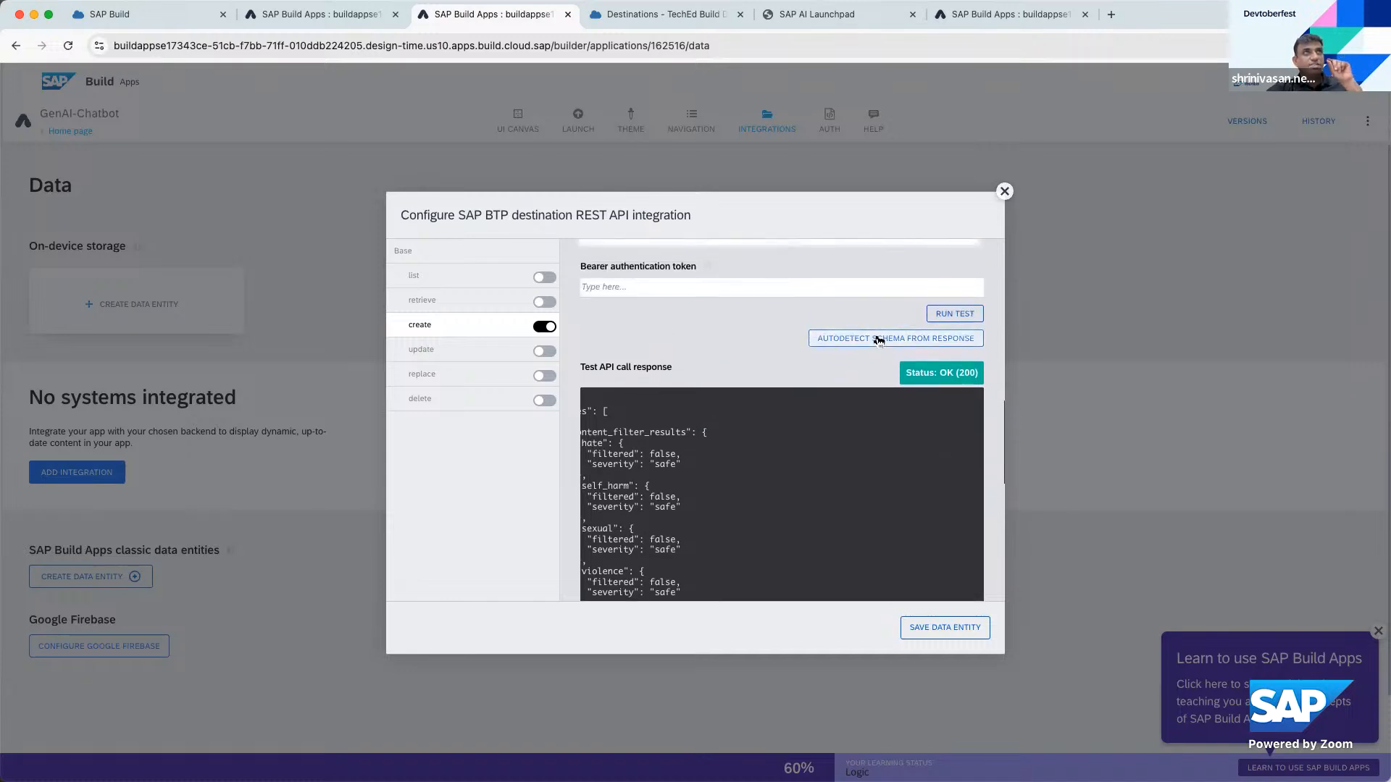
{"action": "left_click", "coordinate": [878, 340]}
{"action": "scroll", "coordinate": [819, 409], "scroll_direction": "up", "scroll_amount": 10}
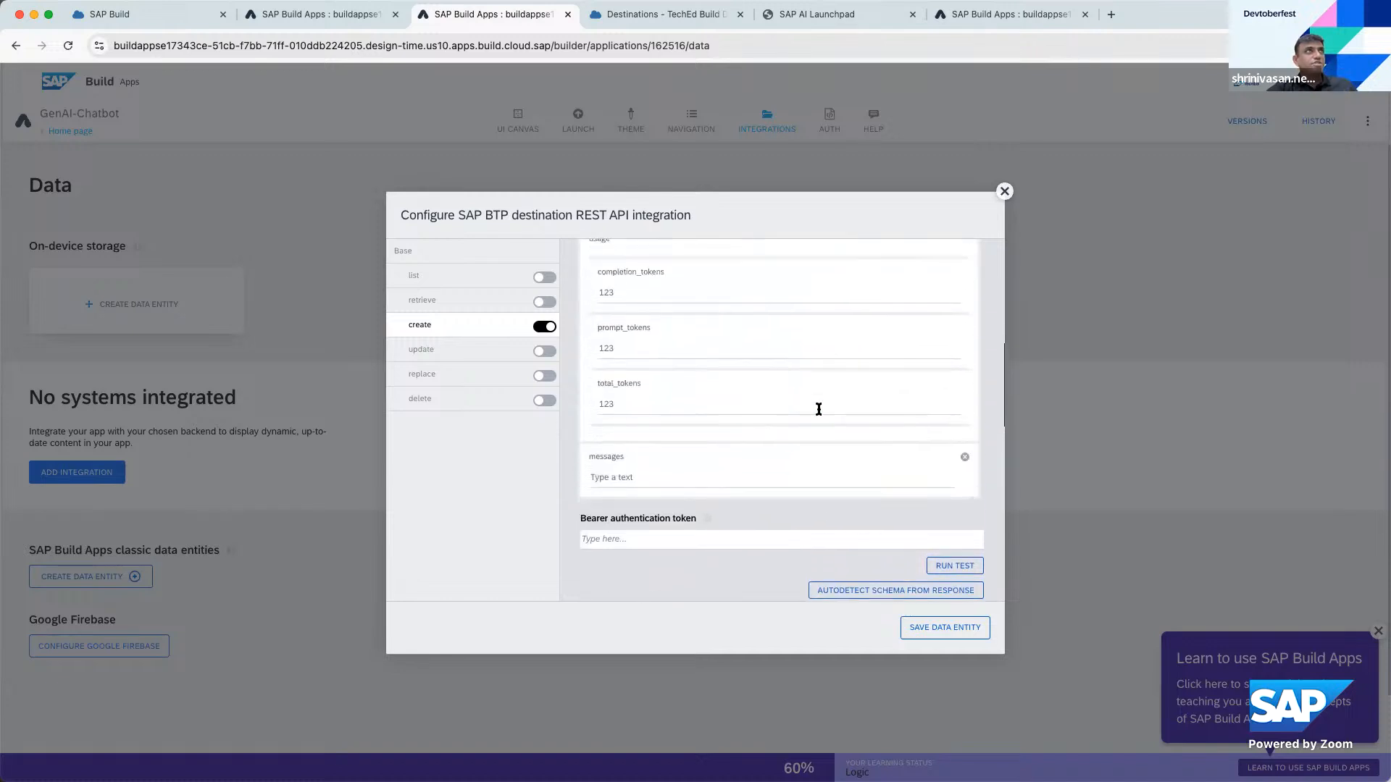
{"action": "scroll", "coordinate": [819, 414], "scroll_direction": "up", "scroll_amount": 8}
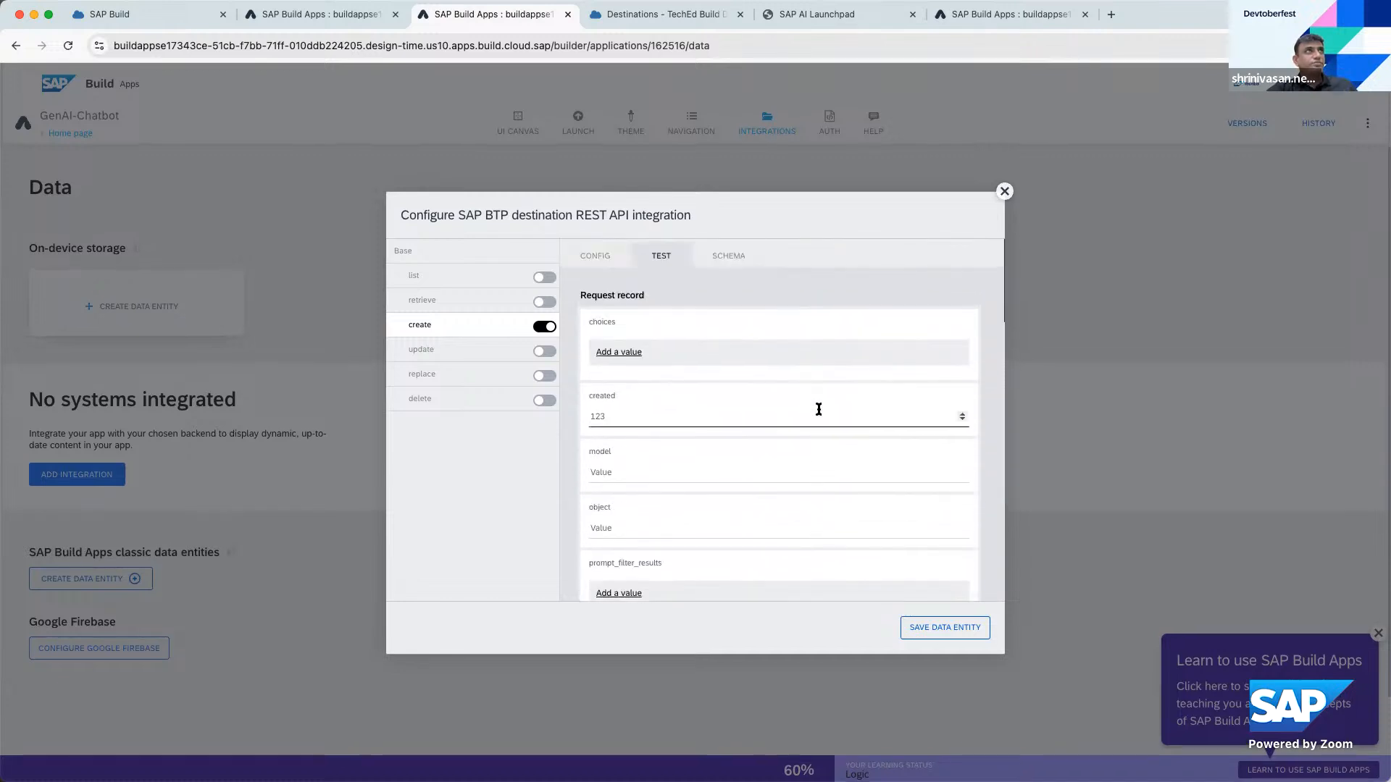
{"action": "left_click", "coordinate": [945, 628]}
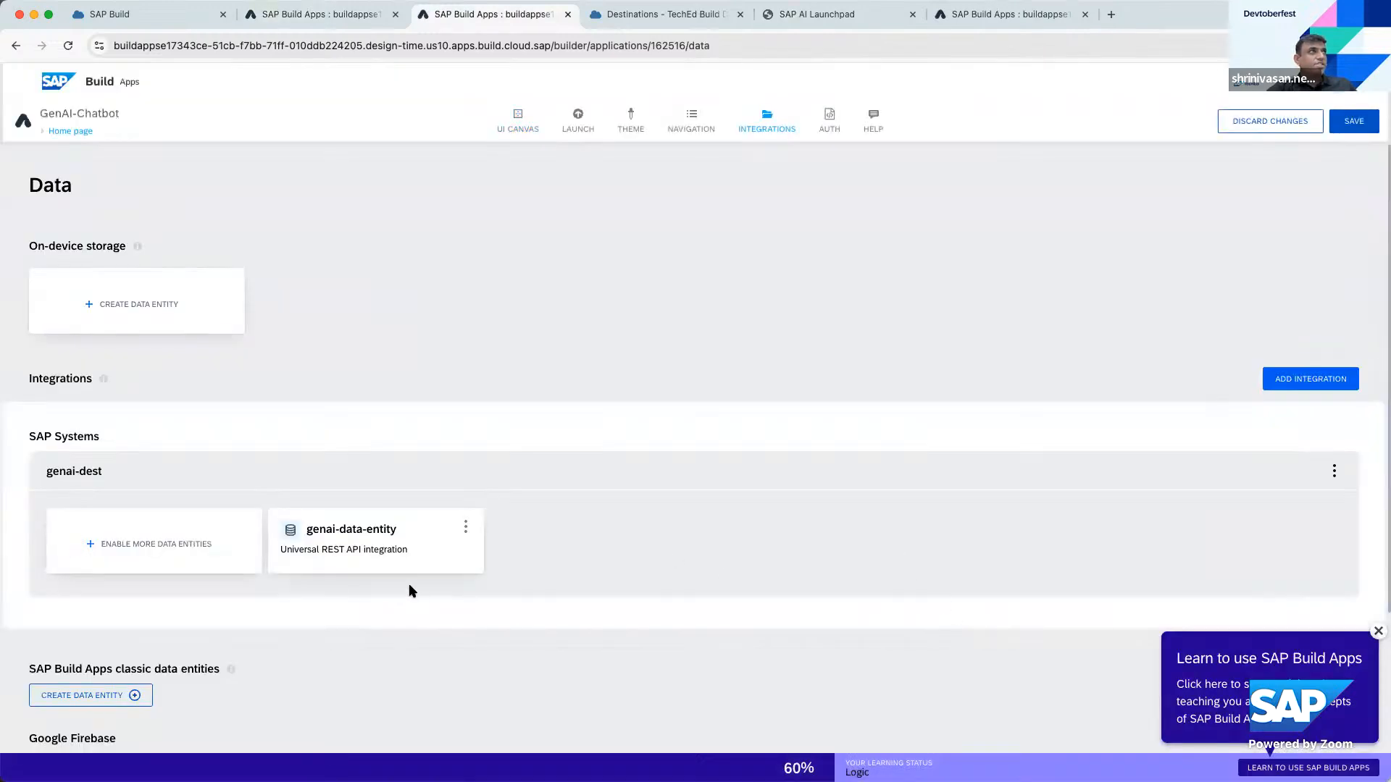
Save the app after checking the fields of genai-data-entity, and return to the UI canvas
{"action": "left_click", "coordinate": [406, 544]}
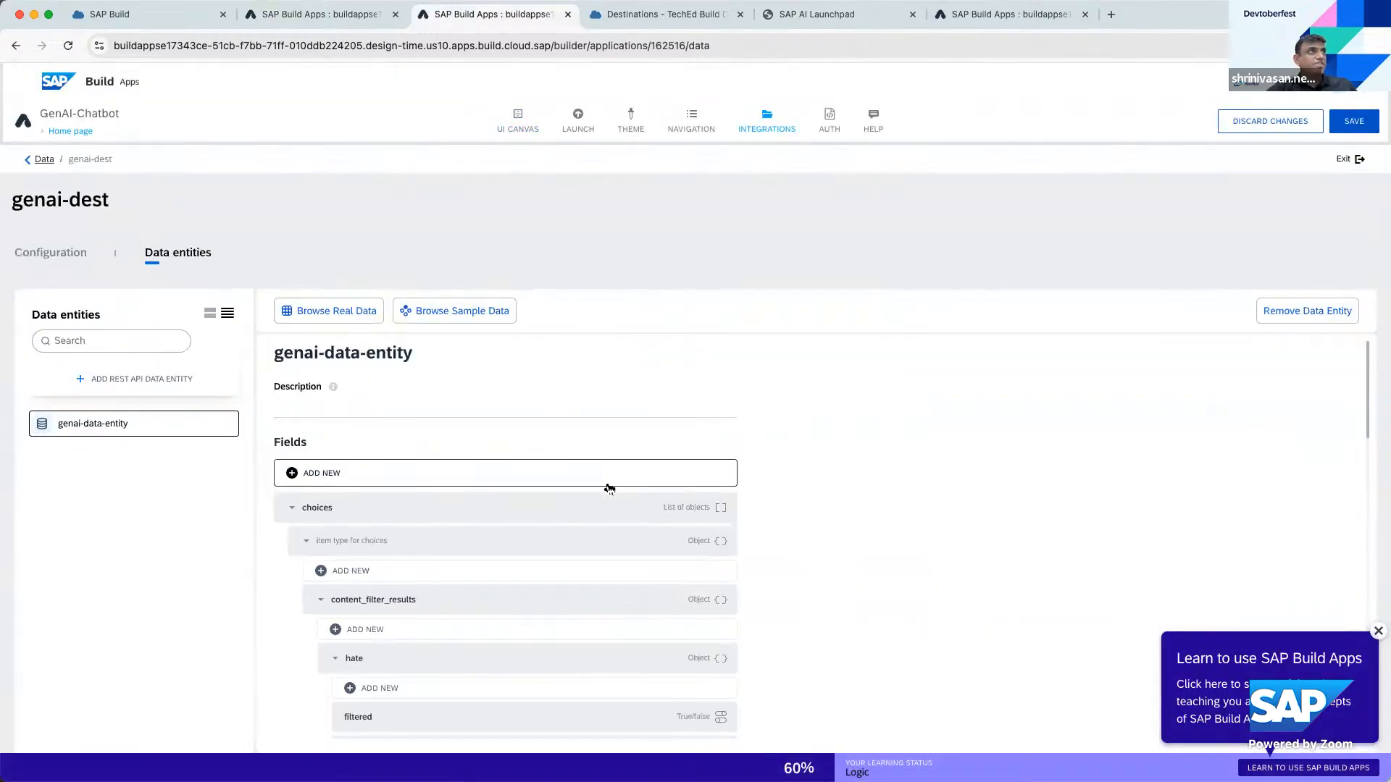
{"action": "scroll", "coordinate": [592, 530], "scroll_direction": "down", "scroll_amount": 2}
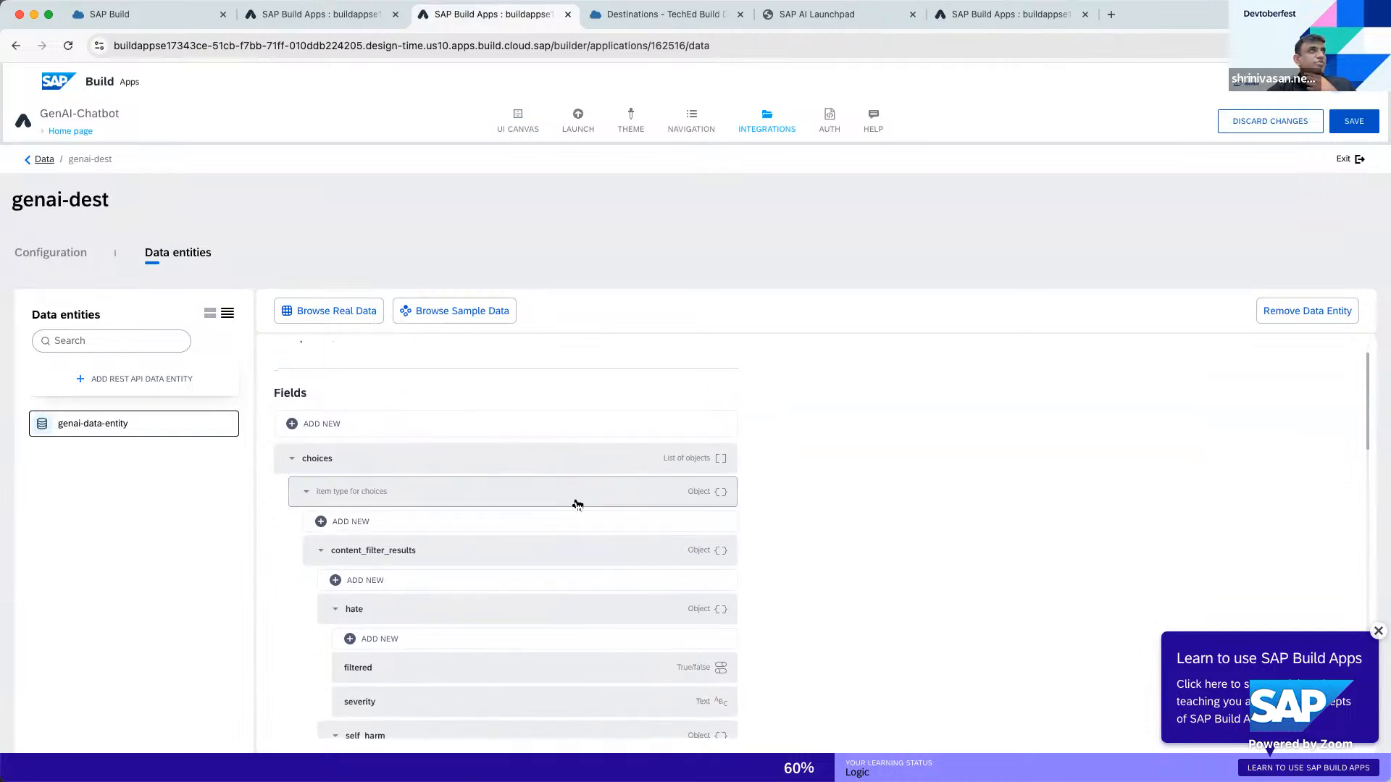
{"action": "scroll", "coordinate": [576, 500], "scroll_direction": "up", "scroll_amount": 2}
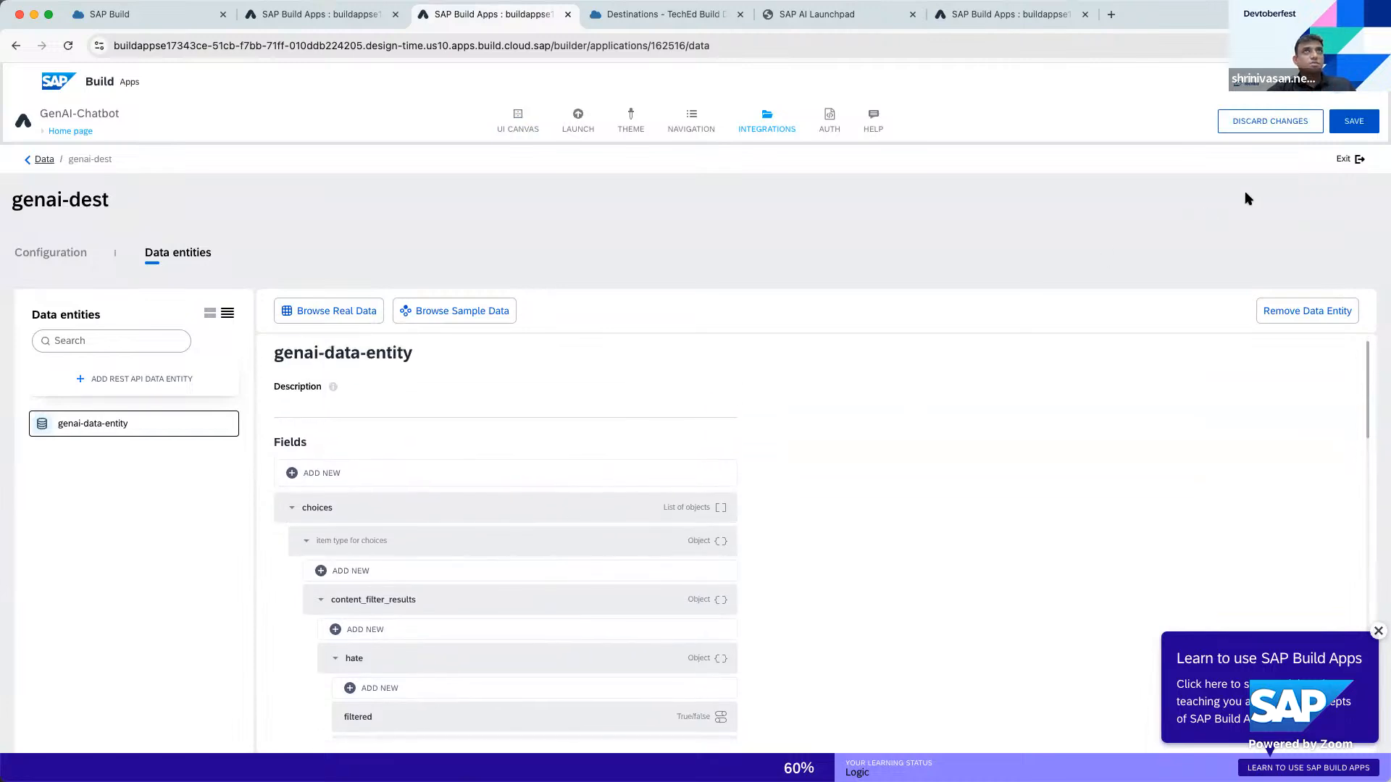
{"action": "left_click", "coordinate": [1344, 160]}
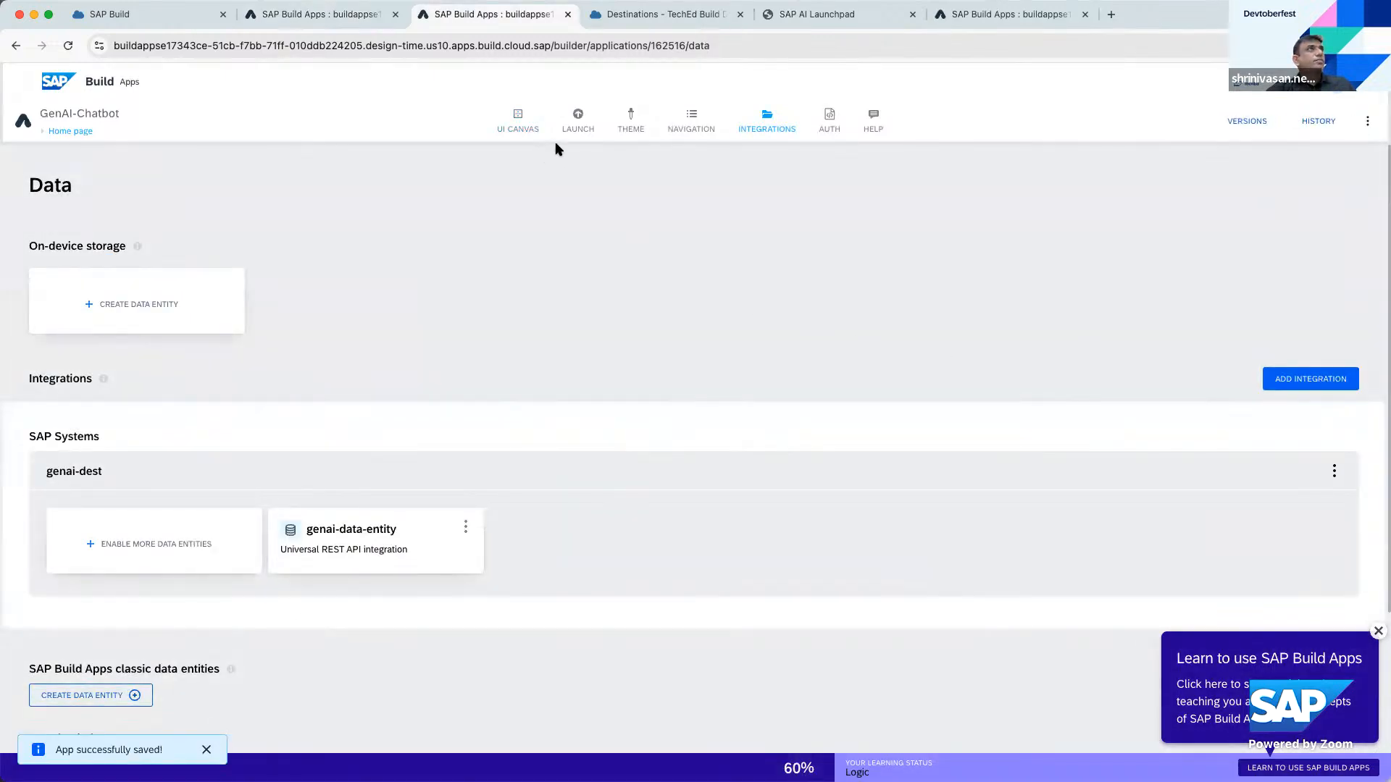
{"action": "left_click", "coordinate": [518, 124]}
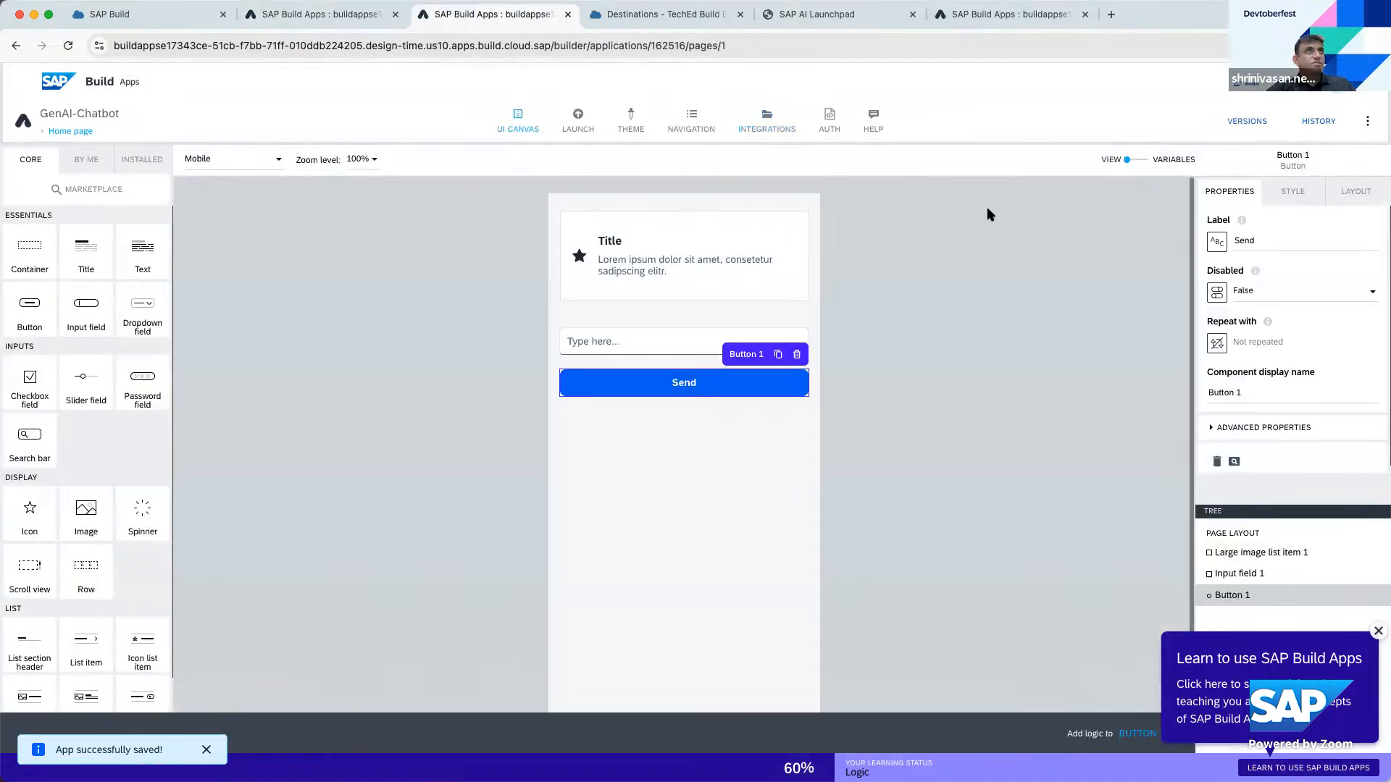
Add a data variable to the page based on the genai-data-entity resource
{"action": "left_click", "coordinate": [1167, 162]}
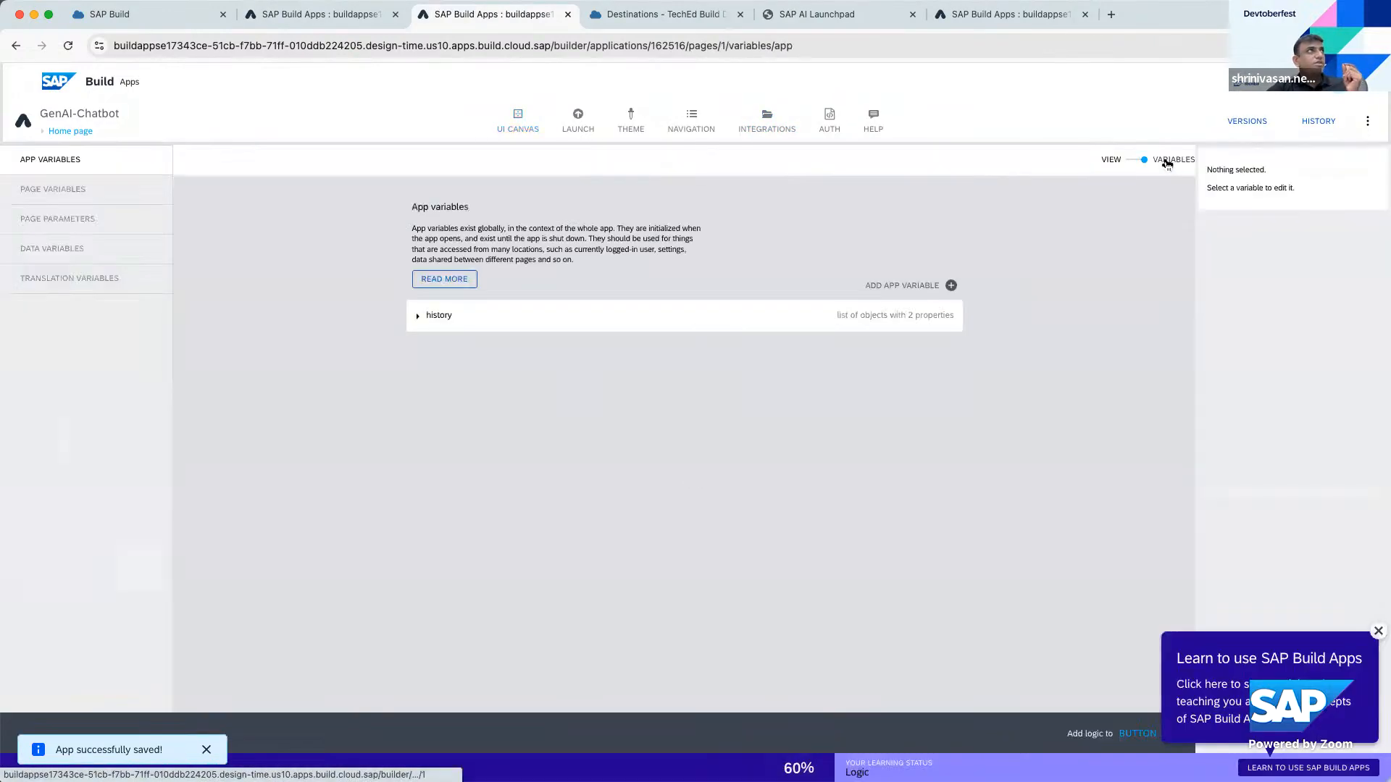
{"action": "left_click", "coordinate": [80, 249]}
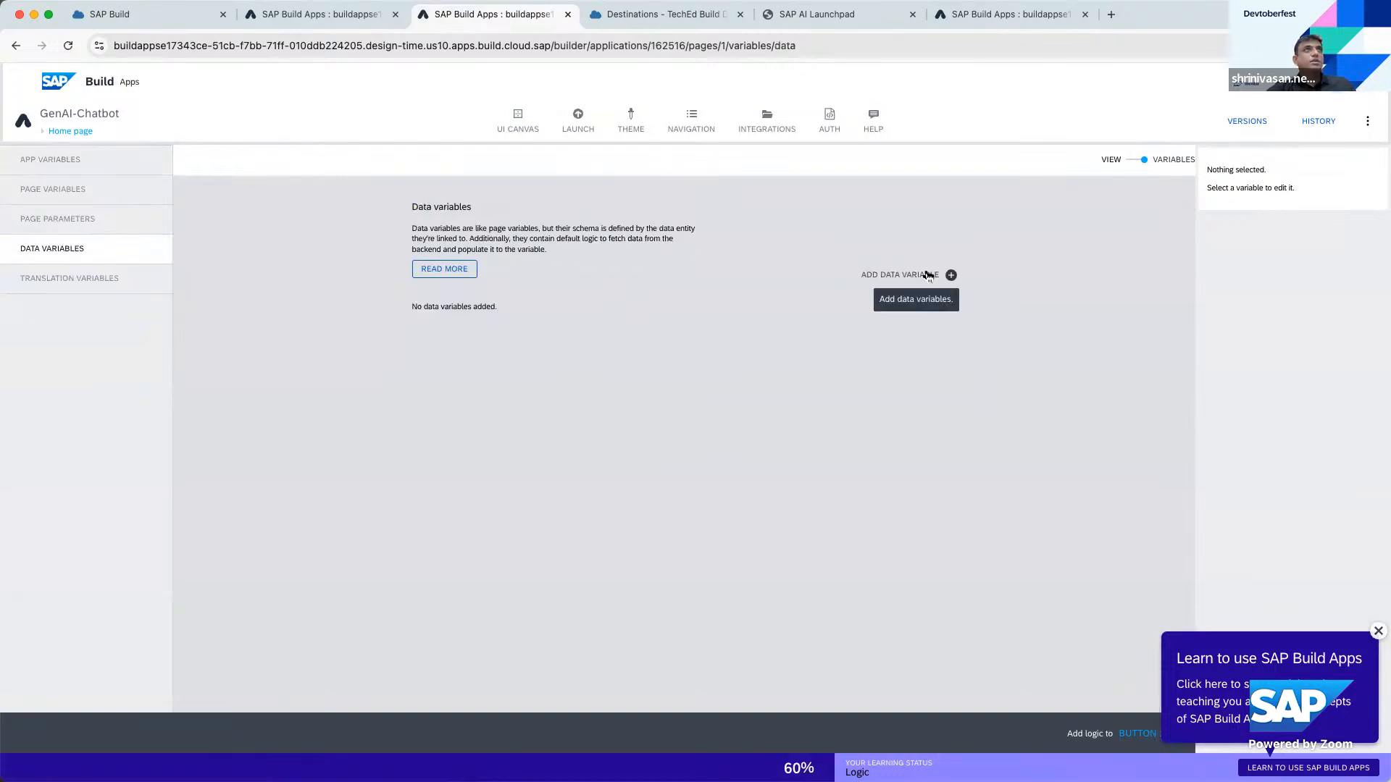
{"action": "left_click", "coordinate": [931, 282]}
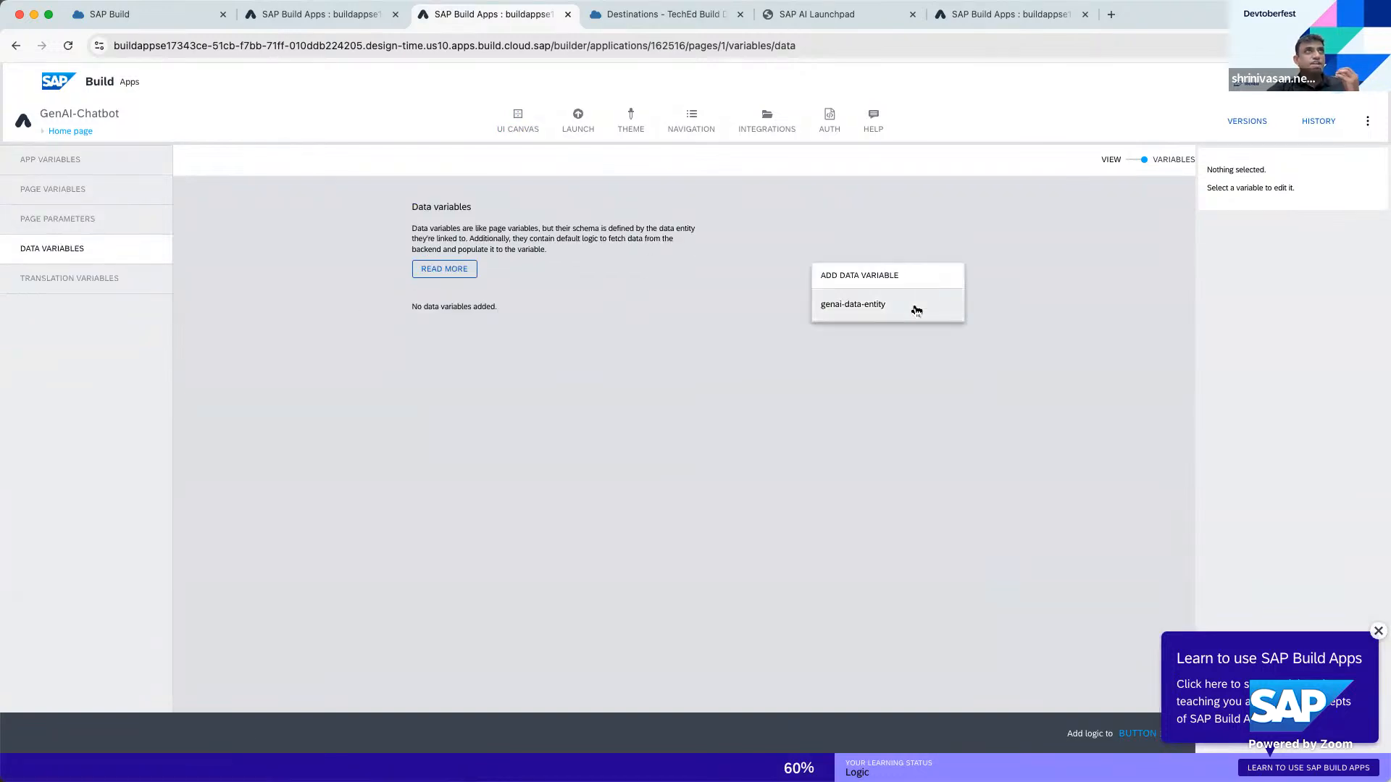
{"action": "left_click", "coordinate": [916, 309]}
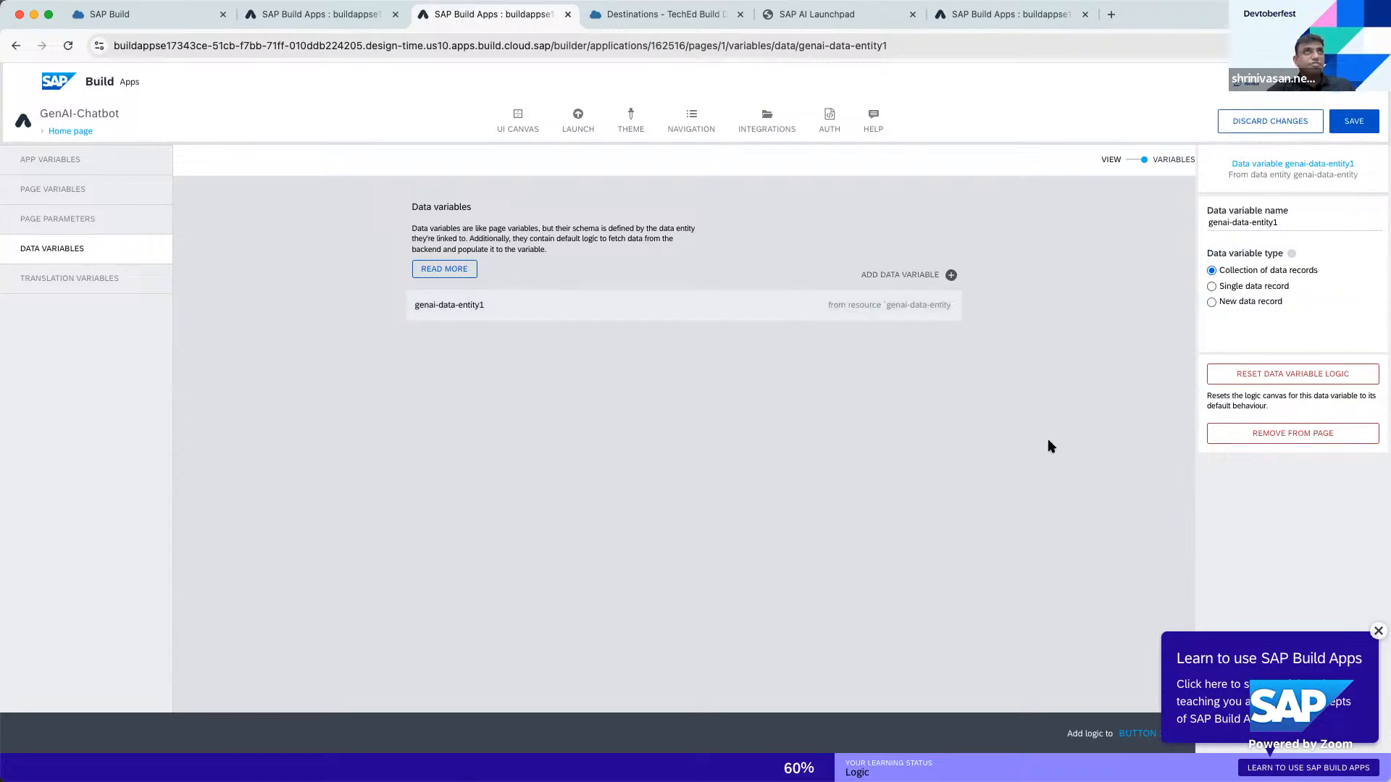
Save the app after checking the new data variable's default logic, and return to the page view
{"action": "left_click", "coordinate": [1137, 734]}
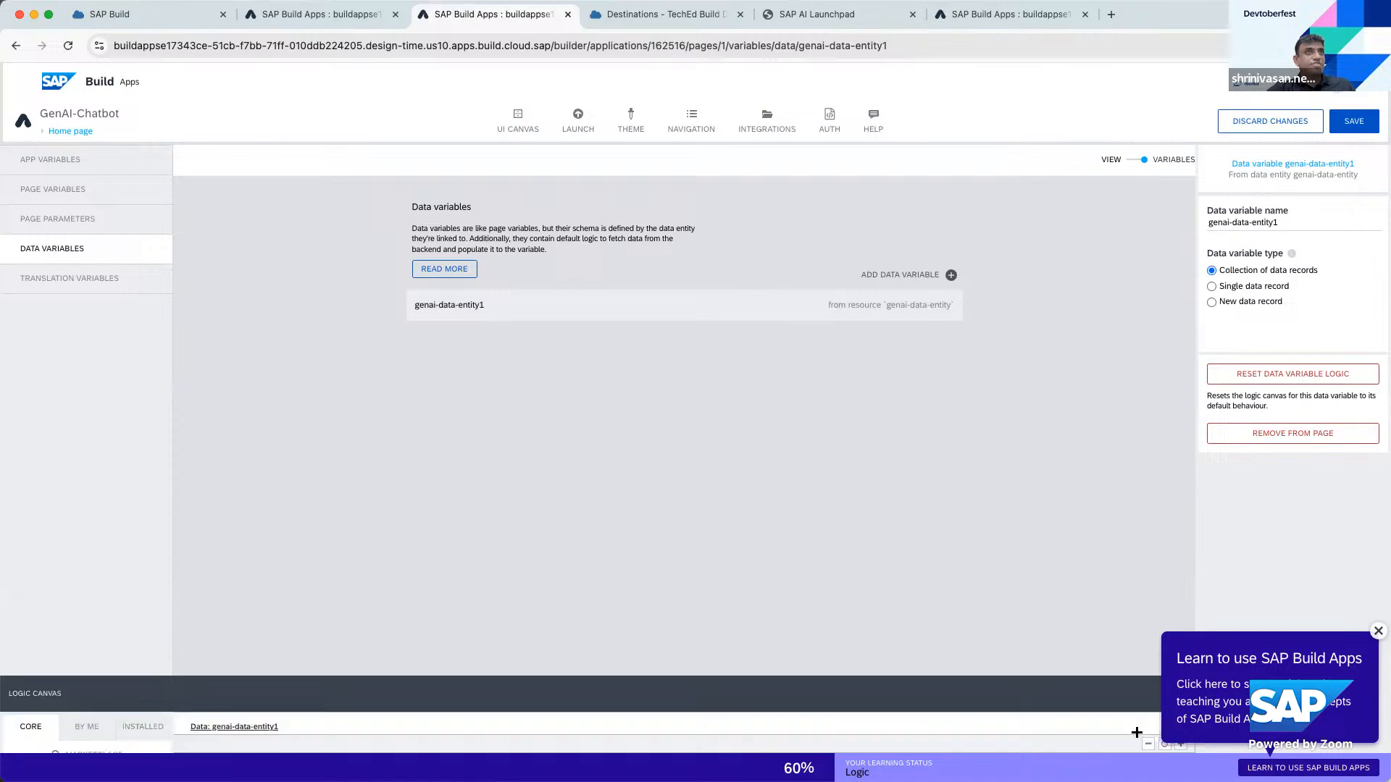
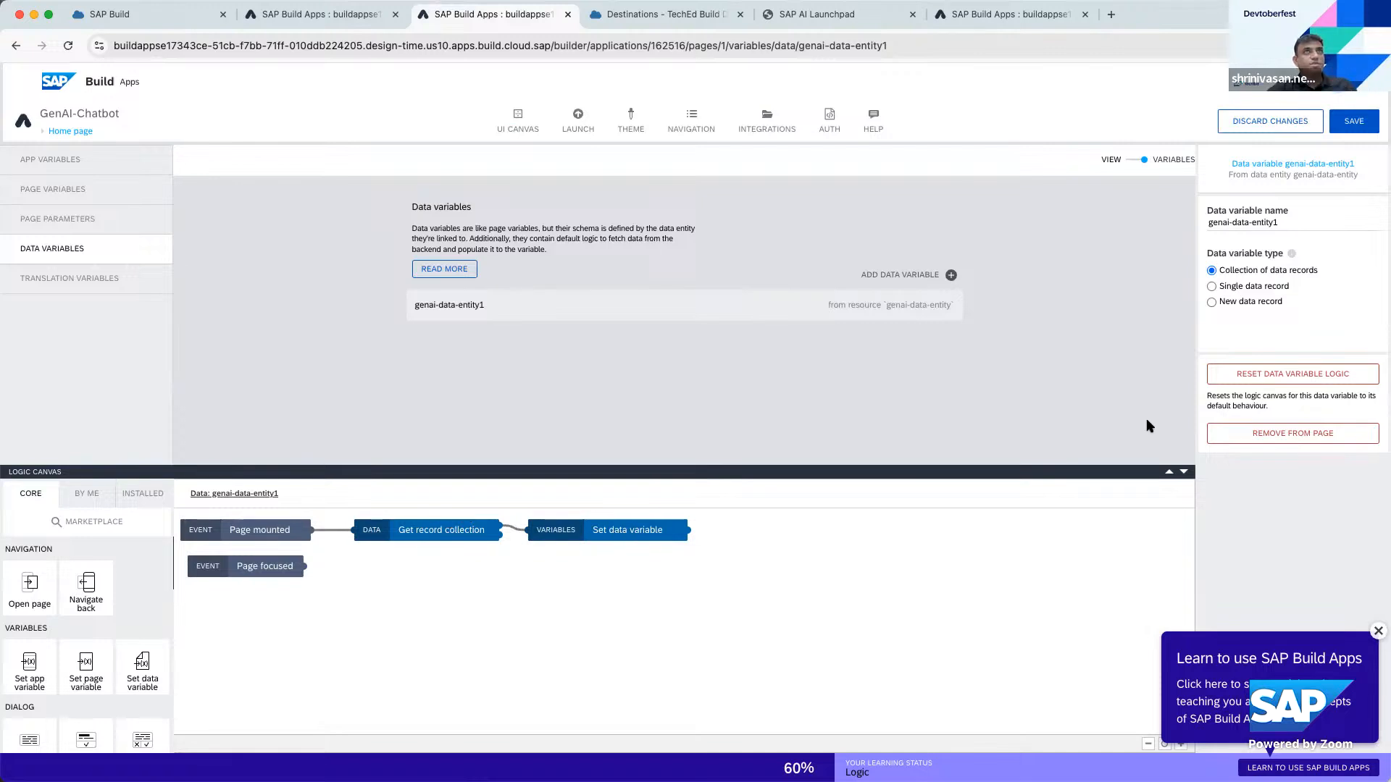
{"action": "left_click", "coordinate": [1184, 472]}
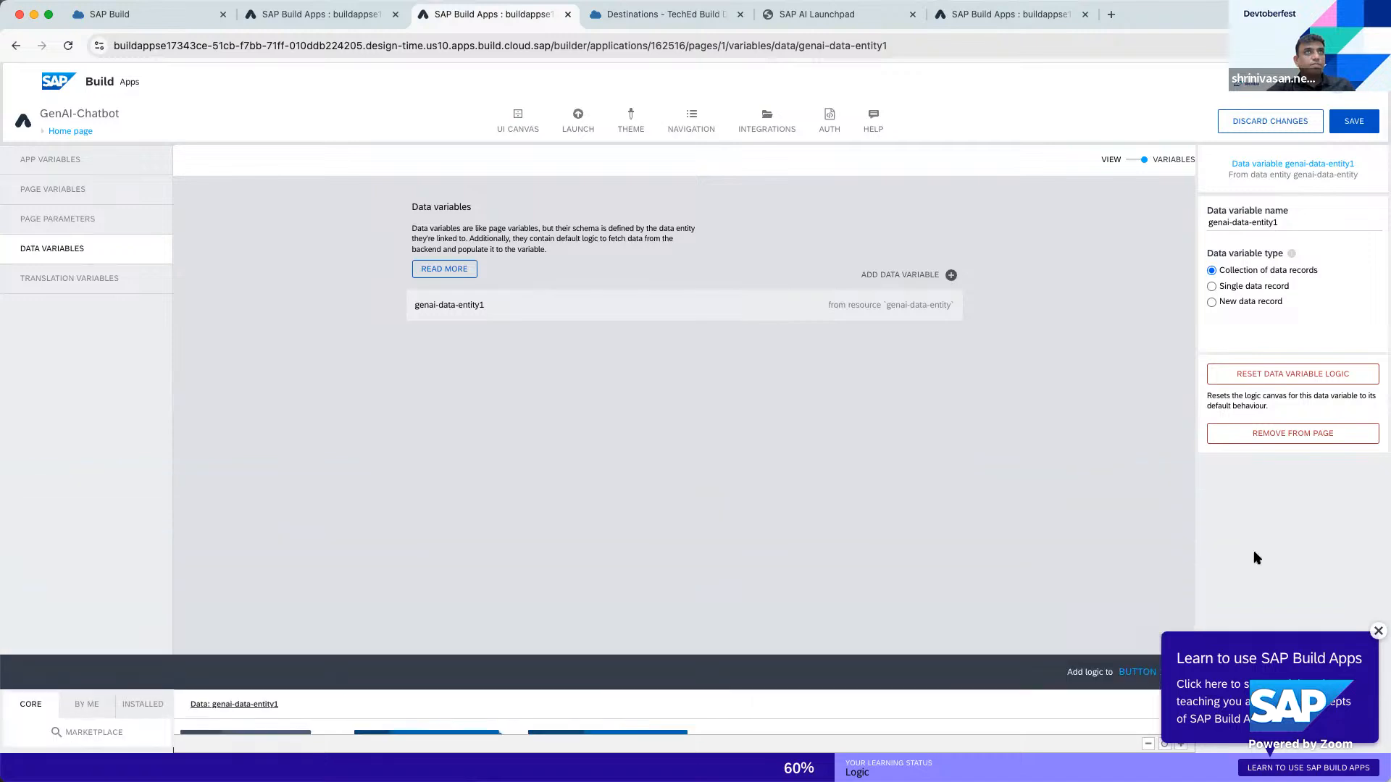
{"action": "left_click", "coordinate": [1379, 631]}
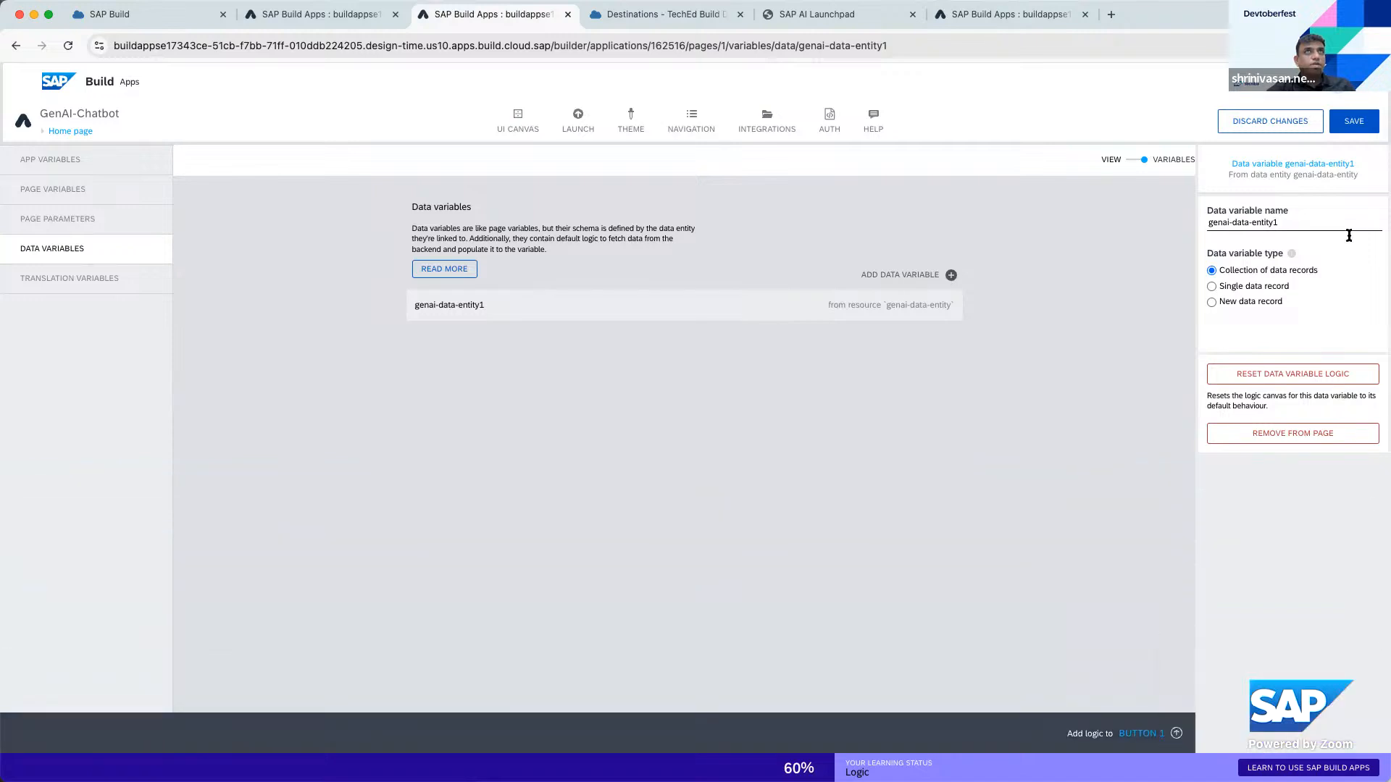
{"action": "left_click", "coordinate": [1343, 121]}
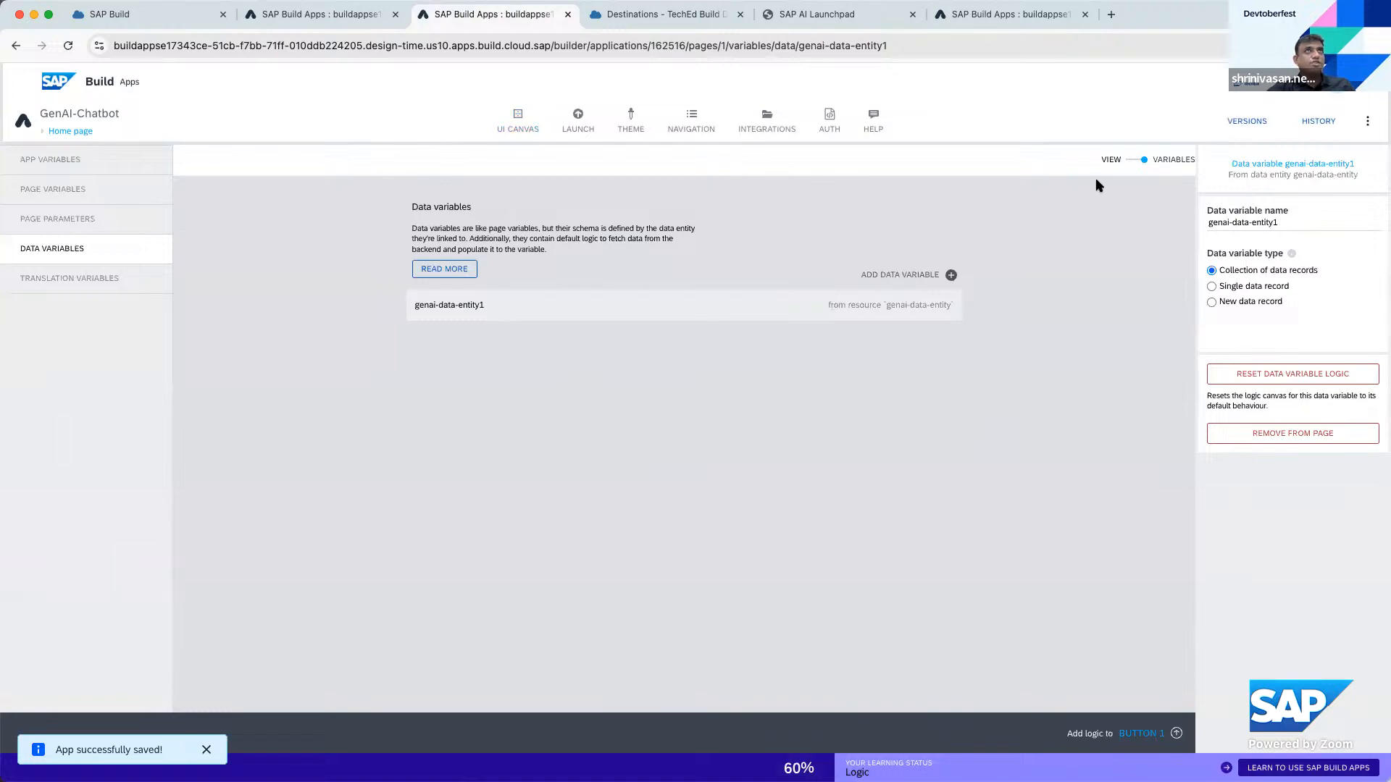
{"action": "left_click", "coordinate": [1114, 164]}
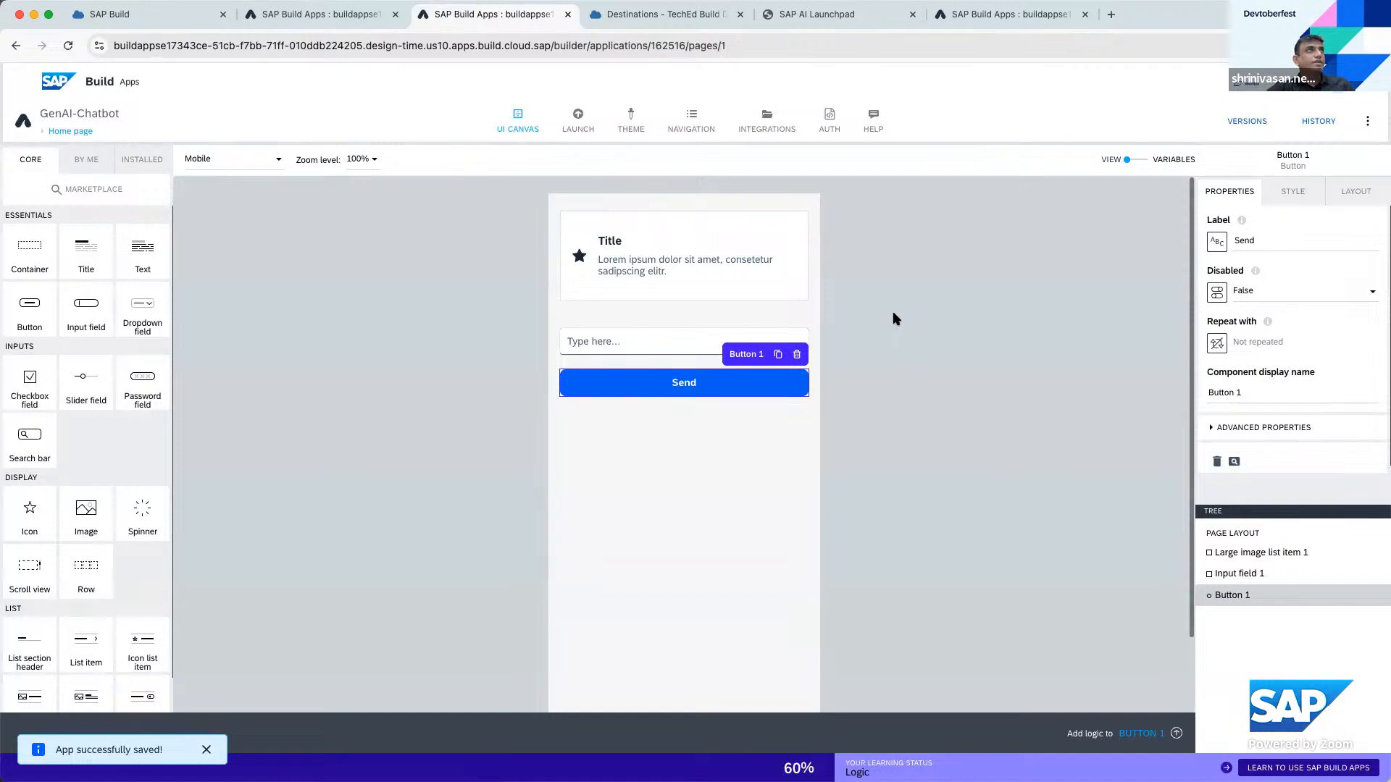
Bind the large image list item's Repeat with property to the app variable history
{"action": "left_click", "coordinate": [791, 284]}
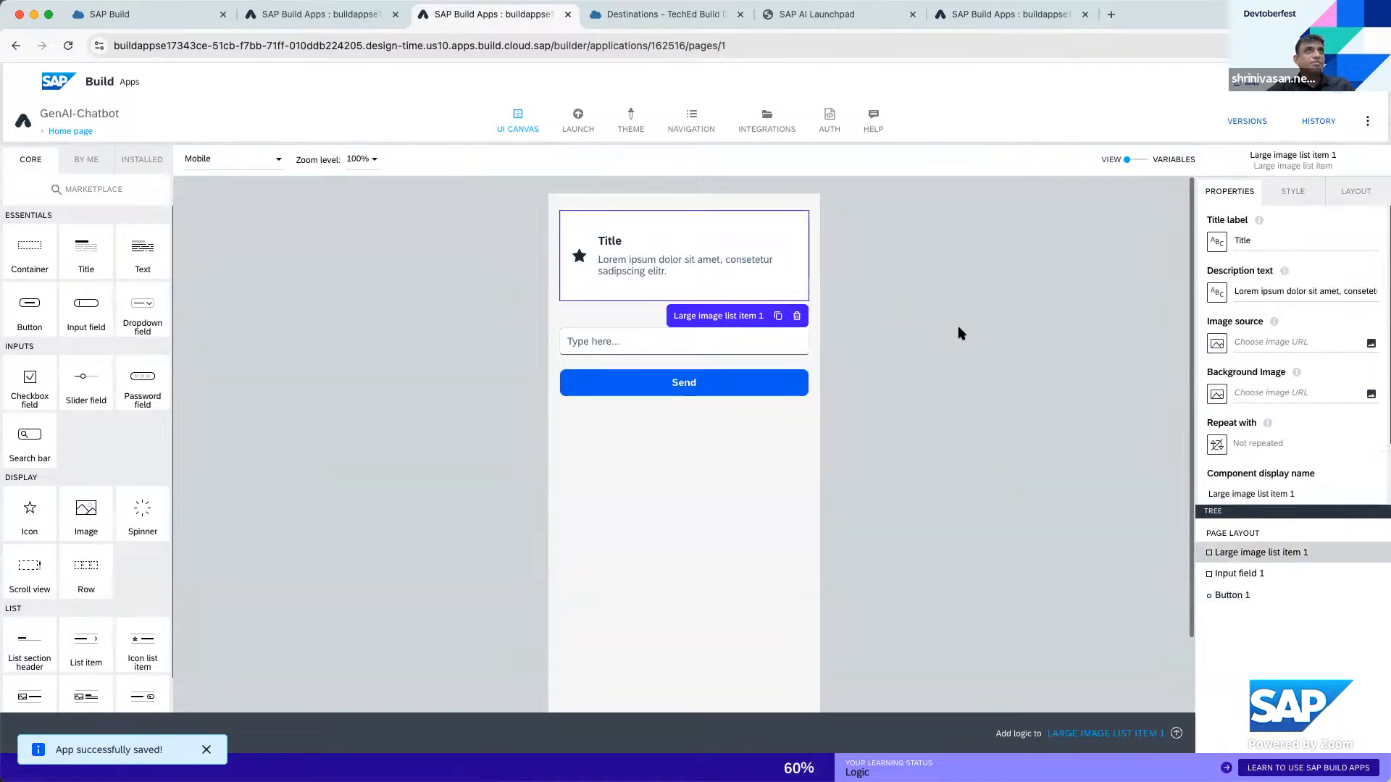
{"action": "scroll", "coordinate": [1348, 455], "scroll_direction": "down", "scroll_amount": 2}
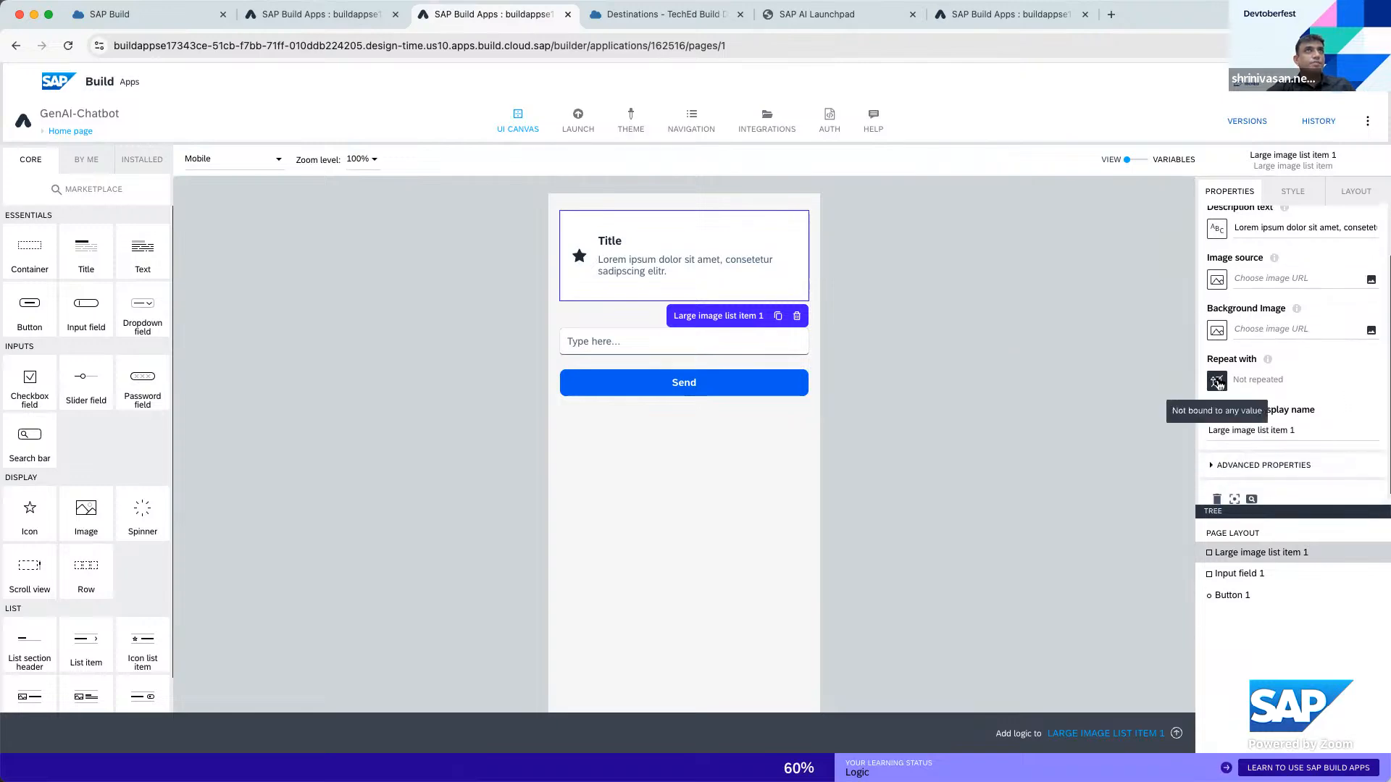
{"action": "left_click", "coordinate": [1217, 384]}
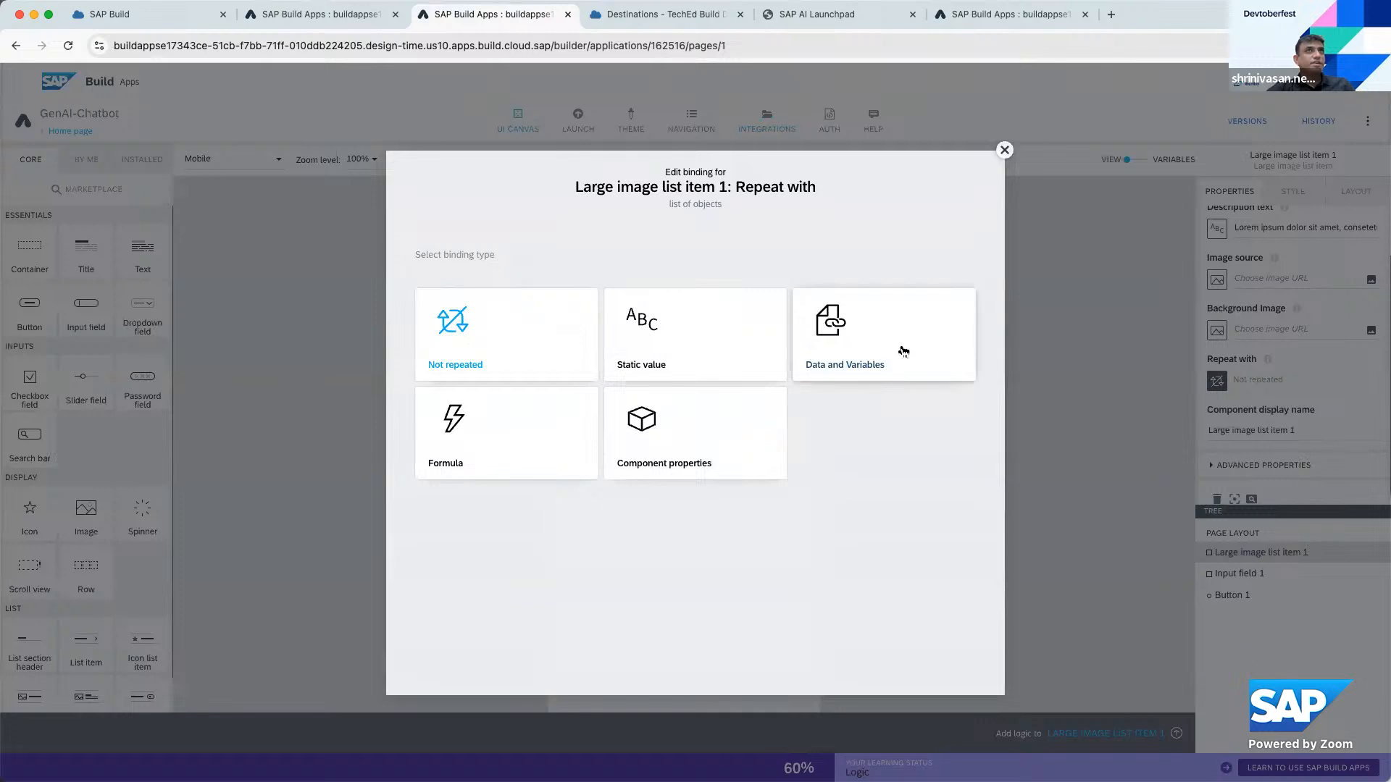
{"action": "left_click", "coordinate": [903, 351]}
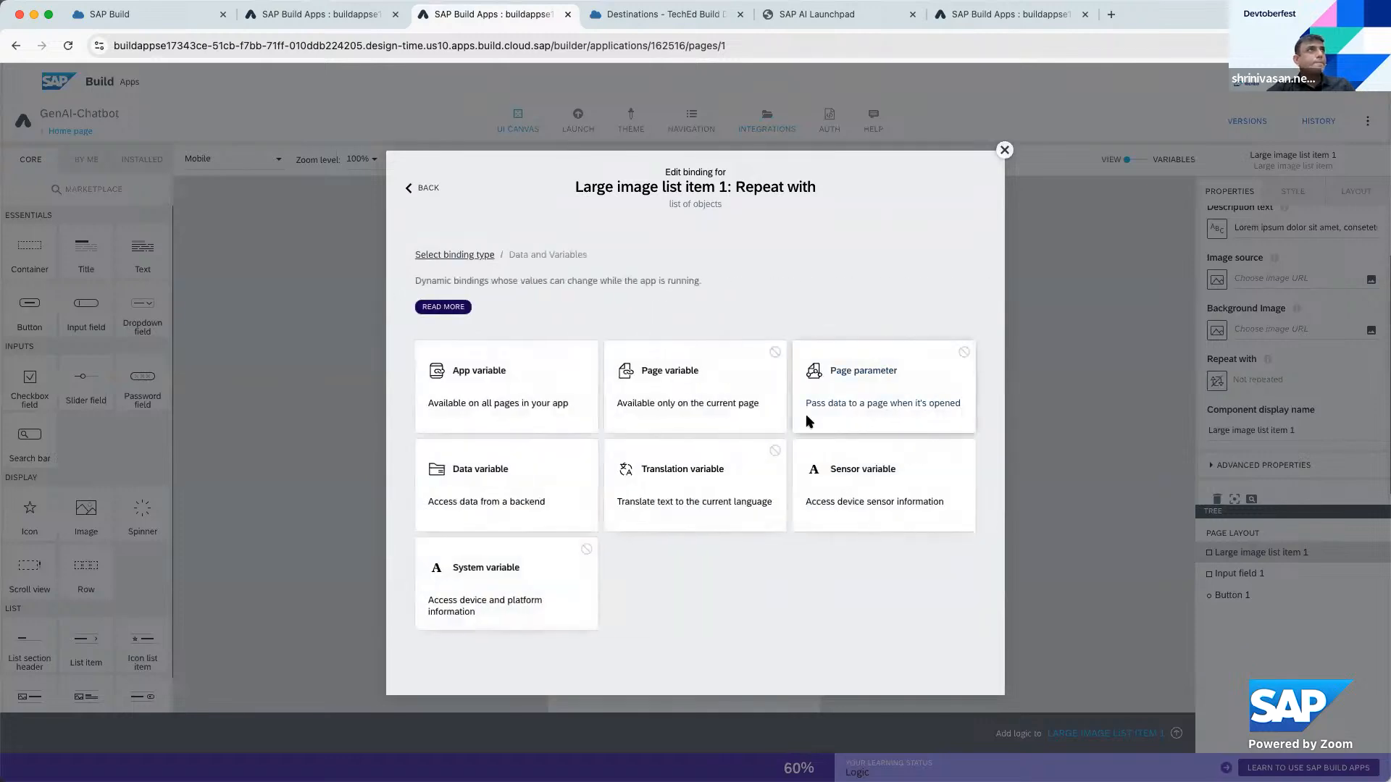
{"action": "left_click", "coordinate": [531, 422]}
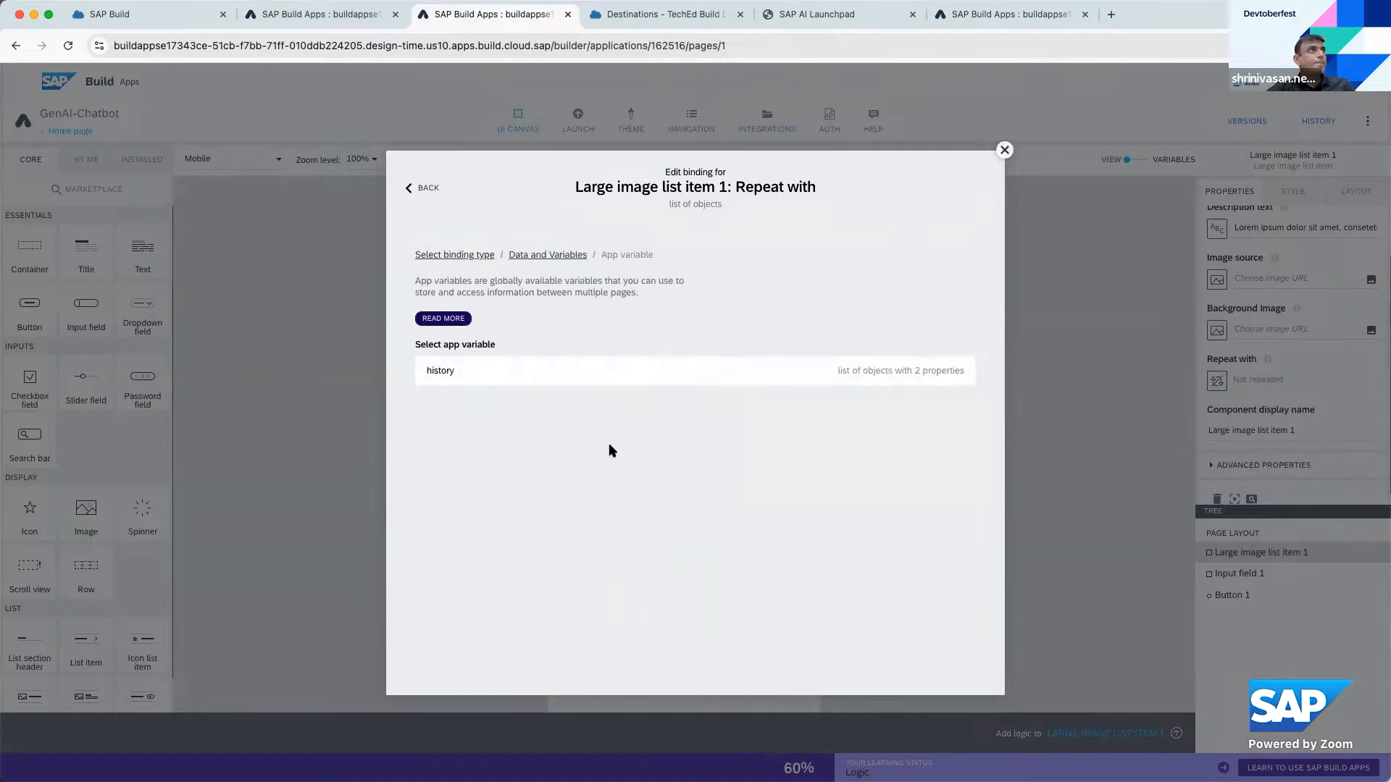
{"action": "left_click", "coordinate": [637, 371]}
{"action": "left_click", "coordinate": [940, 421]}
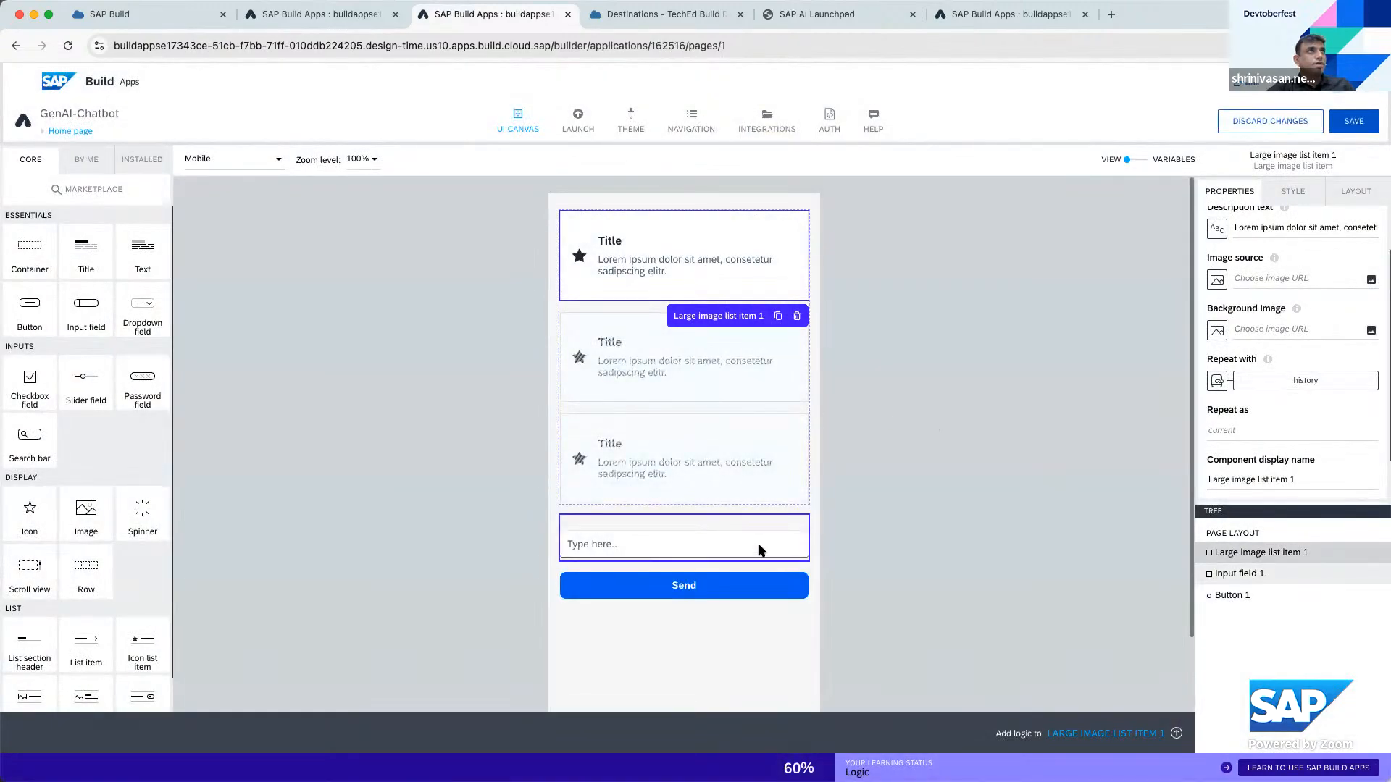
Bind the large image list item's title label to the repeated data item property current.role
{"action": "left_click", "coordinate": [758, 550]}
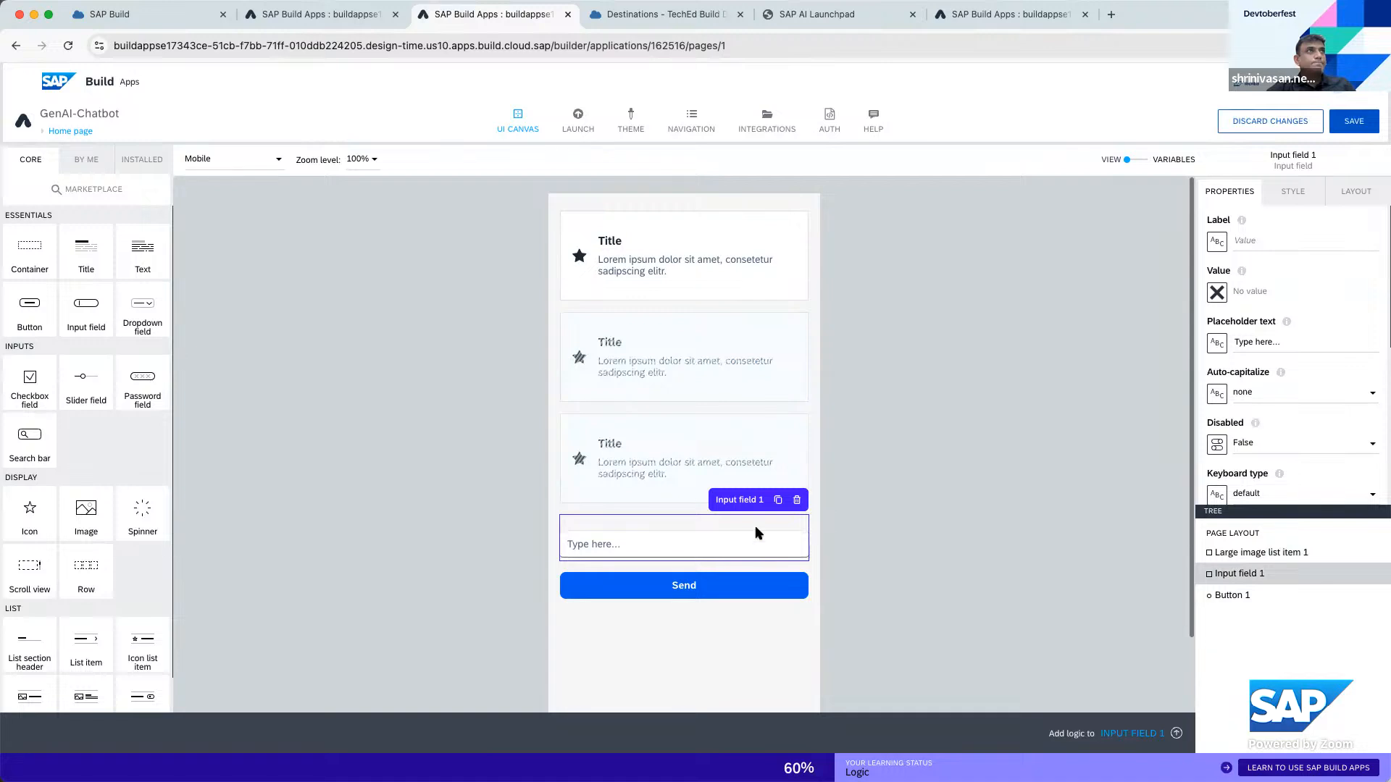
{"action": "left_click", "coordinate": [721, 295]}
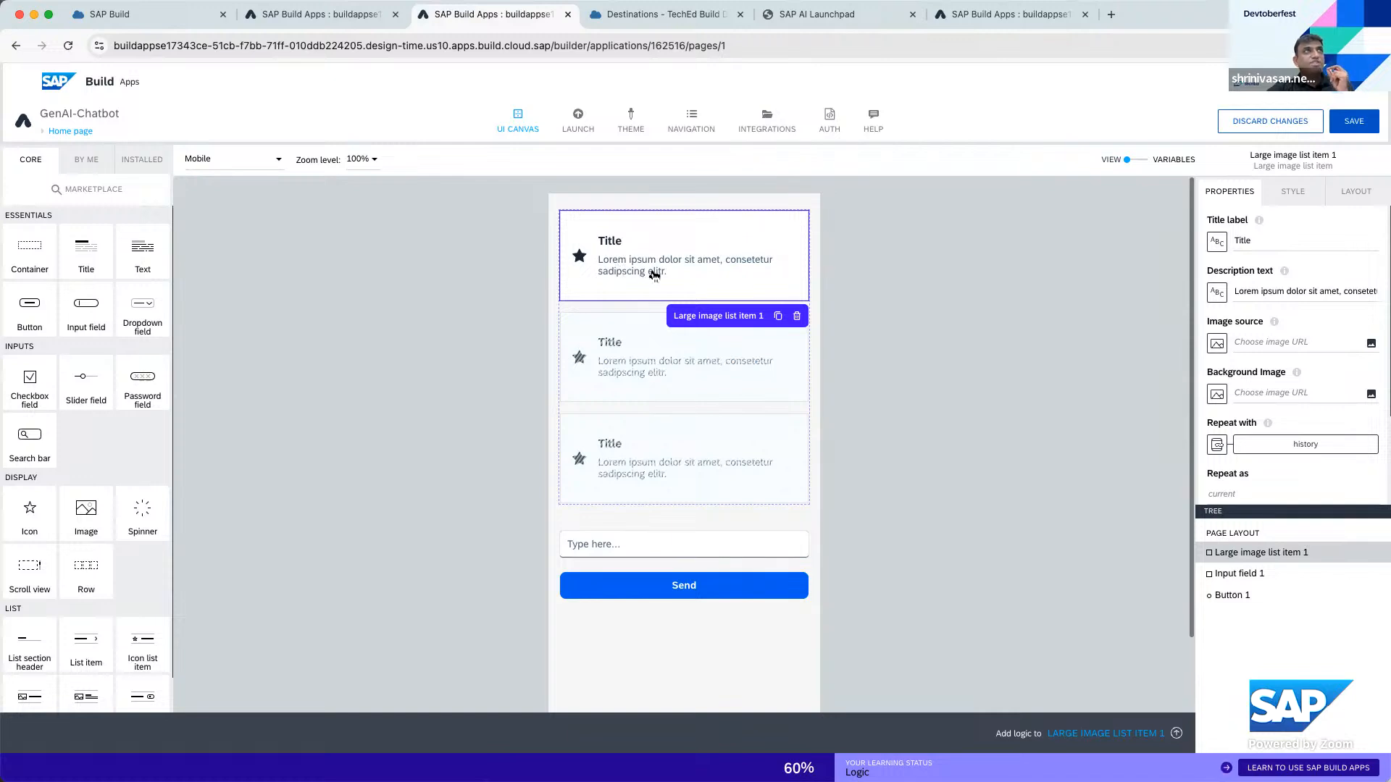
{"action": "left_click", "coordinate": [1216, 244]}
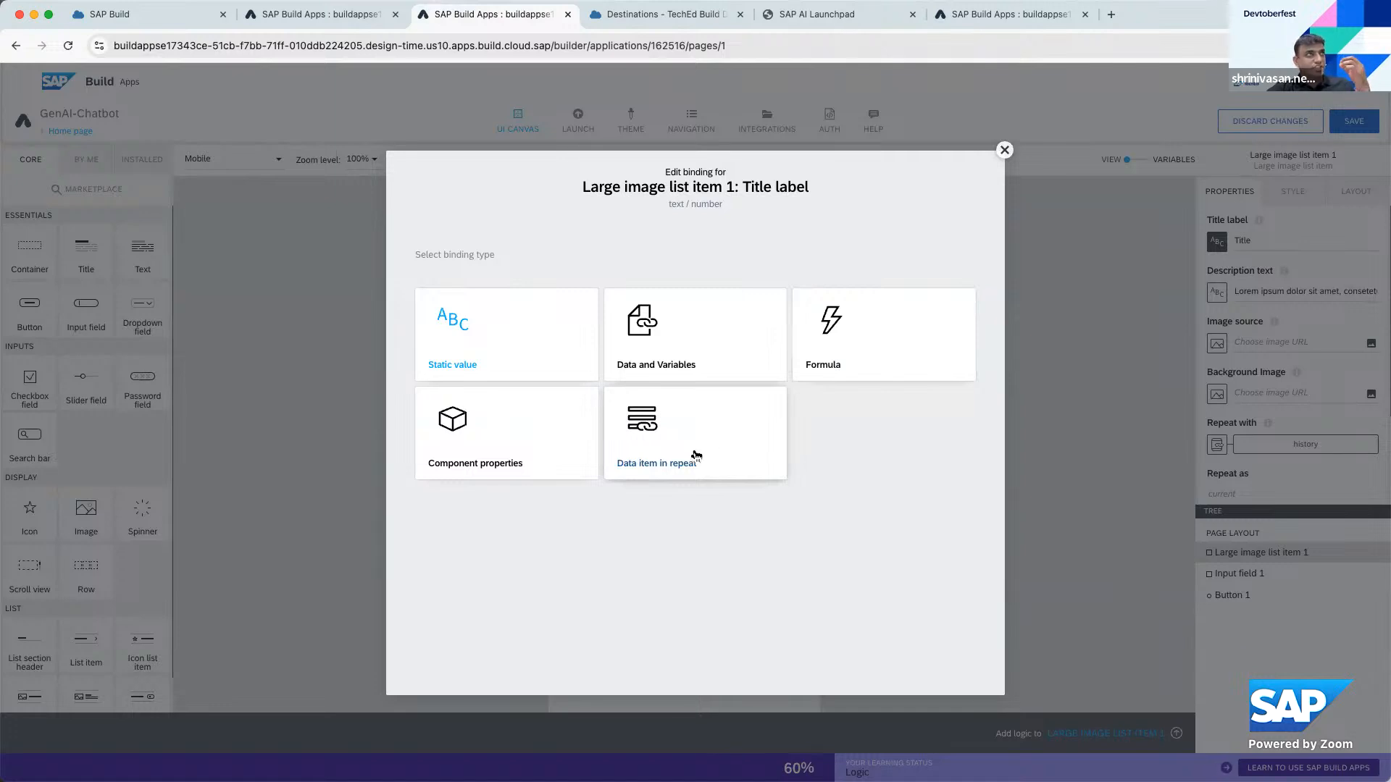
{"action": "left_click", "coordinate": [670, 446]}
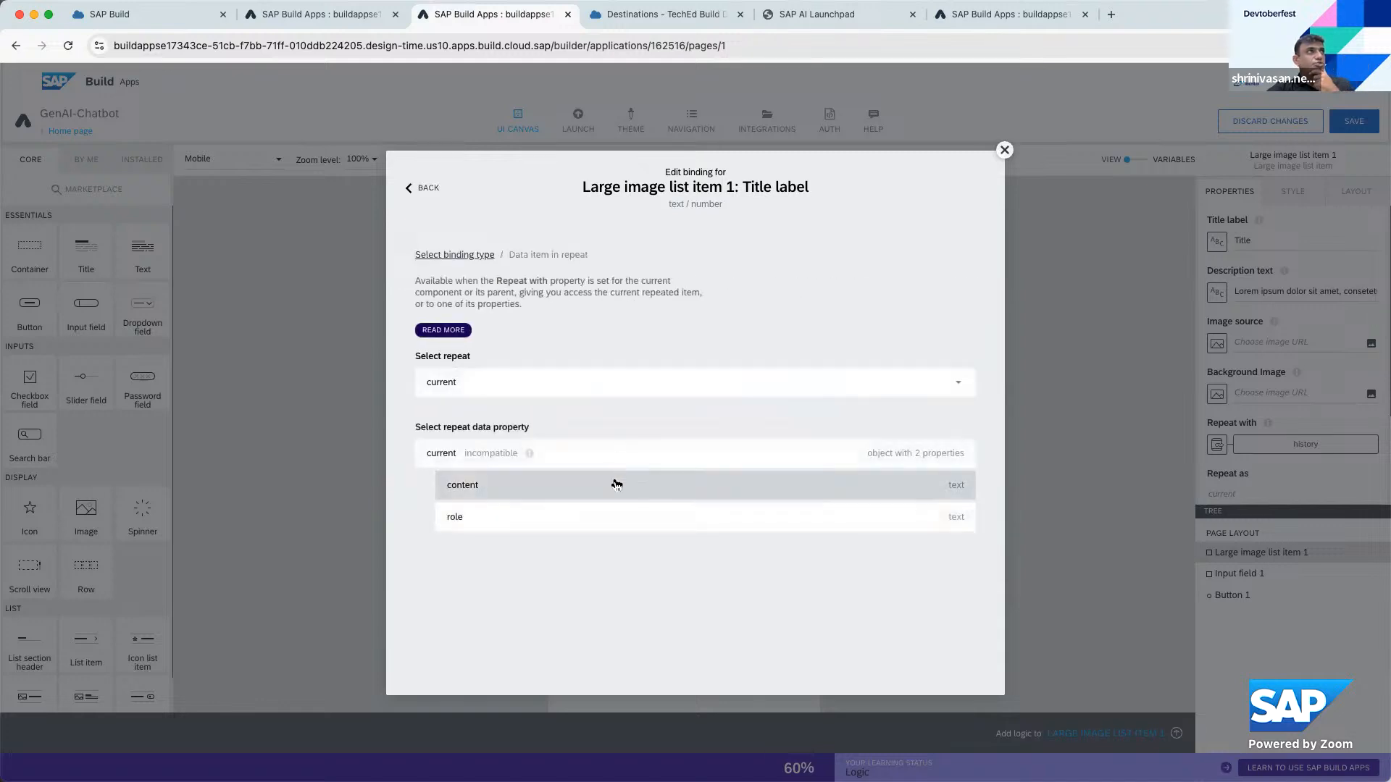
{"action": "left_click", "coordinate": [624, 525]}
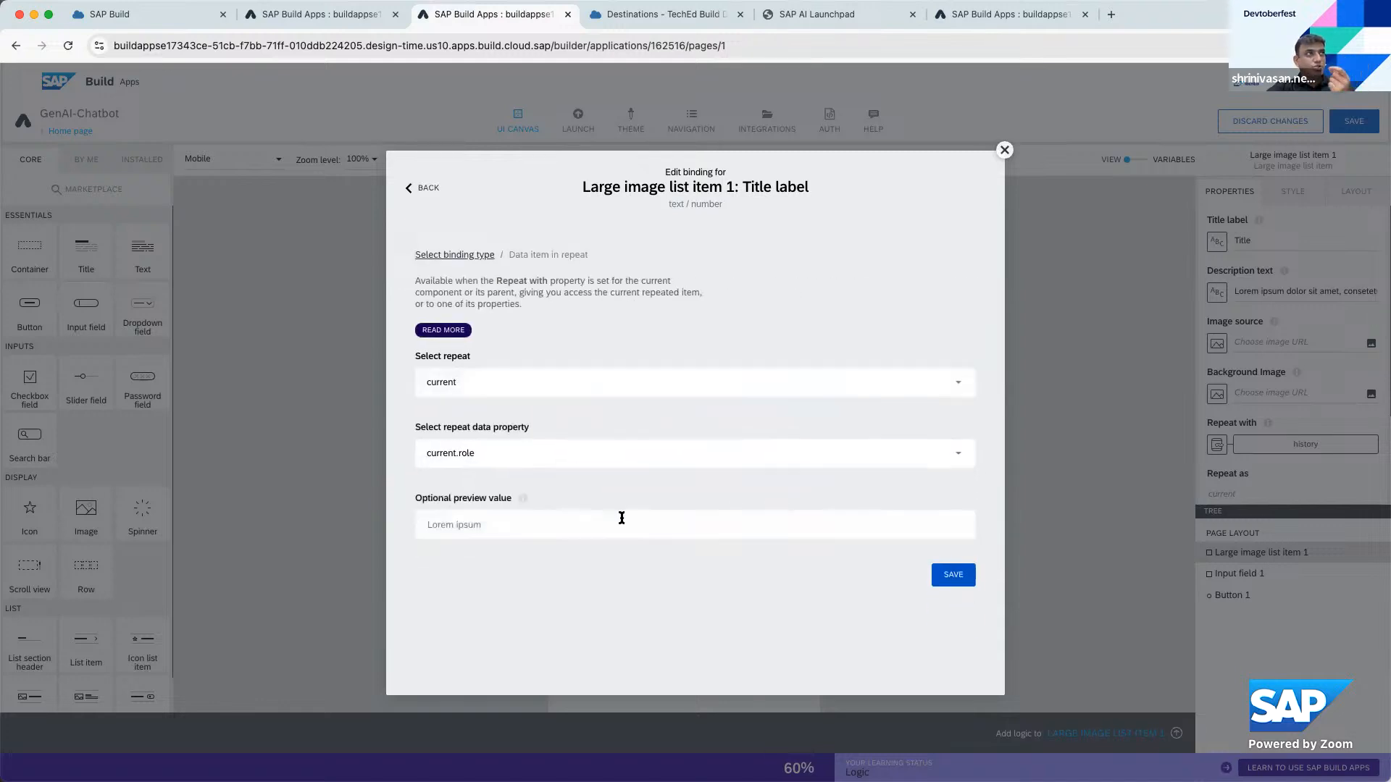
{"action": "left_click", "coordinate": [953, 575]}
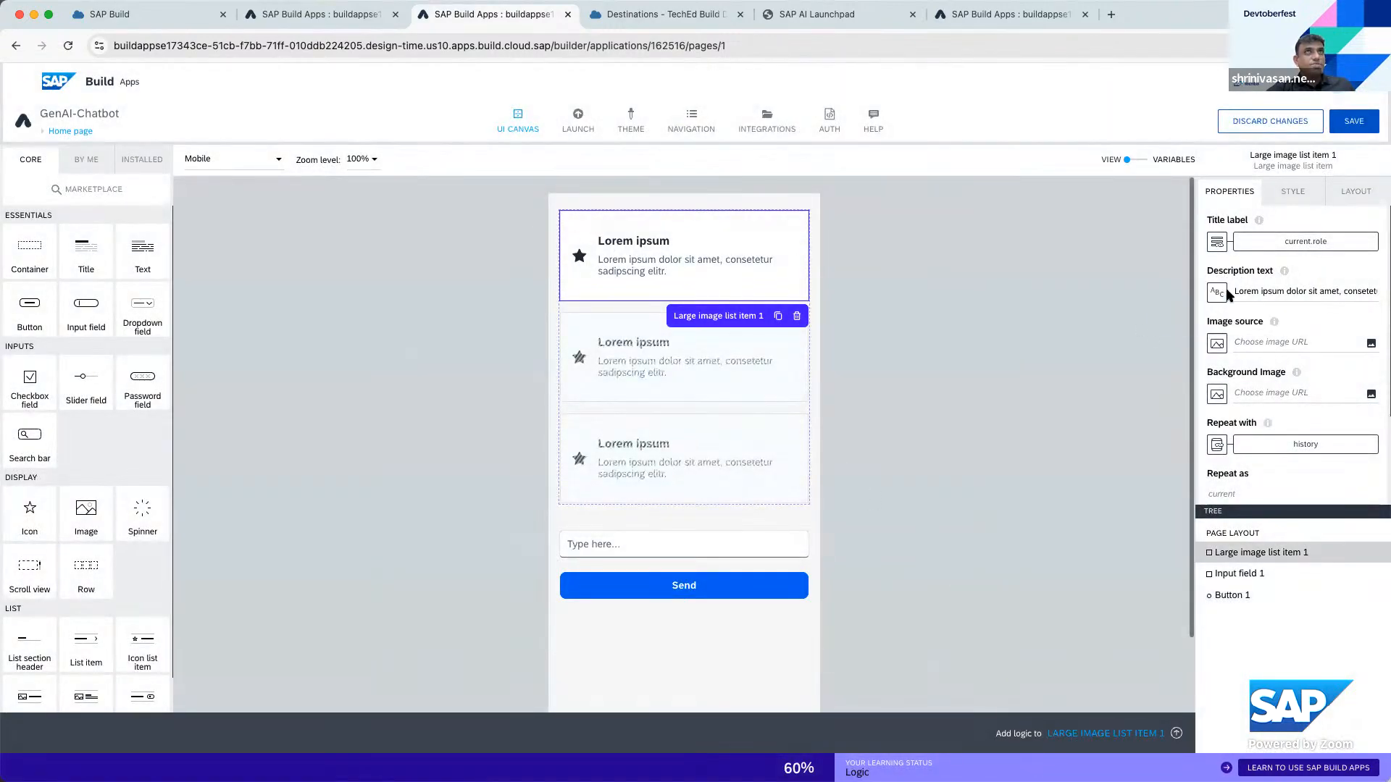
Bind the large image list item's description text to the repeated data item property current.content
{"action": "left_click", "coordinate": [1227, 294]}
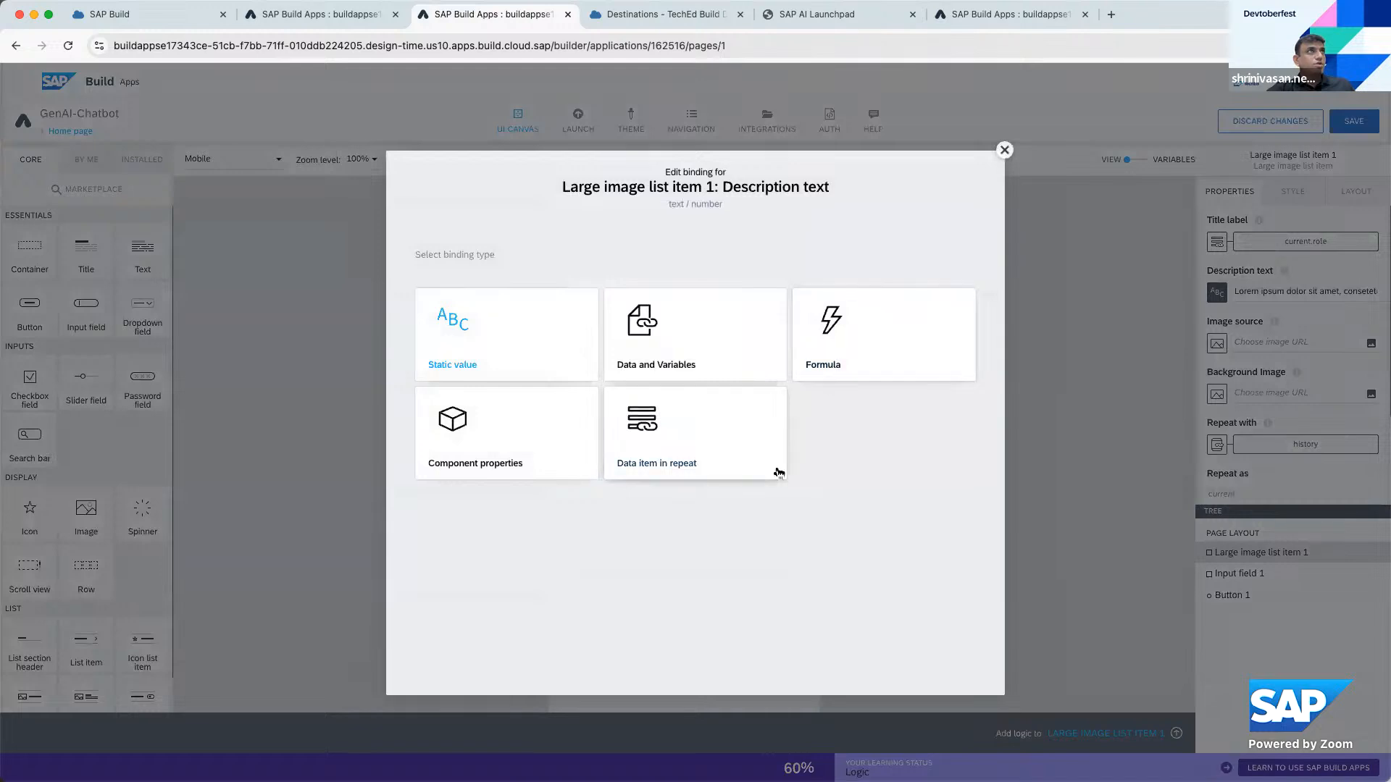
{"action": "left_click", "coordinate": [732, 470]}
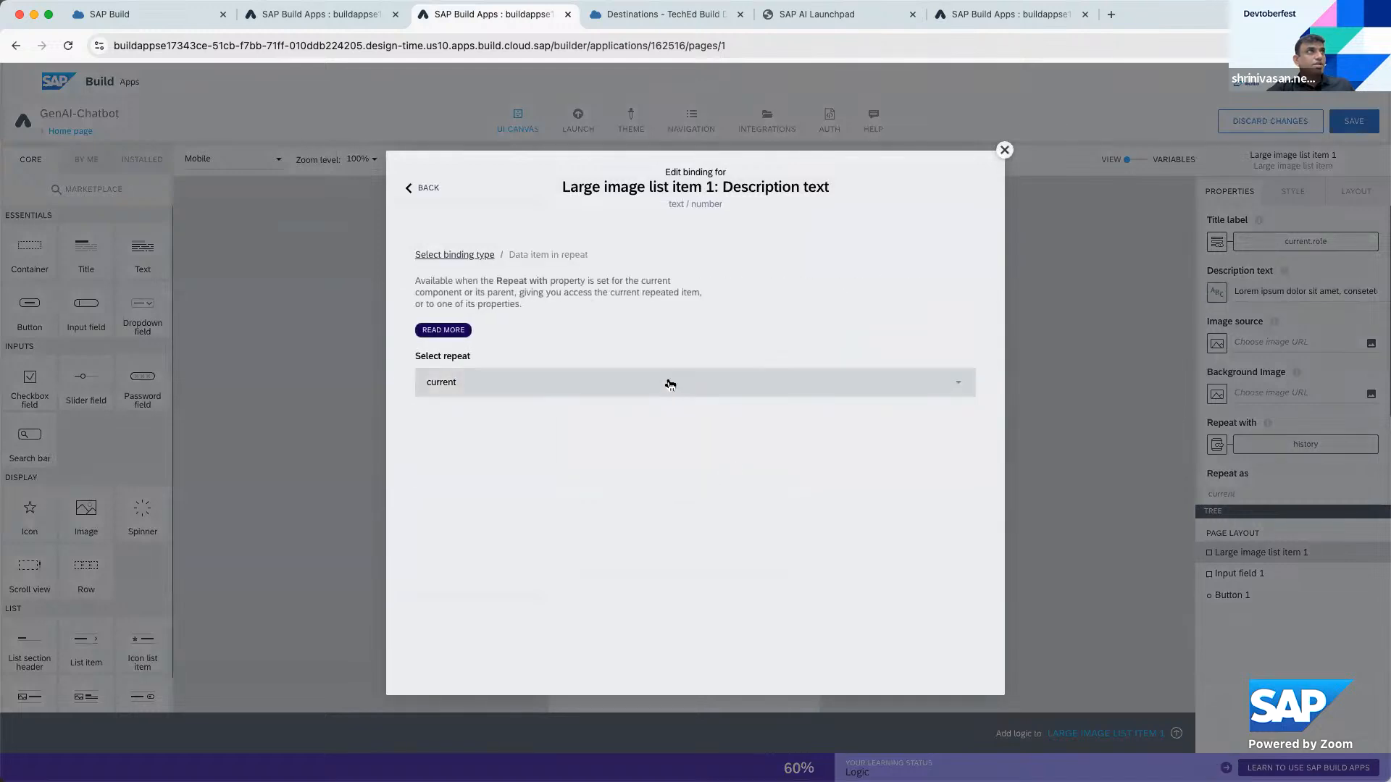
{"action": "left_click", "coordinate": [670, 382]}
{"action": "left_click", "coordinate": [662, 486]}
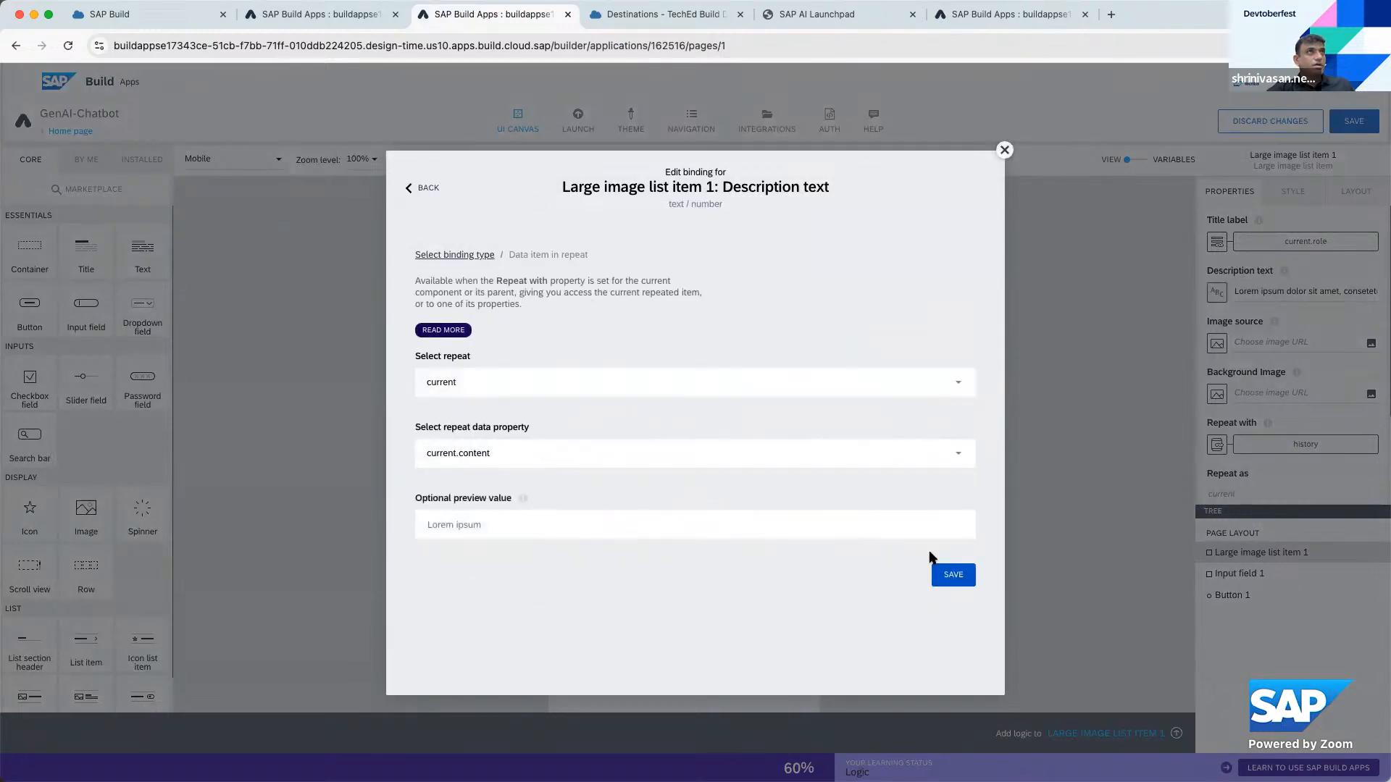
{"action": "left_click", "coordinate": [953, 575]}
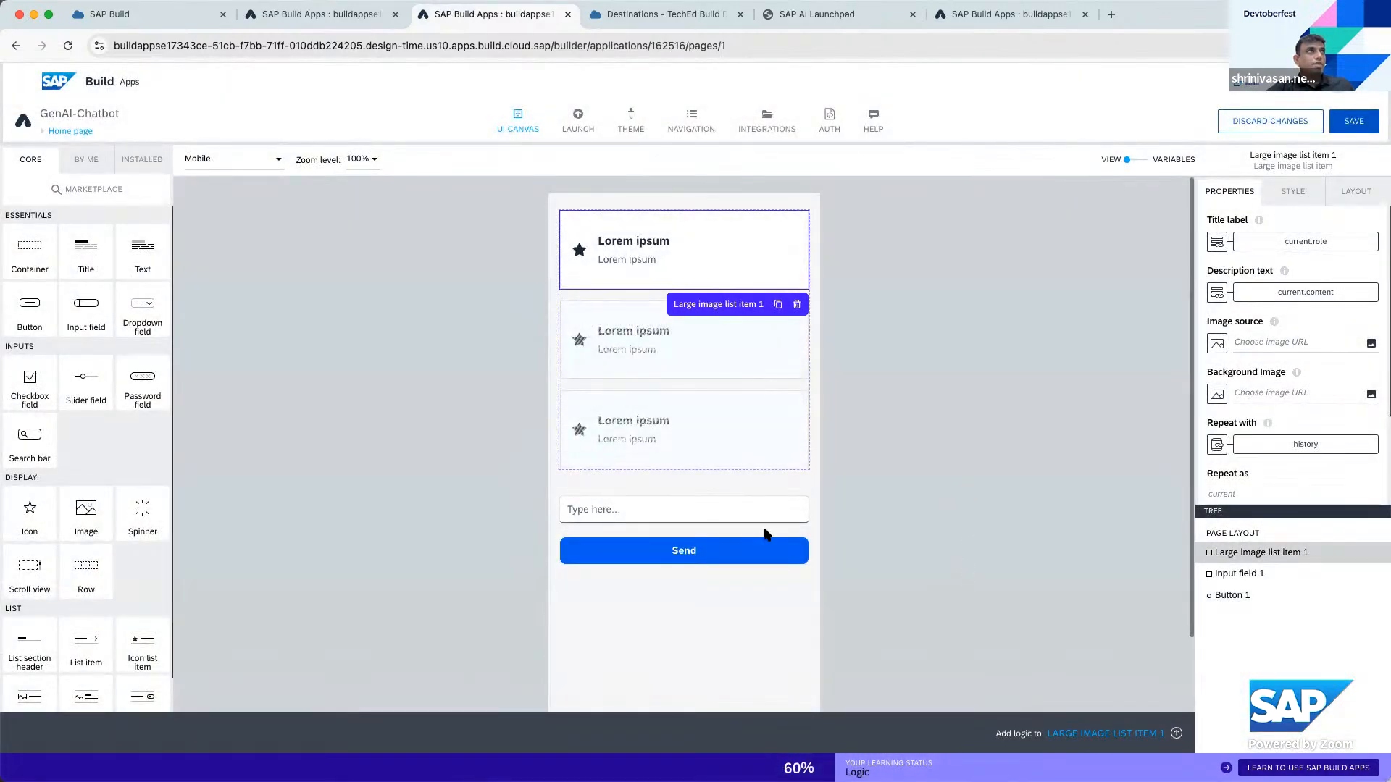
Bind the value of the input field above the Send button to the page variable input
{"action": "left_click", "coordinate": [733, 516]}
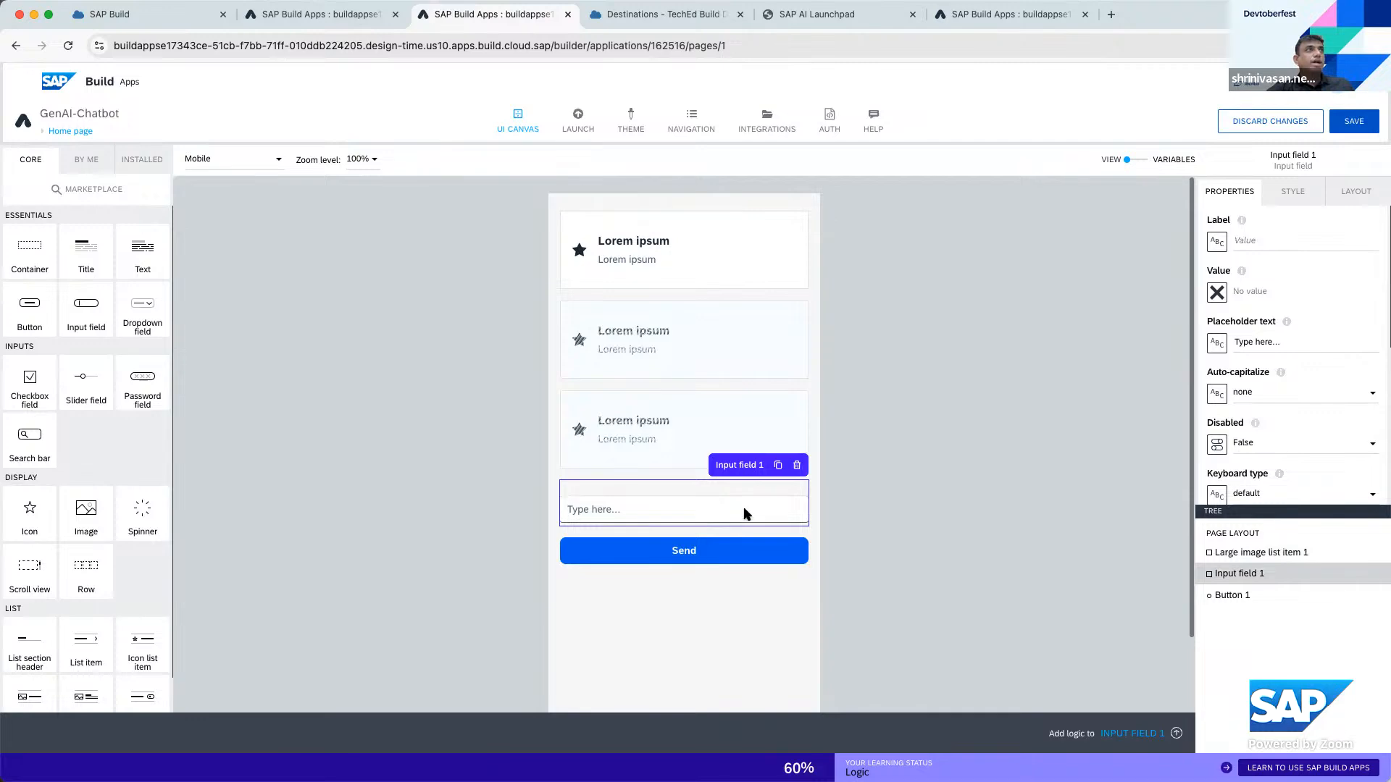
{"action": "left_click", "coordinate": [1216, 293]}
{"action": "left_click", "coordinate": [744, 356]}
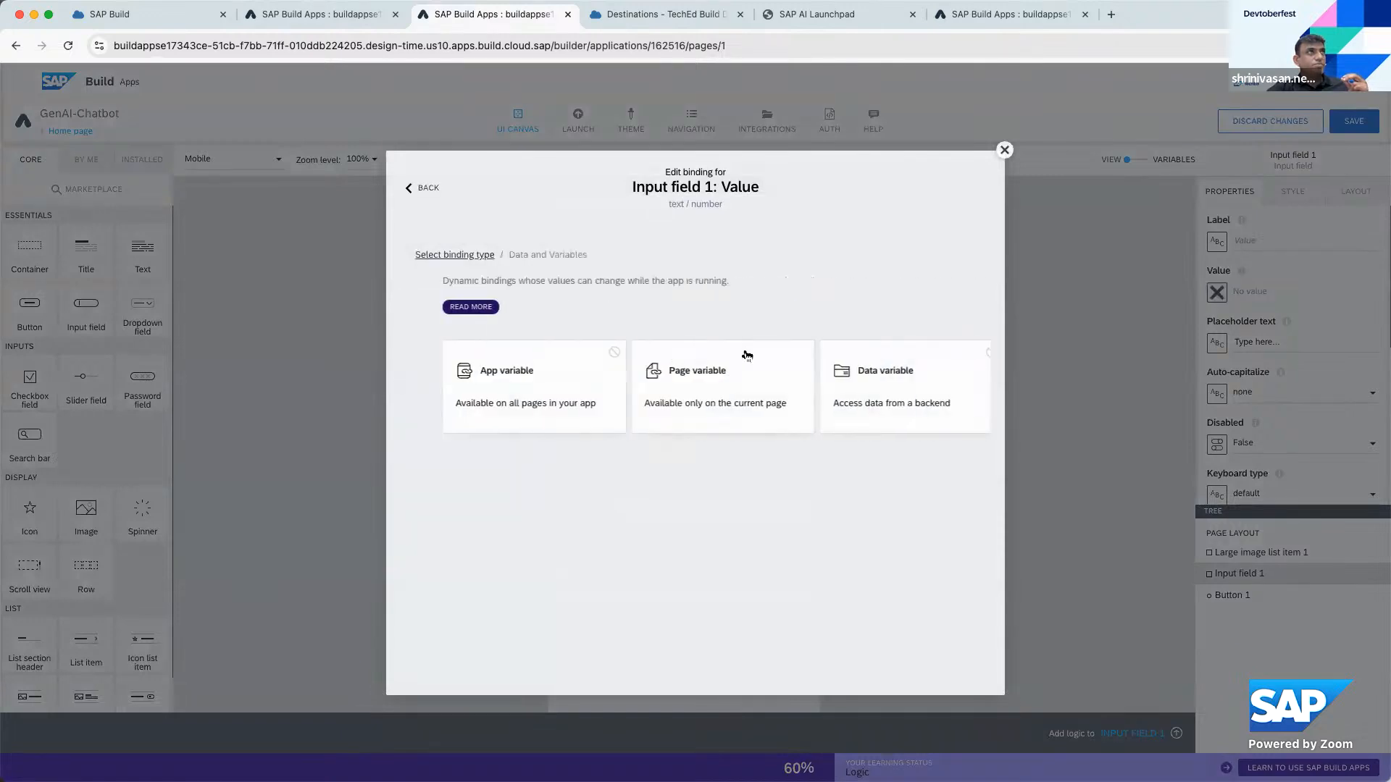
{"action": "left_click", "coordinate": [740, 373]}
{"action": "left_click", "coordinate": [731, 381]}
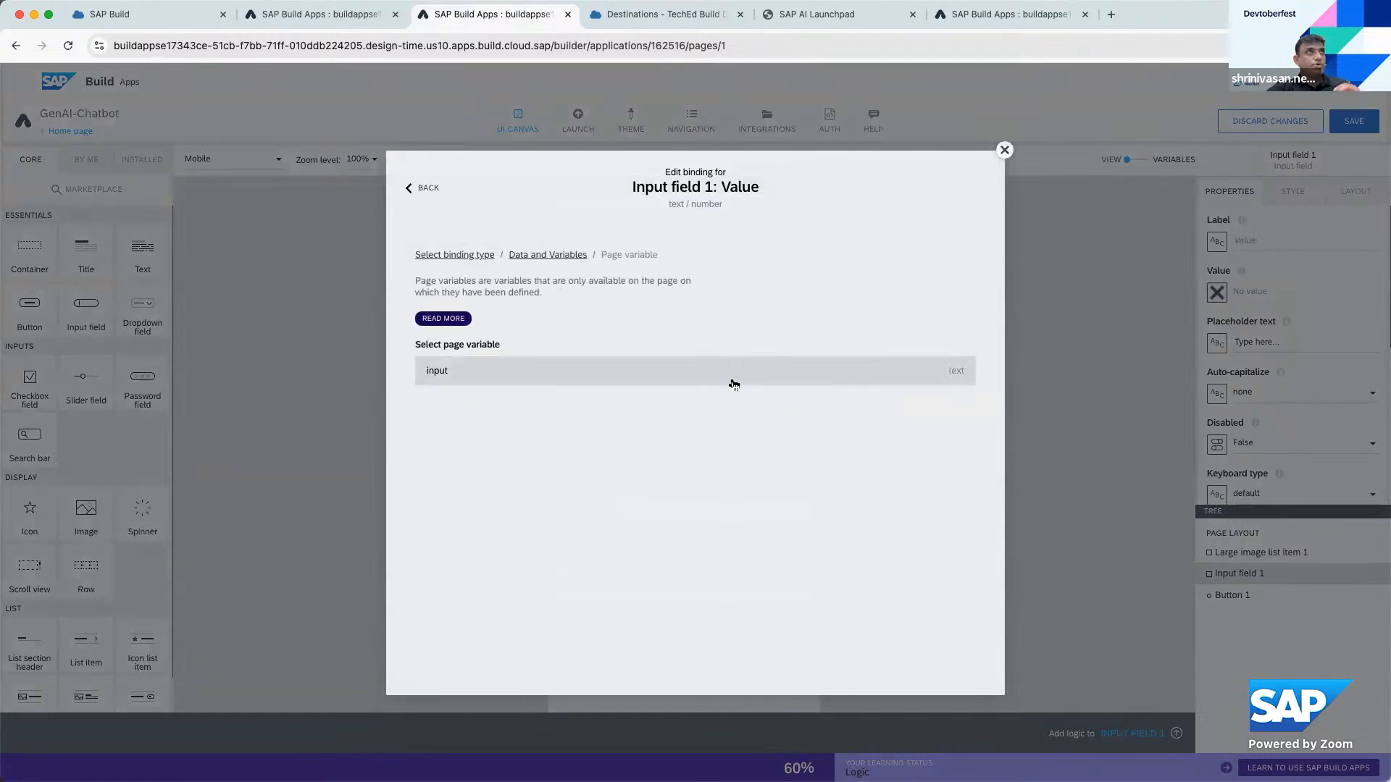
{"action": "left_click", "coordinate": [954, 492]}
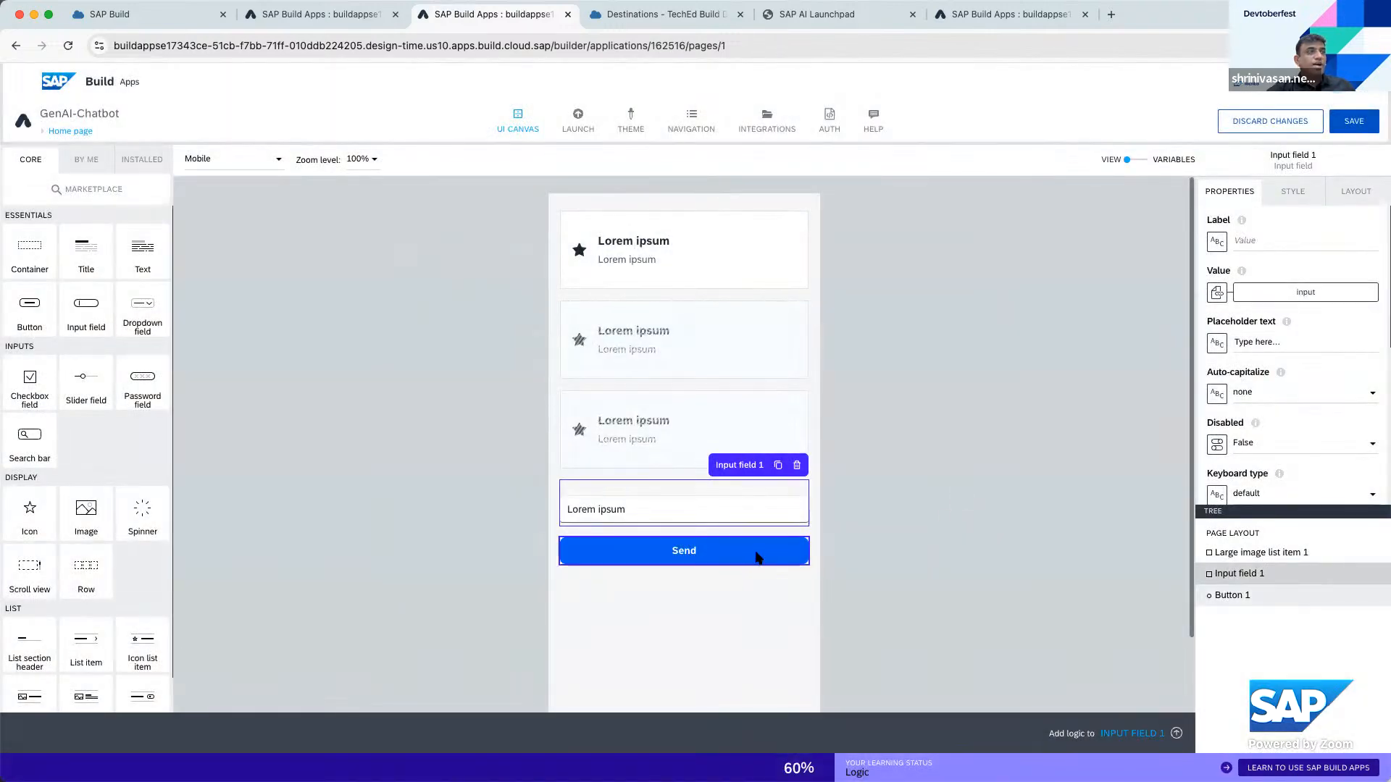
Add a Set app variable node to the Send button's logic and connect it to the Component tap event
{"action": "left_click", "coordinate": [757, 557]}
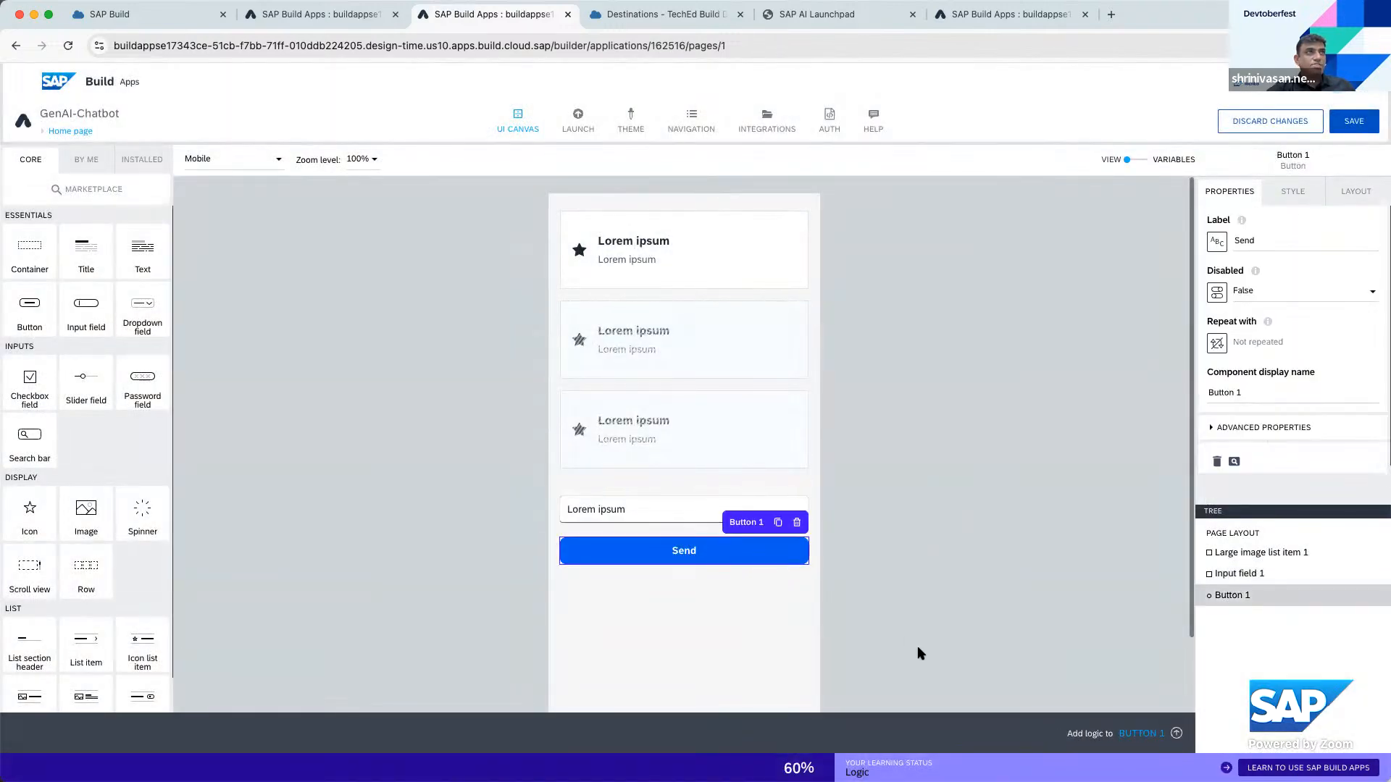
{"action": "left_click", "coordinate": [1140, 734]}
{"action": "scroll", "coordinate": [991, 394], "scroll_direction": "down", "scroll_amount": 5}
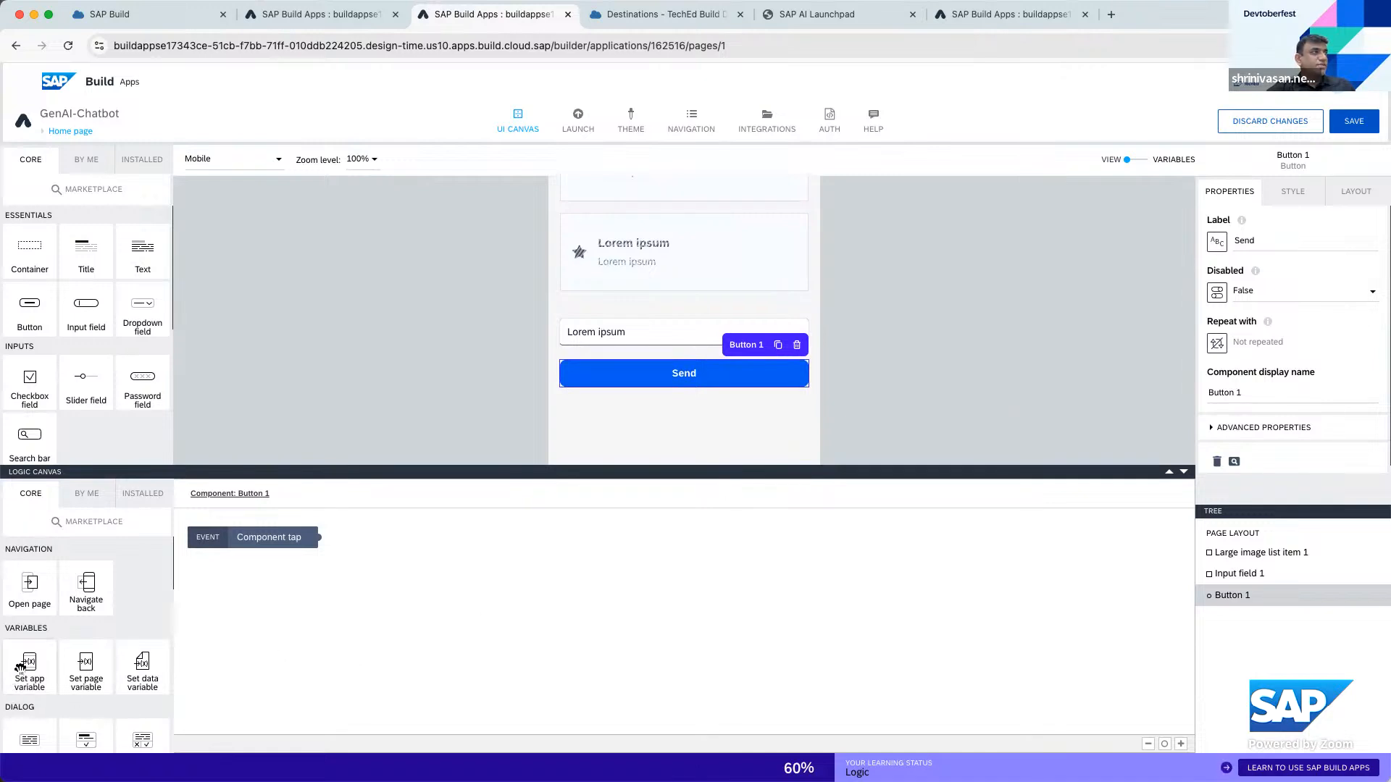
{"action": "left_click_drag", "start_coordinate": [21, 667], "coordinate": [391, 581]}
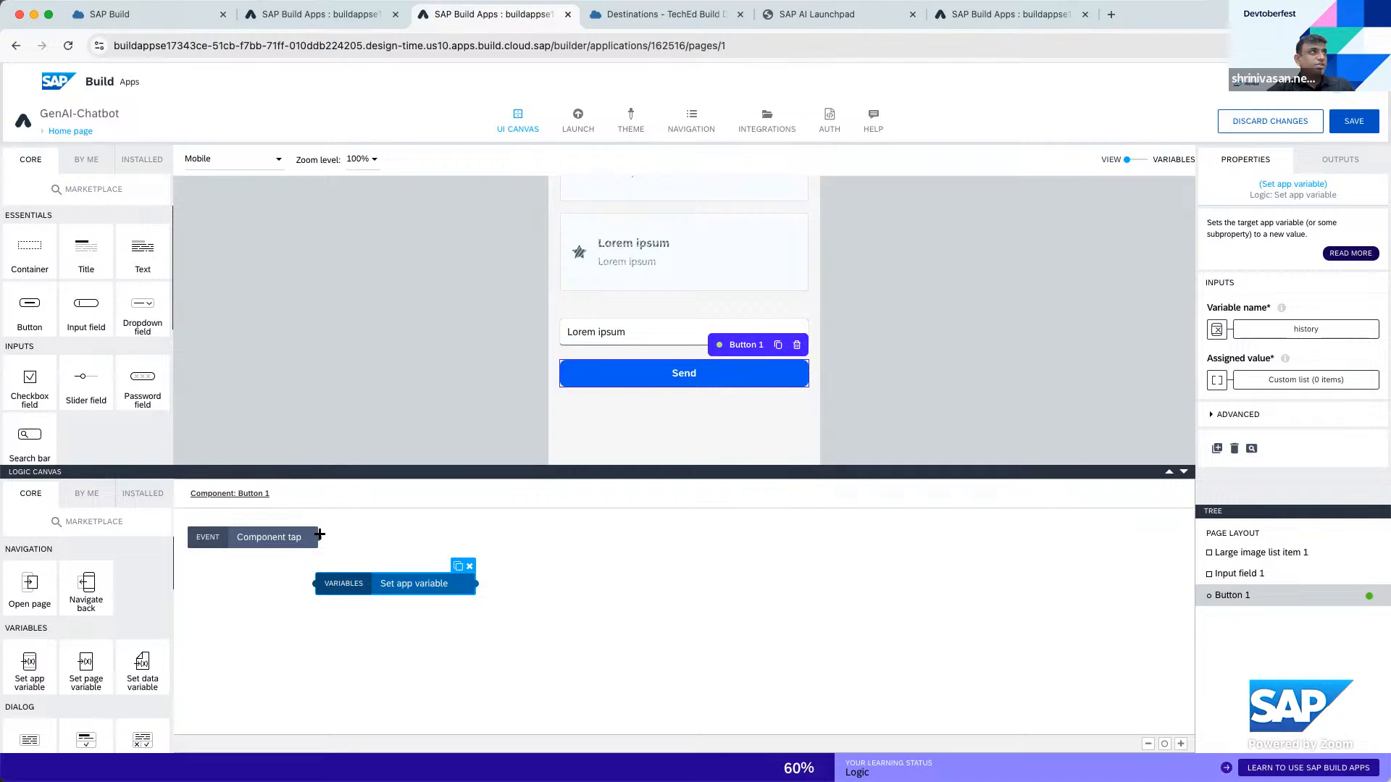
{"action": "left_click_drag", "start_coordinate": [320, 536], "coordinate": [393, 567]}
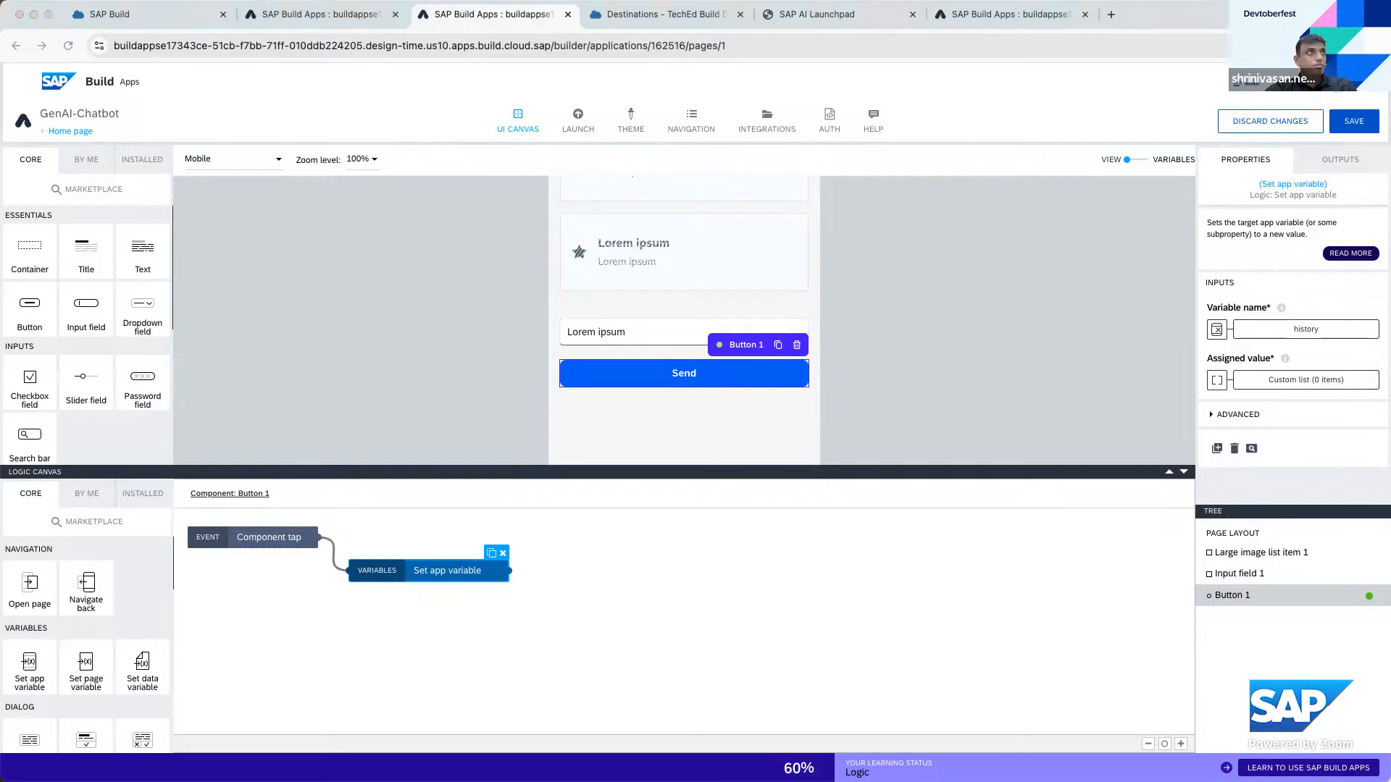
Bind the Set app variable node's assigned value to the formula WITH_ITEM(appVars.history, { role: "user", content: pageVars.input })
{"action": "left_click", "coordinate": [1218, 382]}
{"action": "left_click", "coordinate": [1219, 382]}
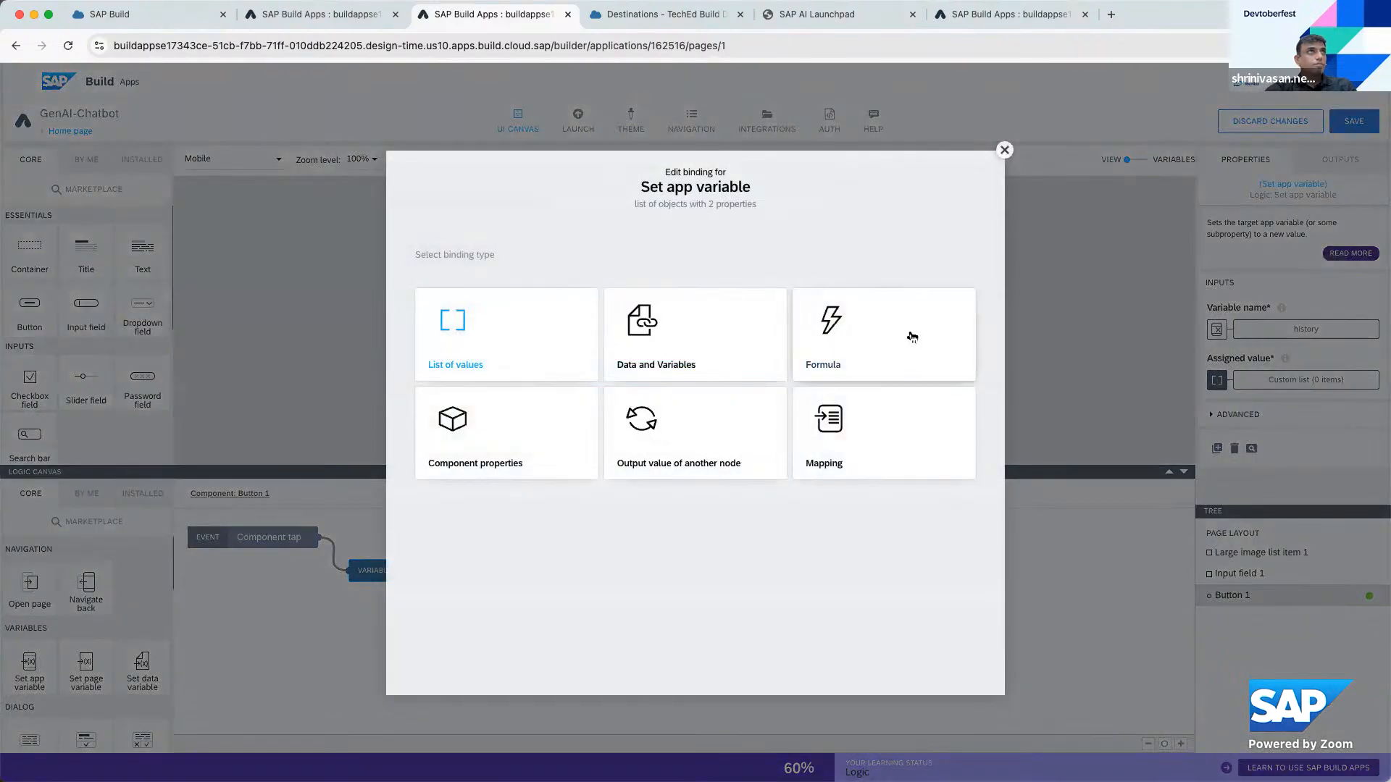
{"action": "left_click", "coordinate": [910, 338]}
{"action": "left_click", "coordinate": [664, 370]}
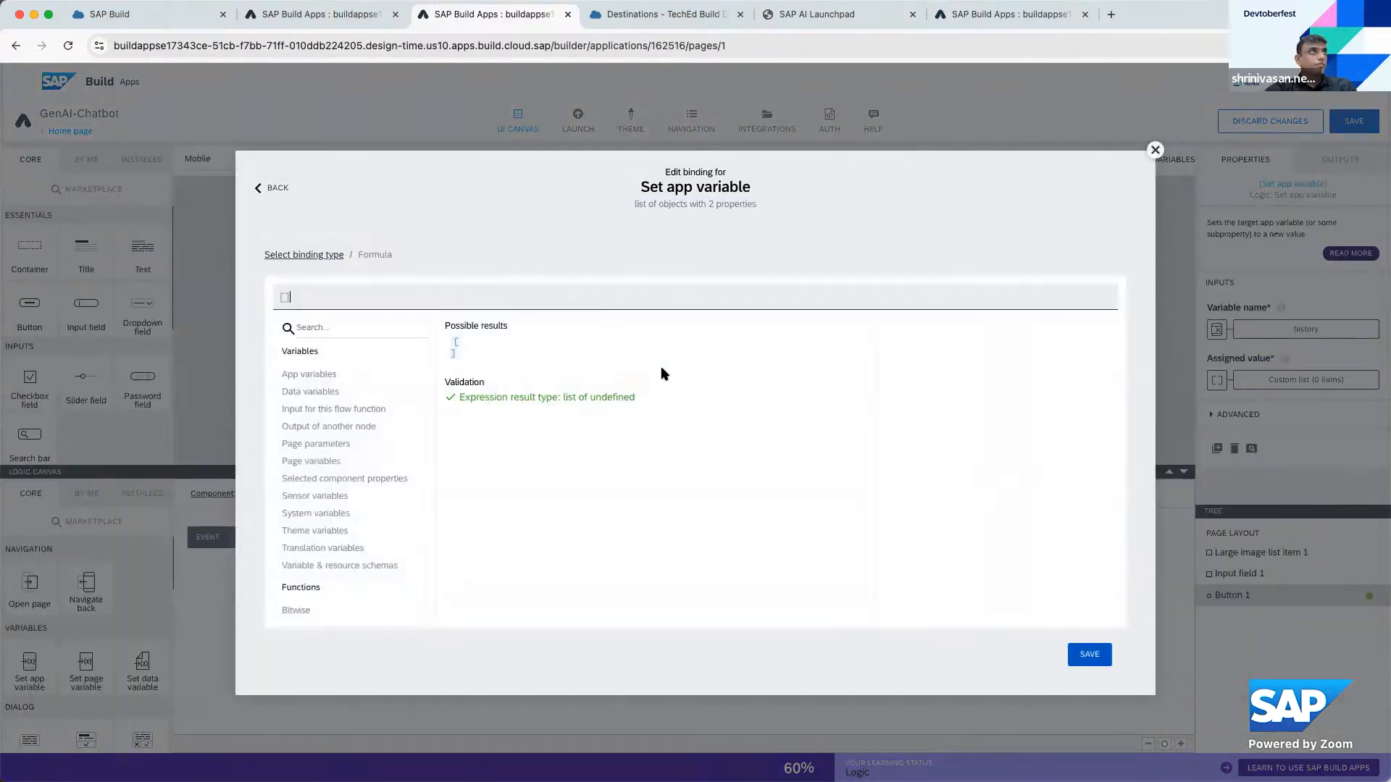
{"action": "type", "text": "WITH_ITEM(appVars.history, { role: \"user\", content: pageVars.input })"}
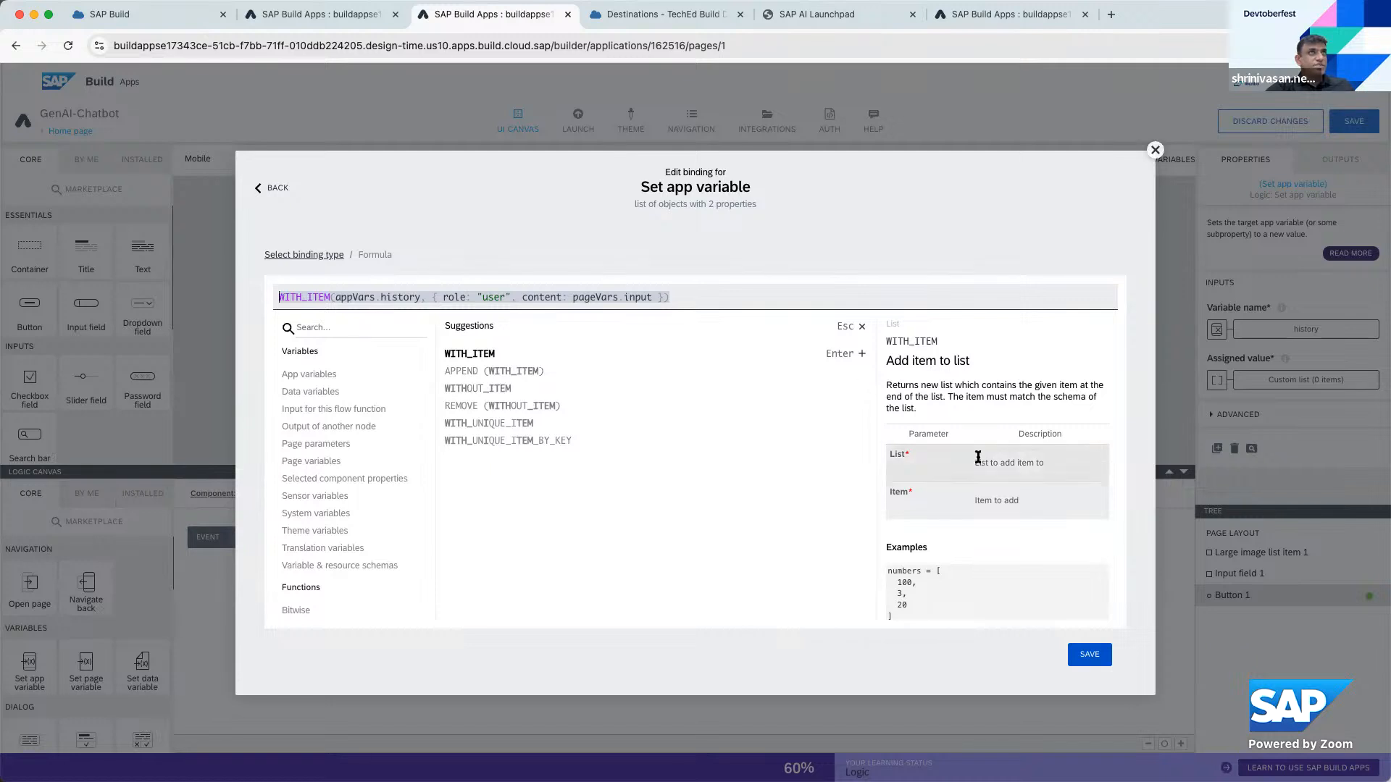
{"action": "scroll", "coordinate": [978, 457], "scroll_direction": "down", "scroll_amount": 2}
{"action": "scroll", "coordinate": [977, 457], "scroll_direction": "down", "scroll_amount": 3}
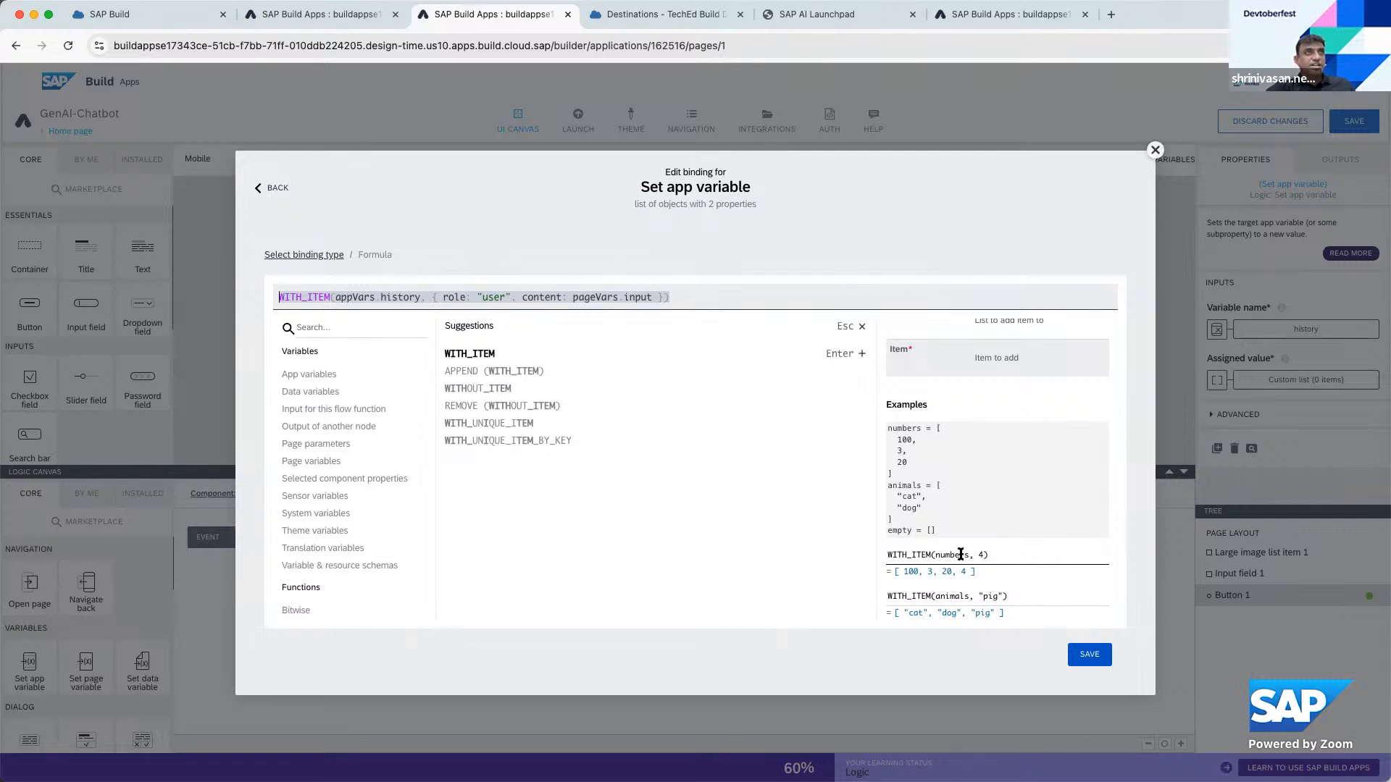
{"action": "scroll", "coordinate": [978, 565], "scroll_direction": "down", "scroll_amount": 1}
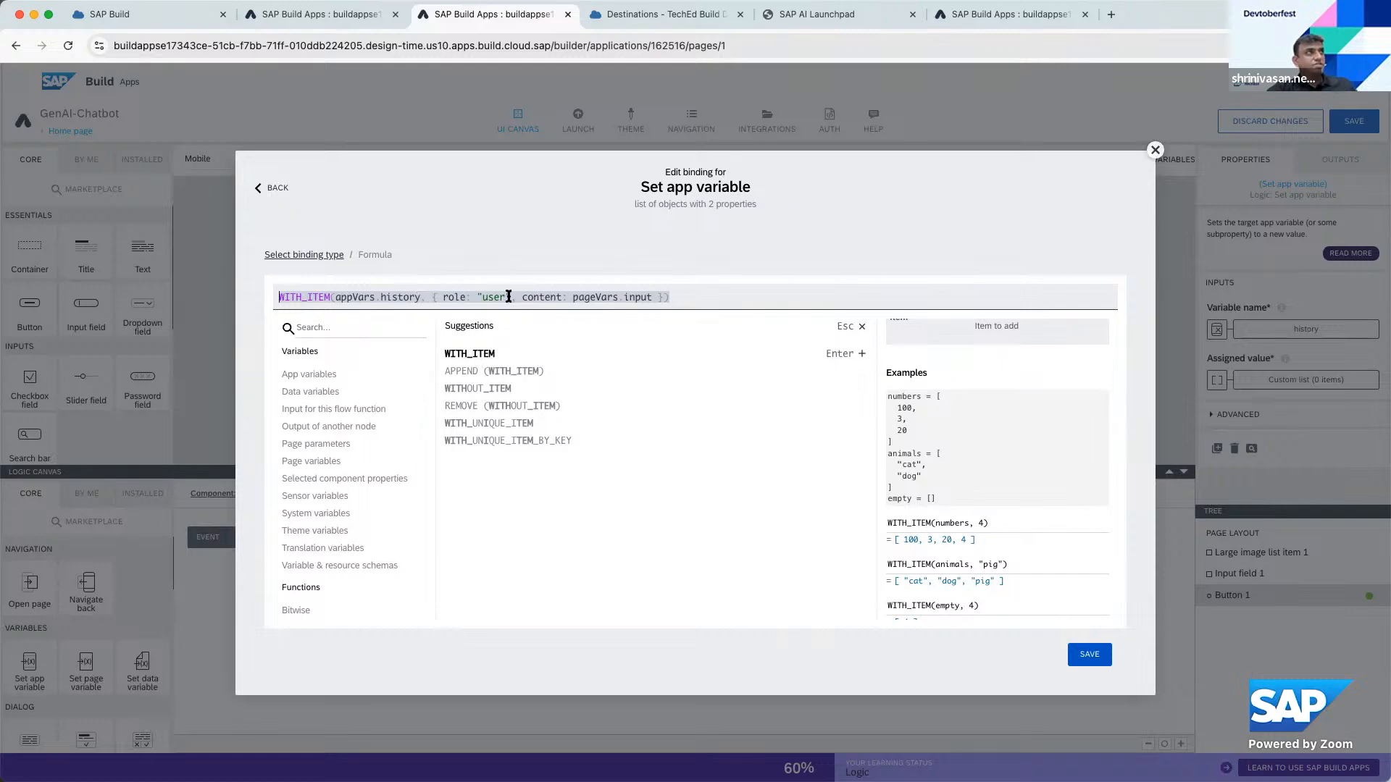
{"action": "left_click", "coordinate": [1094, 655]}
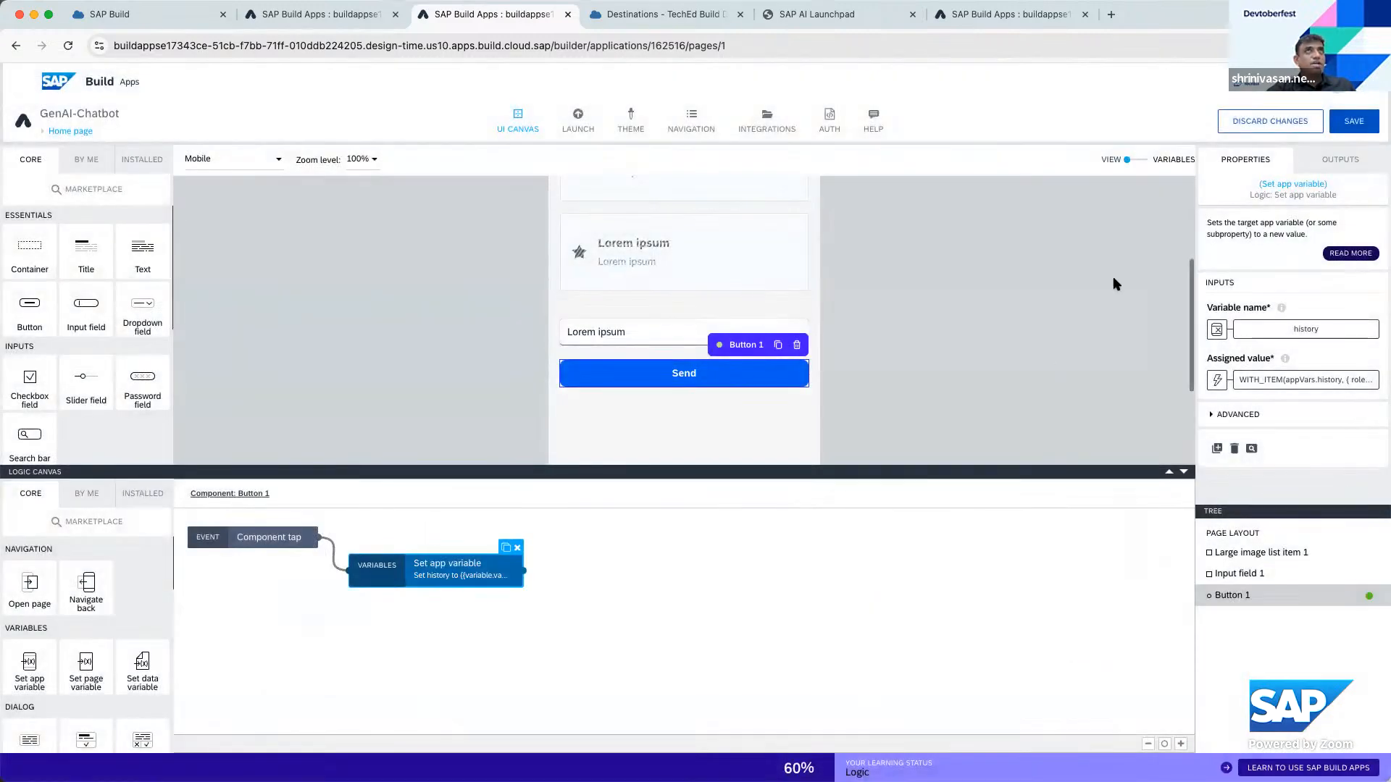
Save the app and open GenAI-Chatbot in the web preview
{"action": "left_click", "coordinate": [1354, 122]}
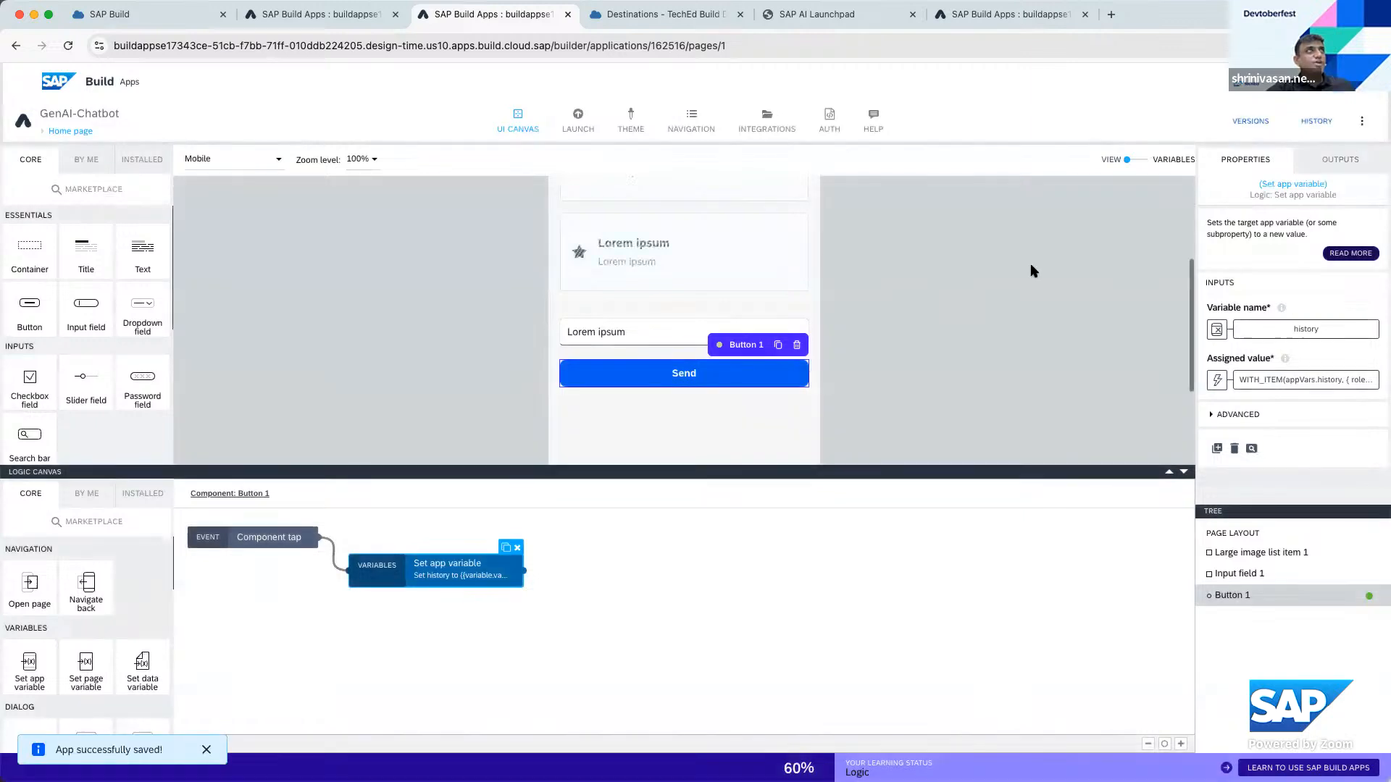
{"action": "left_click", "coordinate": [577, 127]}
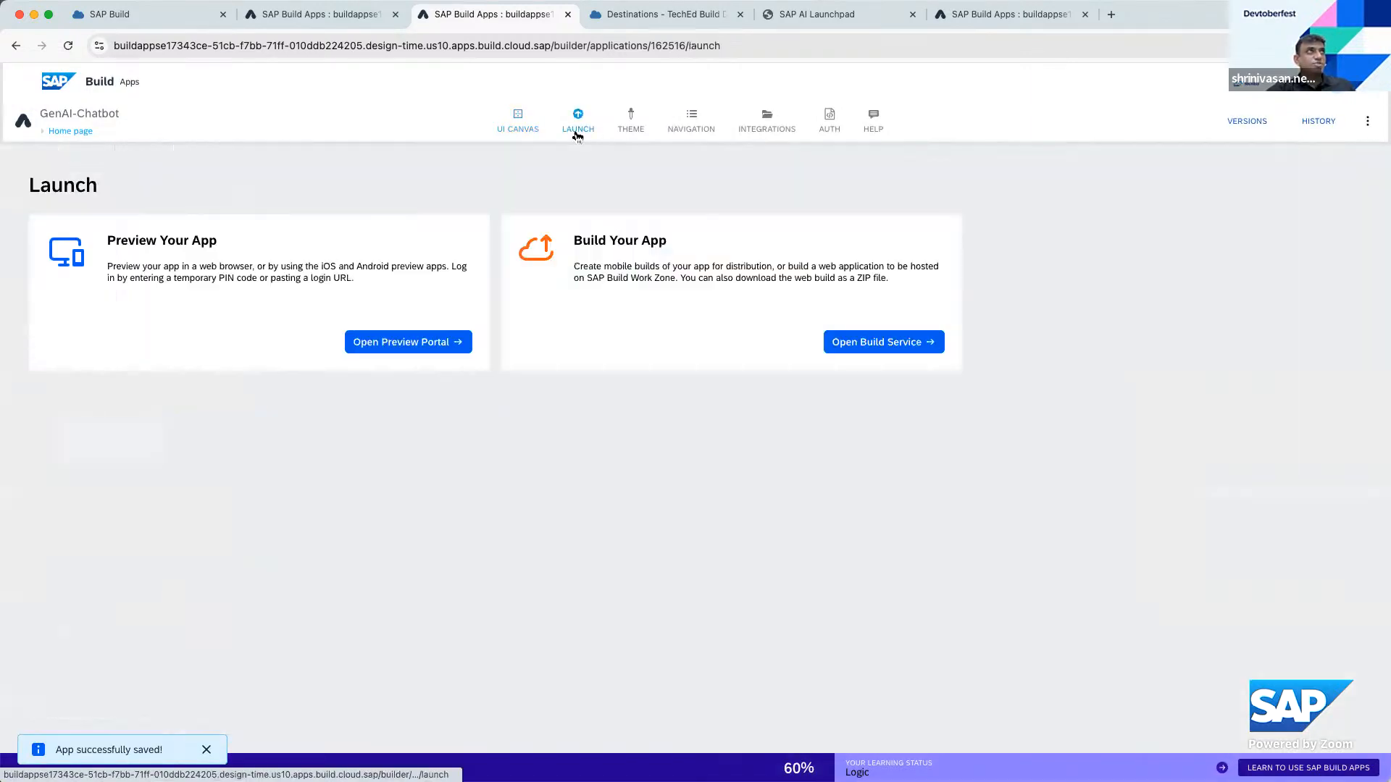
{"action": "left_click", "coordinate": [447, 343]}
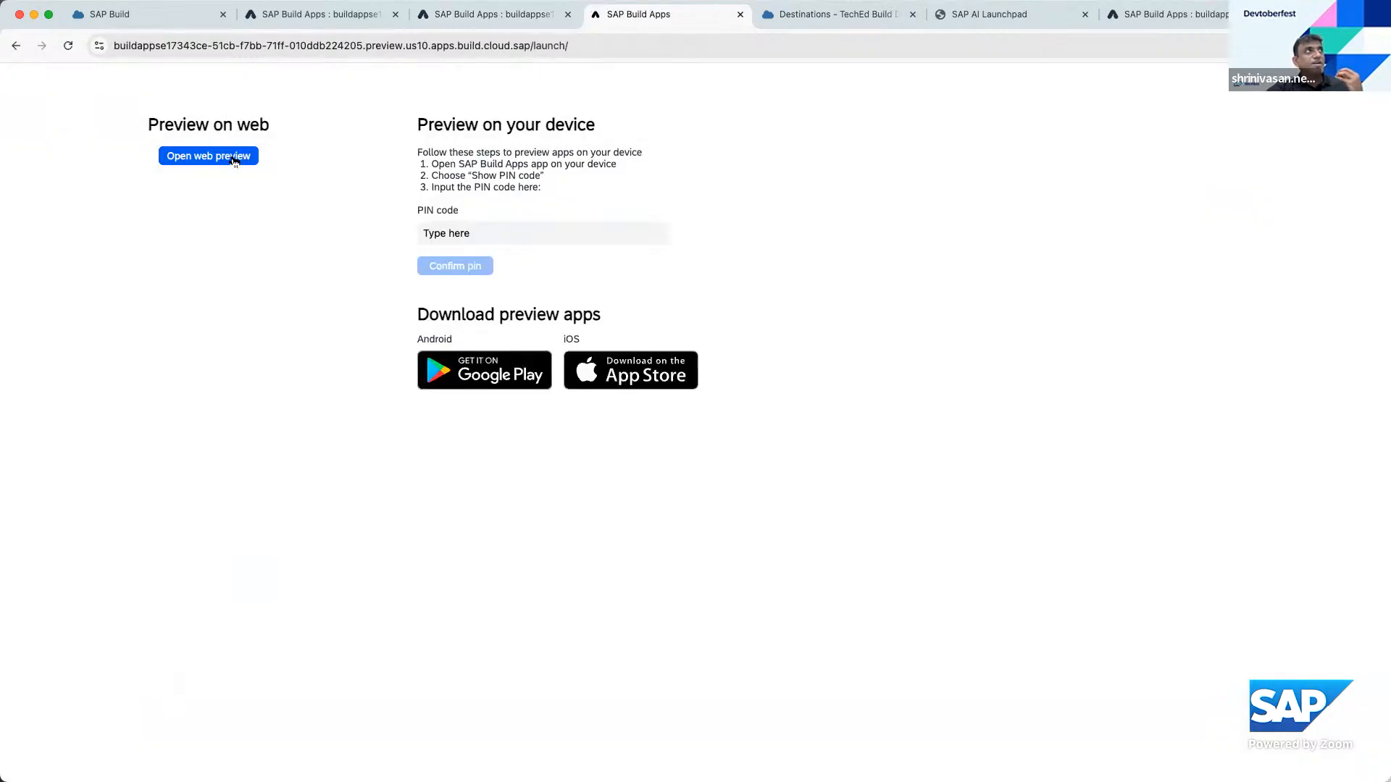
{"action": "left_click", "coordinate": [233, 159]}
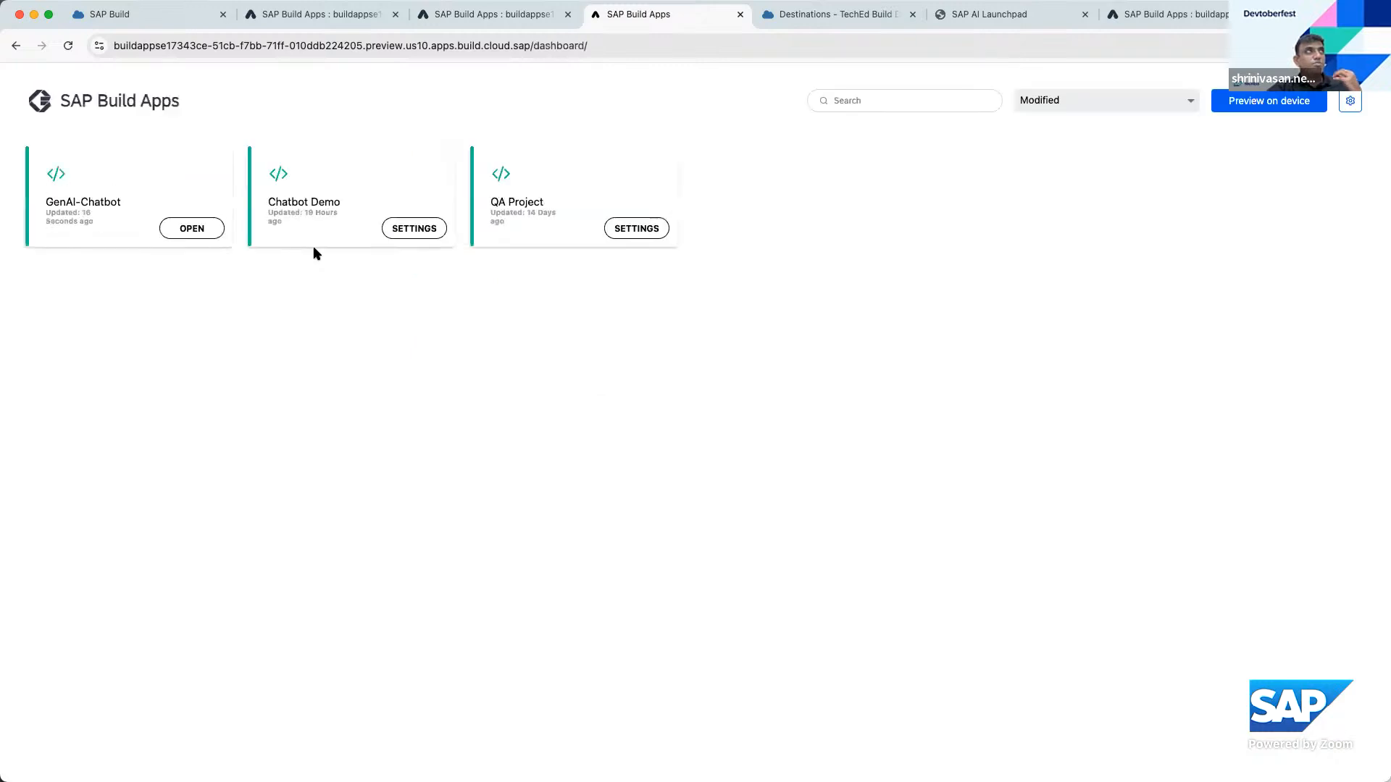
{"action": "left_click", "coordinate": [192, 228]}
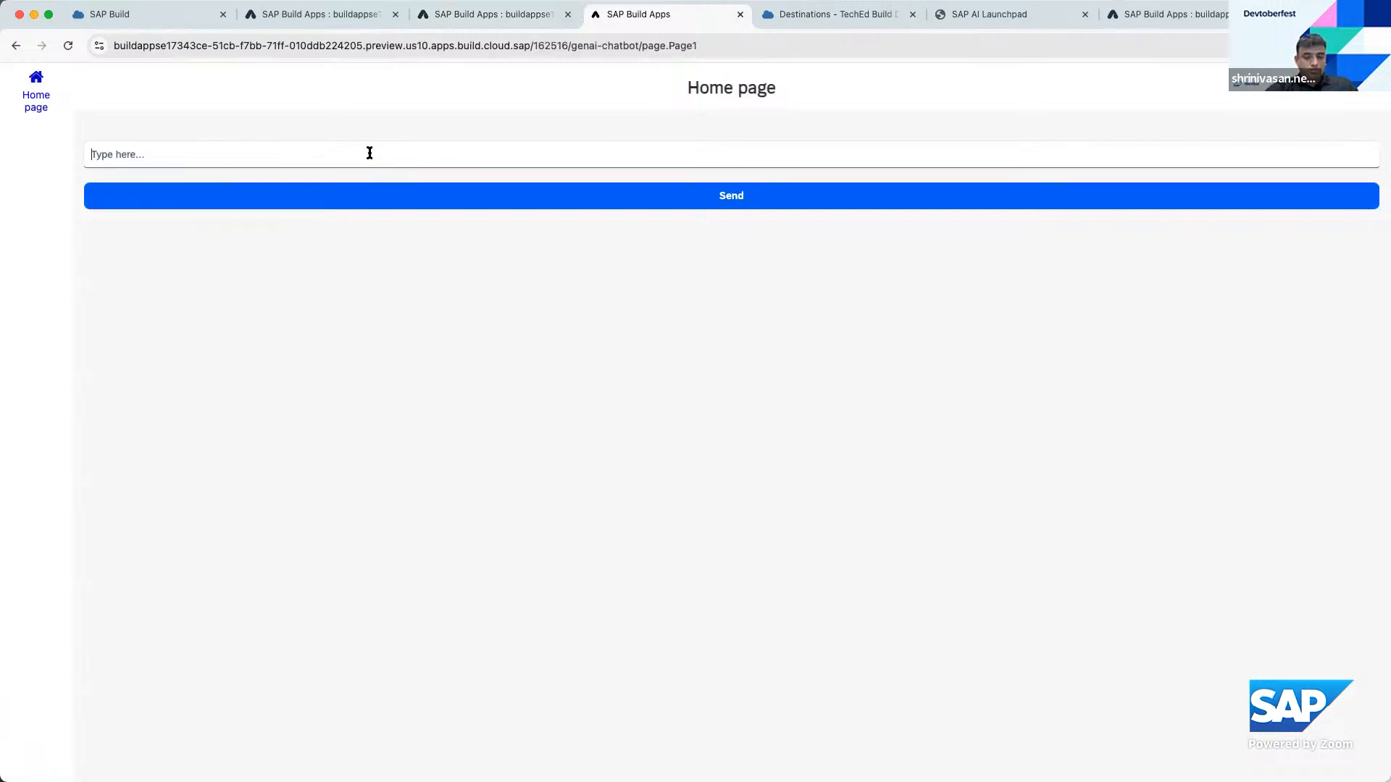
Send the test message "Write a sample javascript function" in the previewed chatbot
{"action": "type", "text": "Write a sample javascript func"}
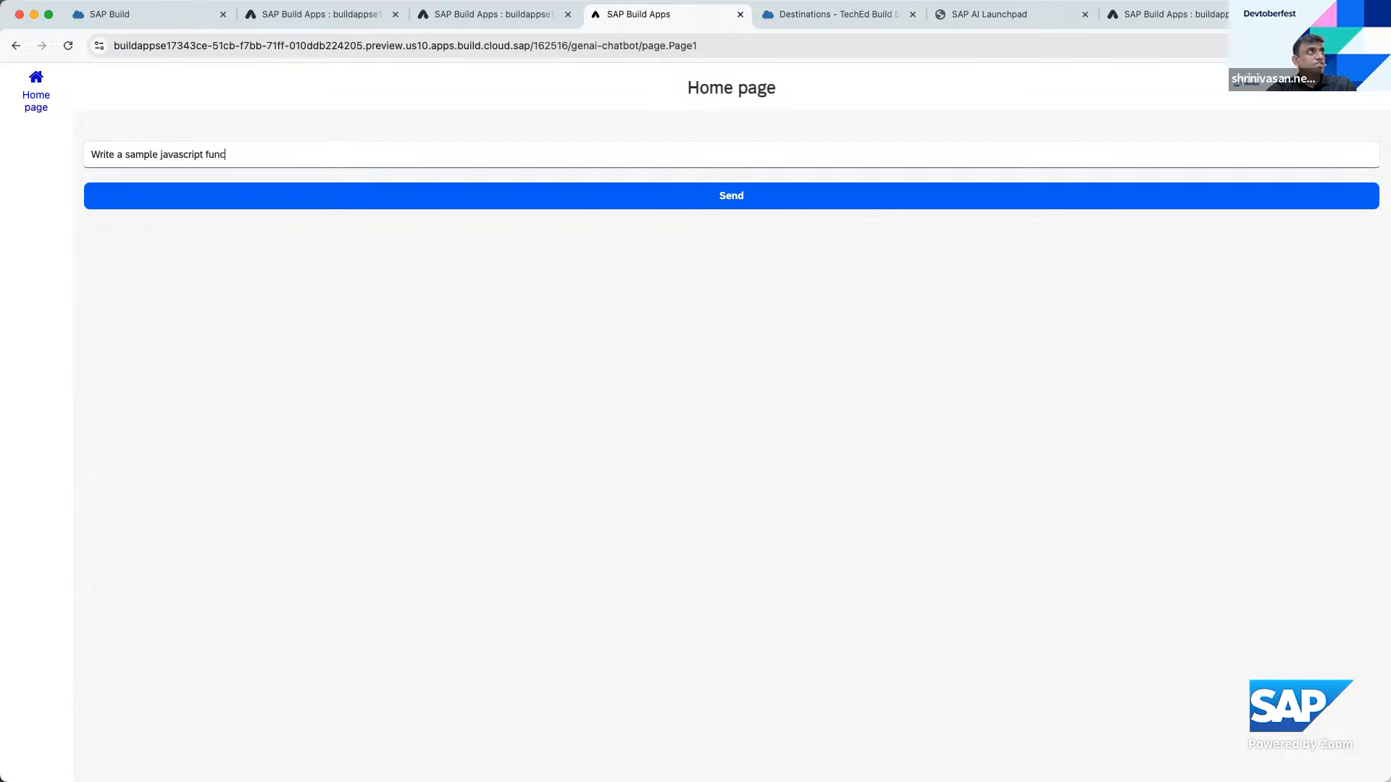
{"action": "left_click", "coordinate": [440, 194]}
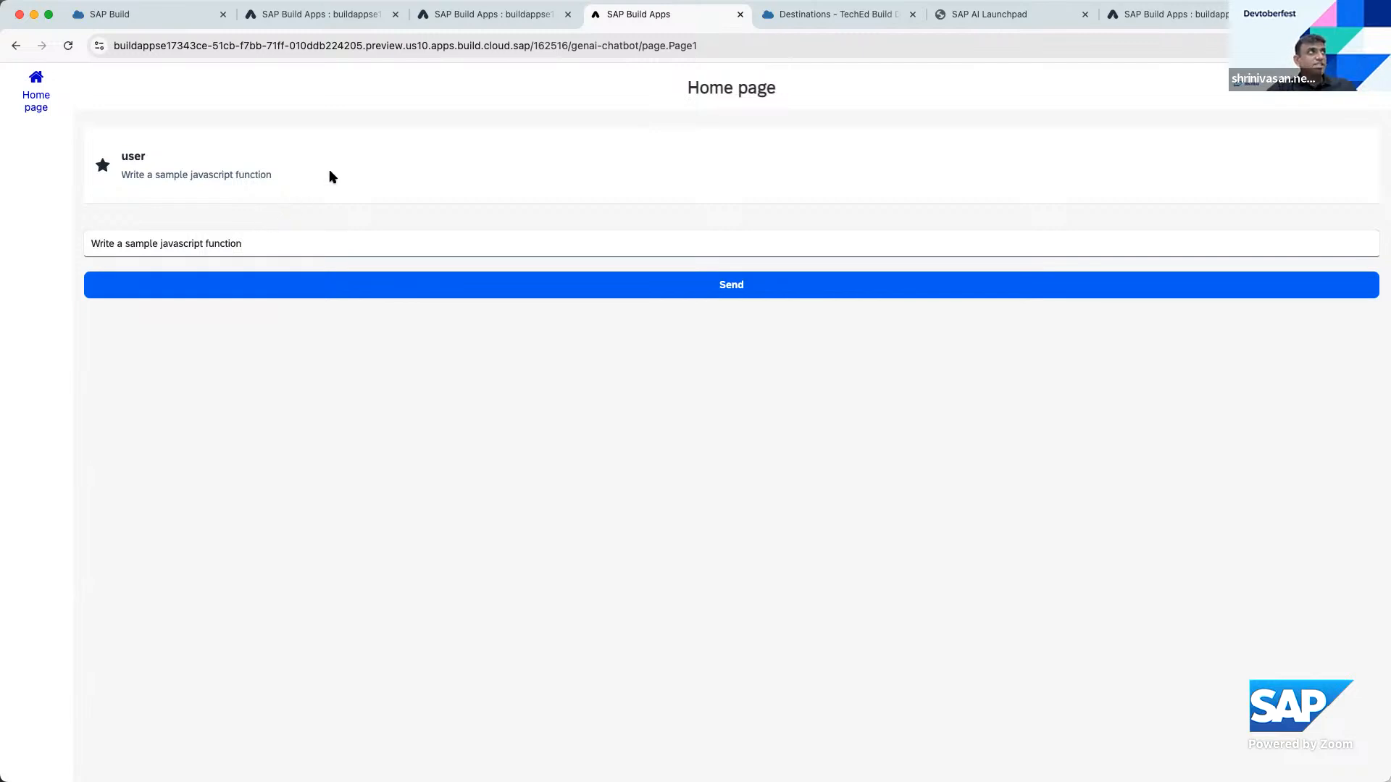
Return to the app's UI canvas, add a Create record node to the Send button's logic, and connect it after Set app variable
{"action": "left_click", "coordinate": [489, 18]}
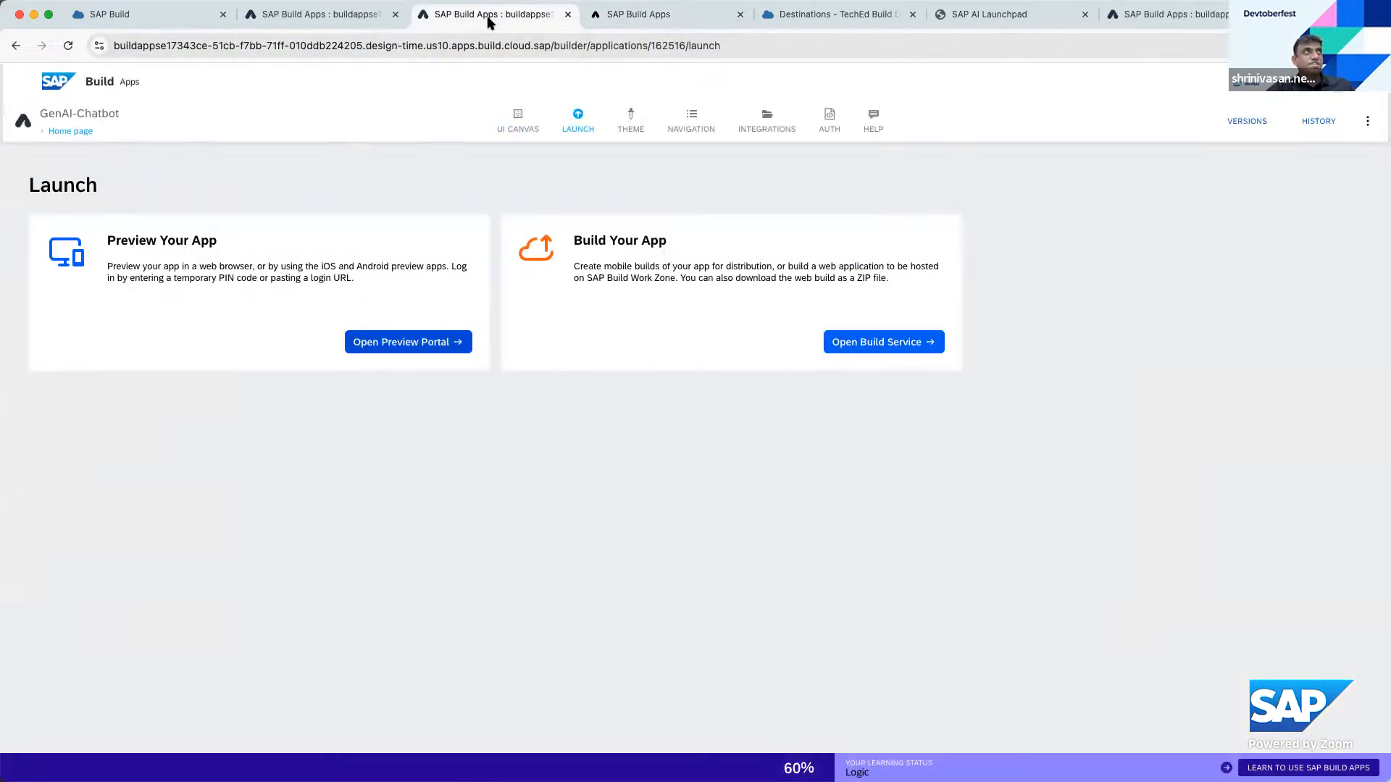
{"action": "left_click", "coordinate": [513, 131]}
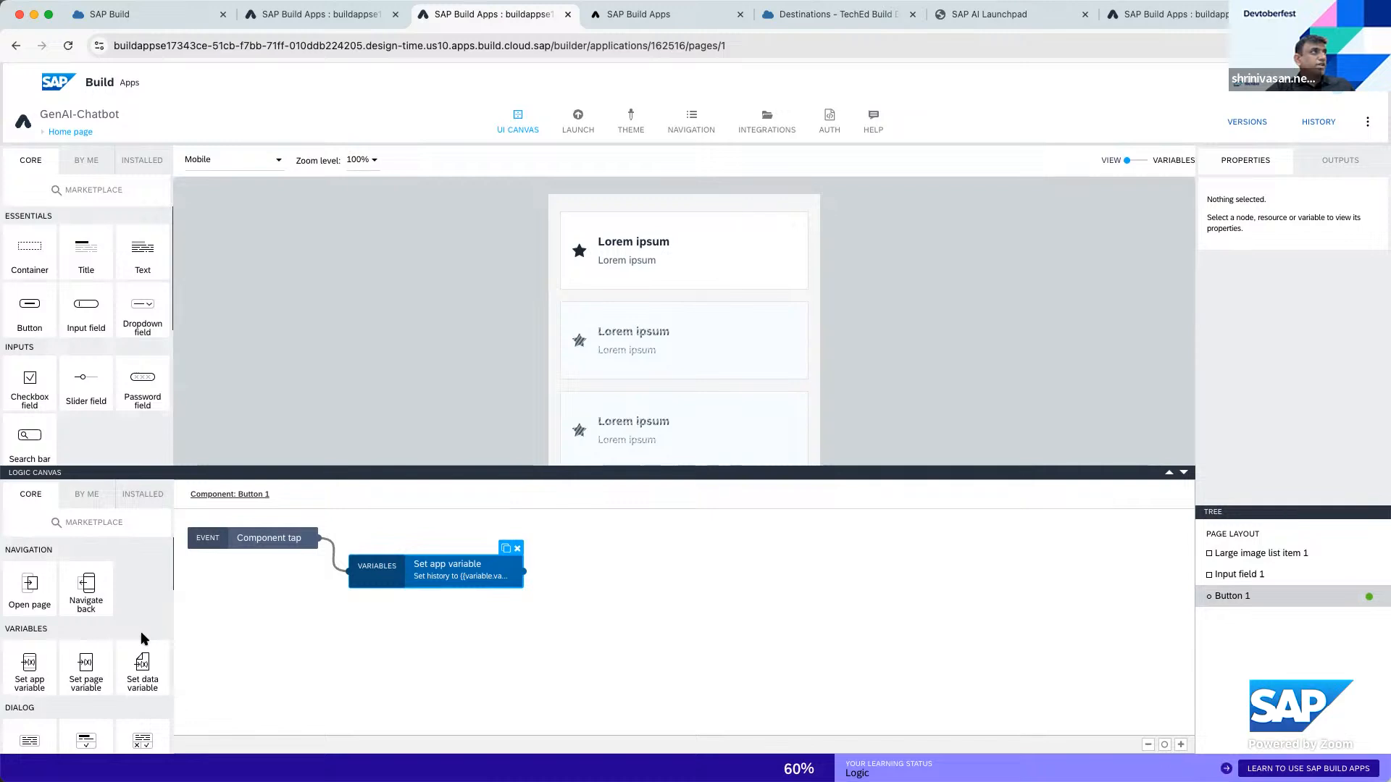
{"action": "scroll", "coordinate": [143, 638], "scroll_direction": "down", "scroll_amount": 2}
{"action": "scroll", "coordinate": [143, 638], "scroll_direction": "down", "scroll_amount": 4}
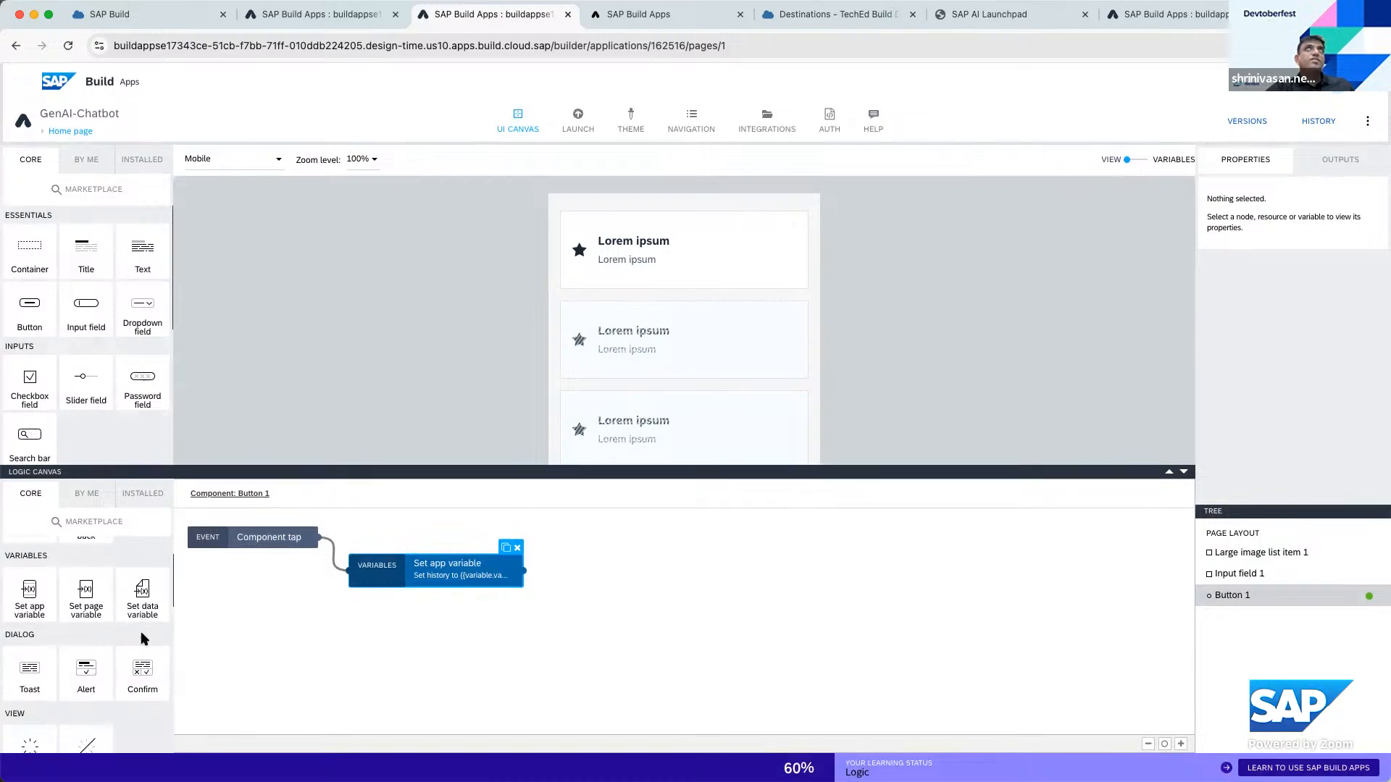
{"action": "scroll", "coordinate": [142, 638], "scroll_direction": "down", "scroll_amount": 2}
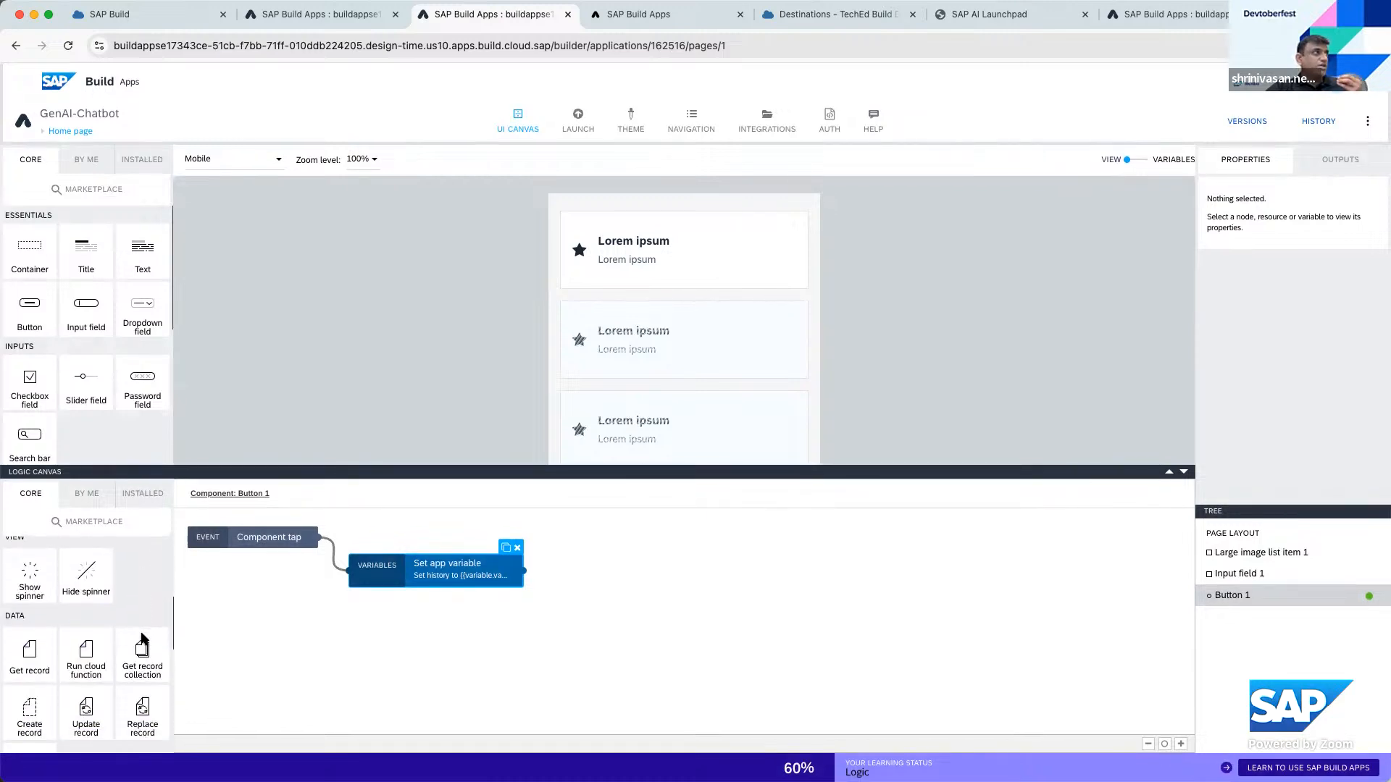
{"action": "left_click_drag", "start_coordinate": [34, 677], "coordinate": [638, 565]}
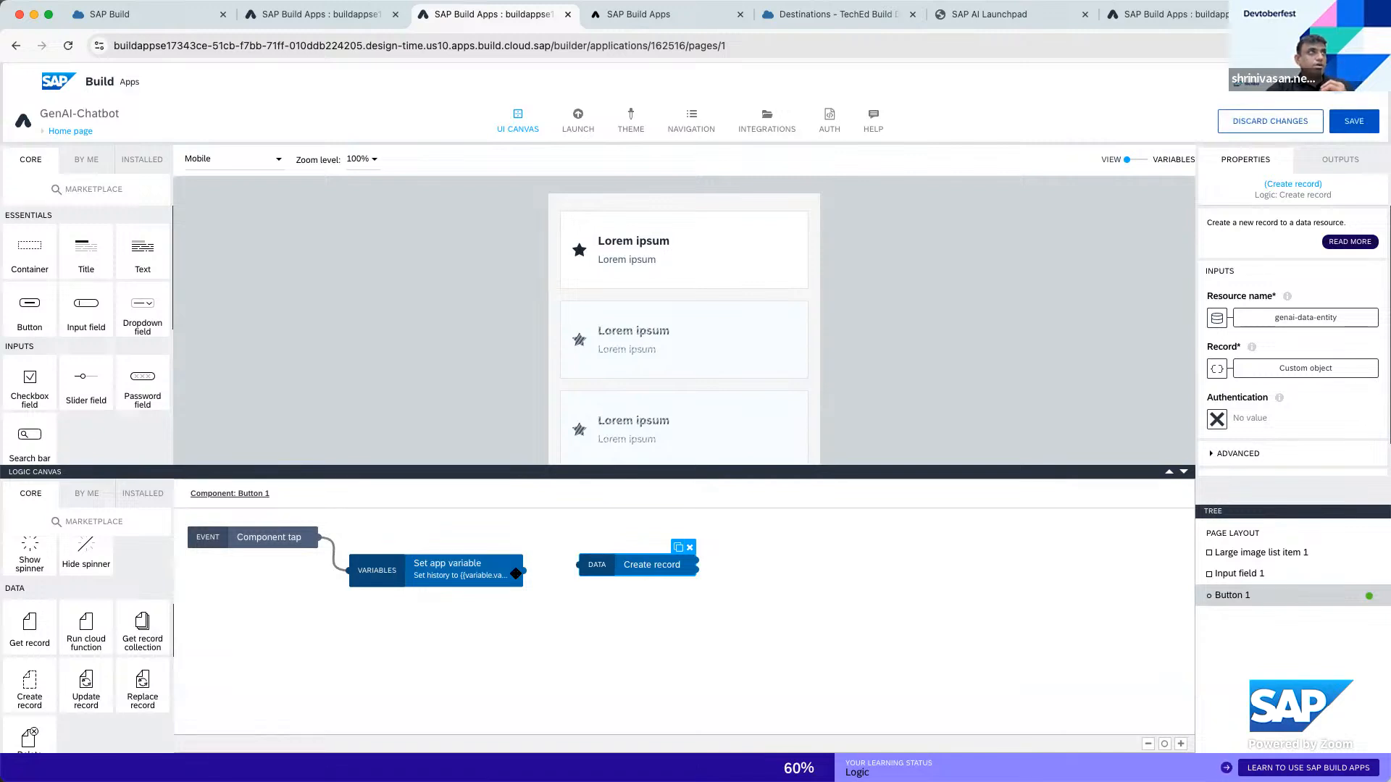
{"action": "left_click_drag", "start_coordinate": [520, 571], "coordinate": [601, 564]}
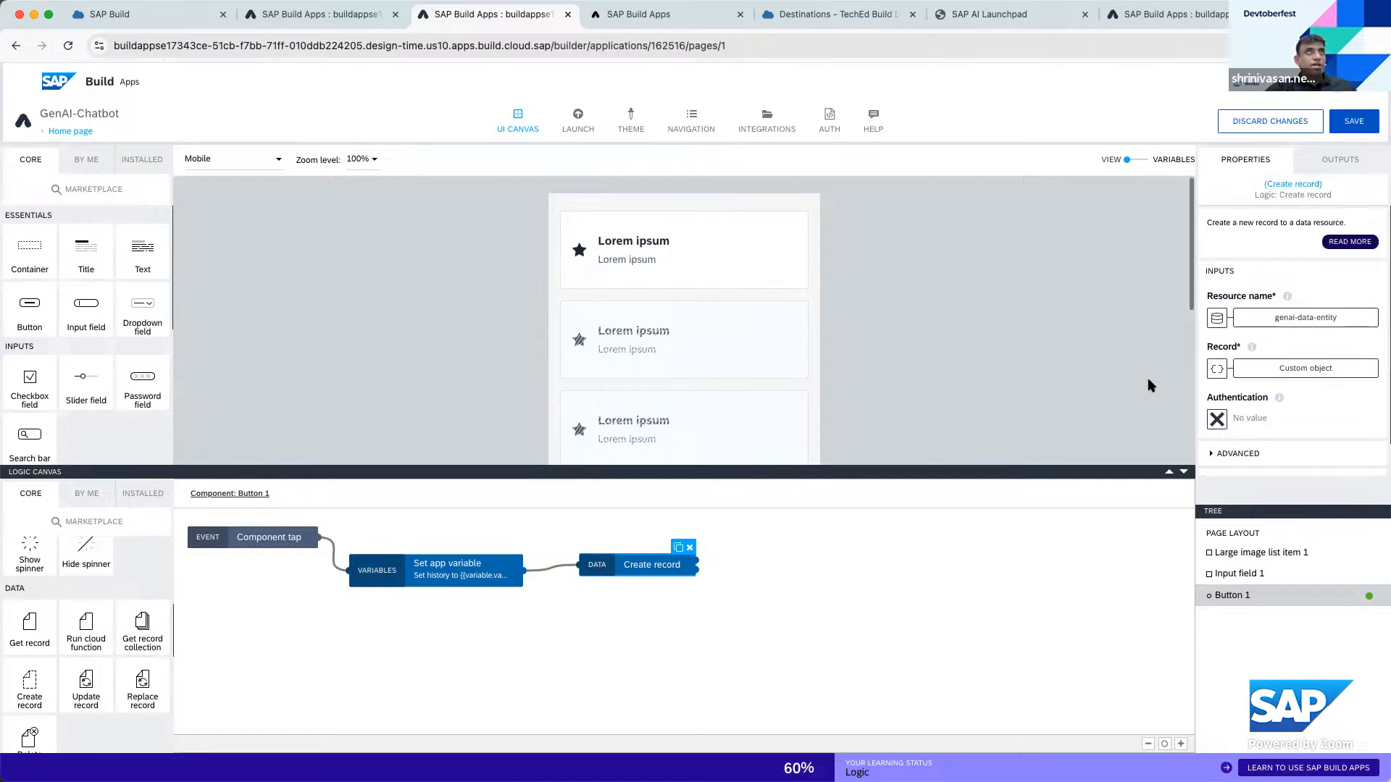
Bind the Create record node's record to the formula {"messages": appVars.history }, replacing the default object
{"action": "left_click", "coordinate": [1217, 369]}
{"action": "left_click", "coordinate": [885, 371]}
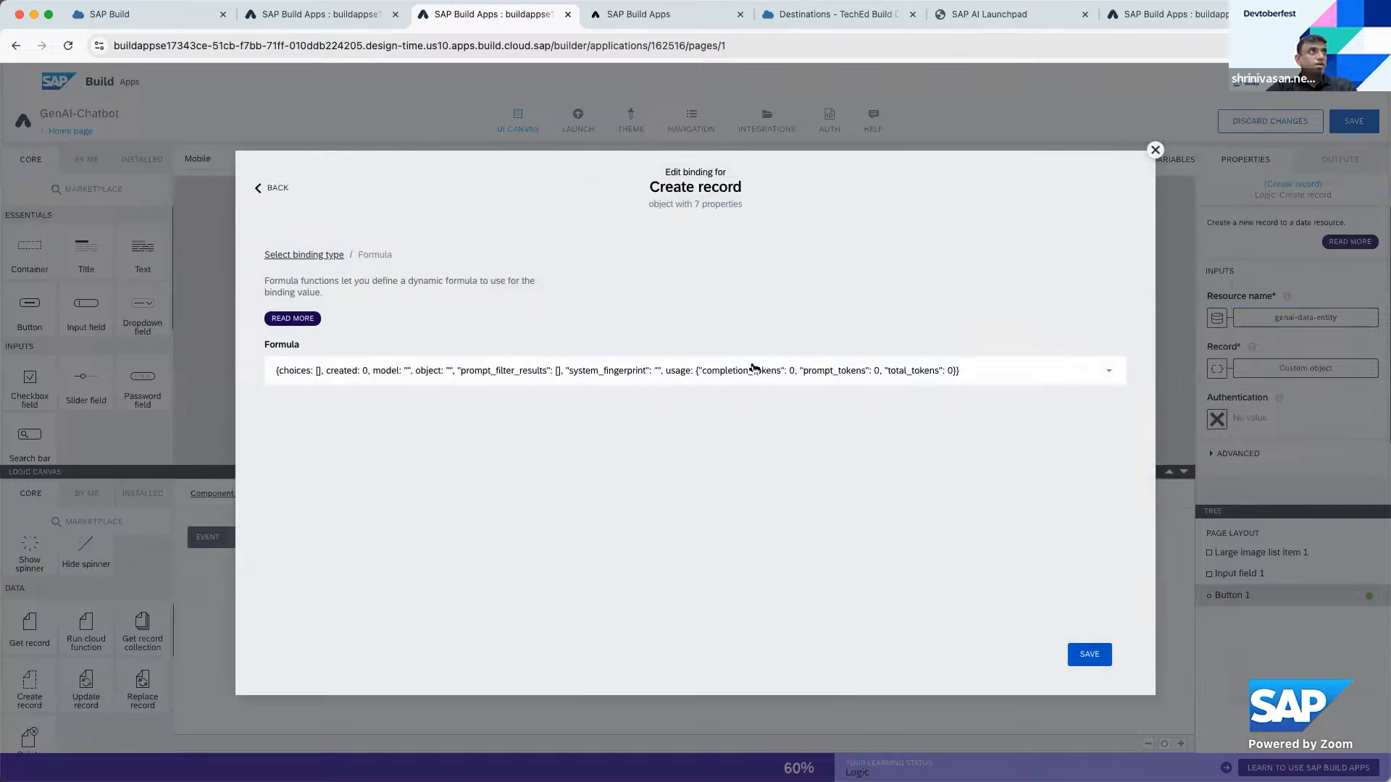
{"action": "key", "text": "super+a"}
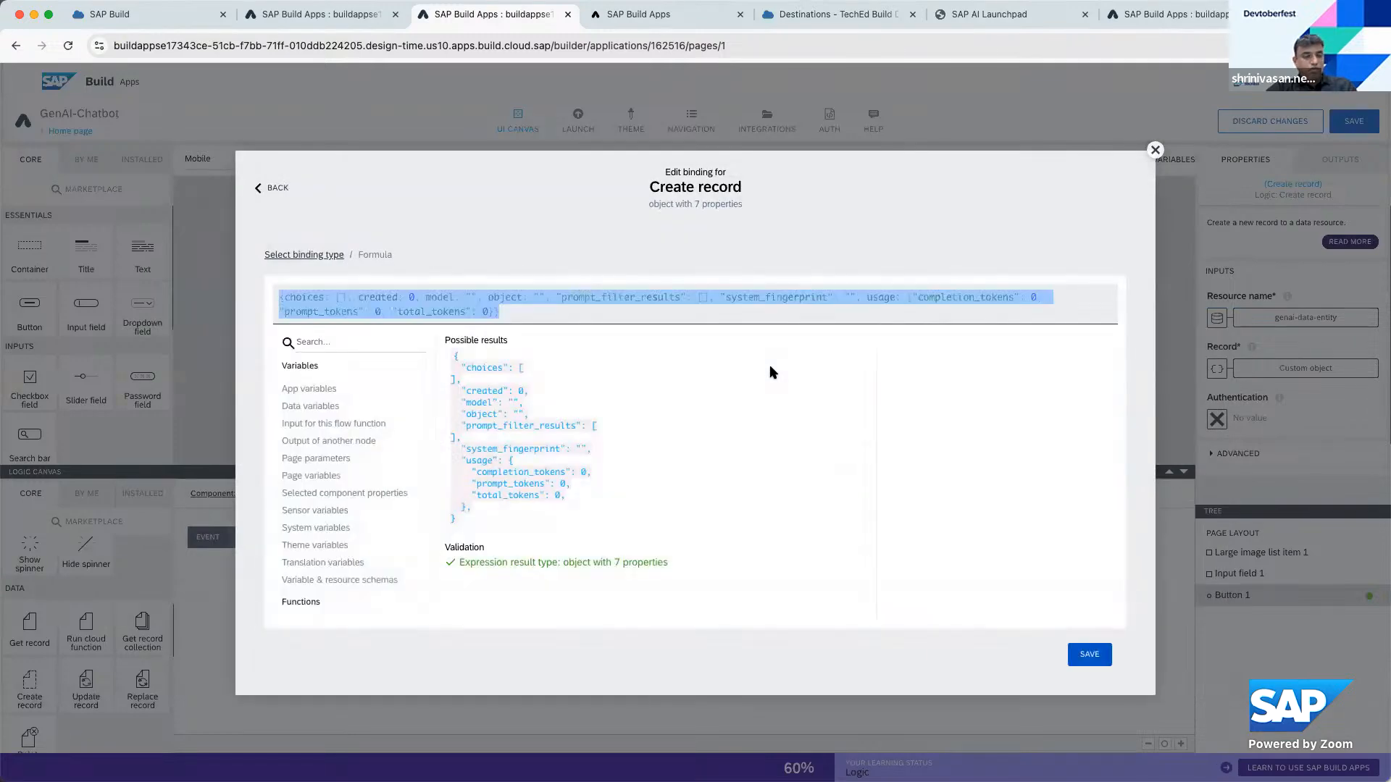
{"action": "key", "text": "BackSpace"}
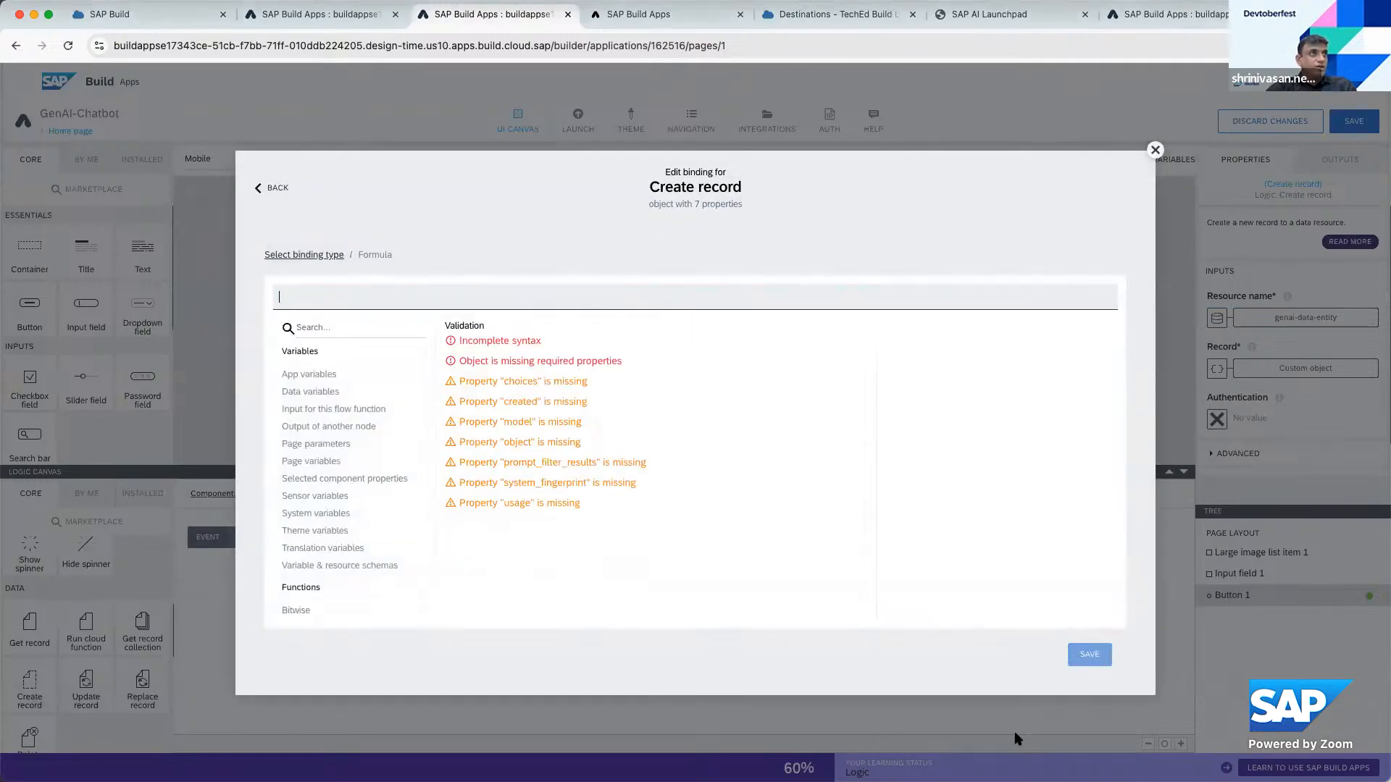
{"action": "key", "text": "ctrl+Up"}
{"action": "key", "text": "ctrl+Up"}
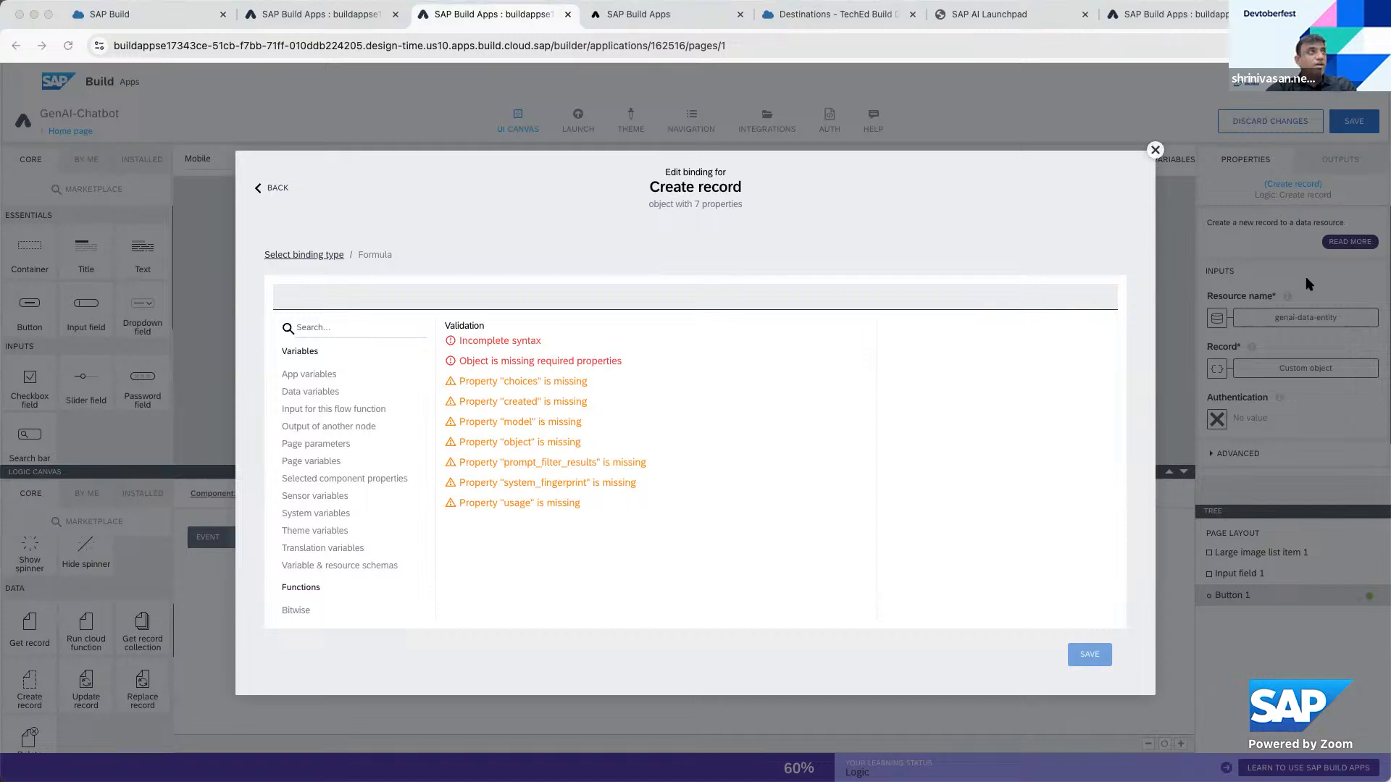
{"action": "left_click", "coordinate": [575, 298]}
{"action": "type", "text": "{\"messages\": appVars.history }"}
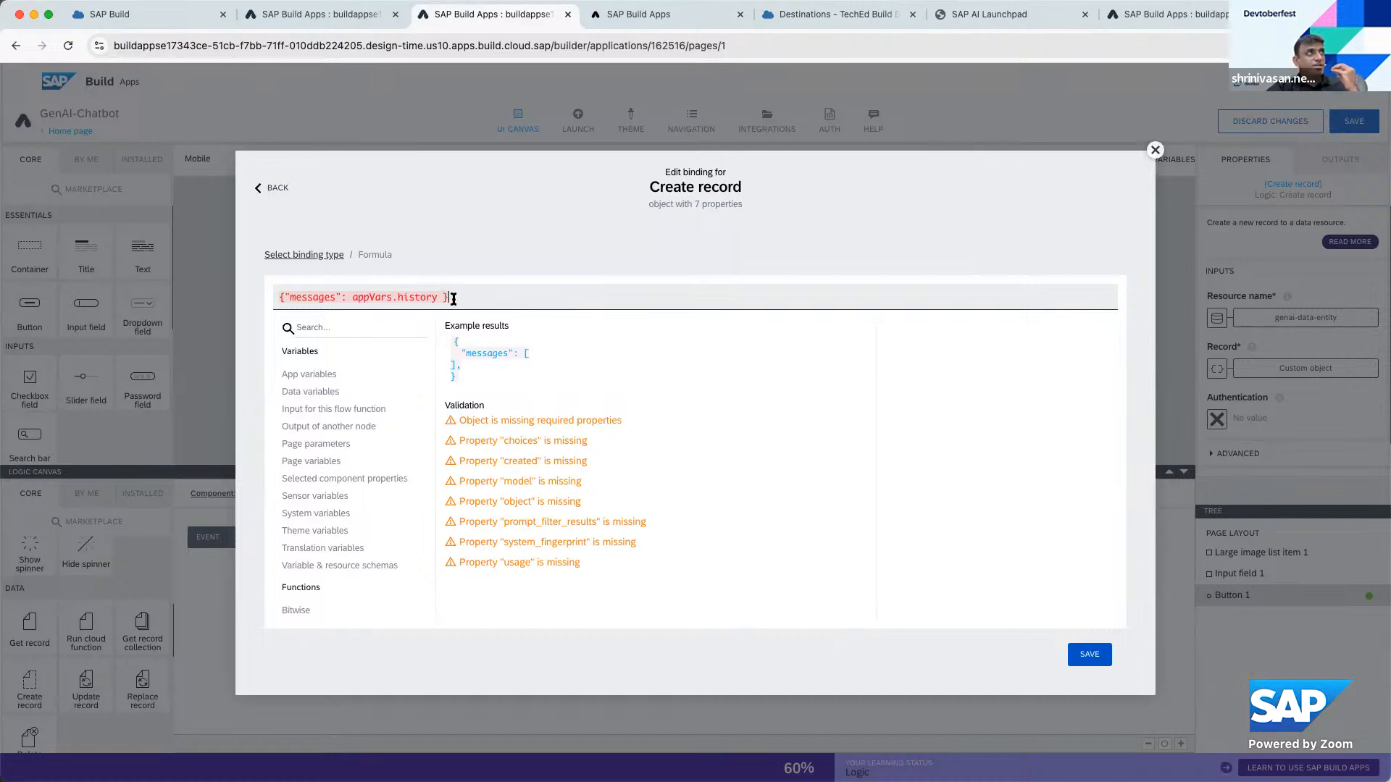
{"action": "left_click", "coordinate": [1092, 656]}
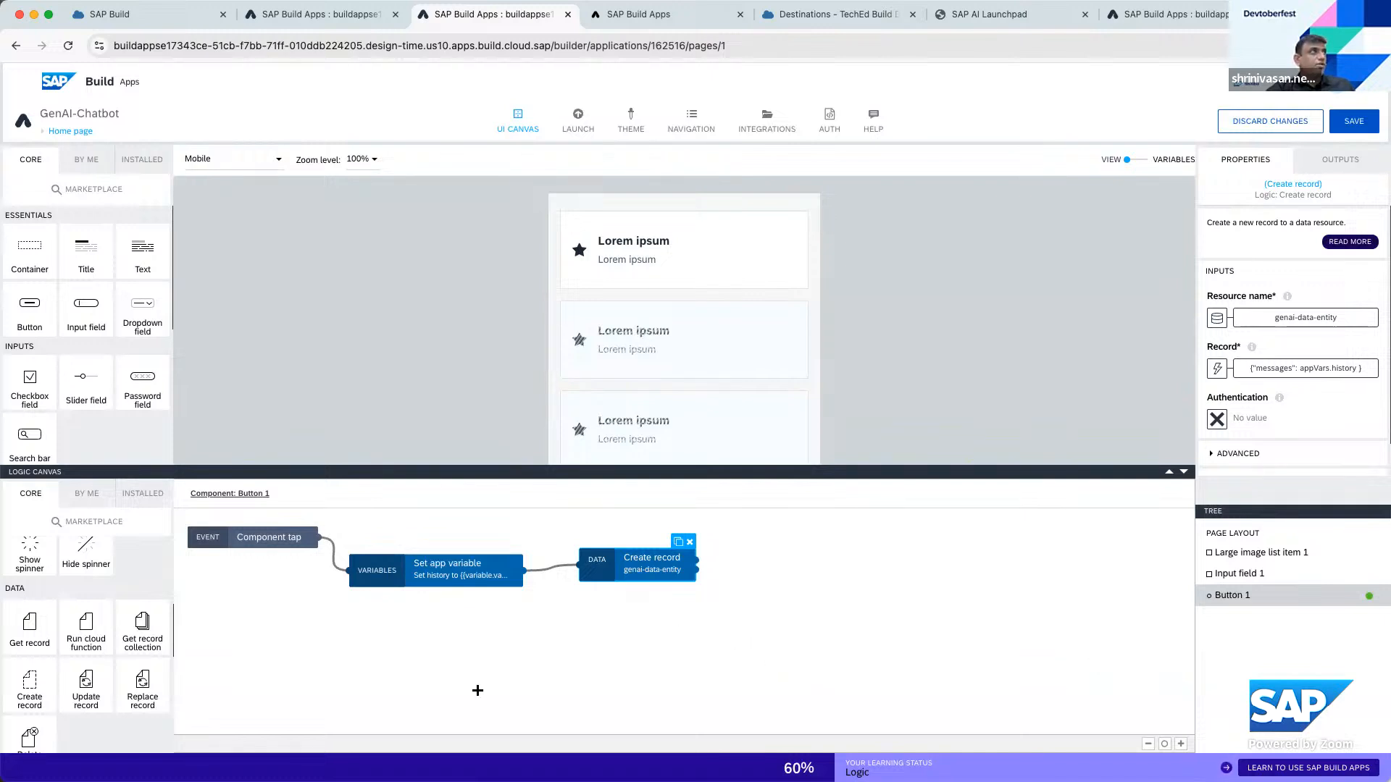
Add a second Set app variable node and connect it to the upper output of Create record
{"action": "scroll", "coordinate": [59, 616], "scroll_direction": "up", "scroll_amount": 3}
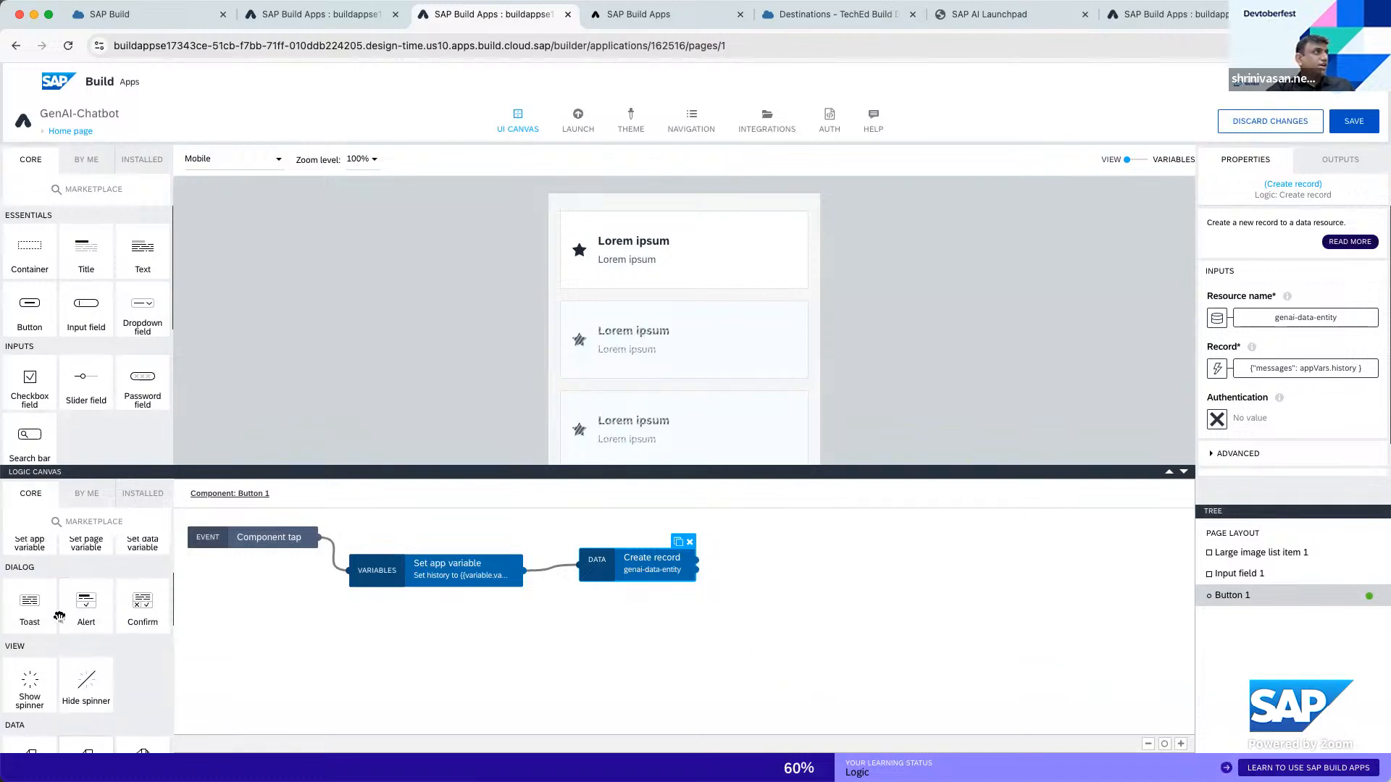
{"action": "scroll", "coordinate": [60, 616], "scroll_direction": "up", "scroll_amount": 2}
{"action": "left_click_drag", "start_coordinate": [41, 647], "coordinate": [815, 568]}
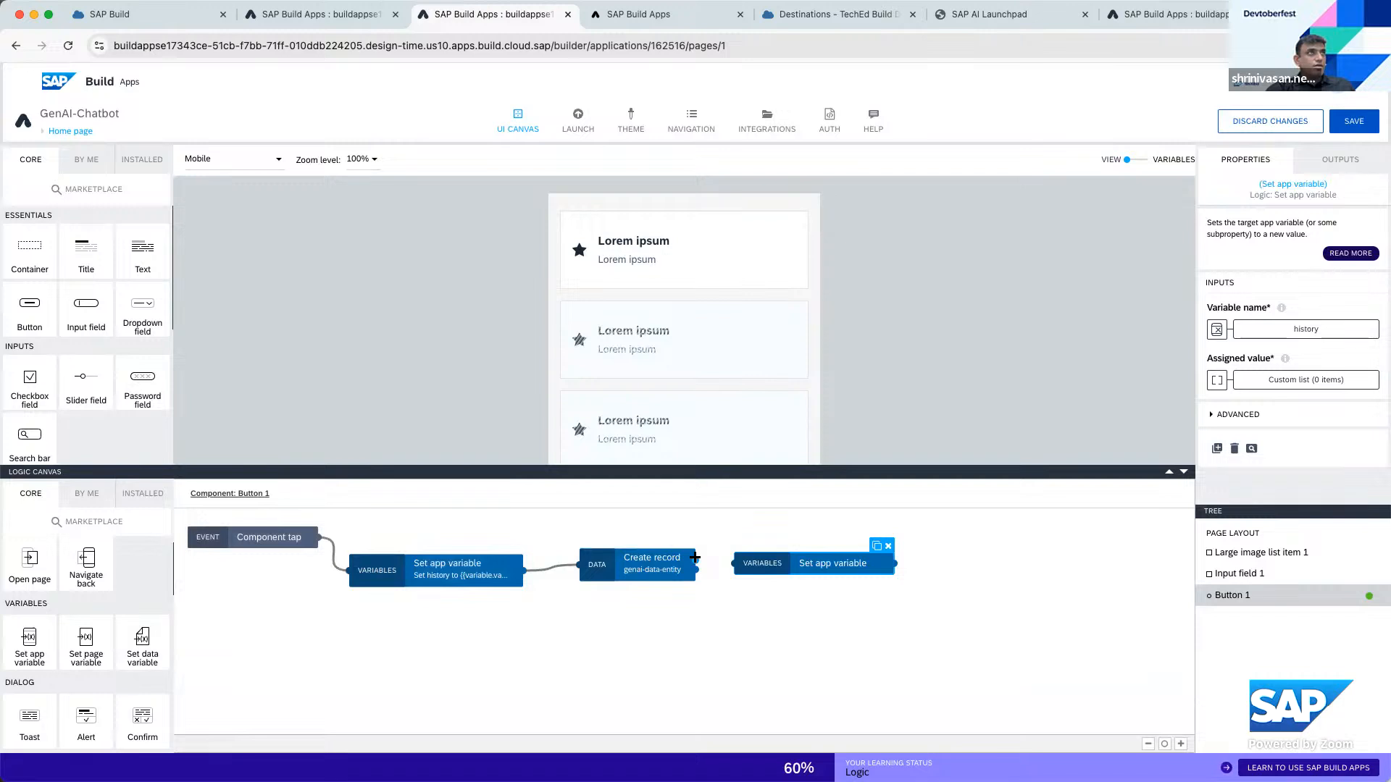
{"action": "left_click_drag", "start_coordinate": [695, 558], "coordinate": [736, 563]}
{"action": "left_click", "coordinate": [763, 558]}
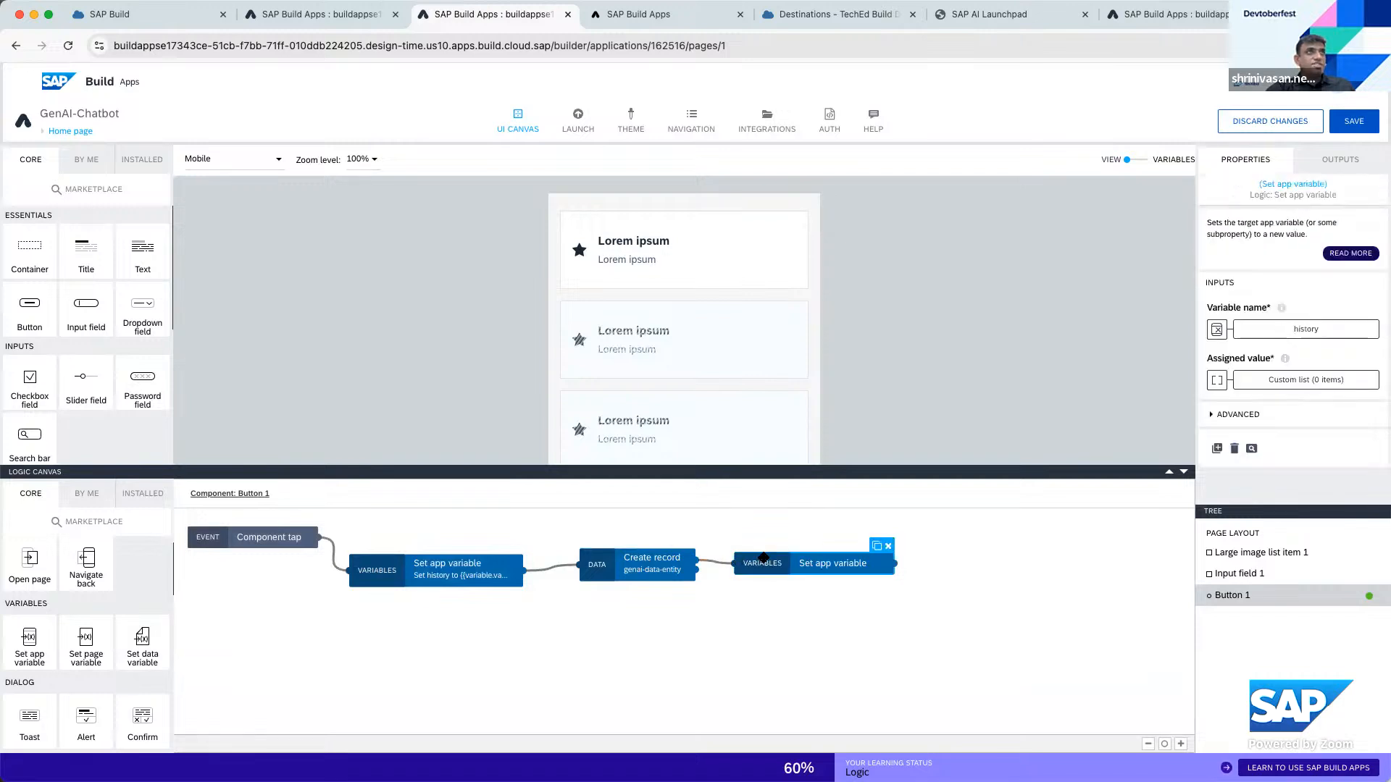
Bind the second Set app variable node's assigned value to WITH_ITEM(appVars.history, { role: outputs["Create record"].response.choices[0].message.role, content: outputs["Create record"].response.choices[0].message.content })
{"action": "left_click", "coordinate": [1216, 381]}
{"action": "left_click", "coordinate": [930, 364]}
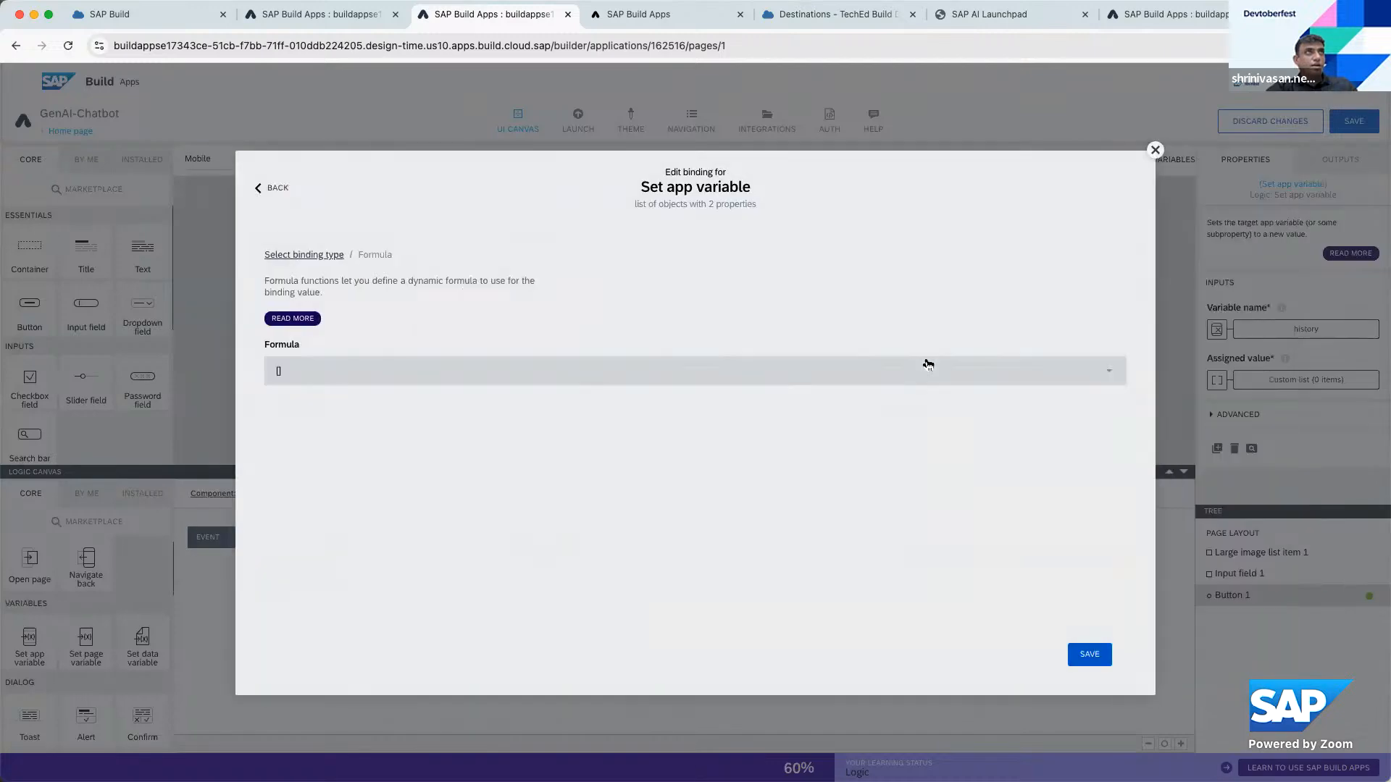
{"action": "left_click", "coordinate": [895, 378]}
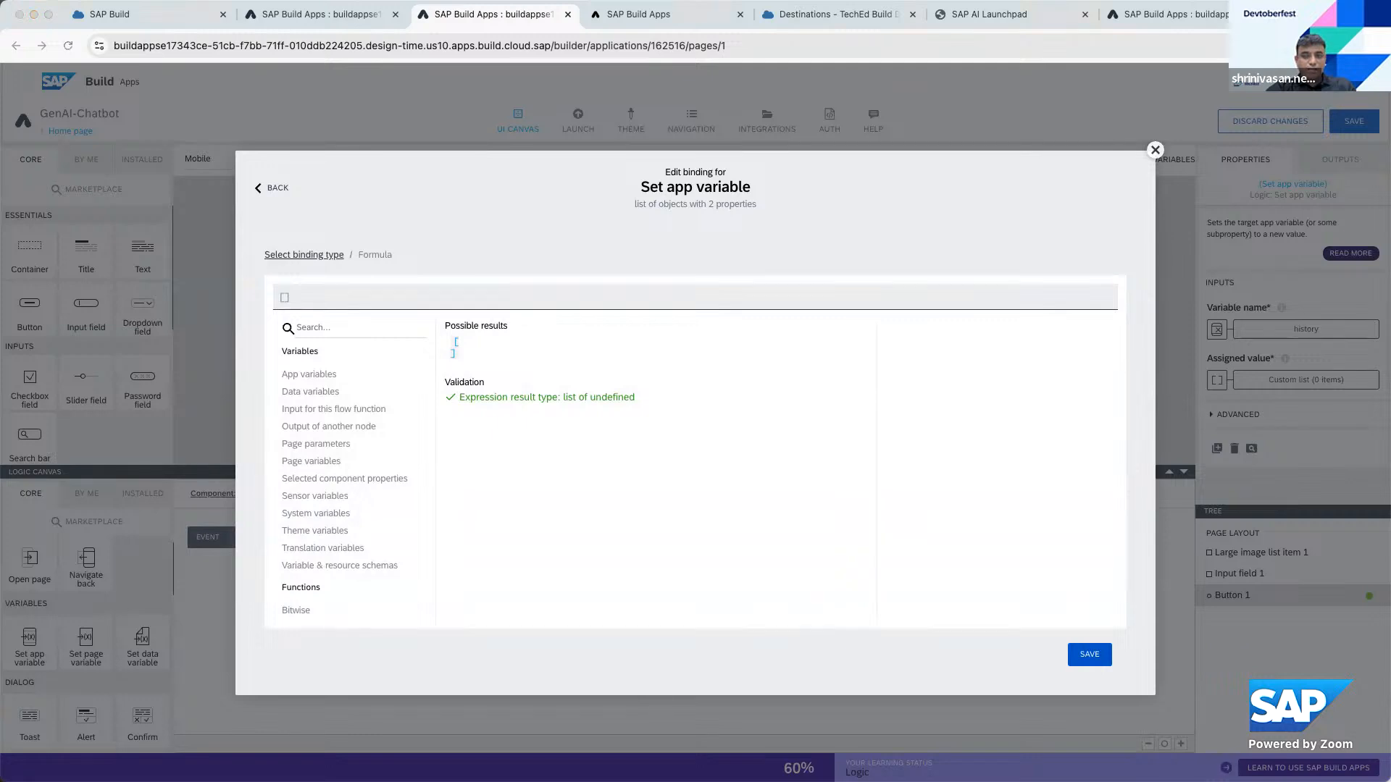
{"action": "left_click", "coordinate": [588, 289]}
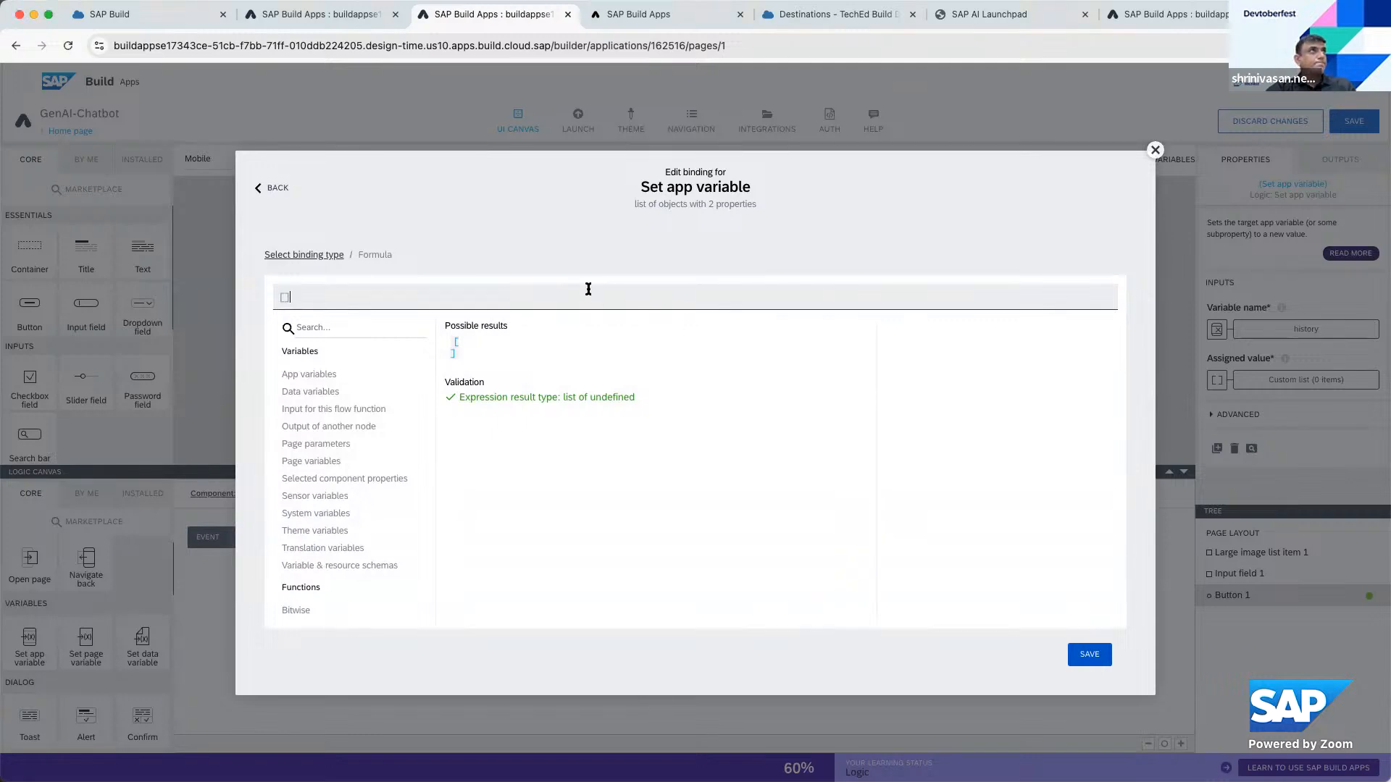
{"action": "key", "text": "BackSpace"}
{"action": "type", "text": "WITH_ITEM(appVars.history, { role: outputs[\"Create record\"].response.choices[0].message.role, content: outputs[\"Create record\"].response.choices[0].message.content })"}
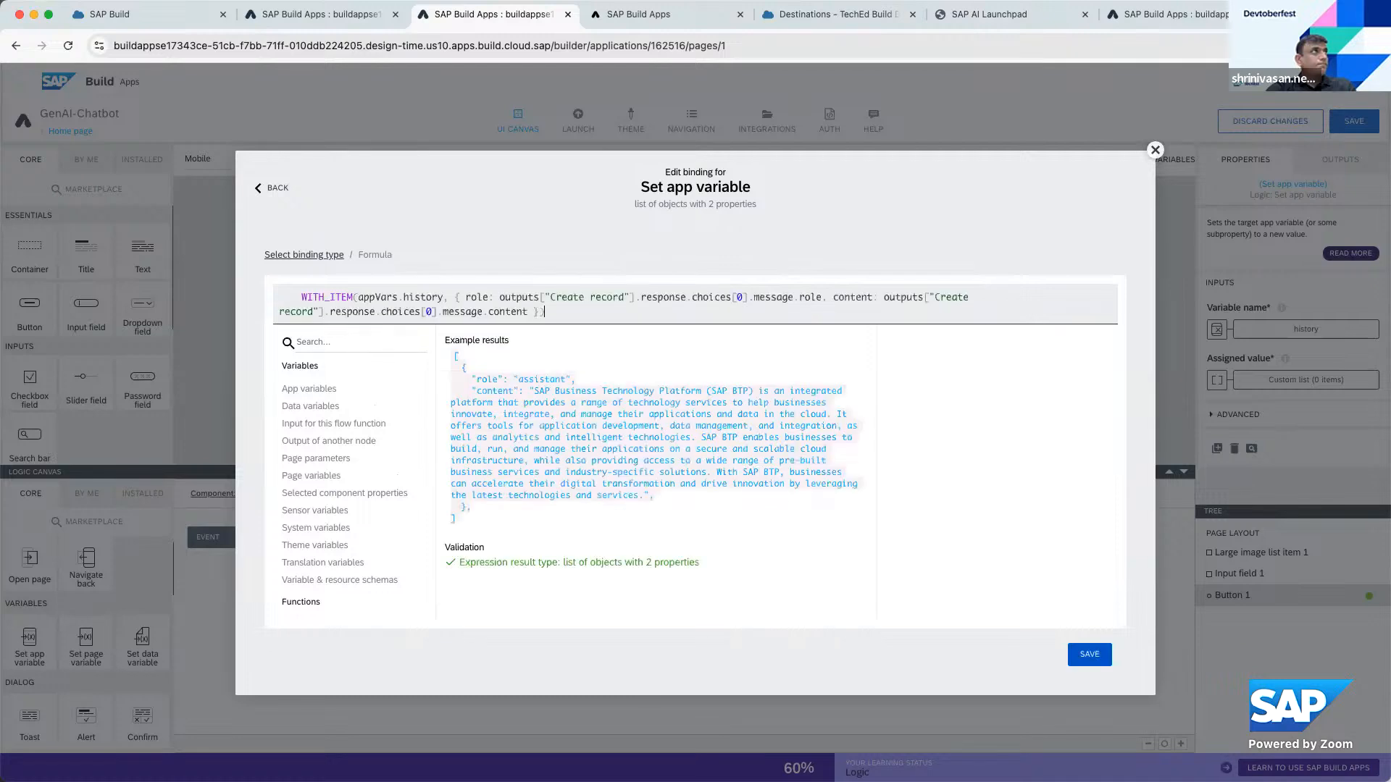
{"action": "left_click", "coordinate": [299, 296]}
{"action": "key", "text": "BackSpace"}
{"action": "key", "text": "BackSpace"}
{"action": "key", "text": "BackSpace"}
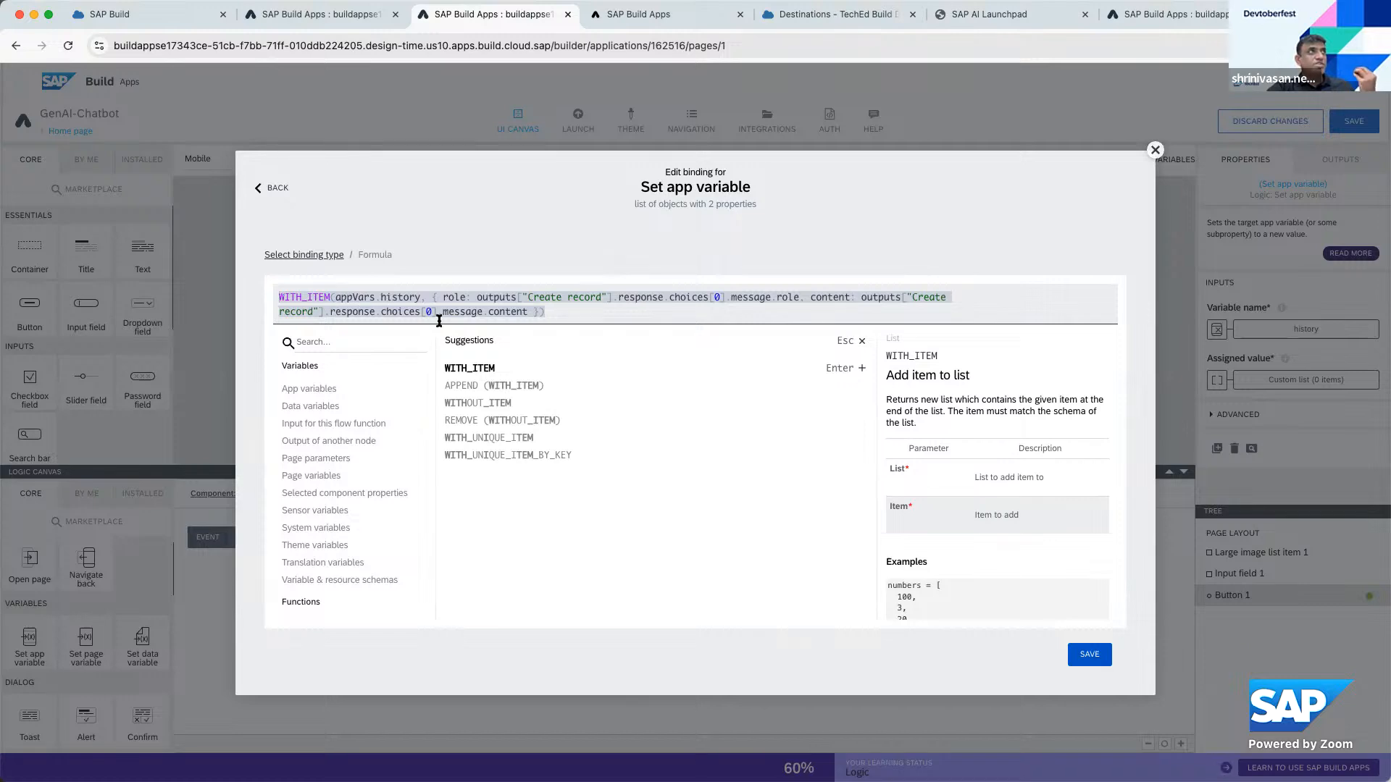
{"action": "left_click", "coordinate": [1090, 654]}
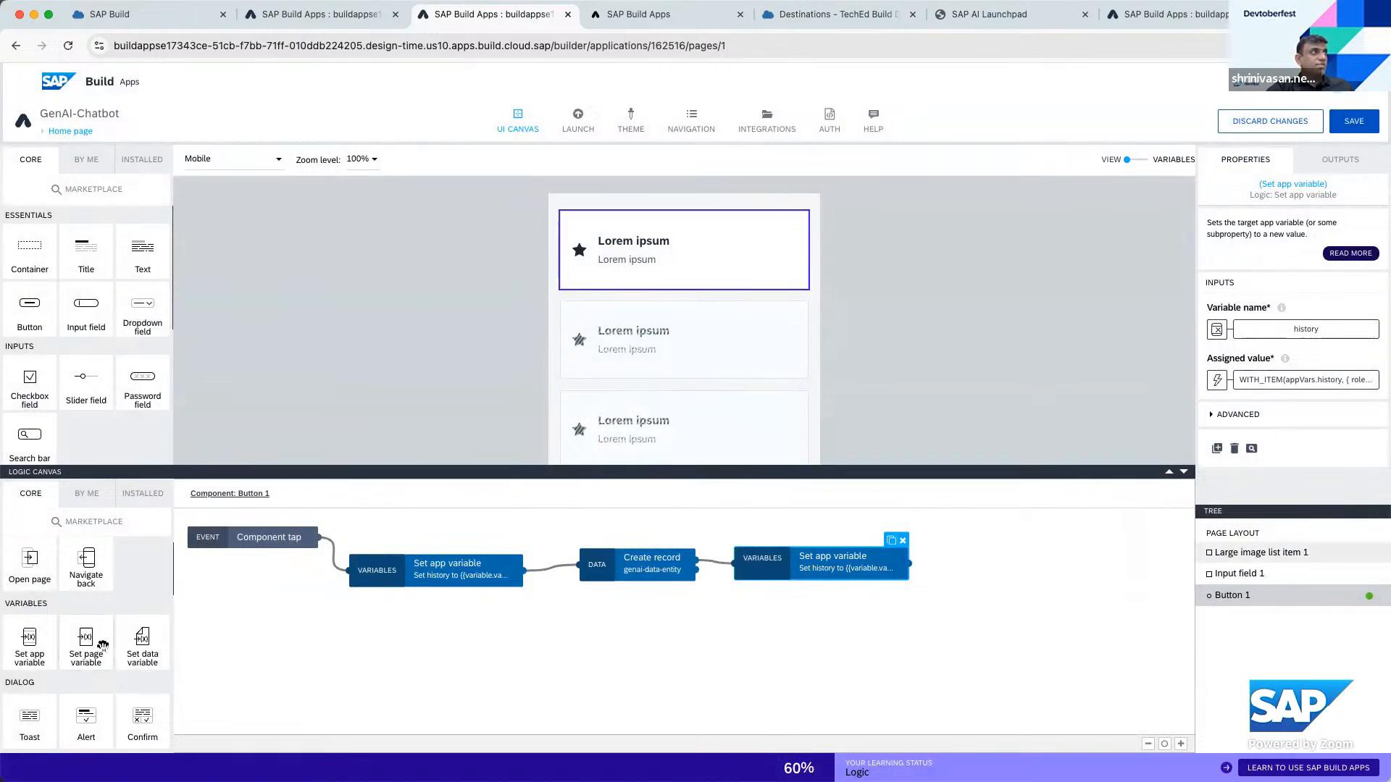
Add a Set page variable node after the second Set app variable, assign an empty value to the input variable, and save the app
{"action": "left_click_drag", "start_coordinate": [93, 644], "coordinate": [1030, 564]}
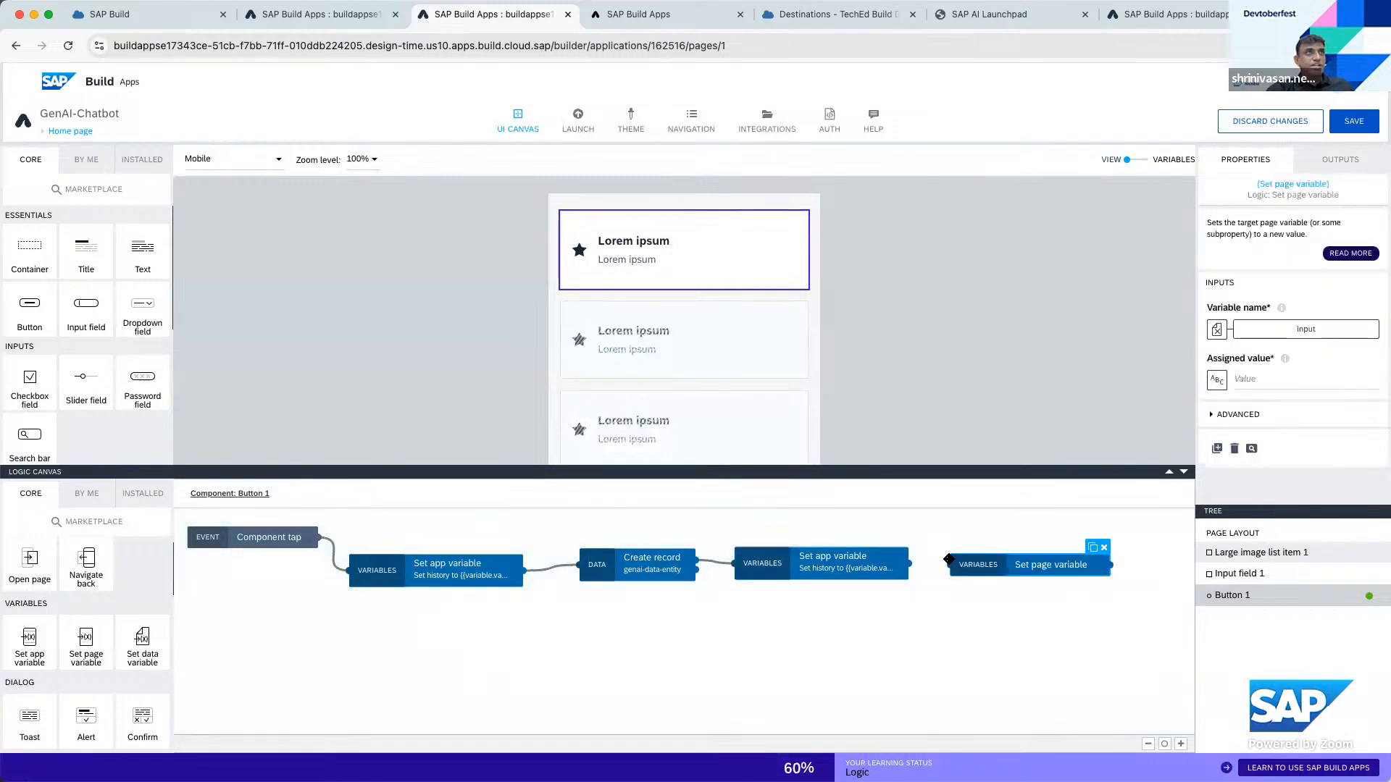
{"action": "left_click_drag", "start_coordinate": [909, 562], "coordinate": [960, 565]}
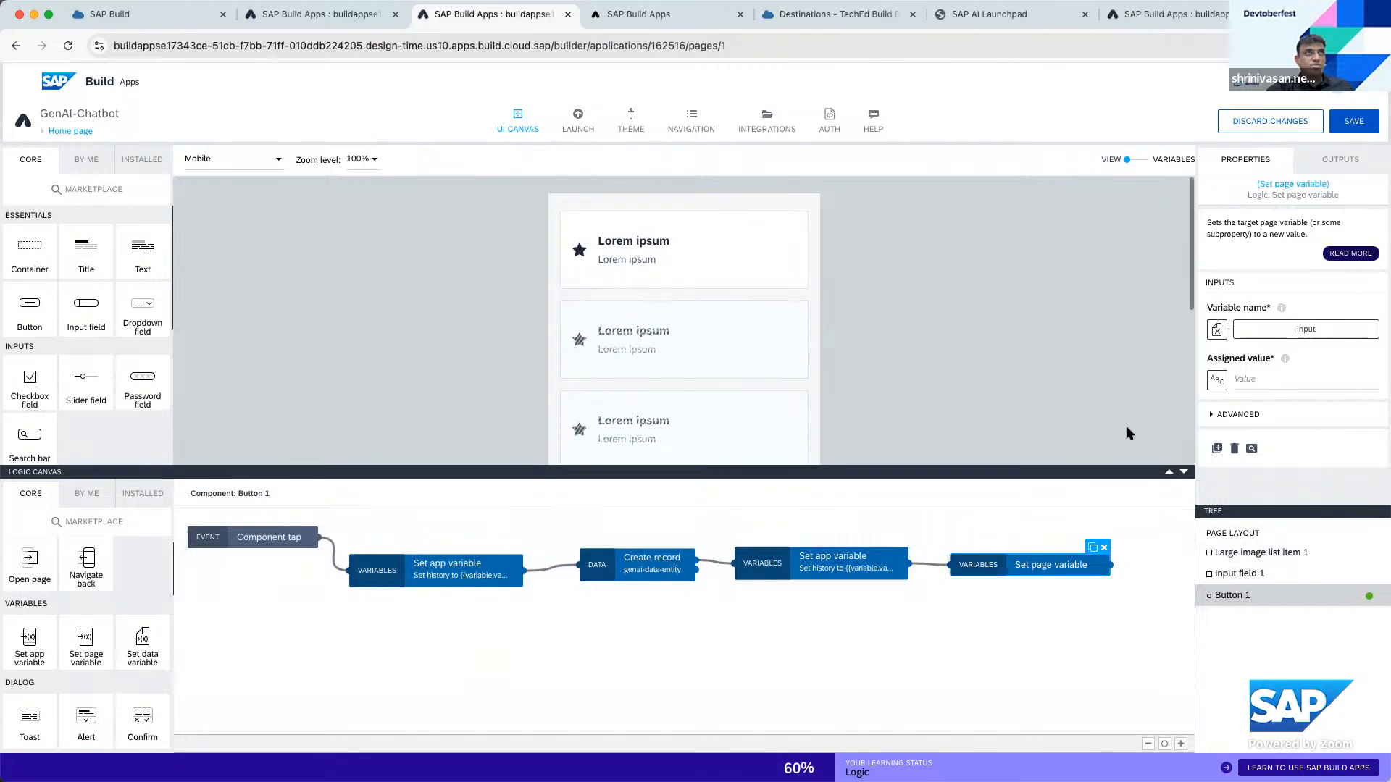
{"action": "left_click", "coordinate": [1243, 380]}
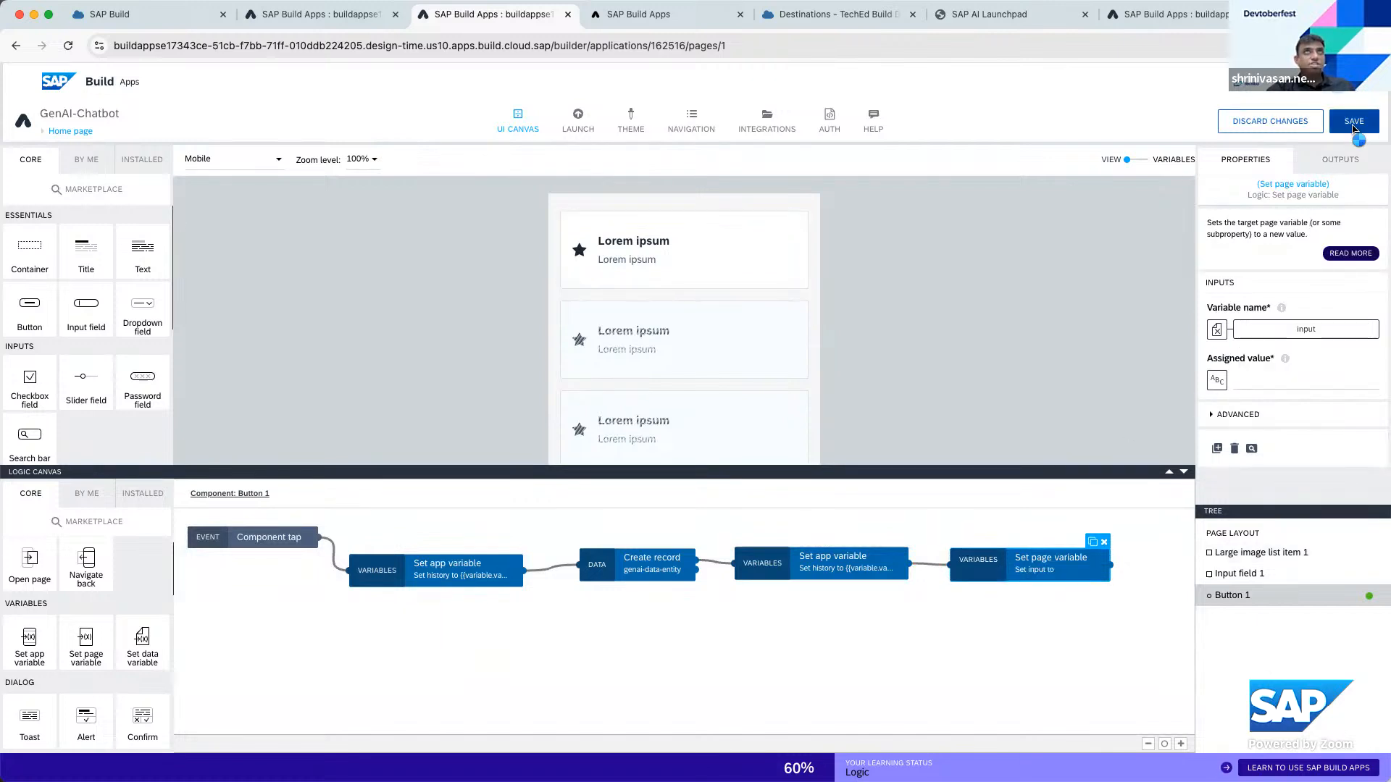
{"action": "left_click", "coordinate": [1351, 127]}
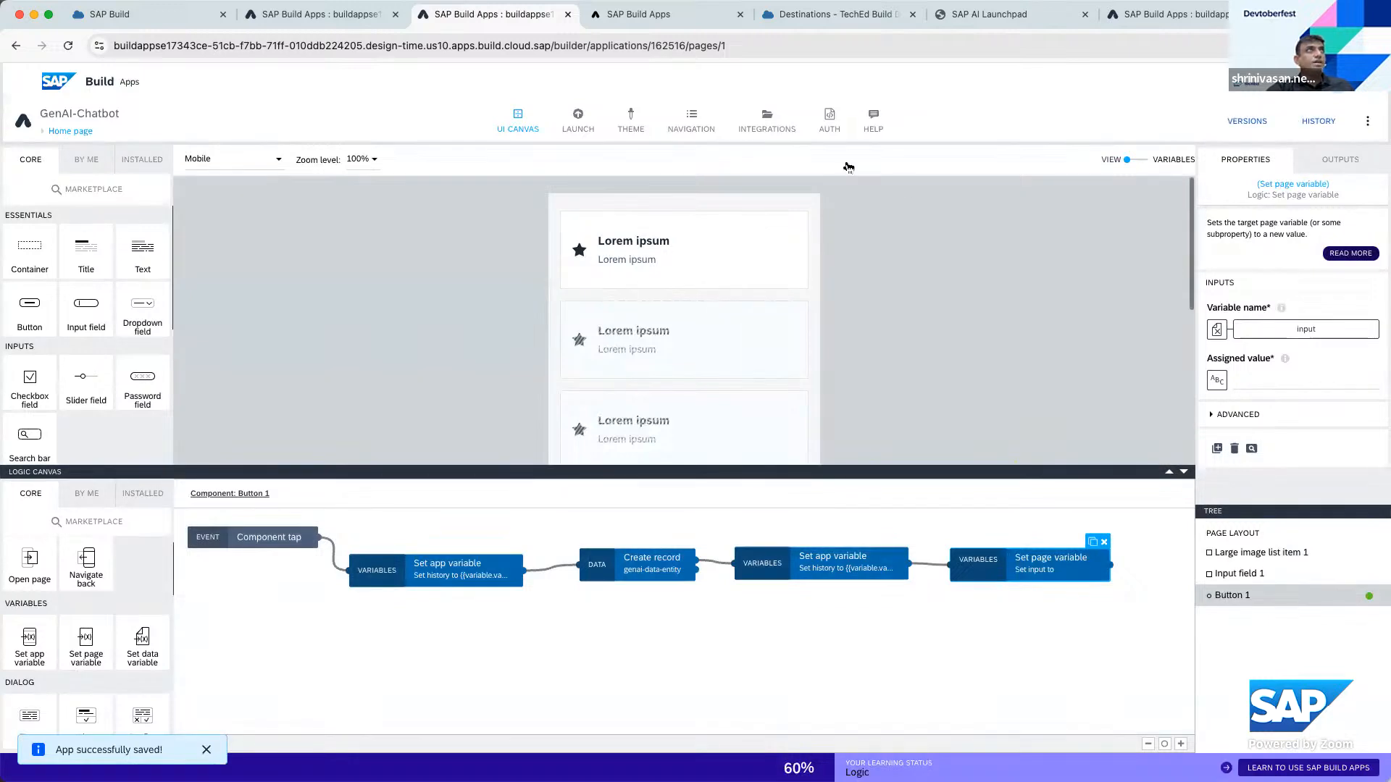
Switch to the app preview and send the message "write a sample javascript function" to test the chatbot
{"action": "left_click", "coordinate": [681, 20]}
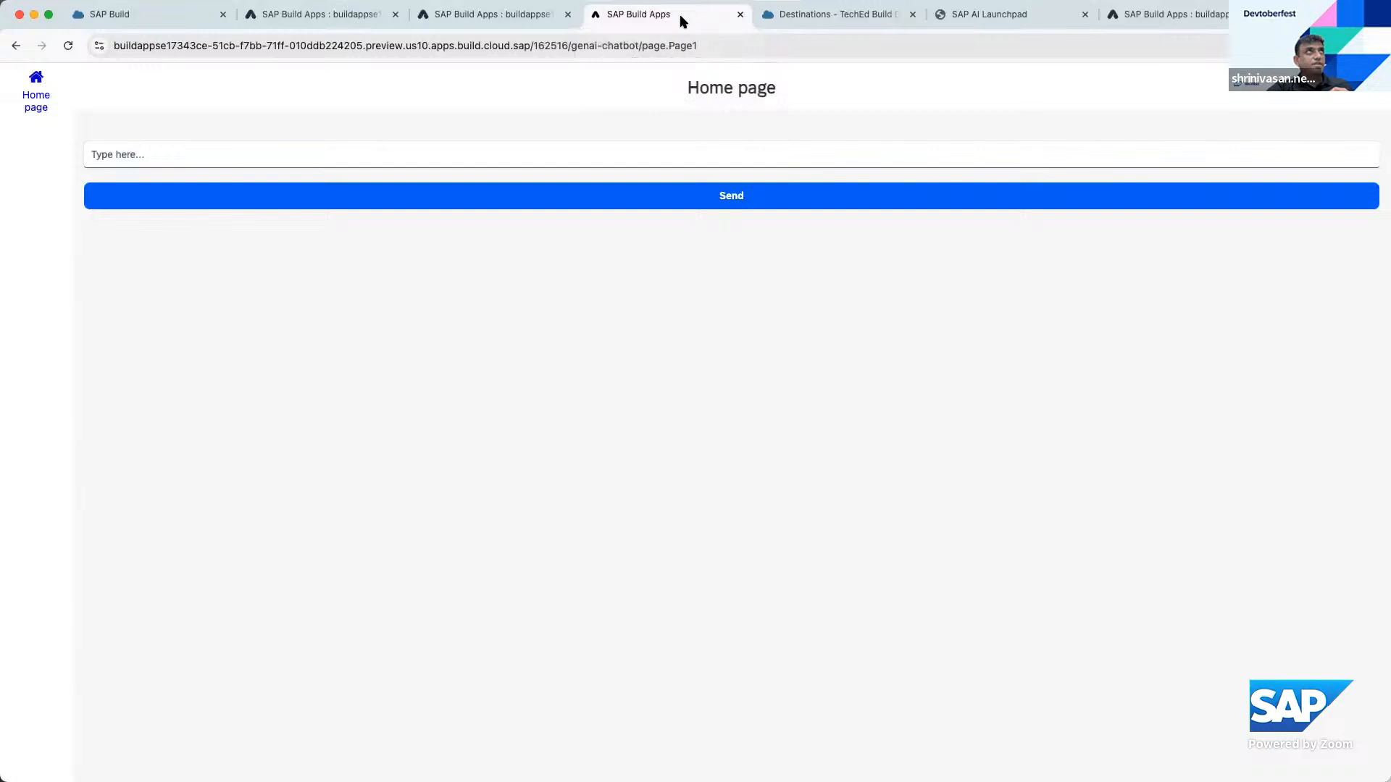
{"action": "left_click", "coordinate": [598, 152]}
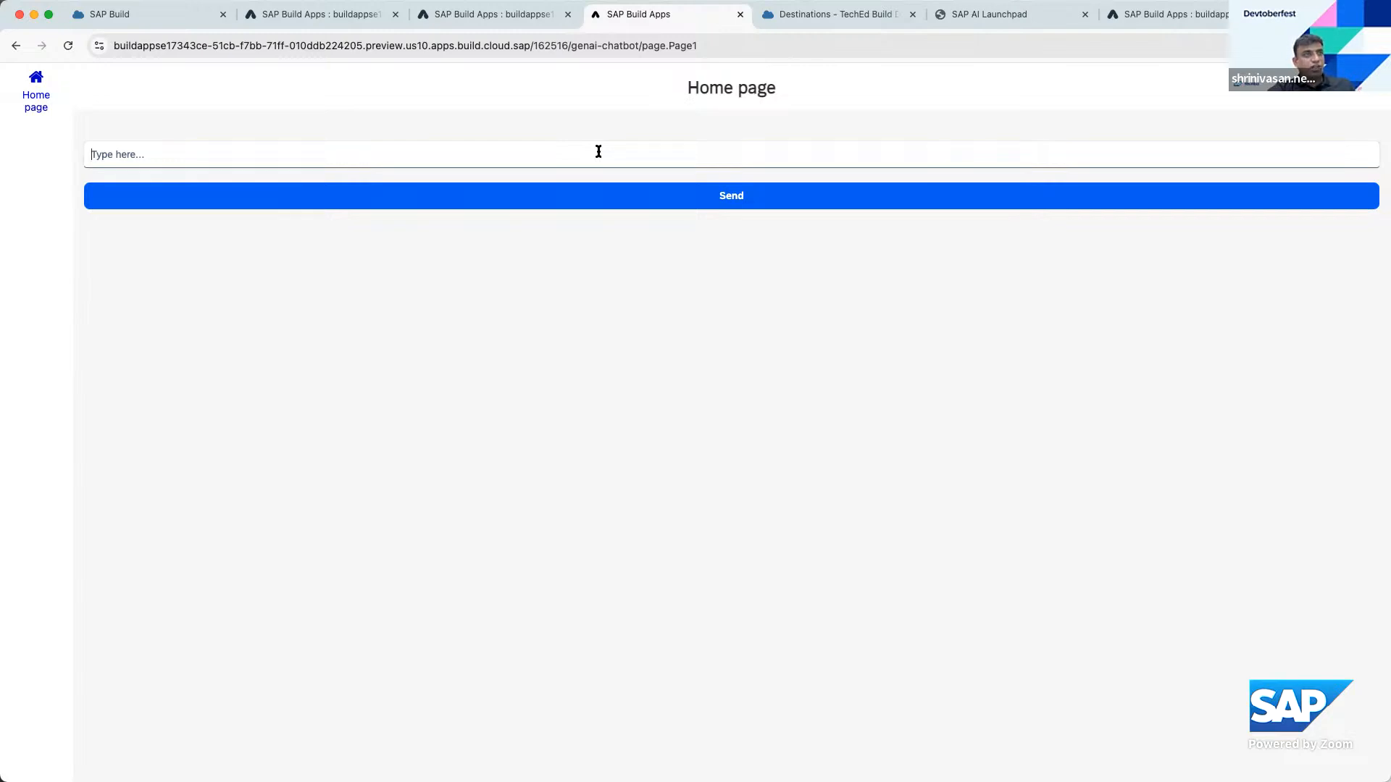
{"action": "left_click", "coordinate": [598, 152]}
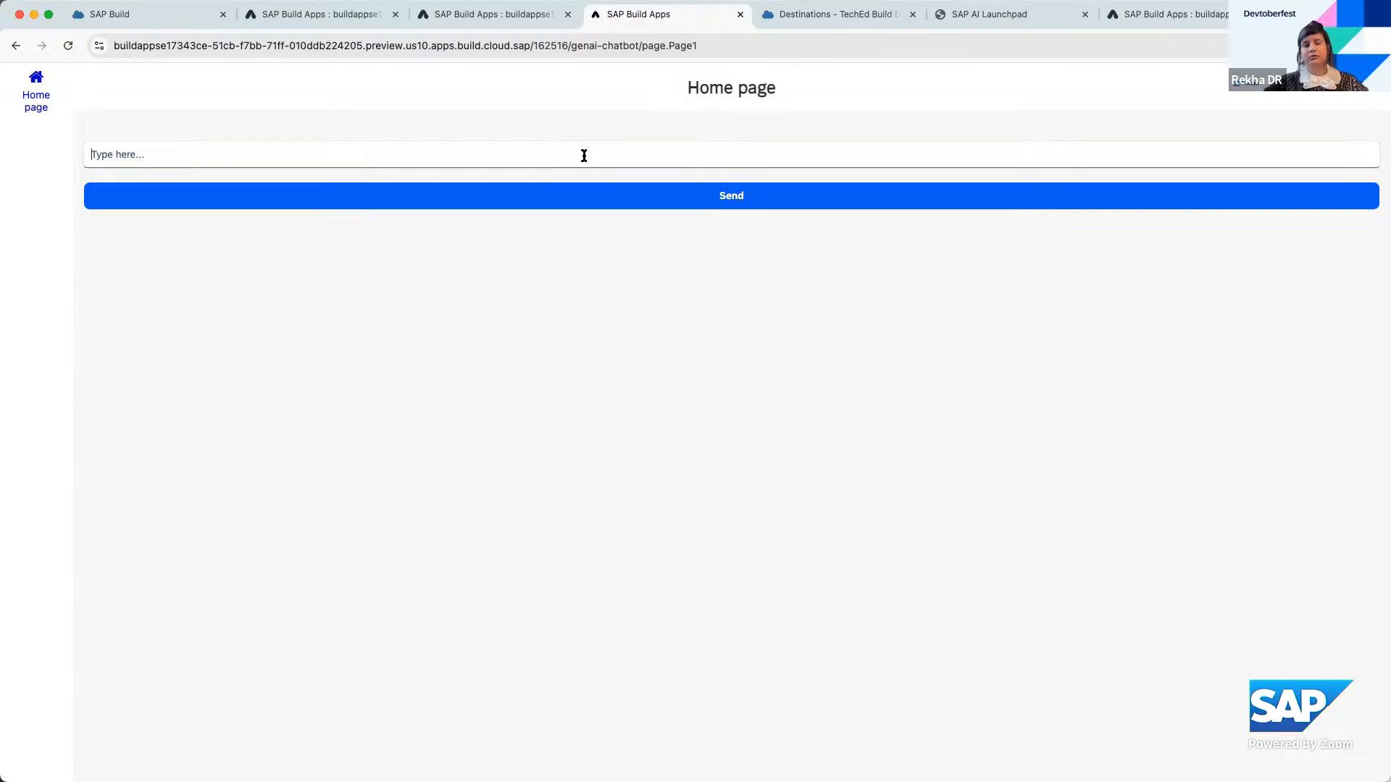
{"action": "type", "text": "write a s"}
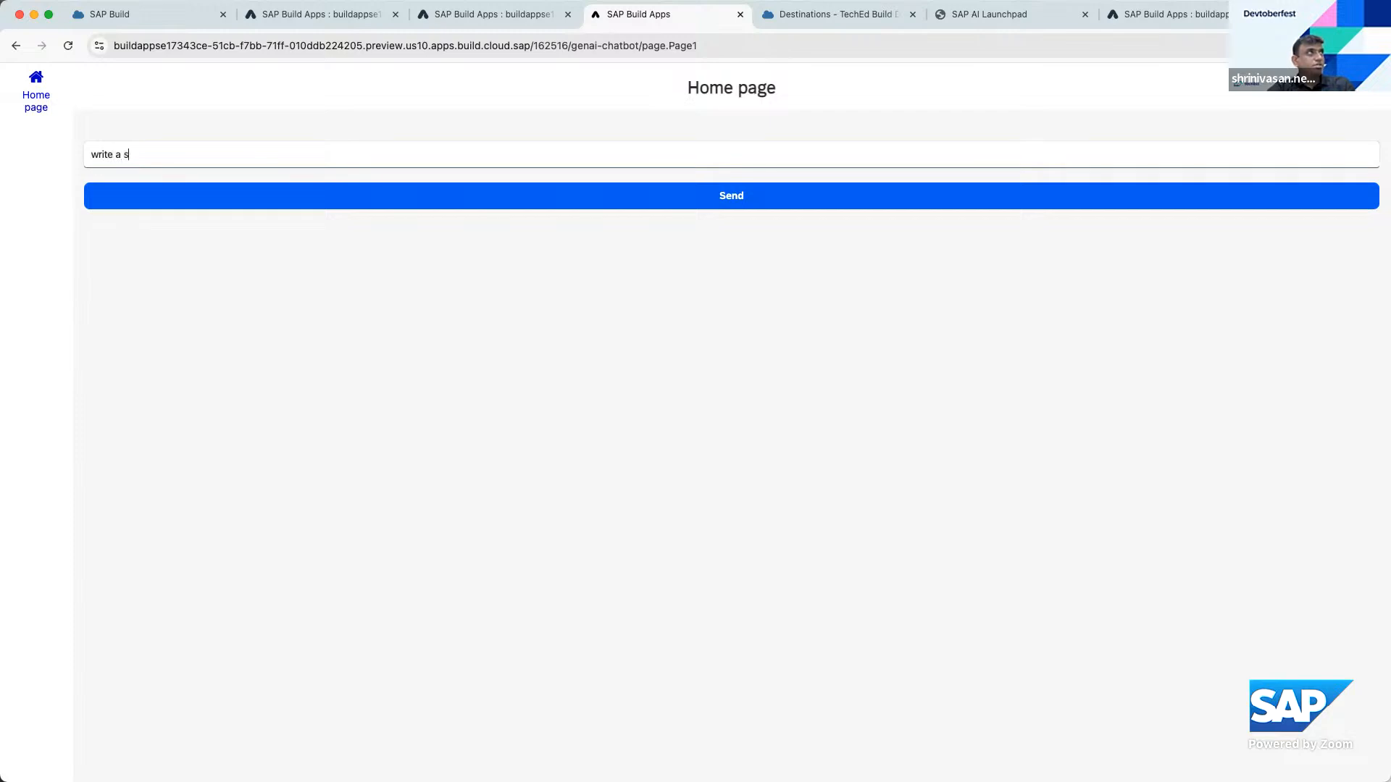
{"action": "type", "text": "ample javascript function"}
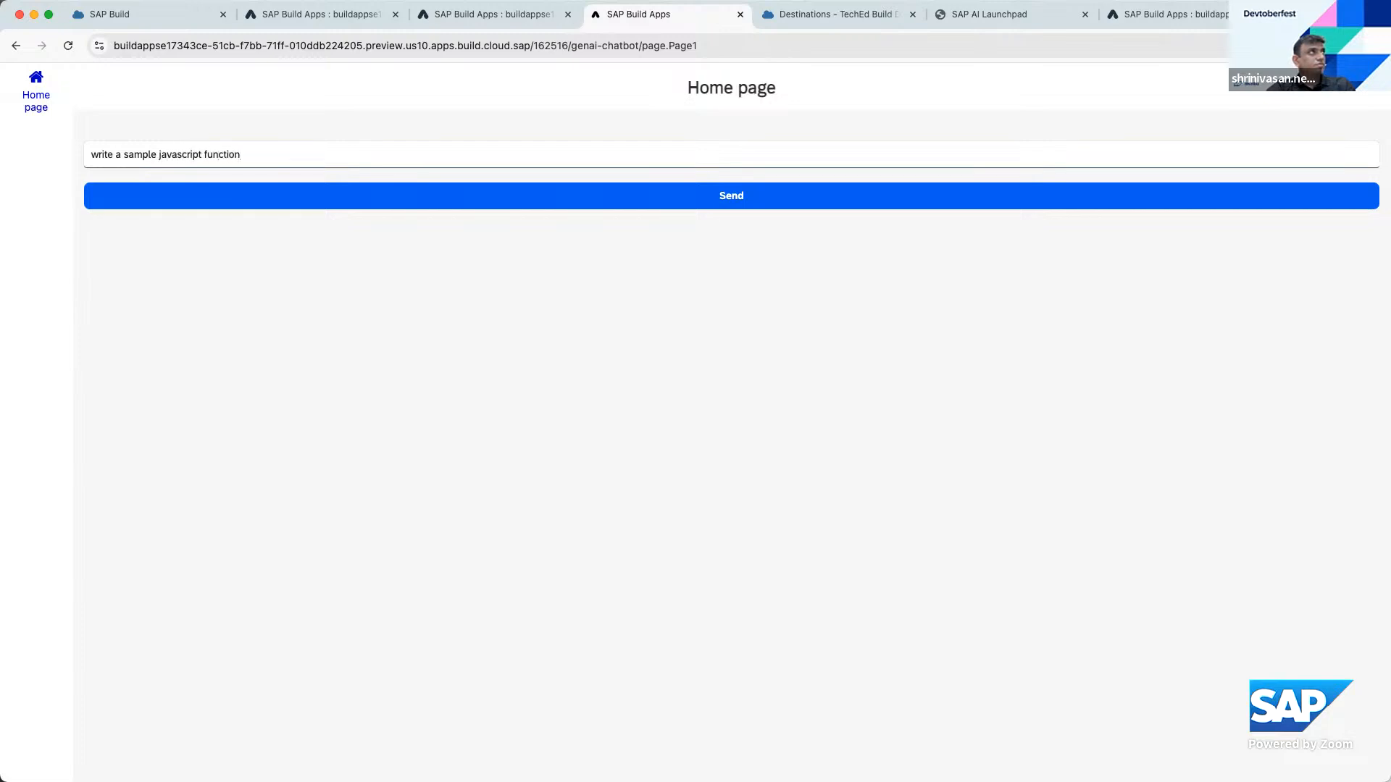
{"action": "left_click", "coordinate": [634, 202]}
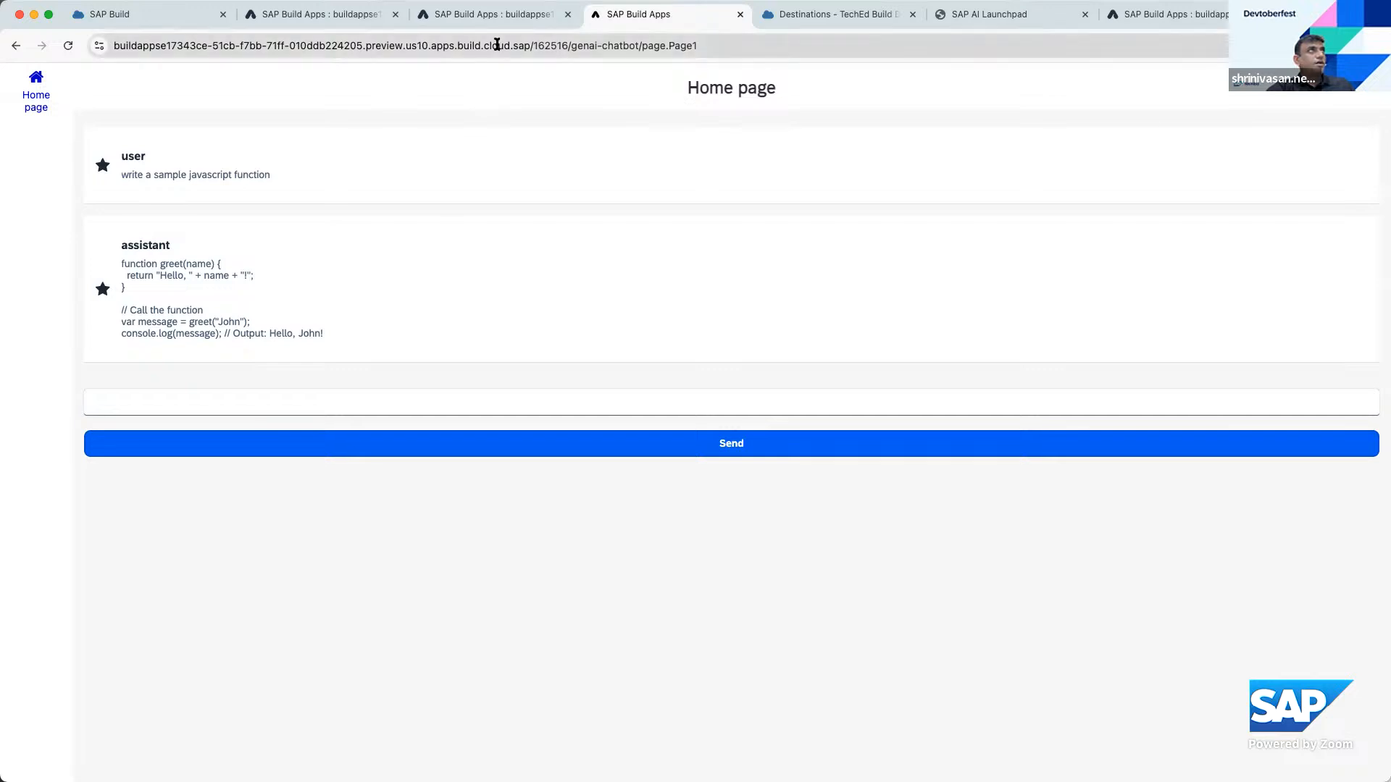
Return to the app's UI canvas, hide the logic canvas and select the Home page itself
{"action": "left_click", "coordinate": [507, 18]}
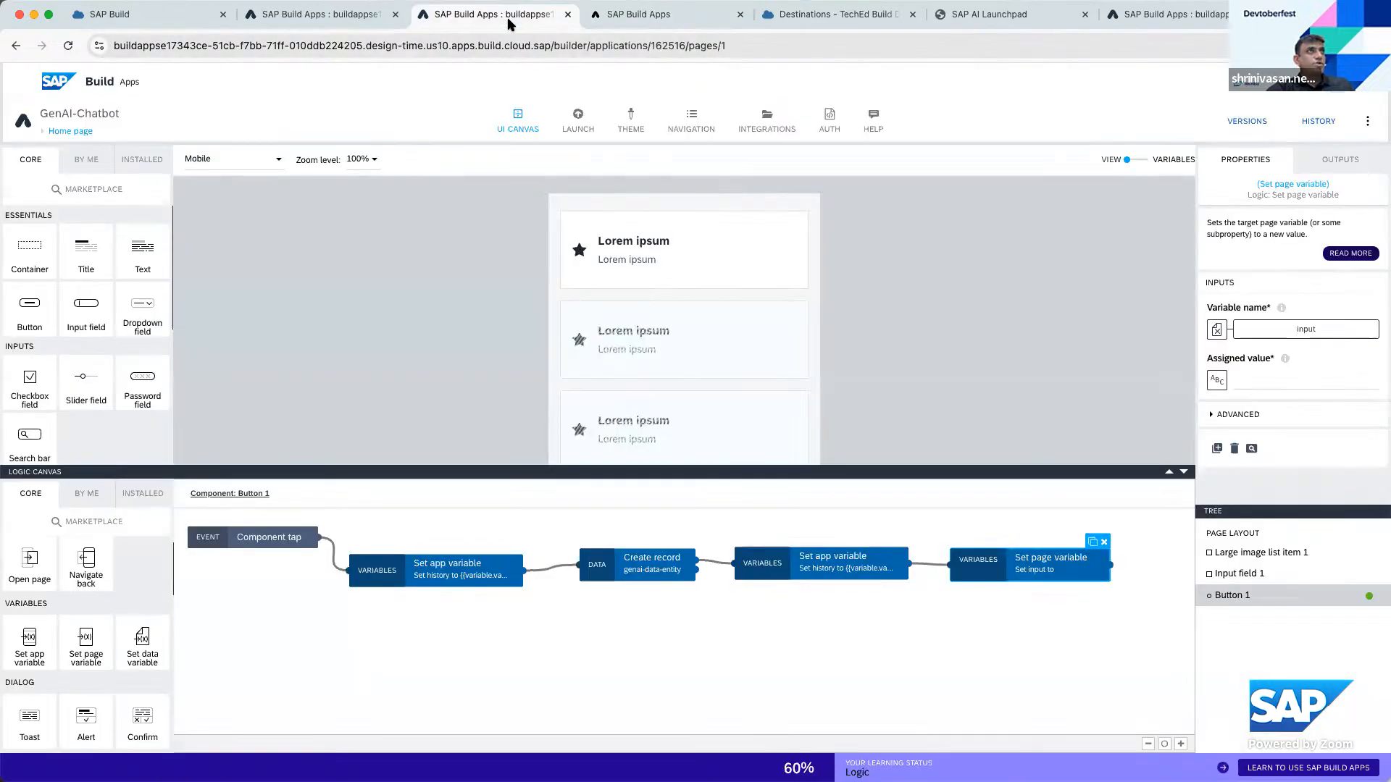
{"action": "left_click", "coordinate": [1183, 471]}
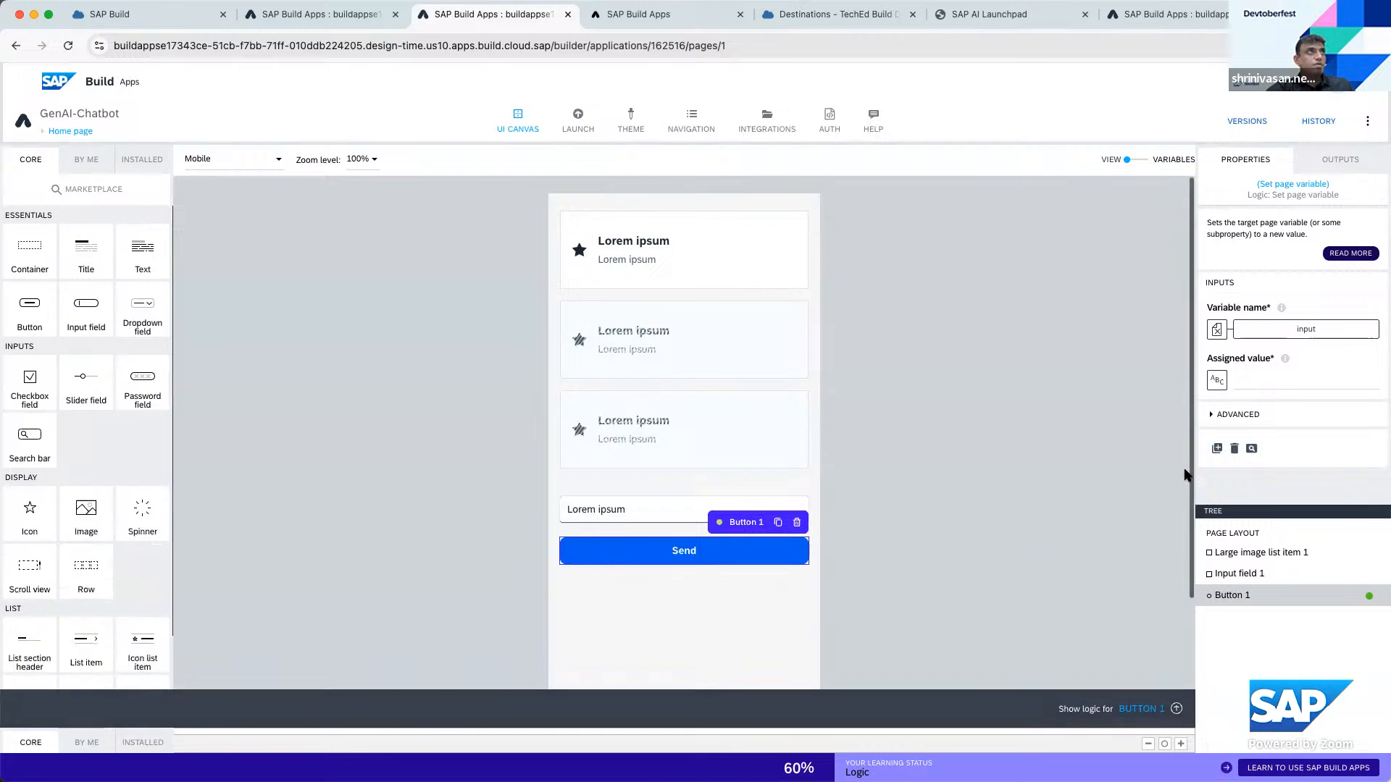
{"action": "left_click", "coordinate": [946, 473]}
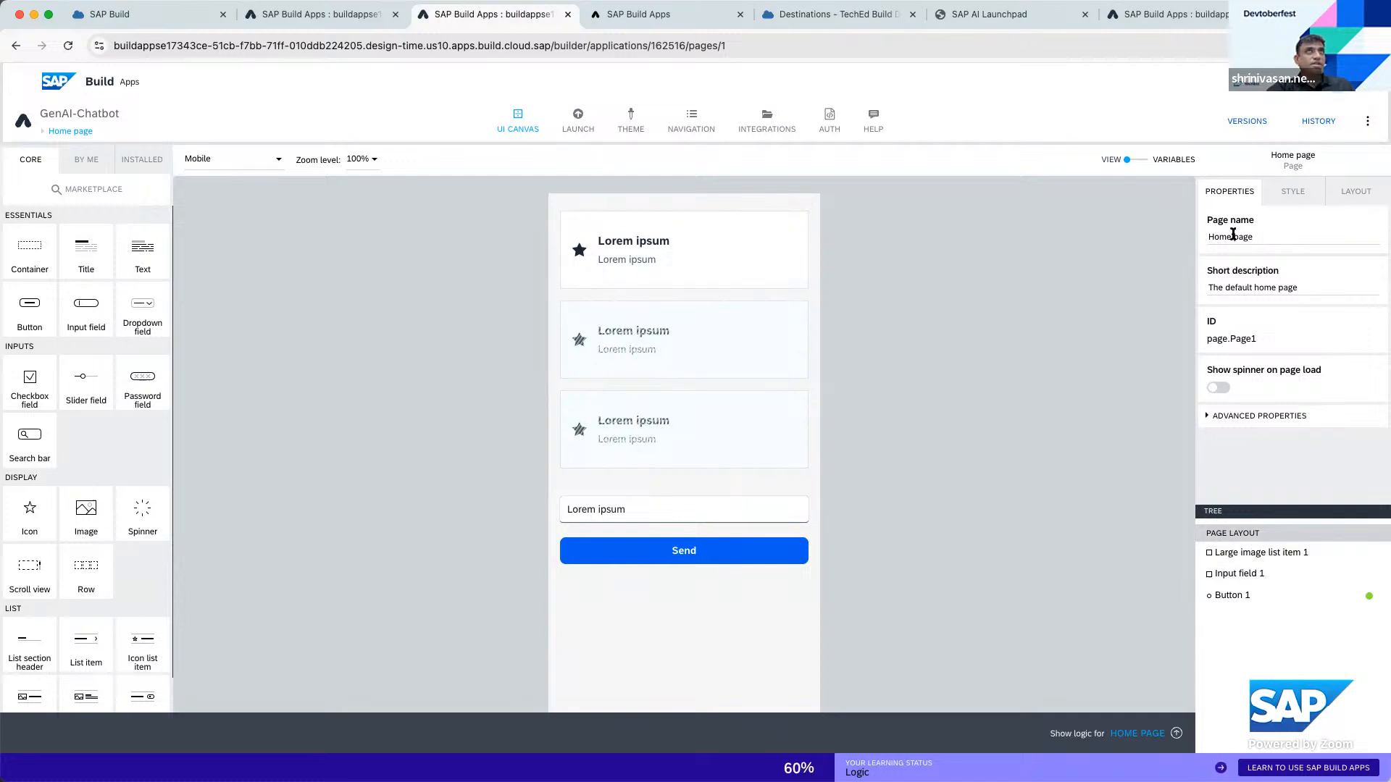
Create a new smart background palette named Charcoal Black with hex color #36454F as the Home page's background color
{"action": "left_click", "coordinate": [1277, 193]}
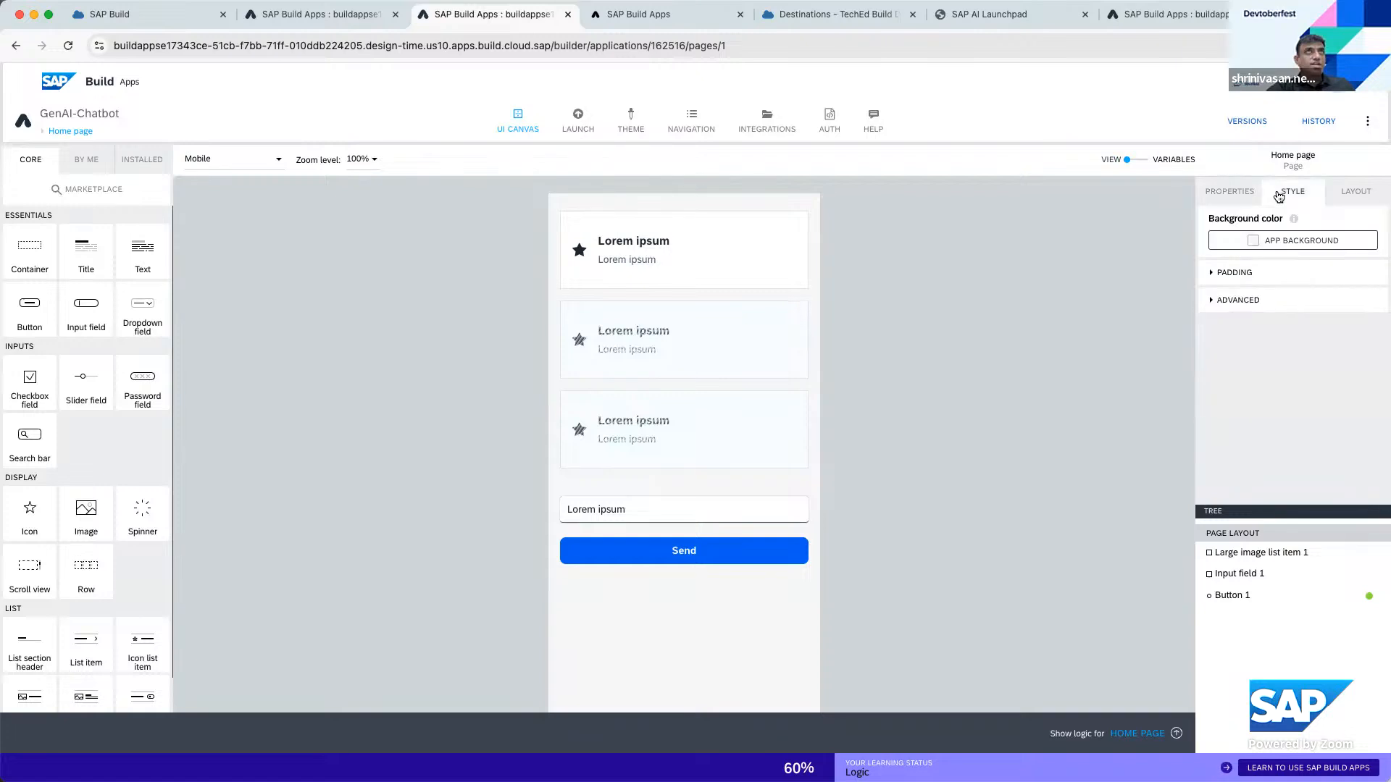
{"action": "left_click", "coordinate": [1269, 241]}
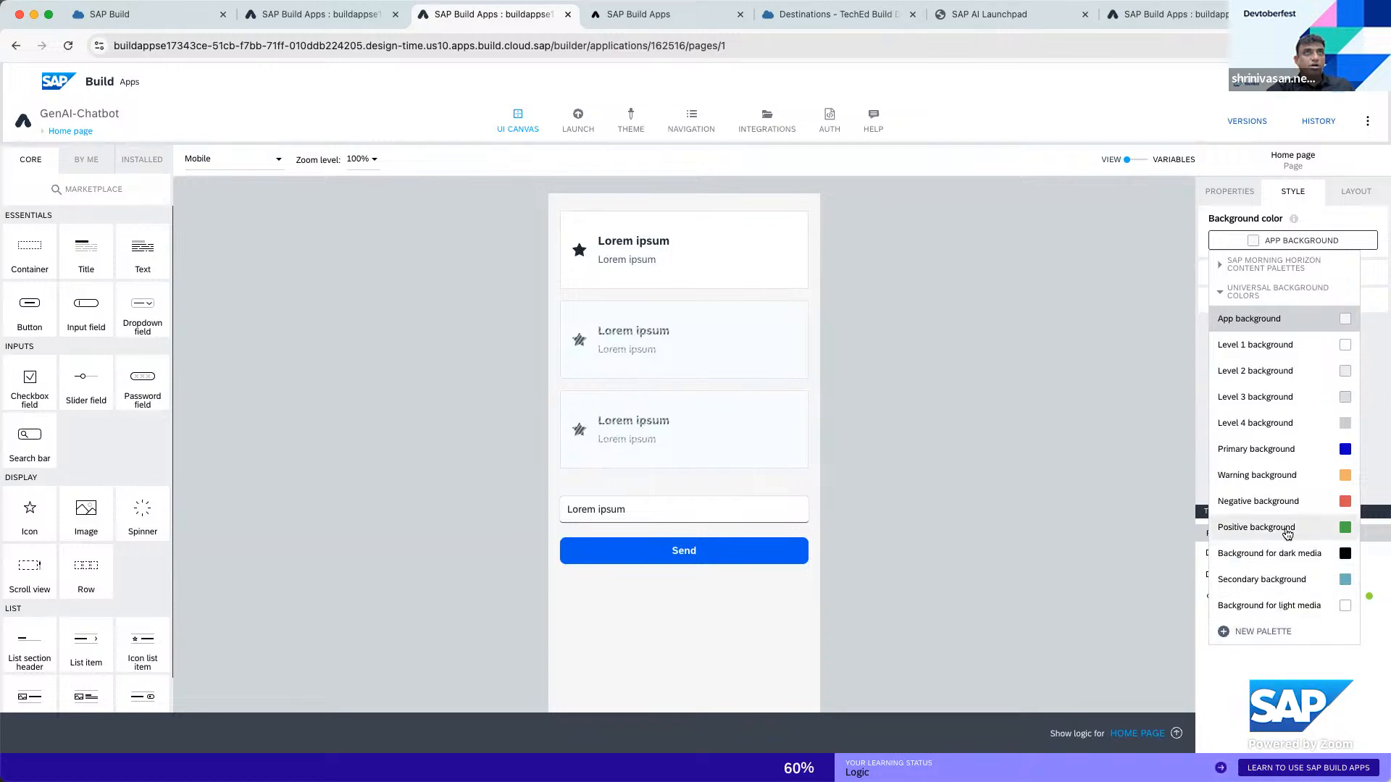
{"action": "left_click", "coordinate": [1262, 632]}
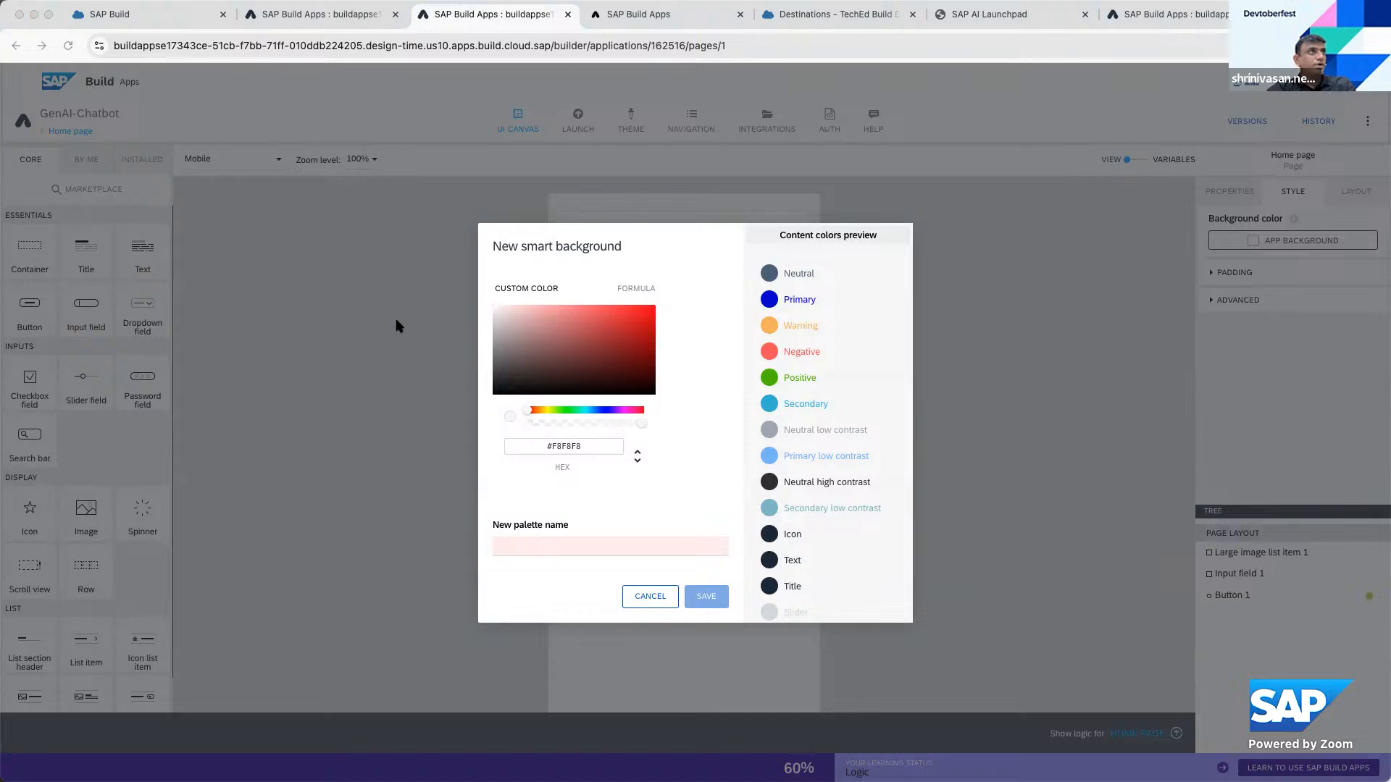
{"action": "left_click", "coordinate": [553, 447]}
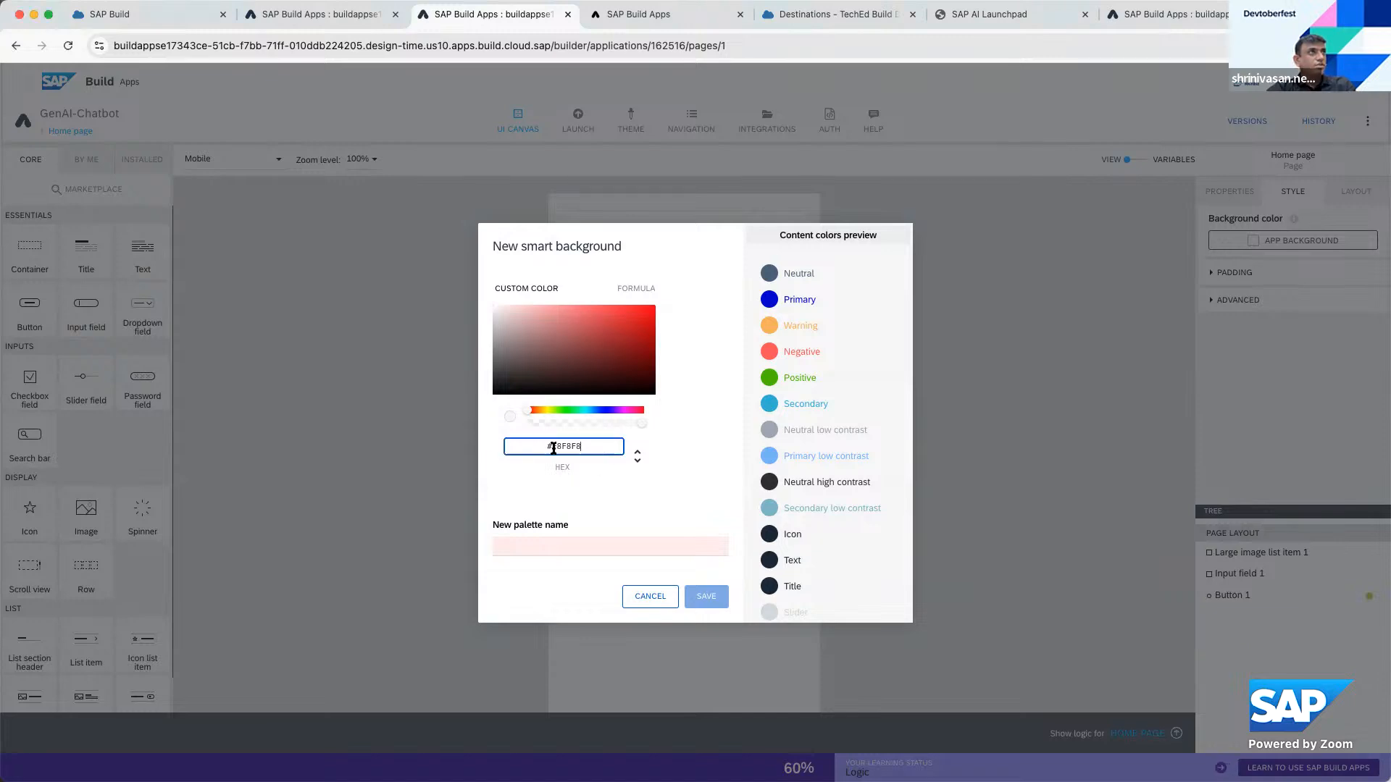
{"action": "key", "text": "ctrl+a"}
{"action": "type", "text": "#36454F"}
{"action": "key", "text": "Tab"}
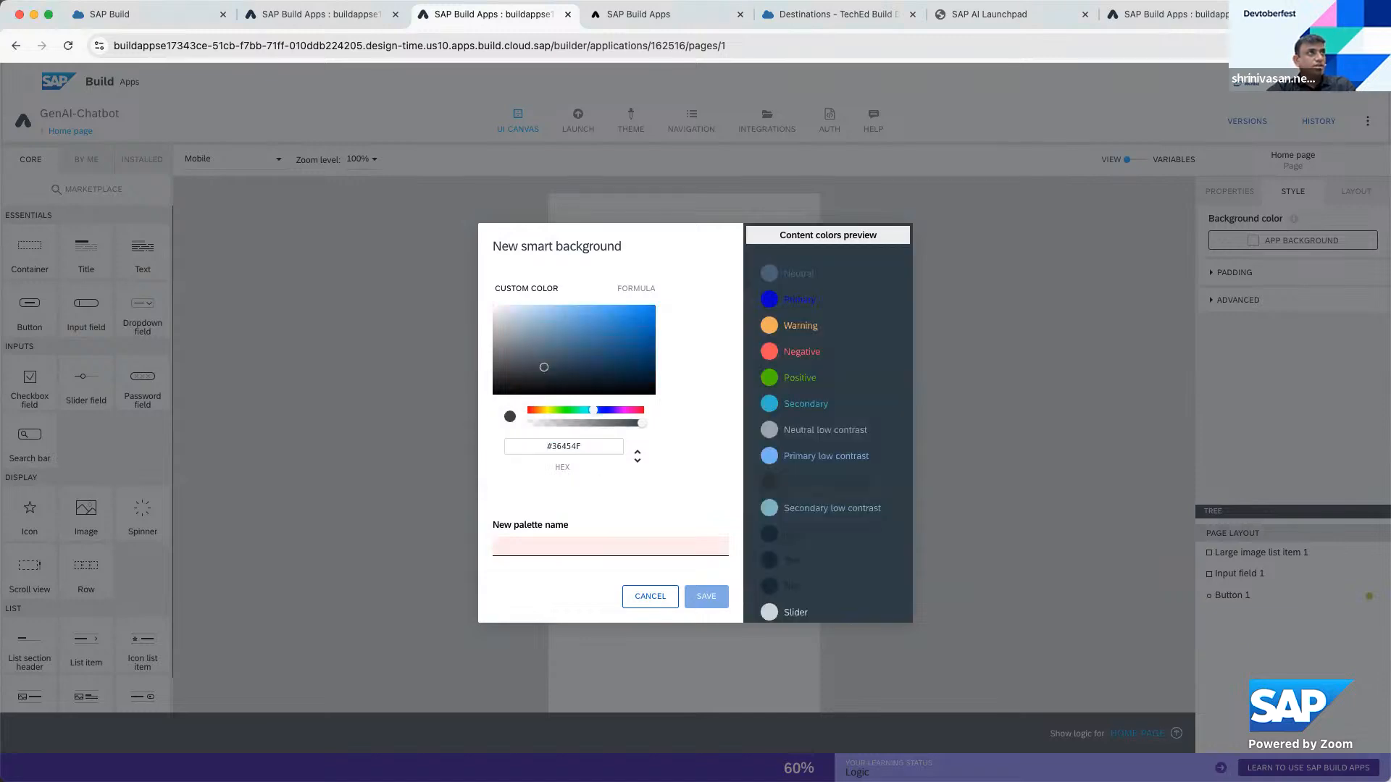
{"action": "type", "text": "Charc"}
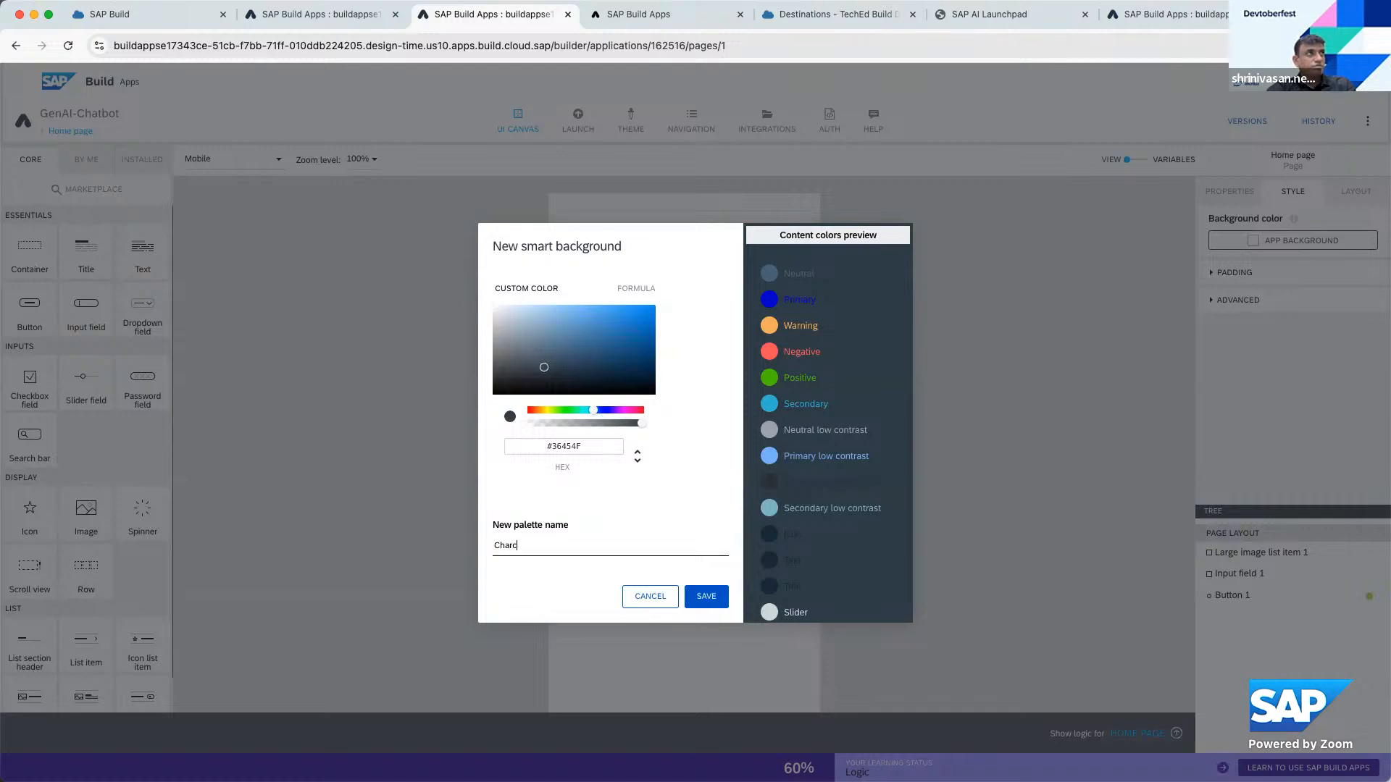
{"action": "type", "text": "oal Black"}
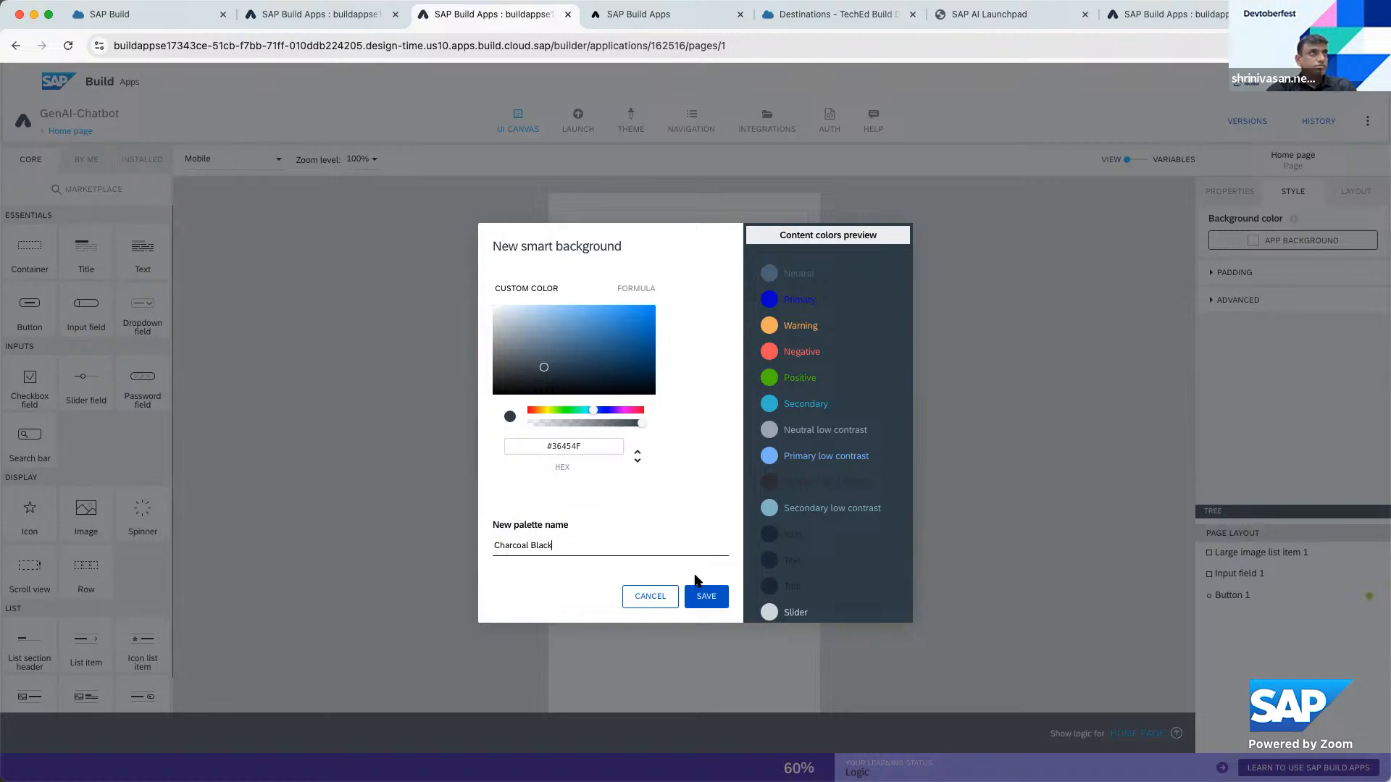
{"action": "left_click", "coordinate": [699, 597]}
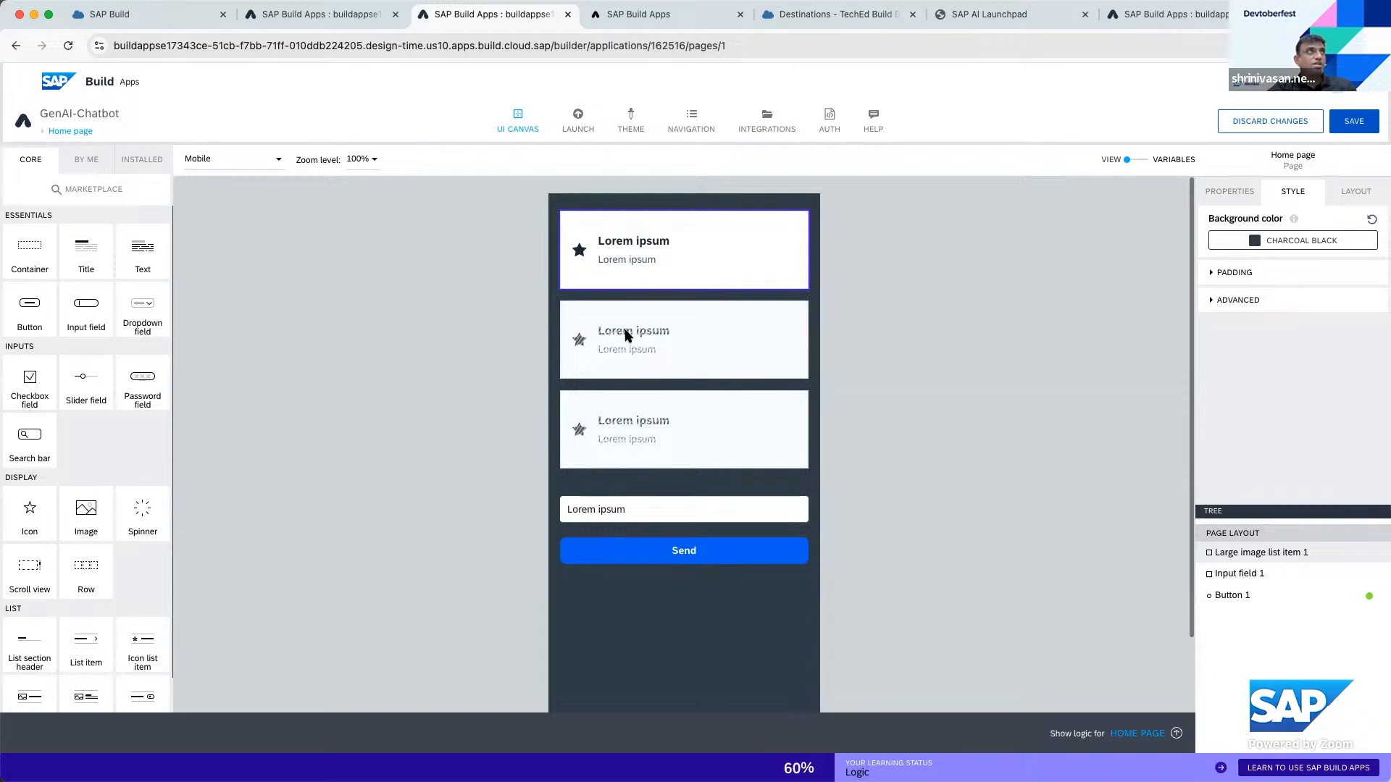
Select Large image list item 1 and open it in the component template editor
{"action": "left_click", "coordinate": [1240, 193]}
{"action": "left_click", "coordinate": [810, 292]}
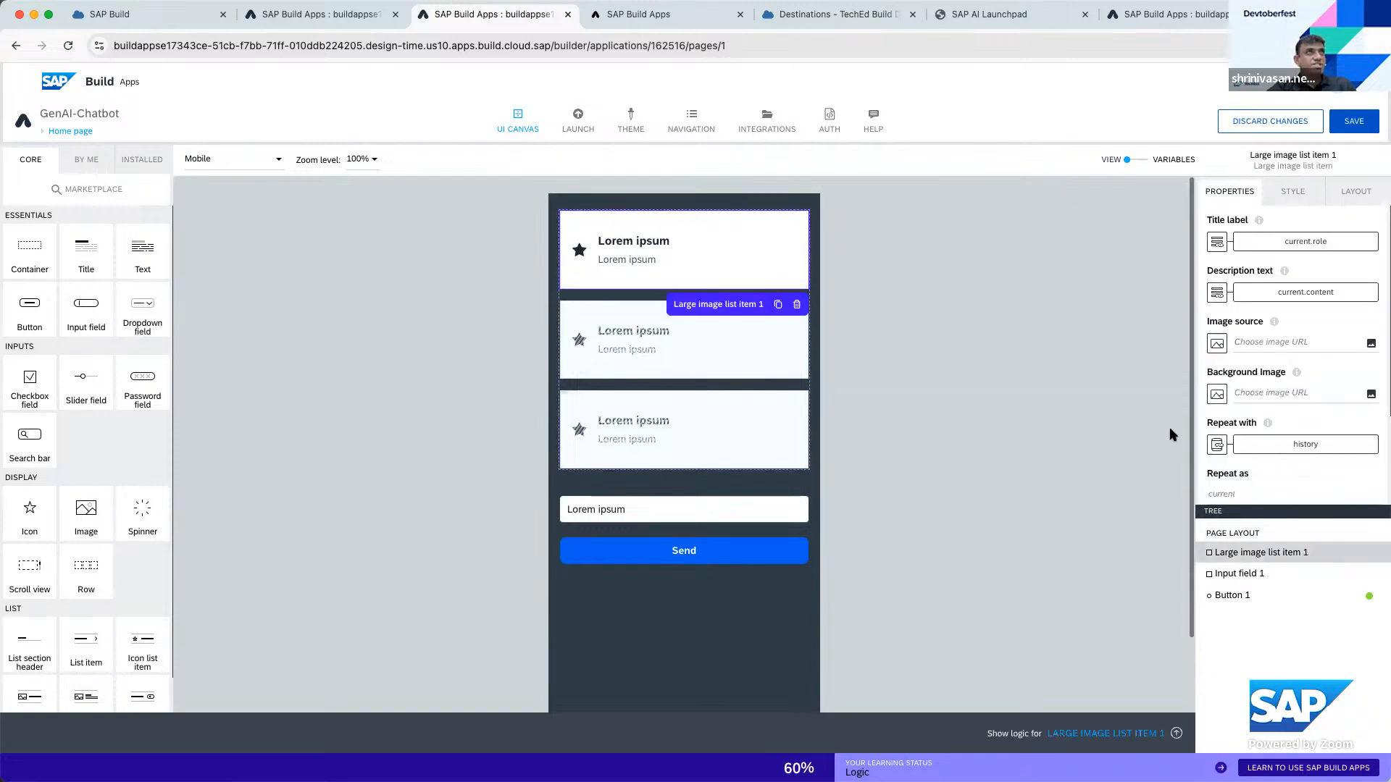
{"action": "scroll", "coordinate": [1294, 478], "scroll_direction": "down", "scroll_amount": 1}
{"action": "scroll", "coordinate": [1294, 478], "scroll_direction": "down", "scroll_amount": 1}
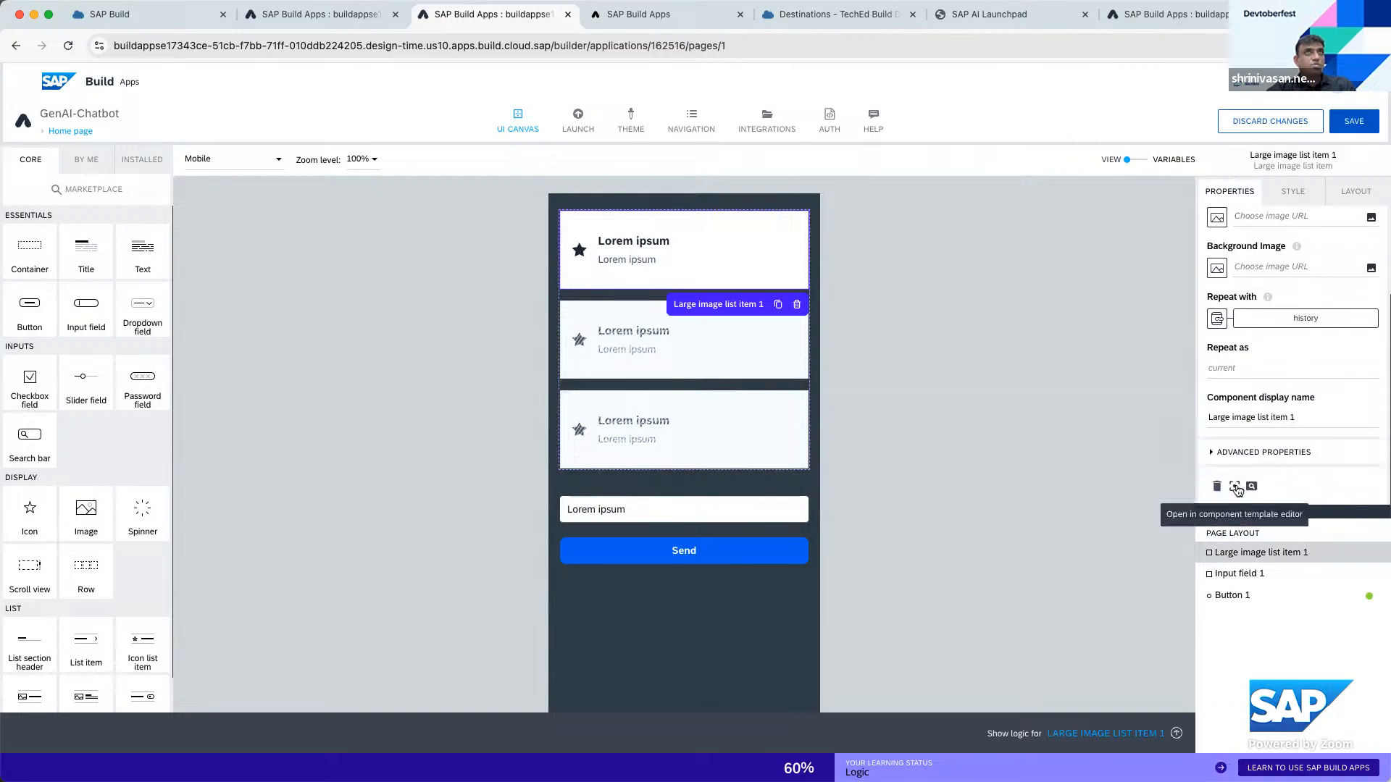
{"action": "left_click", "coordinate": [1233, 487]}
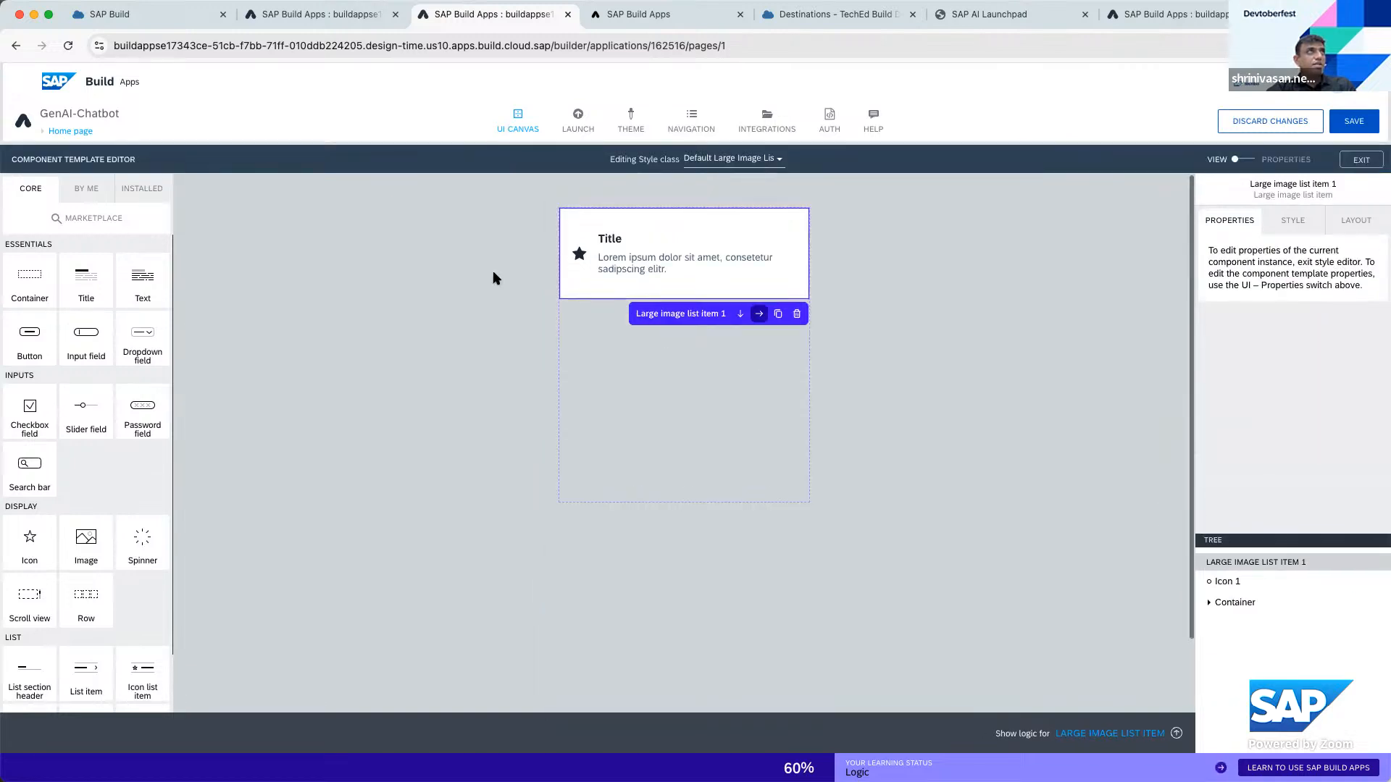
Give the template's star icon the icon formula IF(repeated.current.role == "user", "user", "android"), keeping the Font Awesome set
{"action": "left_click", "coordinate": [579, 253]}
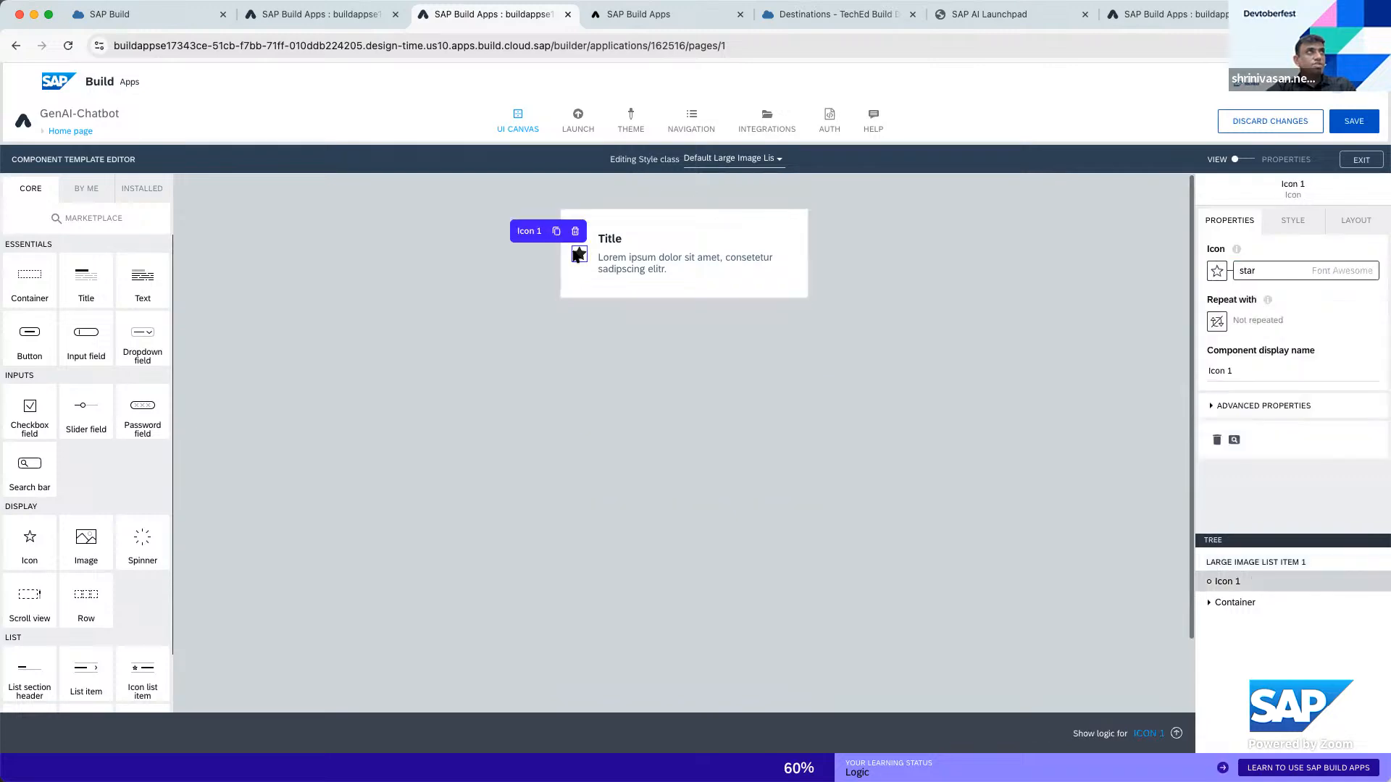
{"action": "left_click", "coordinate": [1217, 271]}
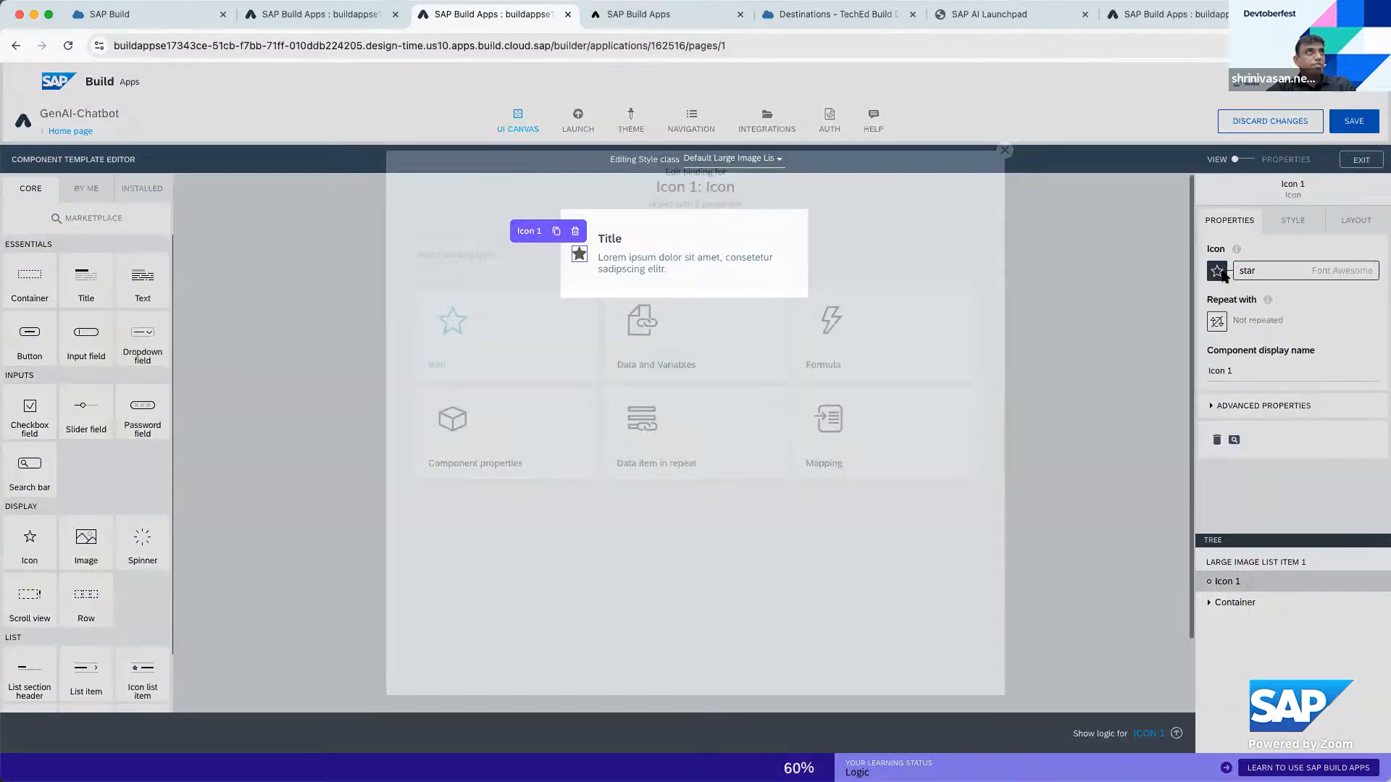
{"action": "left_click", "coordinate": [527, 350]}
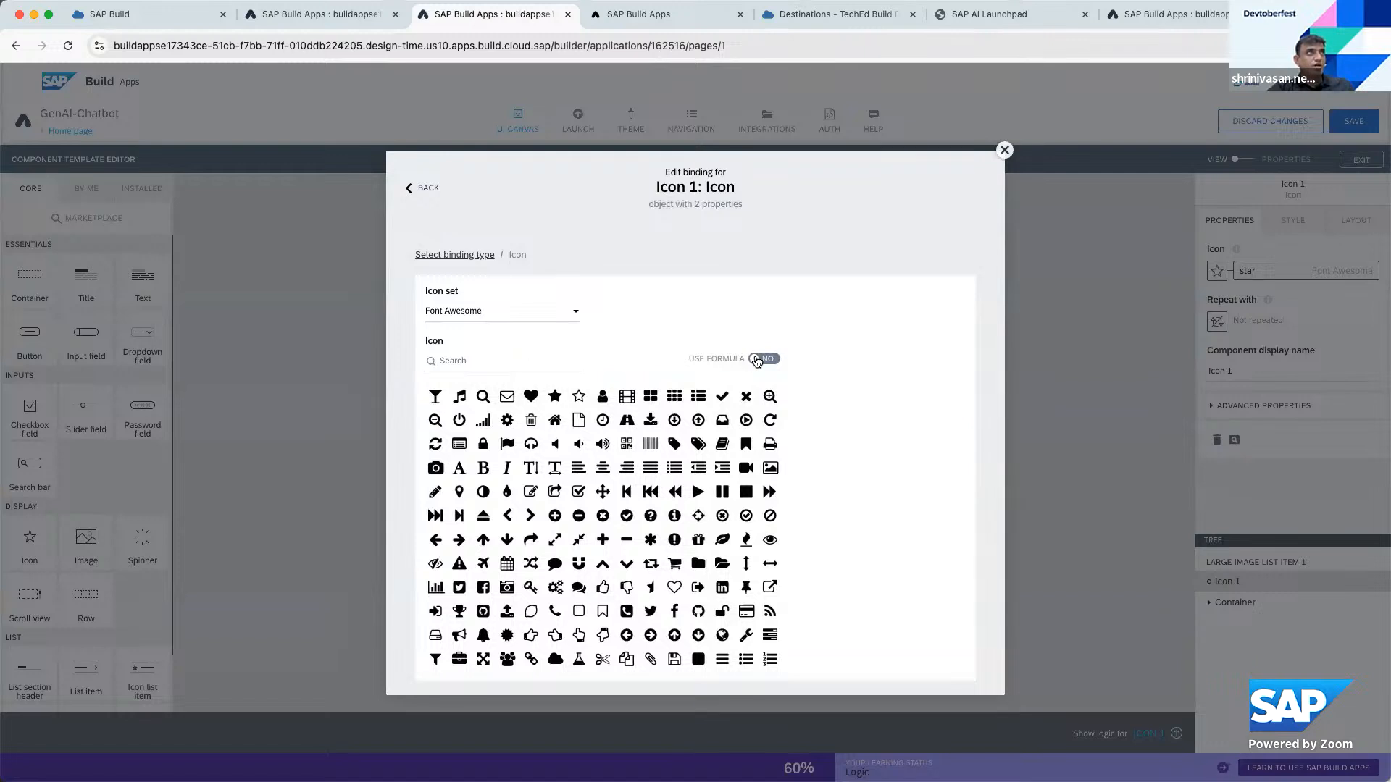
{"action": "left_click", "coordinate": [772, 360]}
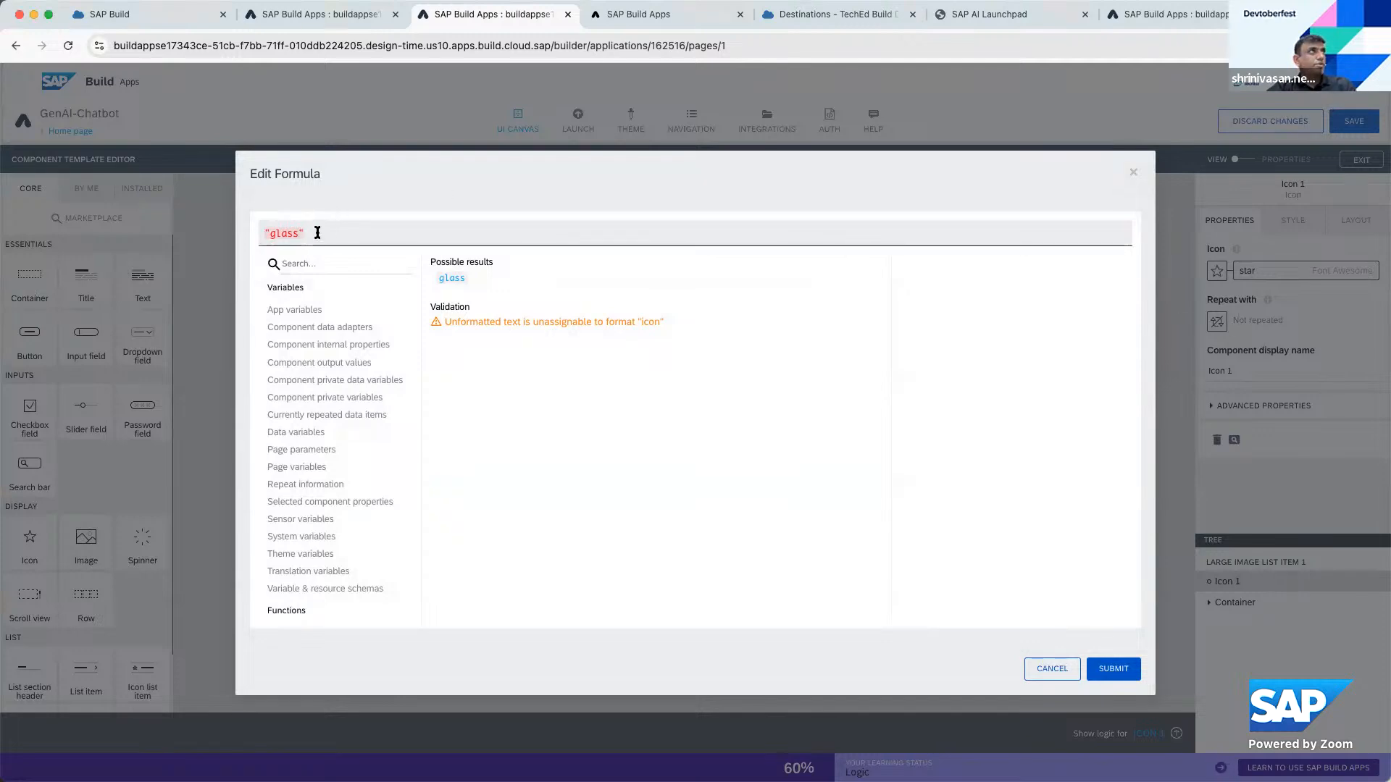
{"action": "left_click_drag", "start_coordinate": [315, 232], "coordinate": [233, 237]}
{"action": "type", "text": "IF(repeated.current.role == \"user\", \"user\", \"android\")"}
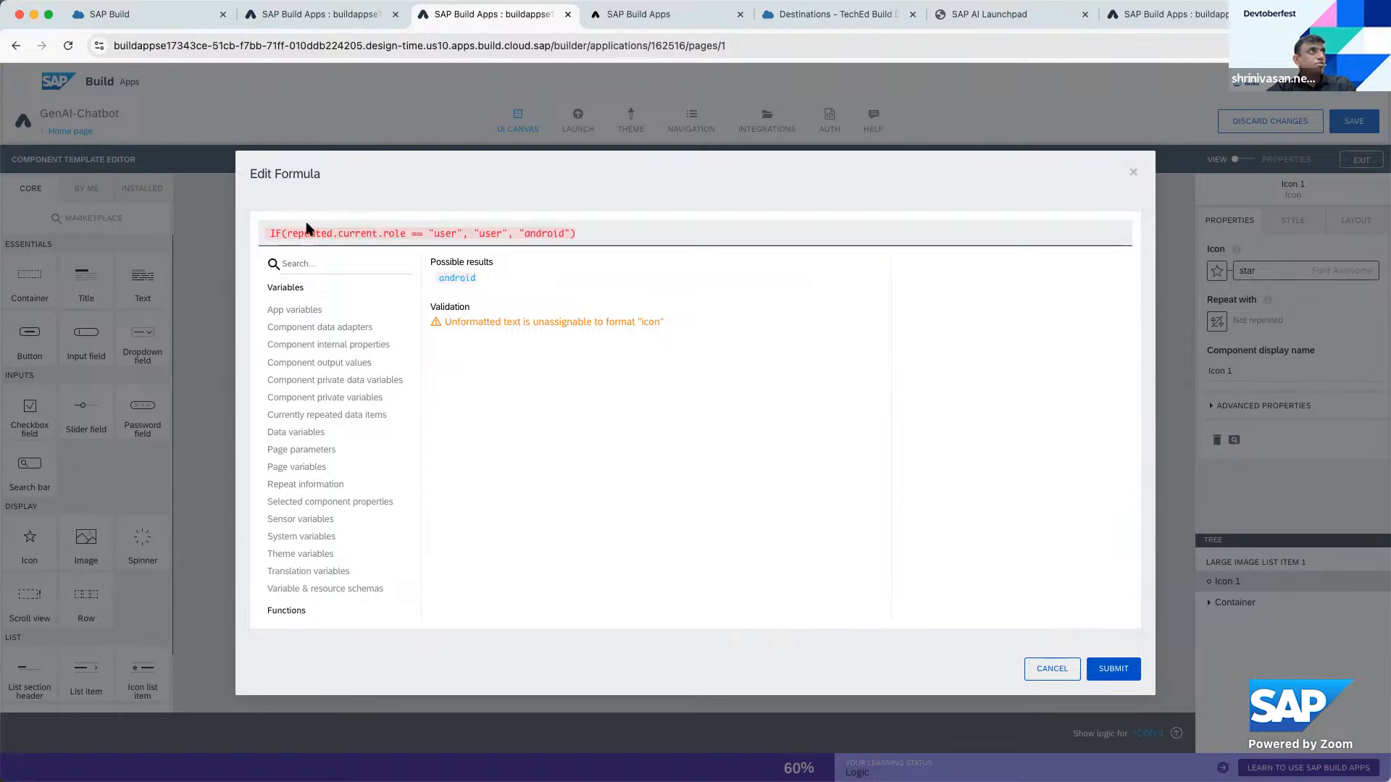
{"action": "left_click", "coordinate": [269, 232]}
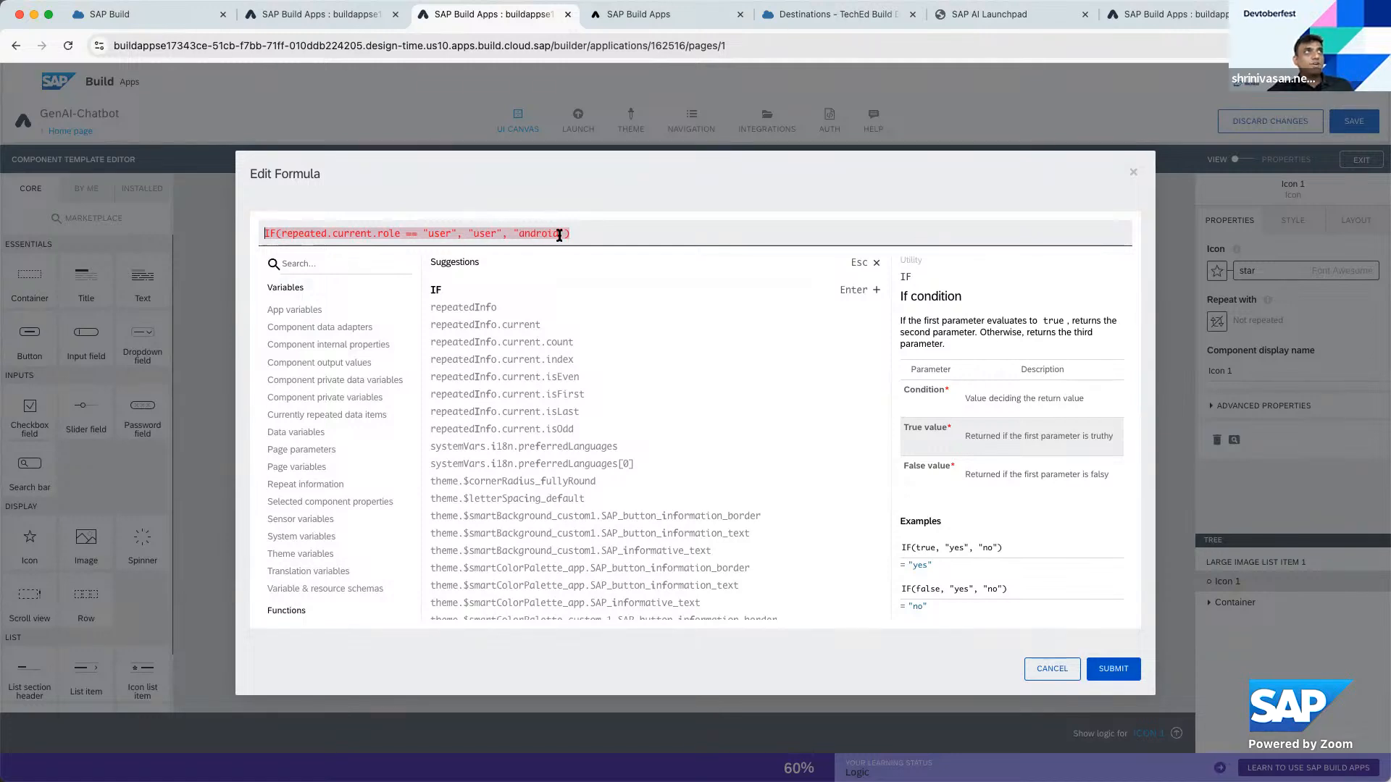
{"action": "left_click", "coordinate": [1106, 670]}
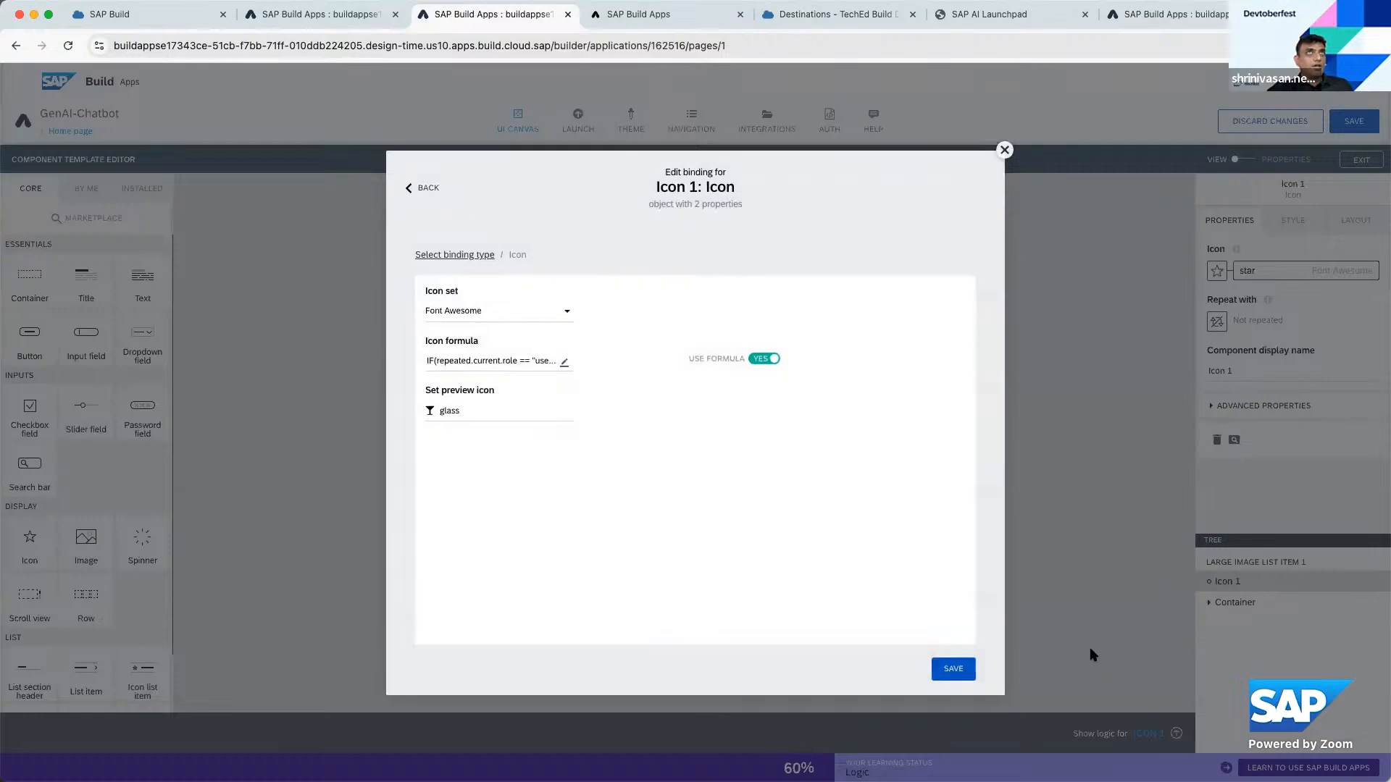
Set the icon's preview to check, save the icon binding, and exit the component template editor
{"action": "left_click", "coordinate": [431, 412]}
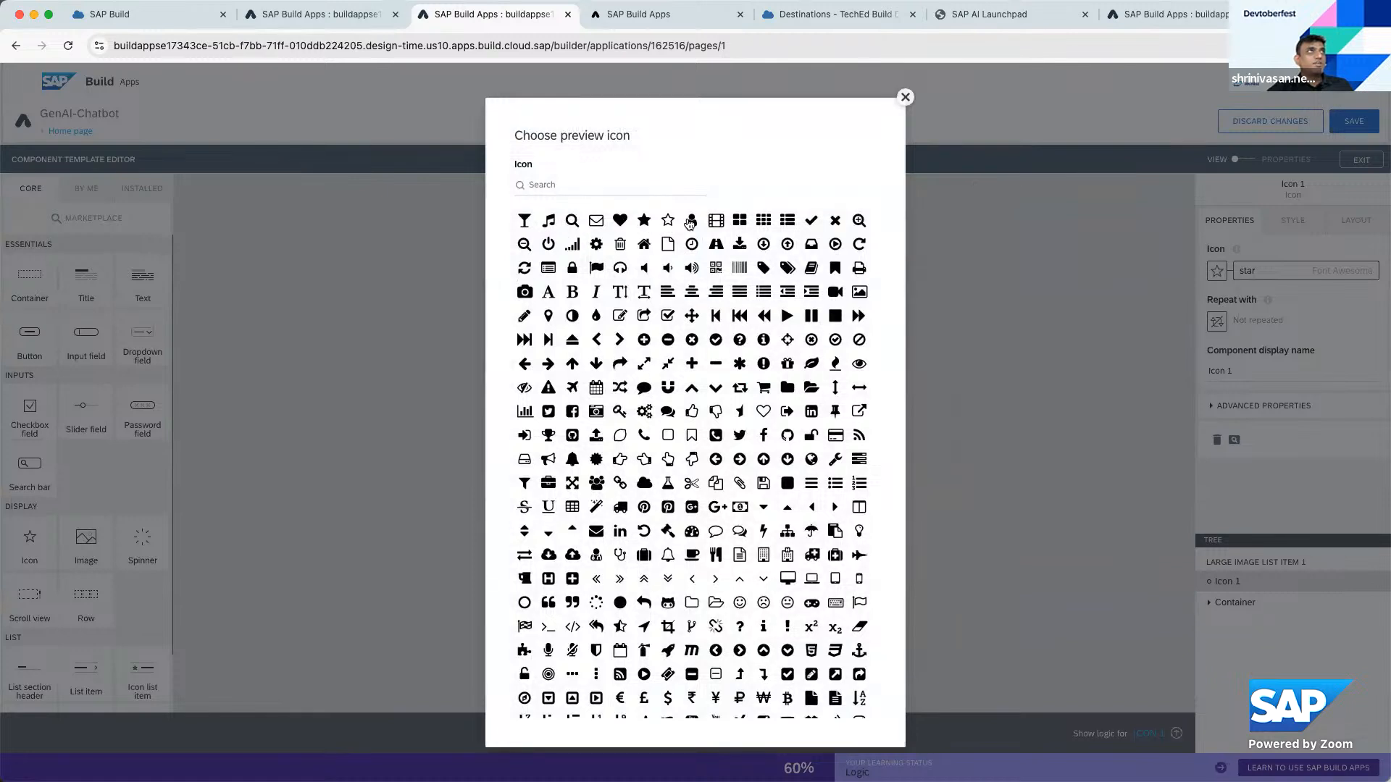
{"action": "left_click", "coordinate": [811, 221]}
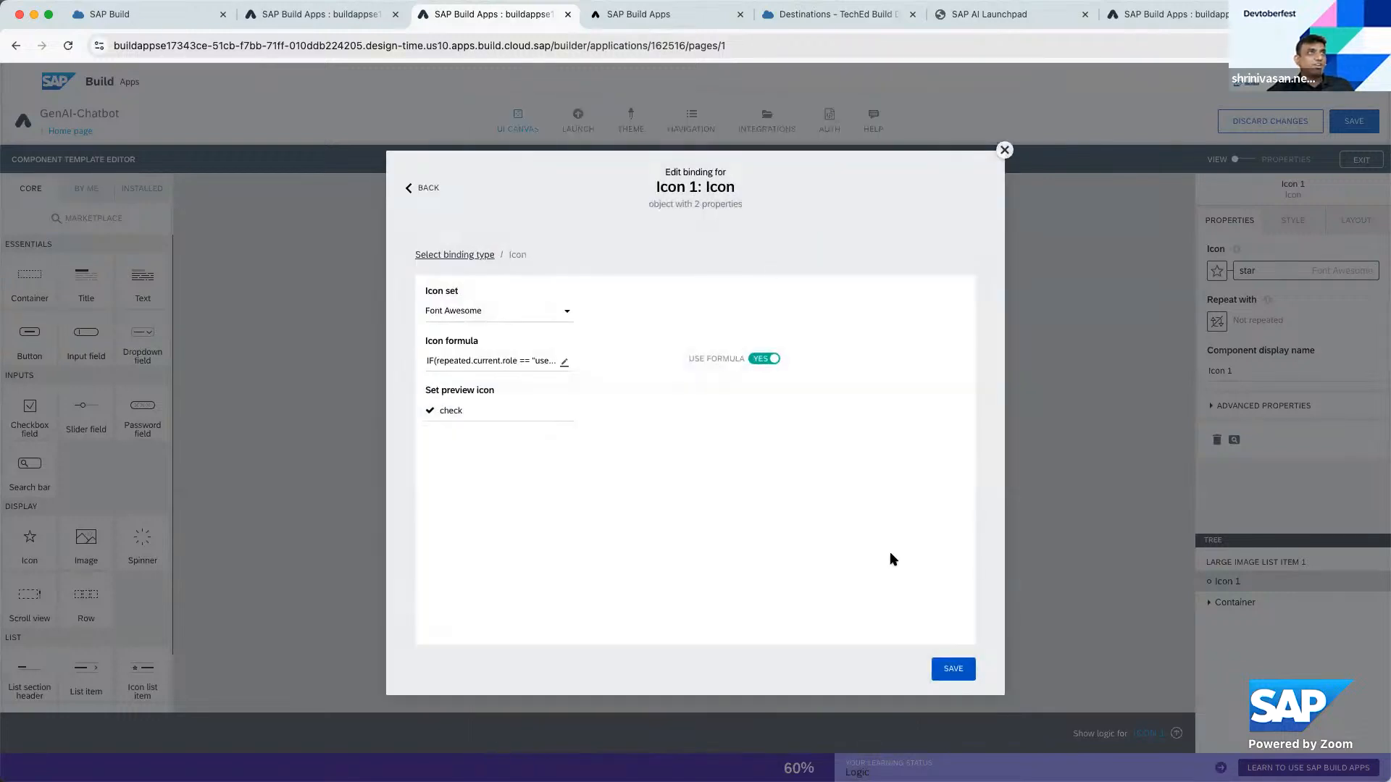
{"action": "left_click", "coordinate": [952, 670]}
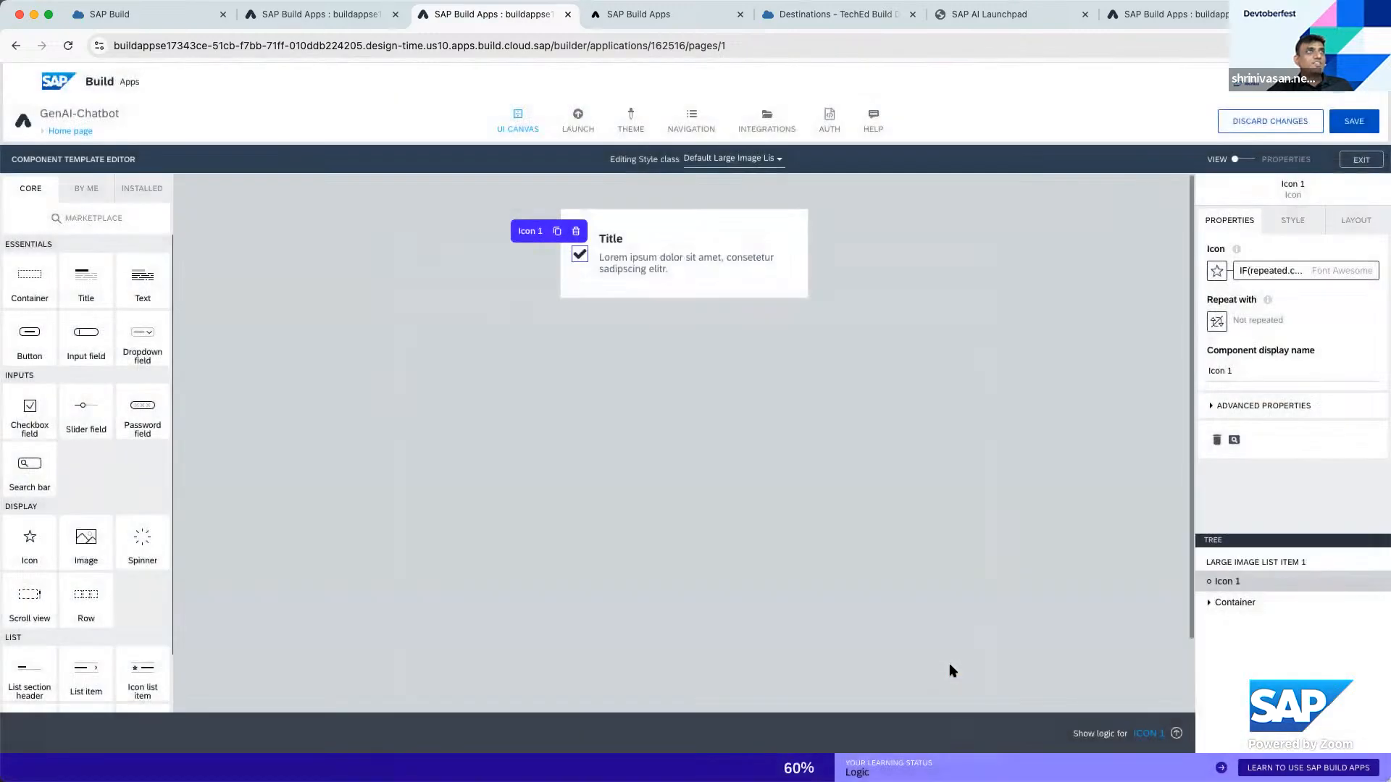
{"action": "left_click", "coordinate": [1361, 160]}
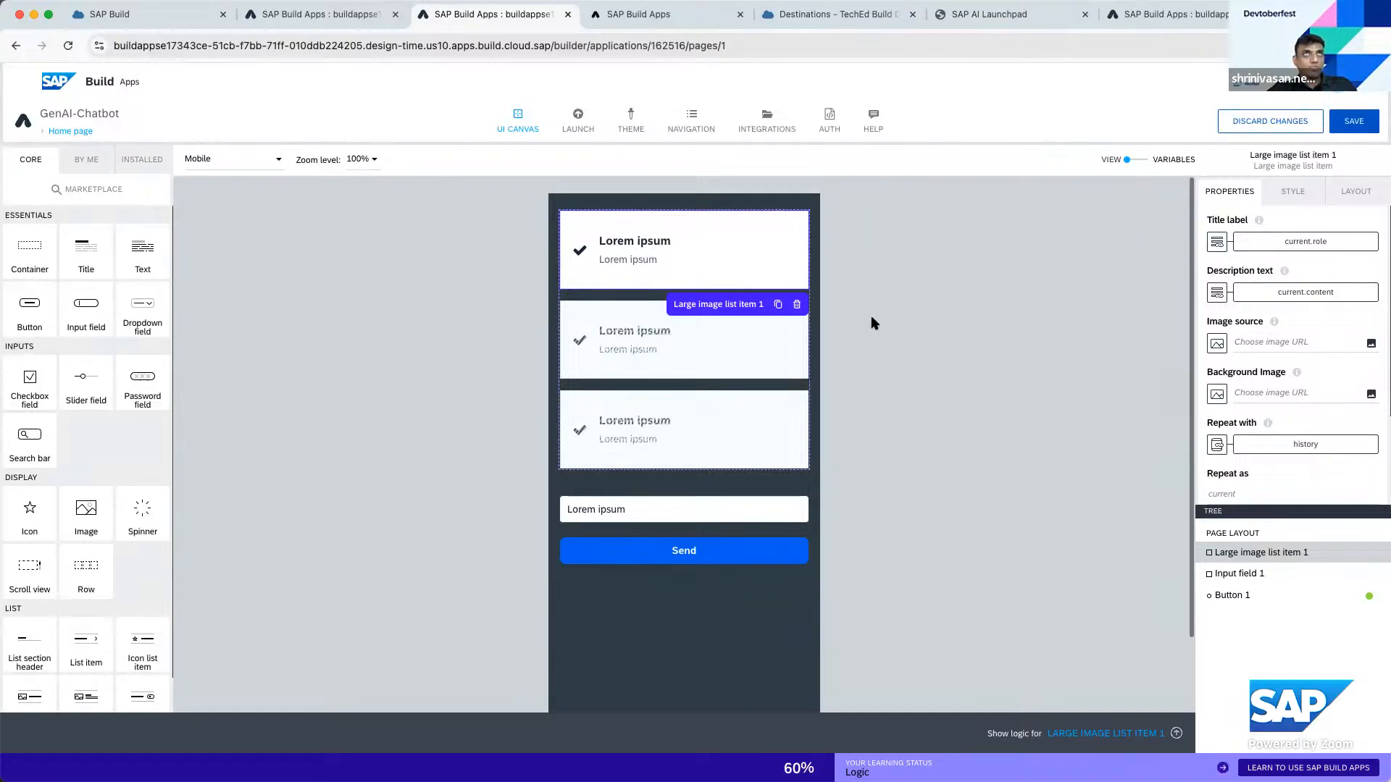
Open Large image list item 1's Default Large Image List Item style for editing and start a new smart background palette for its background color
{"action": "left_click", "coordinate": [1293, 194]}
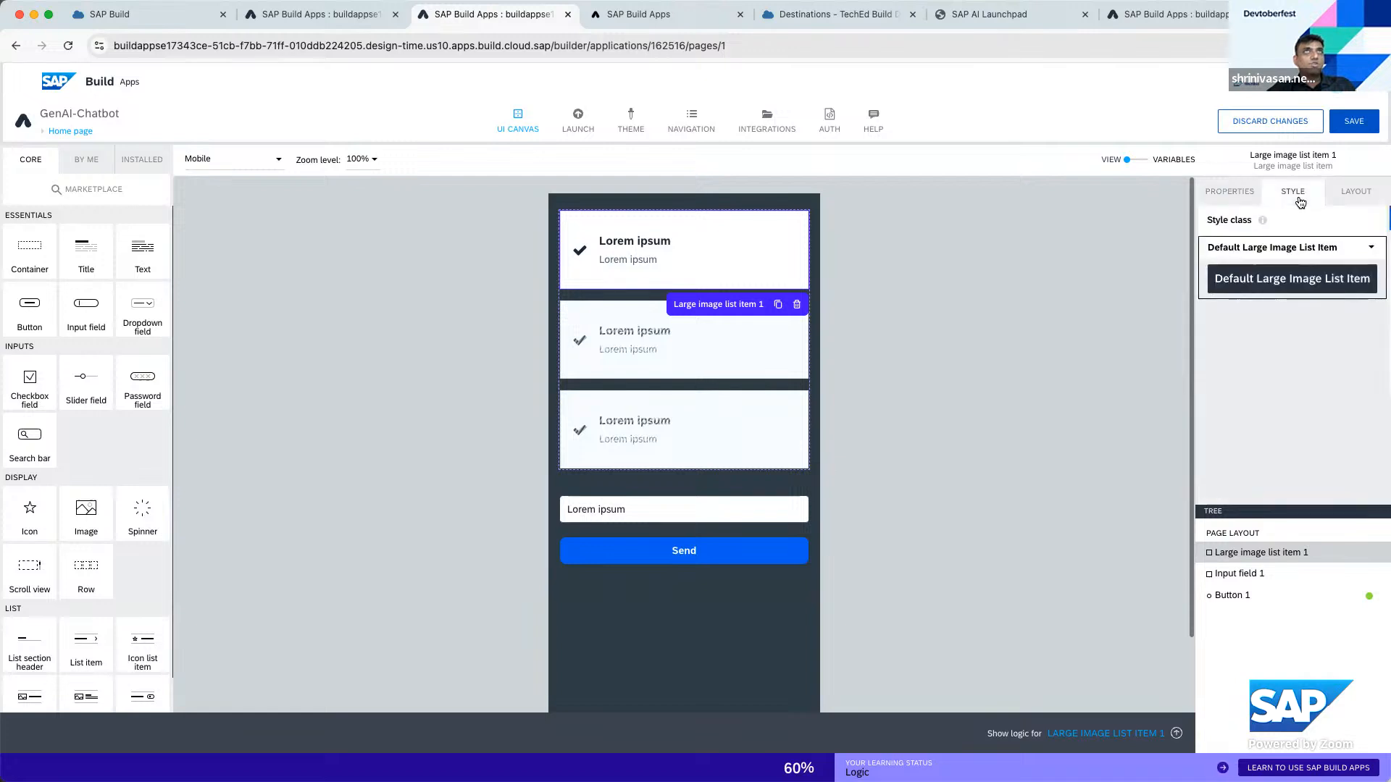
{"action": "left_click", "coordinate": [1375, 250]}
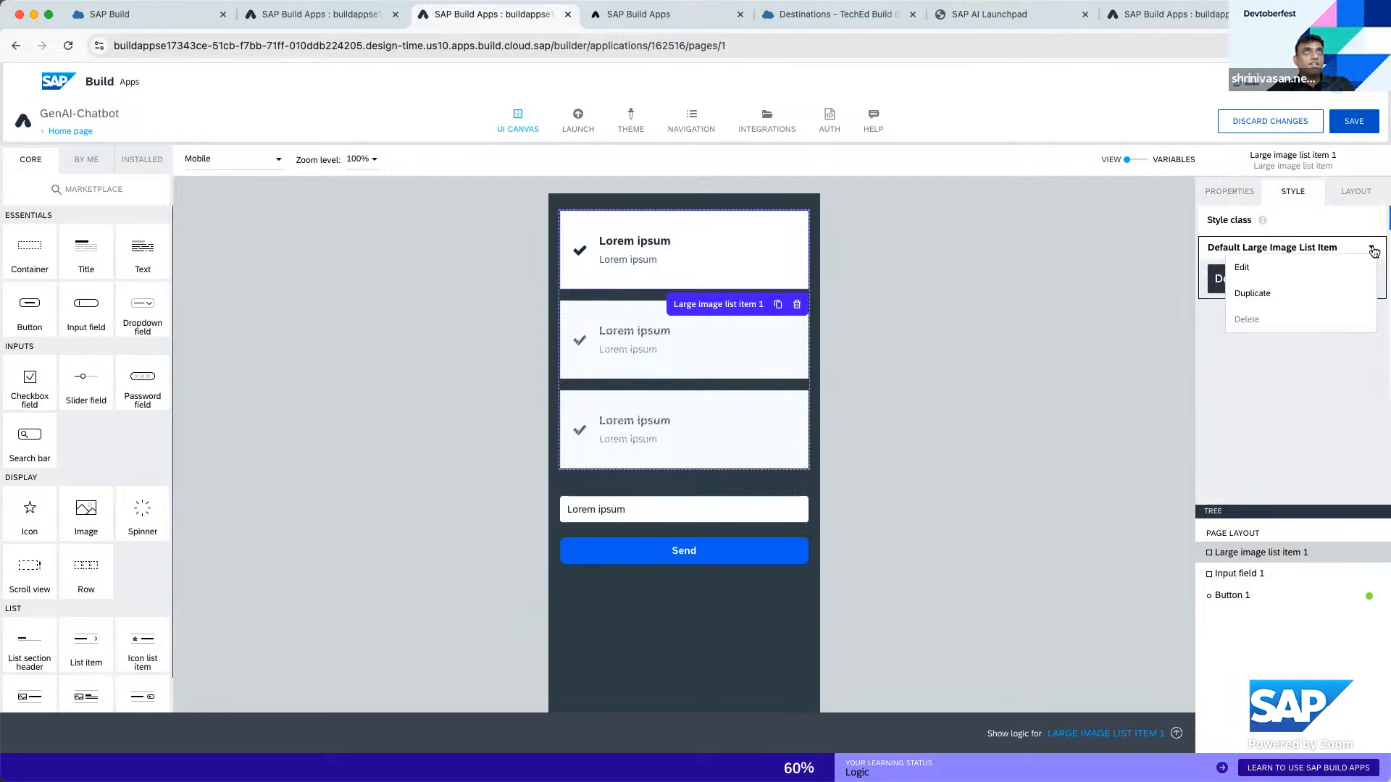
{"action": "left_click", "coordinate": [1337, 279]}
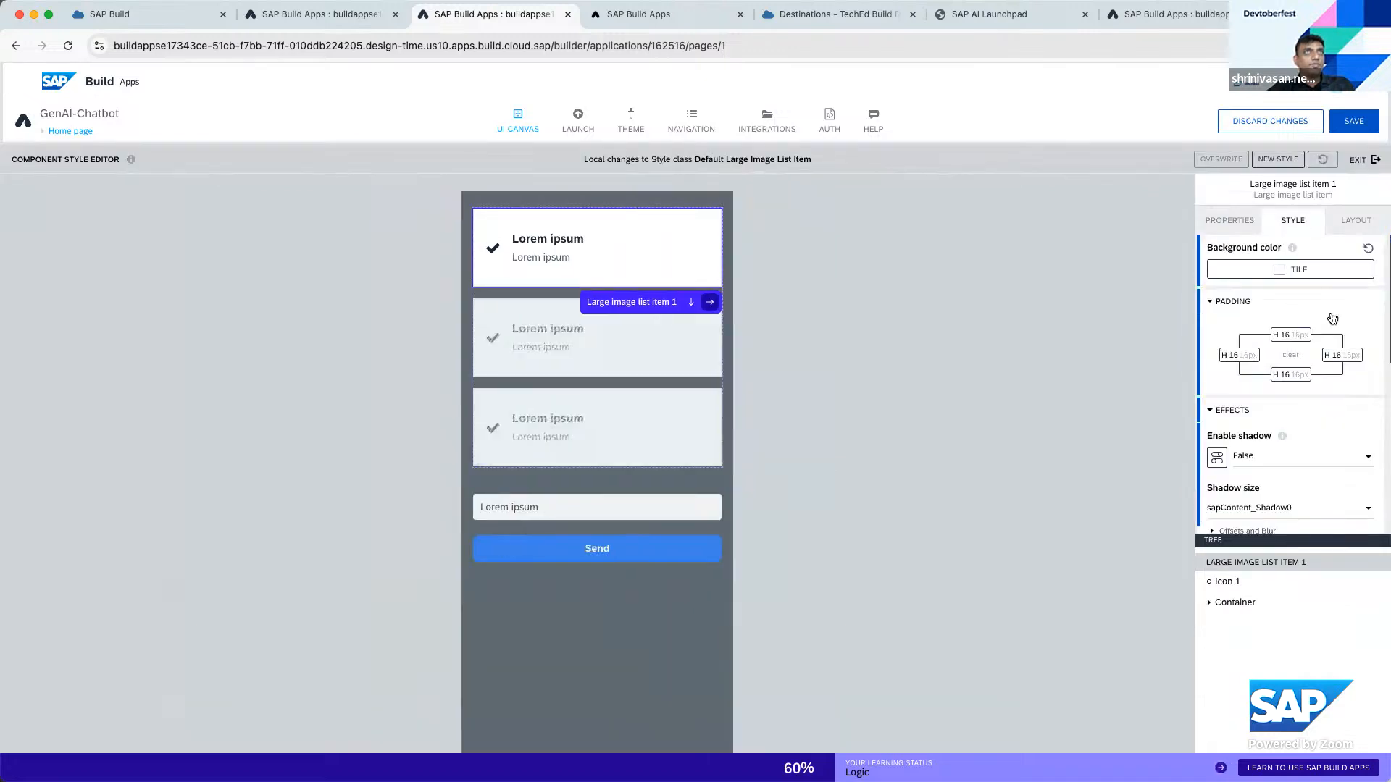
{"action": "left_click", "coordinate": [1302, 274]}
{"action": "scroll", "coordinate": [1274, 580], "scroll_direction": "down", "scroll_amount": 3}
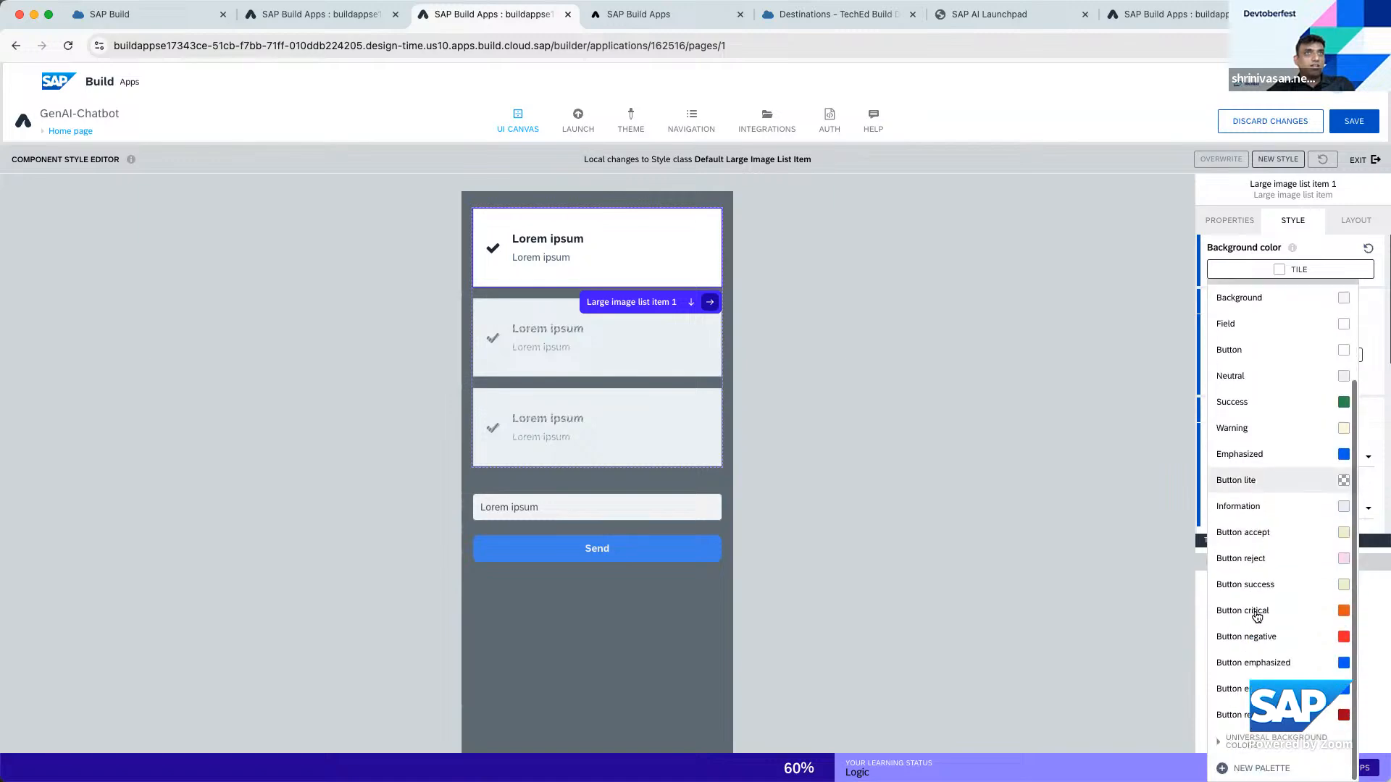
{"action": "left_click", "coordinate": [1256, 768]}
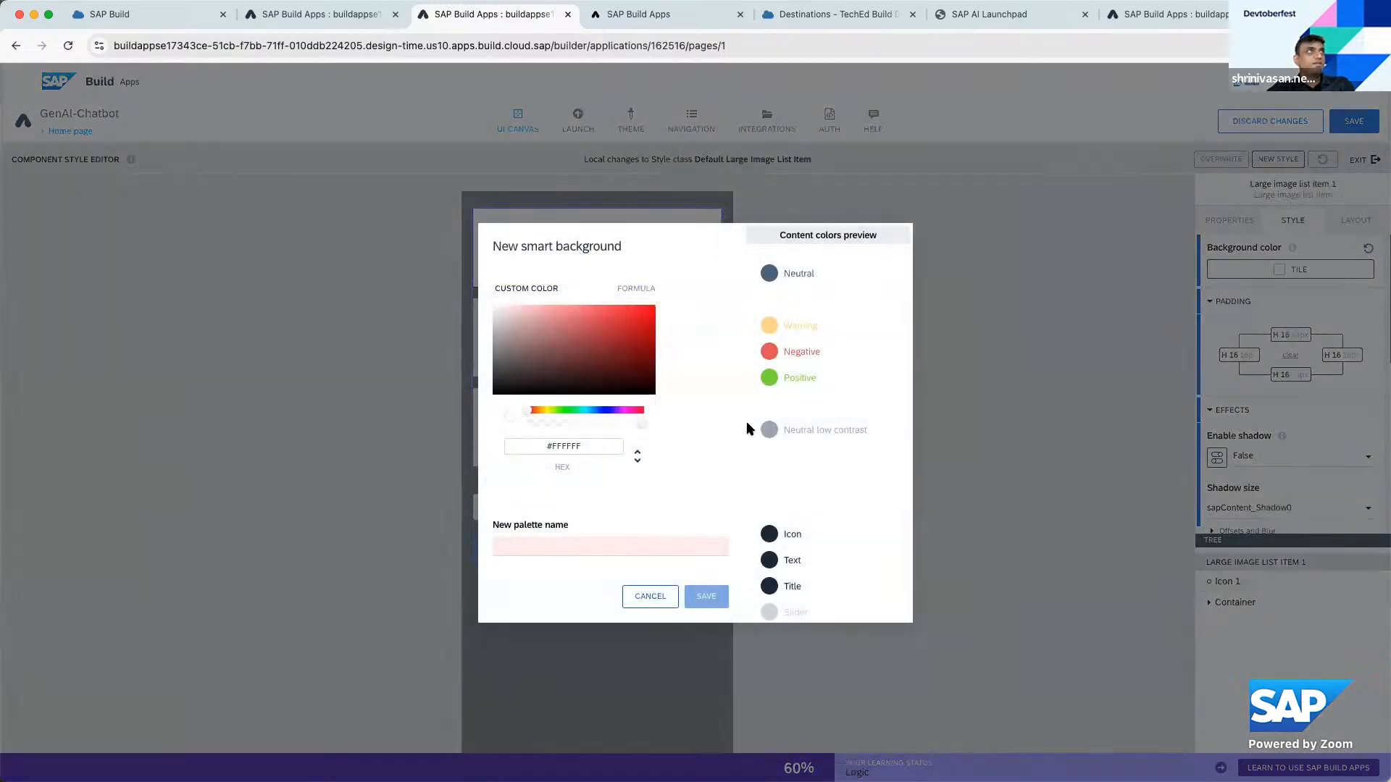
Set the background to the formula IF(repeated.current.role == "user", "#F1F1F2", "#F6FFFF") with Tile content color and convert it to a local palette
{"action": "left_click", "coordinate": [638, 289]}
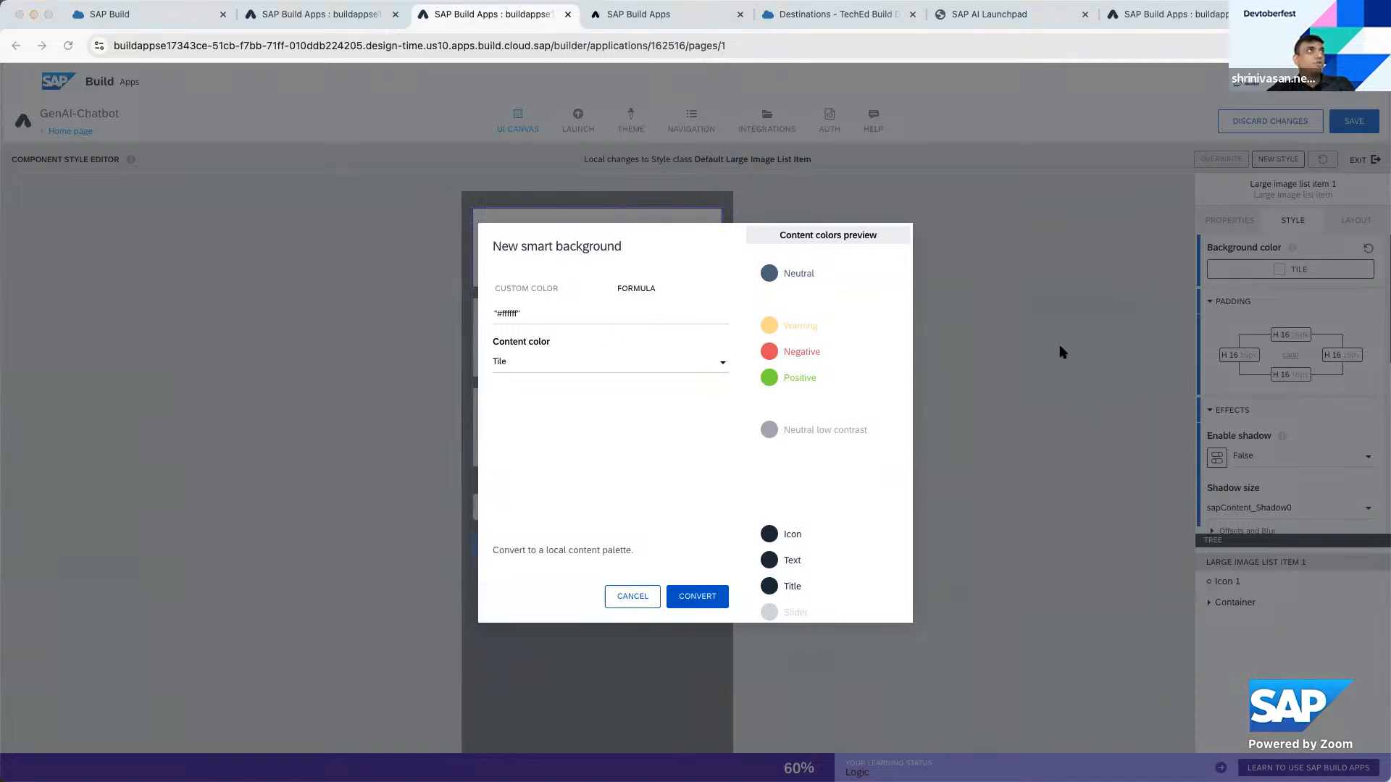
{"action": "left_click", "coordinate": [546, 316]}
{"action": "key", "text": "super+a"}
{"action": "type", "text": "IF(repeated.current.role == \"user\", \"#F1F1F2\", \"#F6FFFF\")"}
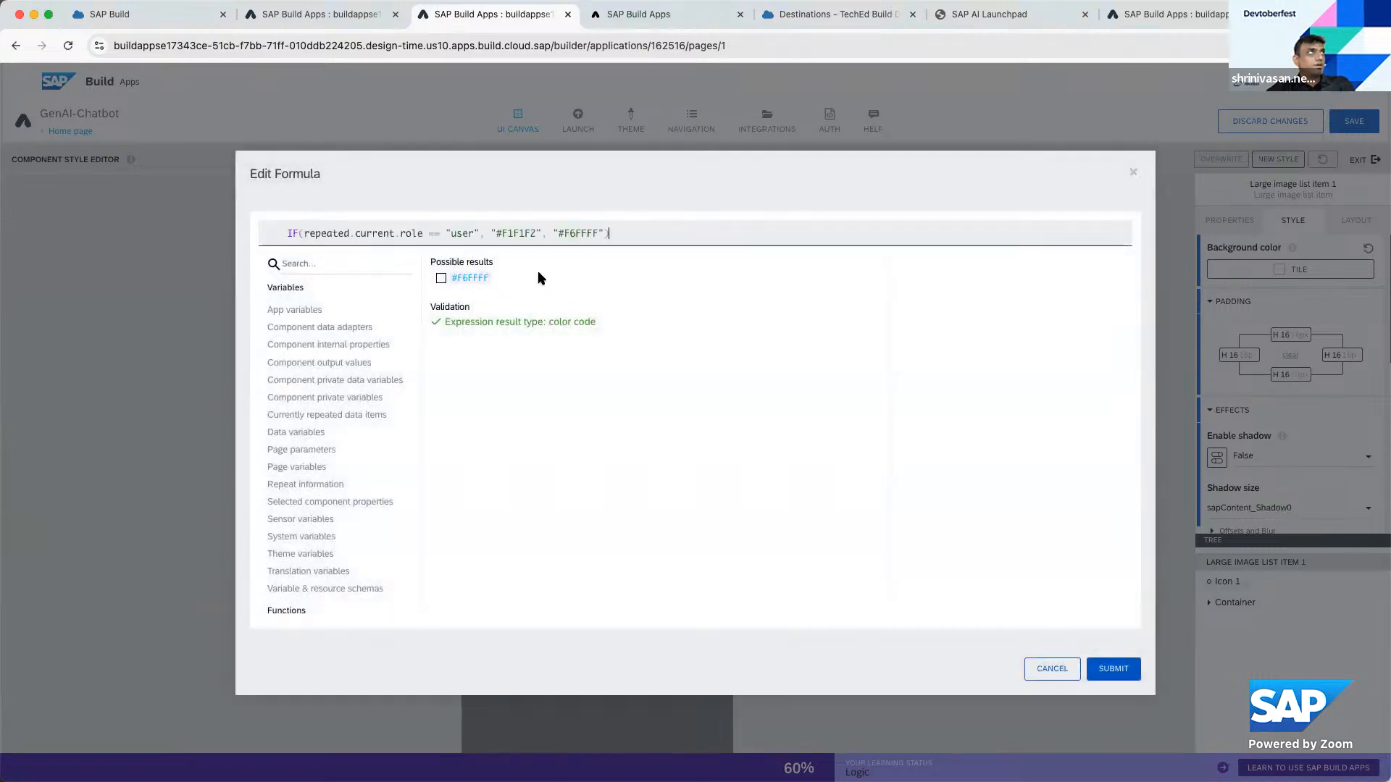
{"action": "left_click", "coordinate": [288, 234]}
{"action": "key", "text": "BackSpace"}
{"action": "key", "text": "BackSpace"}
{"action": "key", "text": "BackSpace"}
{"action": "key", "text": "BackSpace"}
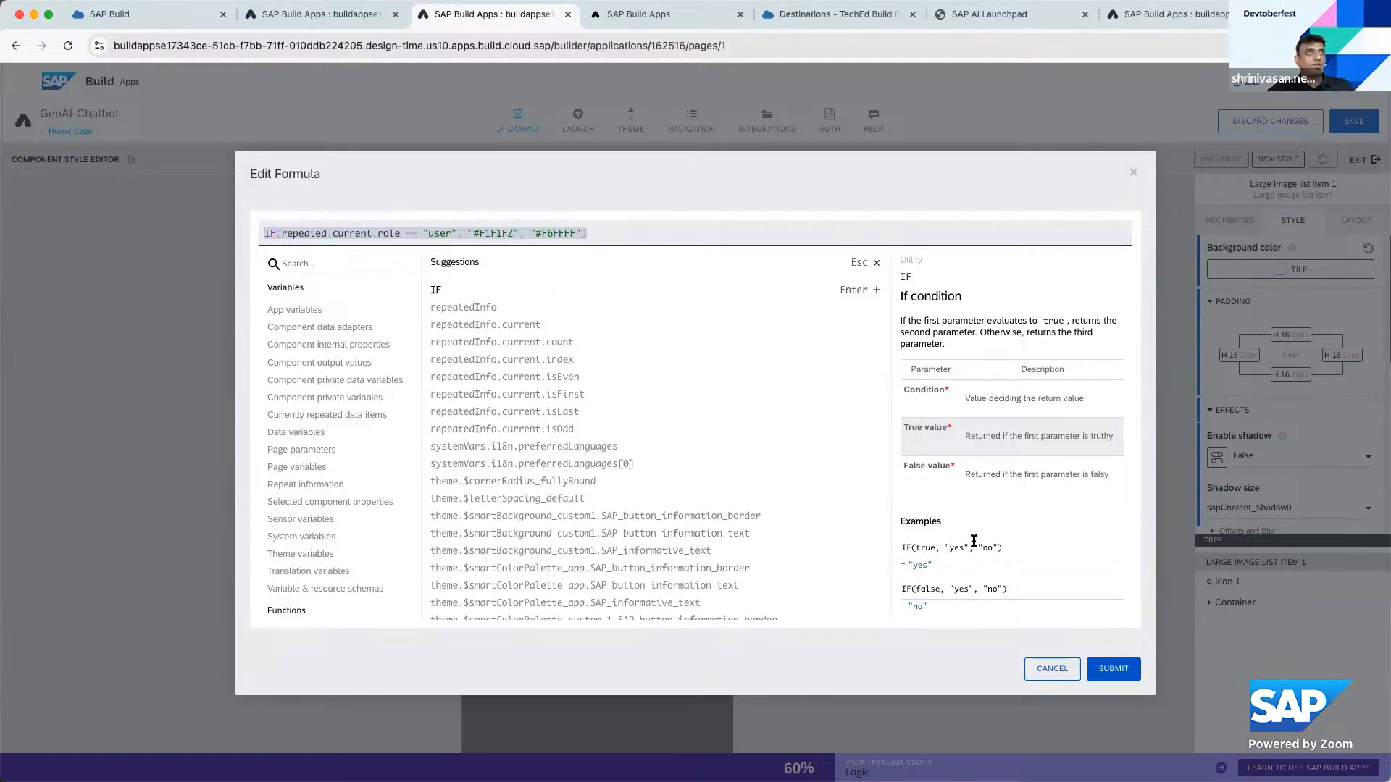
{"action": "left_click", "coordinate": [1102, 673]}
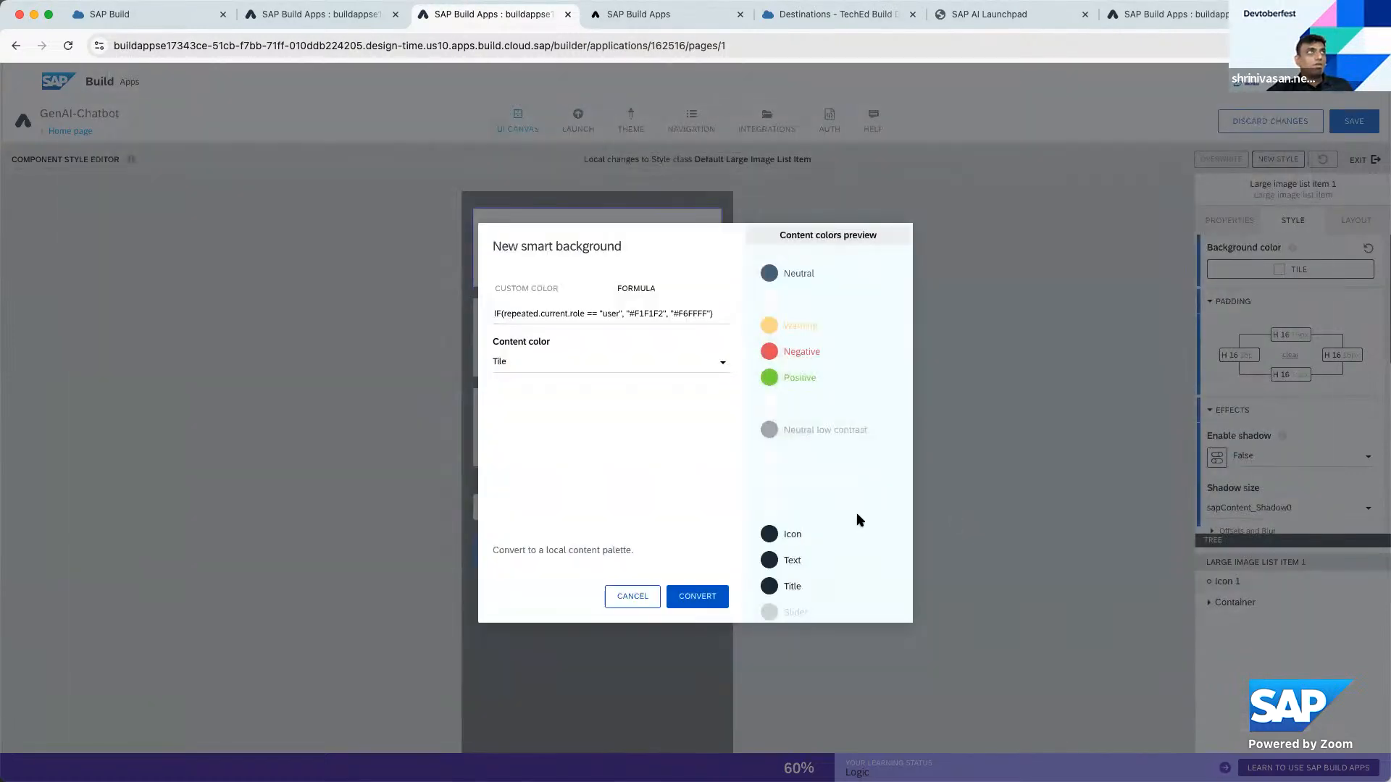
{"action": "left_click", "coordinate": [713, 598]}
Set the list item's corner radius to Large rounding in its style
{"action": "scroll", "coordinate": [1247, 427], "scroll_direction": "down", "scroll_amount": 10}
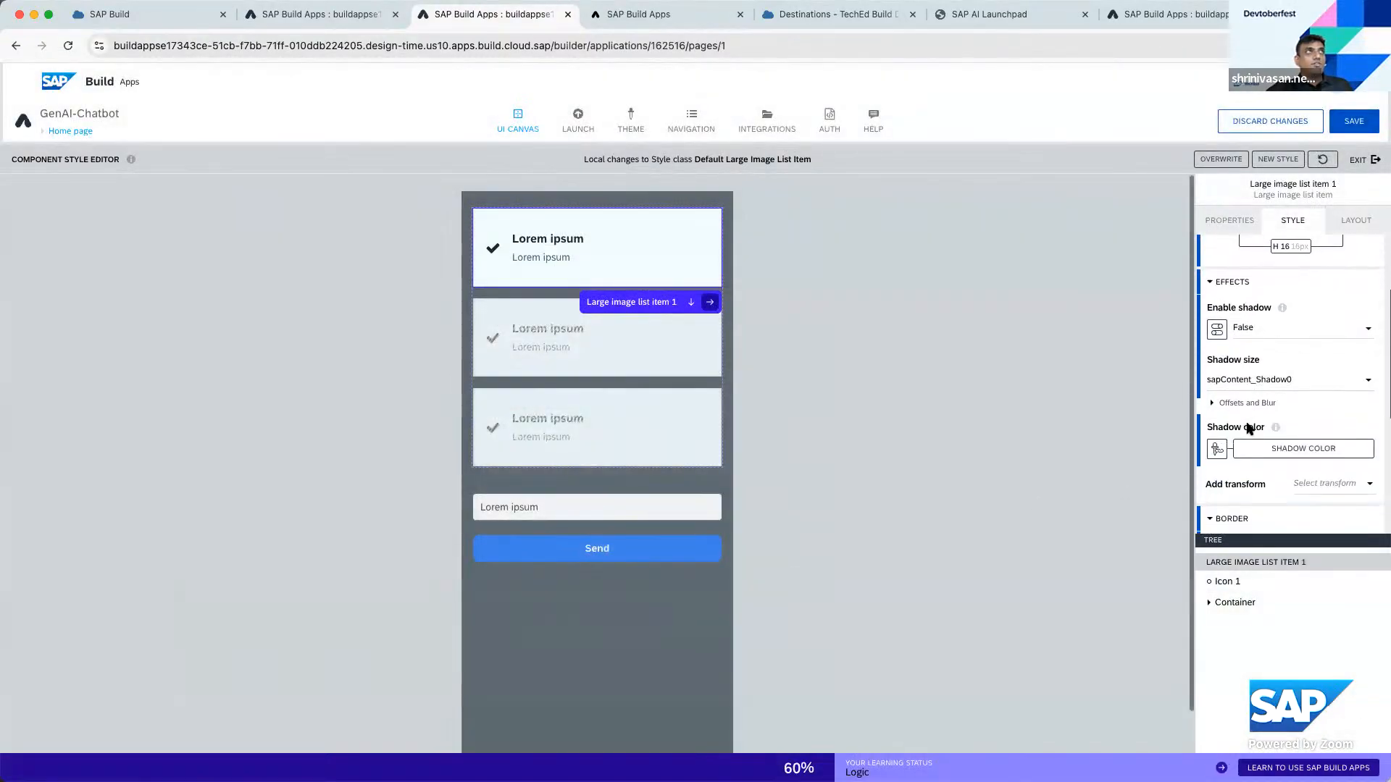
{"action": "scroll", "coordinate": [1251, 427], "scroll_direction": "down", "scroll_amount": 1}
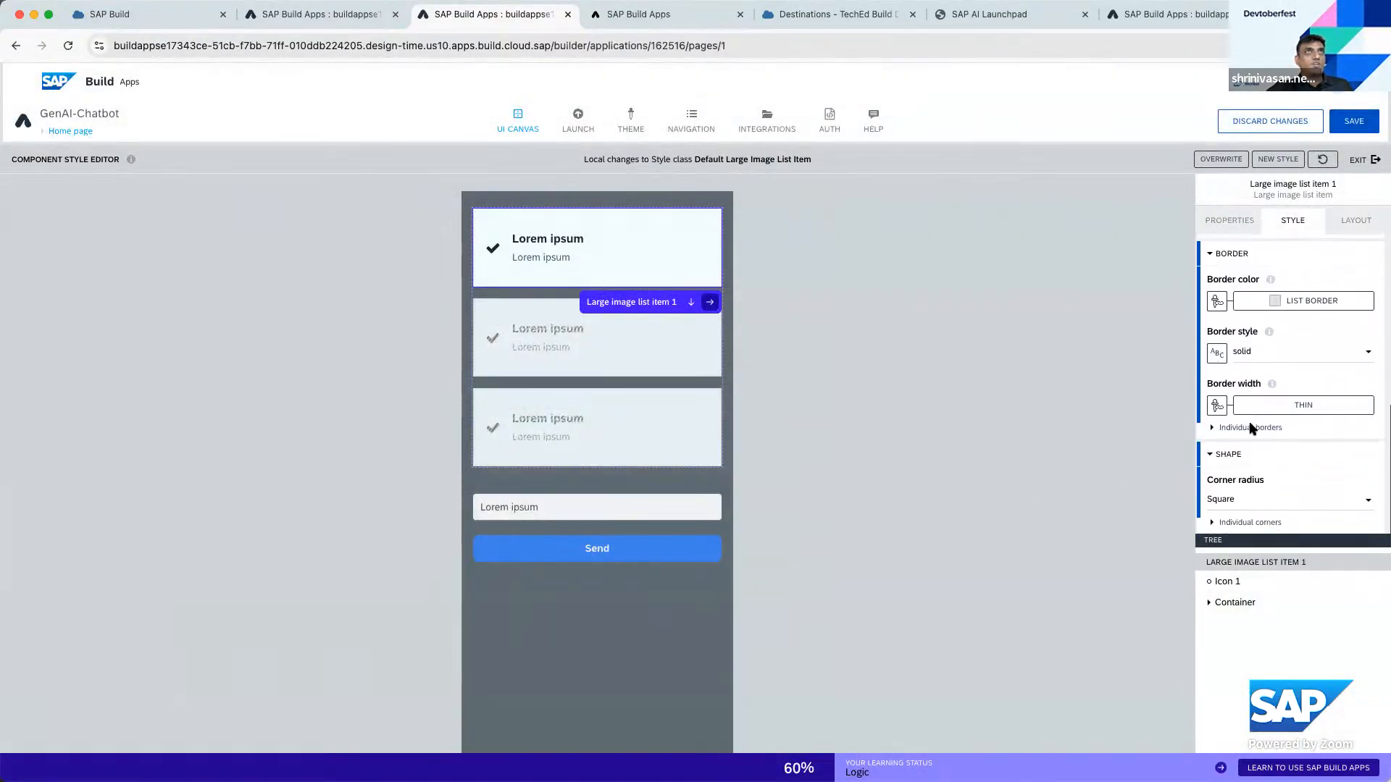
{"action": "left_click", "coordinate": [1275, 502]}
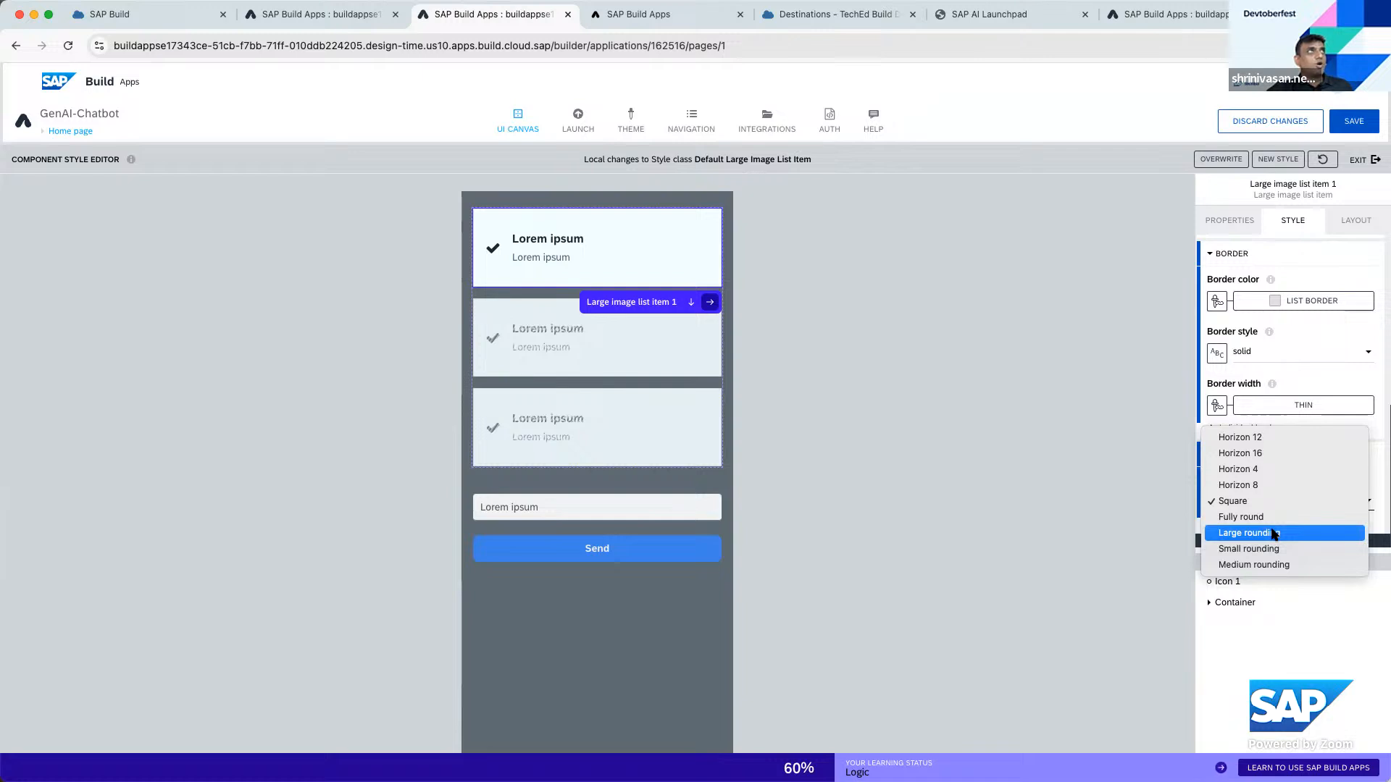
{"action": "left_click", "coordinate": [1274, 533]}
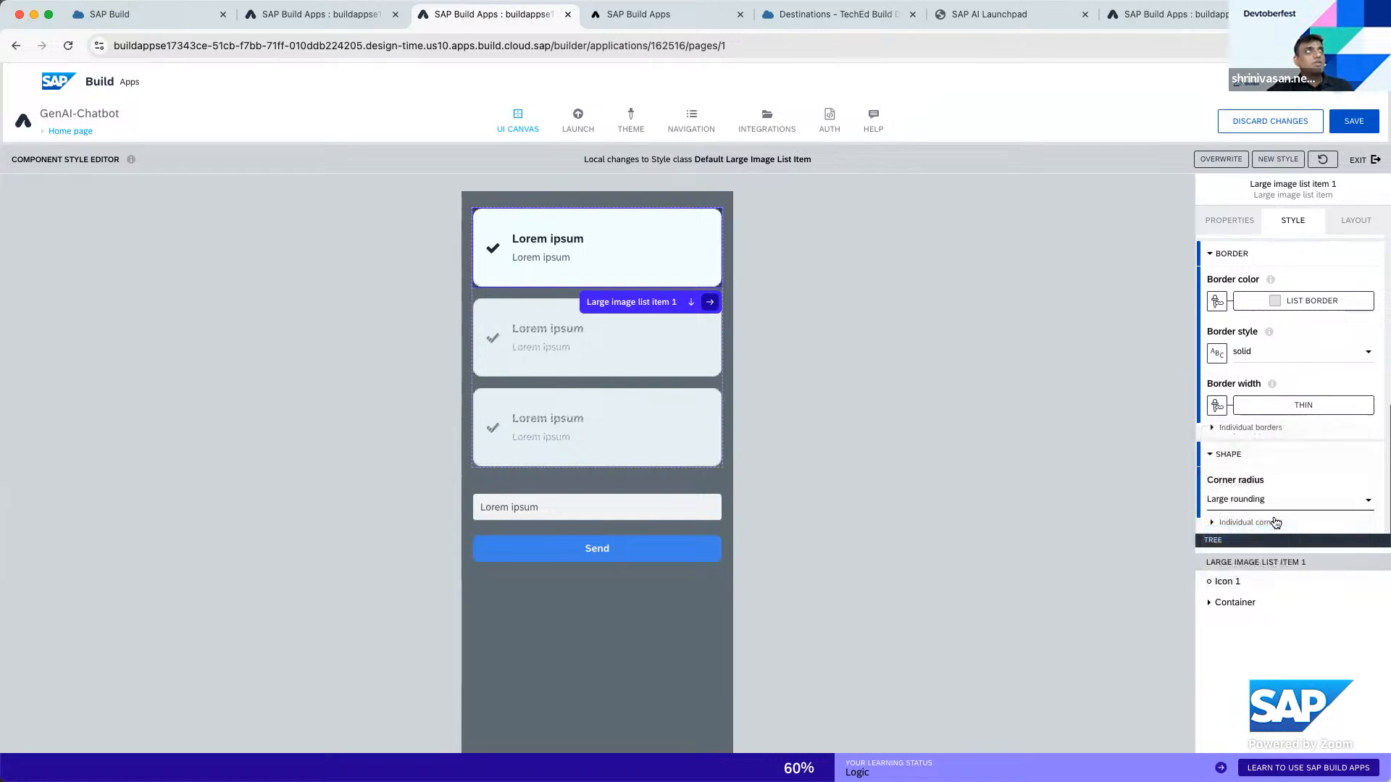
Store the local style changes as a new style class named Large Icon List Item and save the app
{"action": "scroll", "coordinate": [1288, 489], "scroll_direction": "up", "scroll_amount": 2}
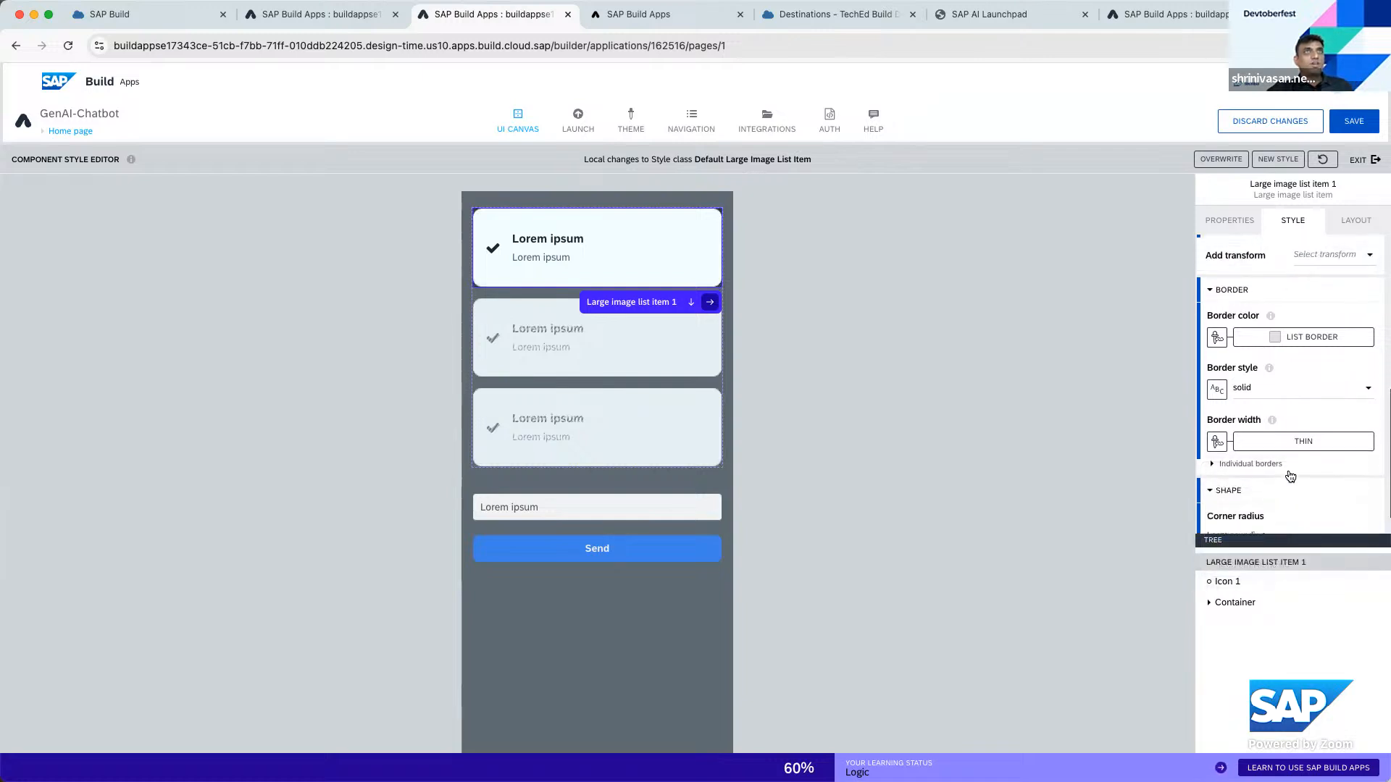
{"action": "scroll", "coordinate": [1302, 435], "scroll_direction": "up", "scroll_amount": 2}
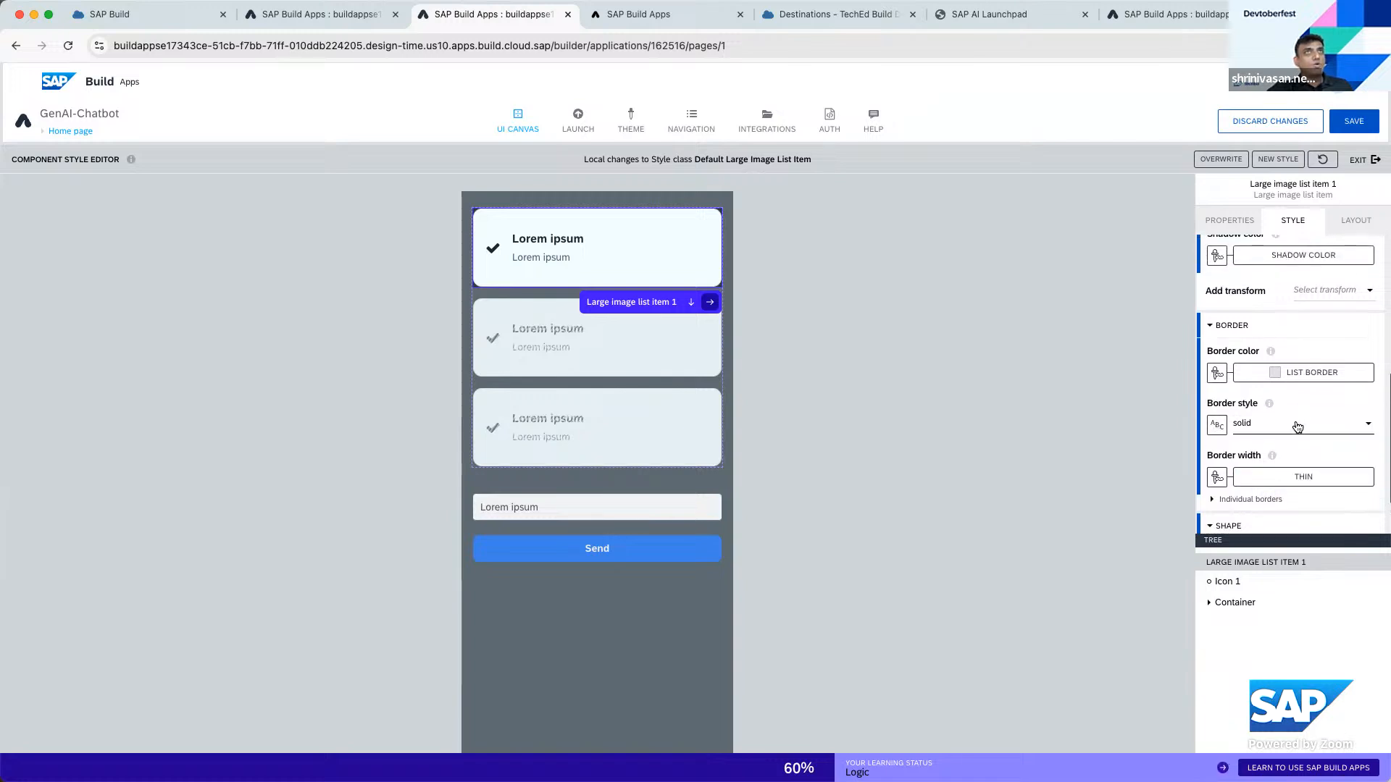
{"action": "scroll", "coordinate": [1297, 427], "scroll_direction": "up", "scroll_amount": 10}
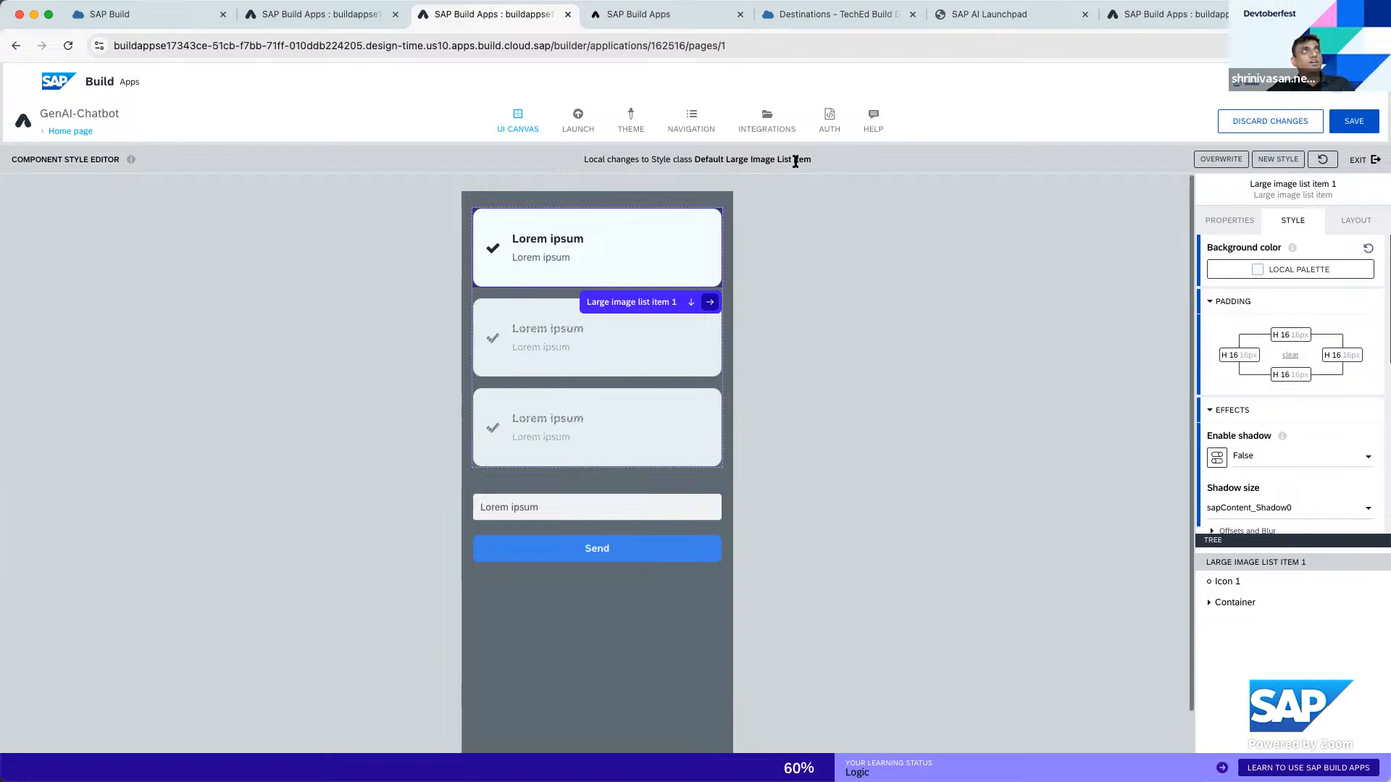
{"action": "left_click", "coordinate": [1289, 166]}
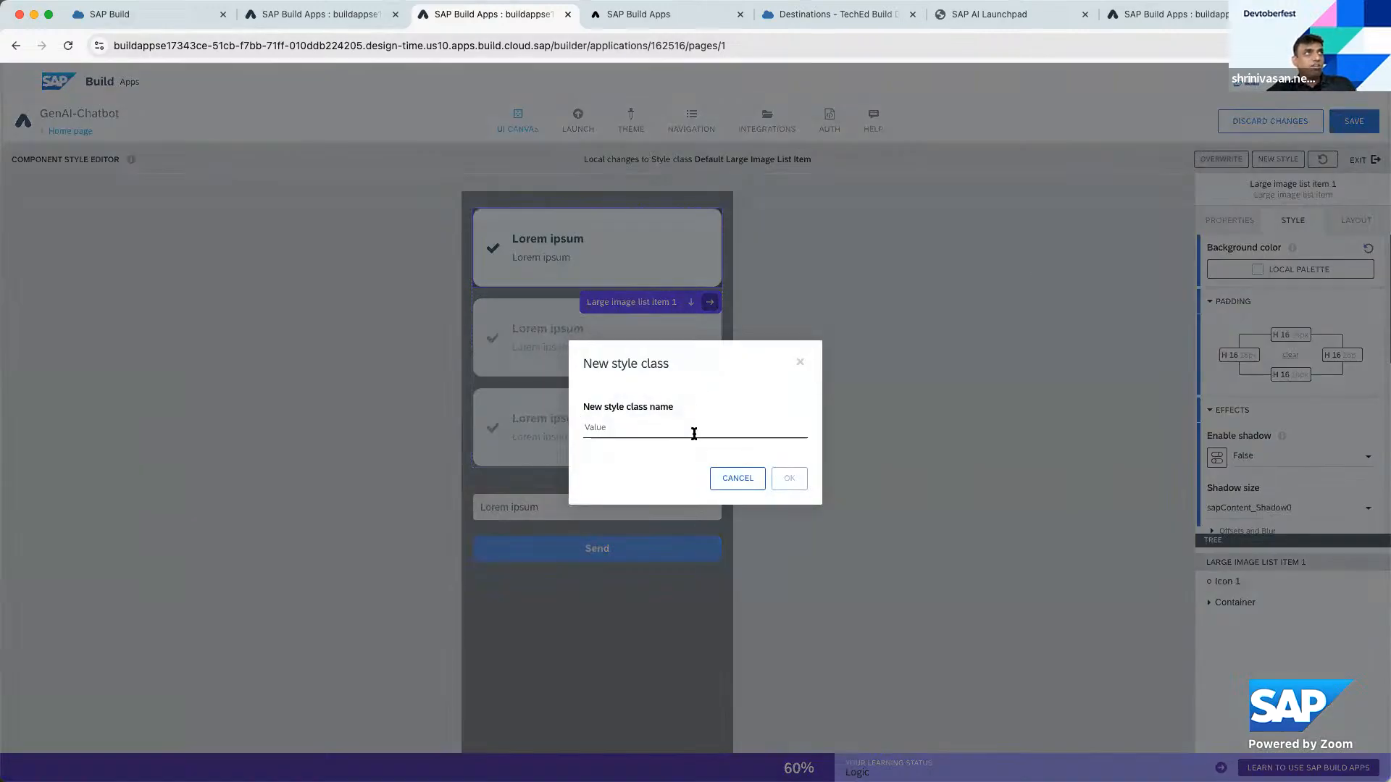
{"action": "type", "text": "Large Icon List Ite"}
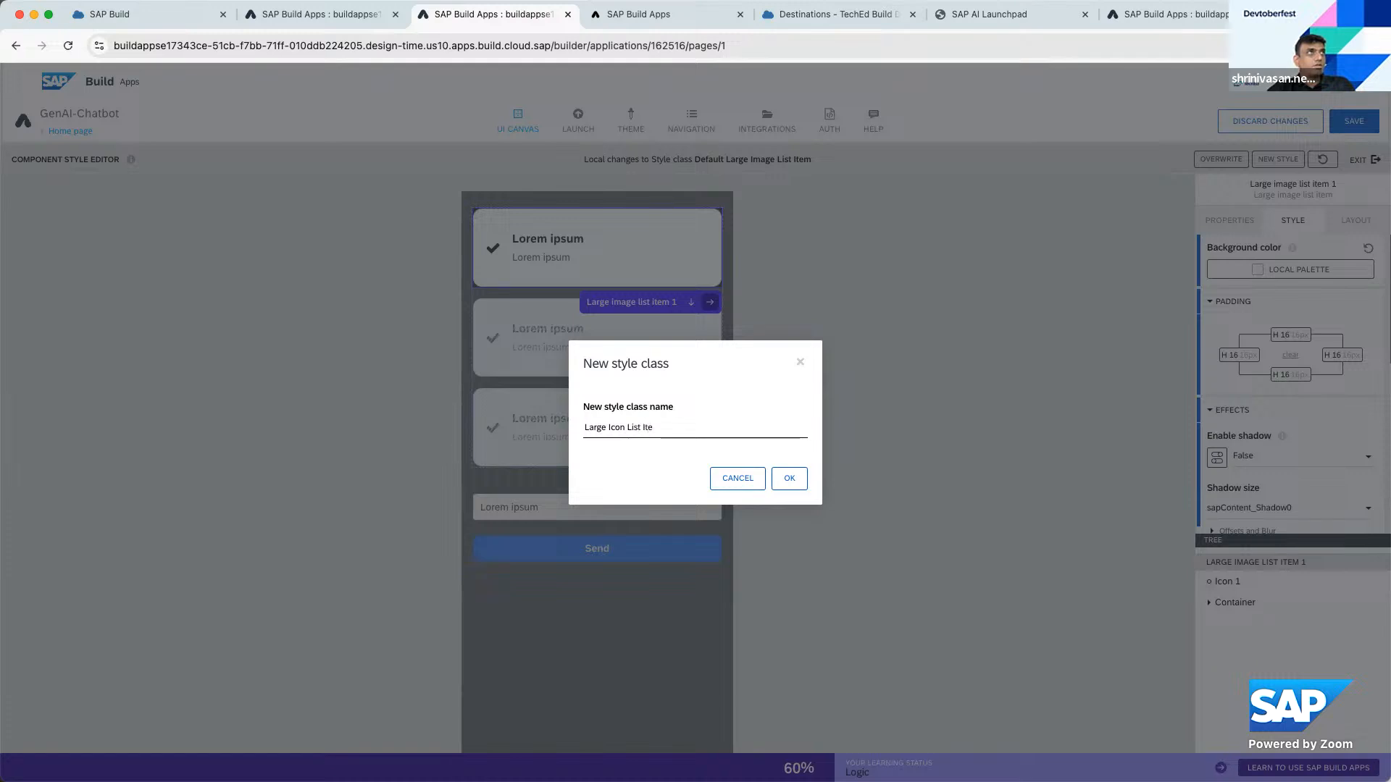
{"action": "type", "text": "m"}
{"action": "left_click", "coordinate": [792, 481]}
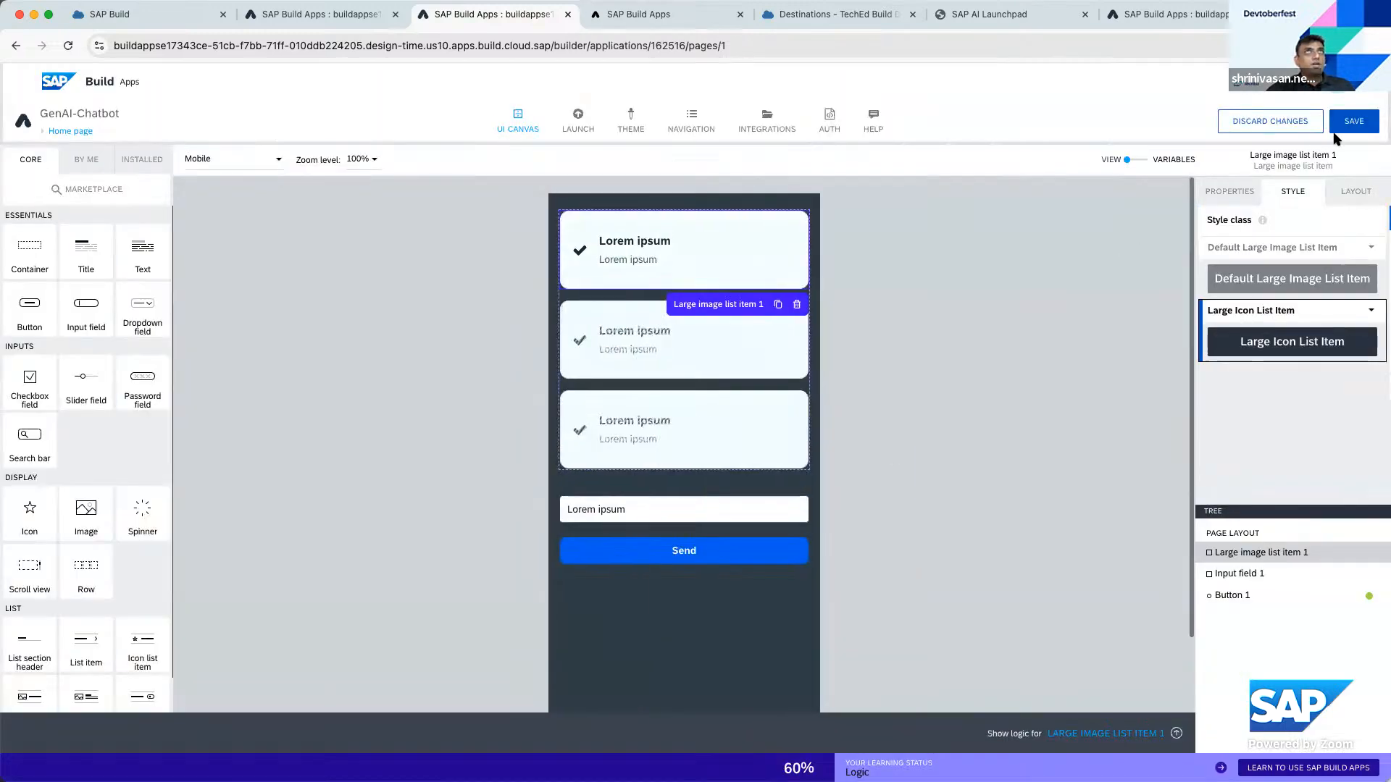
{"action": "left_click", "coordinate": [1354, 121]}
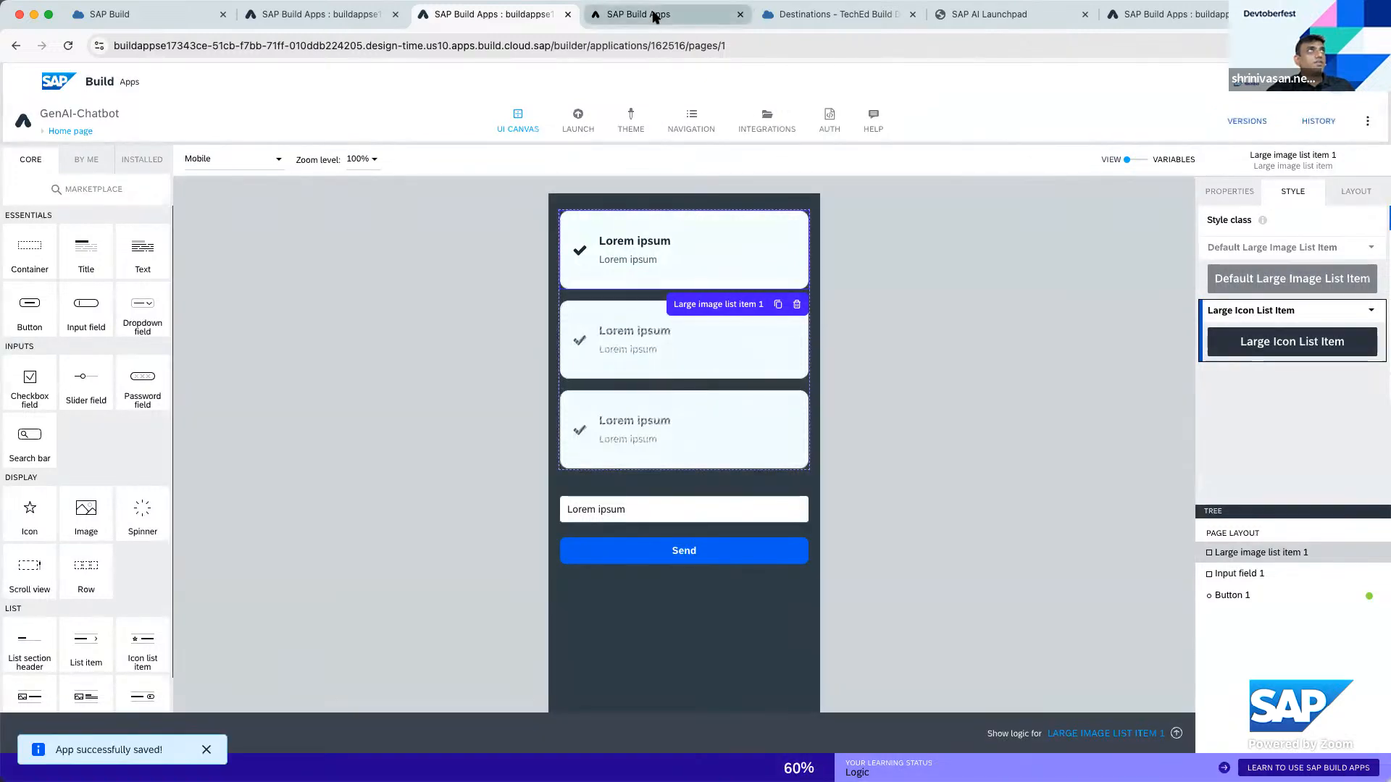
Test the chatbot in the preview by sending the message "write a javascript function to compute factorial of a number"
{"action": "left_click", "coordinate": [654, 15]}
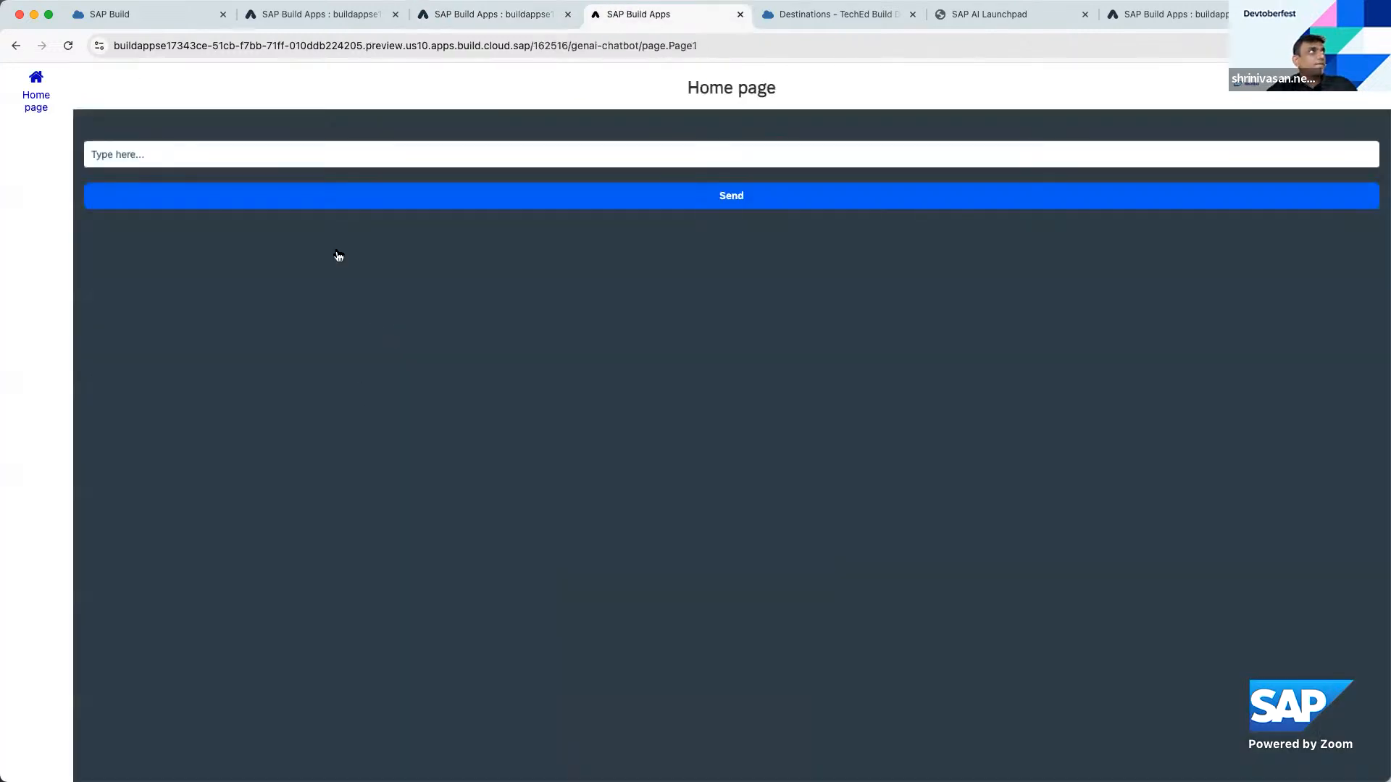
{"action": "left_click", "coordinate": [312, 157]}
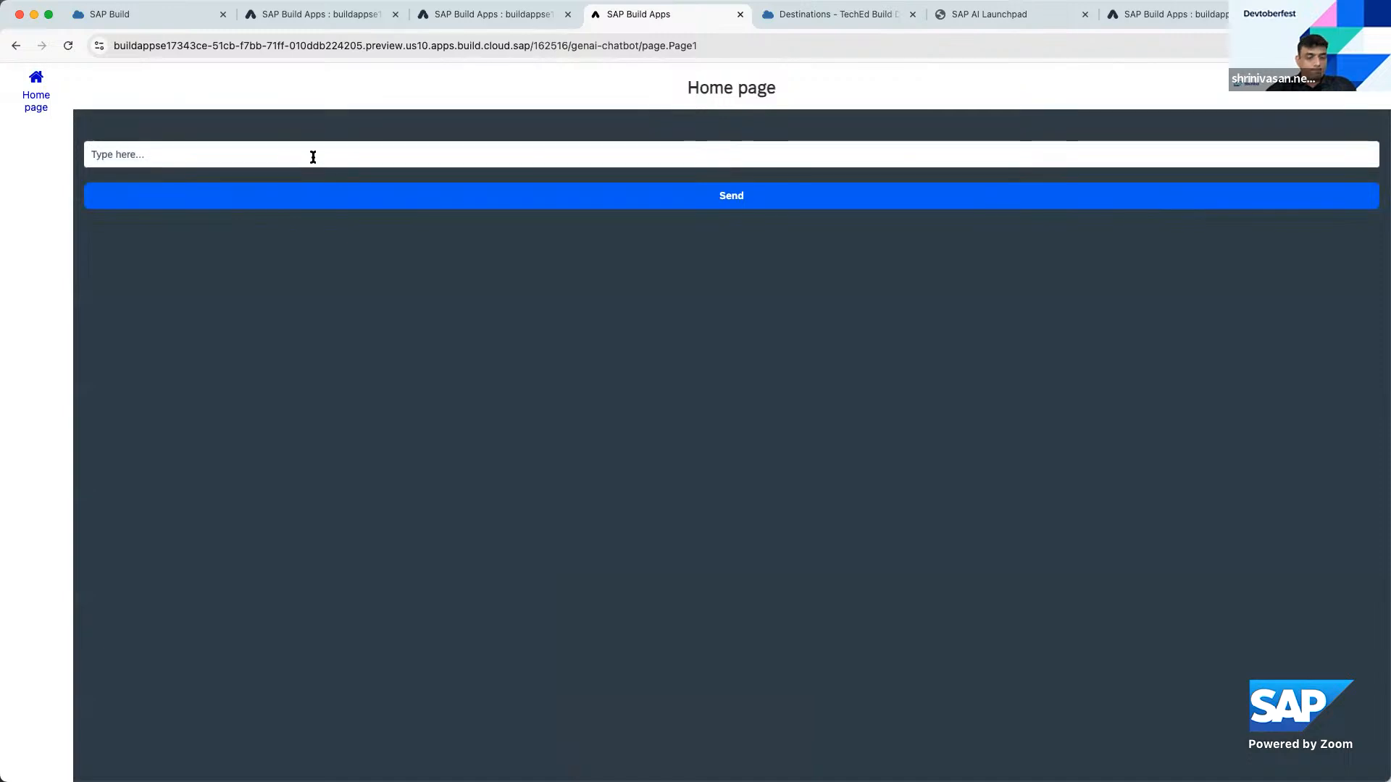
{"action": "type", "text": "write a ja"}
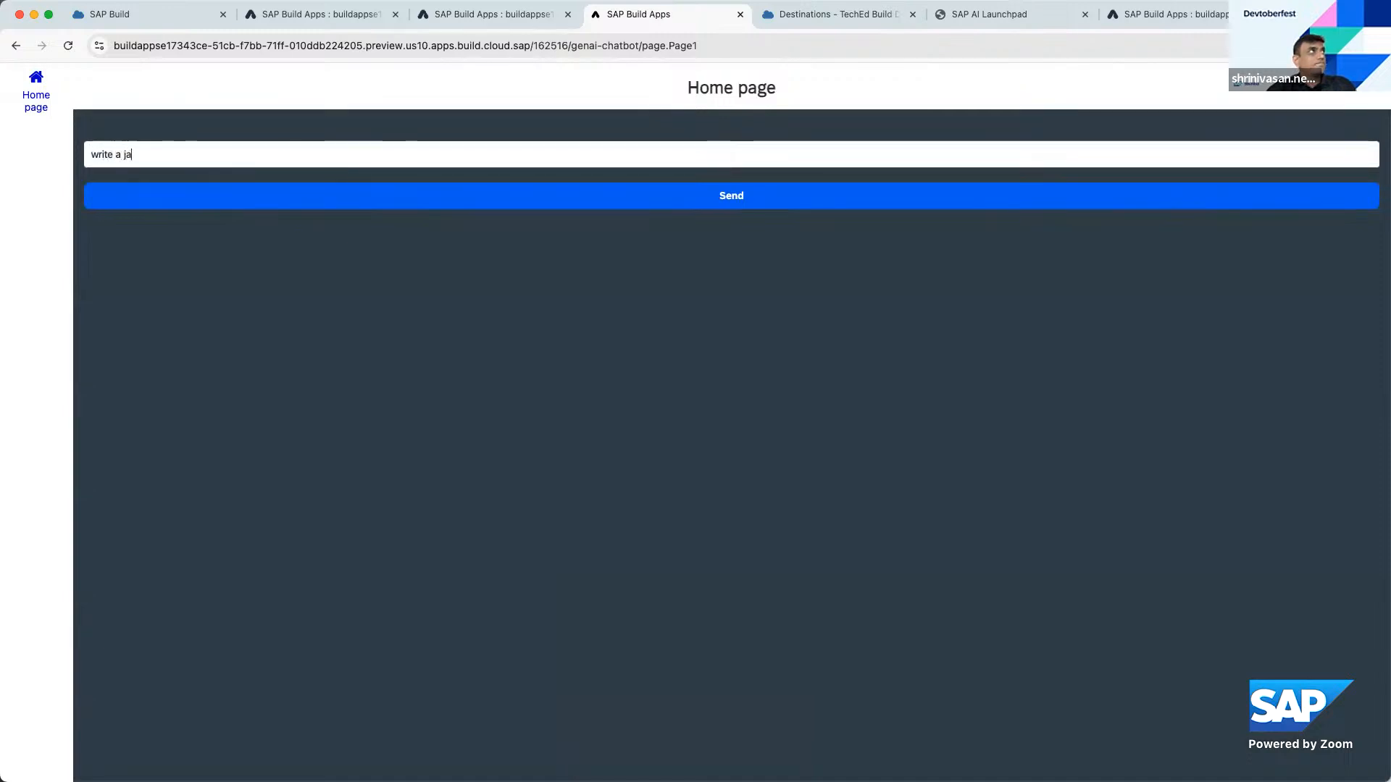
{"action": "type", "text": "vascript function"}
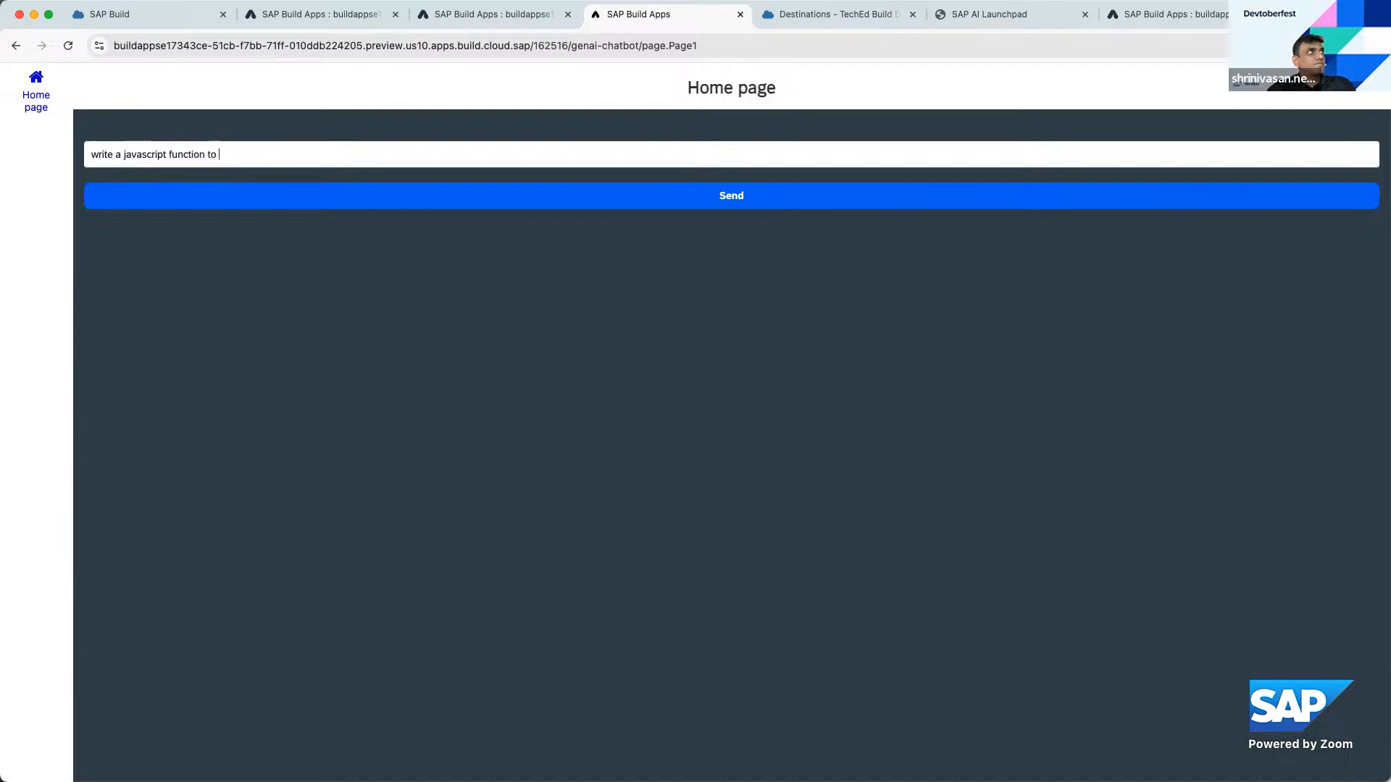
{"action": "type", "text": "to compute factorial of a number"}
{"action": "left_click", "coordinate": [368, 197]}
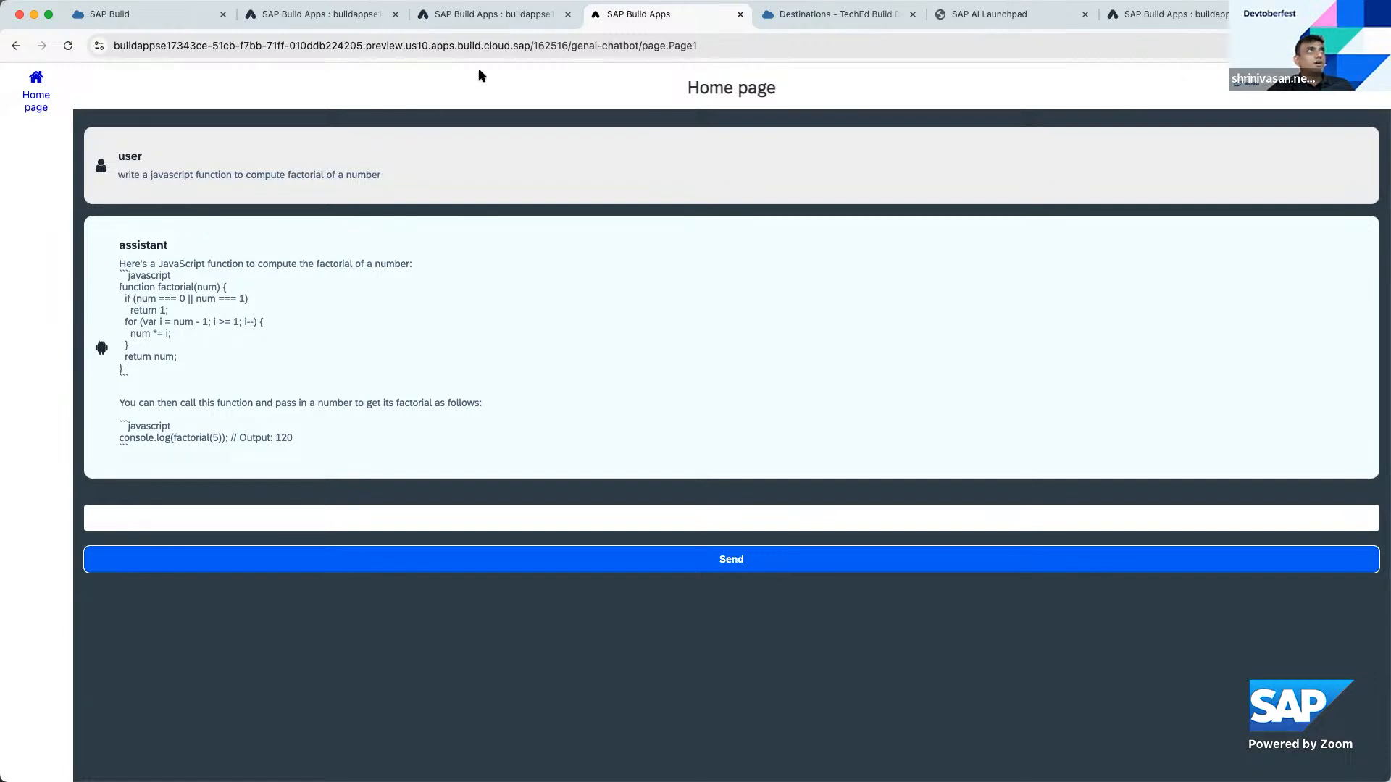
Add an Alert dialog to the Send button's logic in the app builder and connect it to the second output of Create record
{"action": "left_click", "coordinate": [507, 20]}
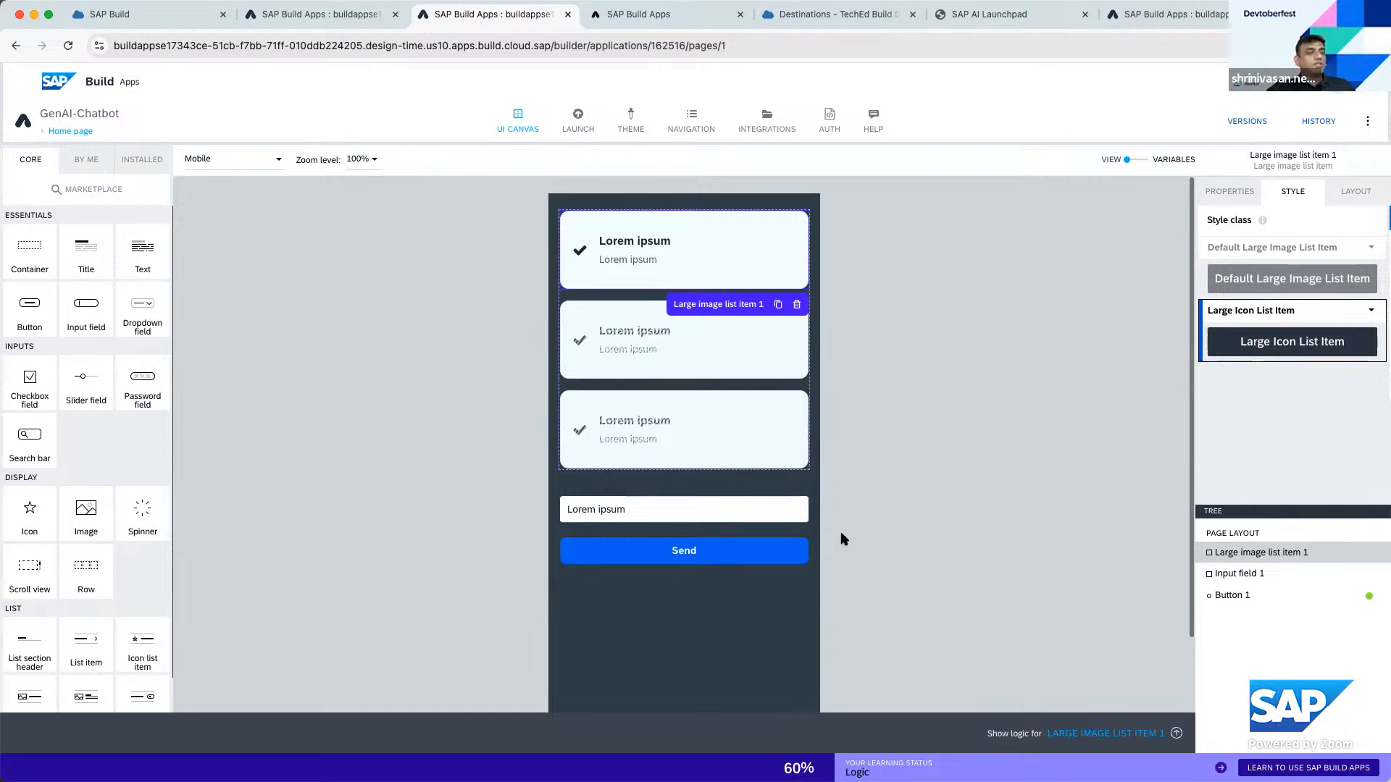
{"action": "left_click", "coordinate": [775, 550]}
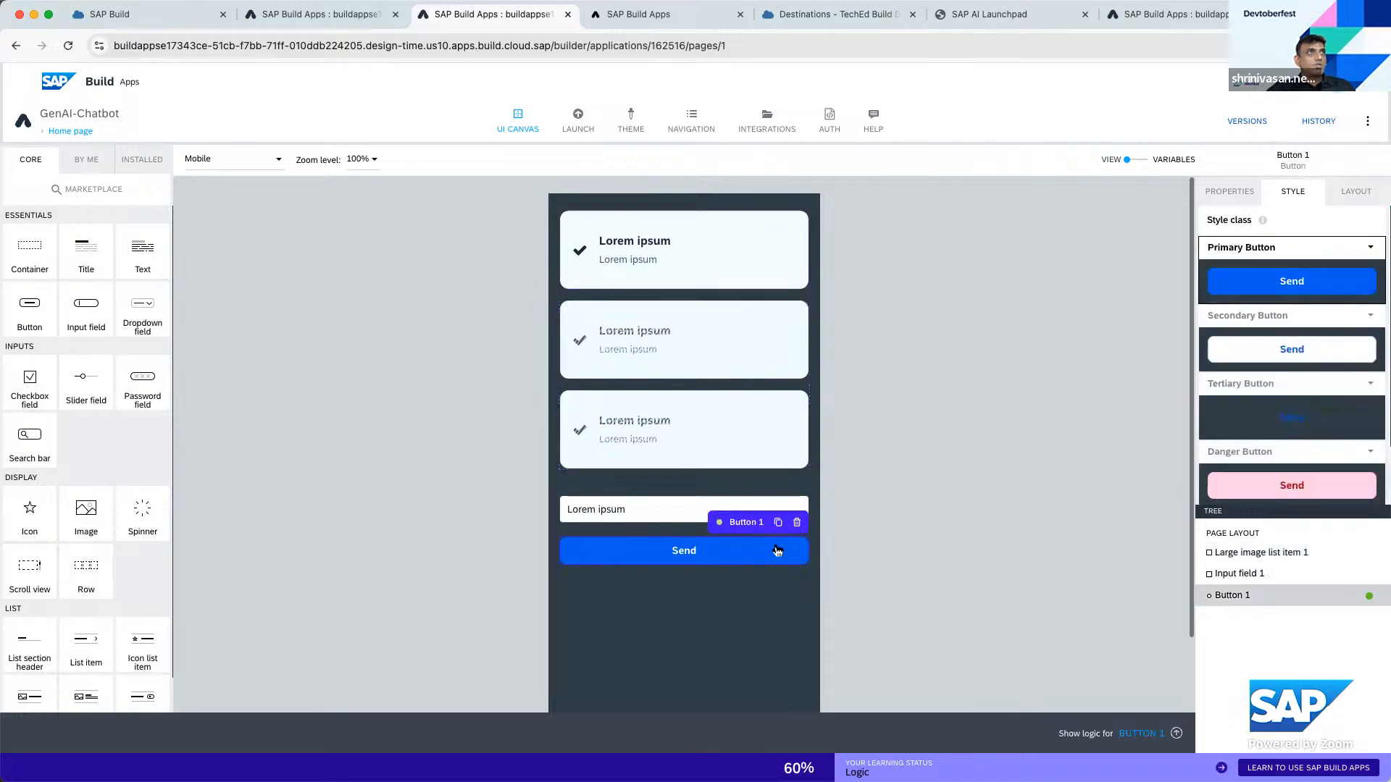
{"action": "left_click", "coordinate": [1131, 734]}
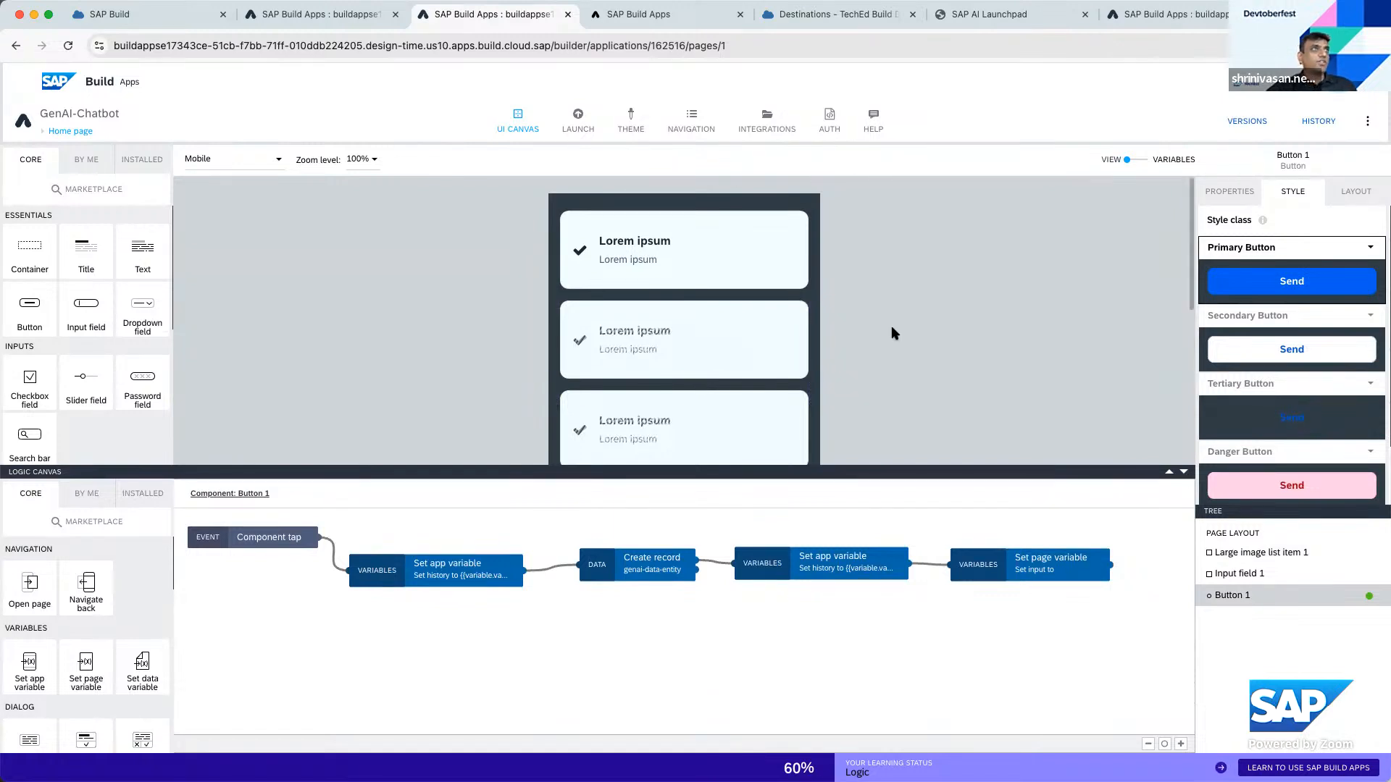
{"action": "left_click", "coordinate": [663, 569]}
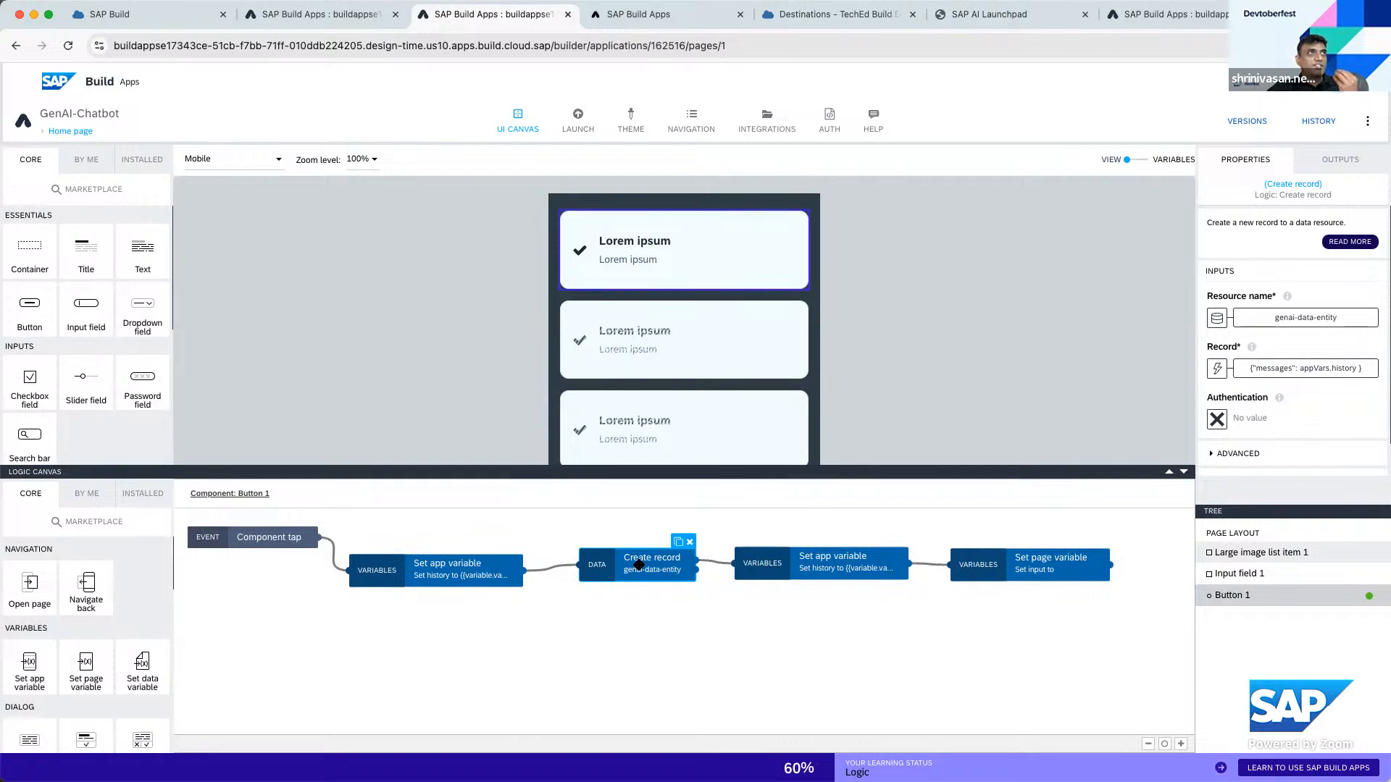
{"action": "scroll", "coordinate": [66, 658], "scroll_direction": "down", "scroll_amount": 1}
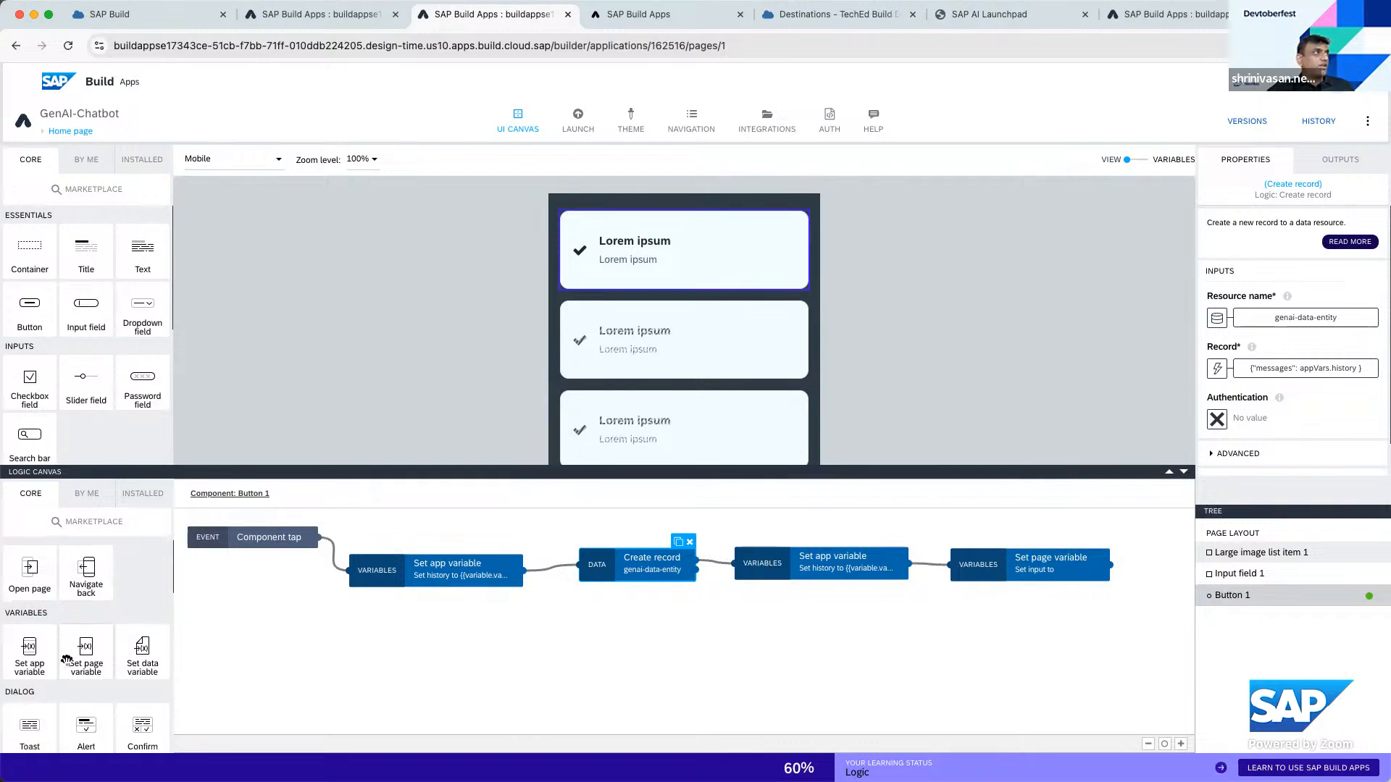
{"action": "scroll", "coordinate": [66, 659], "scroll_direction": "down", "scroll_amount": 2}
{"action": "left_click_drag", "start_coordinate": [93, 699], "coordinate": [796, 636]}
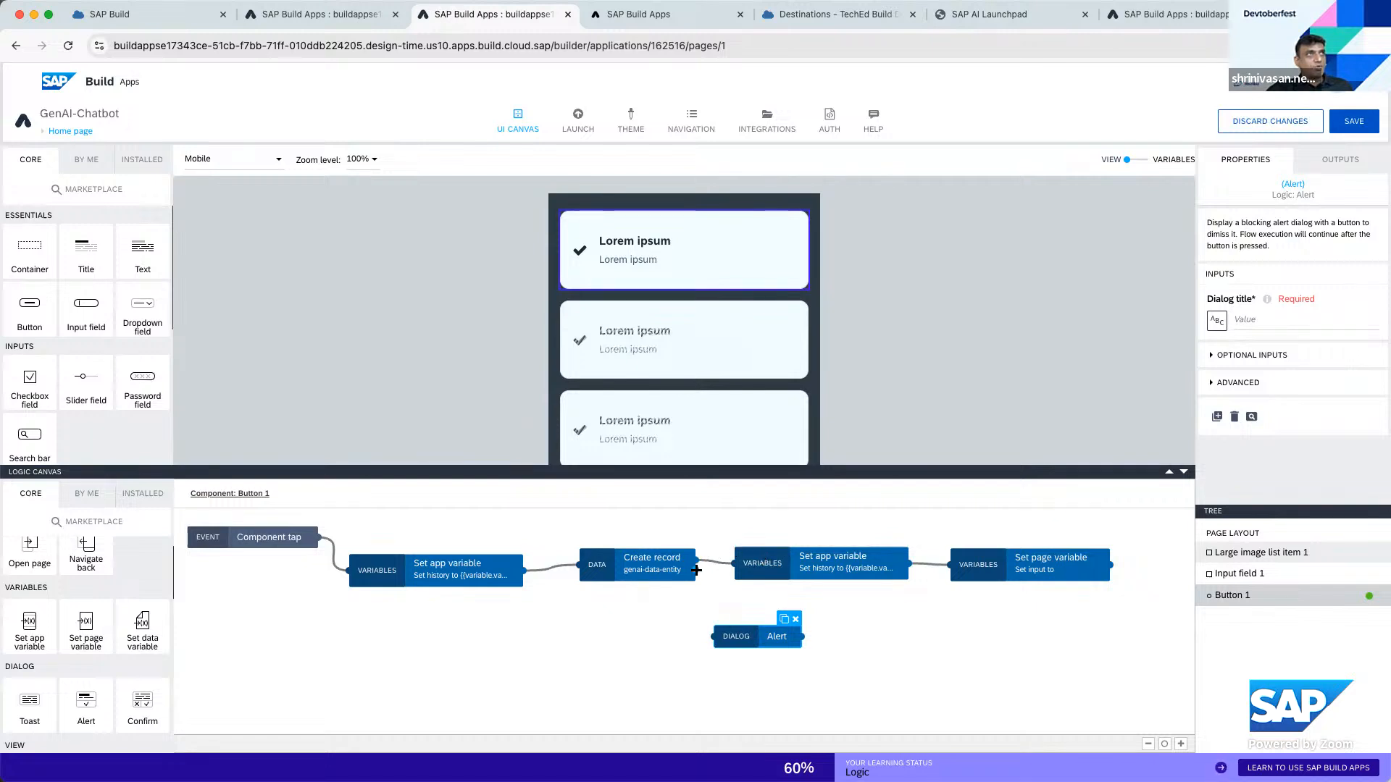
{"action": "left_click_drag", "start_coordinate": [695, 570], "coordinate": [714, 639]}
{"action": "left_click", "coordinate": [714, 639]}
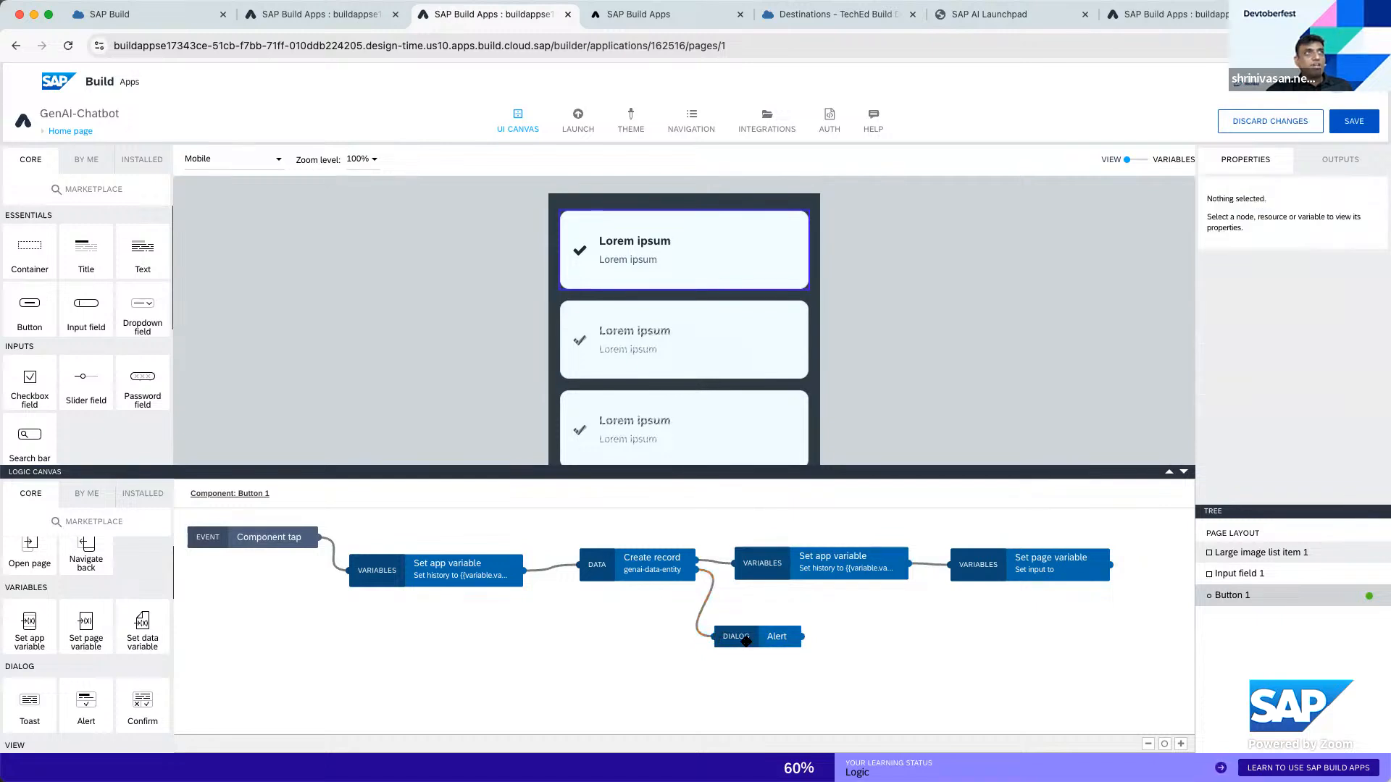
Bind the Alert's dialog title to the Create record node's Error message output and save the app
{"action": "left_click", "coordinate": [747, 642]}
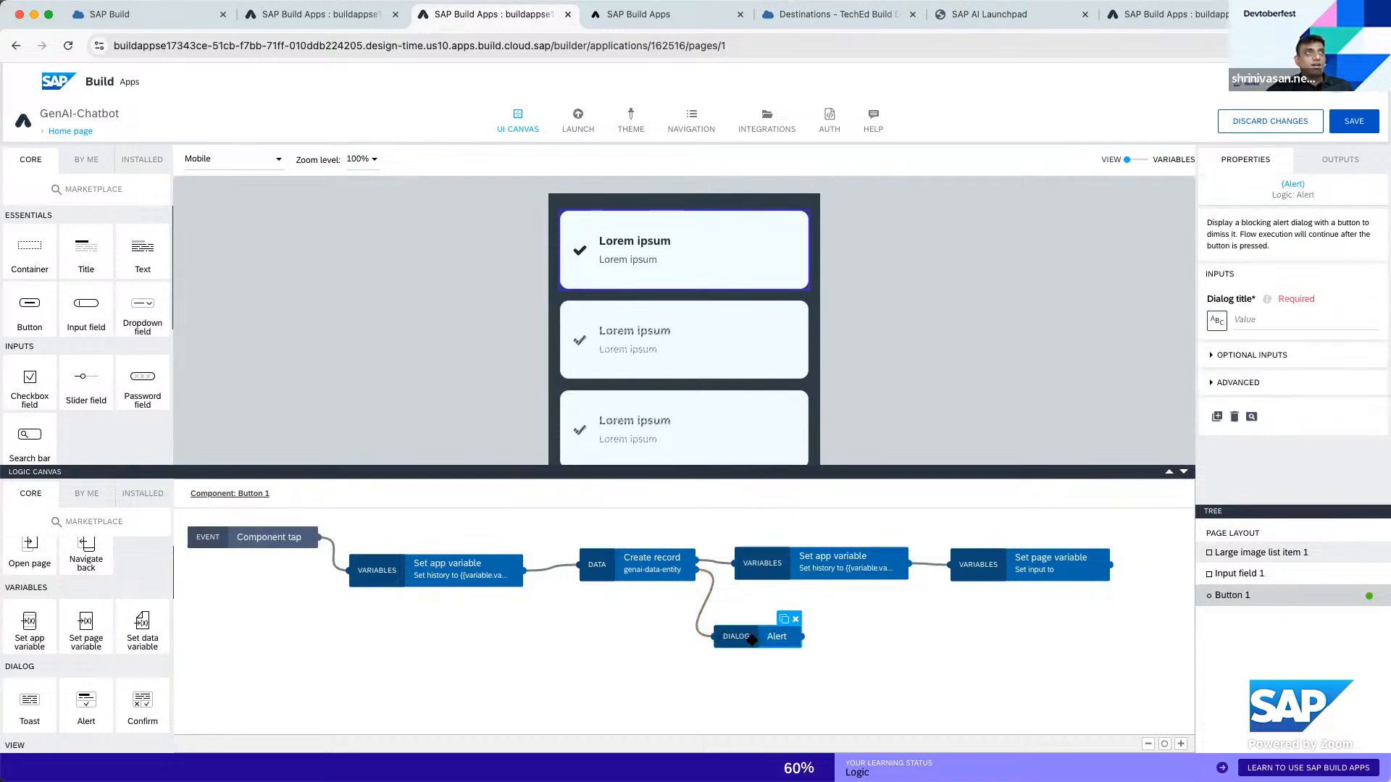
{"action": "left_click", "coordinate": [1220, 321]}
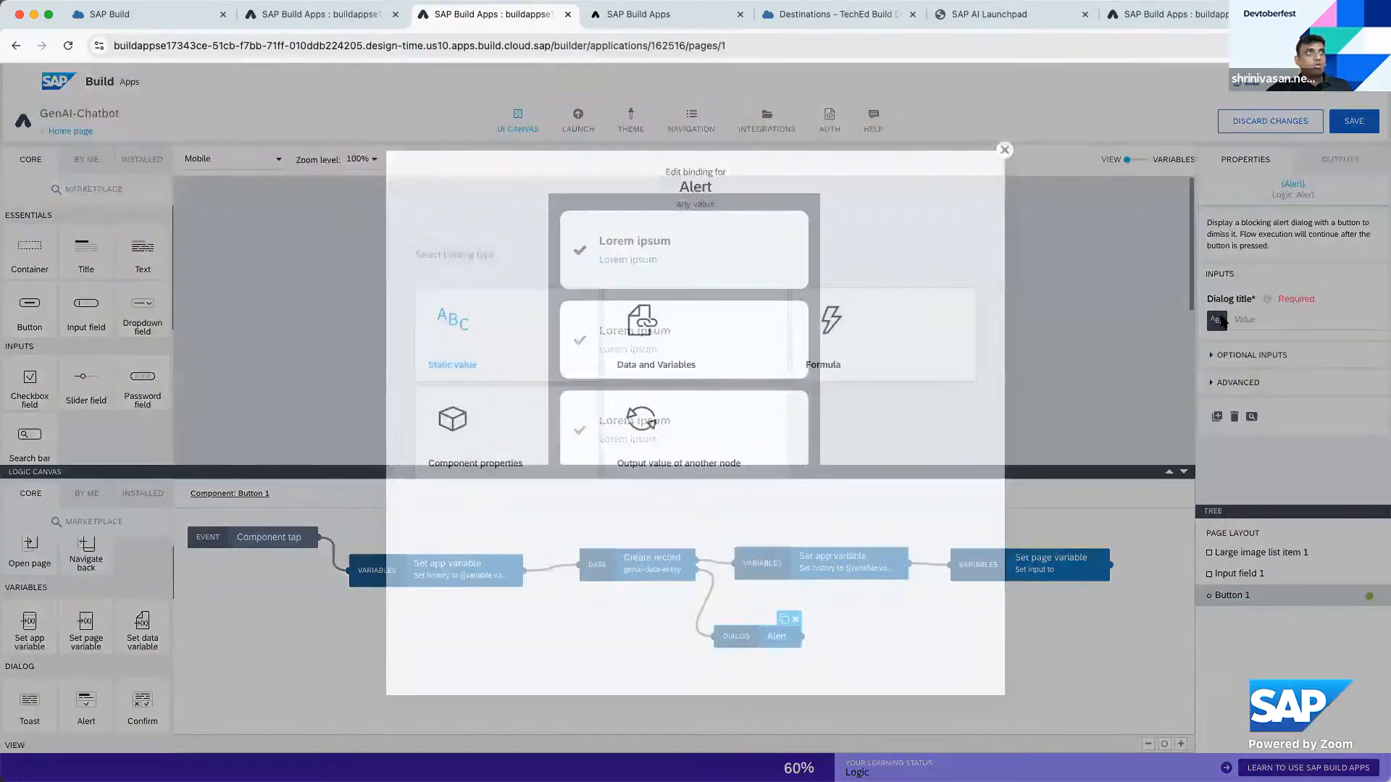
{"action": "left_click", "coordinate": [730, 452]}
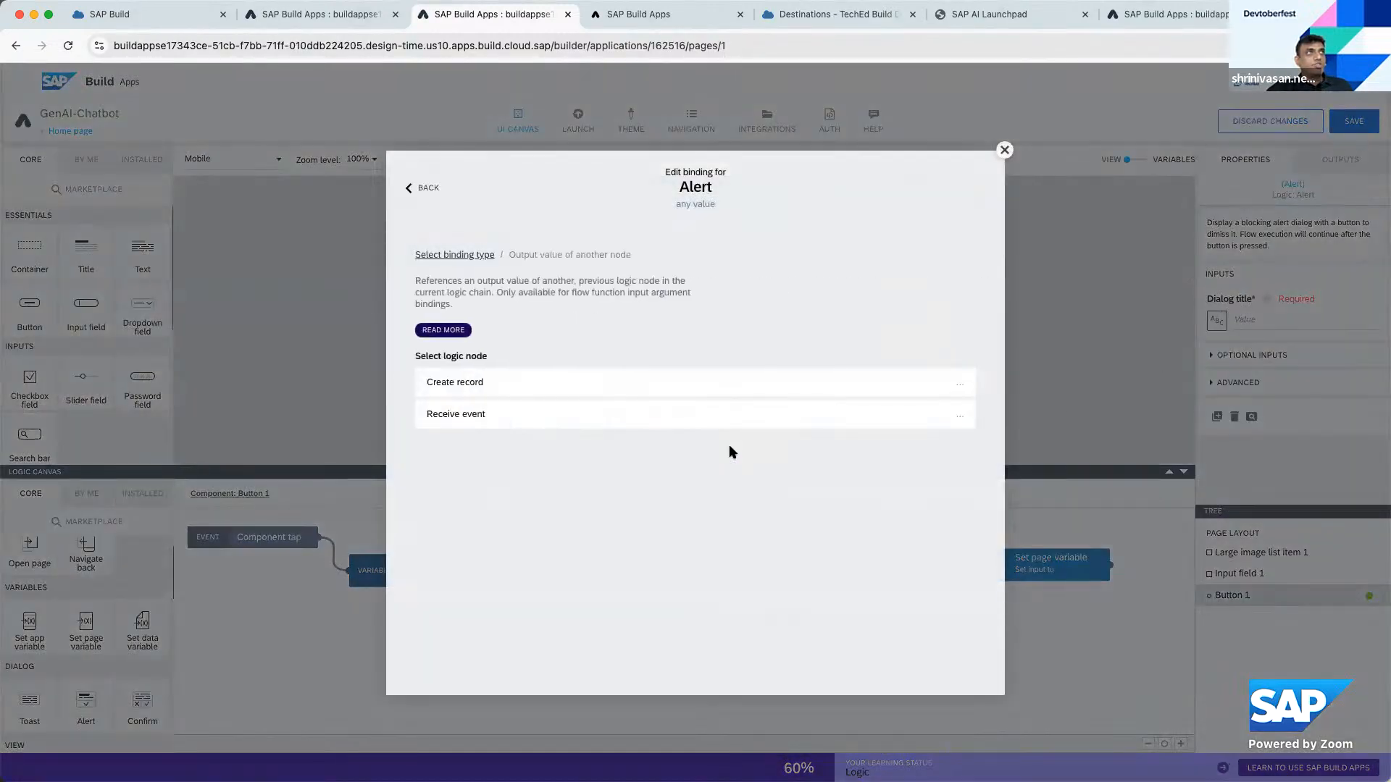
{"action": "left_click", "coordinate": [585, 388]}
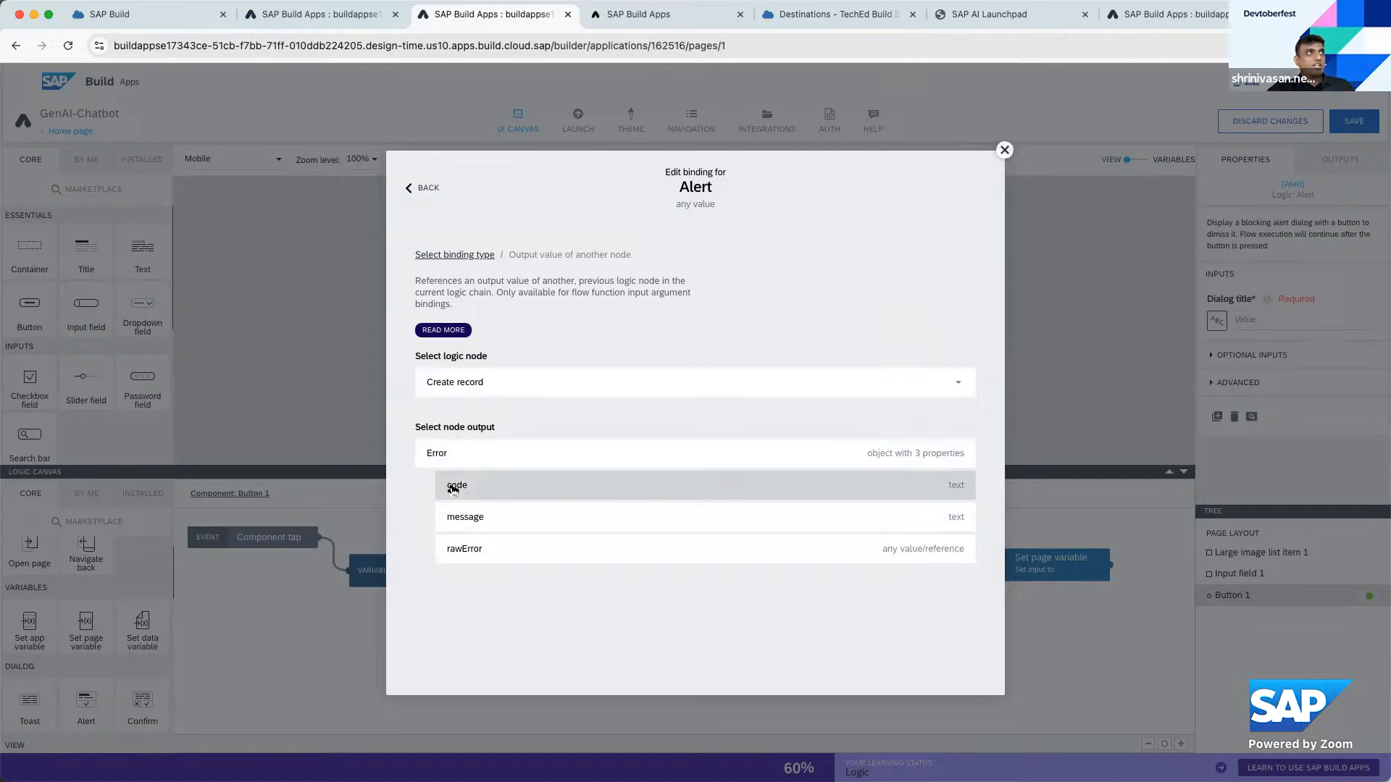
{"action": "left_click", "coordinate": [475, 519]}
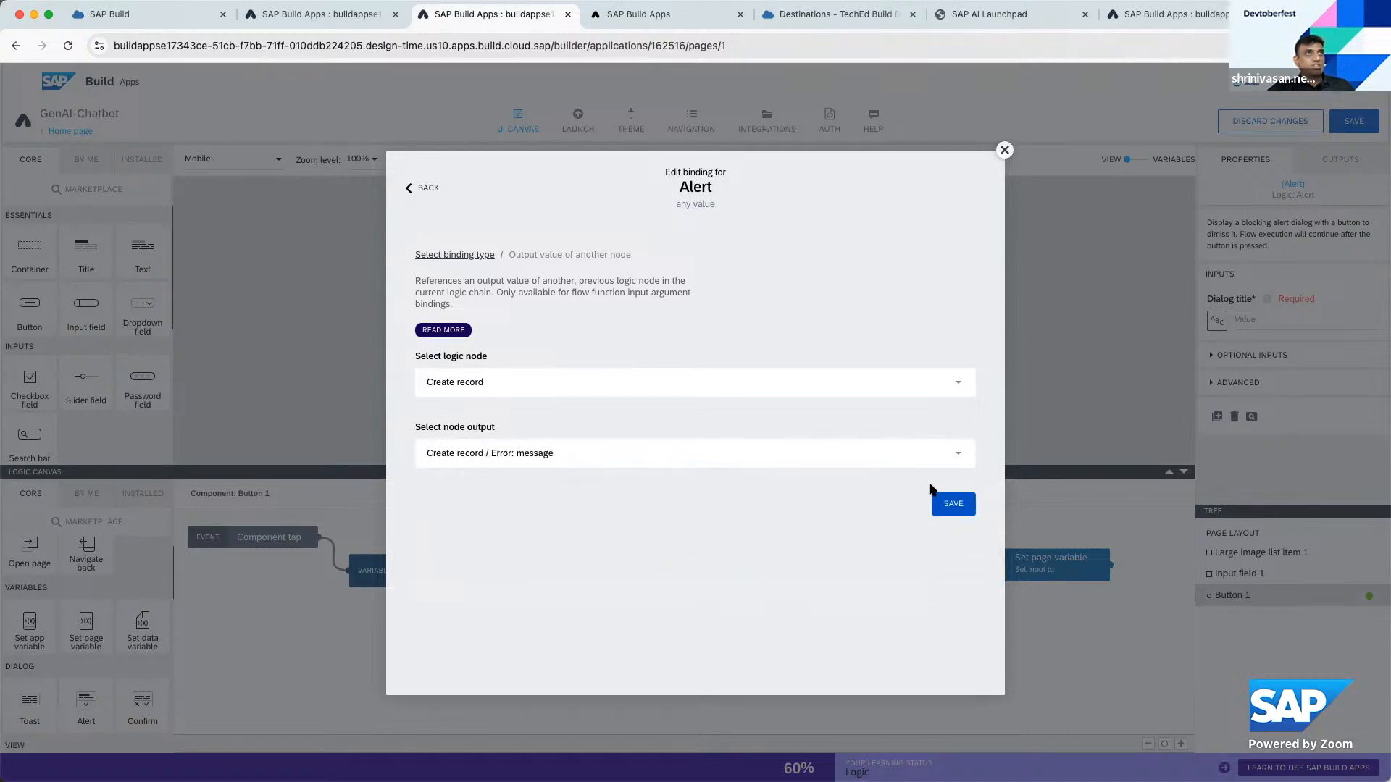
{"action": "left_click", "coordinate": [951, 505]}
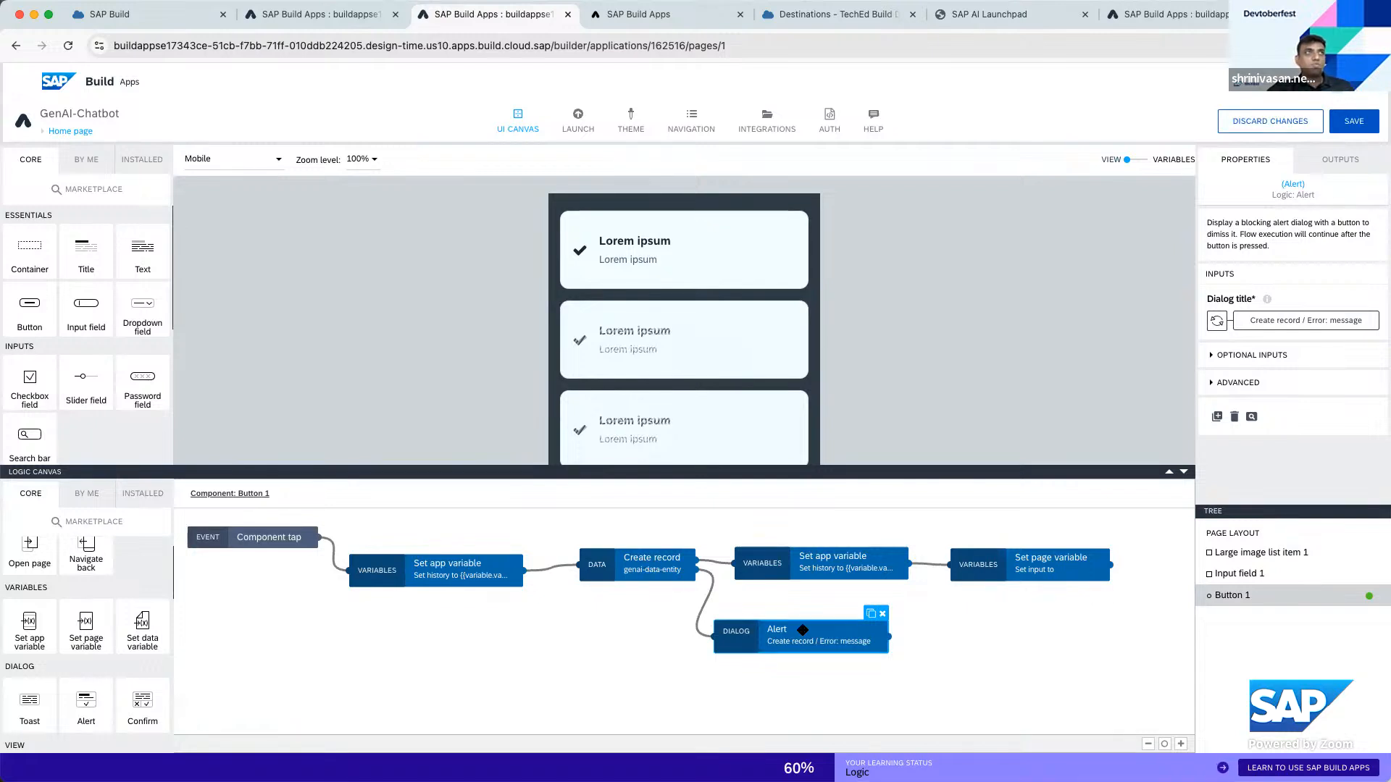
{"action": "left_click", "coordinate": [1351, 125]}
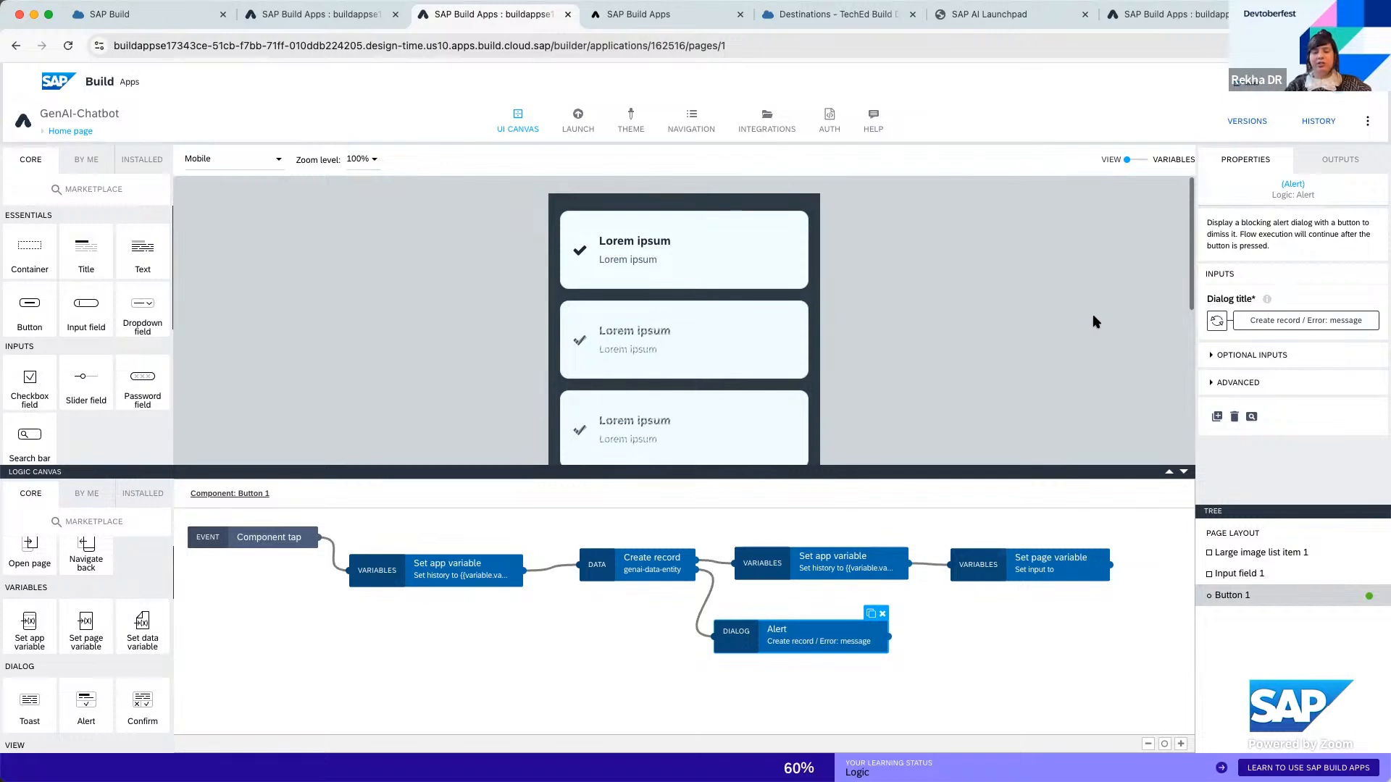
Prefix pageVars.input in the first Set app variable formula with "You are a german translator, give me all the responses in German" +, and save the binding
{"action": "left_click", "coordinate": [453, 573]}
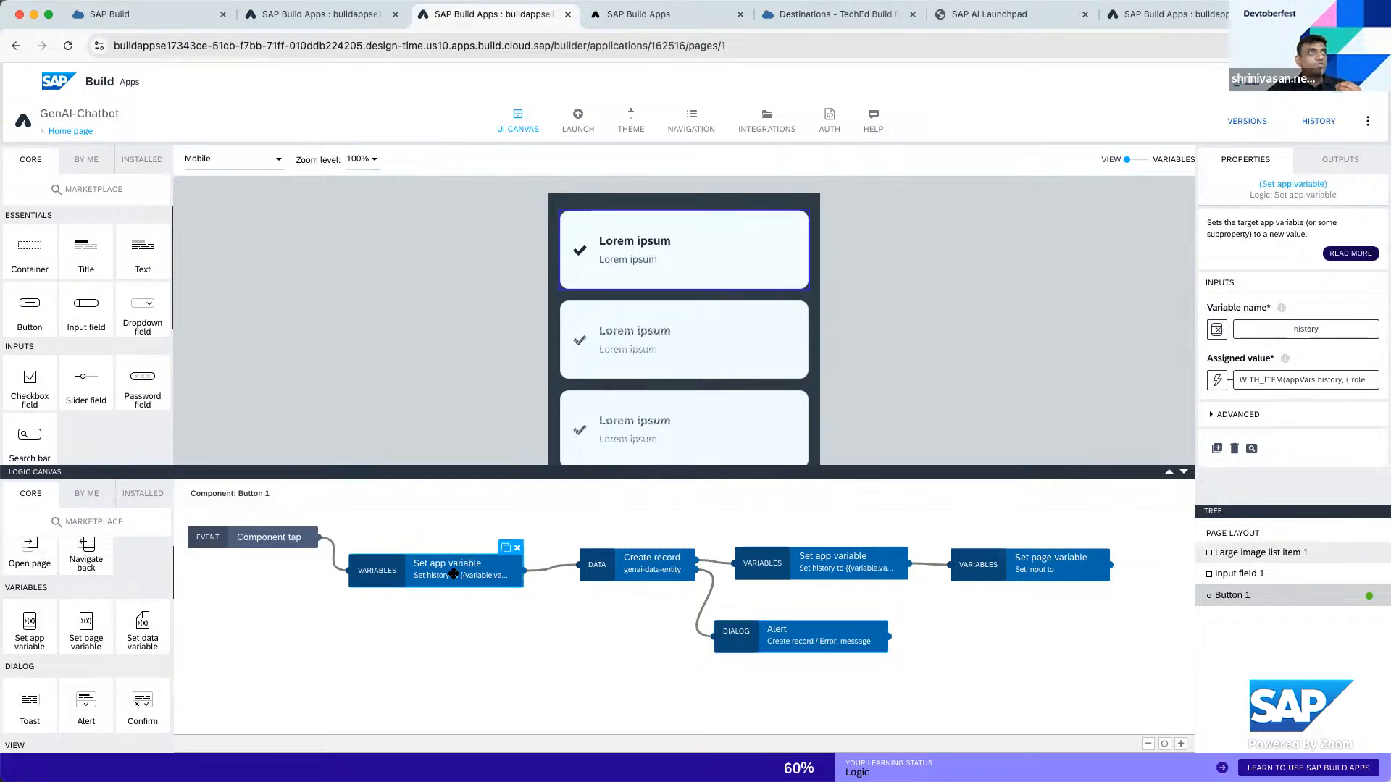
{"action": "left_click", "coordinate": [1316, 385]}
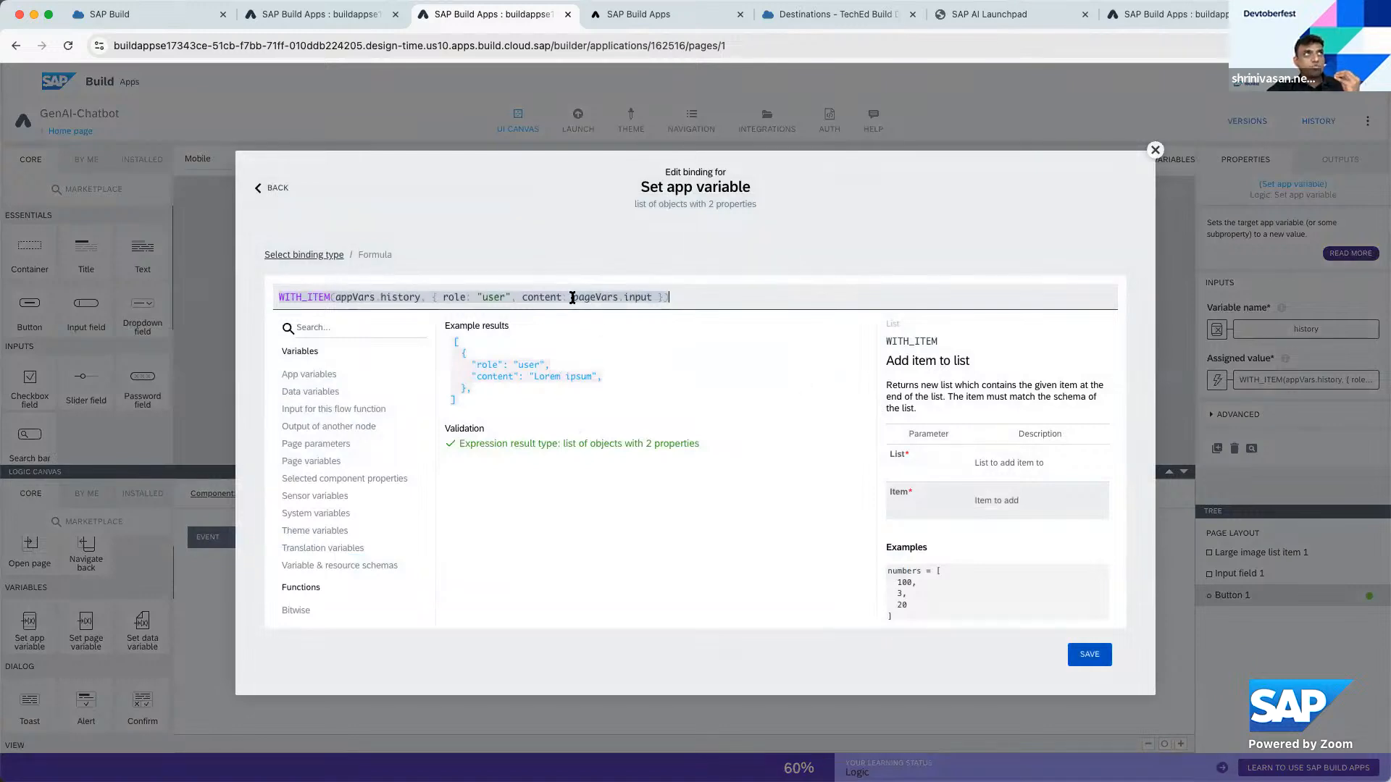
{"action": "left_click", "coordinate": [572, 297]}
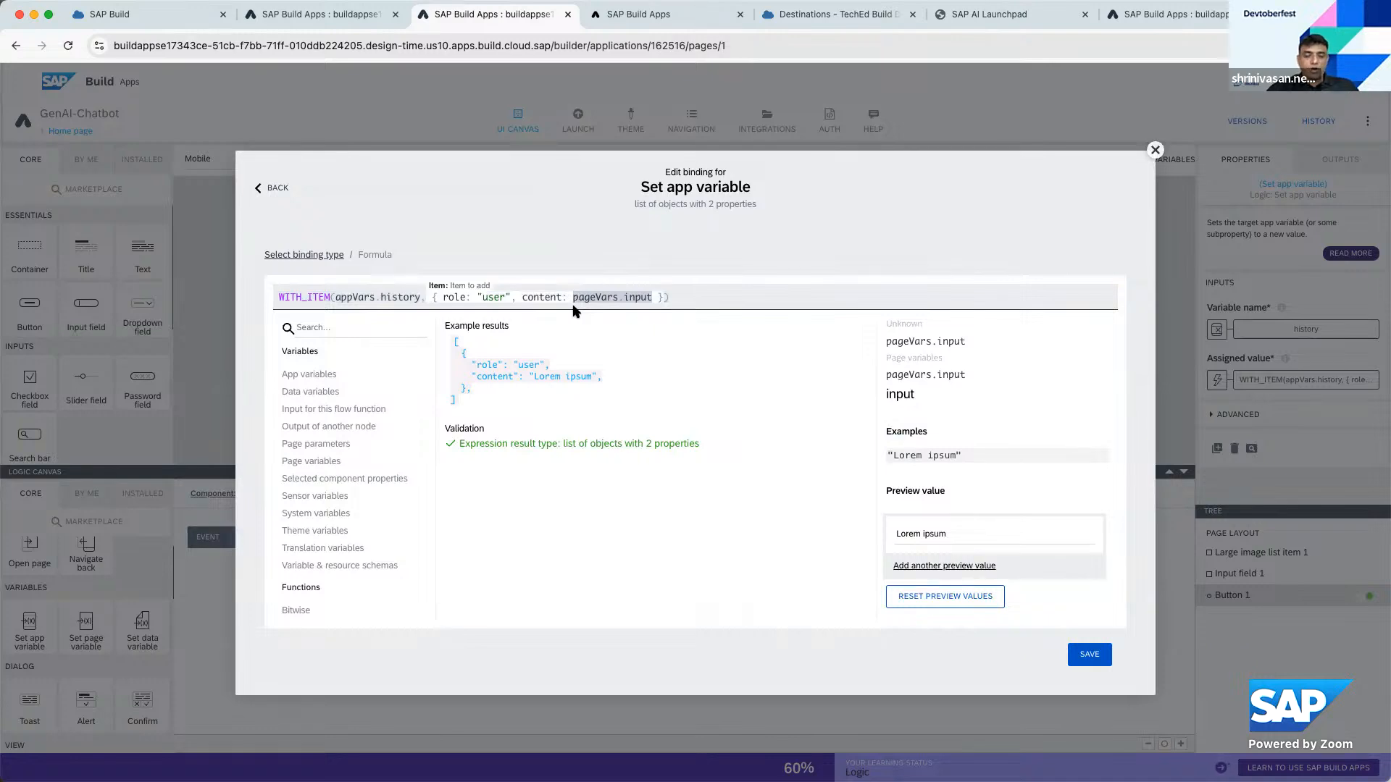
{"action": "type", "text": "\""}
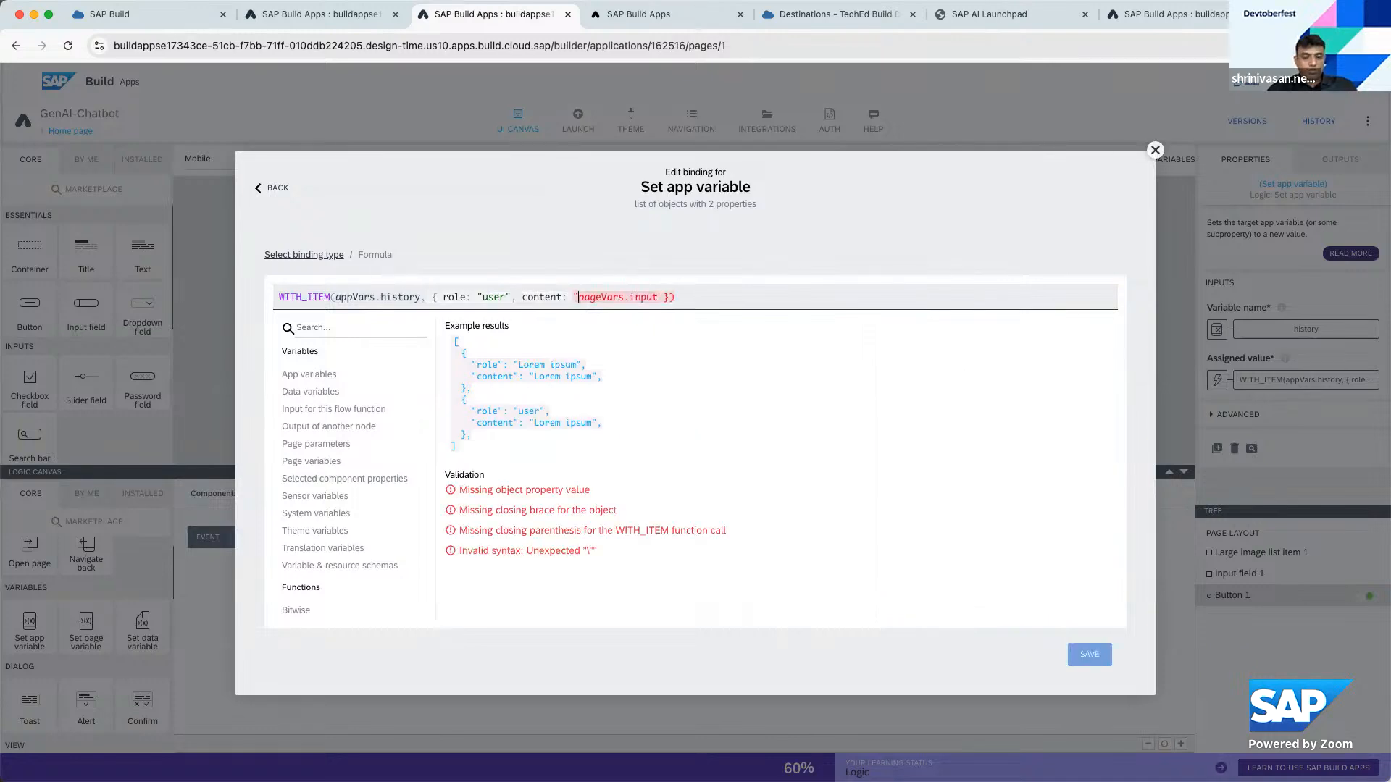
{"action": "type", "text": "You are a g"}
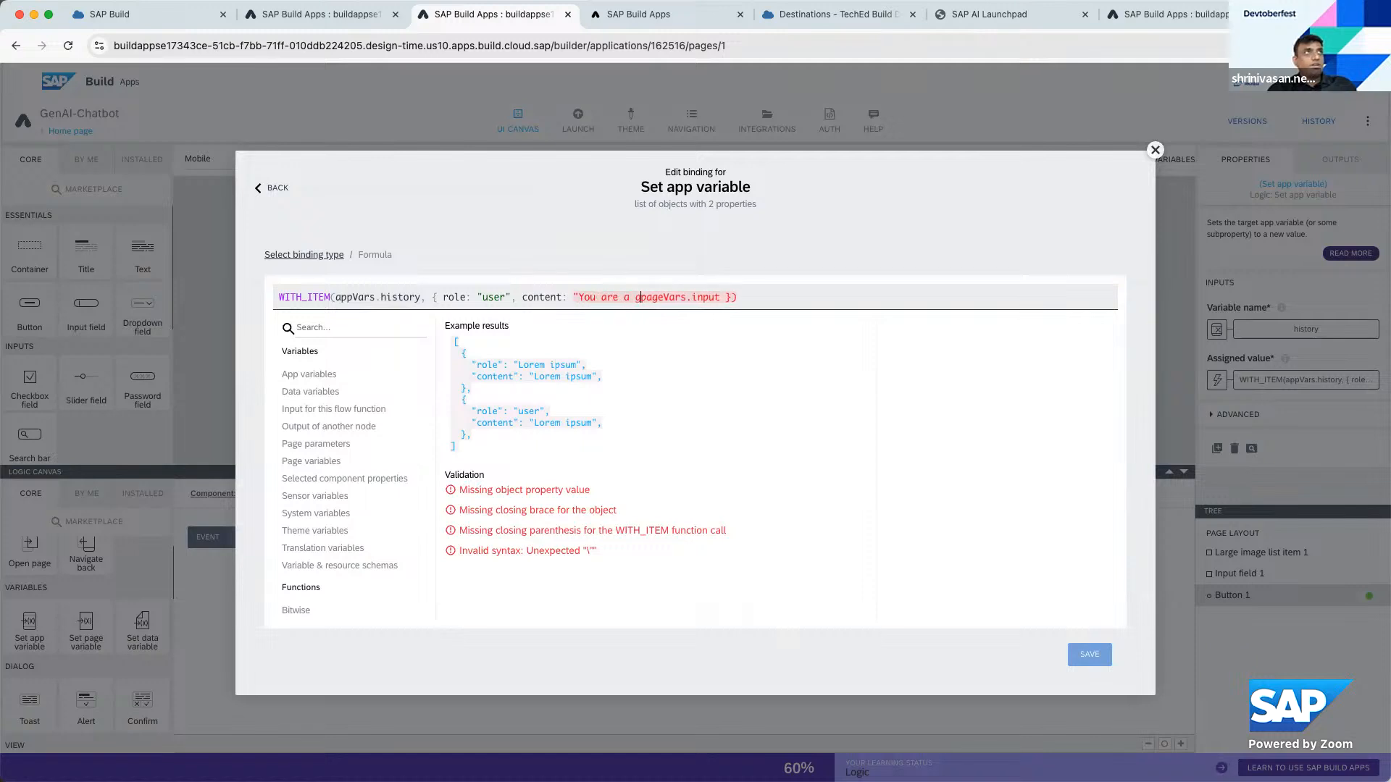
{"action": "type", "text": "e"}
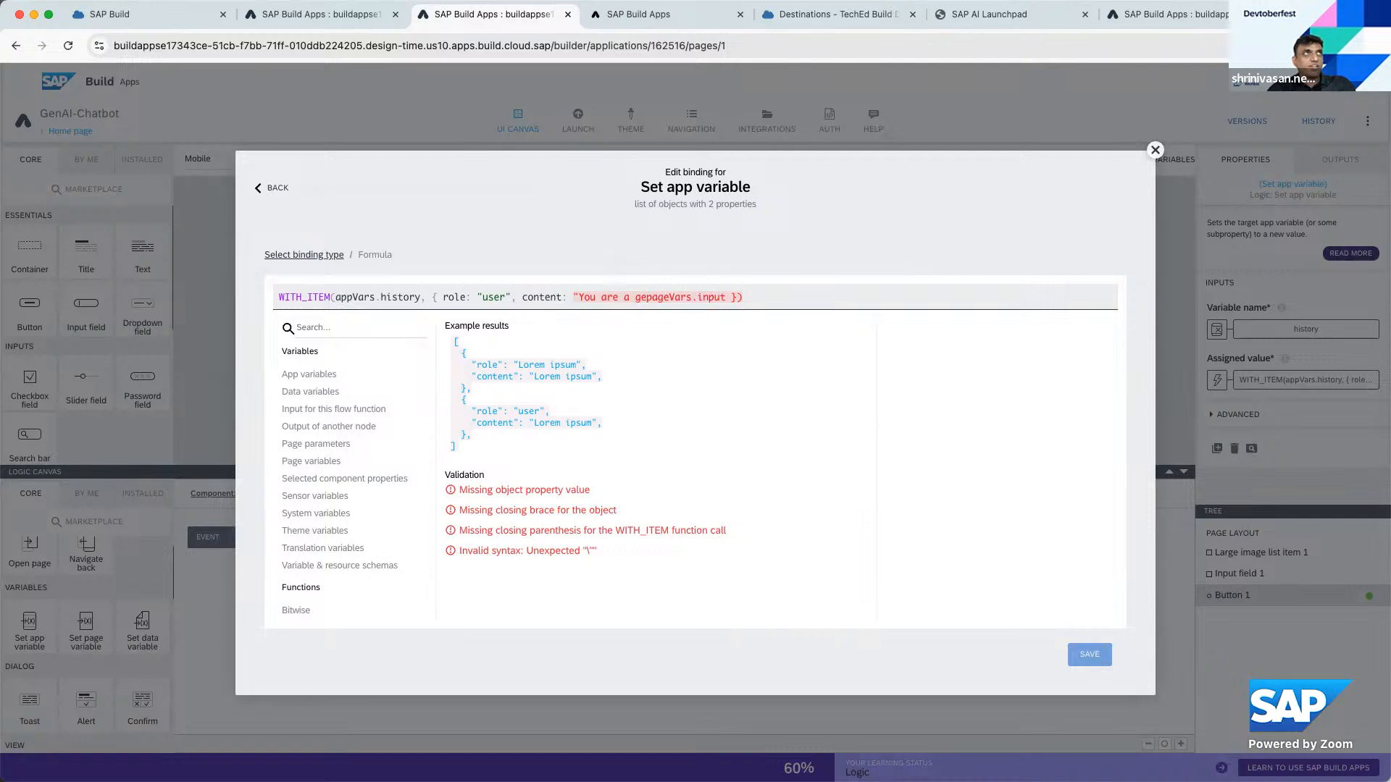
{"action": "type", "text": "rman tran"}
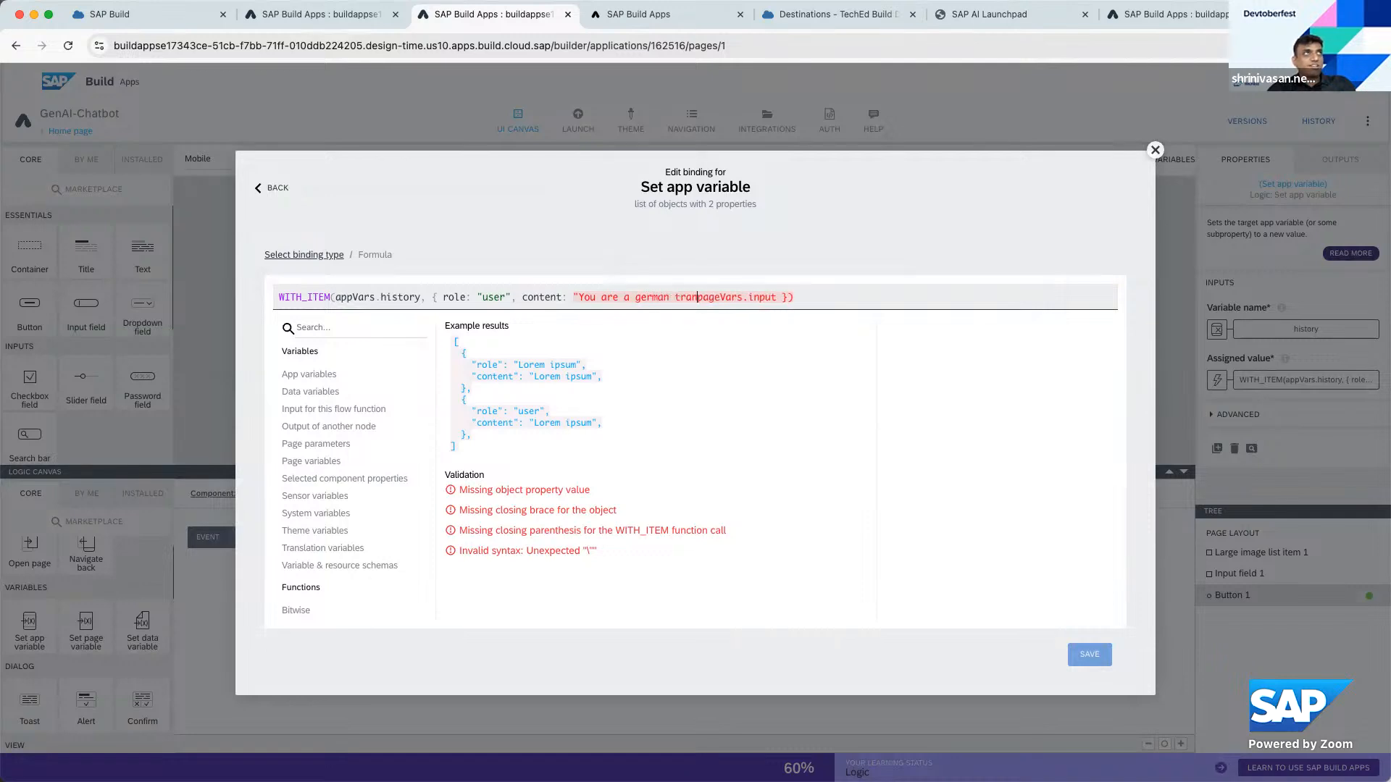
{"action": "type", "text": "slator"}
{"action": "type", "text": ", give"}
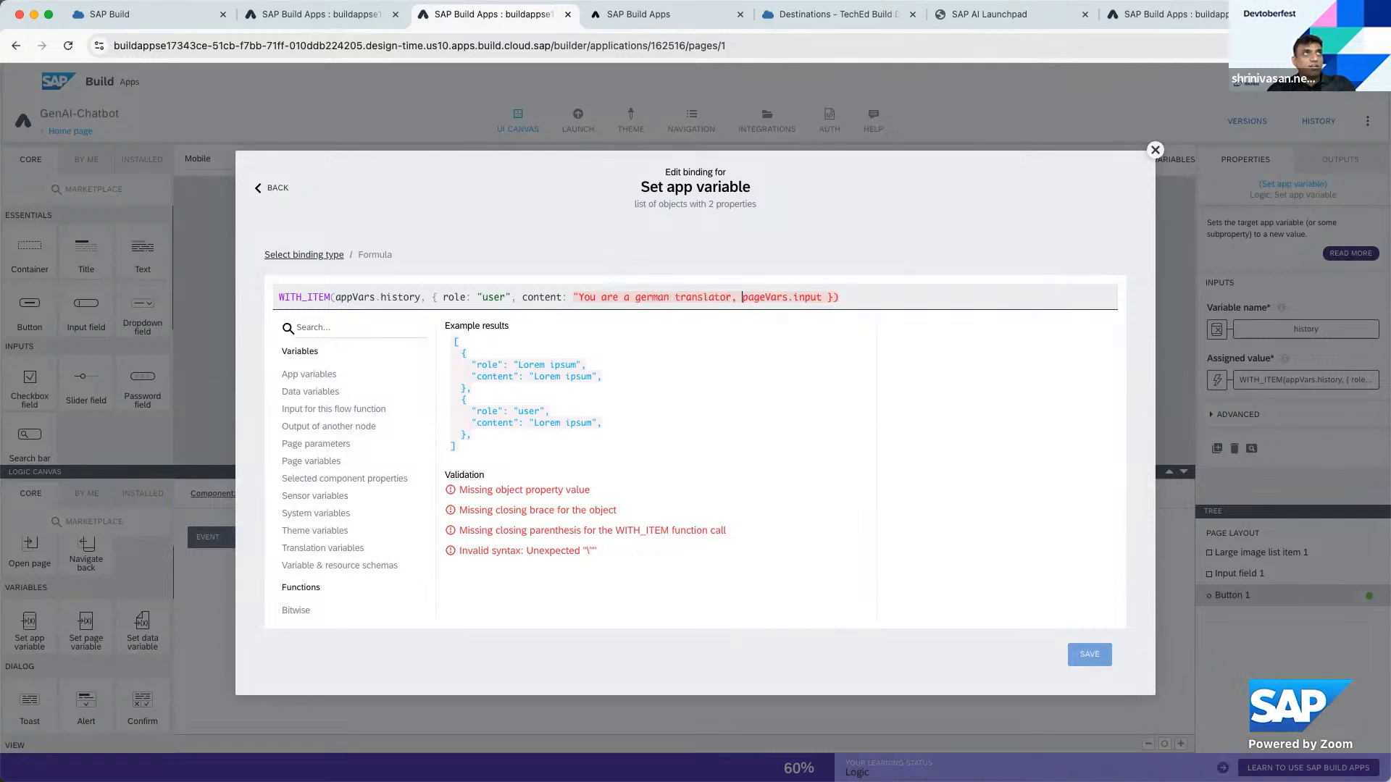
{"action": "type", "text": "me all th"}
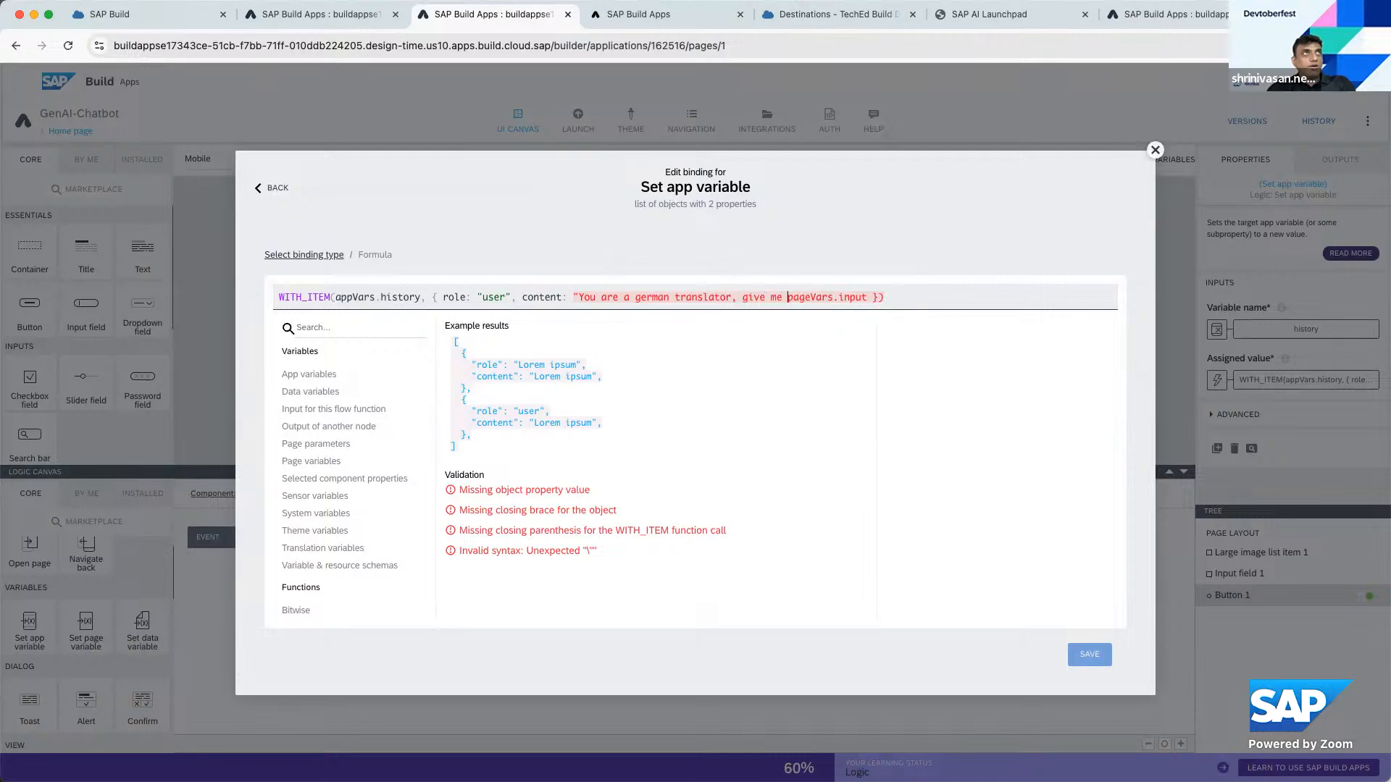
{"action": "type", "text": "e resp"}
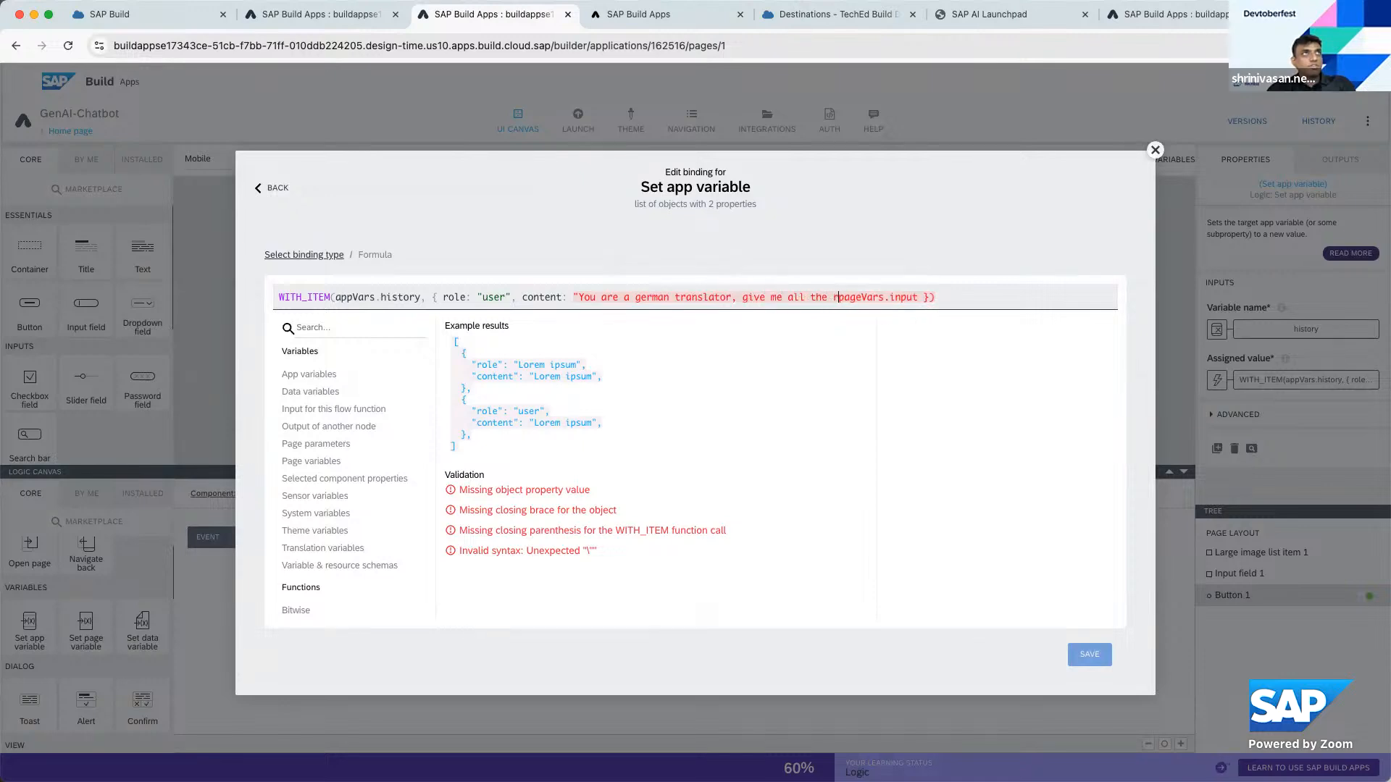
{"action": "type", "text": "o"}
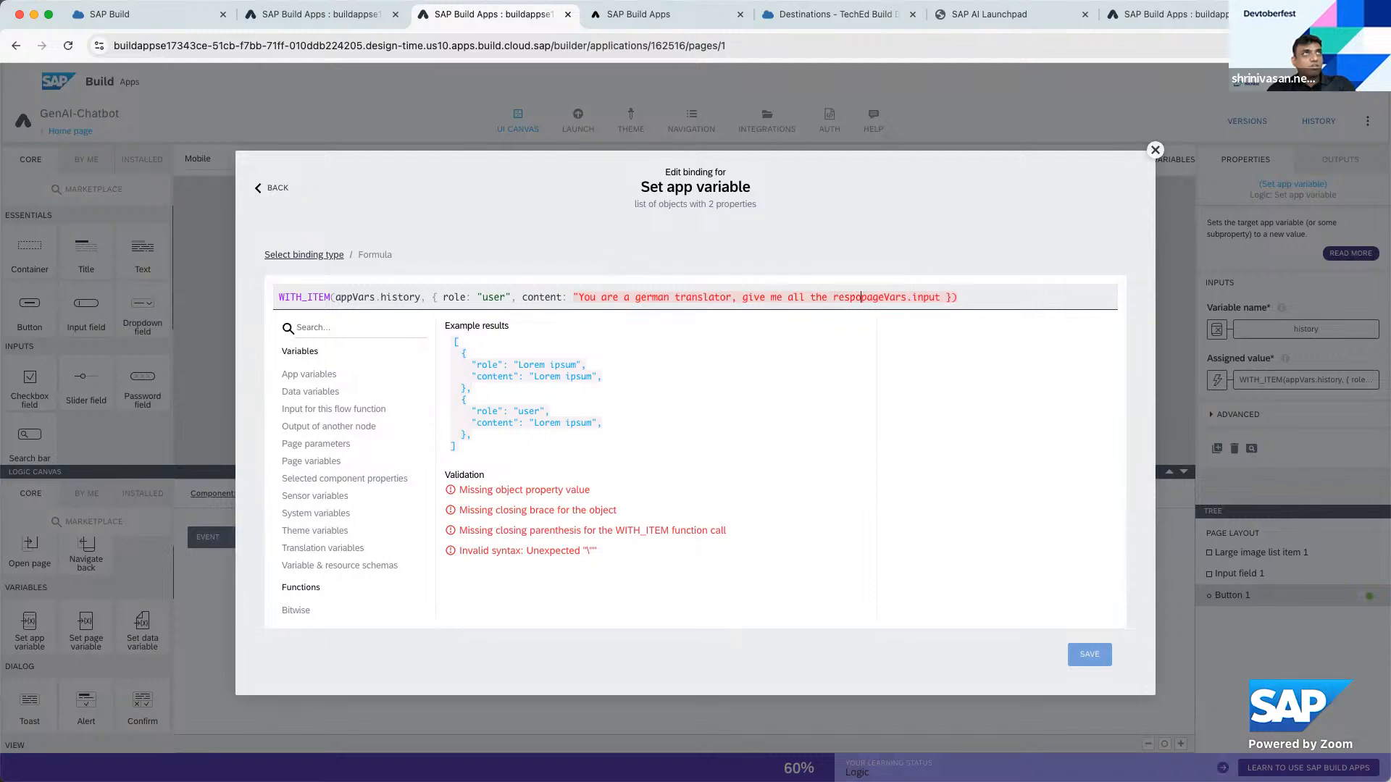
{"action": "type", "text": "nses i"}
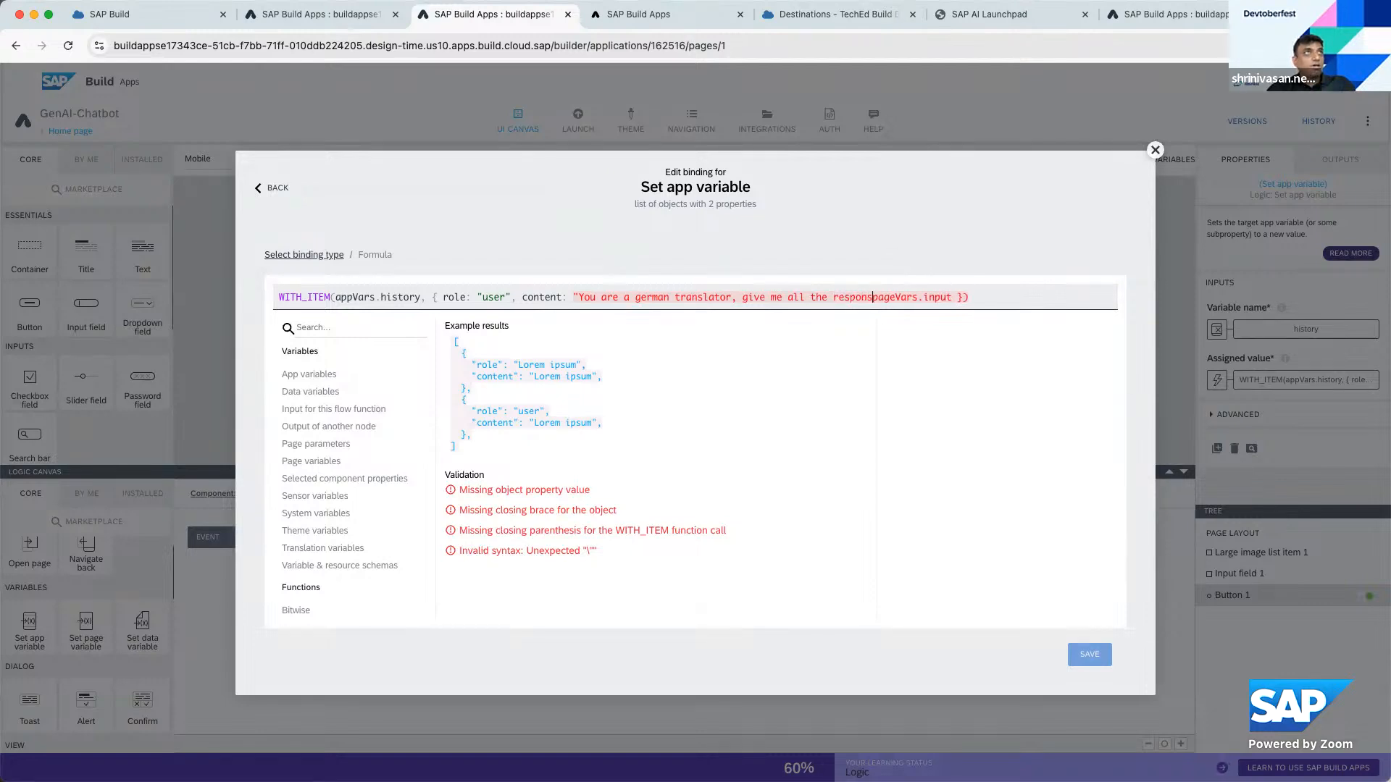
{"action": "type", "text": "n German"}
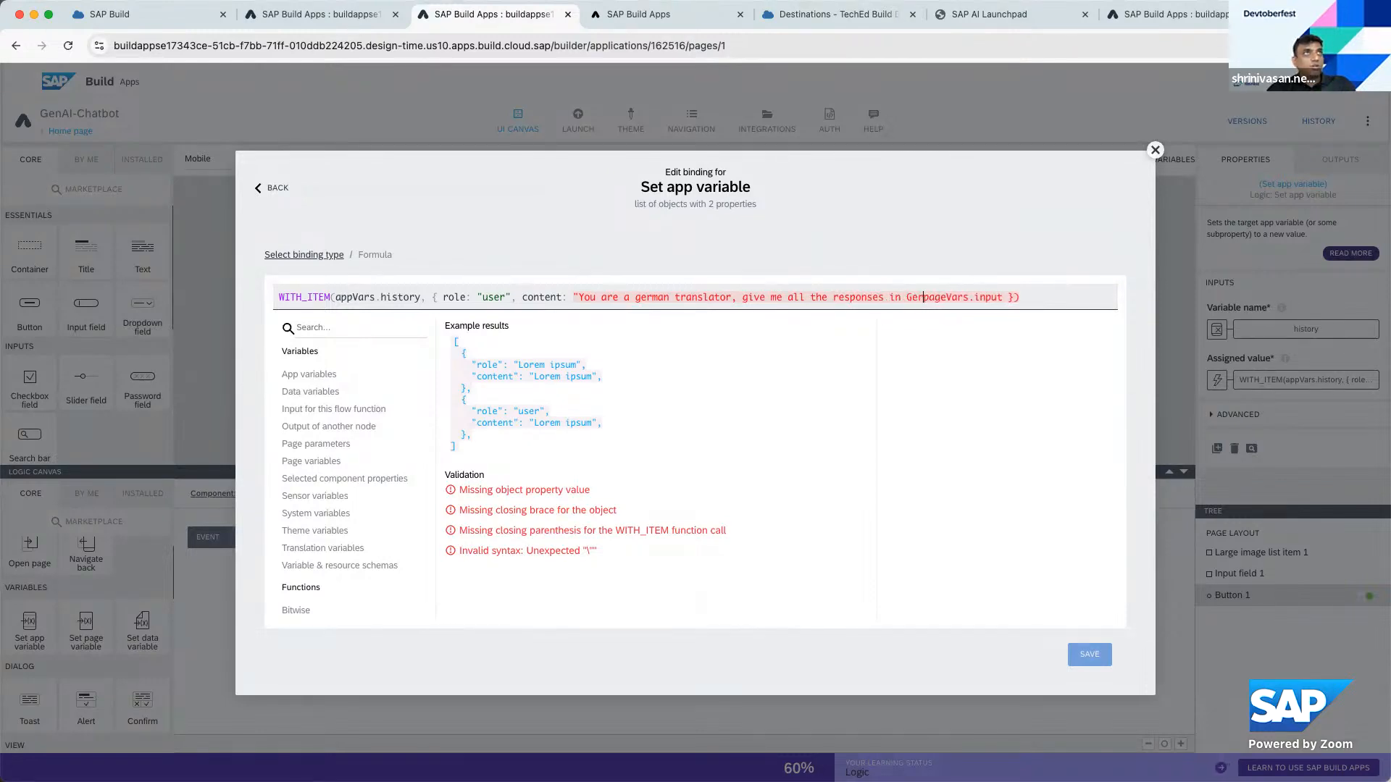
{"action": "type", "text": "\" +"}
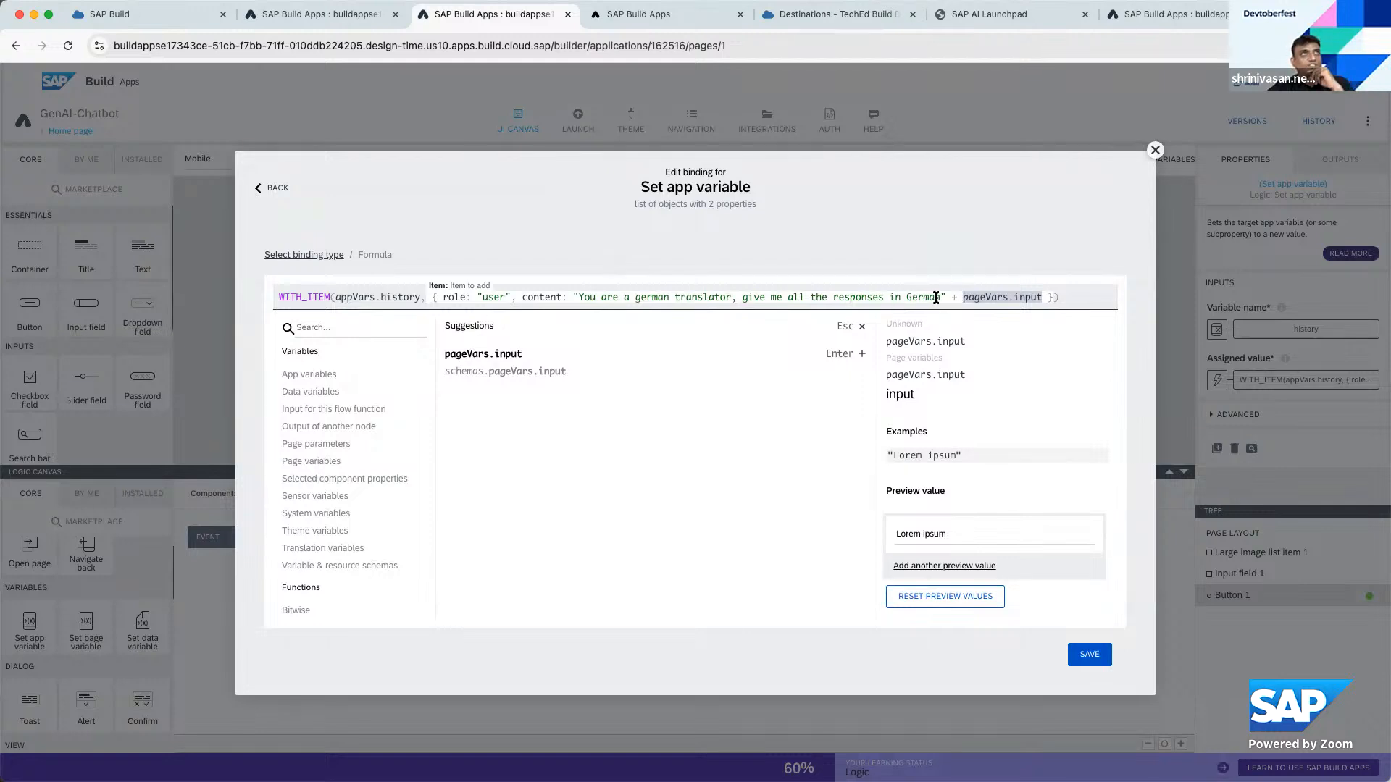
{"action": "left_click", "coordinate": [1089, 654]}
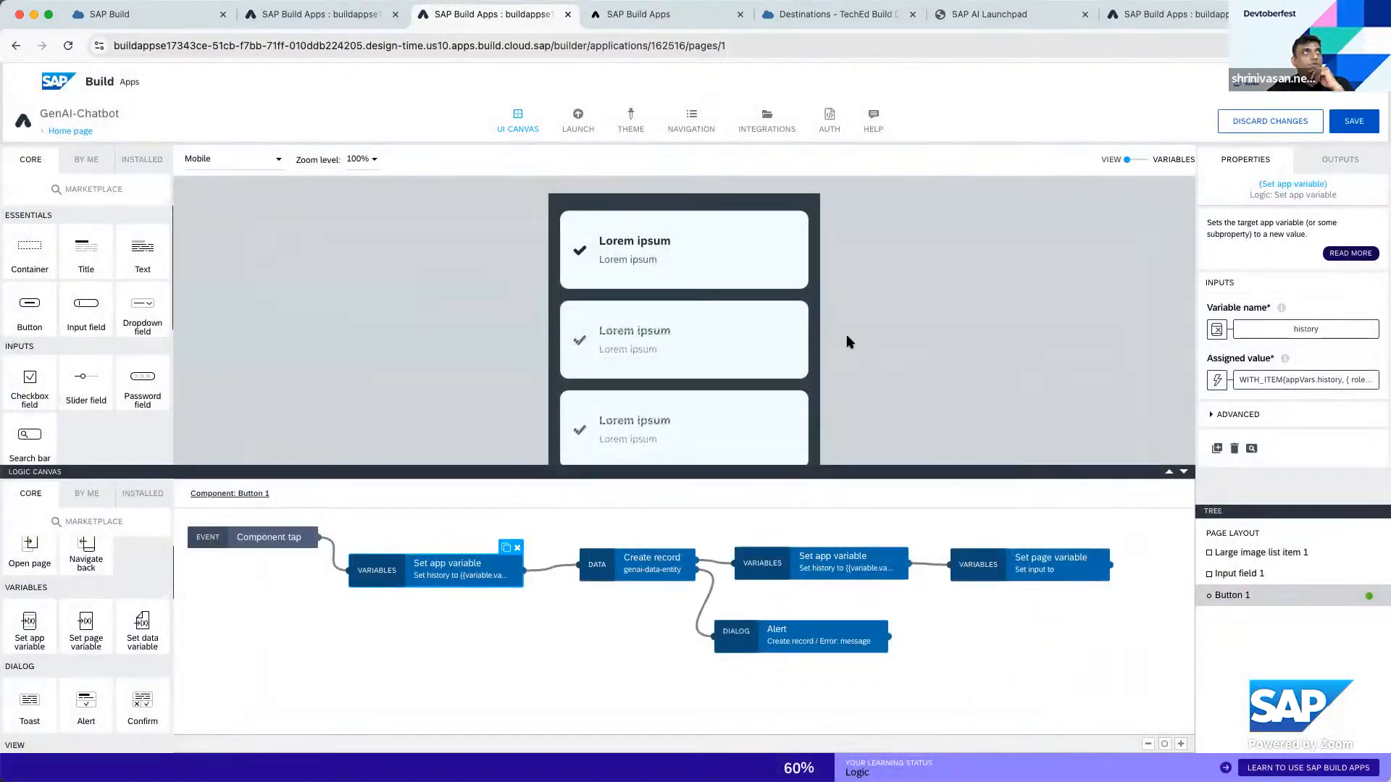
Switch the large image list item's Description text binding from a repeat data item to a formula and open that formula for editing
{"action": "left_click", "coordinate": [752, 250]}
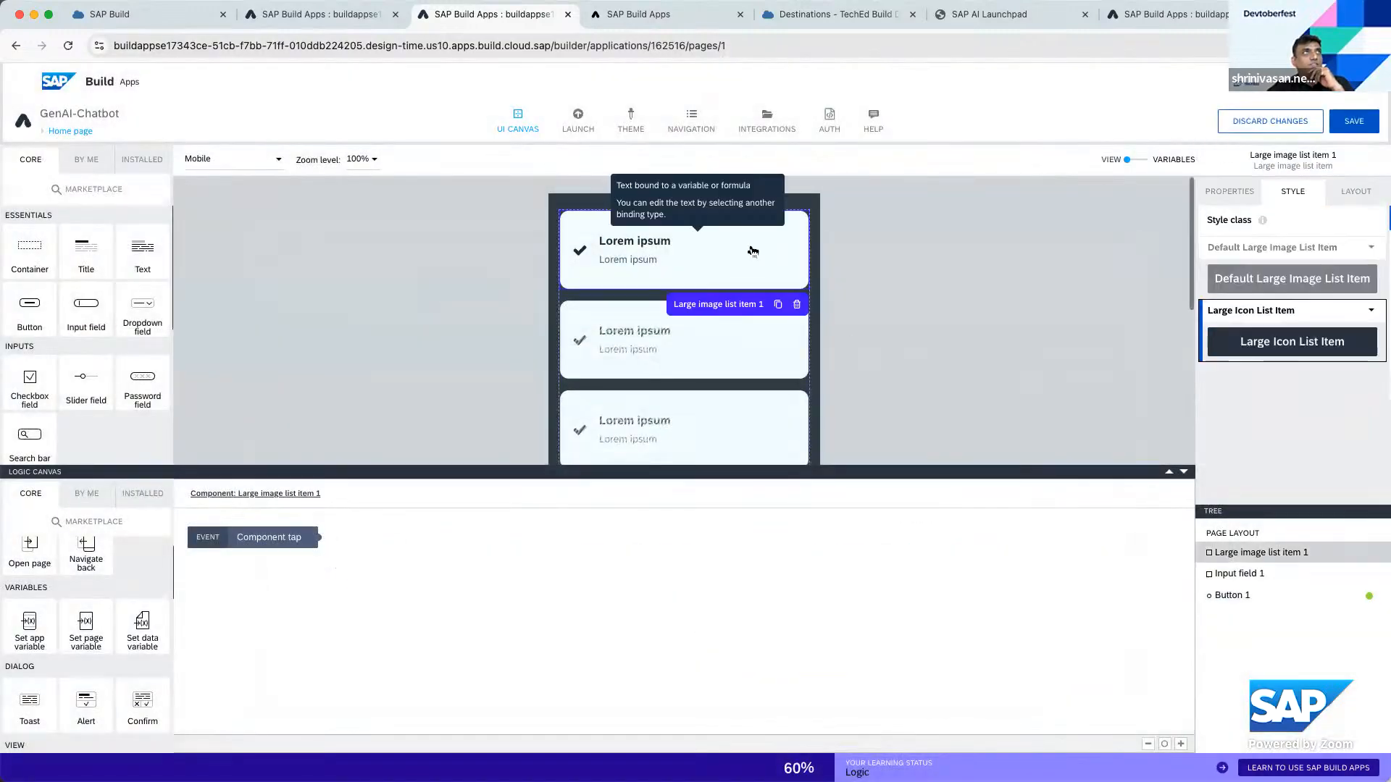
{"action": "left_click", "coordinate": [1226, 191]}
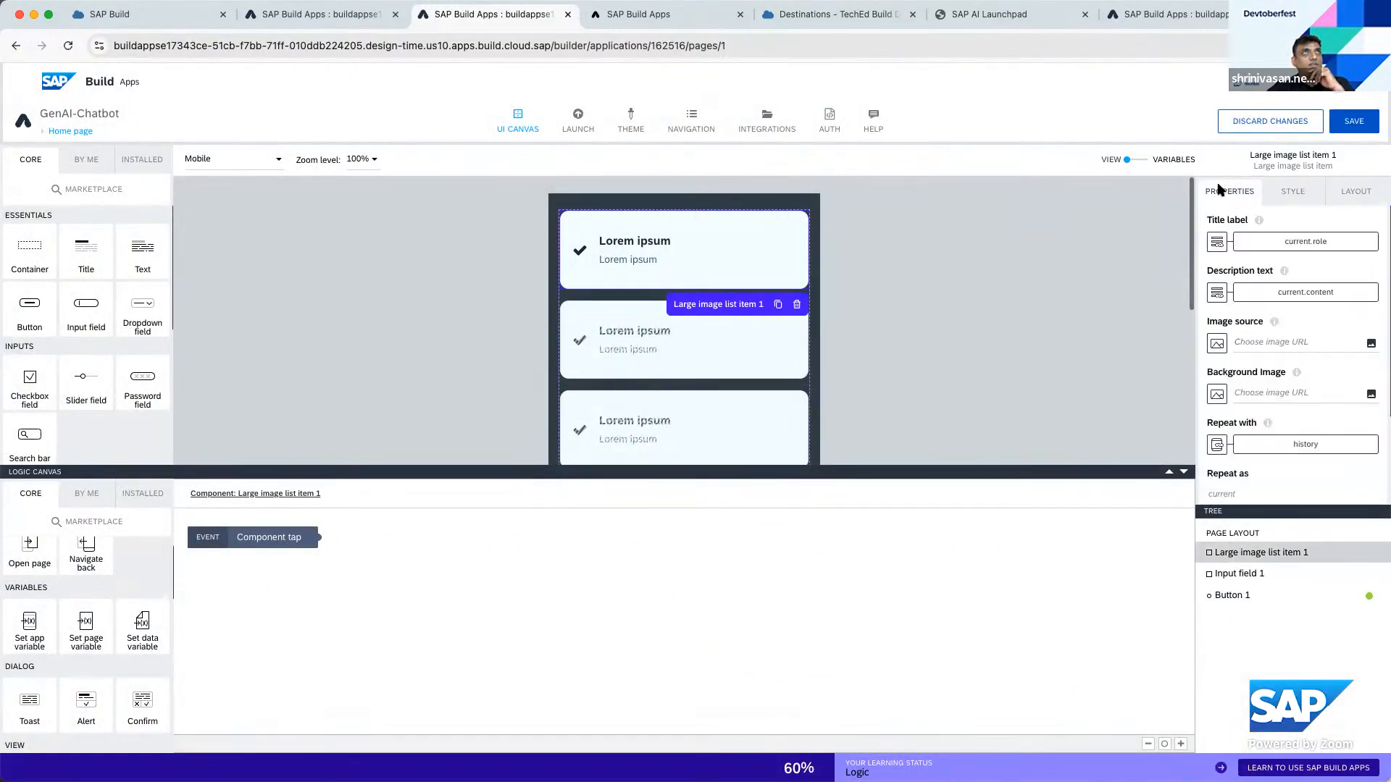
{"action": "left_click", "coordinate": [1281, 297]}
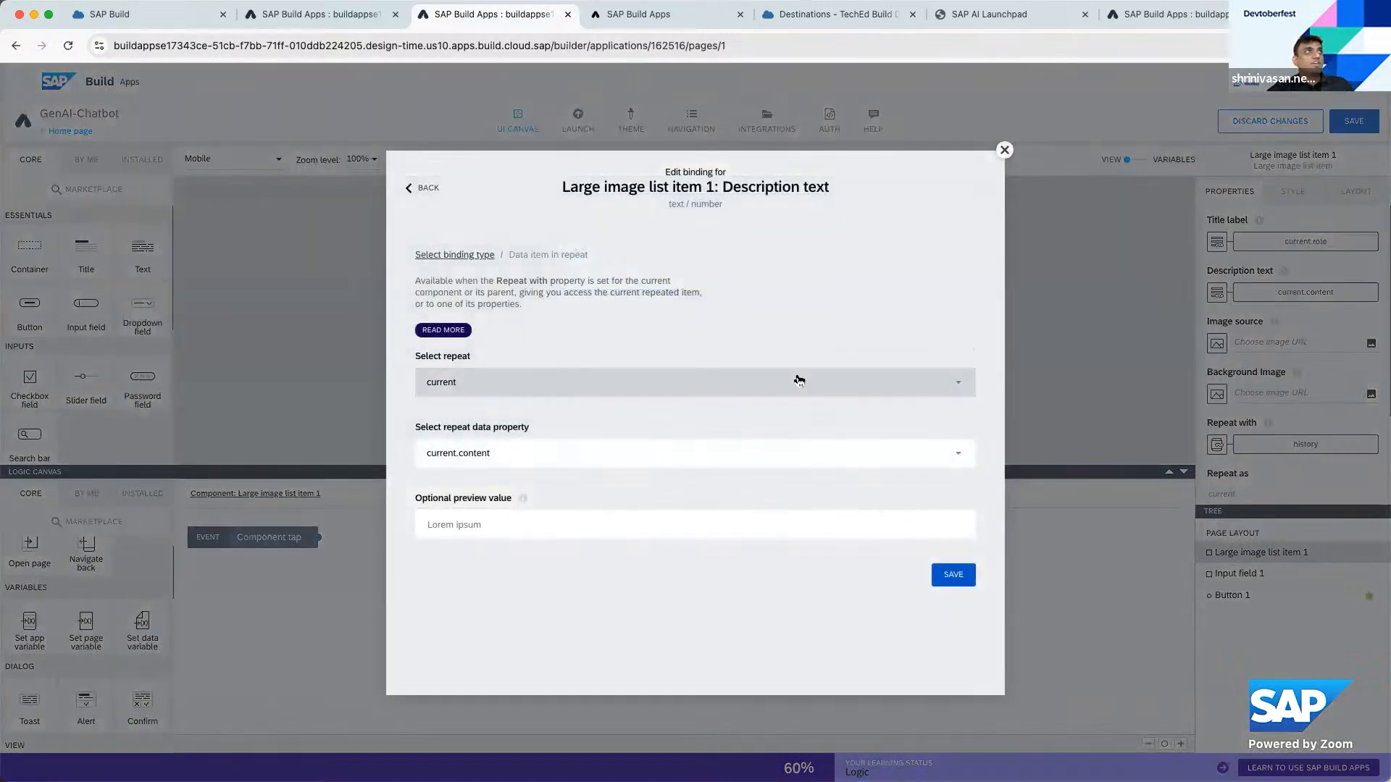
{"action": "left_click", "coordinate": [797, 378]}
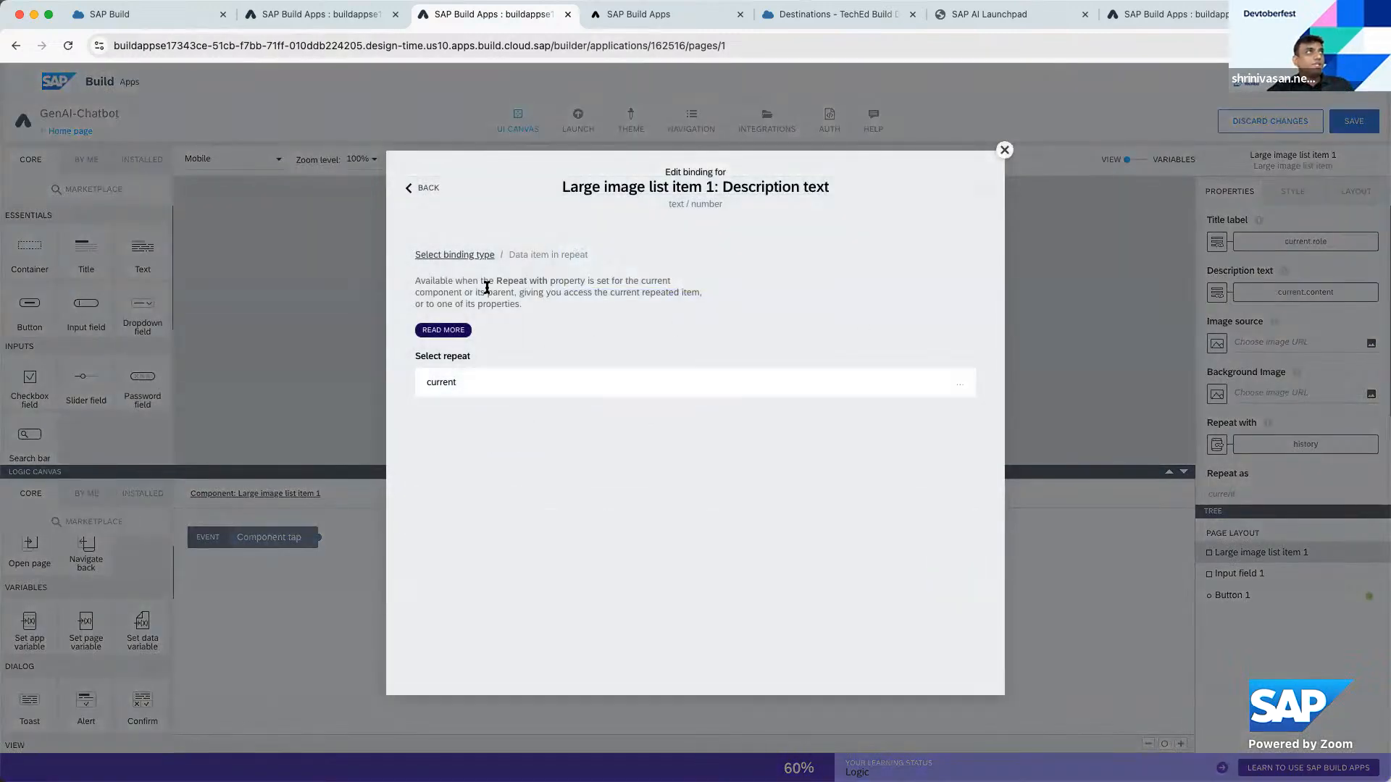
{"action": "left_click", "coordinate": [428, 192]}
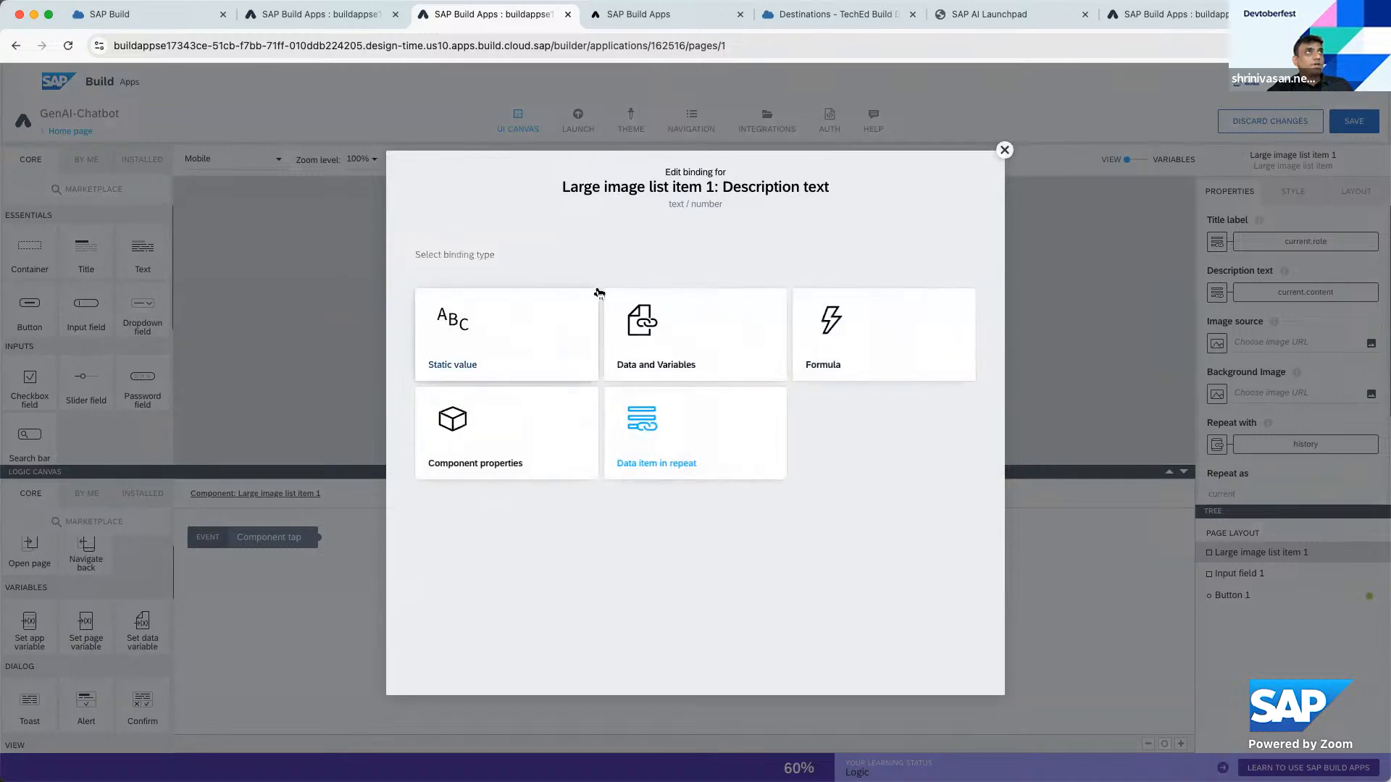
{"action": "left_click", "coordinate": [862, 346]}
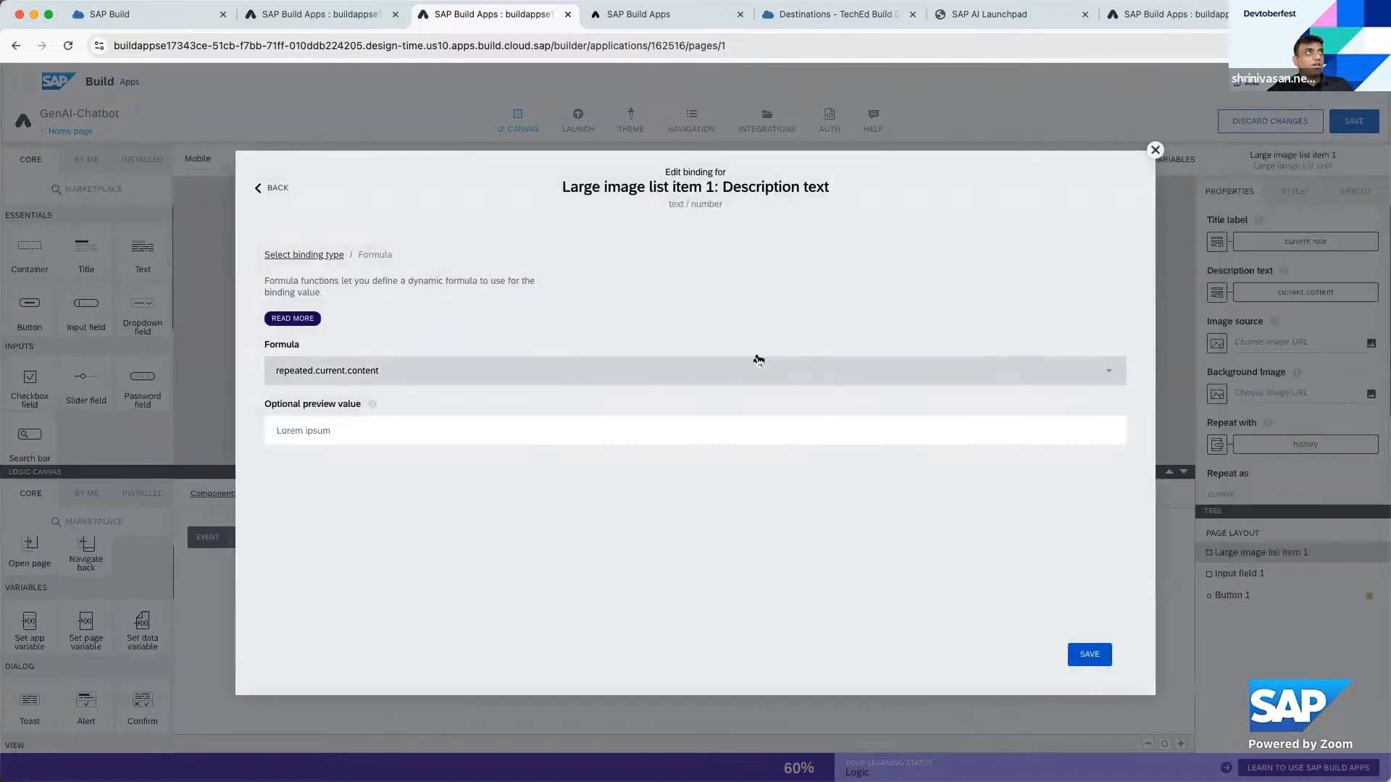
{"action": "left_click", "coordinate": [574, 377]}
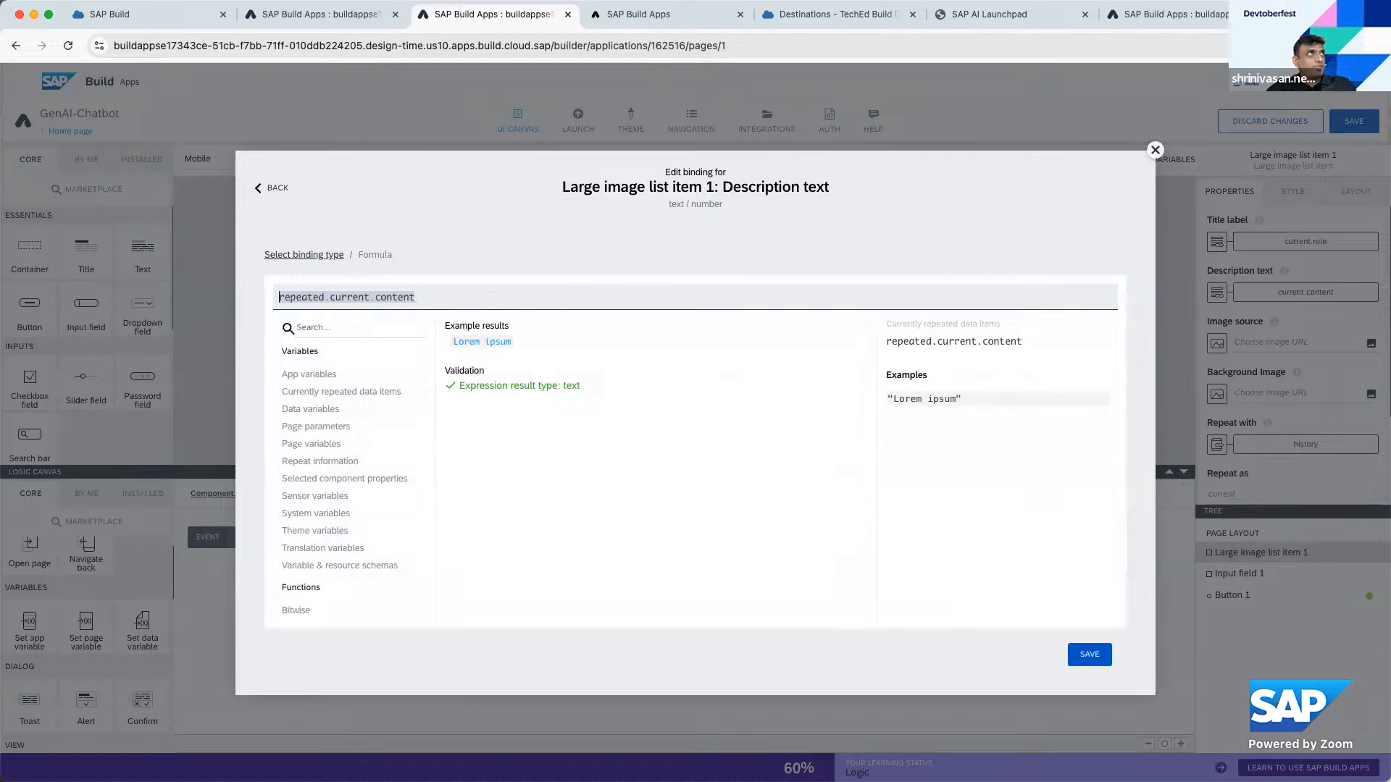
Wrap repeated.current.content in an IF condition comparing it with "role", and insert REPLACE_ALL as the true value
{"action": "type", "text": "IF("}
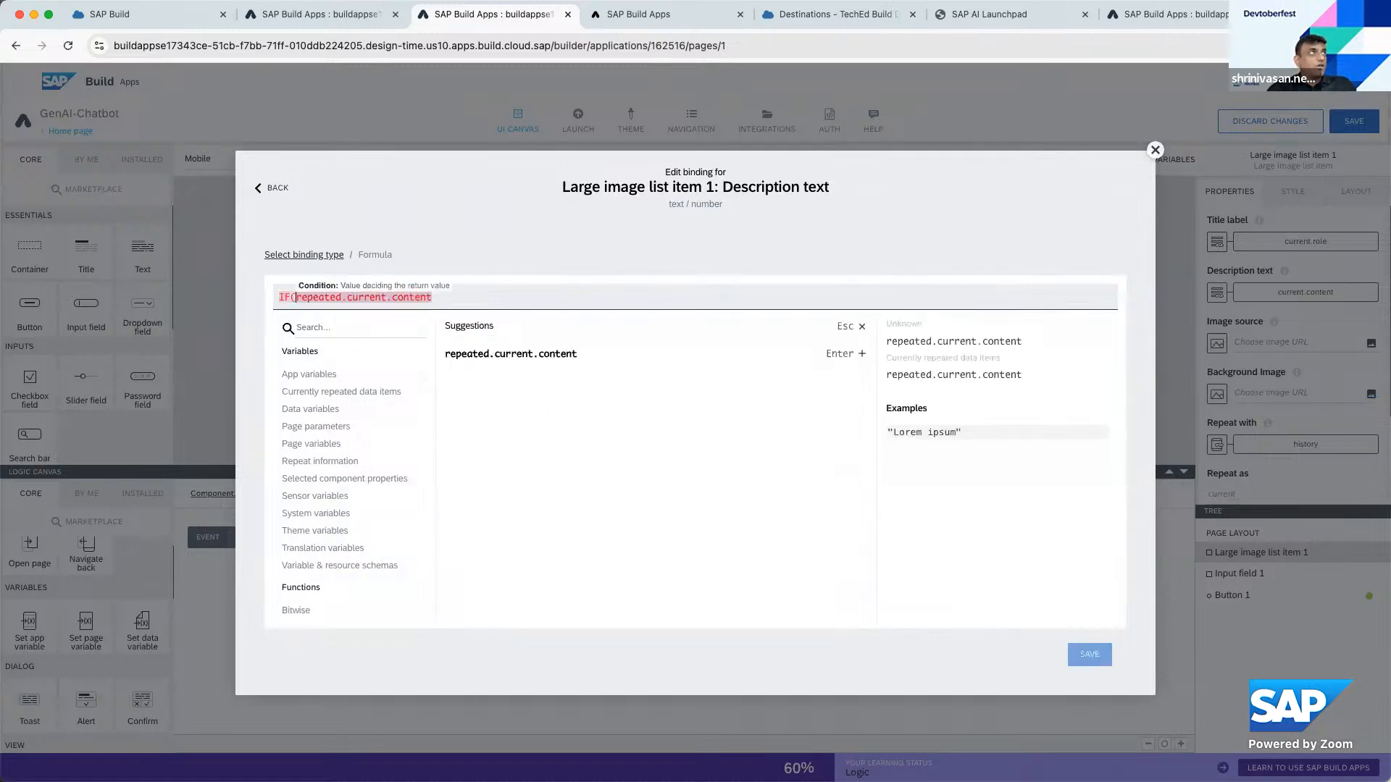
{"action": "type", "text": " == \""}
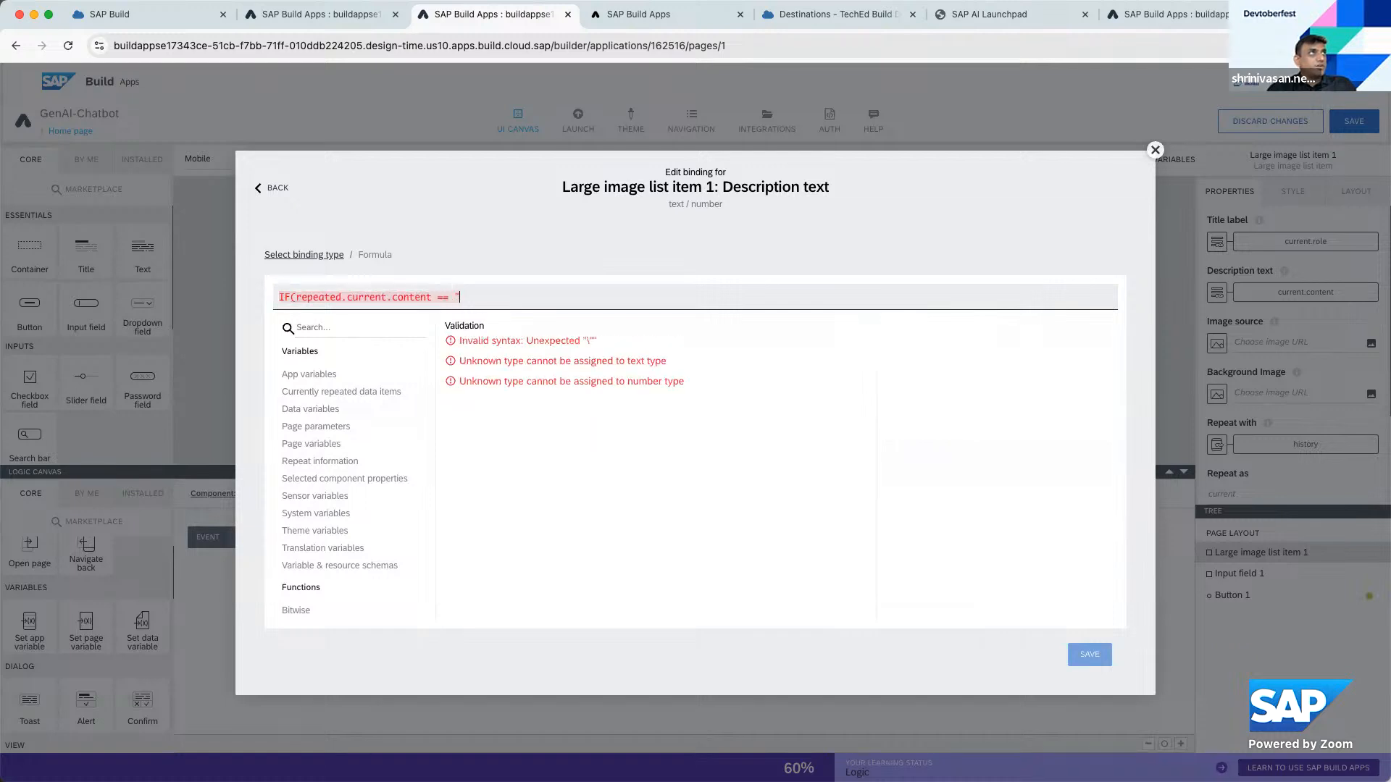
{"action": "type", "text": "role\", "}
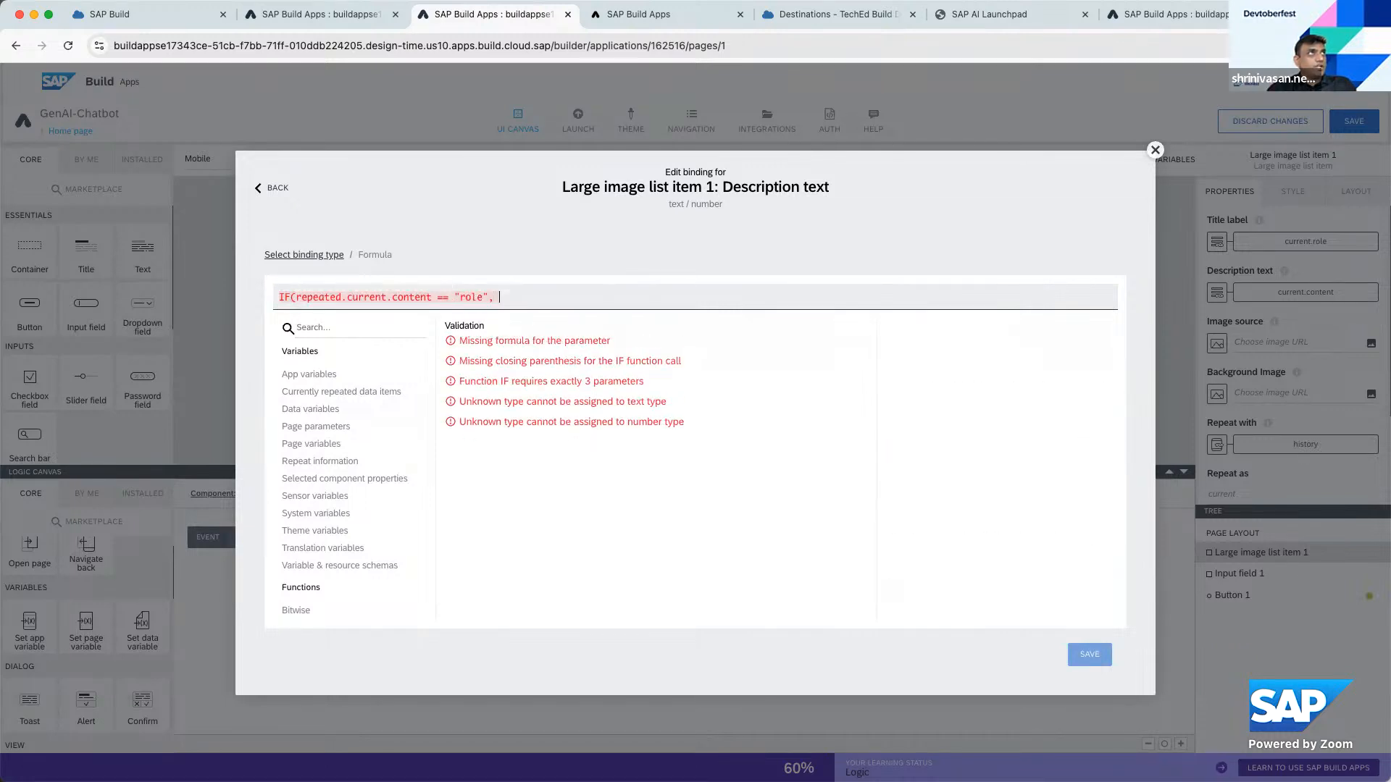
{"action": "type", "text": "REPLACE"}
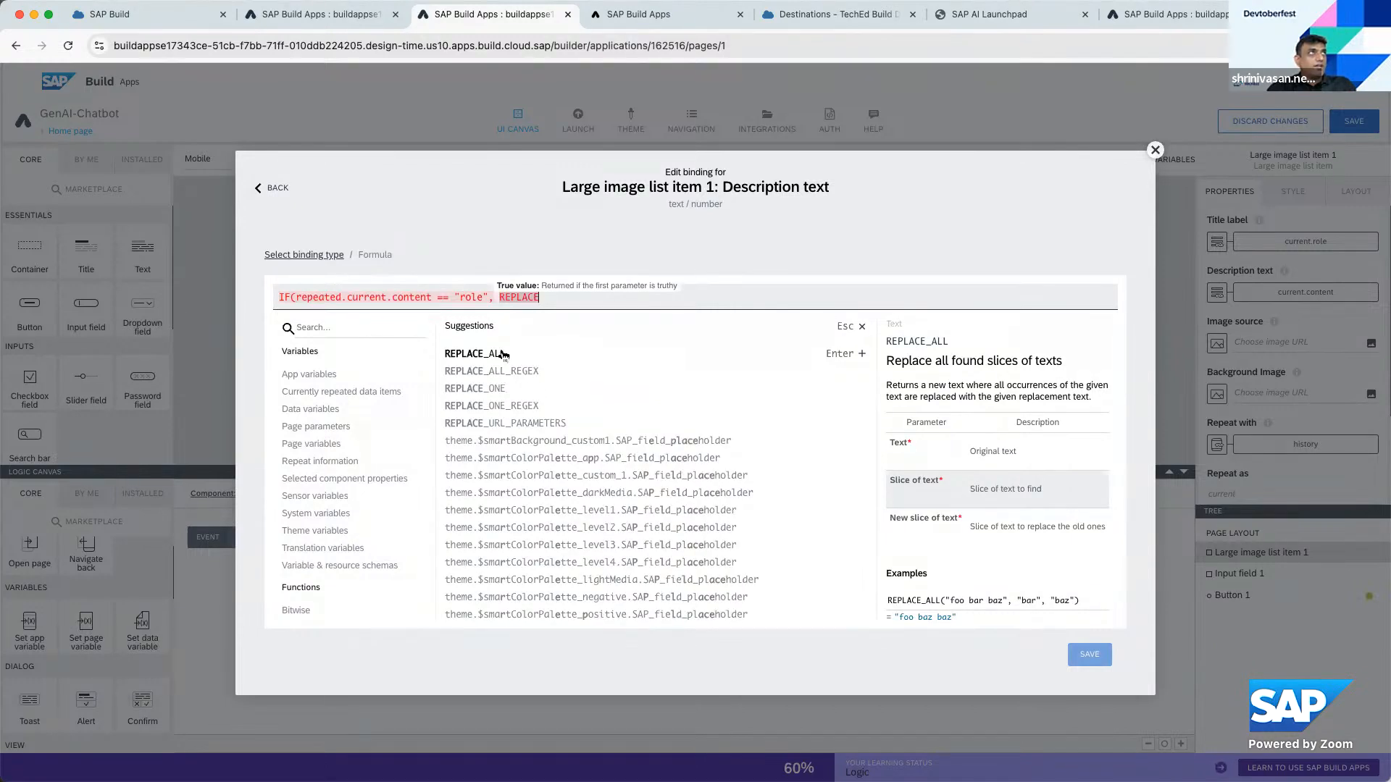
{"action": "key", "text": "Return"}
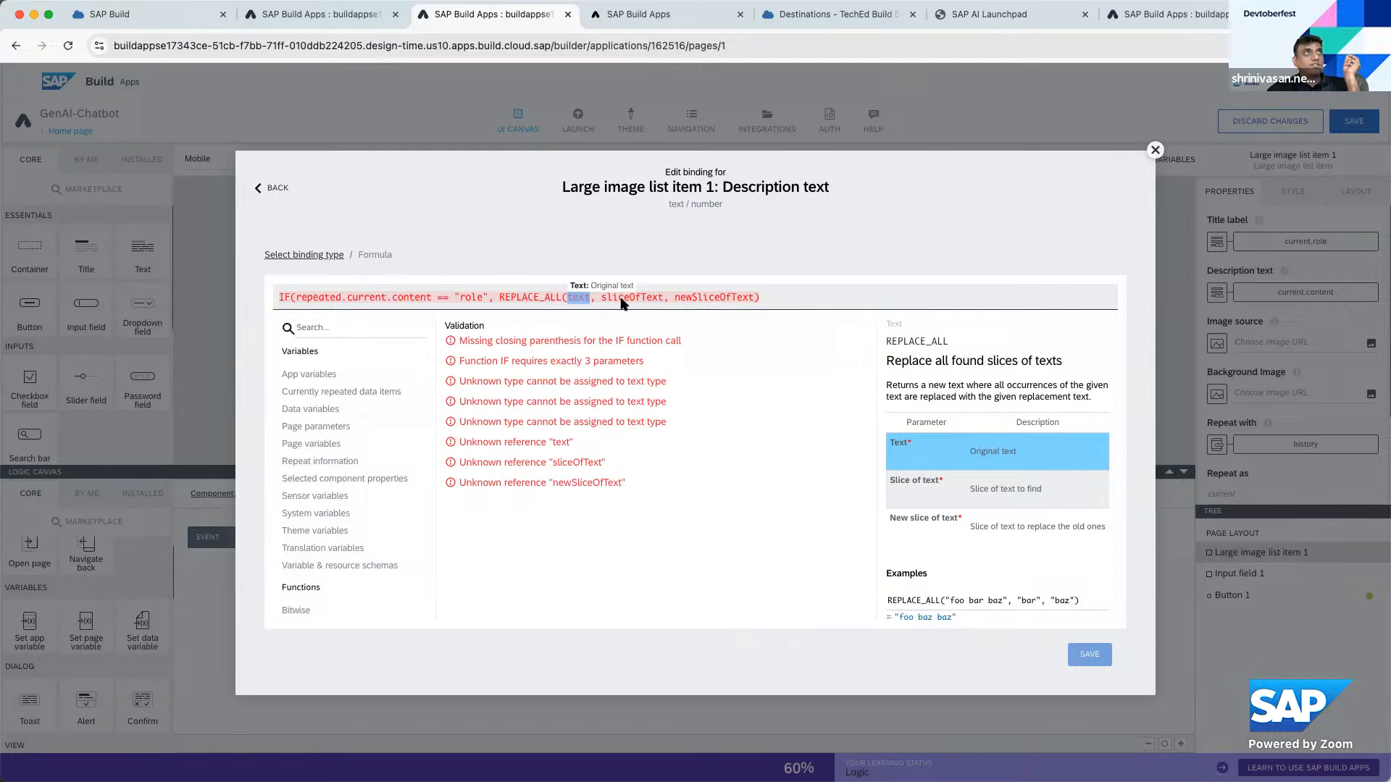
{"action": "scroll", "coordinate": [1047, 531], "scroll_direction": "down", "scroll_amount": 2}
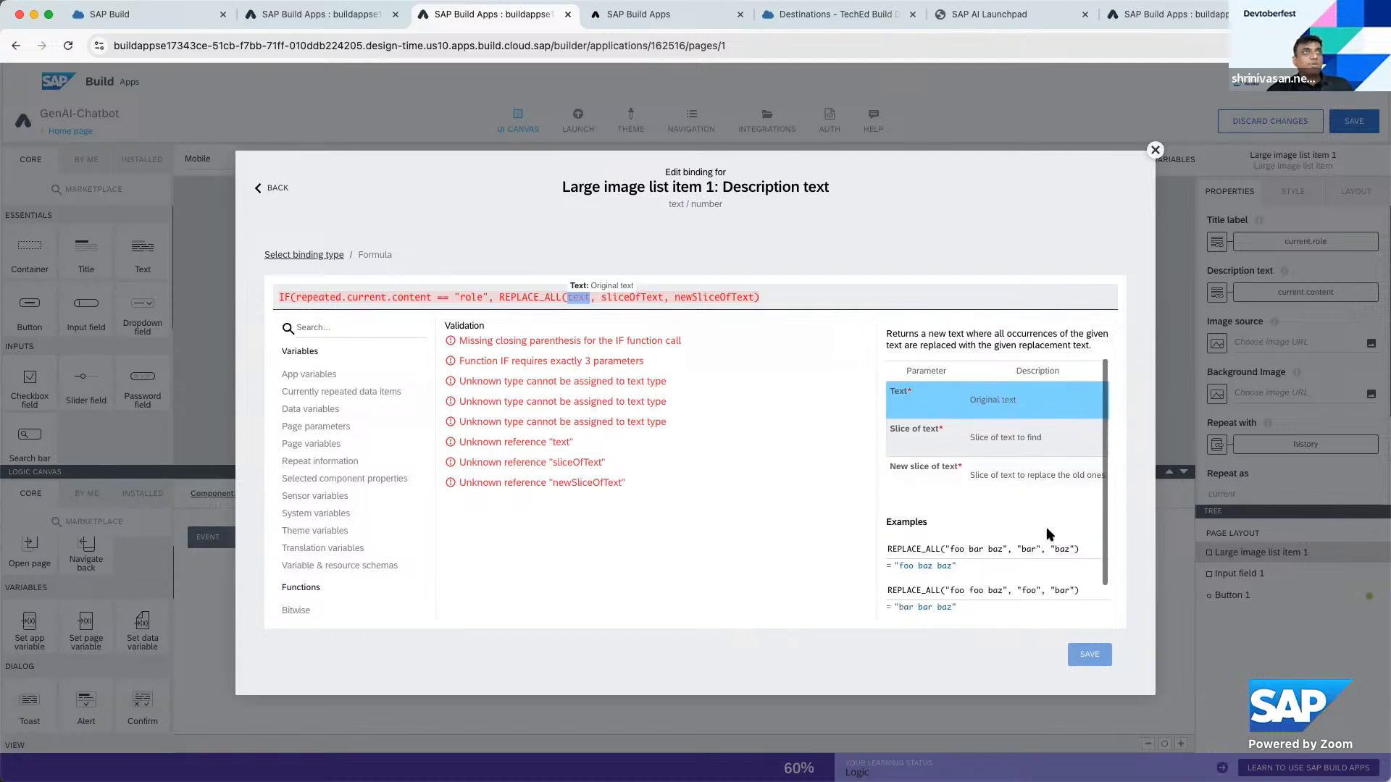
{"action": "scroll", "coordinate": [1045, 527], "scroll_direction": "down", "scroll_amount": 1}
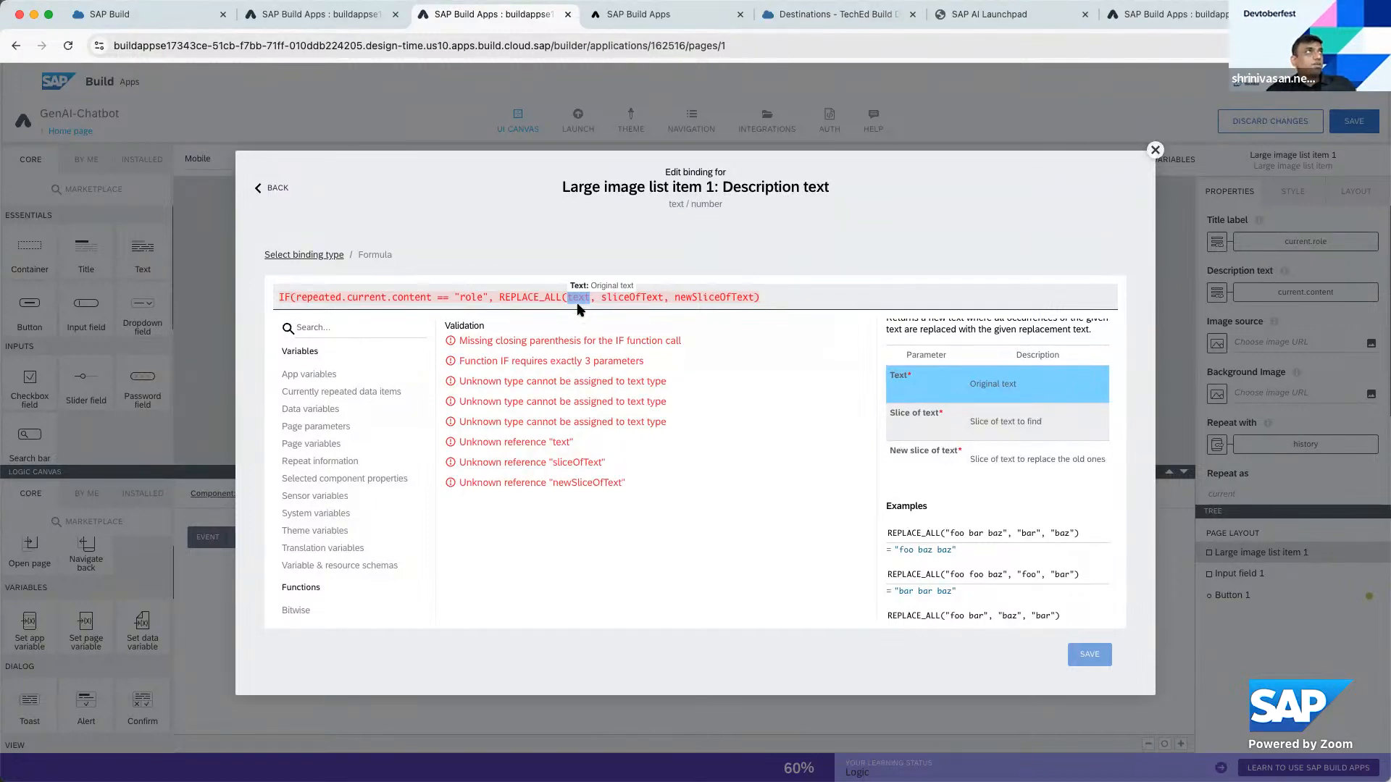
Fill REPLACE_ALL's original text with repeated.current.content and its new slice of text with an empty string ""
{"action": "type", "text": "repeated.c"}
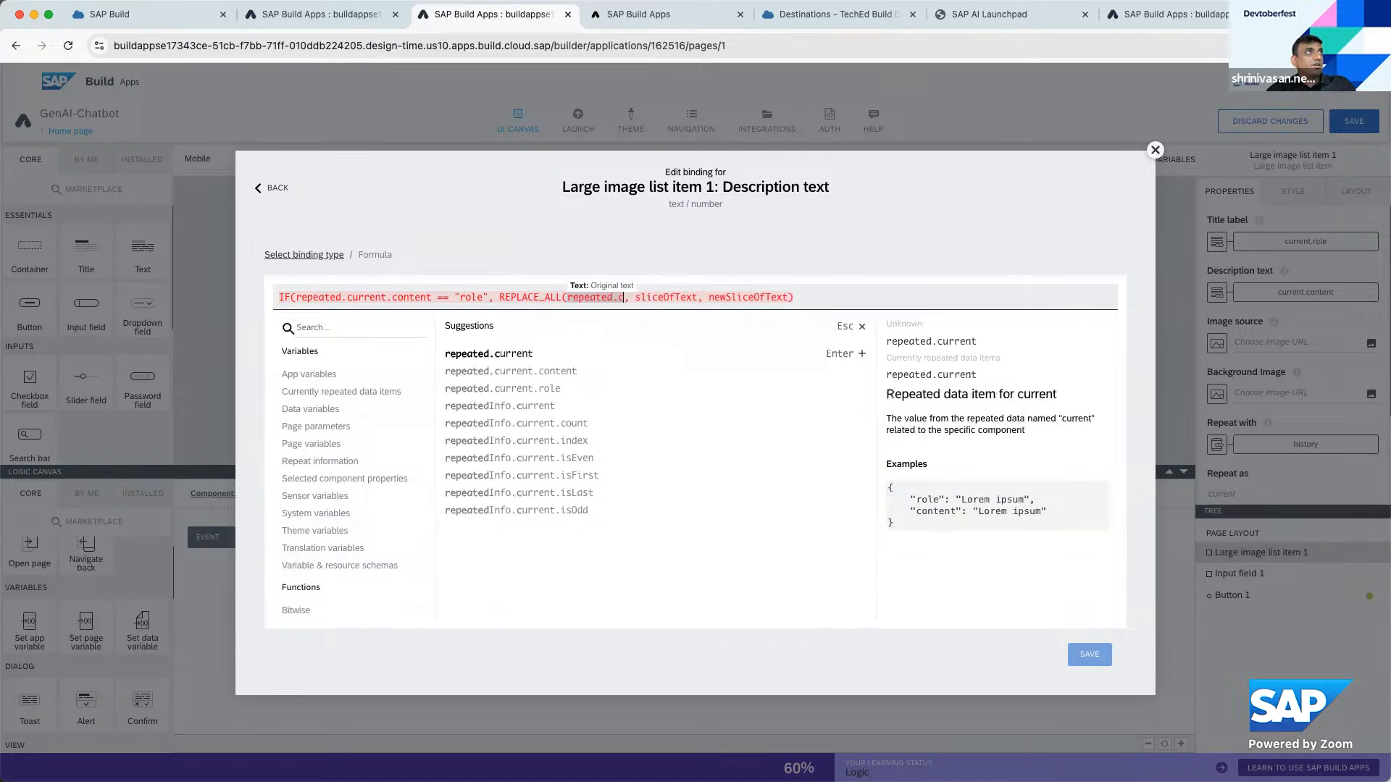
{"action": "type", "text": "urrent.conte"}
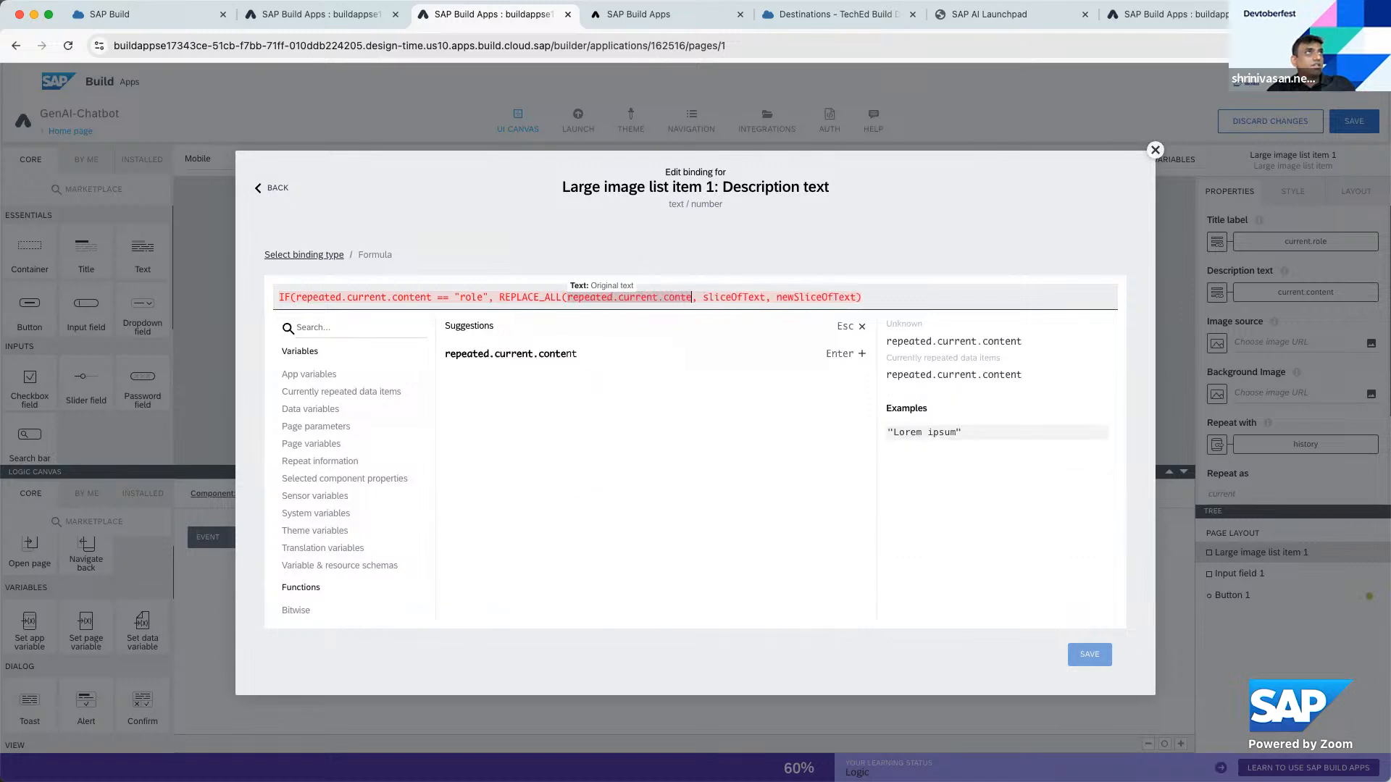
{"action": "type", "text": "nt"}
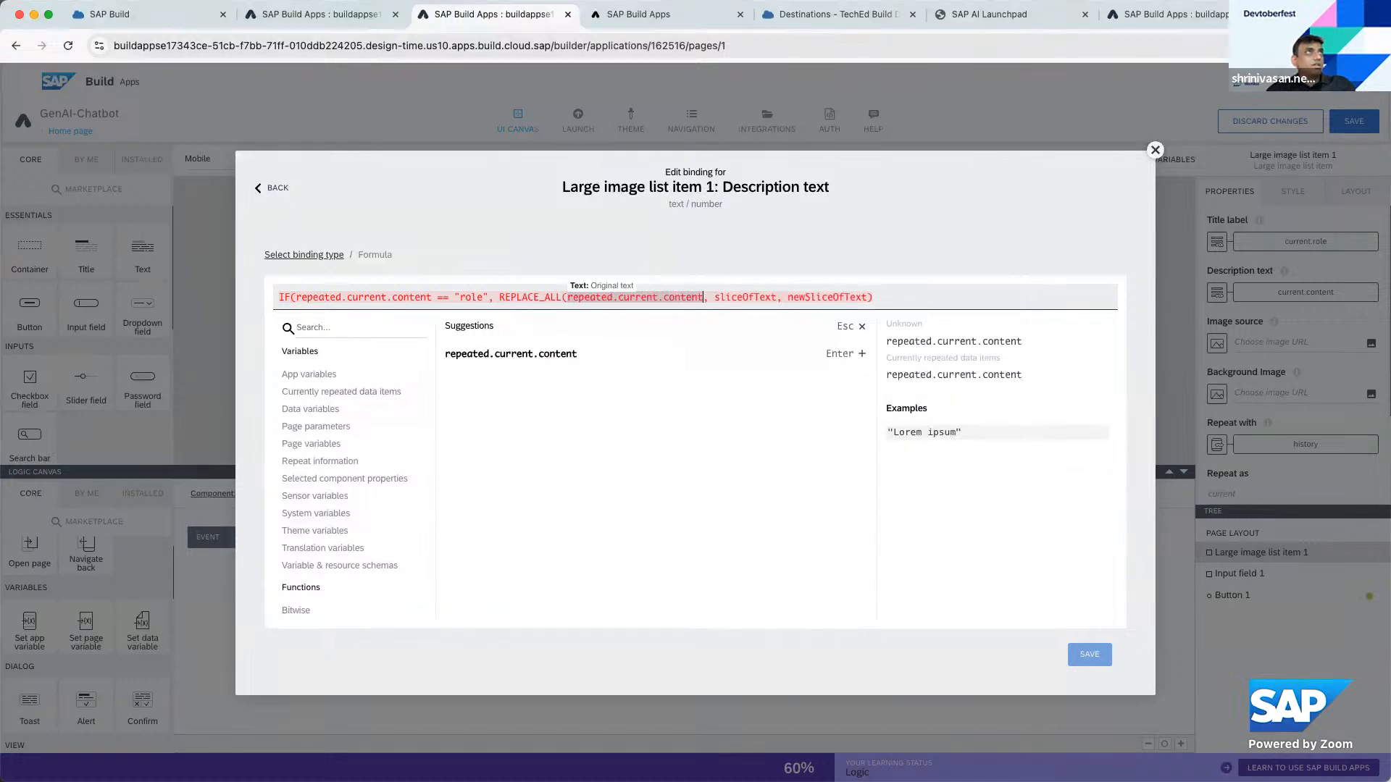
{"action": "left_click", "coordinate": [731, 297]}
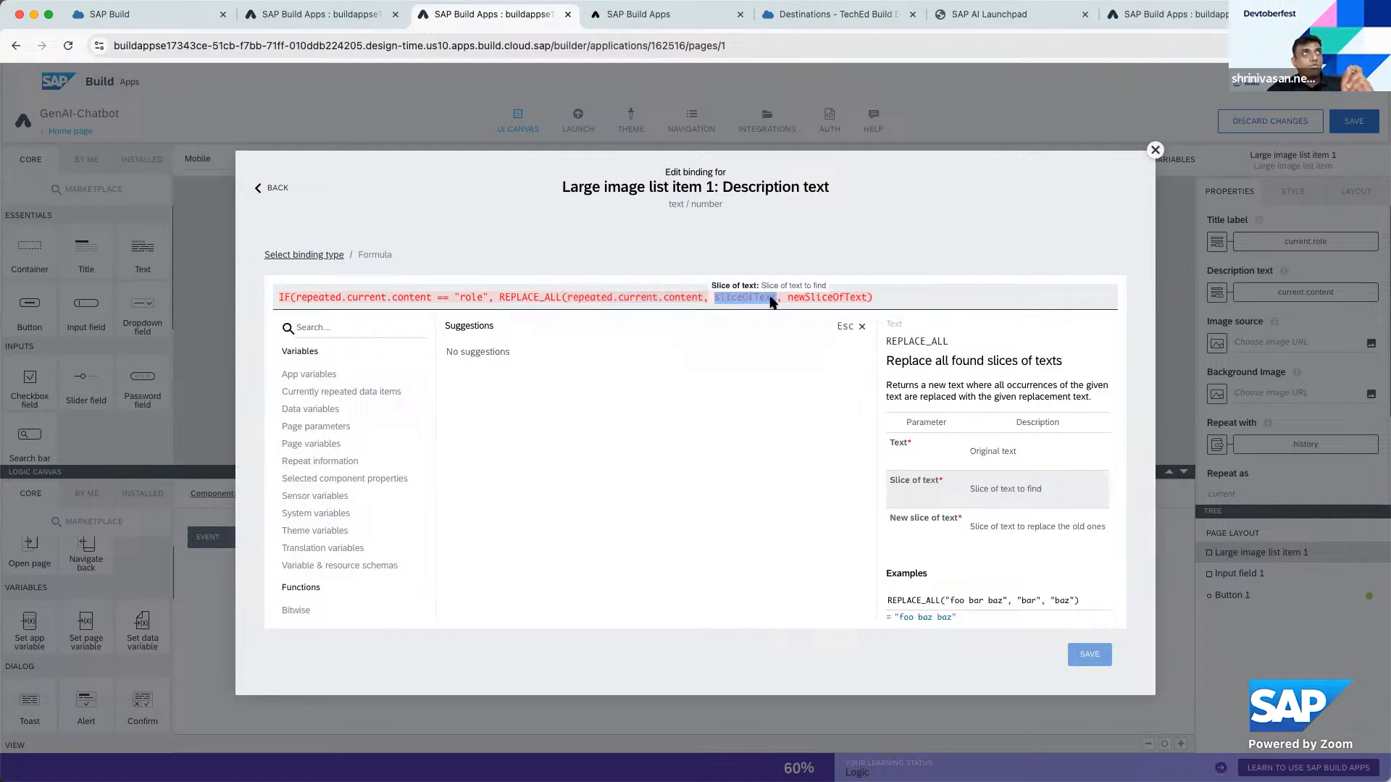
{"action": "left_click", "coordinate": [812, 297]}
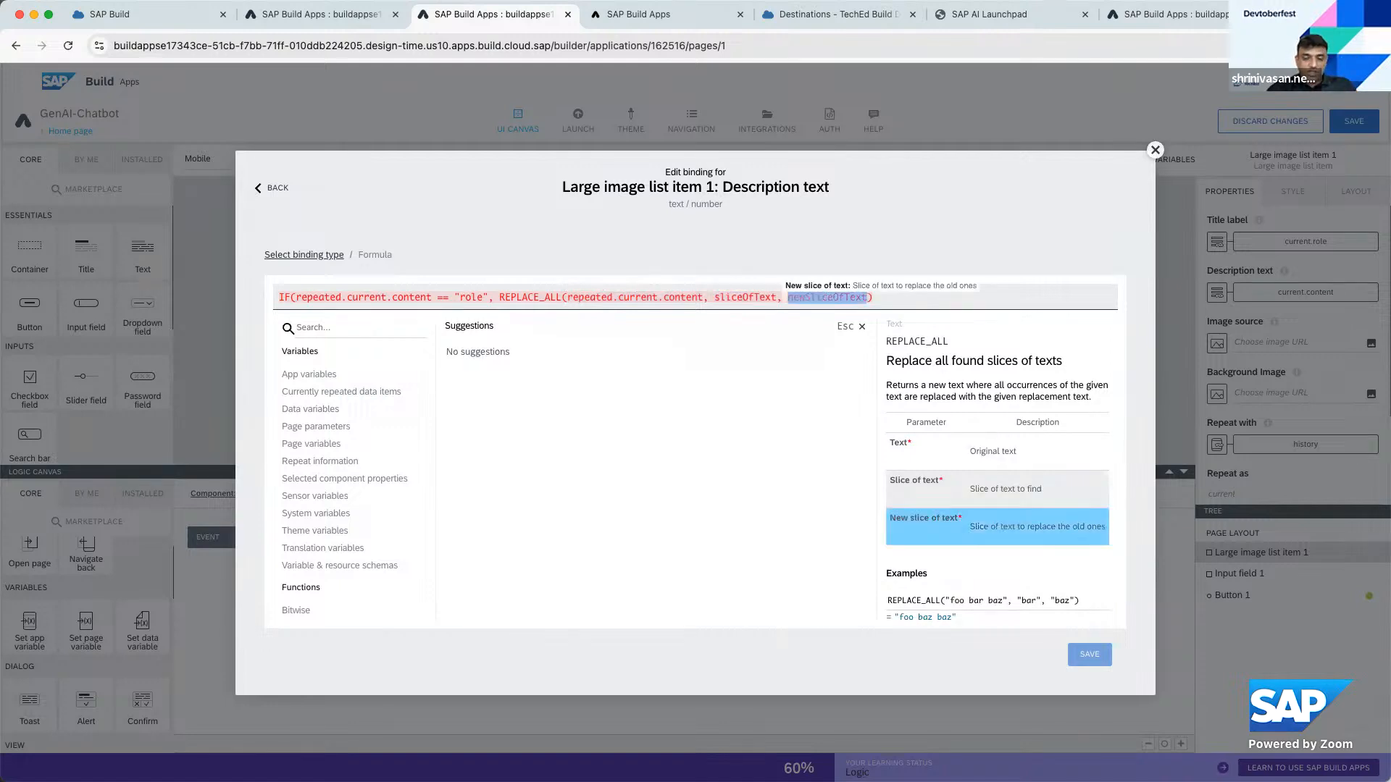
{"action": "type", "text": "\"\""}
Replace REPLACE_ALL's sliceOfText placeholder with the start of the prompt prefix, "you are ger
{"action": "left_click", "coordinate": [745, 298]}
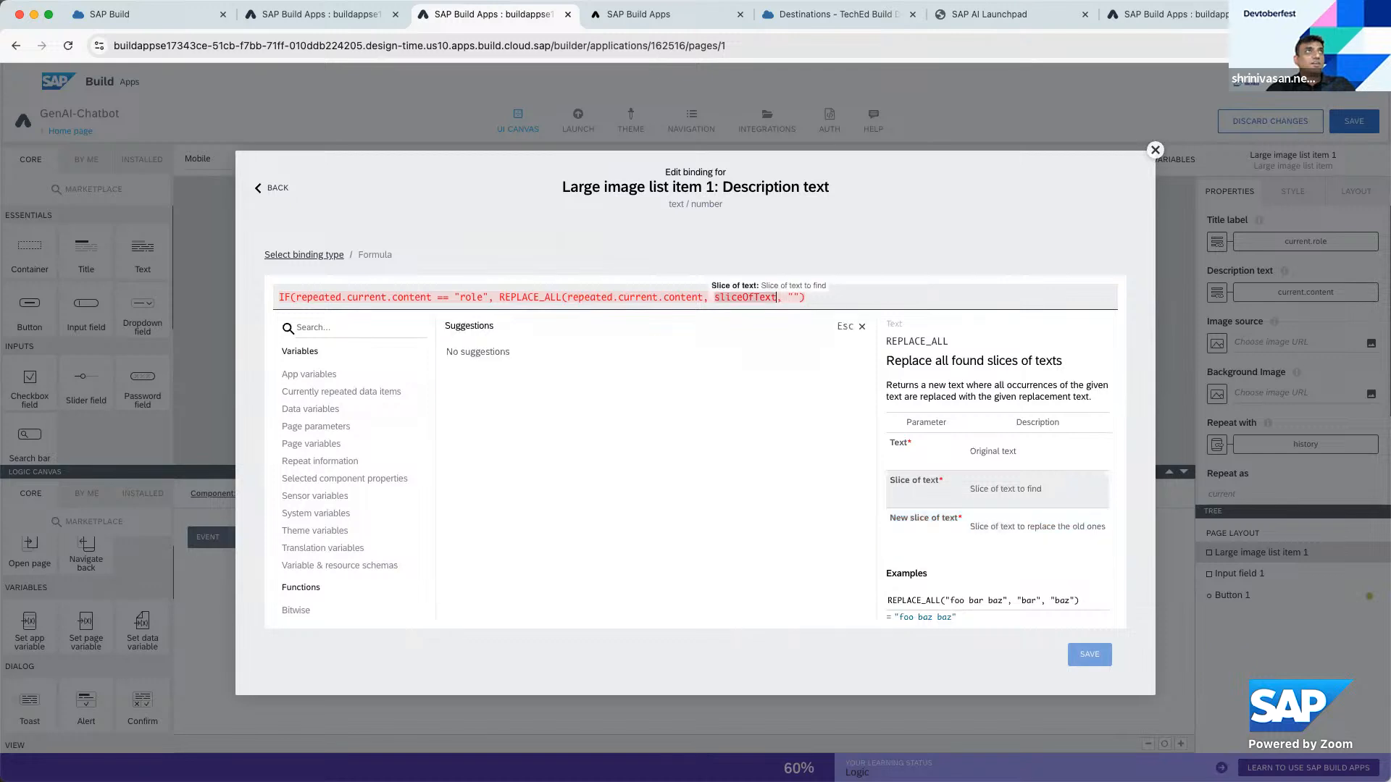
{"action": "left_click_drag", "start_coordinate": [775, 298], "coordinate": [708, 298]}
{"action": "type", "text": "\""}
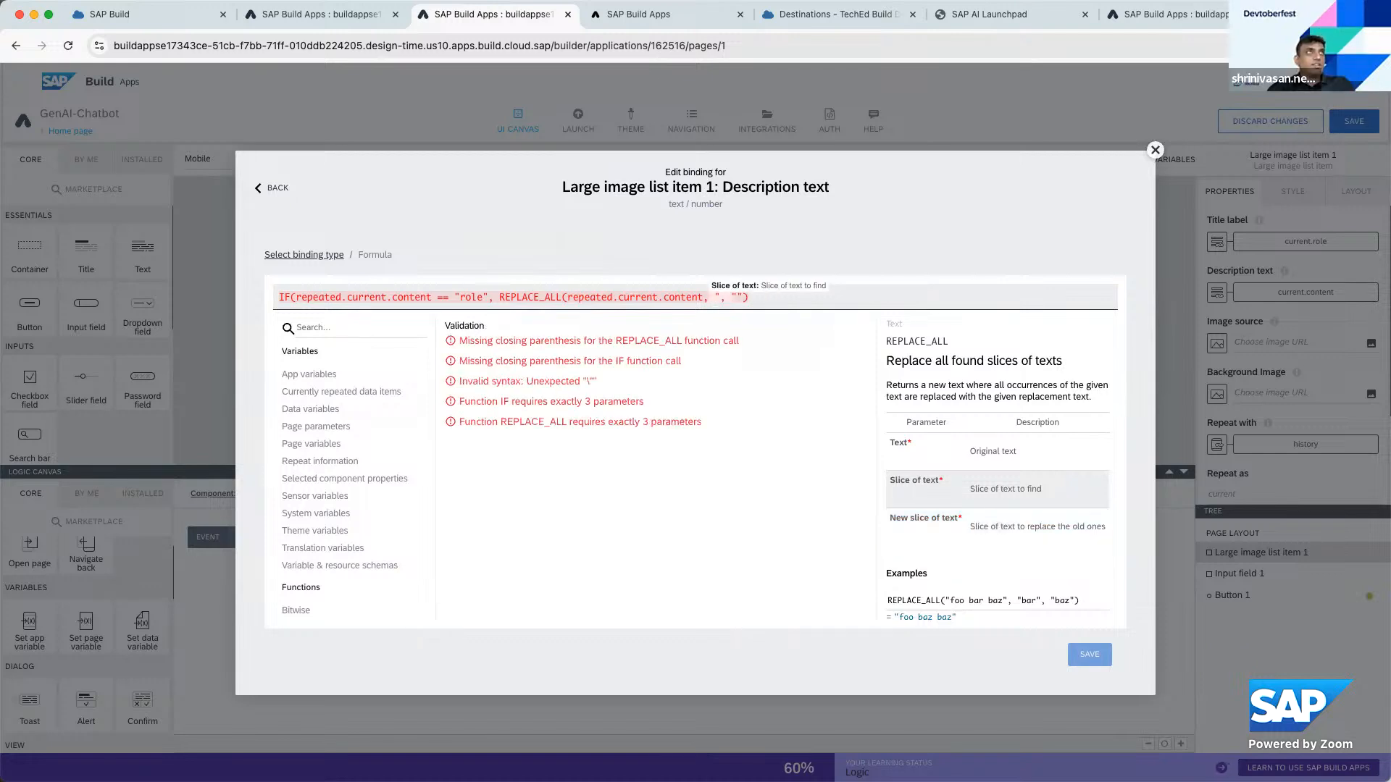
{"action": "type", "text": "you ae"}
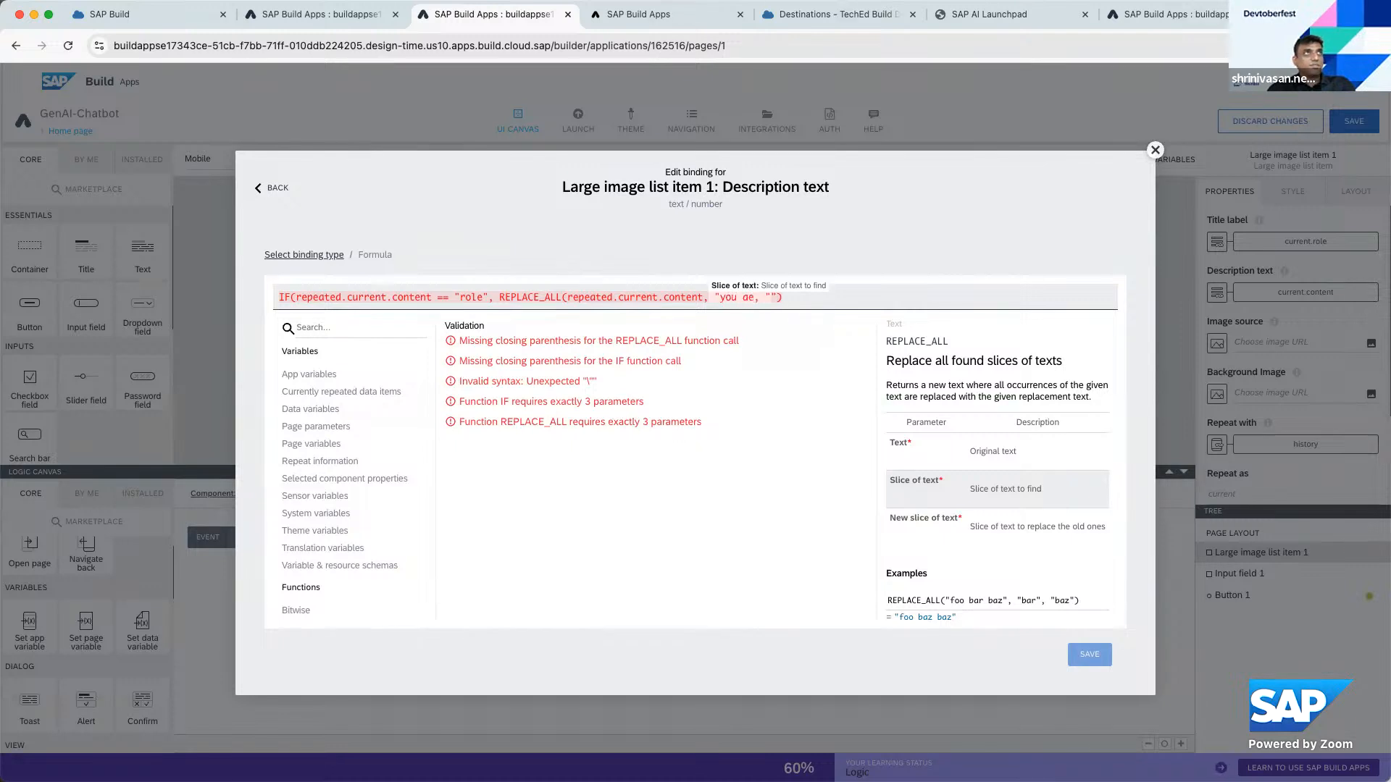
{"action": "key", "text": "BackSpace"}
{"action": "type", "text": "t"}
{"action": "type", "text": "re "}
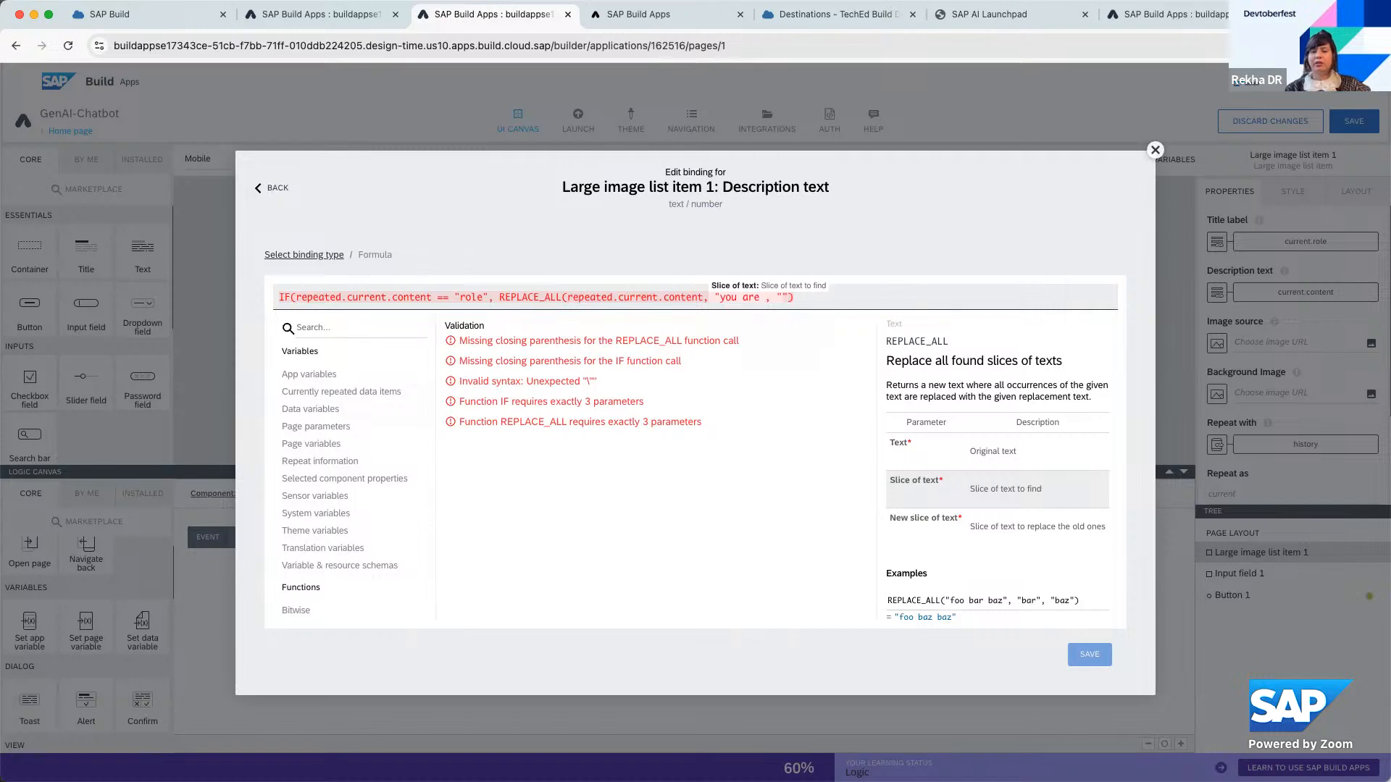
{"action": "type", "text": "gen"}
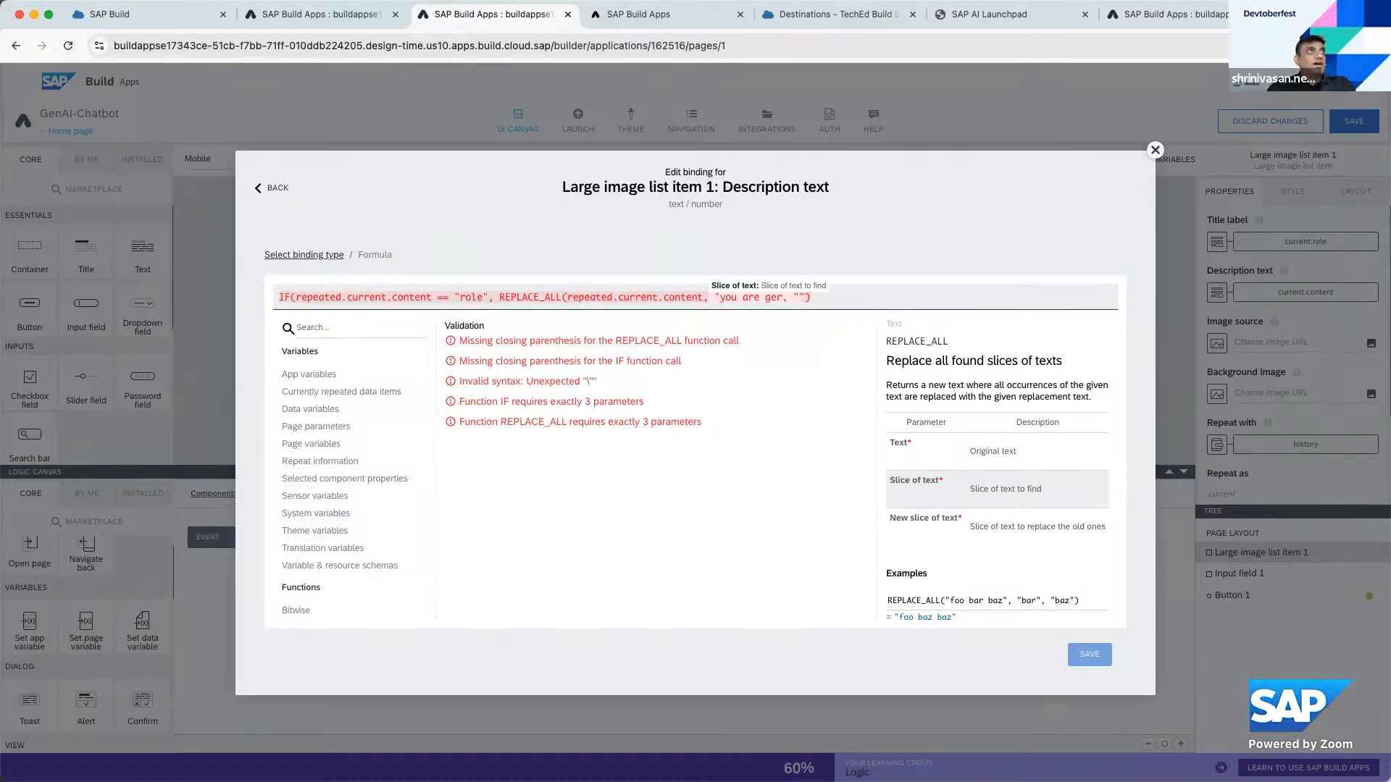
{"action": "left_click", "coordinate": [804, 297]}
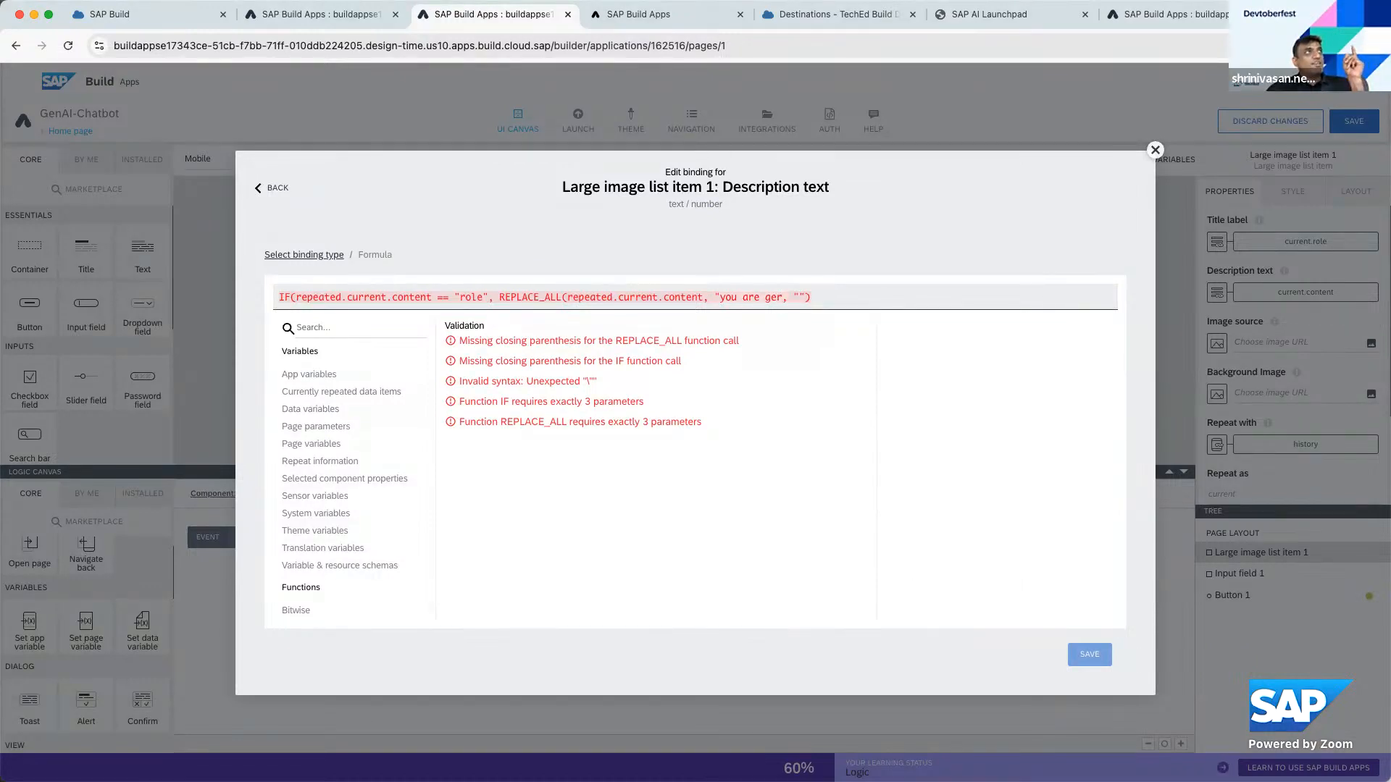
Change the compared value in the IF condition to "user" and append repeated.current.content at the end of the formula
{"action": "double_click", "coordinate": [465, 298]}
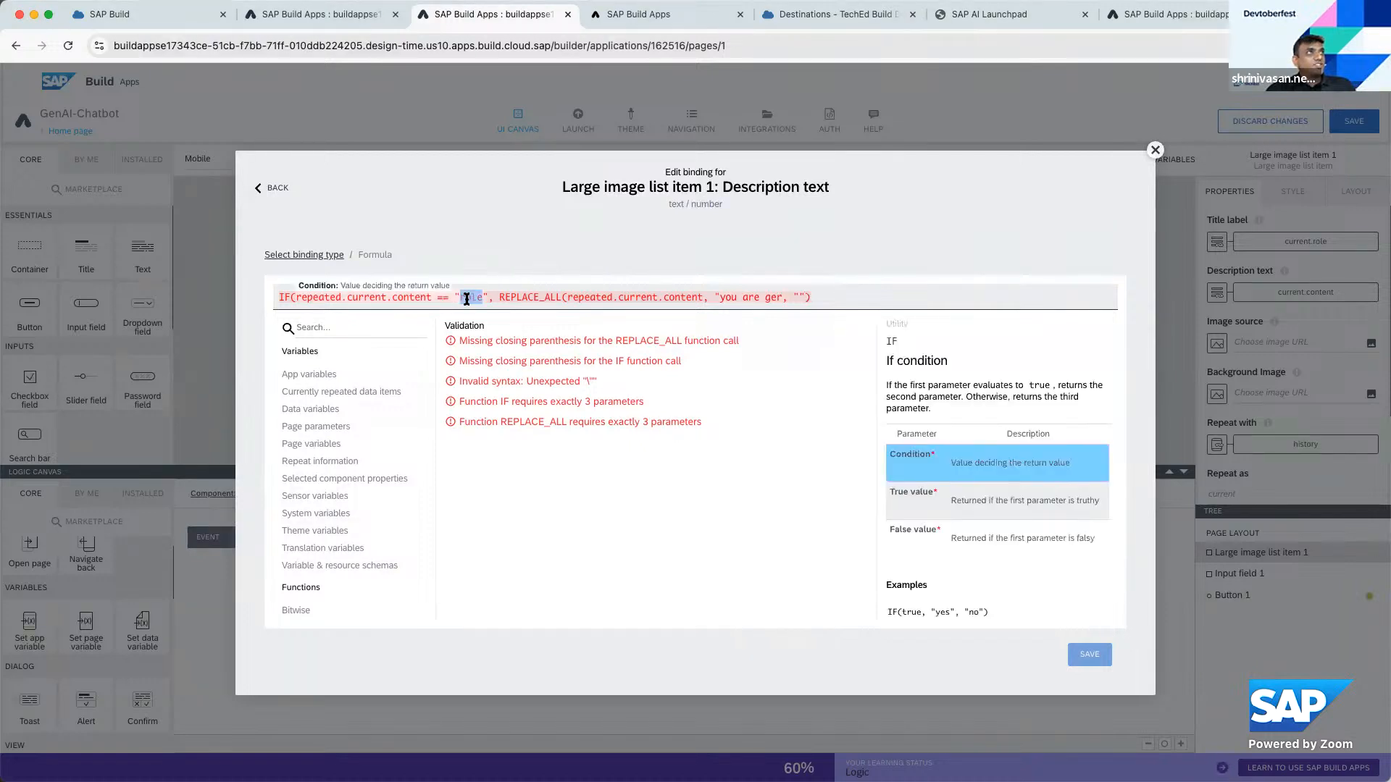
{"action": "type", "text": "user"}
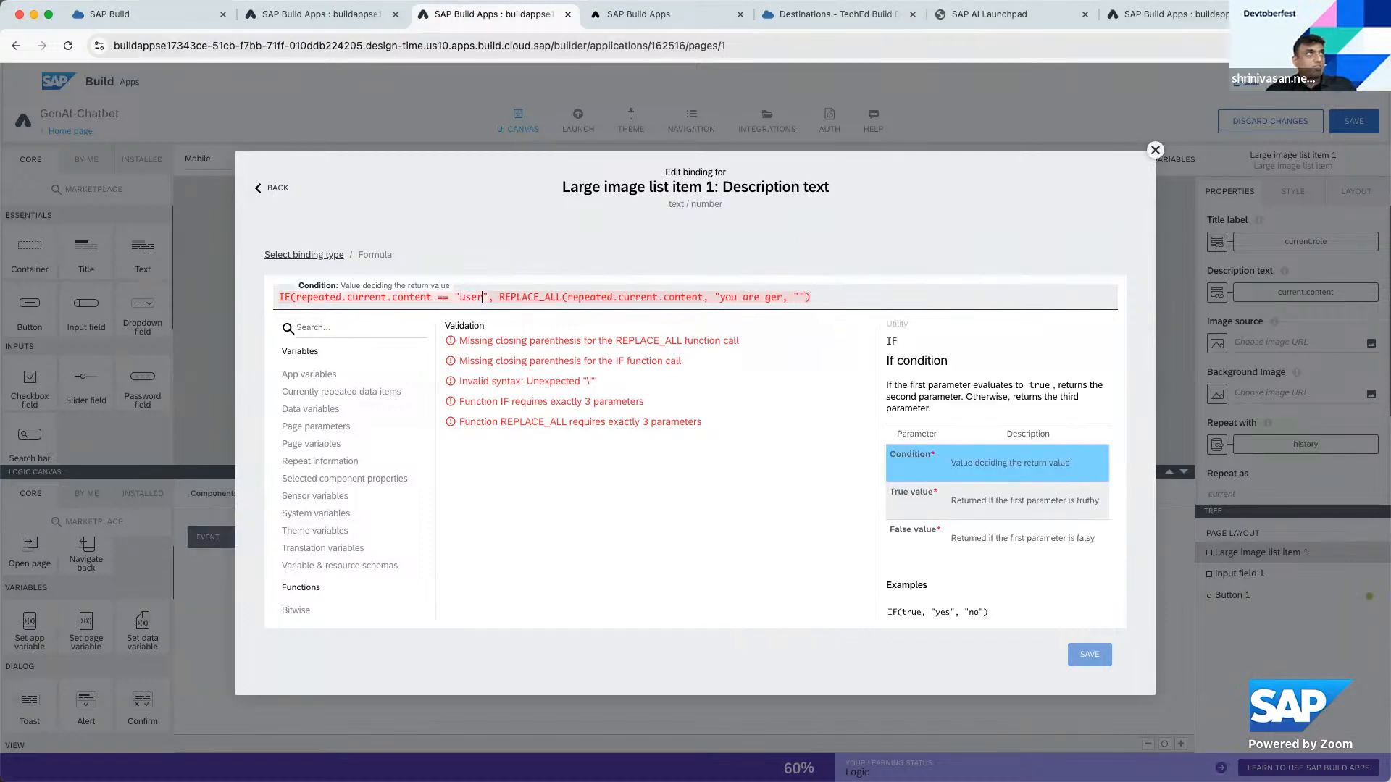
{"action": "left_click", "coordinate": [804, 297]}
{"action": "type", "text": ", "}
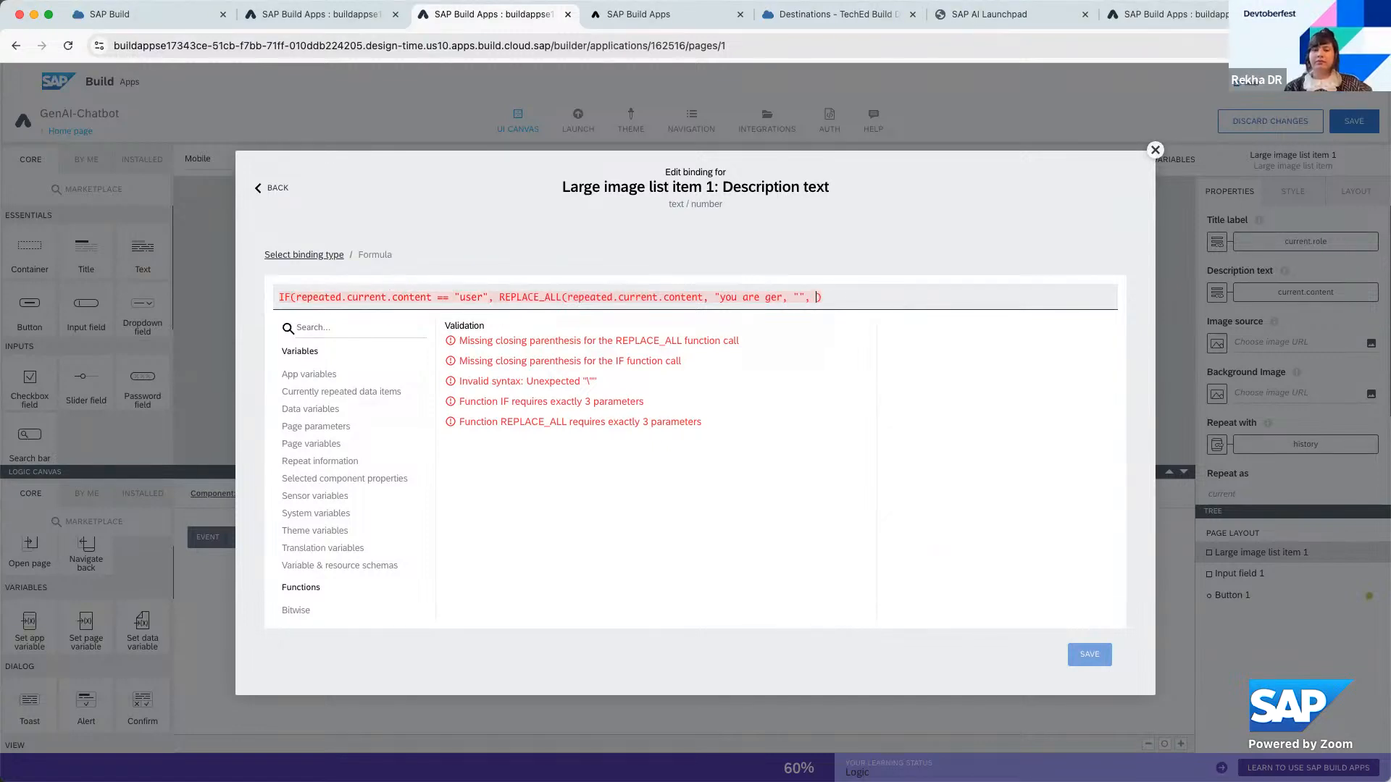
{"action": "type", "text": "repeated.curren"}
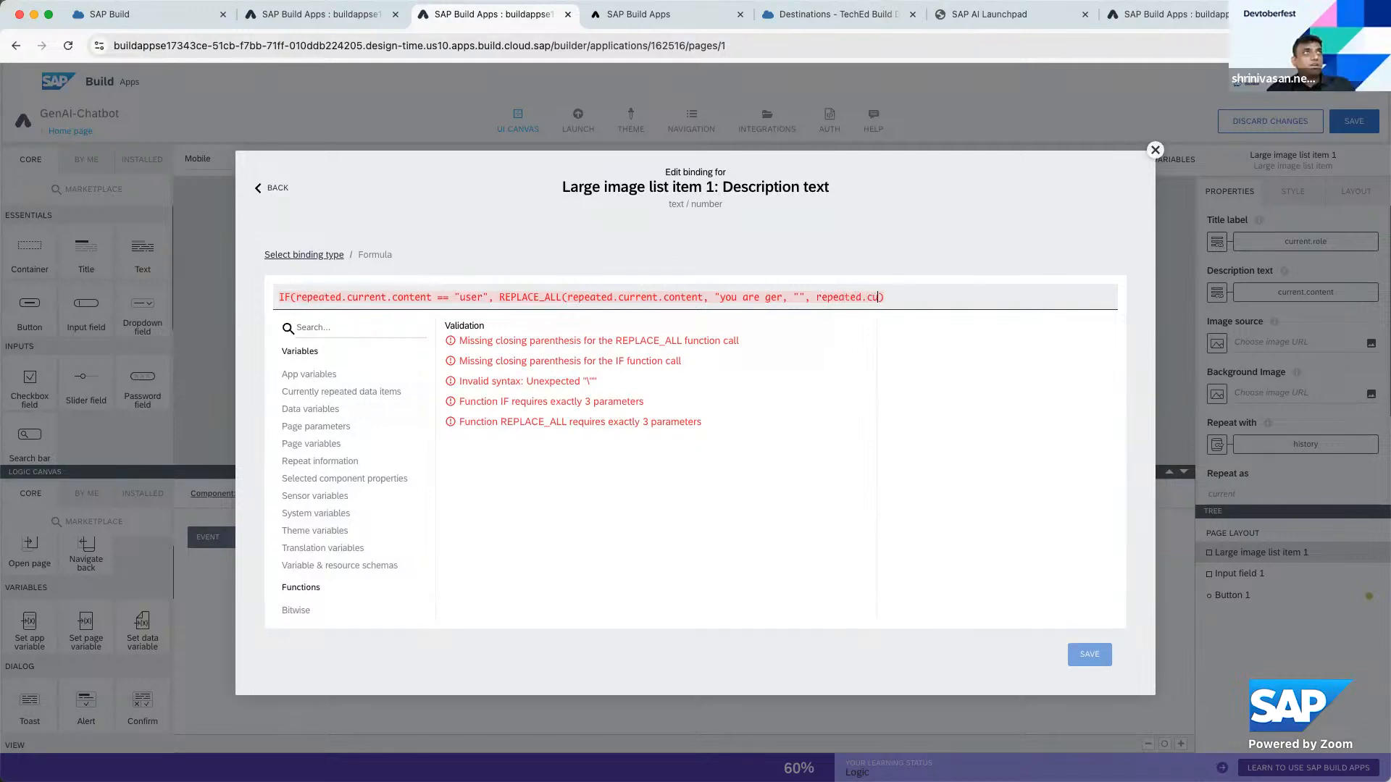
{"action": "type", "text": "t.content"}
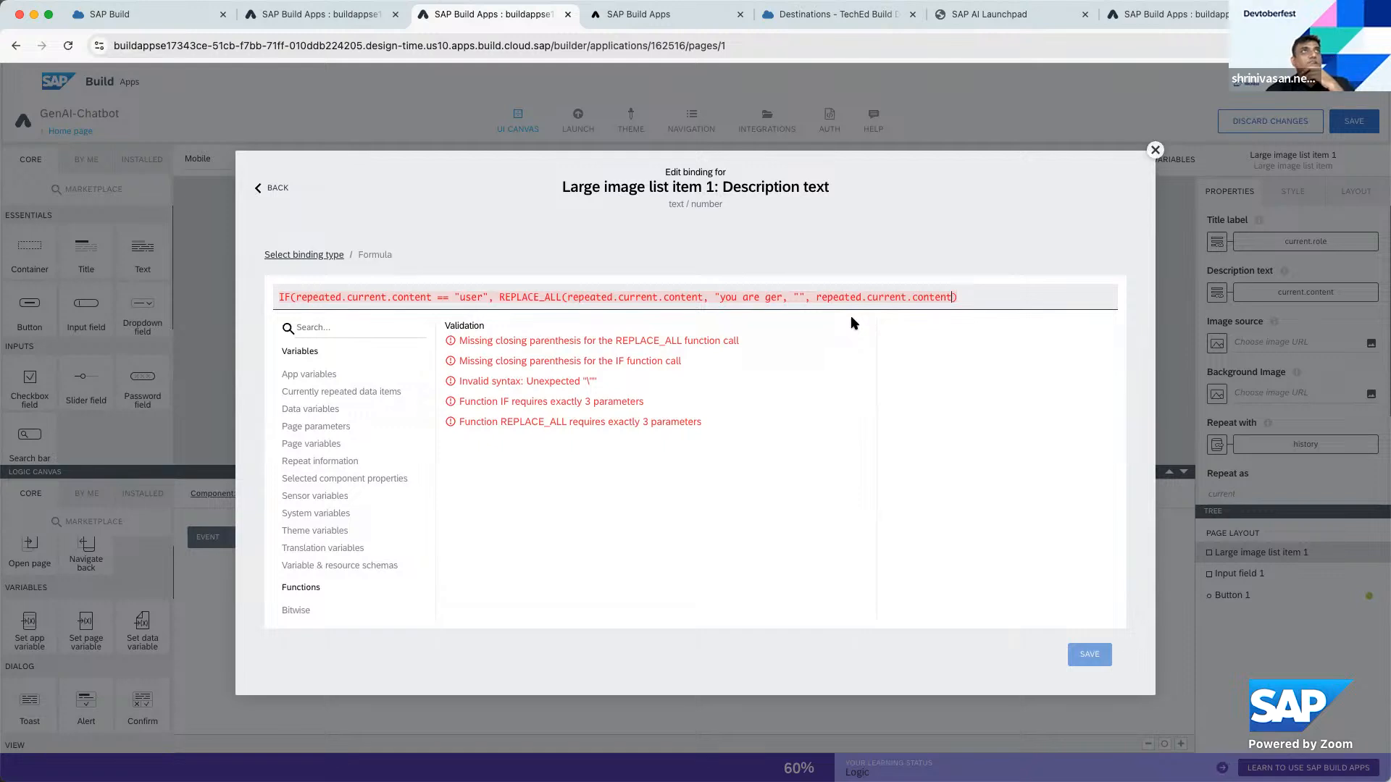
Change the IF condition to check repeated.current.role, and close the Description text binding editor without saving
{"action": "left_click", "coordinate": [404, 299]}
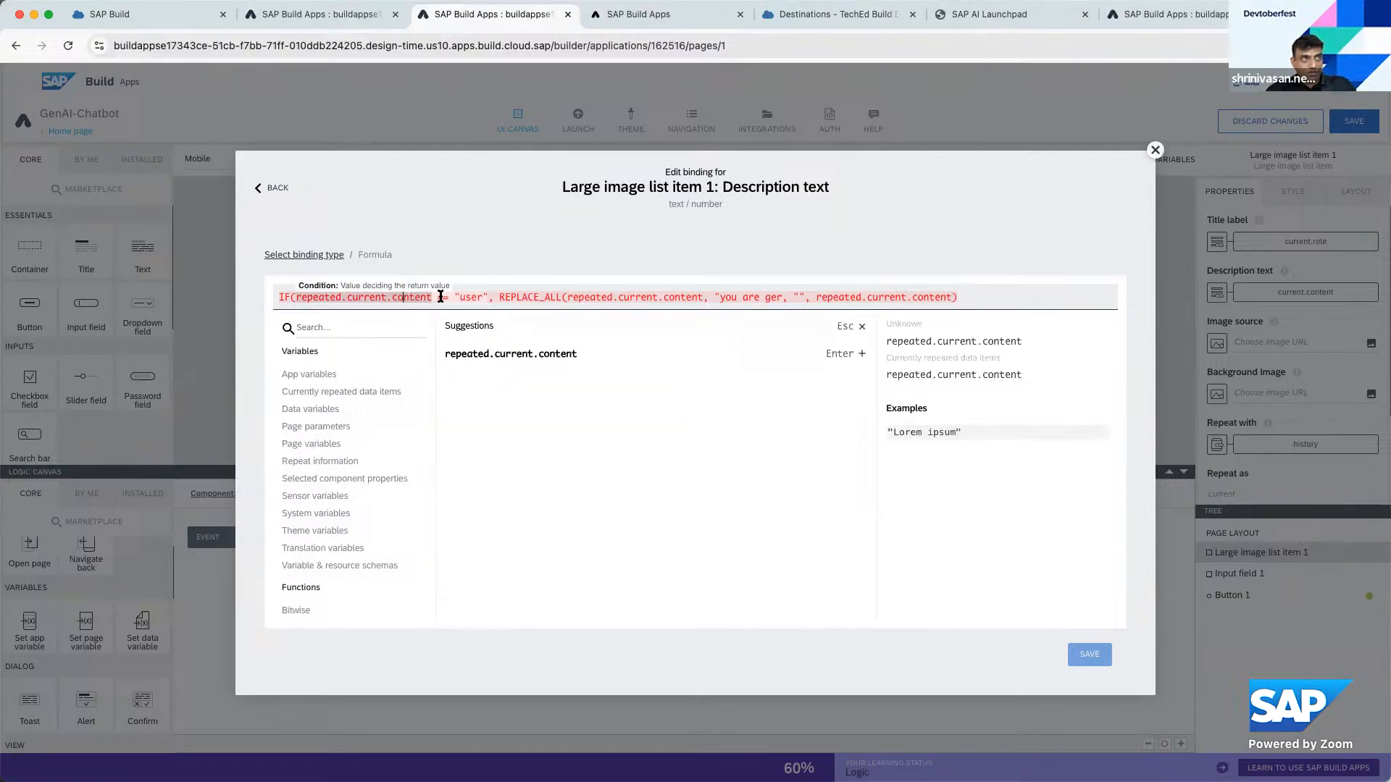
{"action": "left_click_drag", "start_coordinate": [430, 299], "coordinate": [388, 299]}
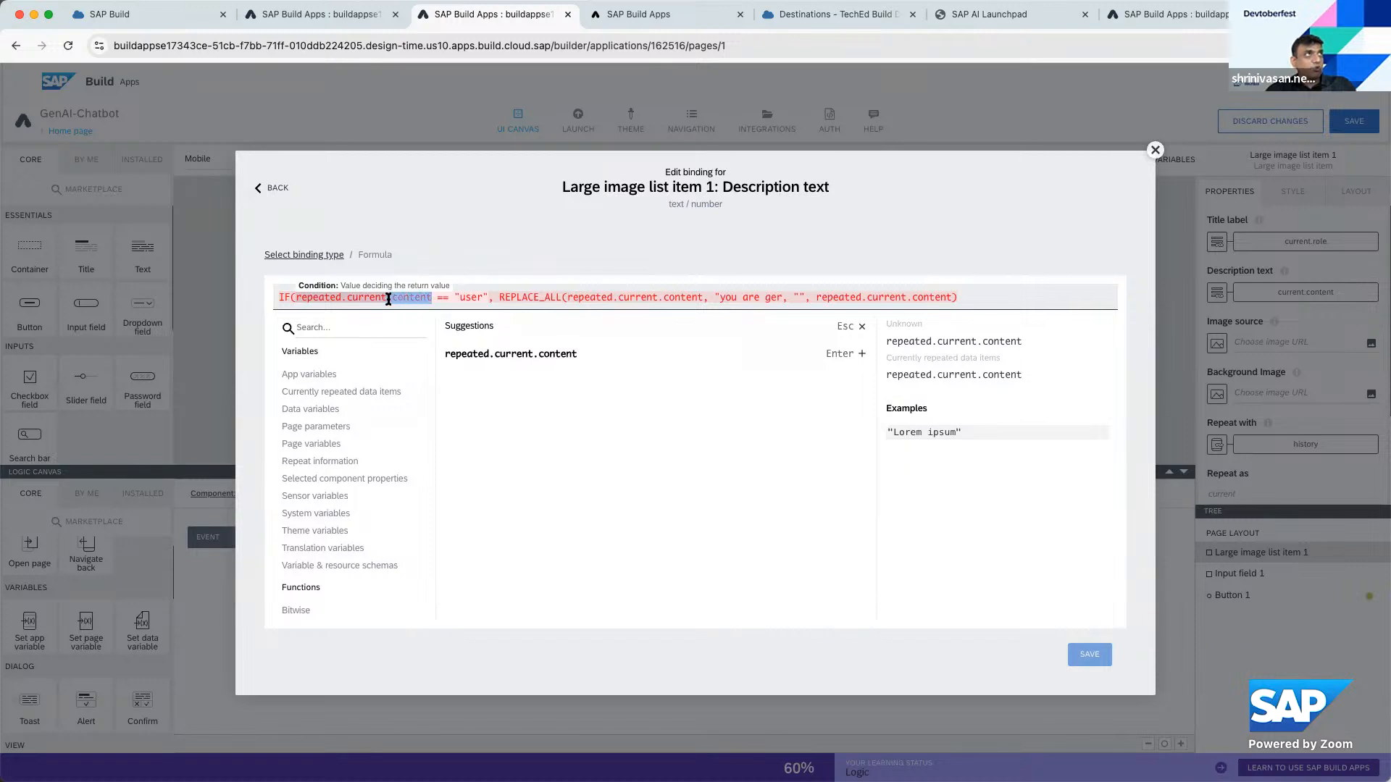
{"action": "type", "text": "role"}
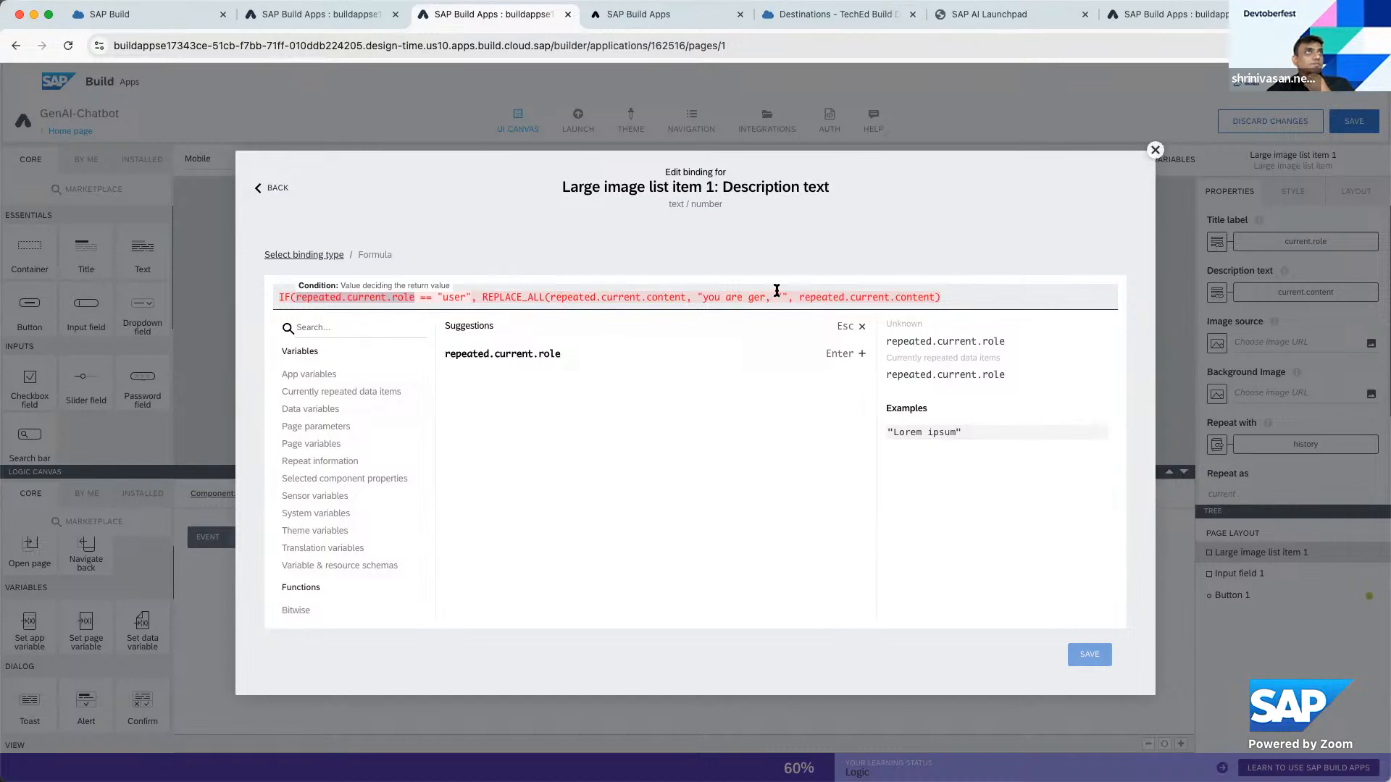
{"action": "left_click_drag", "start_coordinate": [776, 289], "coordinate": [701, 299]}
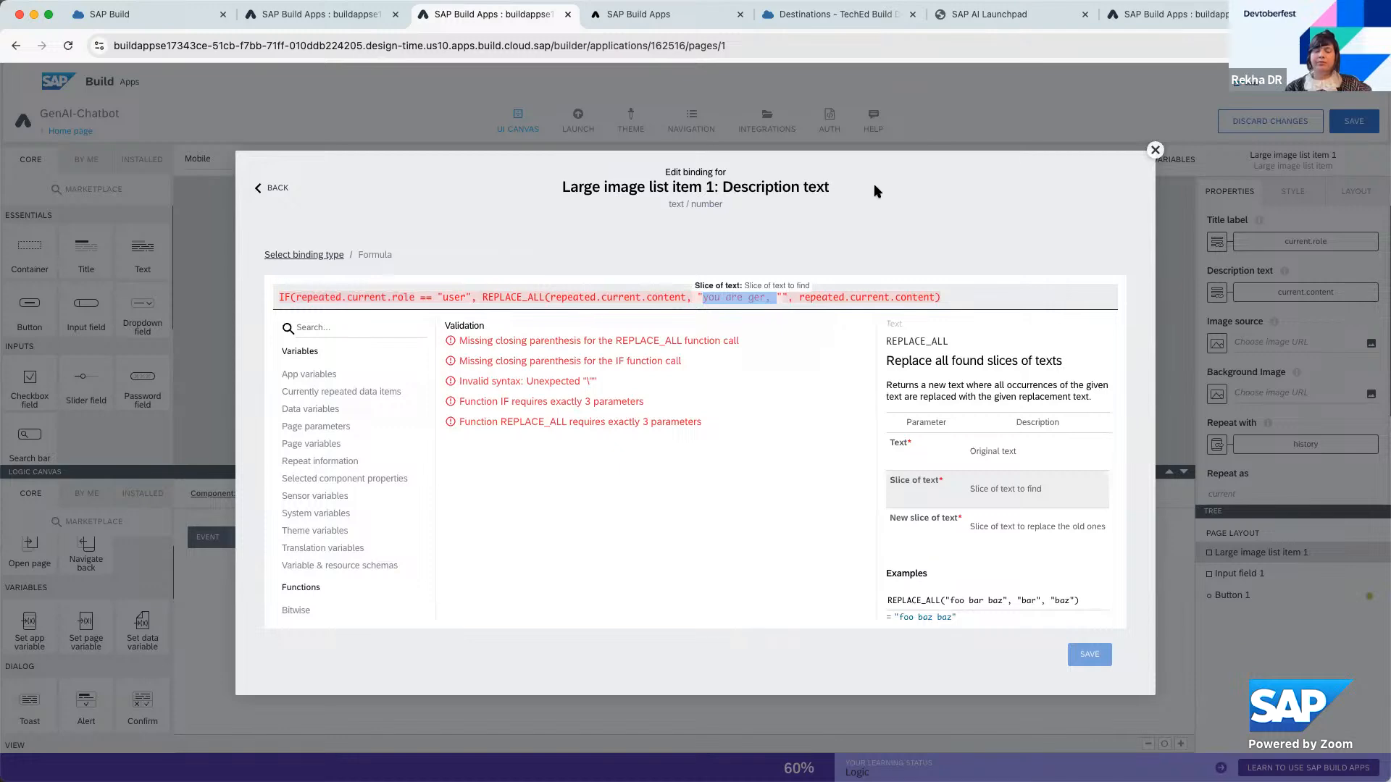
{"action": "left_click", "coordinate": [1154, 150]}
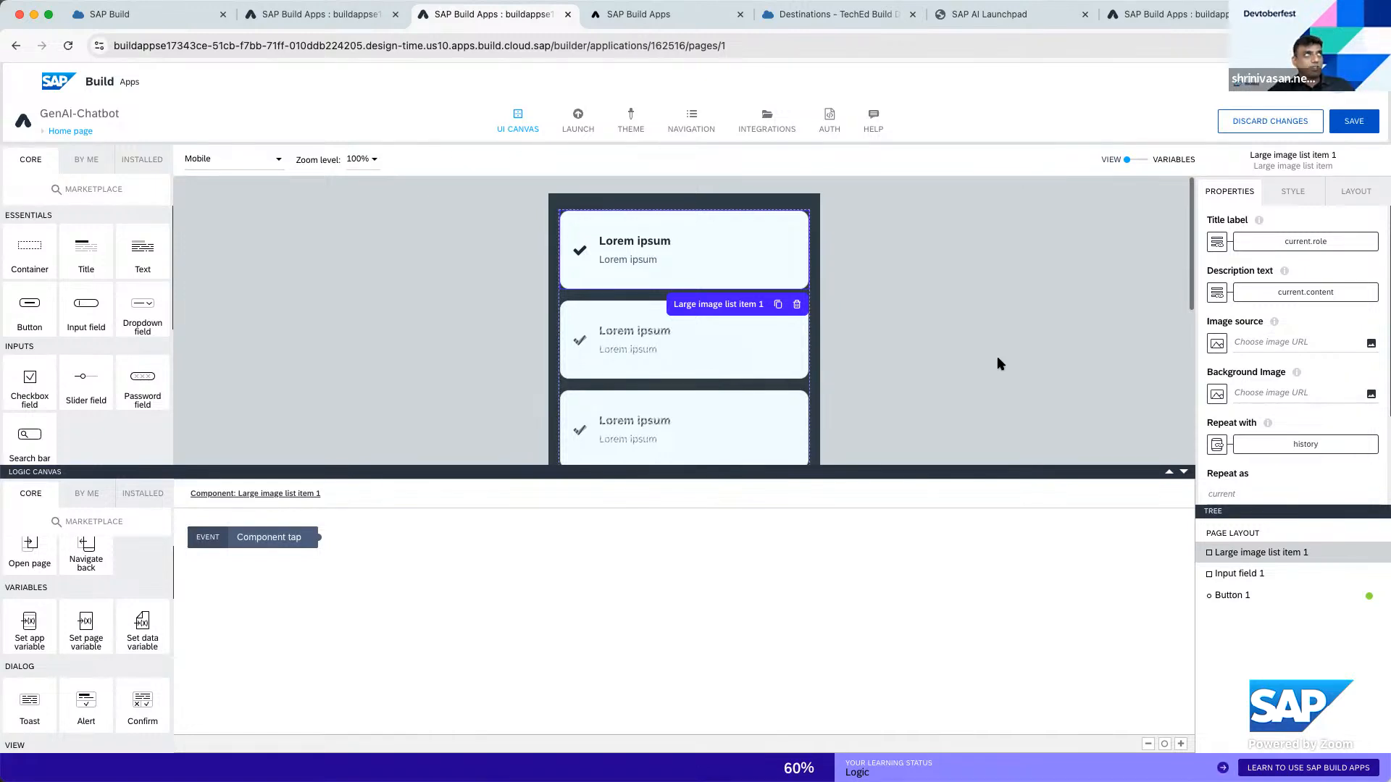
Open the preview portal from the app's launch options, return to the builder and open the build service
{"action": "left_click", "coordinate": [585, 132]}
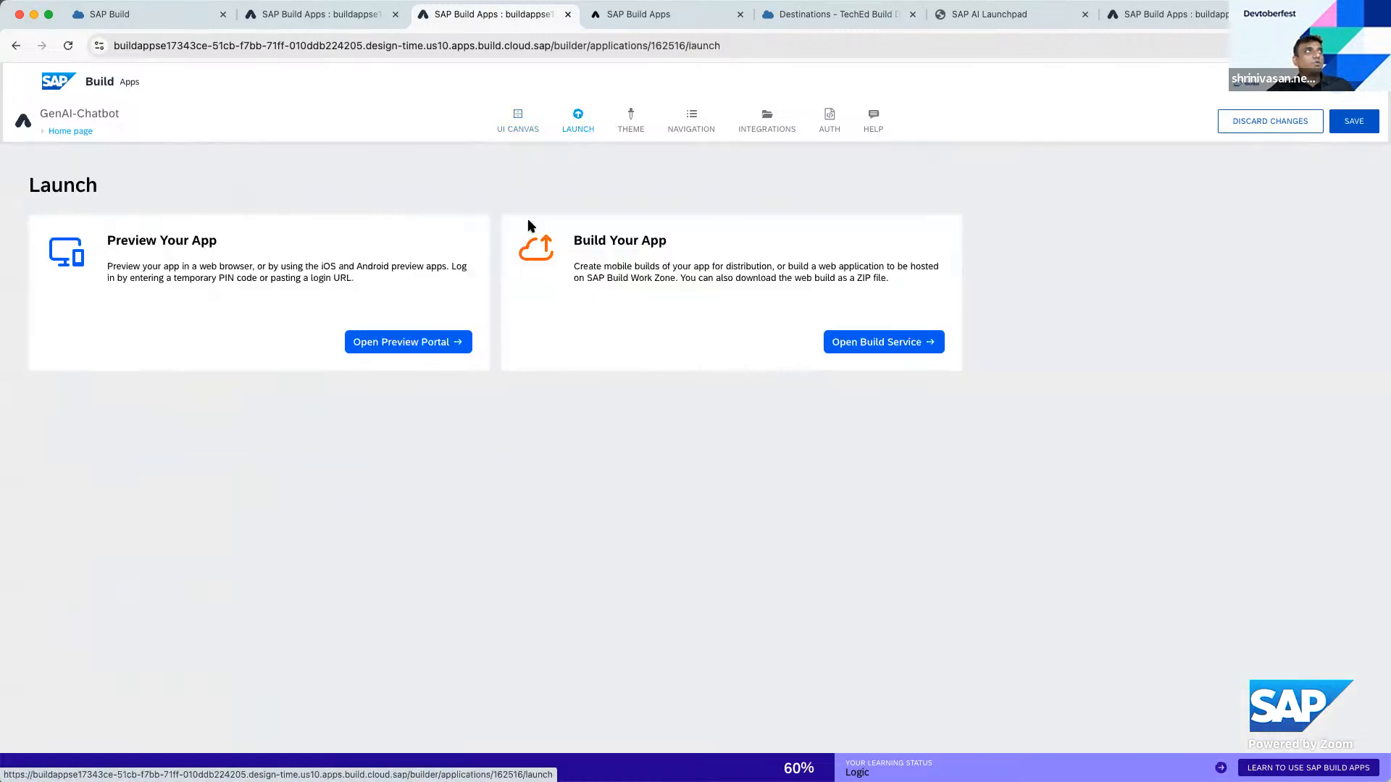
{"action": "left_click", "coordinate": [454, 344]}
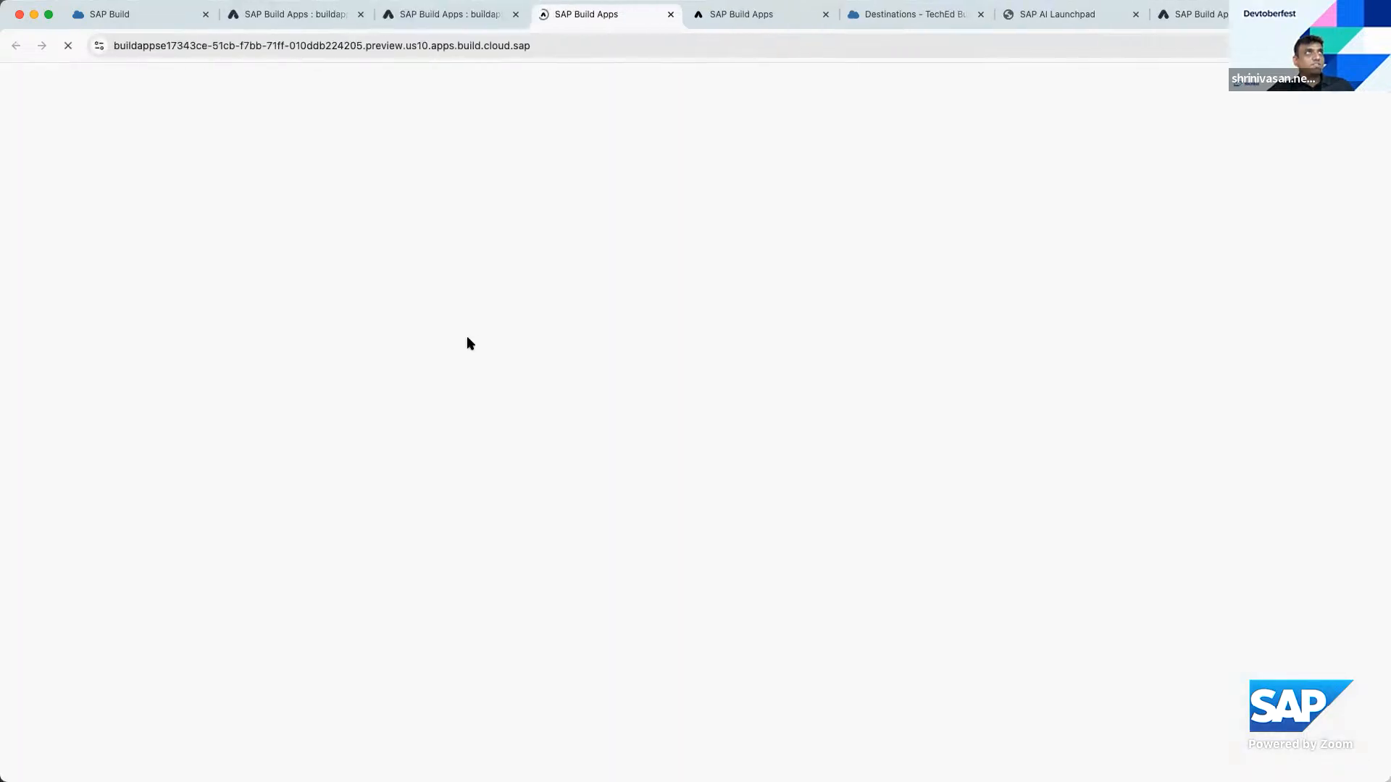
{"action": "left_click", "coordinate": [477, 23]}
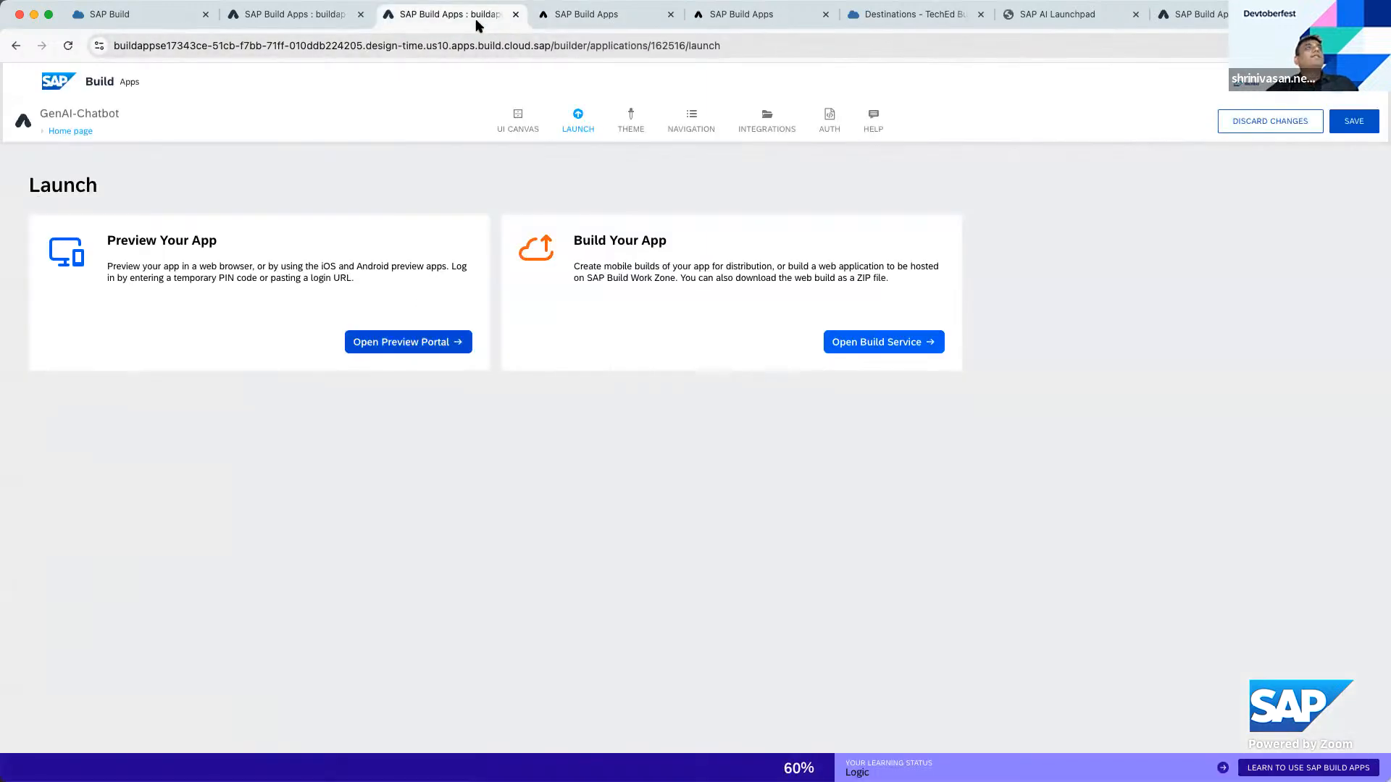
{"action": "left_click", "coordinate": [862, 351]}
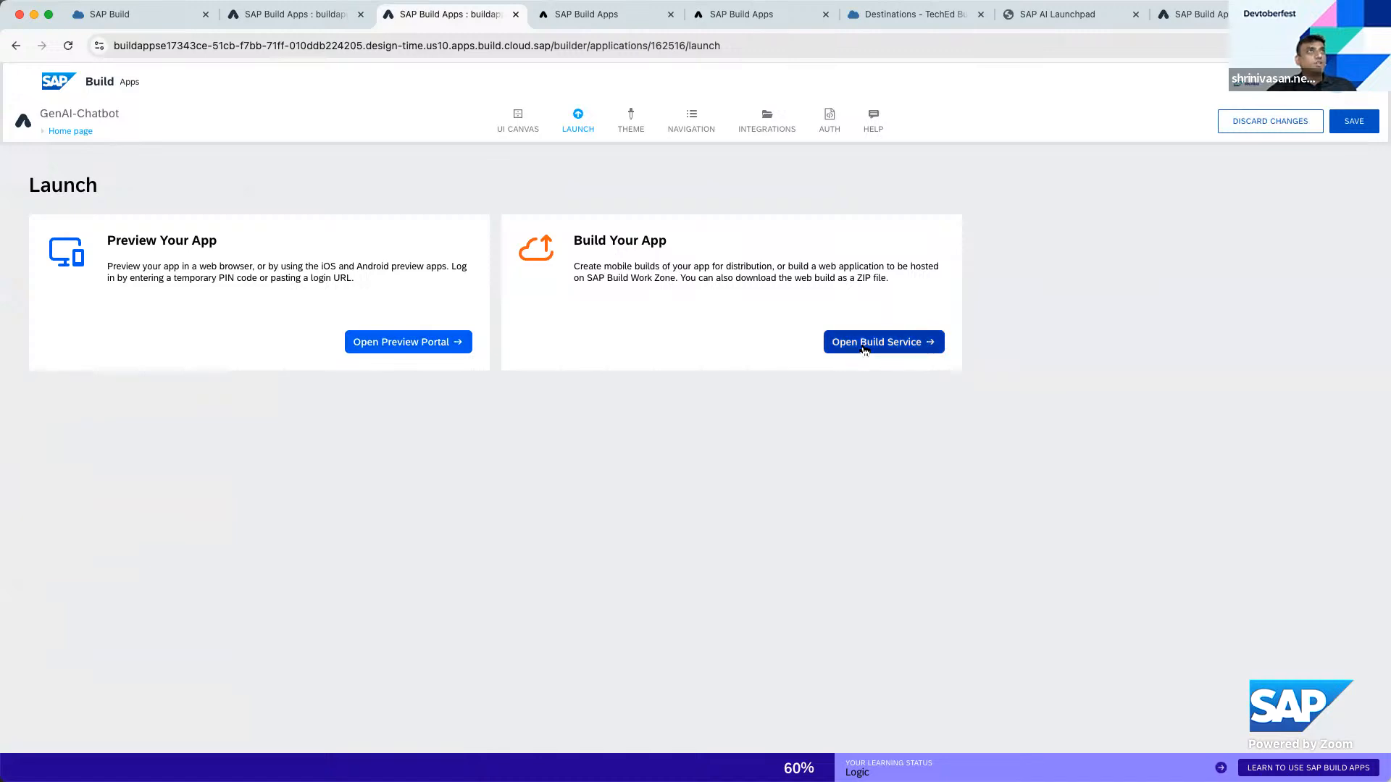